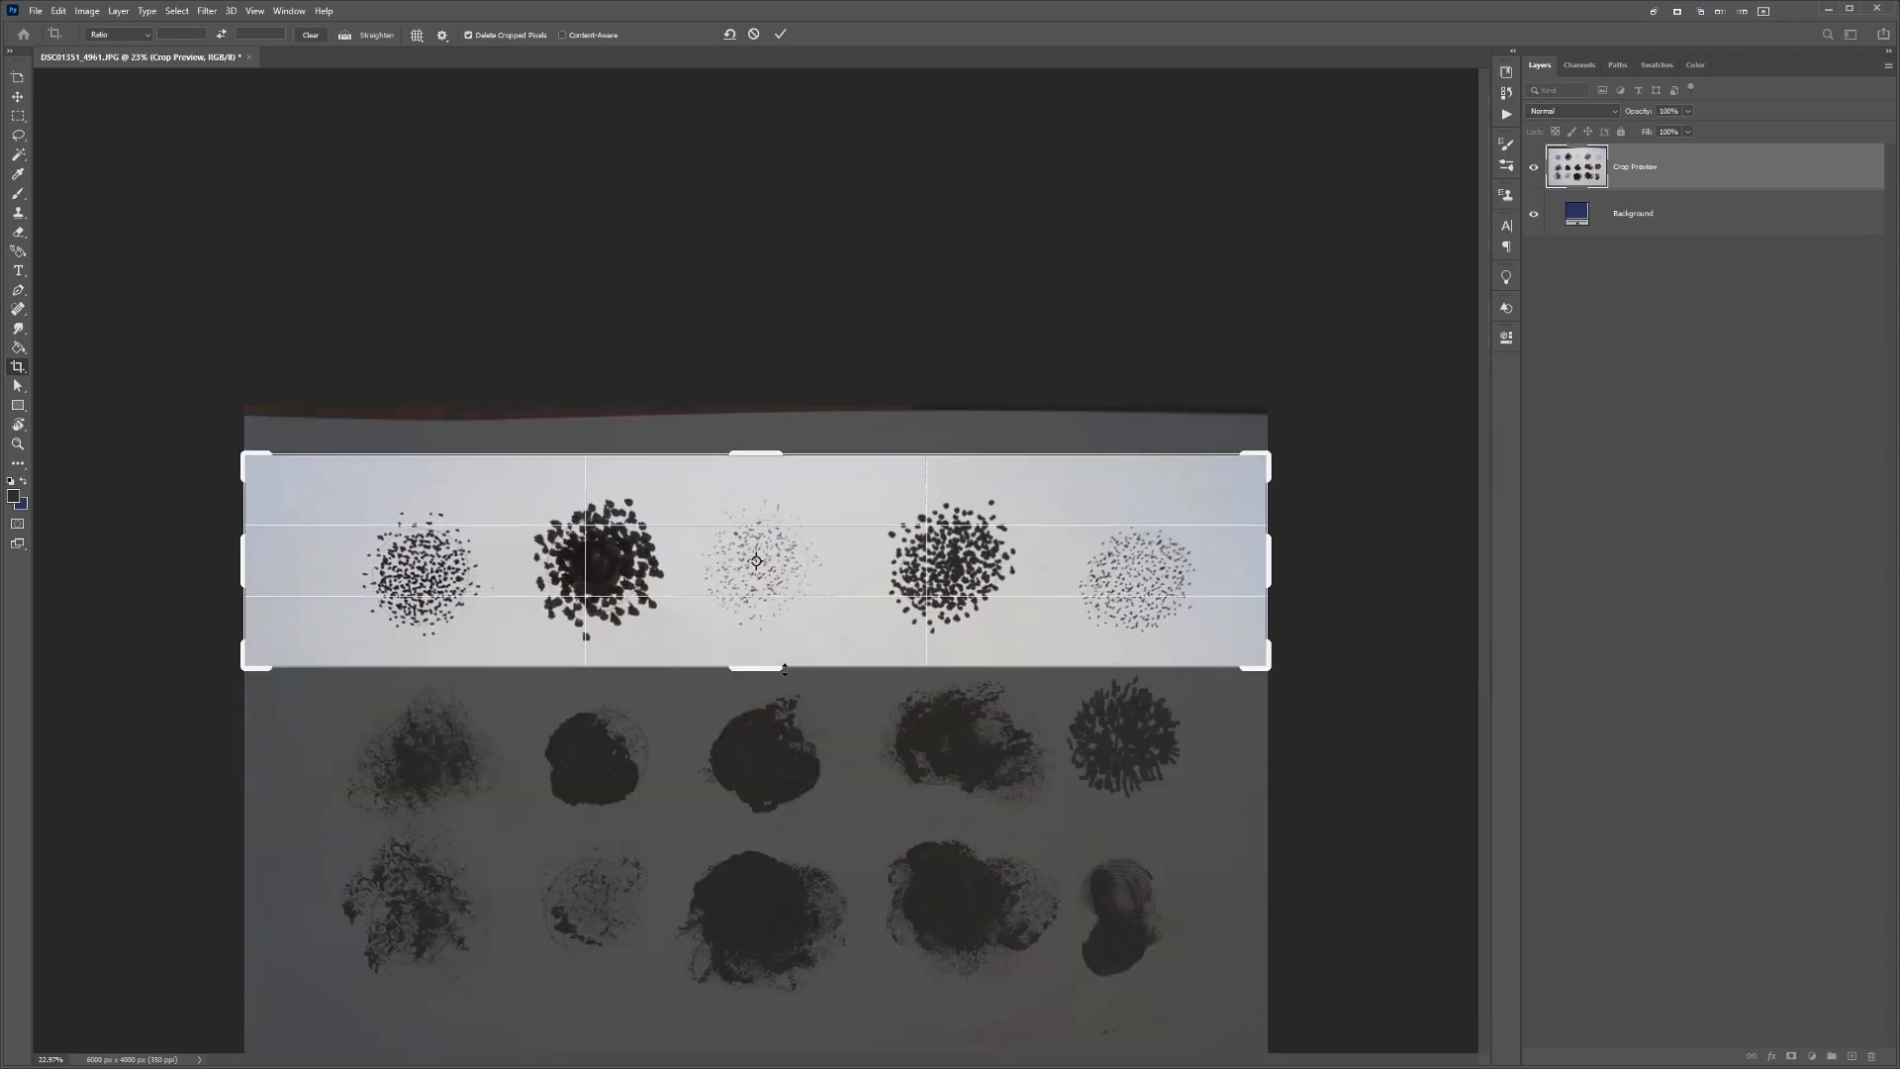
# - Crop the photo to the upper row of five ink dabs and convert the image to Grayscale mode
pyautogui.press('Return')
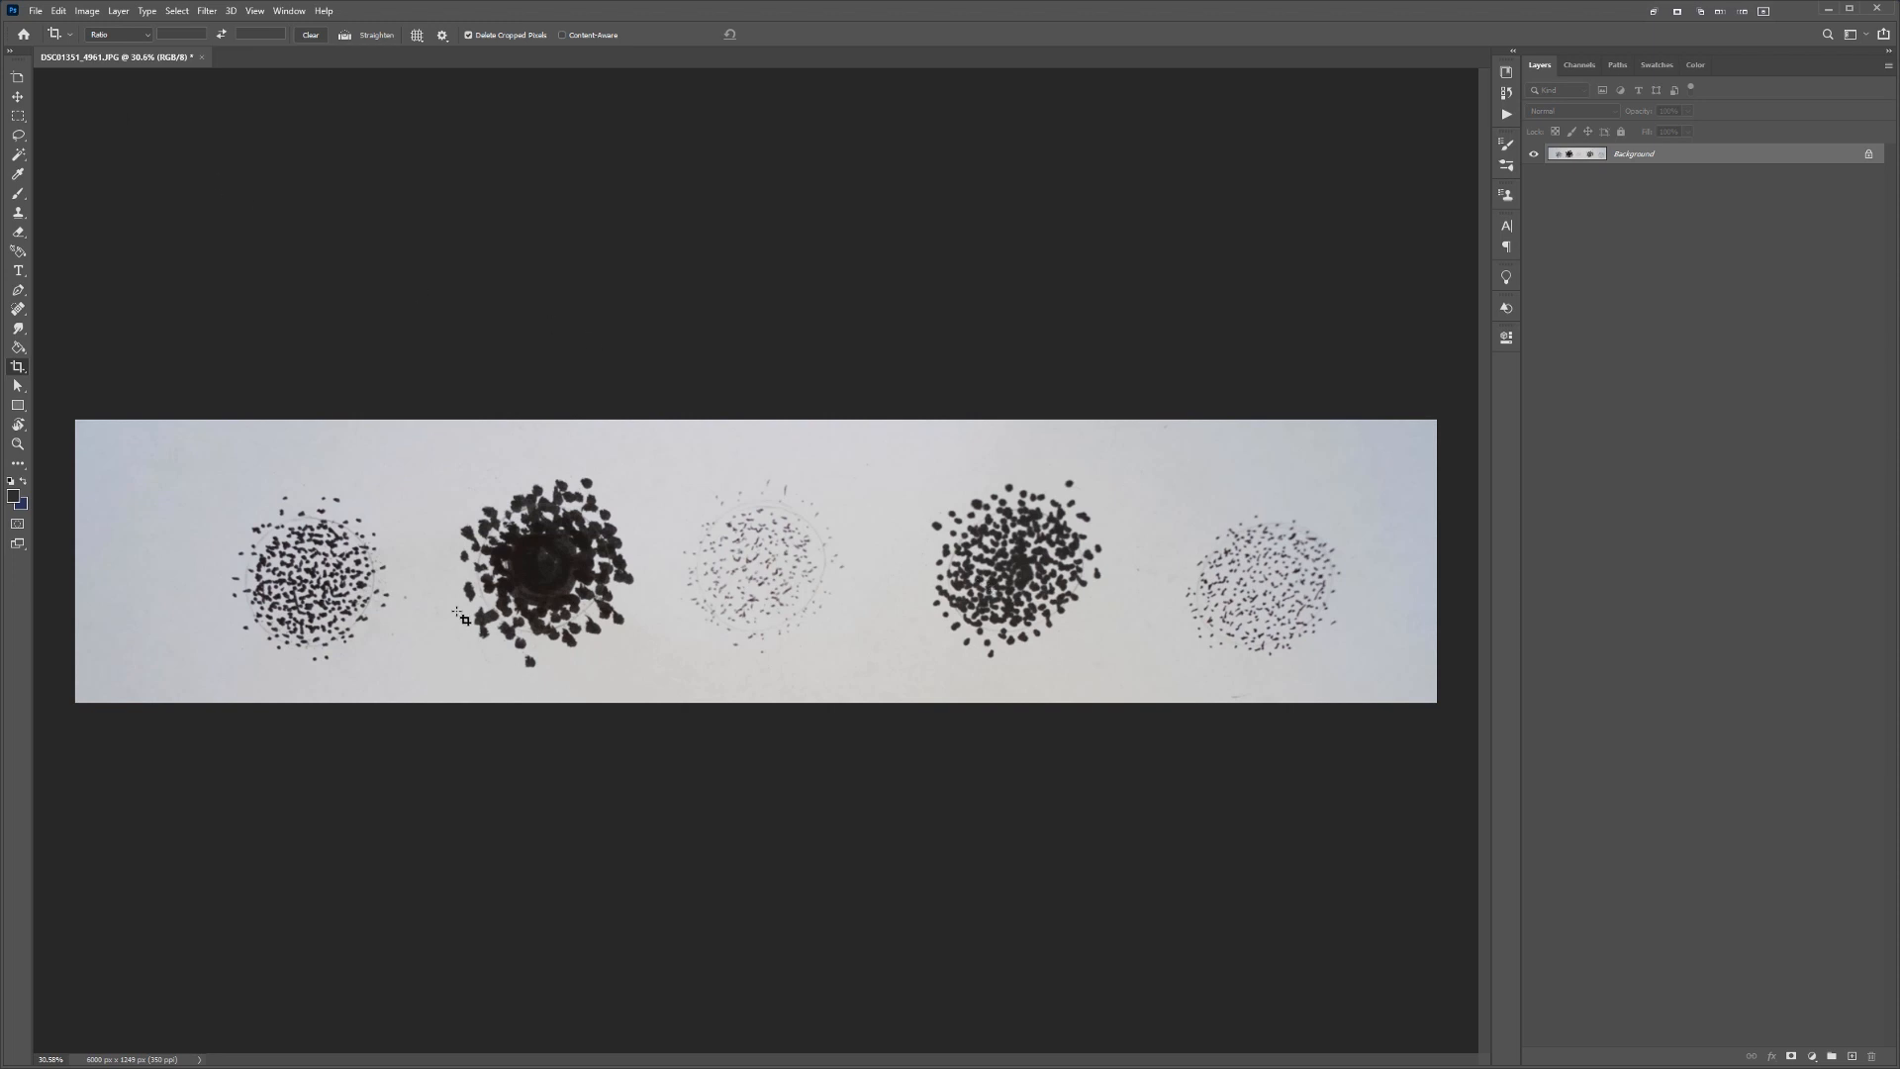
pyautogui.scroll(1, 173, 490)
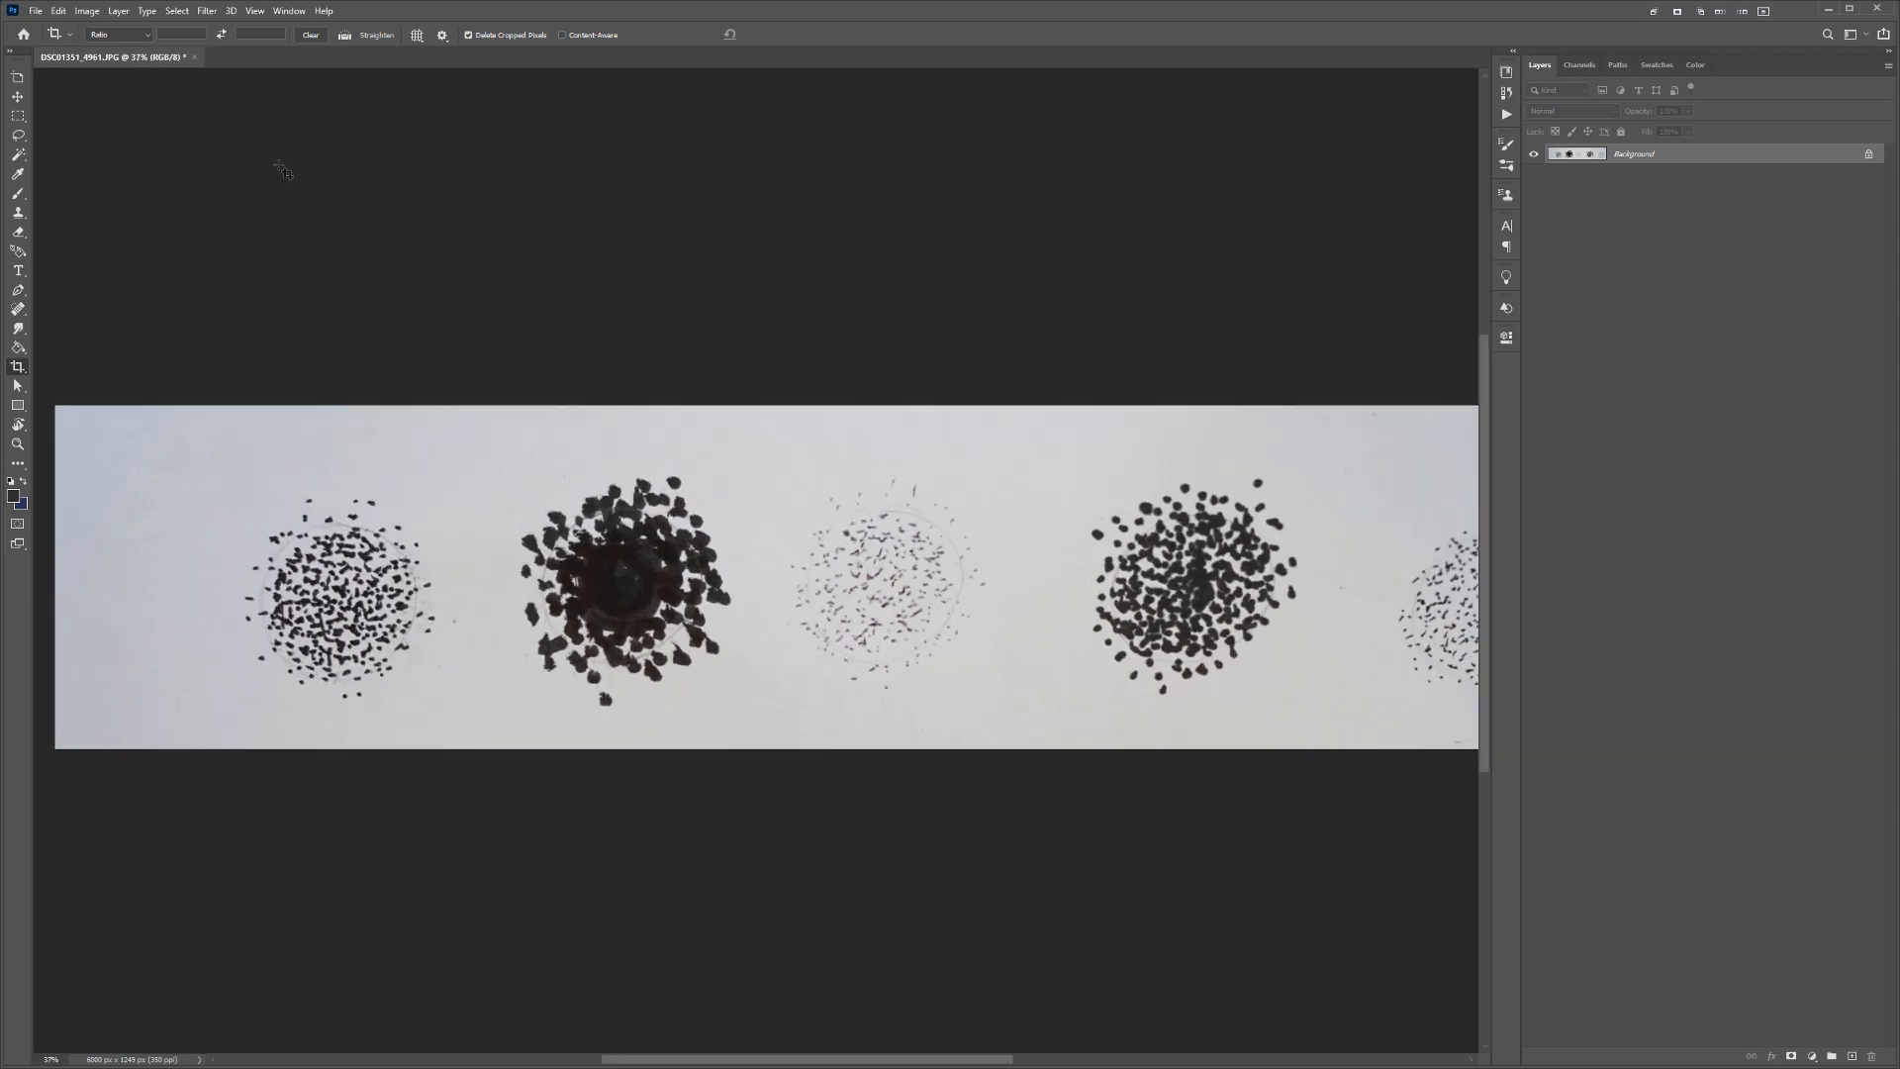
pyautogui.click(91, 13)
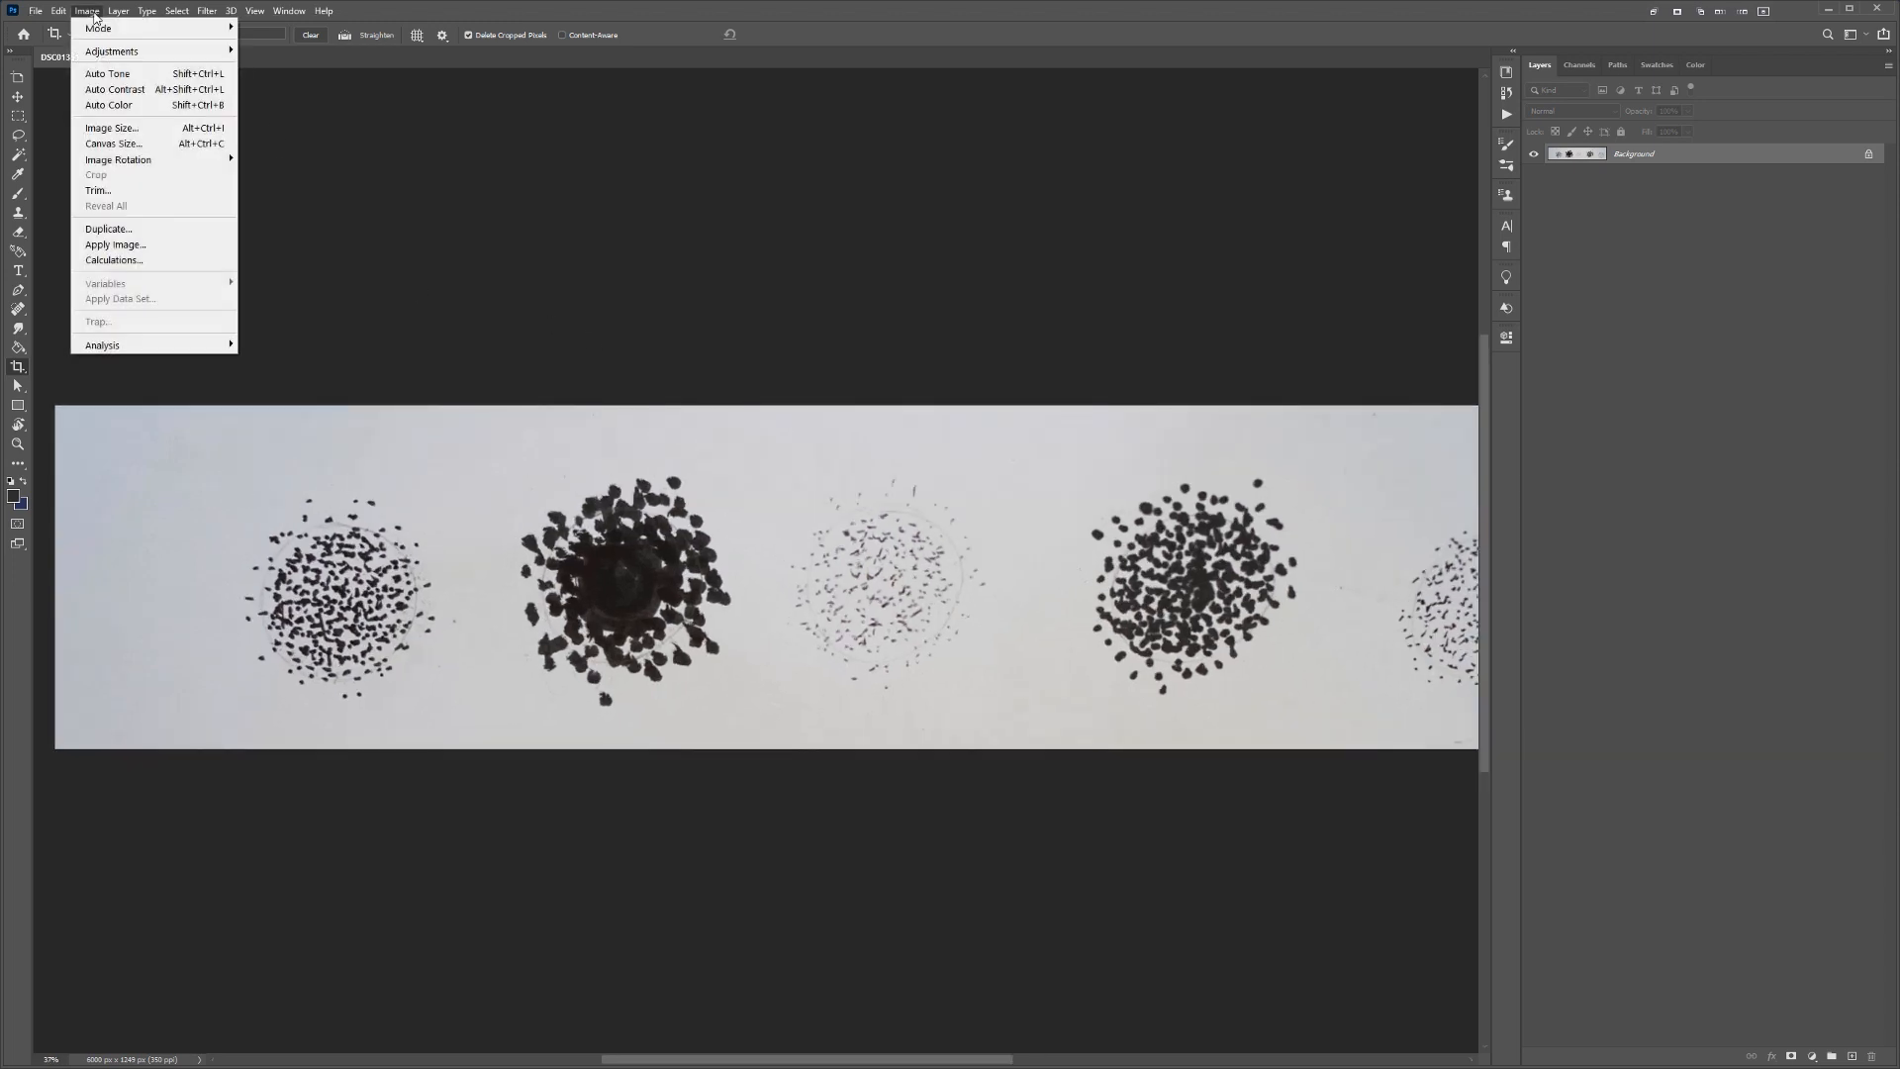
pyautogui.moveTo(95, 28)
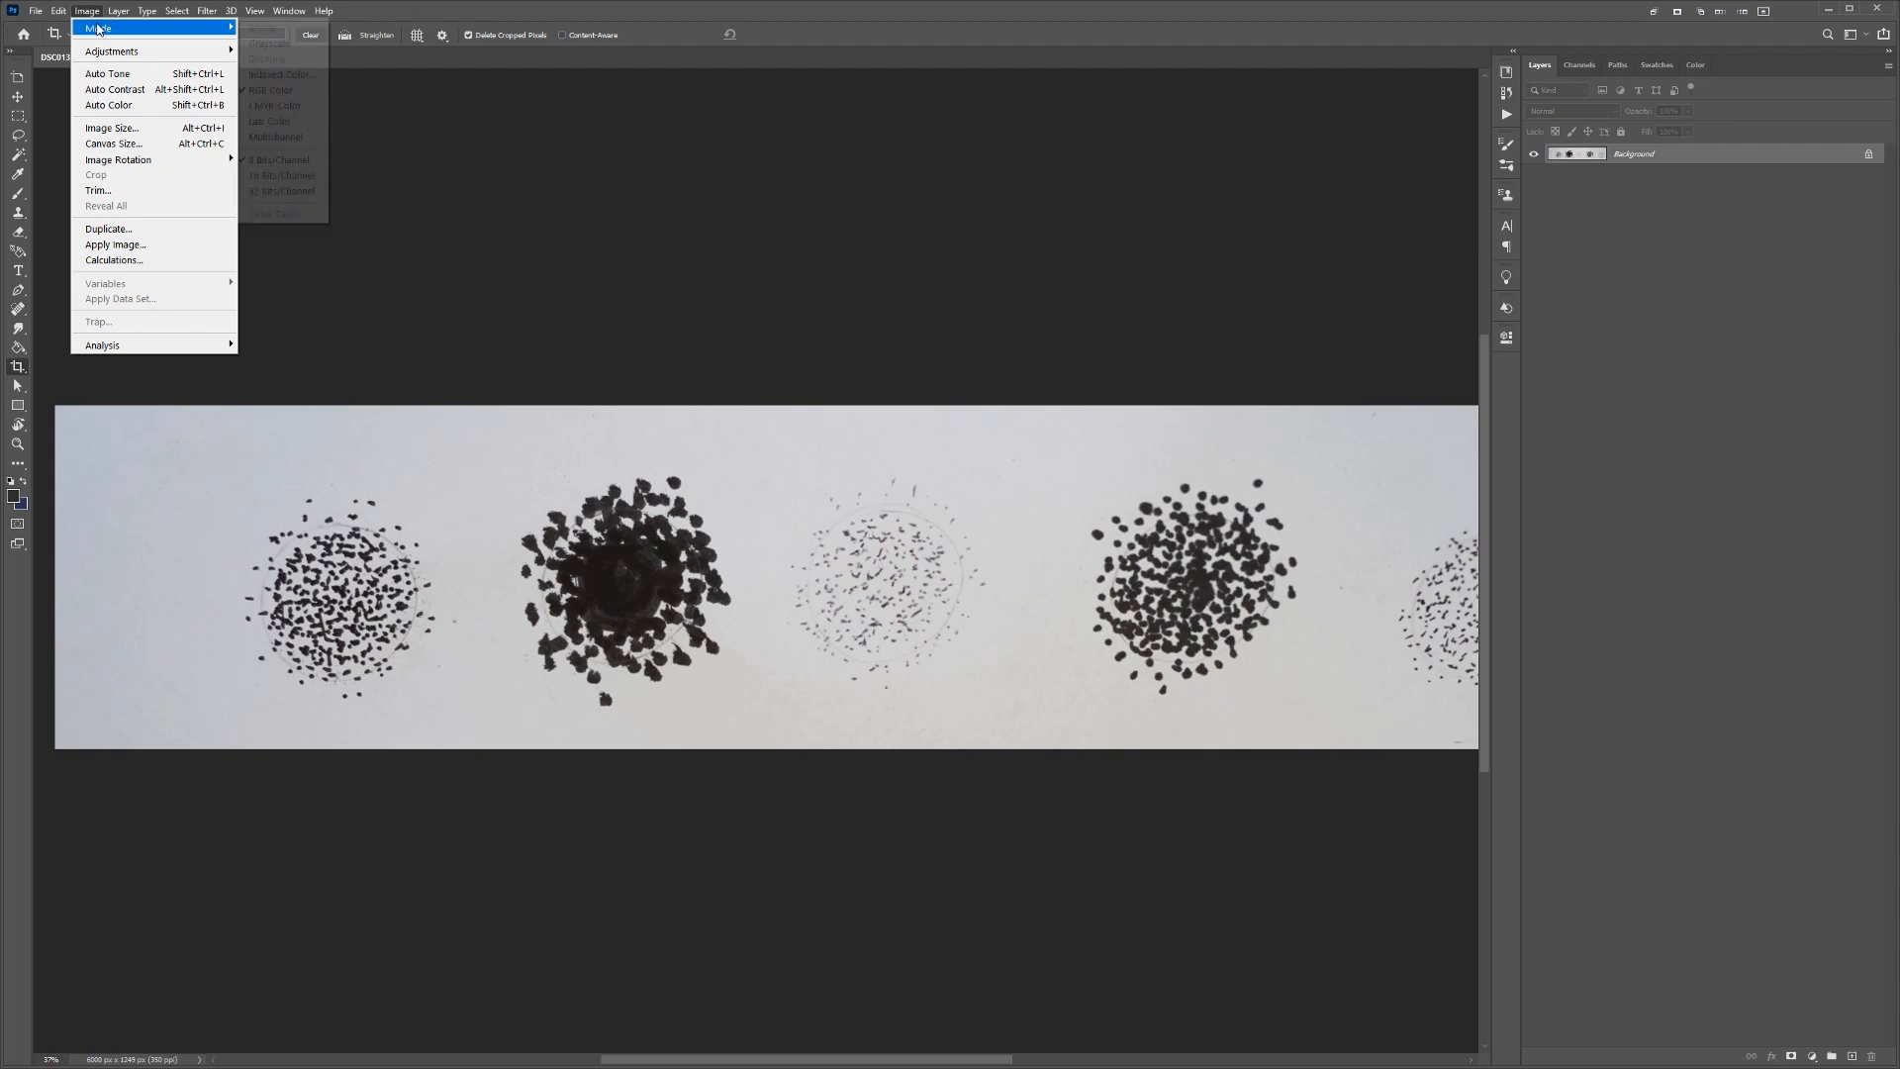
pyautogui.click(279, 44)
pyautogui.click(117, 11)
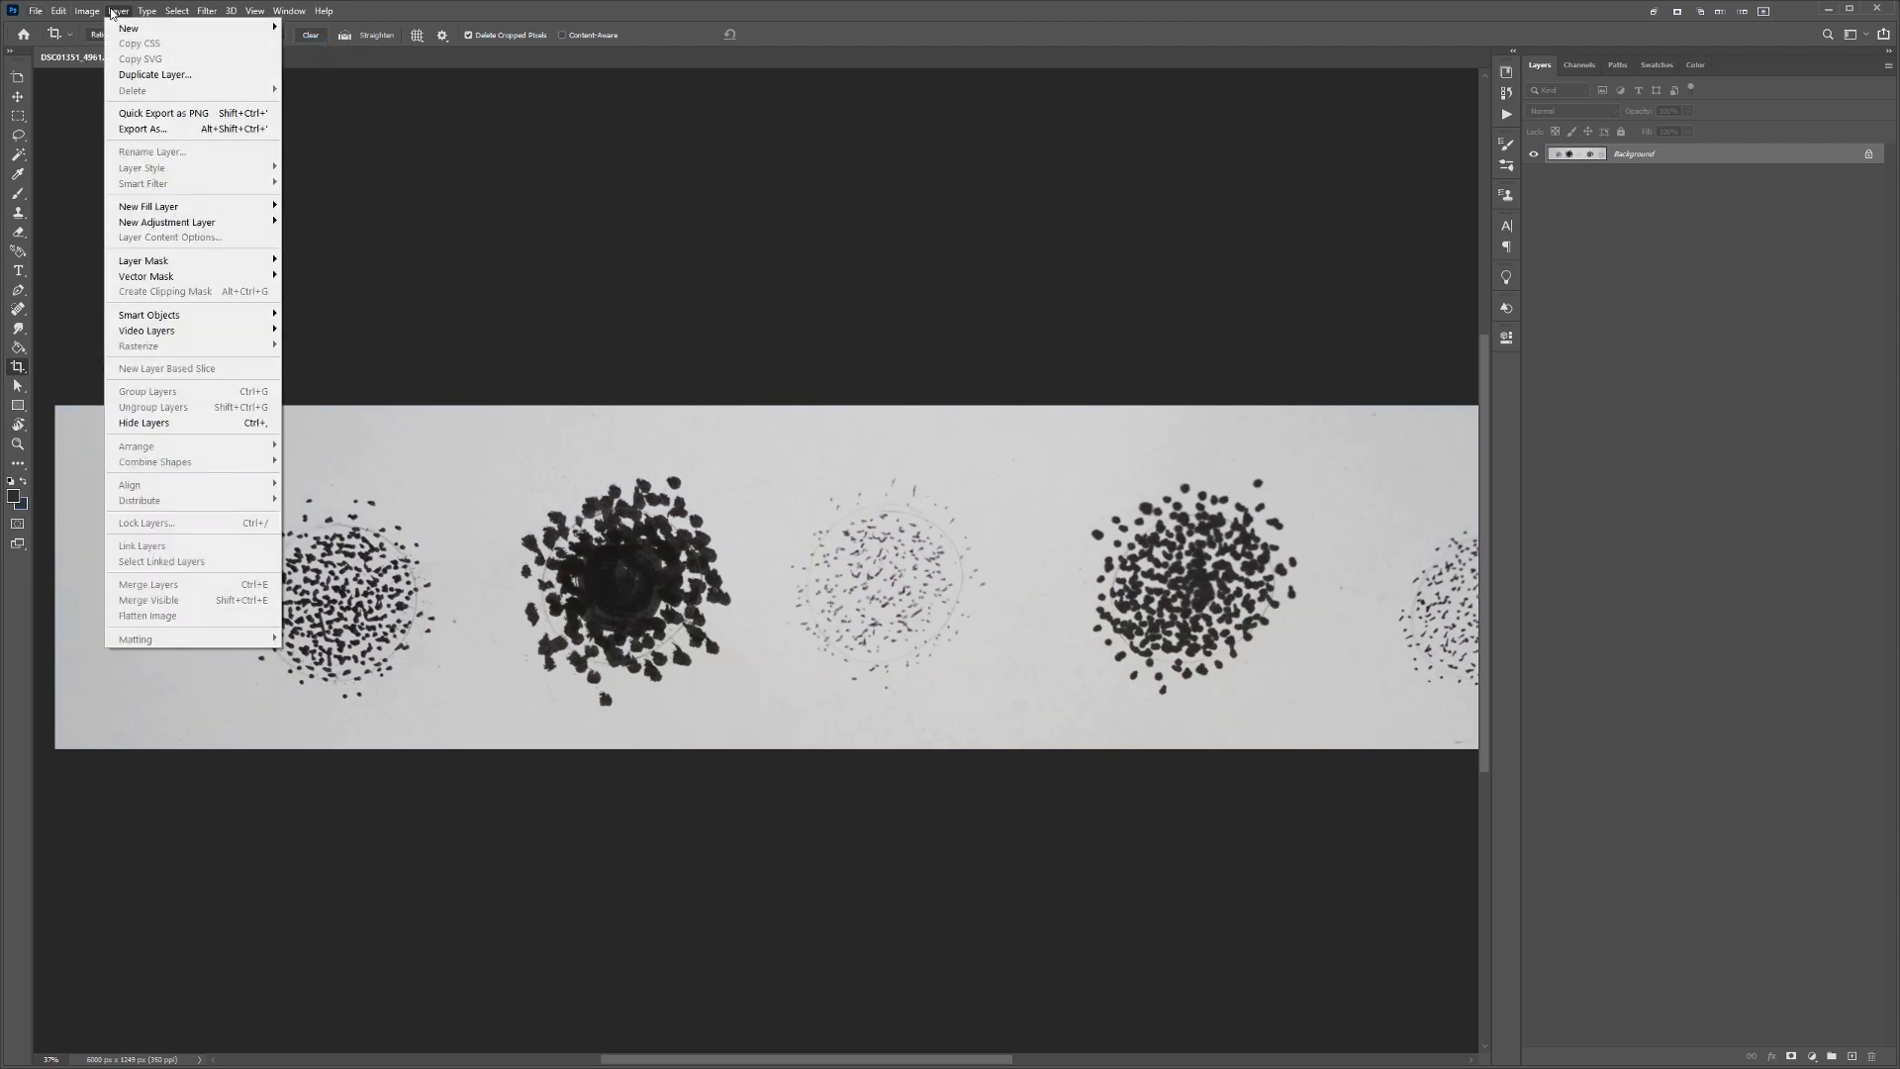
pyautogui.moveTo(87, 11)
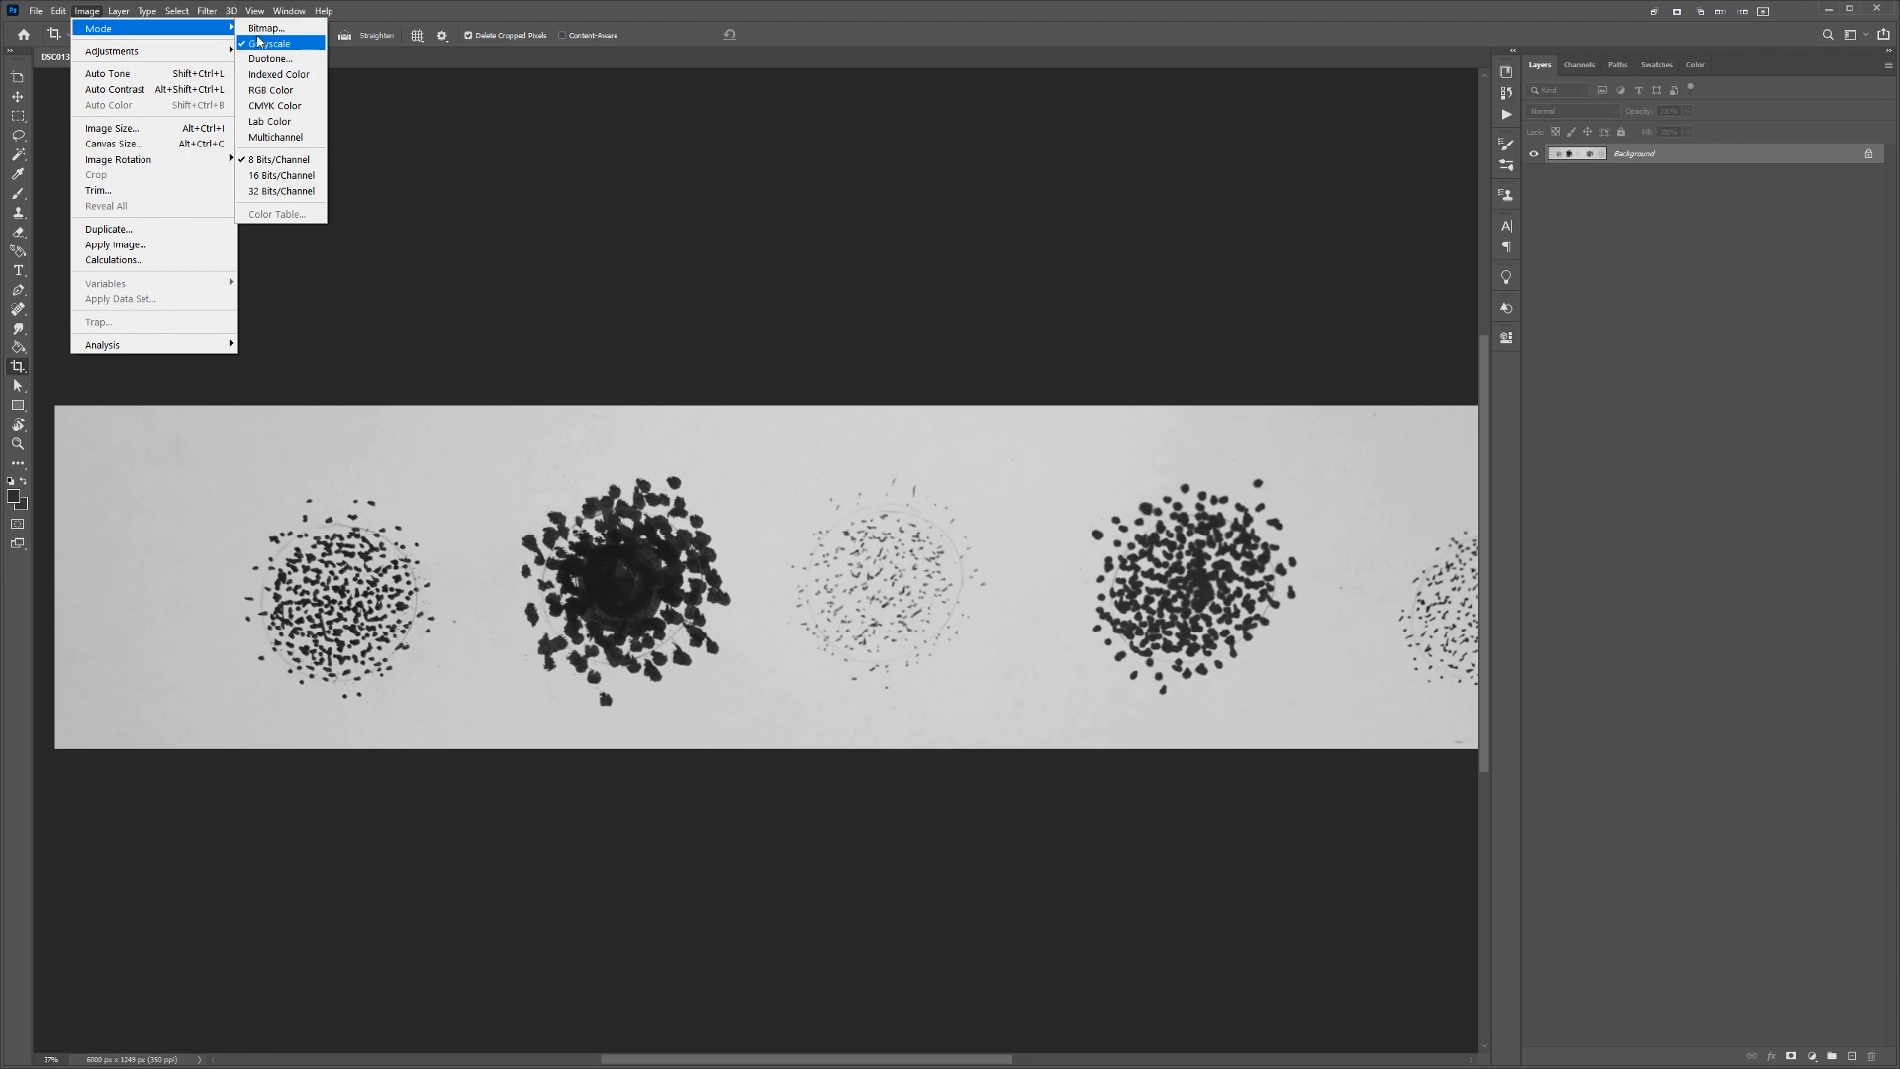
pyautogui.click(729, 340)
# - Add a Levels adjustment layer above the background and float its properties over the canvas
pyautogui.scroll(2, 587, 621)
pyautogui.scroll(2, 587, 621)
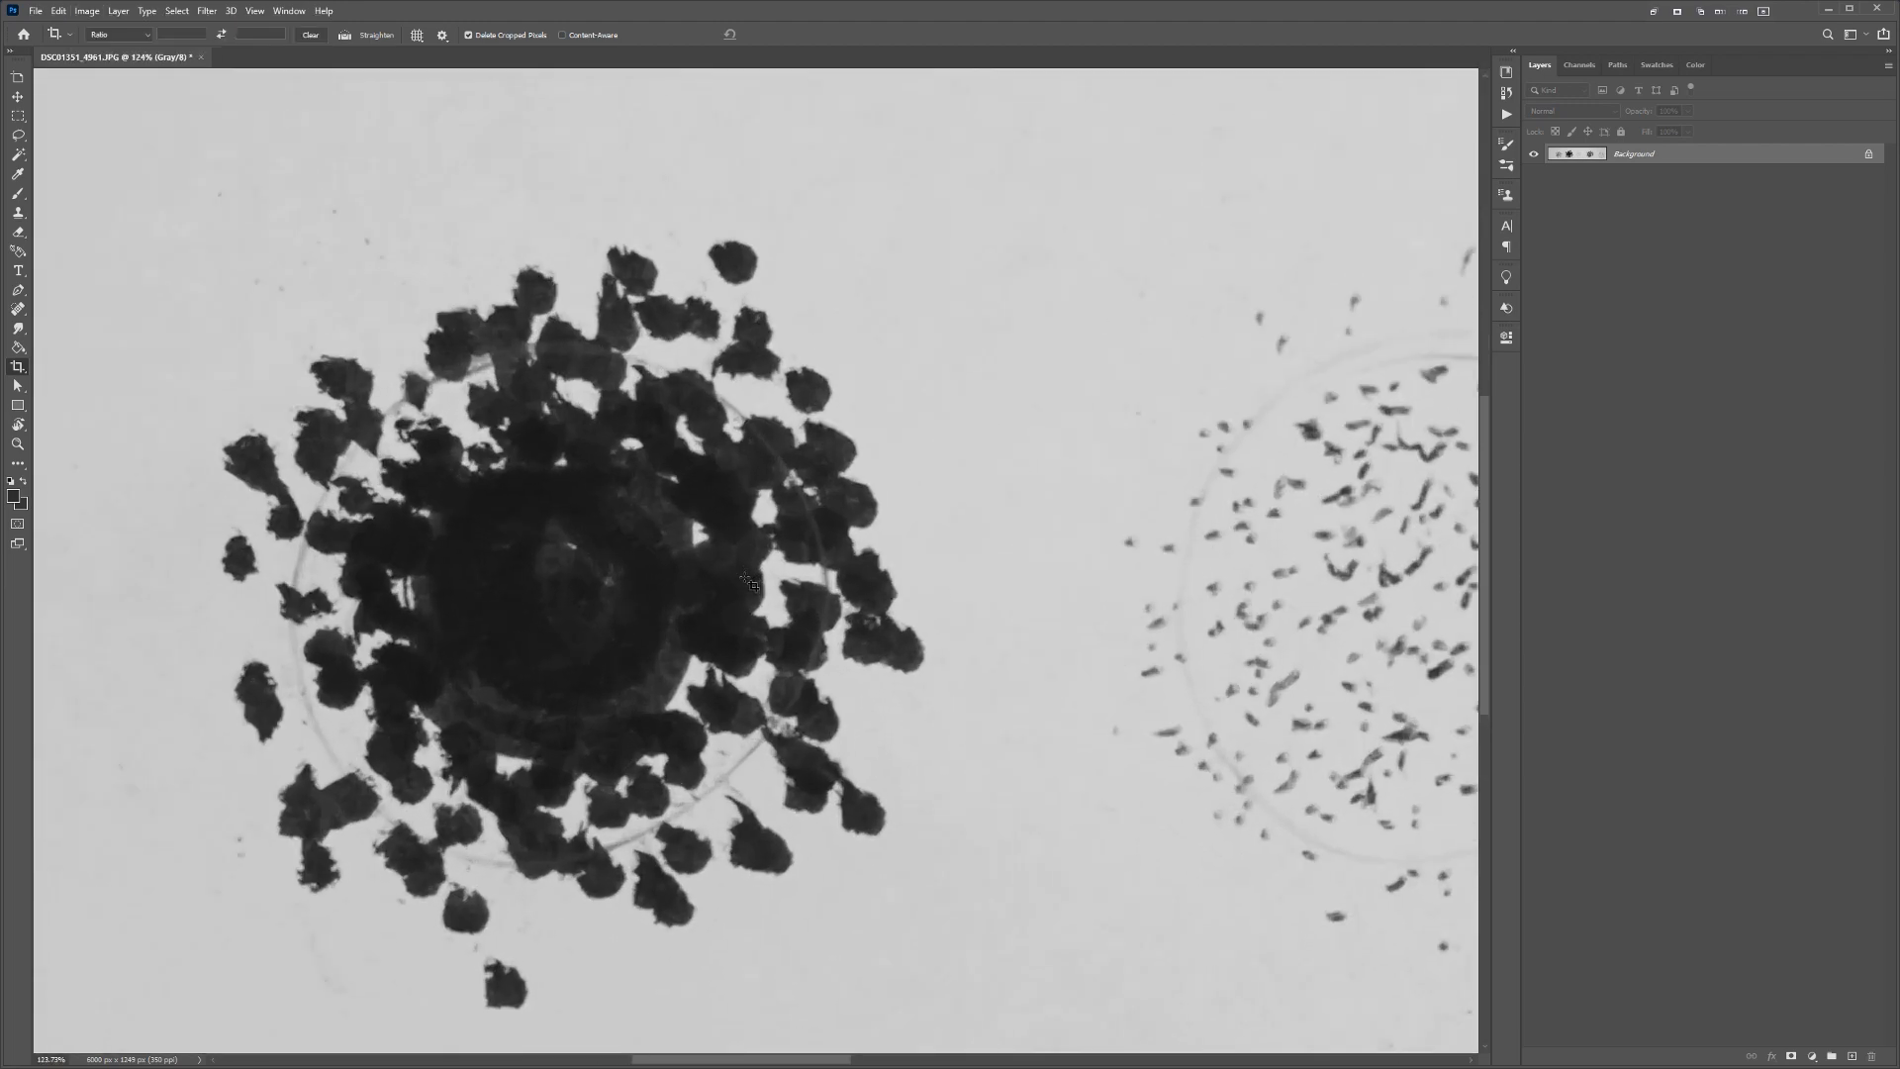
pyautogui.scroll(-4, 752, 595)
pyautogui.scroll(4, 888, 493)
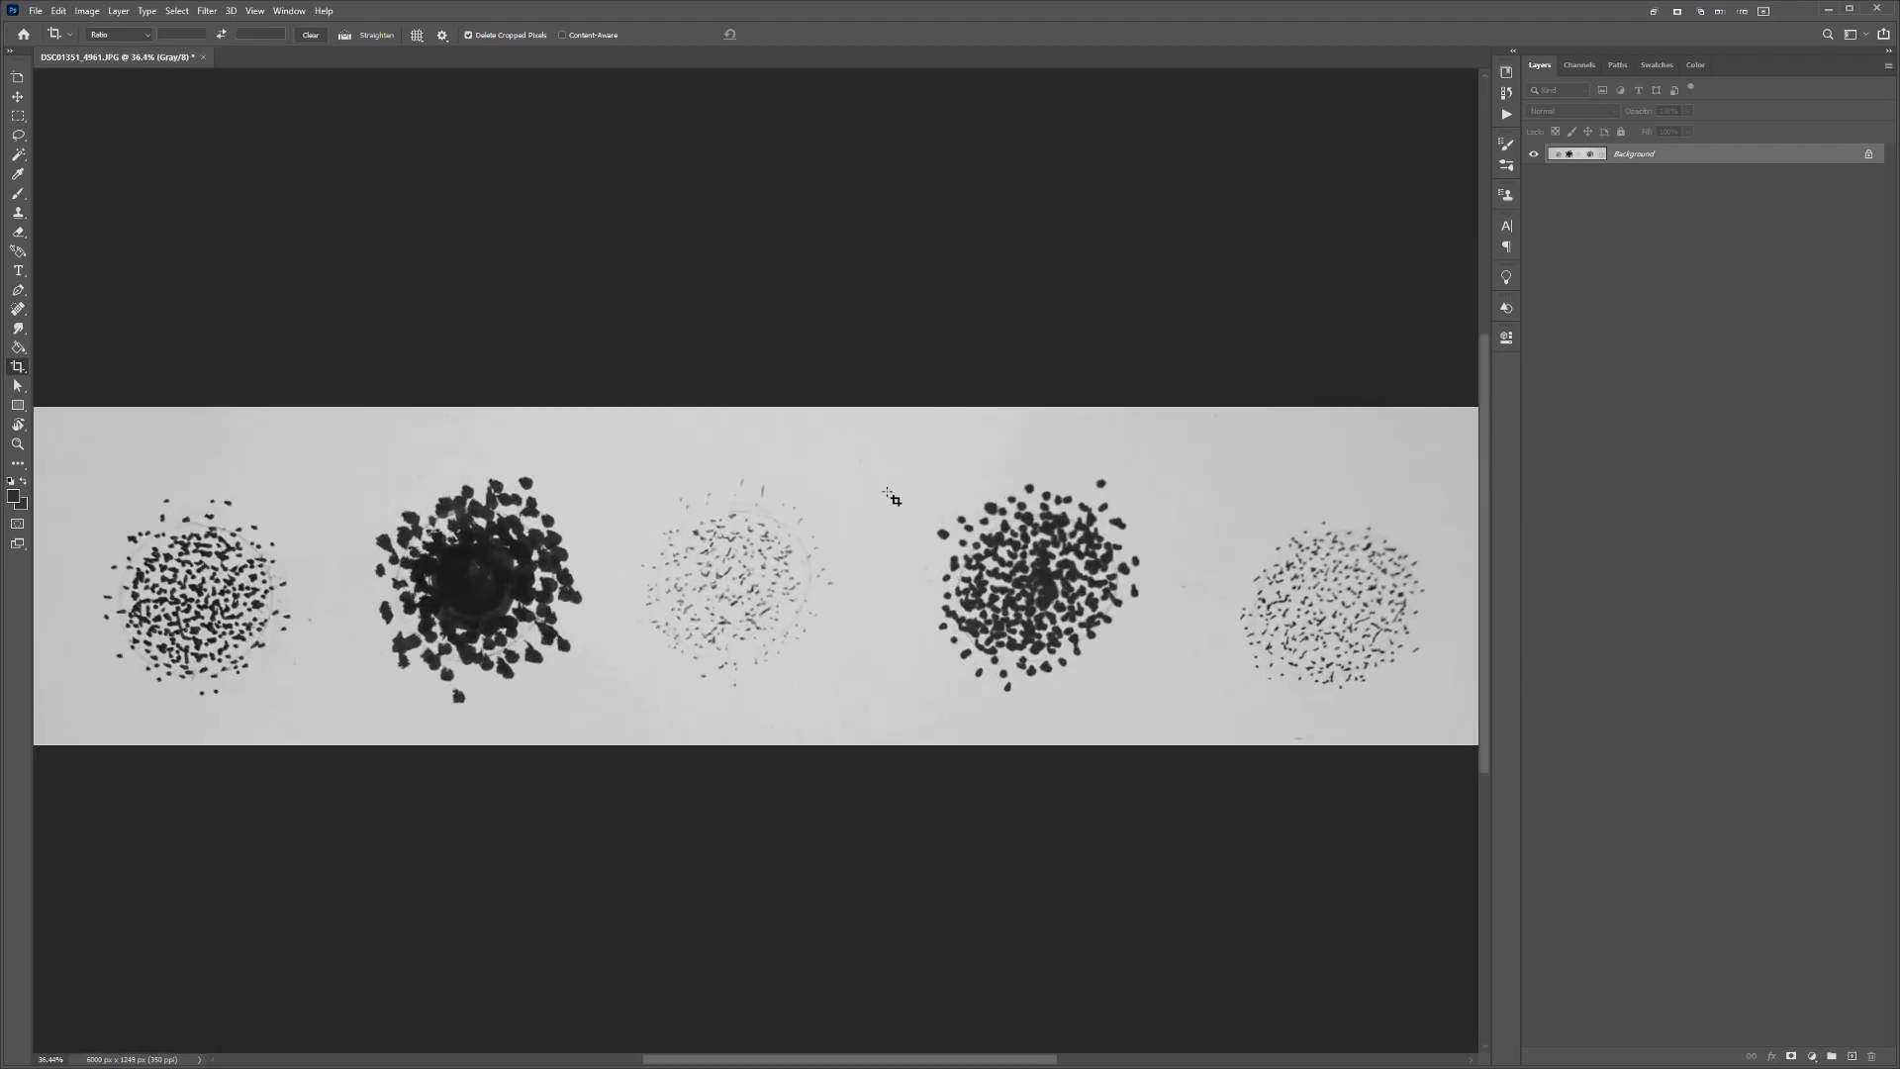
pyautogui.moveTo(712, 509); pyautogui.dragTo(1094, 500)
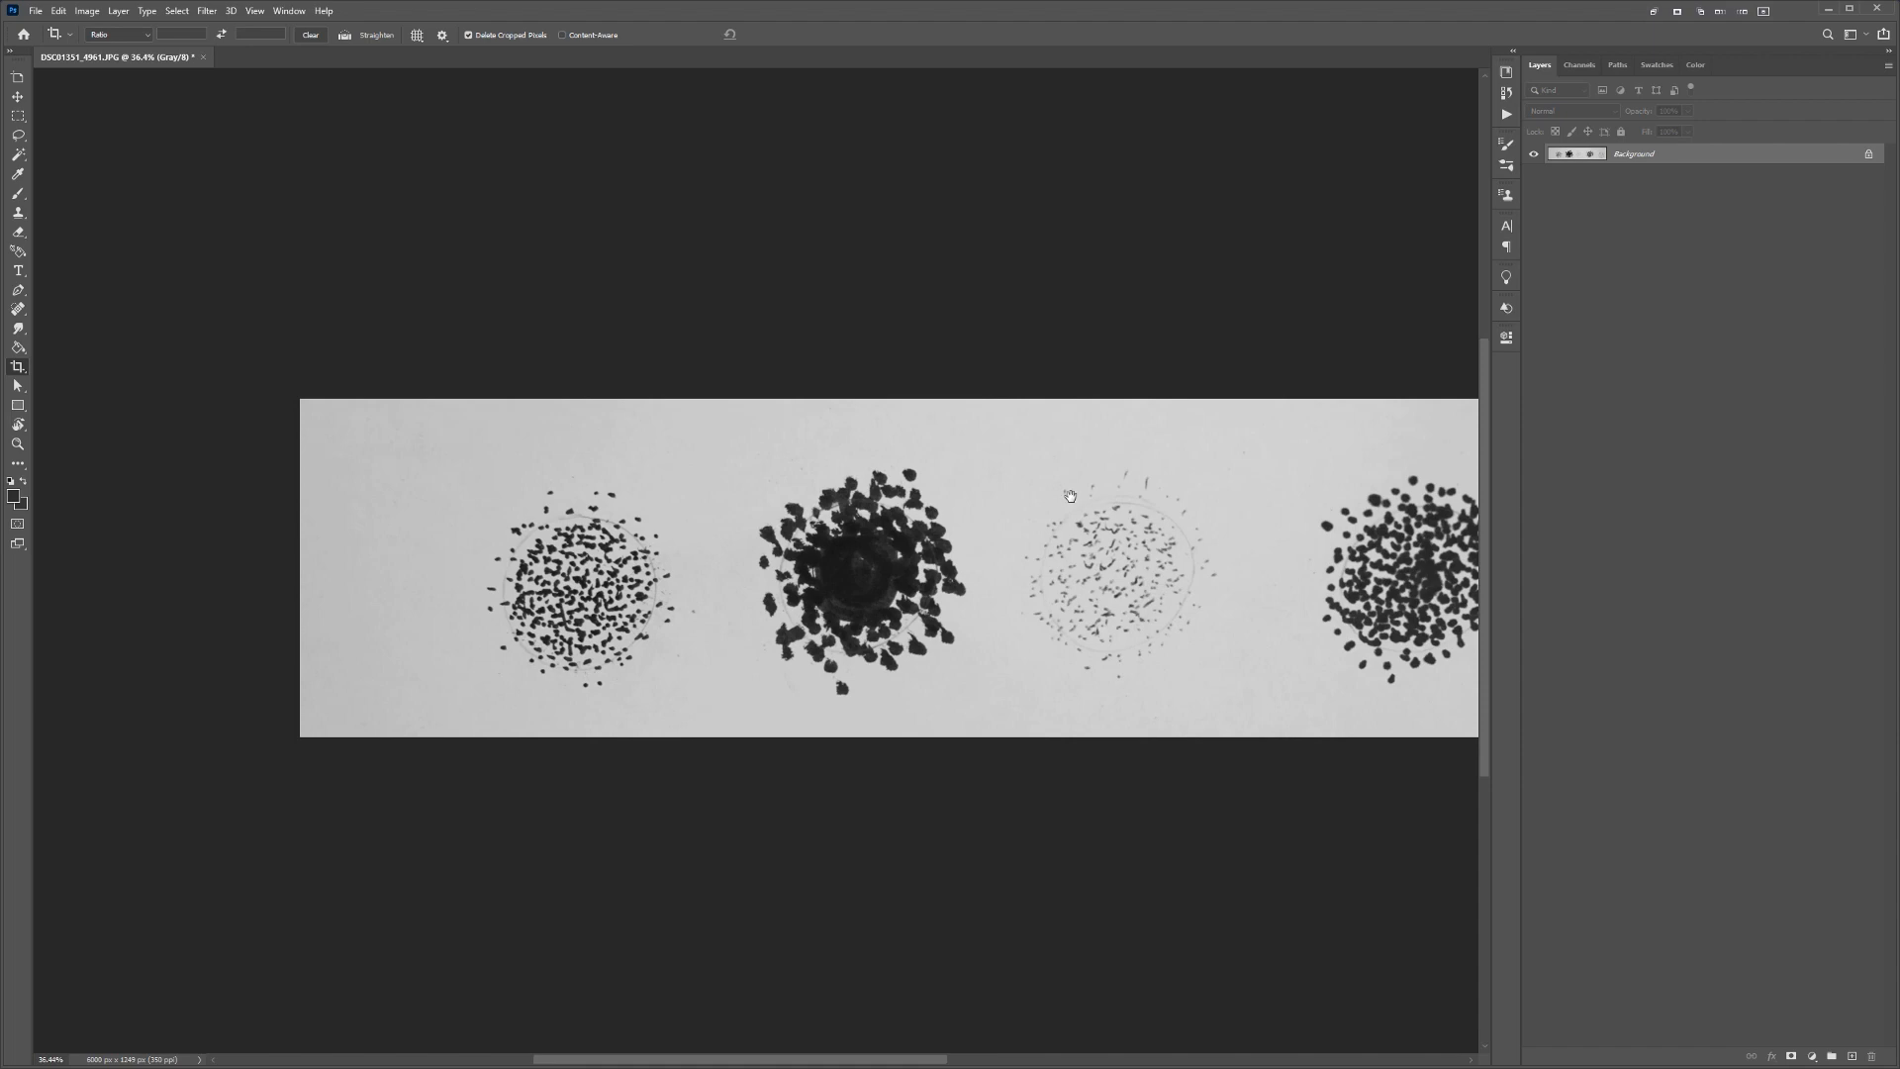
pyautogui.click(1812, 1059)
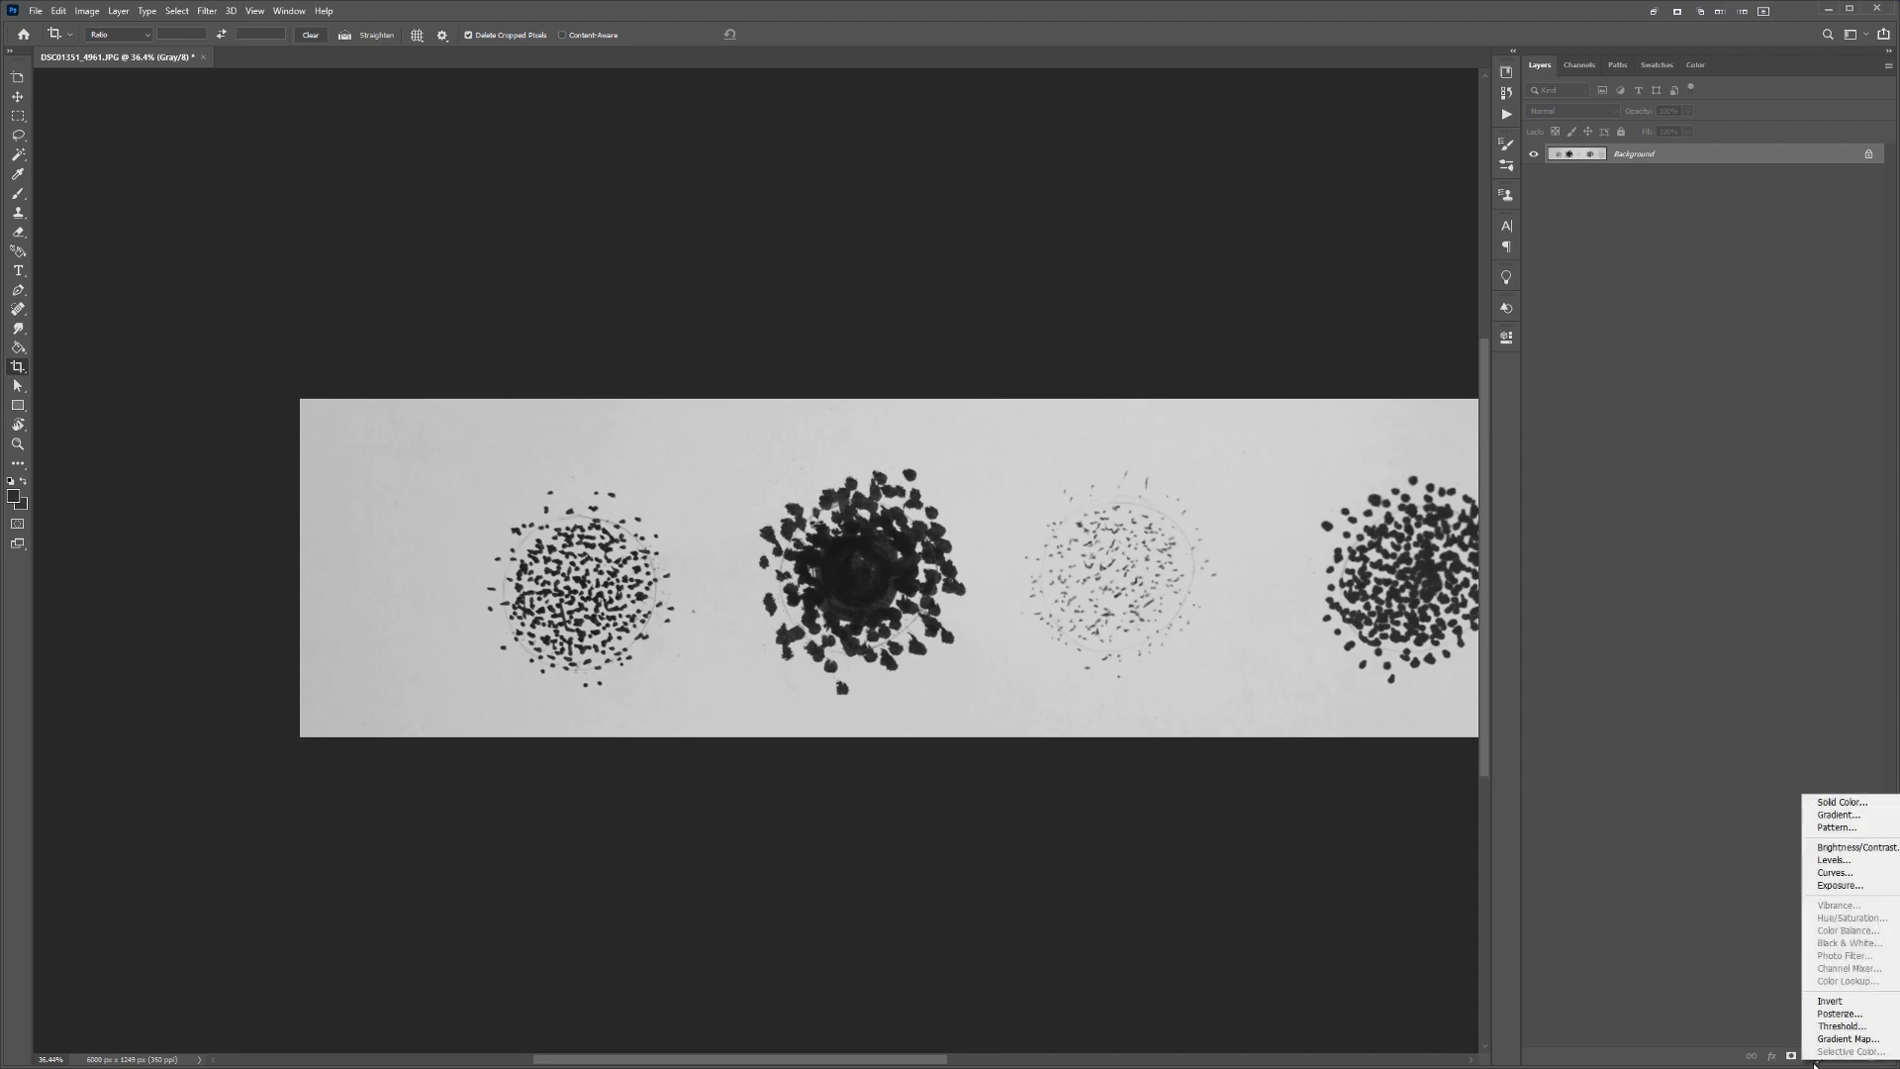
pyautogui.click(1834, 860)
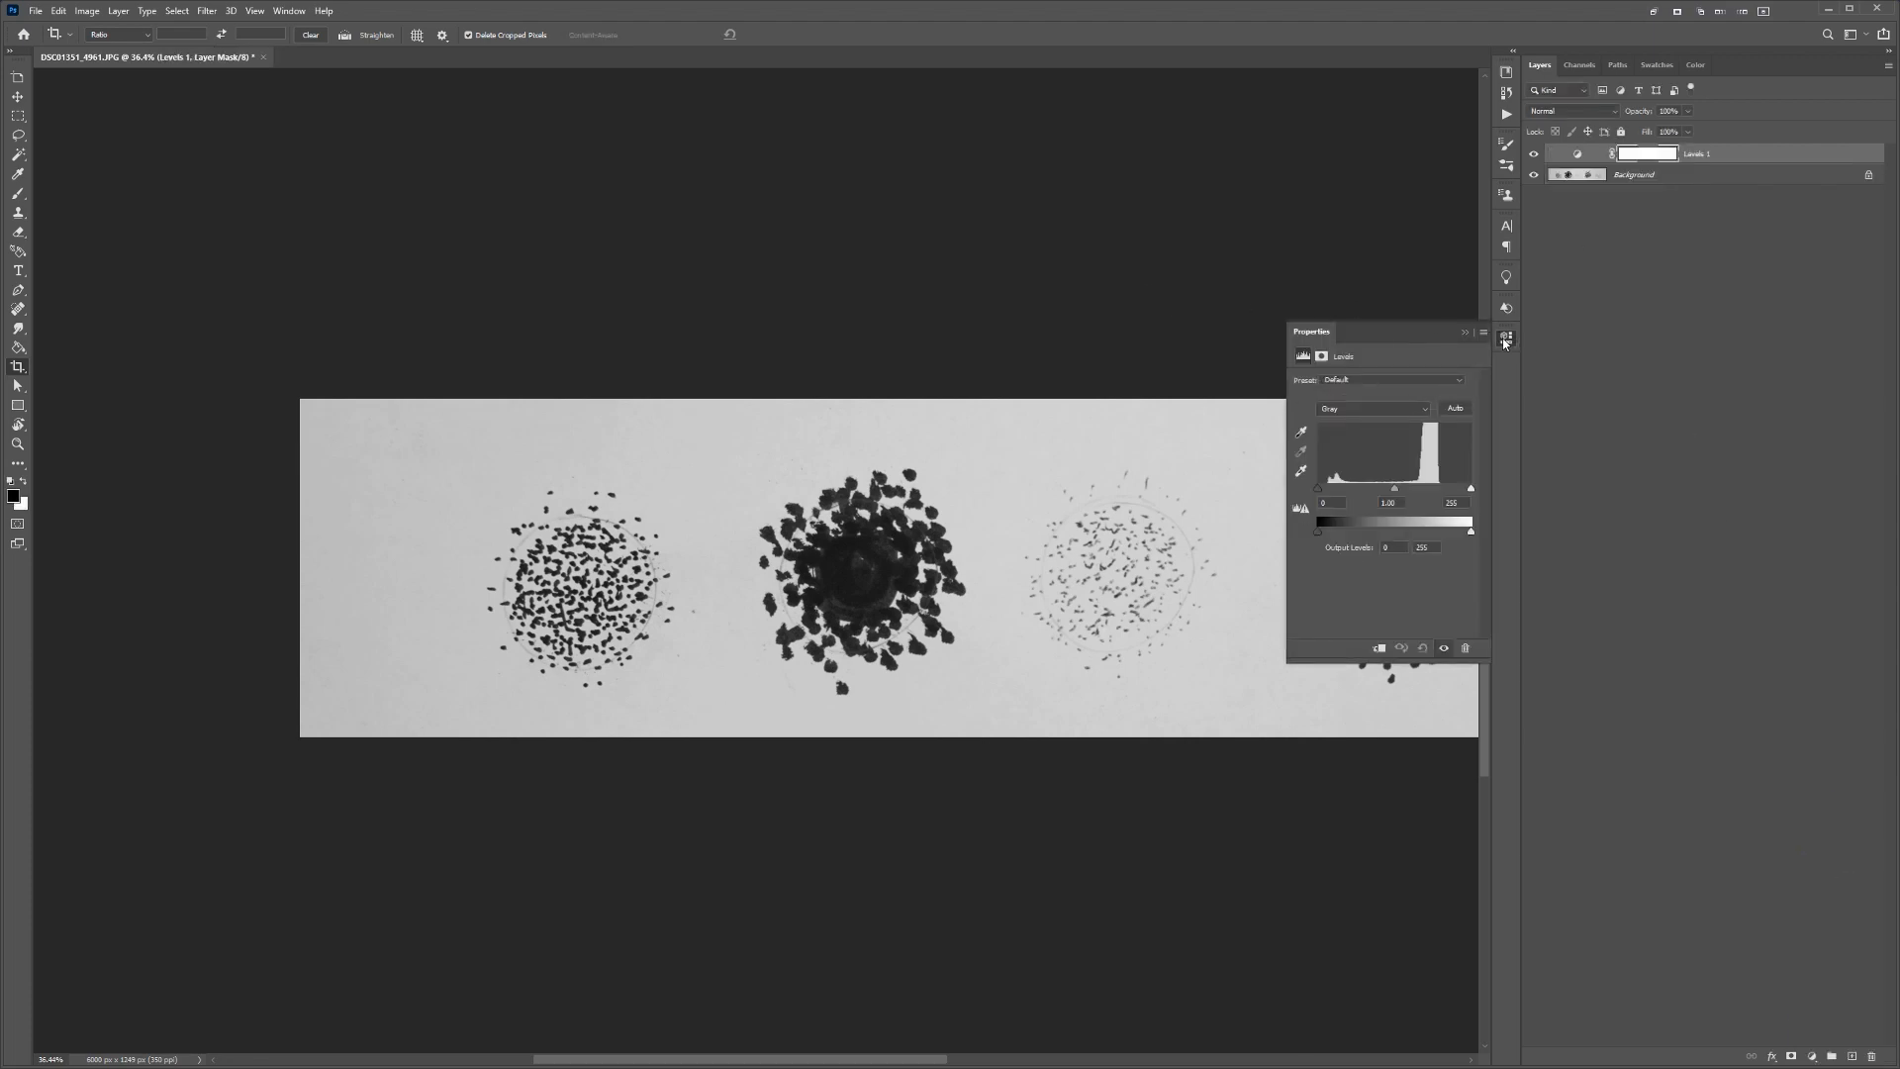
pyautogui.moveTo(1505, 342); pyautogui.dragTo(1013, 425)
pyautogui.click(1004, 259)
# - Set the Levels inputs to black 60, midtone 2.38 and white 63 to isolate the ink marks
pyautogui.scroll(4, 349, 561)
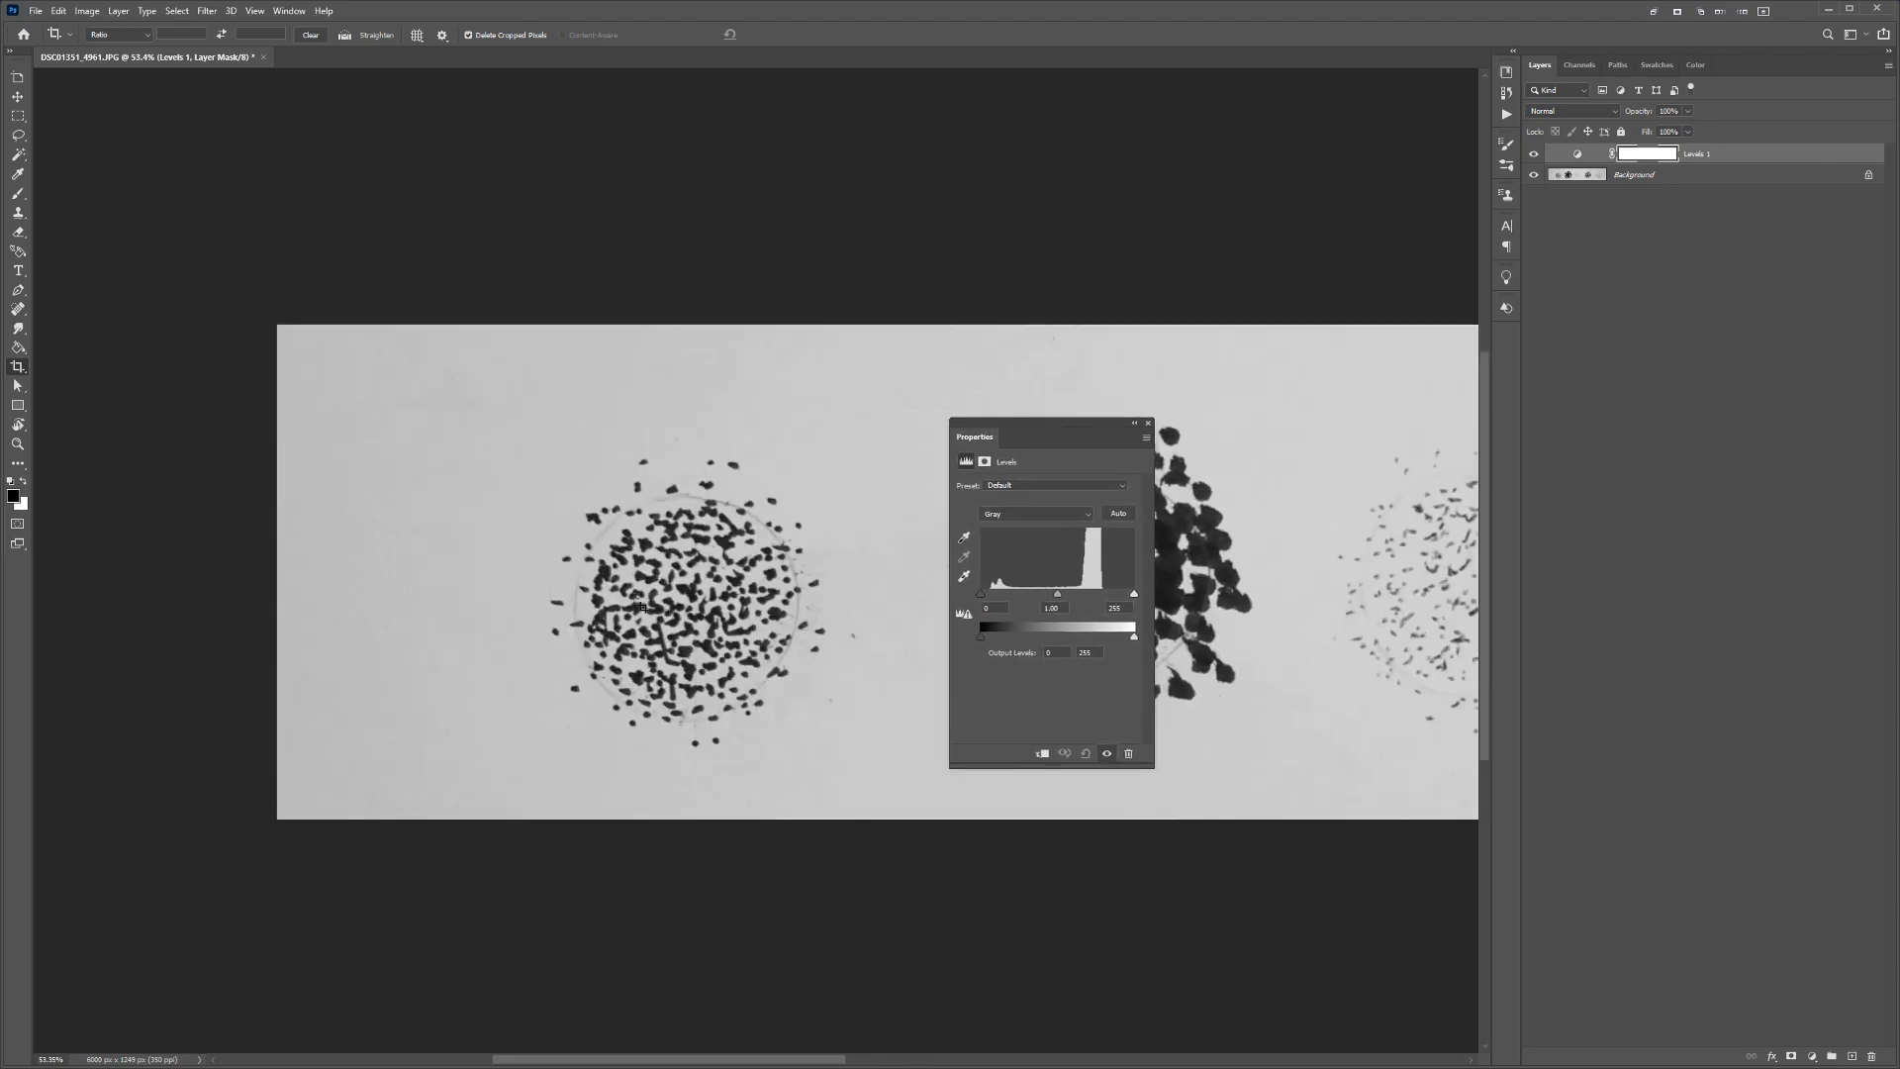
pyautogui.scroll(5, 679, 576)
pyautogui.moveTo(979, 592); pyautogui.dragTo(1040, 594)
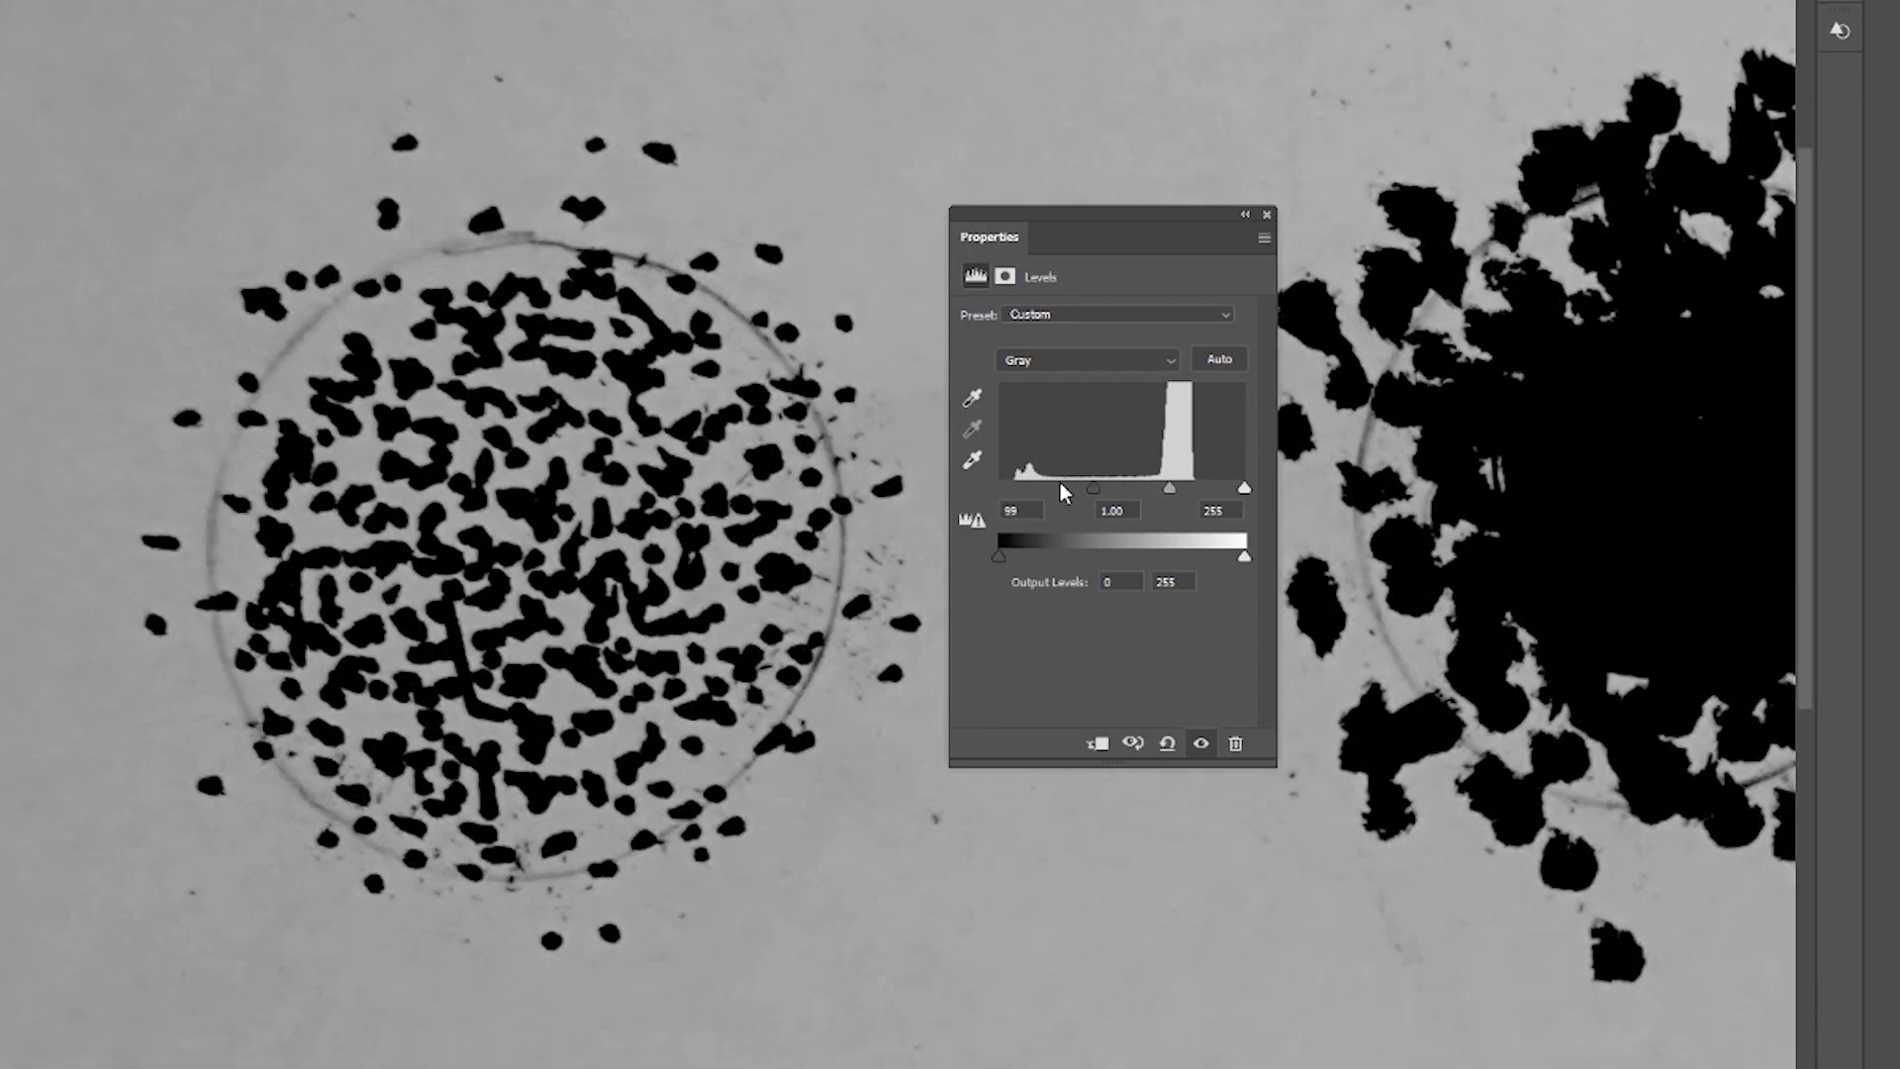
pyautogui.moveTo(1043, 492); pyautogui.dragTo(1097, 489)
pyautogui.moveTo(1244, 489); pyautogui.dragTo(1061, 495)
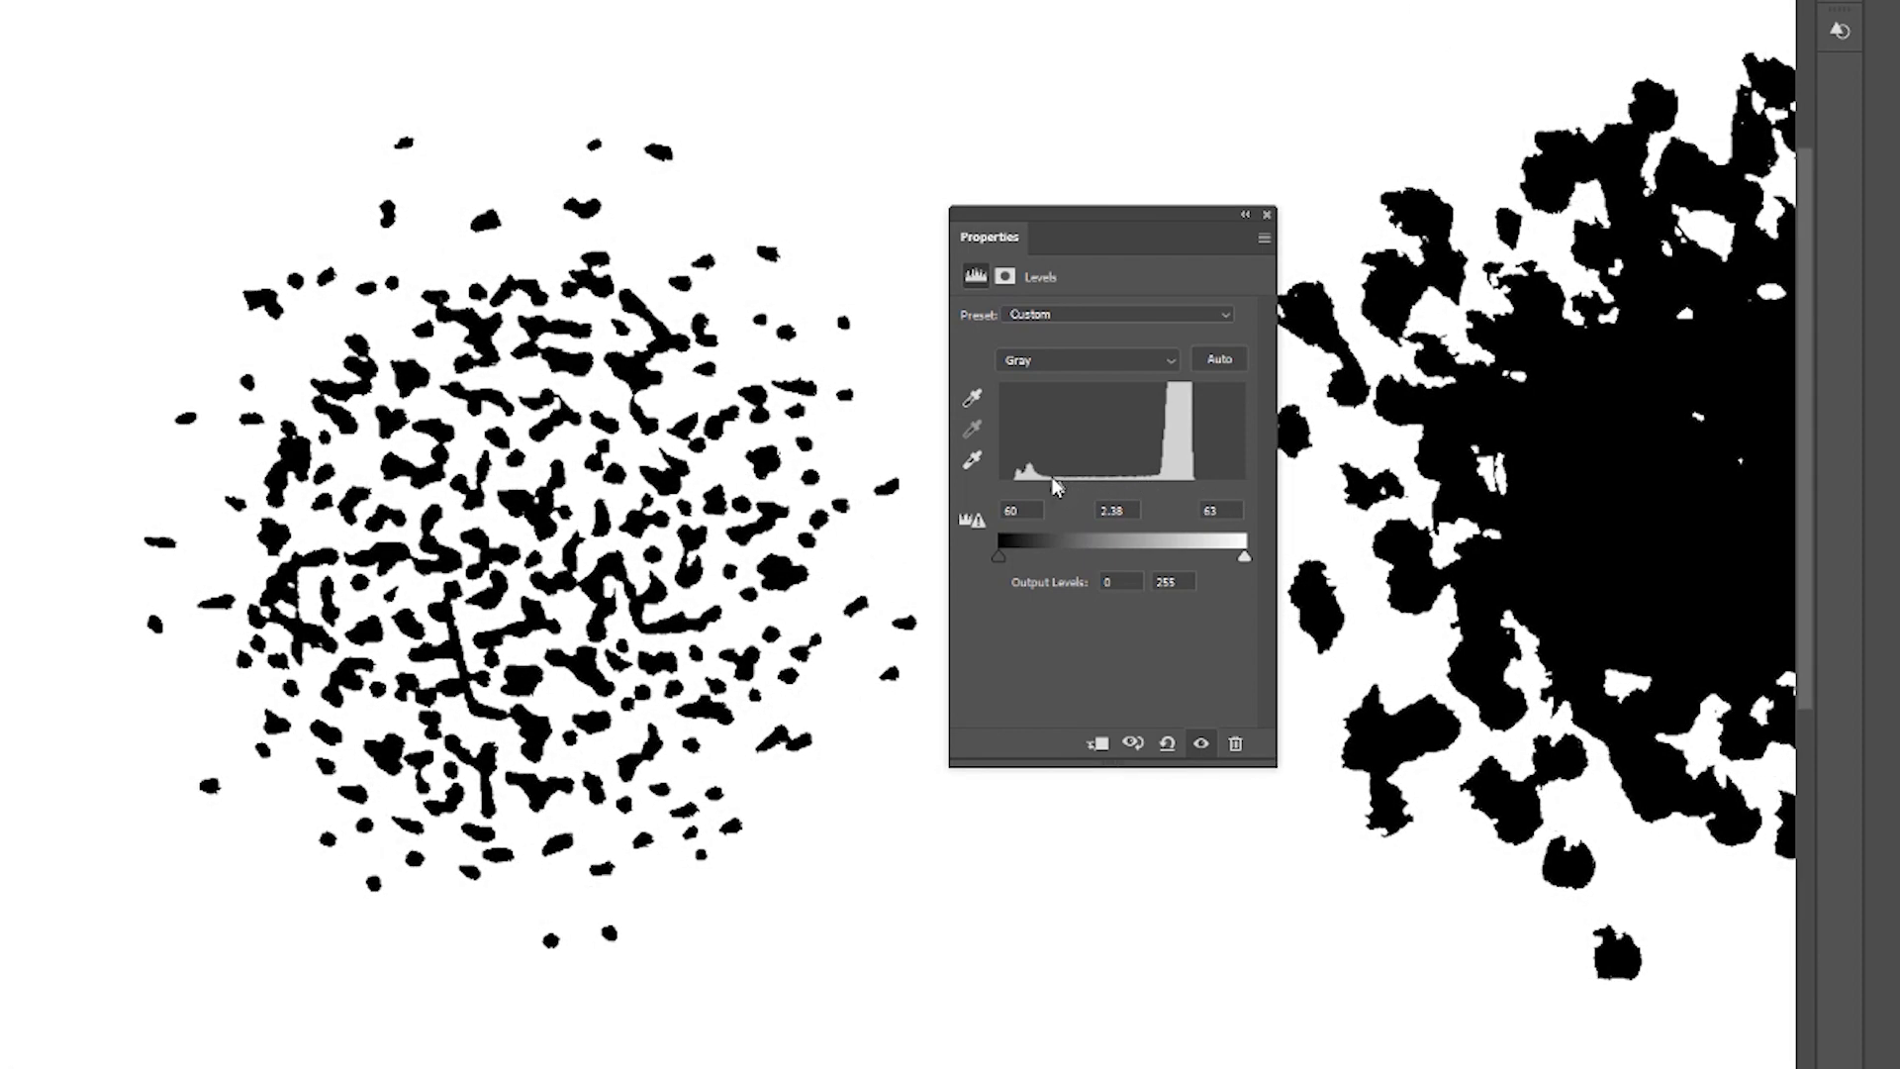
# - Examine the pixel edges of the first ink dab and the remaining marks of the faint middle dab
pyautogui.scroll(8, 495, 297)
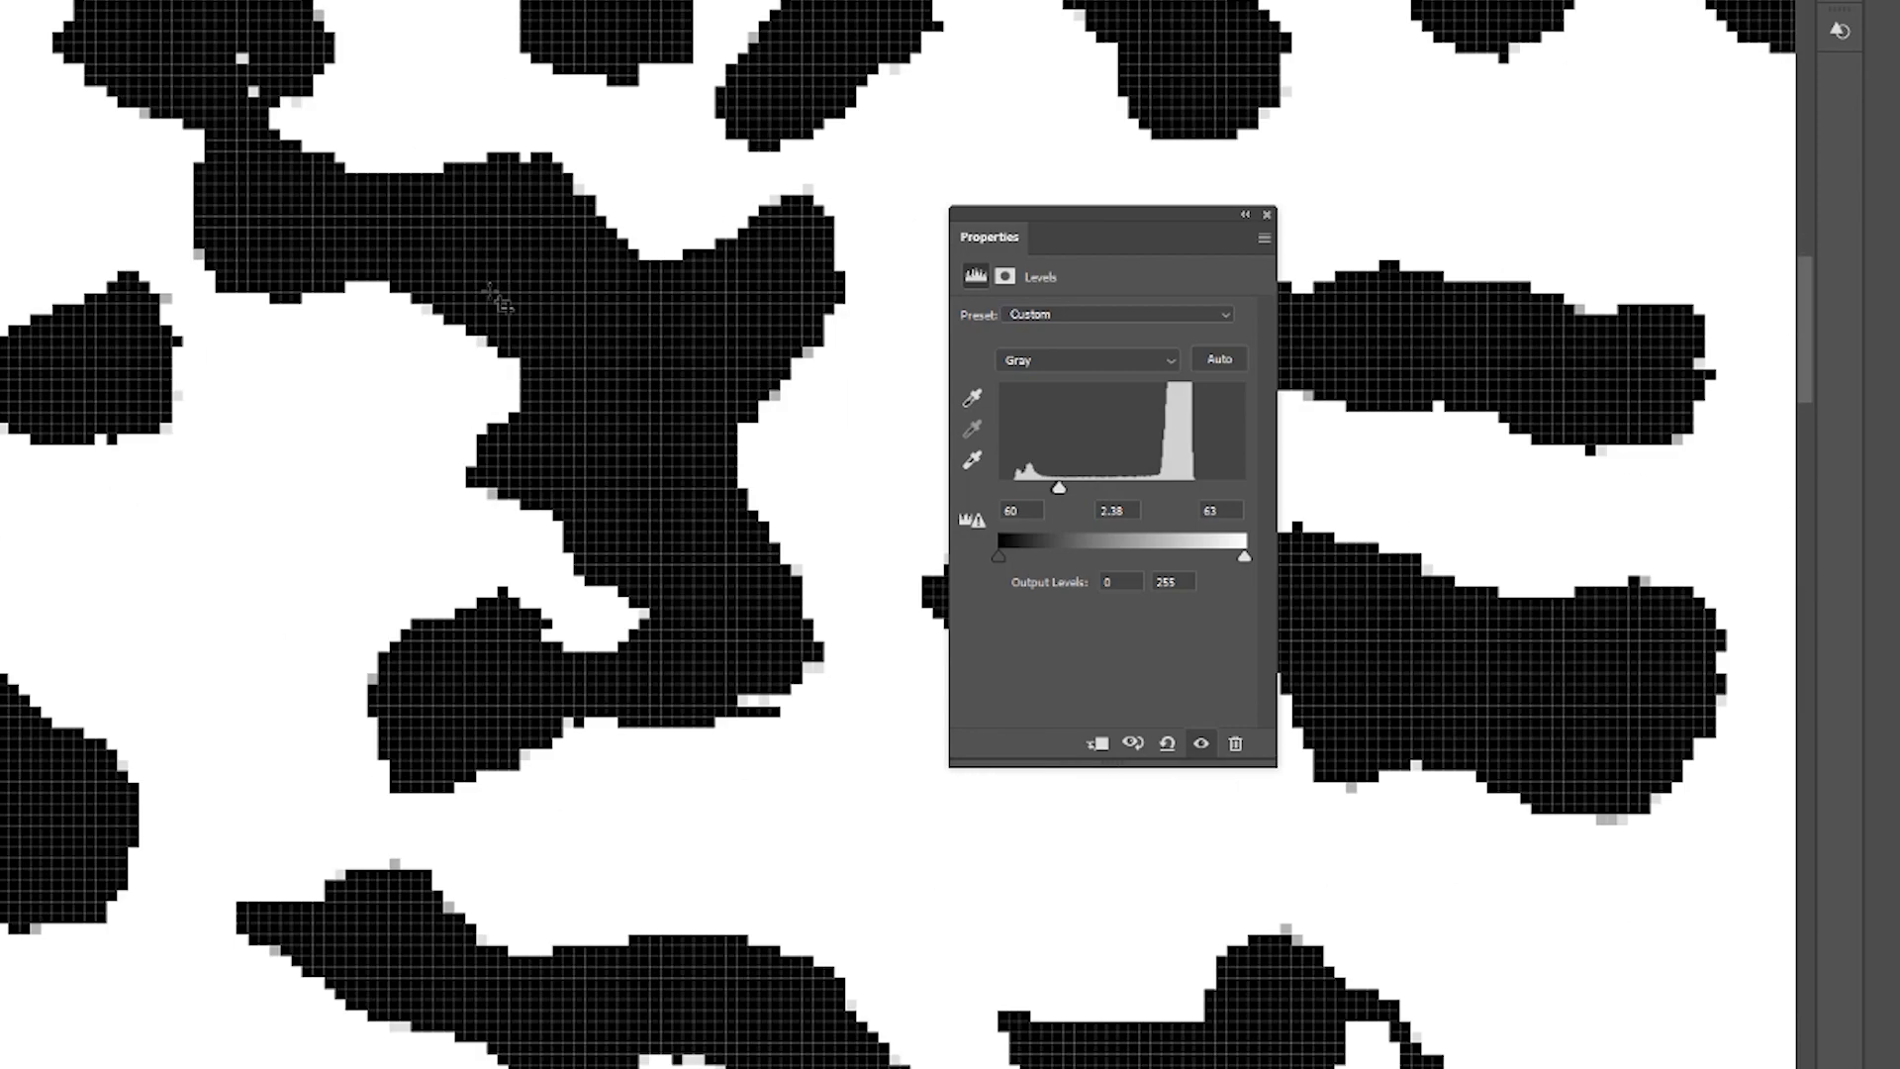
pyautogui.scroll(2, 367, 287)
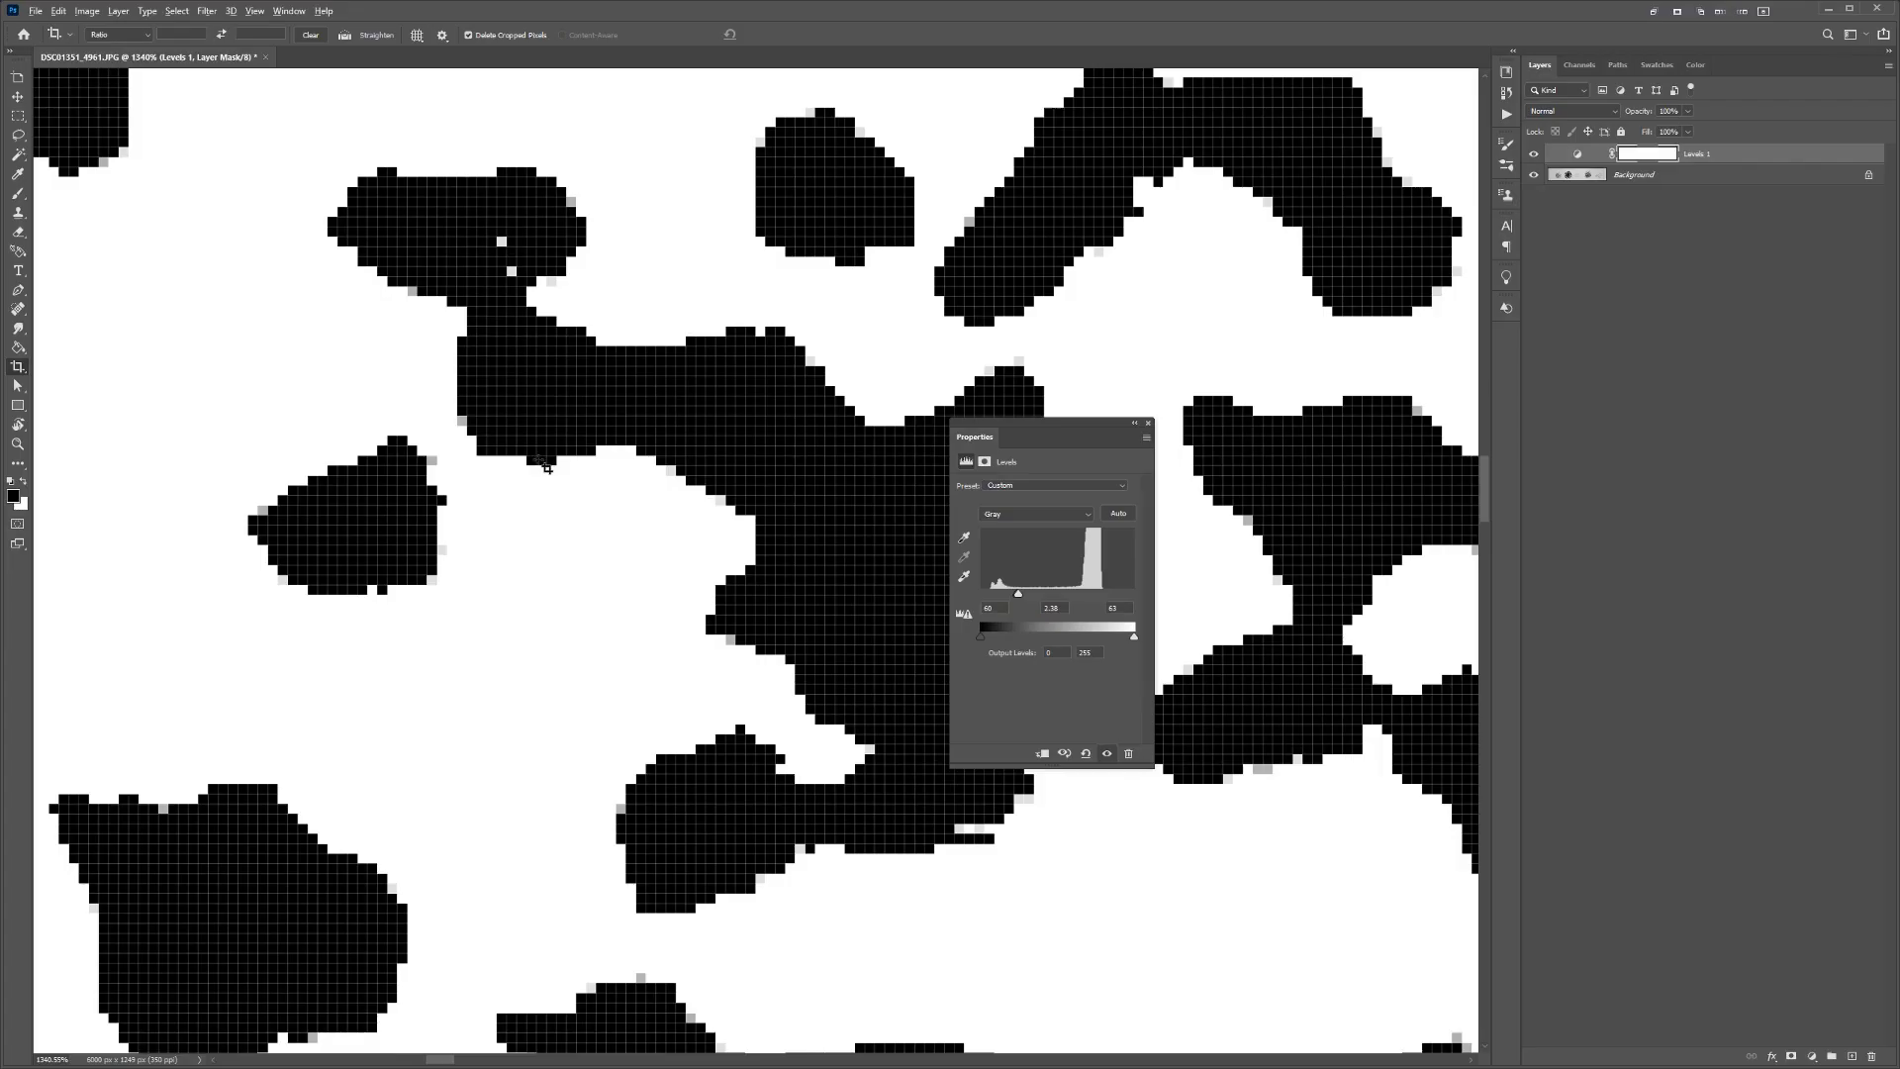
pyautogui.scroll(-10, 545, 465)
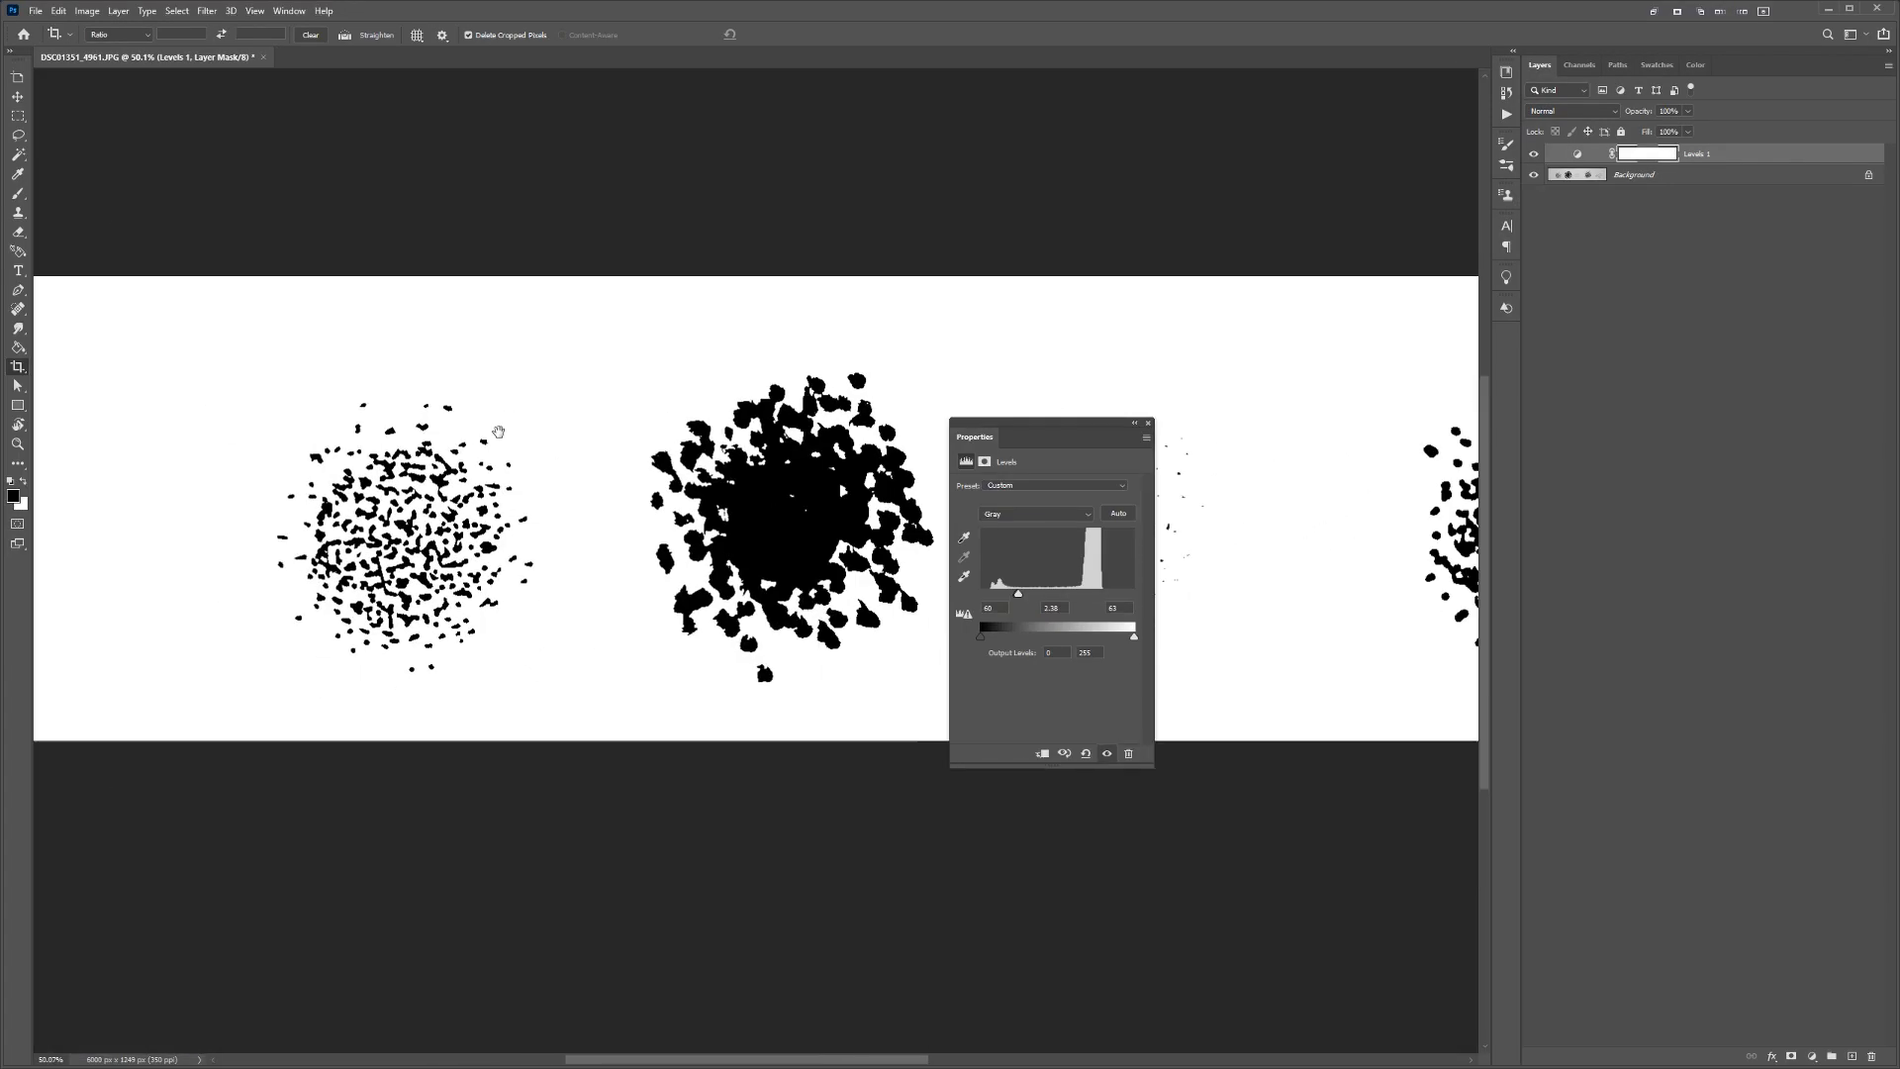
pyautogui.moveTo(498, 432); pyautogui.dragTo(254, 457)
pyautogui.scroll(4, 539, 494)
pyautogui.moveTo(696, 459); pyautogui.dragTo(267, 455)
pyautogui.scroll(5, 688, 495)
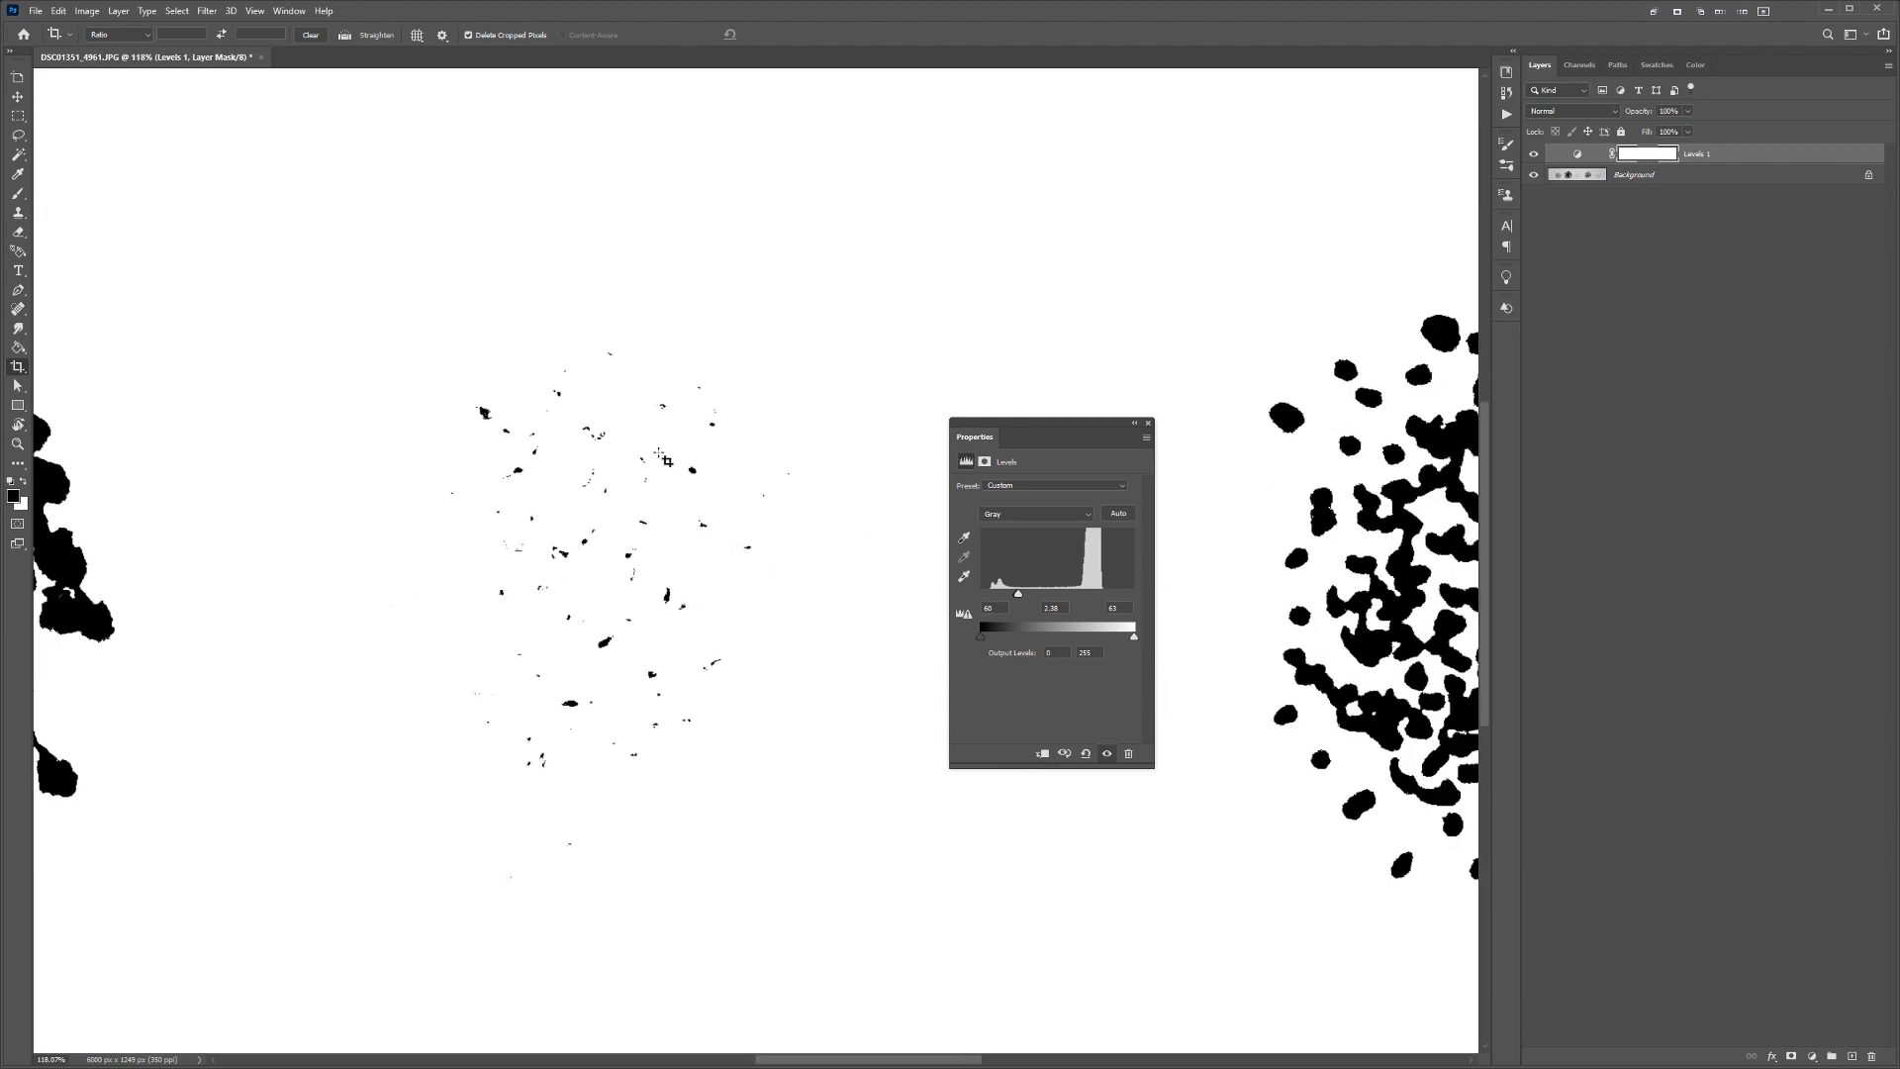
pyautogui.scroll(-2, 879, 421)
pyautogui.hscroll(-2, 871, 424)
pyautogui.scroll(2, 865, 583)
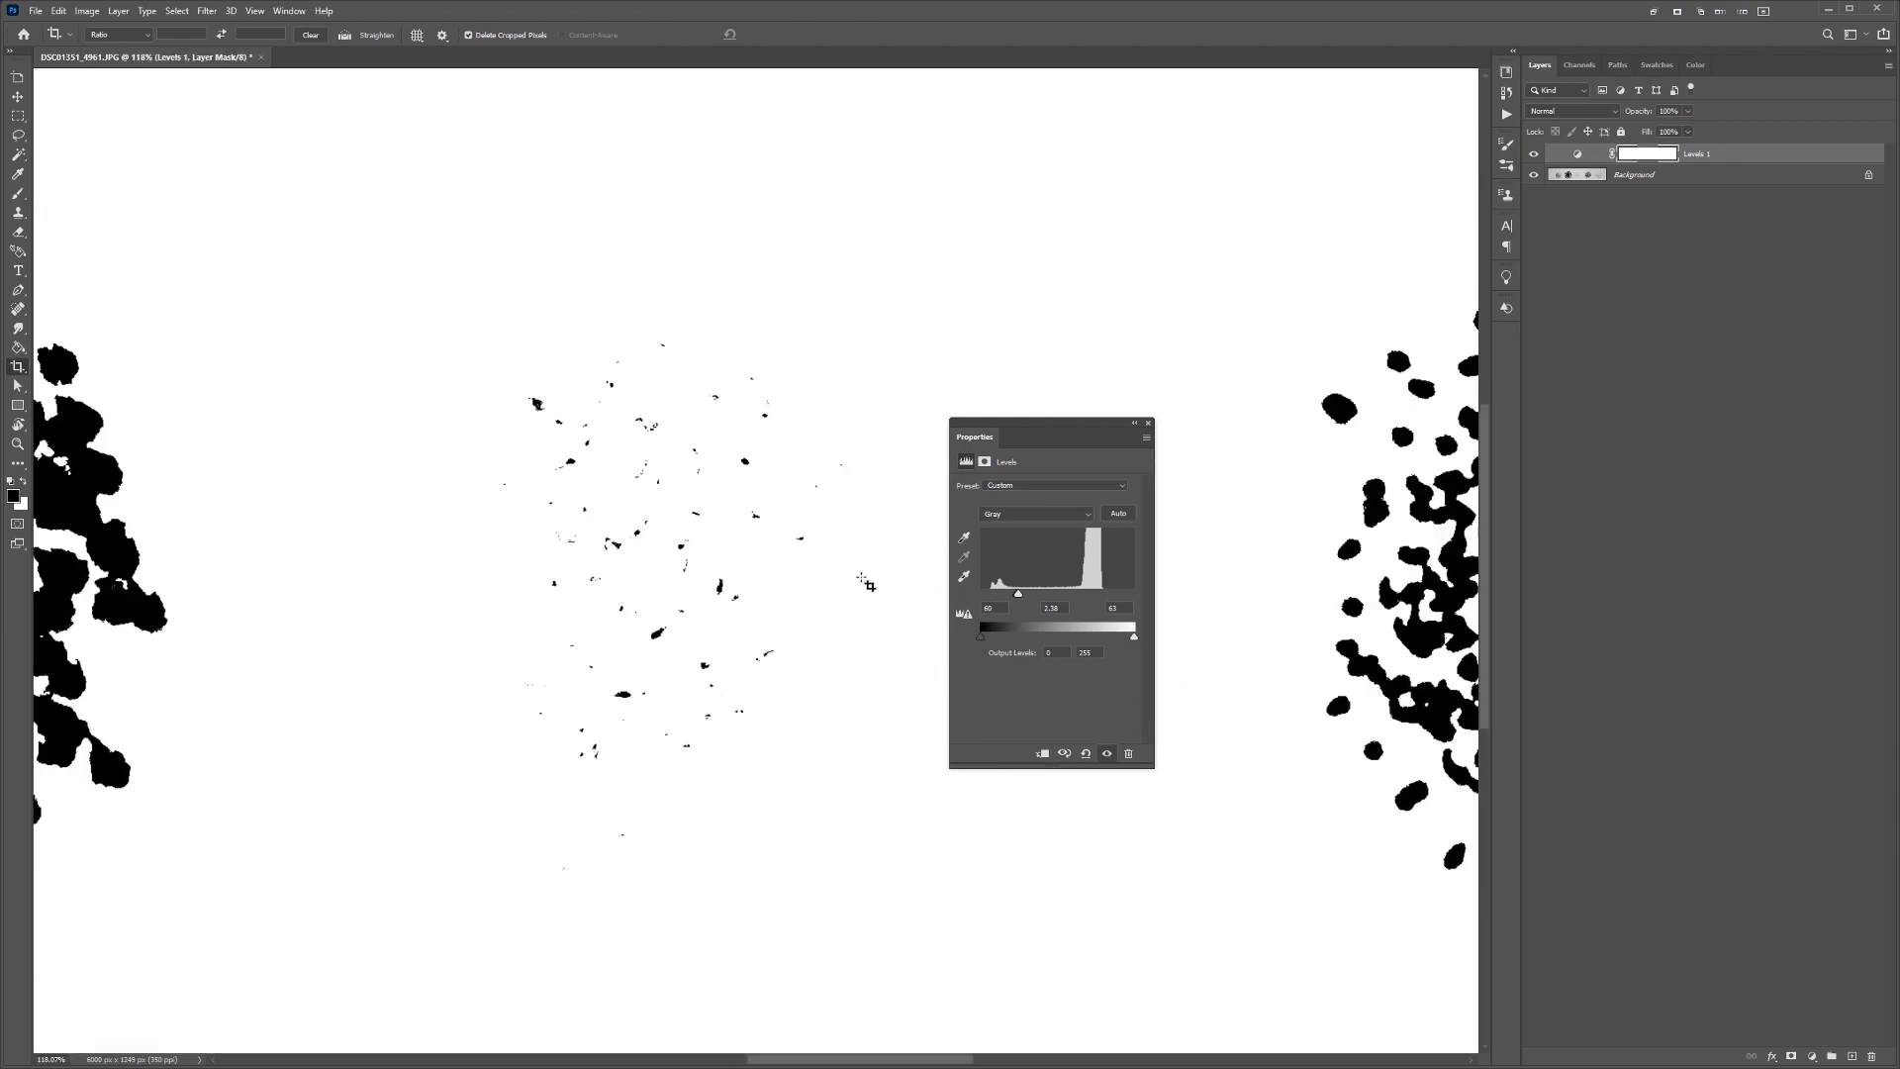
# - Raise the Levels white input to about 116 and check the two dabs at the far end of the strip
pyautogui.moveTo(1042, 599)
pyautogui.mouseDown()
pyautogui.moveTo(1097, 595)
pyautogui.moveTo(1035, 596)
pyautogui.moveTo(1052, 596)
pyautogui.mouseUp()
pyautogui.scroll(-2, 827, 540)
pyautogui.moveTo(831, 504); pyautogui.dragTo(227, 478)
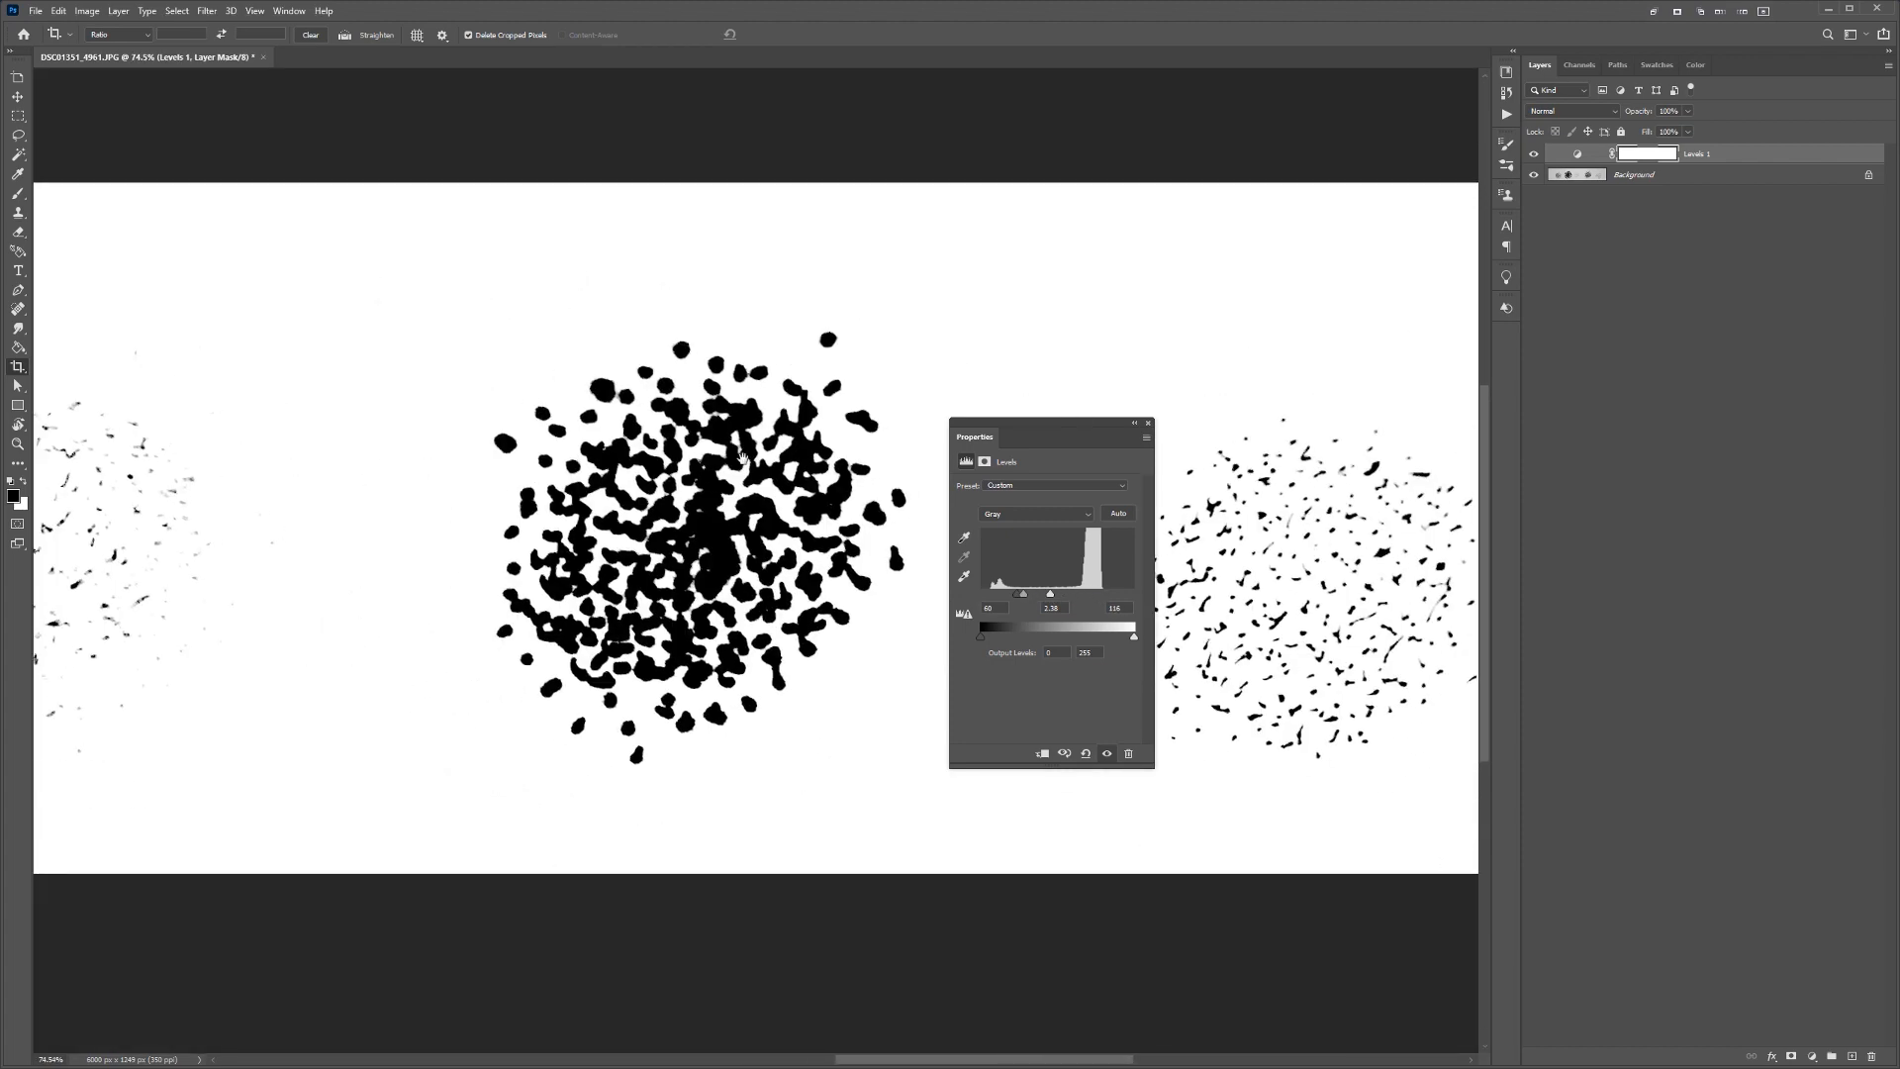
pyautogui.scroll(-3, 750, 467)
pyautogui.moveTo(770, 465); pyautogui.dragTo(474, 469)
pyautogui.scroll(5, 808, 517)
pyautogui.scroll(-5, 809, 518)
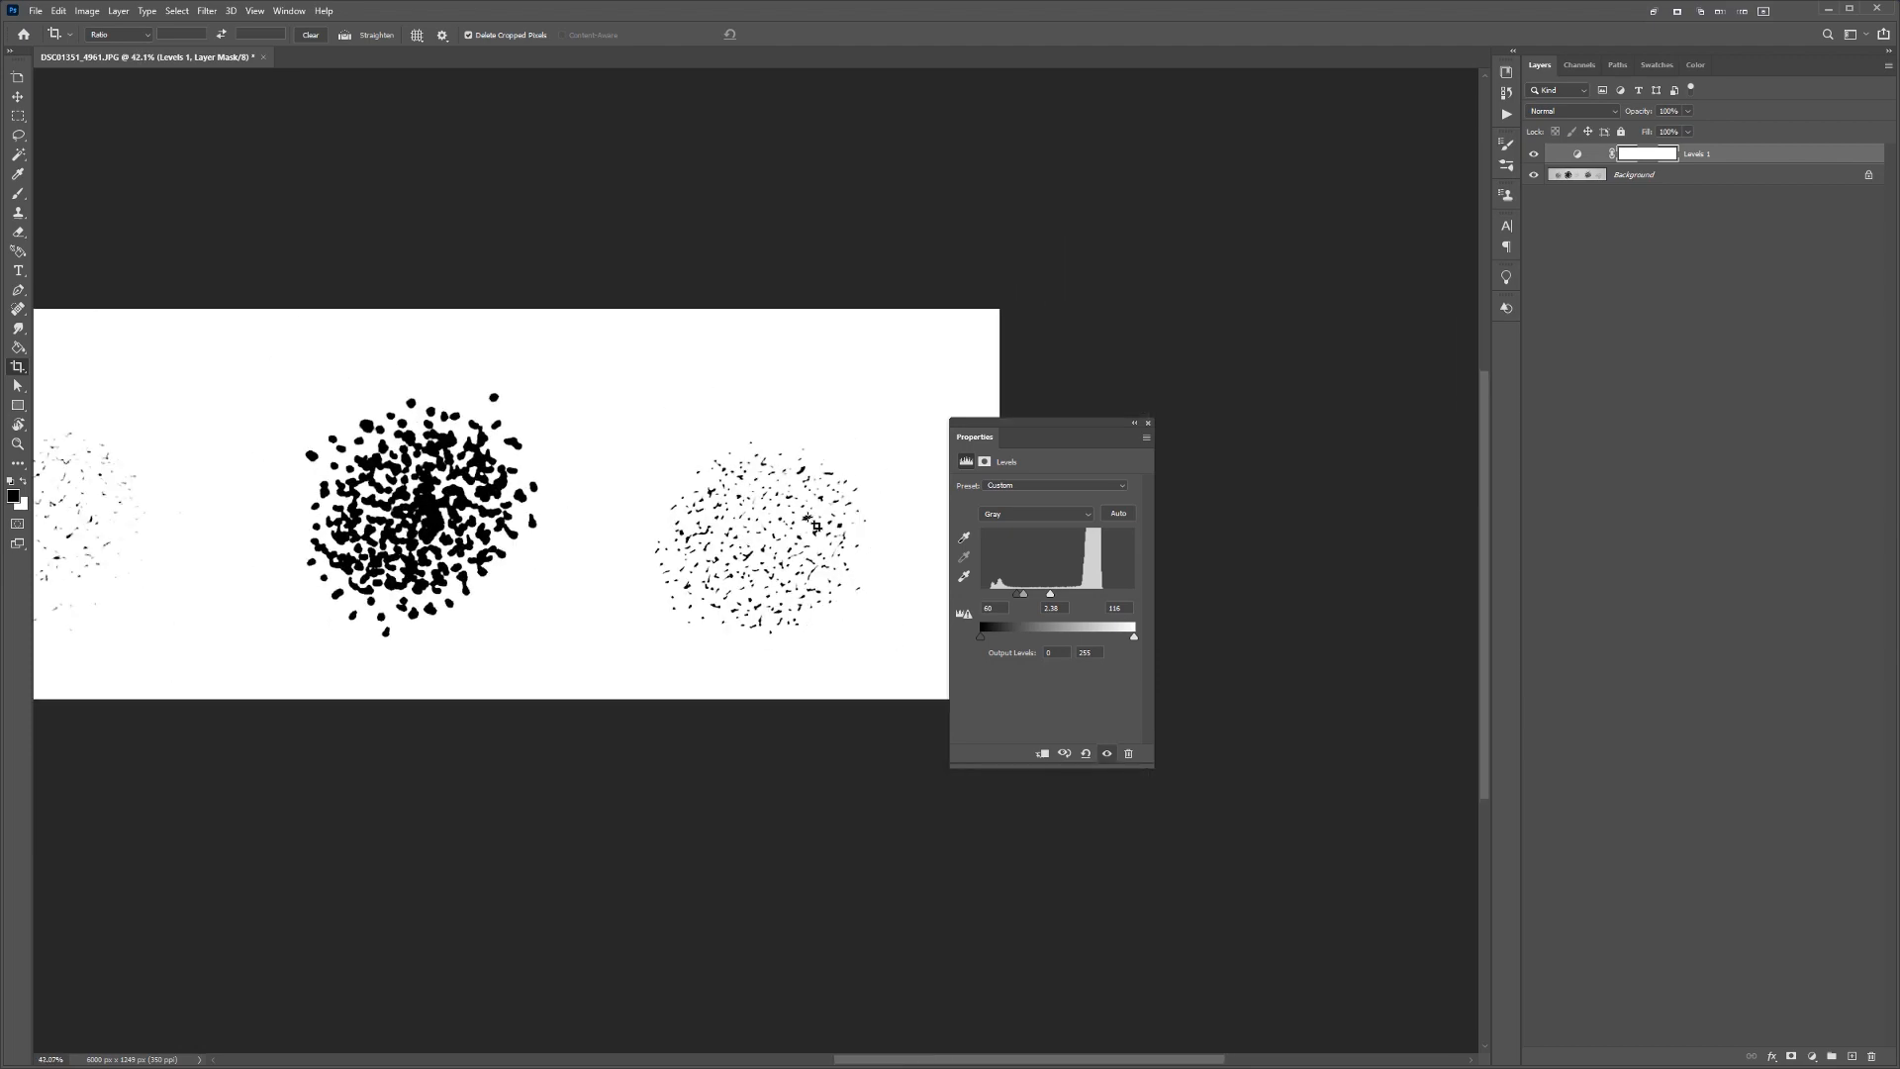
# - Set the Levels white input to 255, undo the Levels changes for comparison and redo them
pyautogui.moveTo(1058, 597); pyautogui.dragTo(1193, 607)
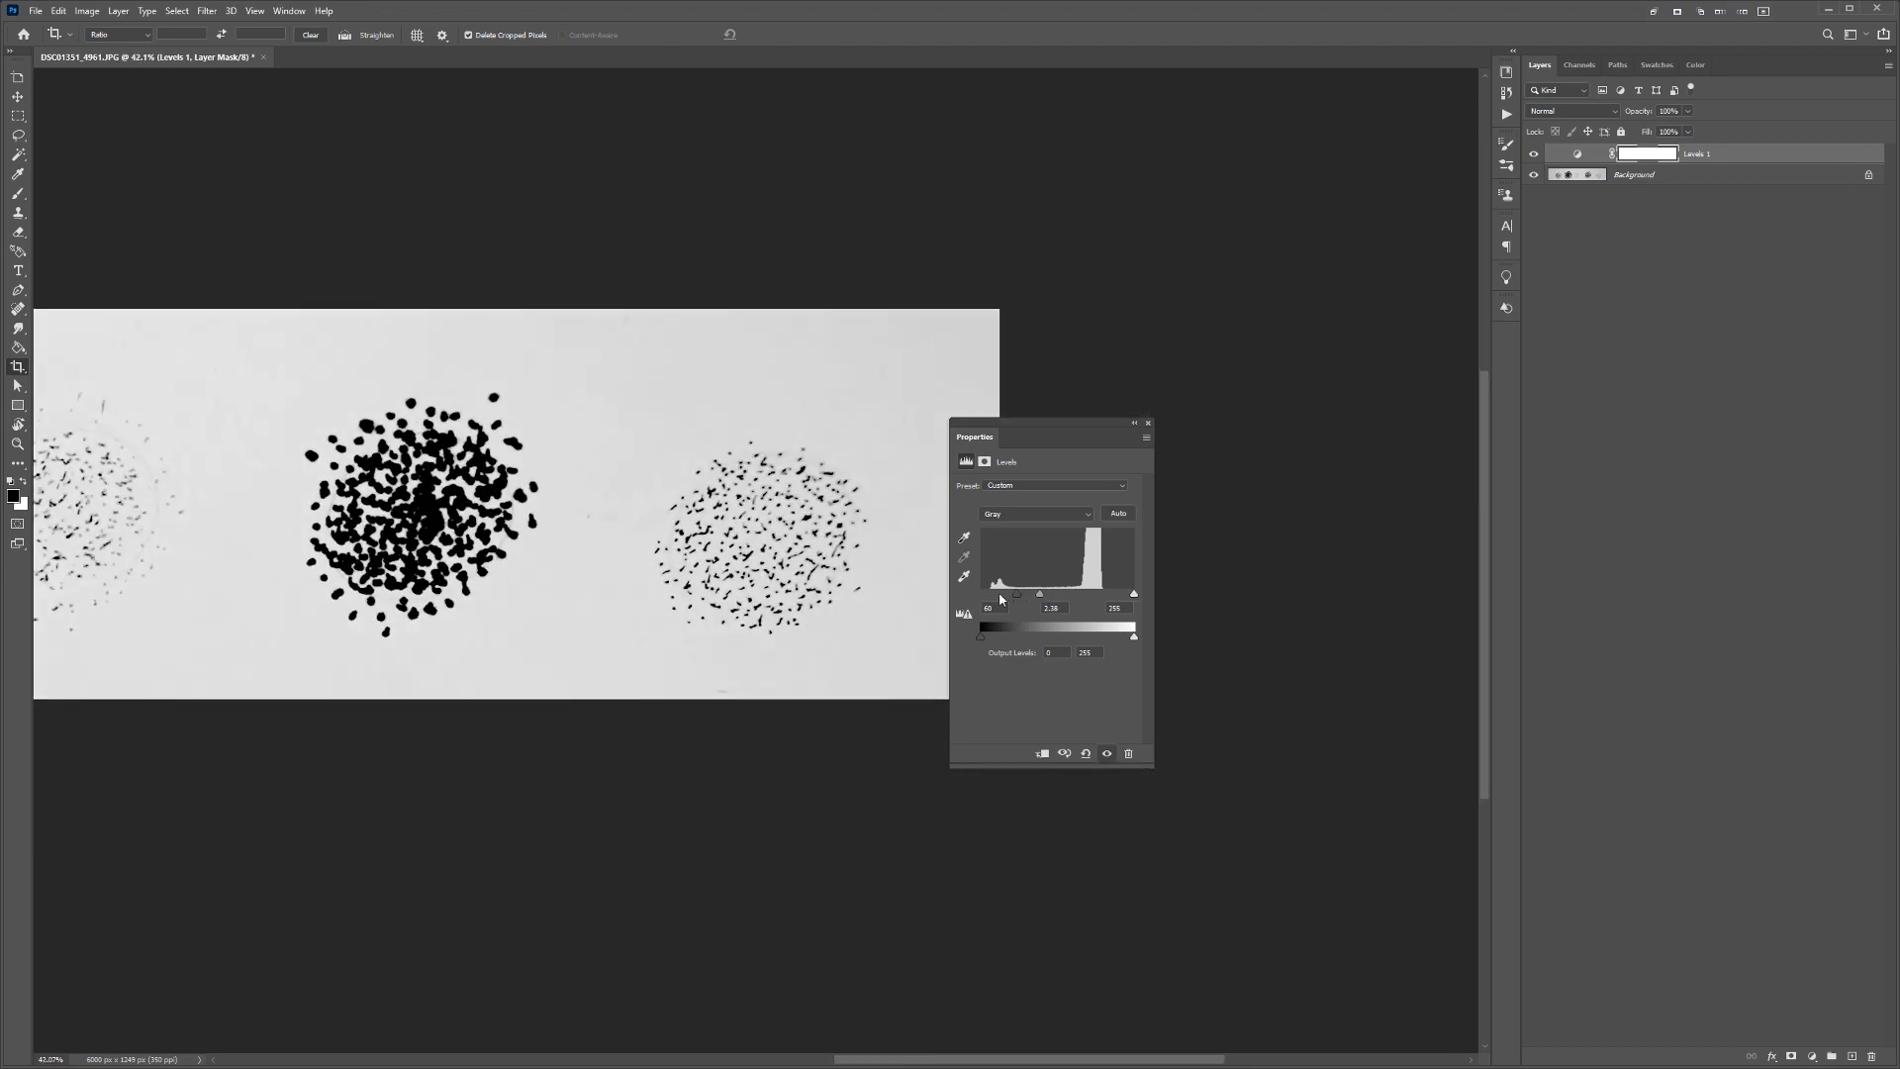
pyautogui.moveTo(999, 595); pyautogui.dragTo(939, 597)
pyautogui.moveTo(343, 512); pyautogui.dragTo(1086, 558)
pyautogui.hotkey('ctrl', 'z')
pyautogui.hotkey('ctrl', 'z')
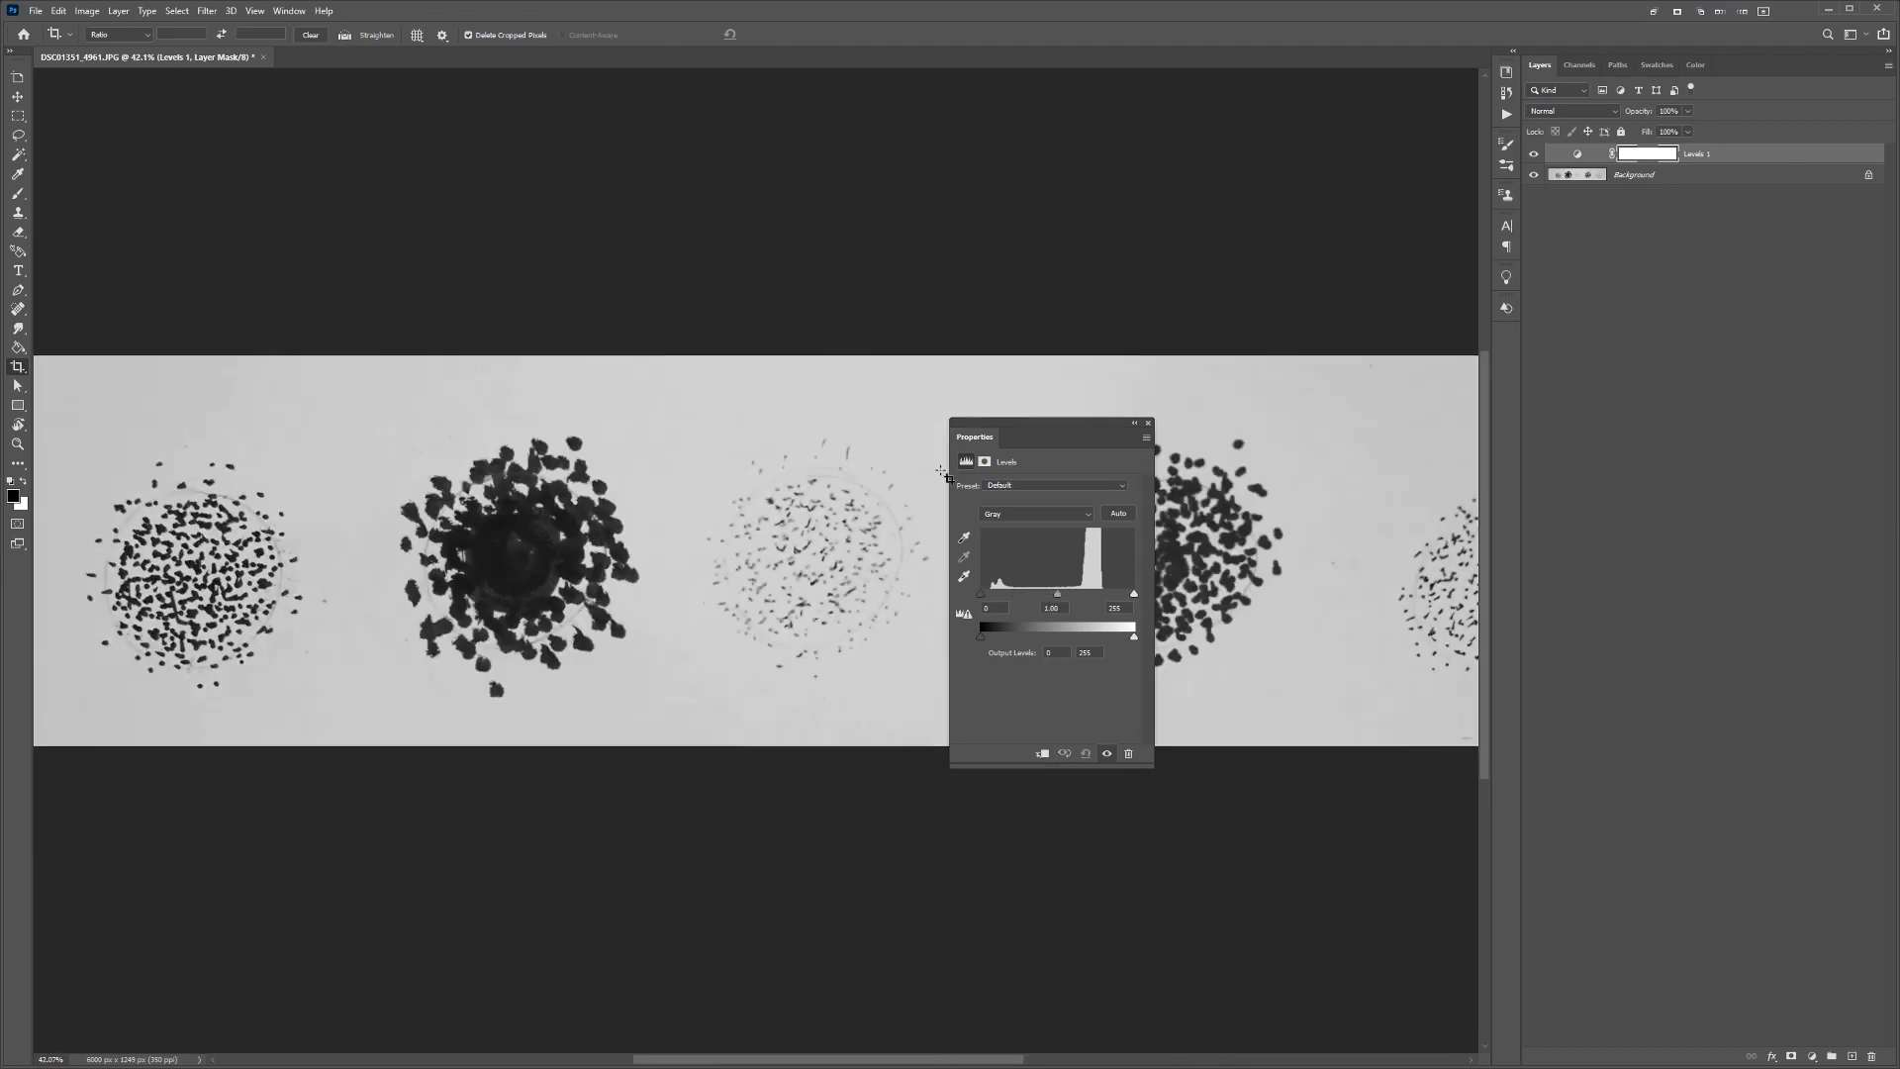
pyautogui.hotkey('ctrl', 'shift', 'z')
# - Set the Levels white input to 172 and the midtone to 2.78, keeping the adjustment settings clear of the faint dab
pyautogui.scroll(3, 499, 599)
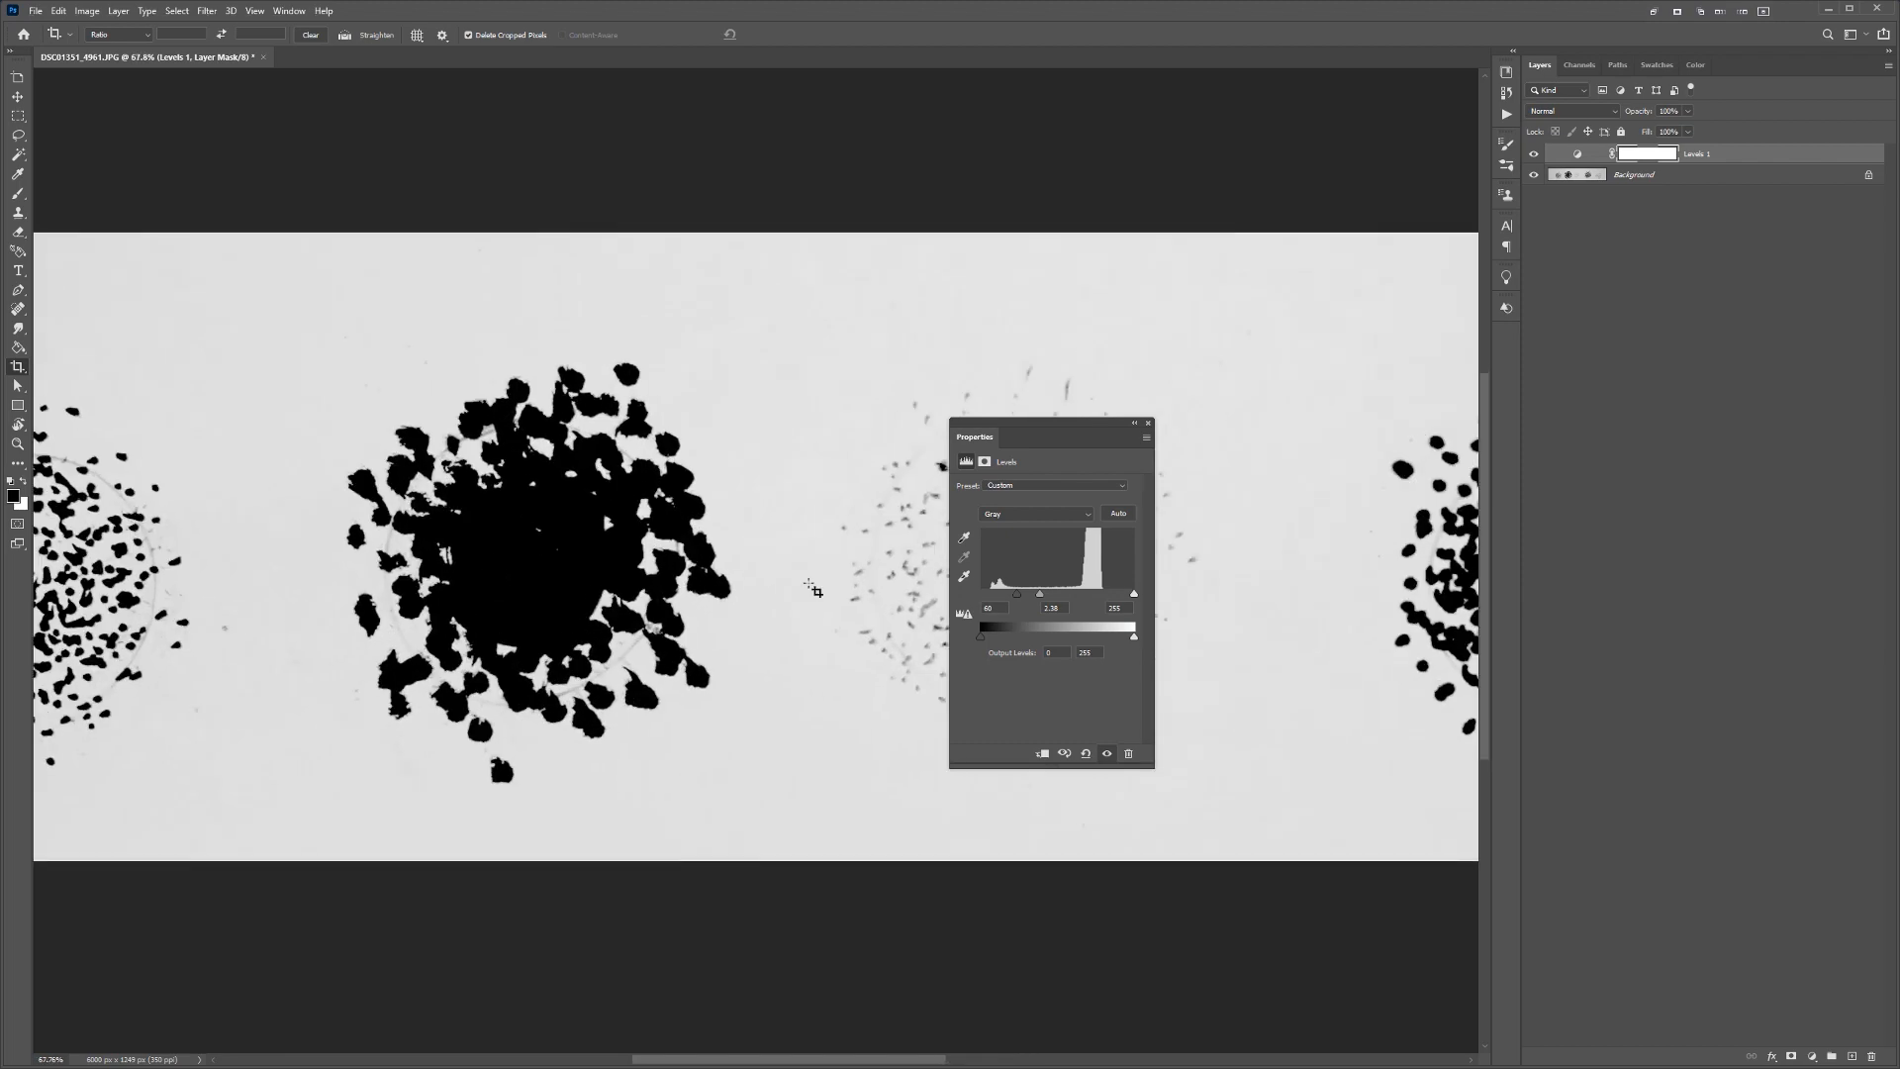
pyautogui.moveTo(1136, 596); pyautogui.dragTo(1057, 595)
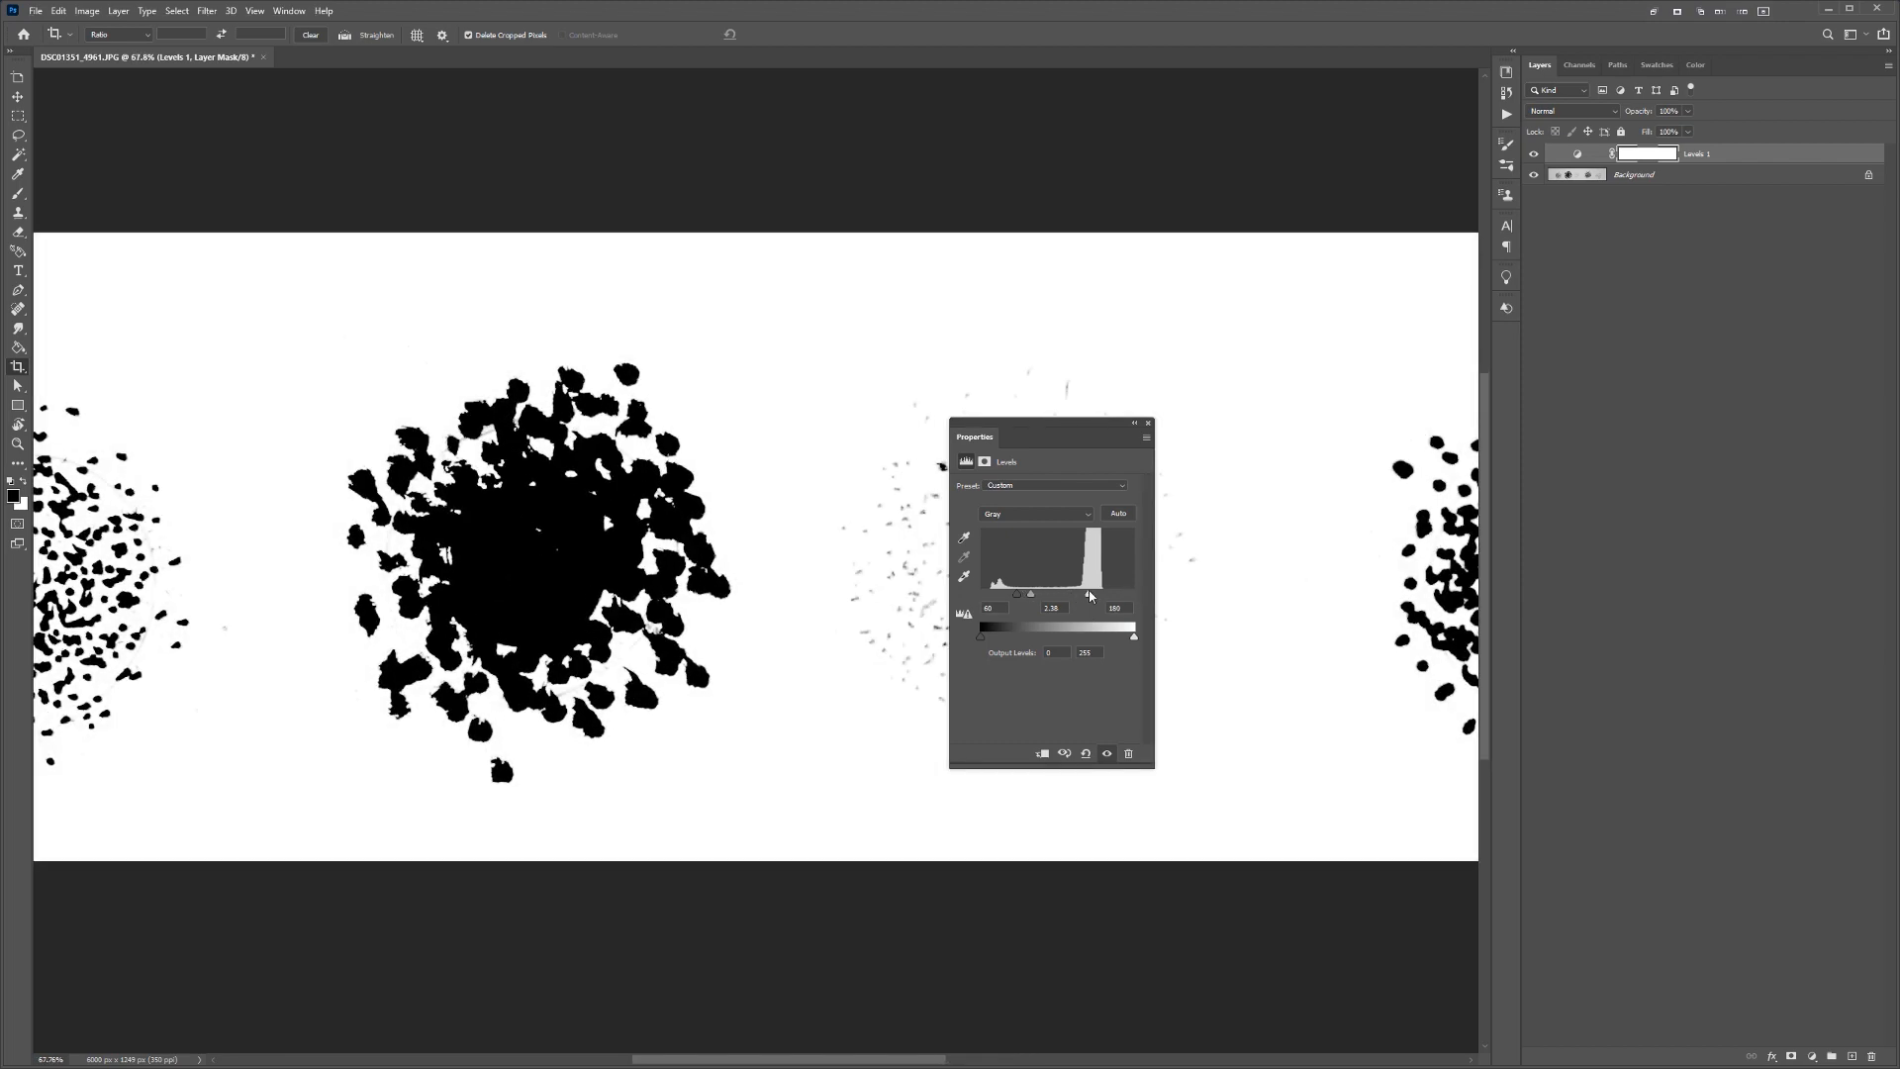
pyautogui.moveTo(1039, 424); pyautogui.dragTo(1274, 402)
pyautogui.scroll(-4, 428, 452)
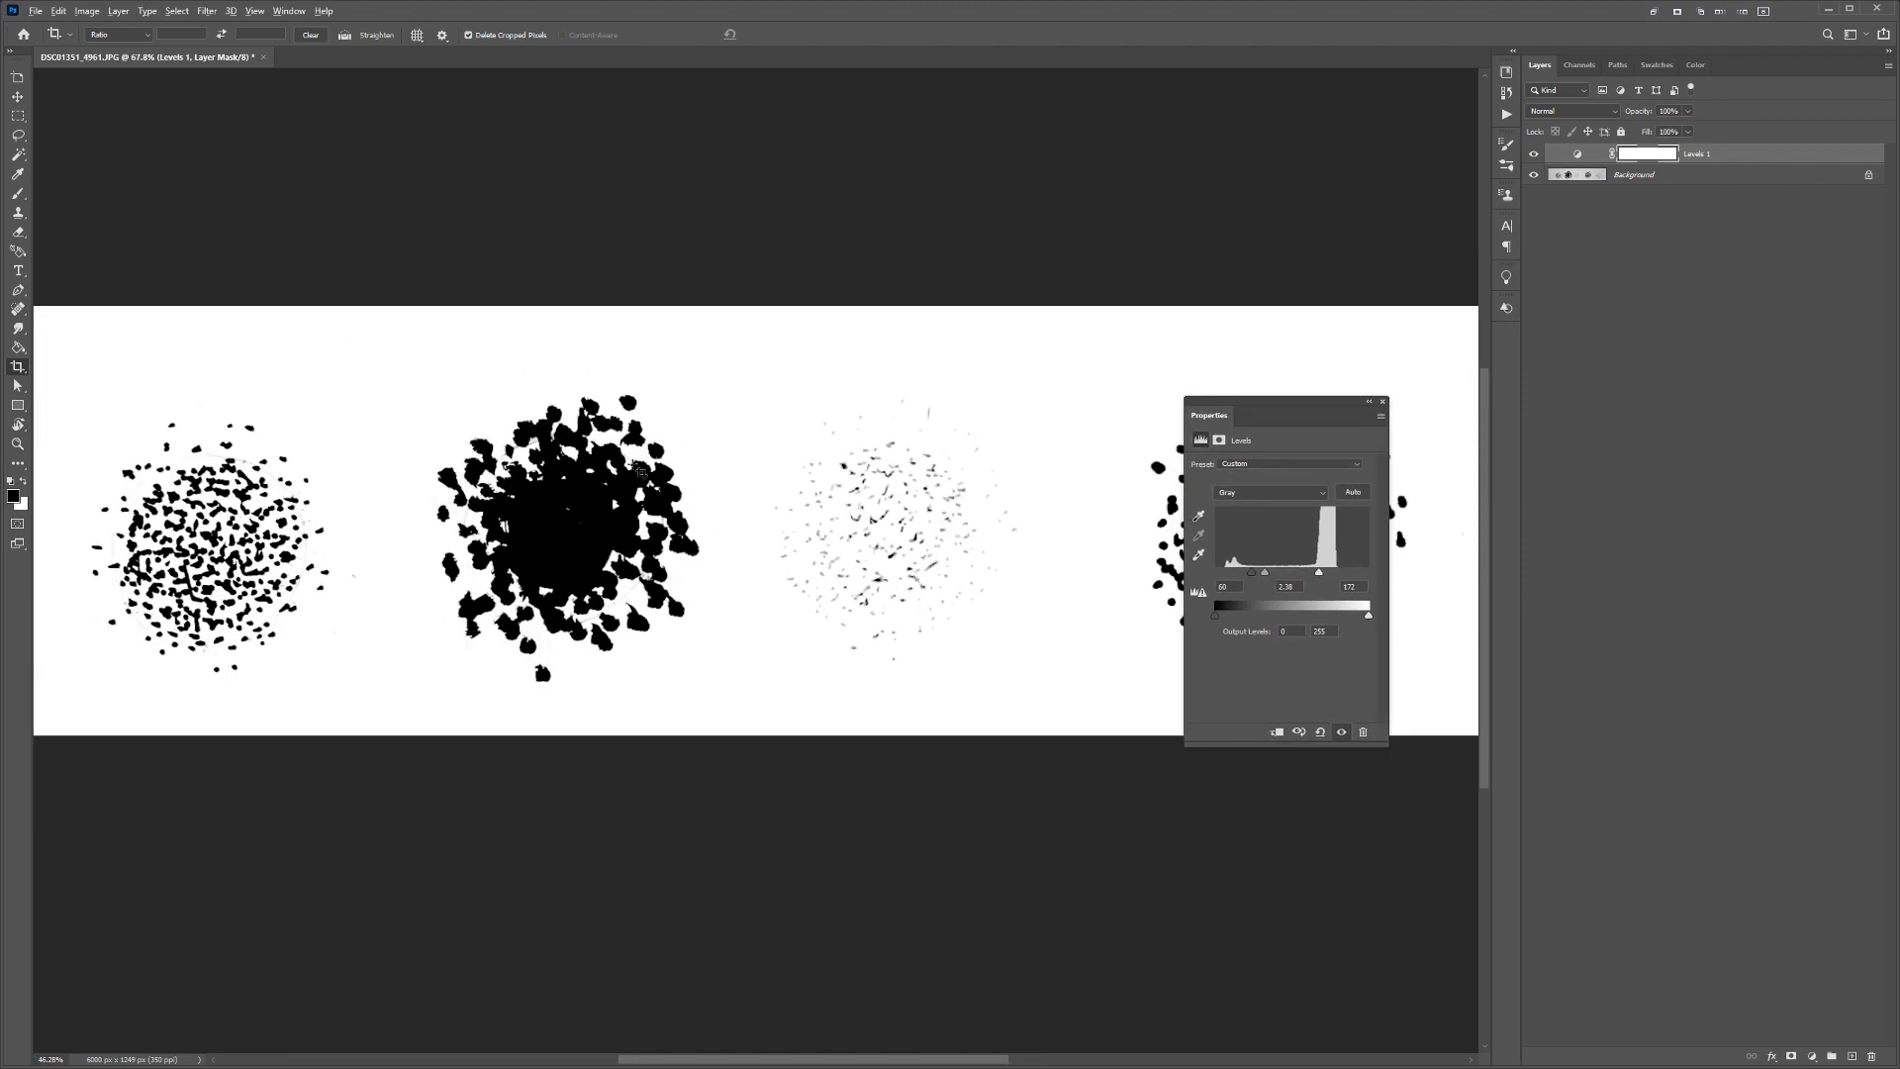
pyautogui.scroll(3, 427, 451)
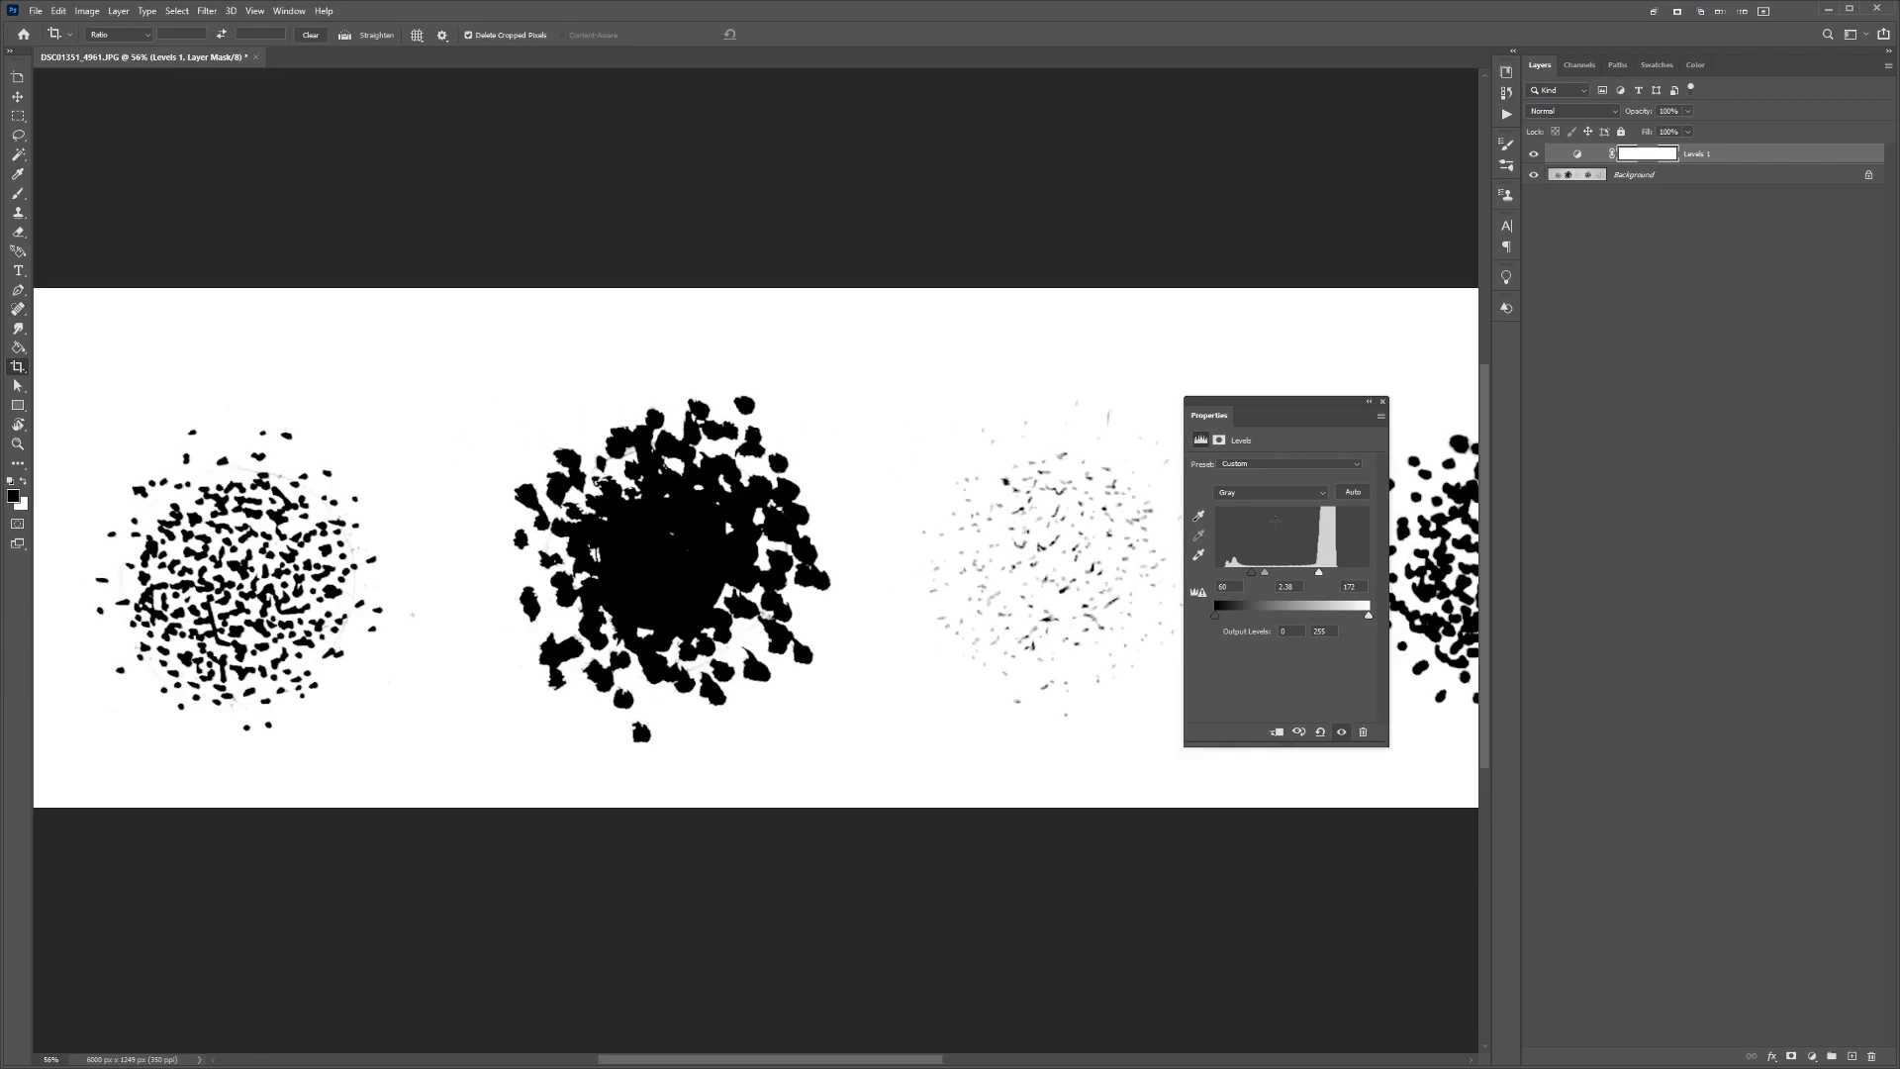
pyautogui.moveTo(1268, 575); pyautogui.dragTo(1259, 573)
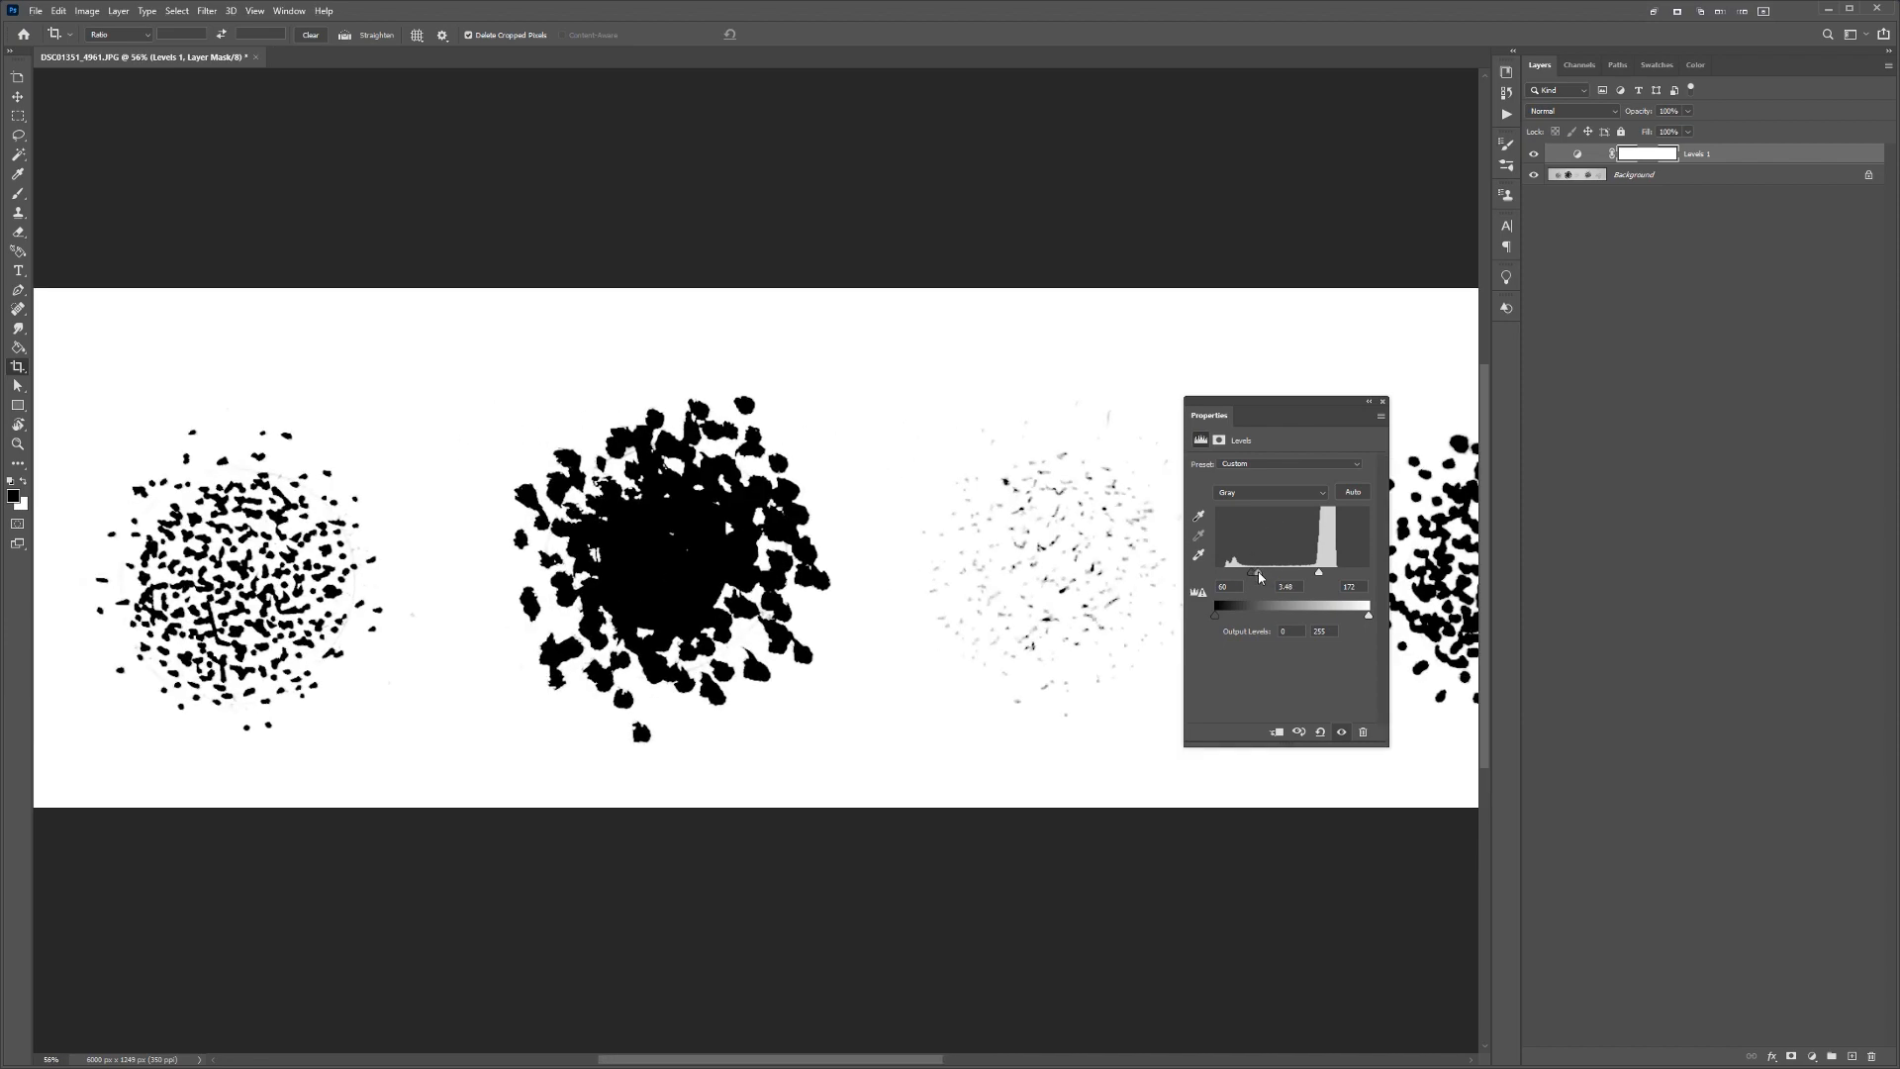
pyautogui.scroll(15, 201, 459)
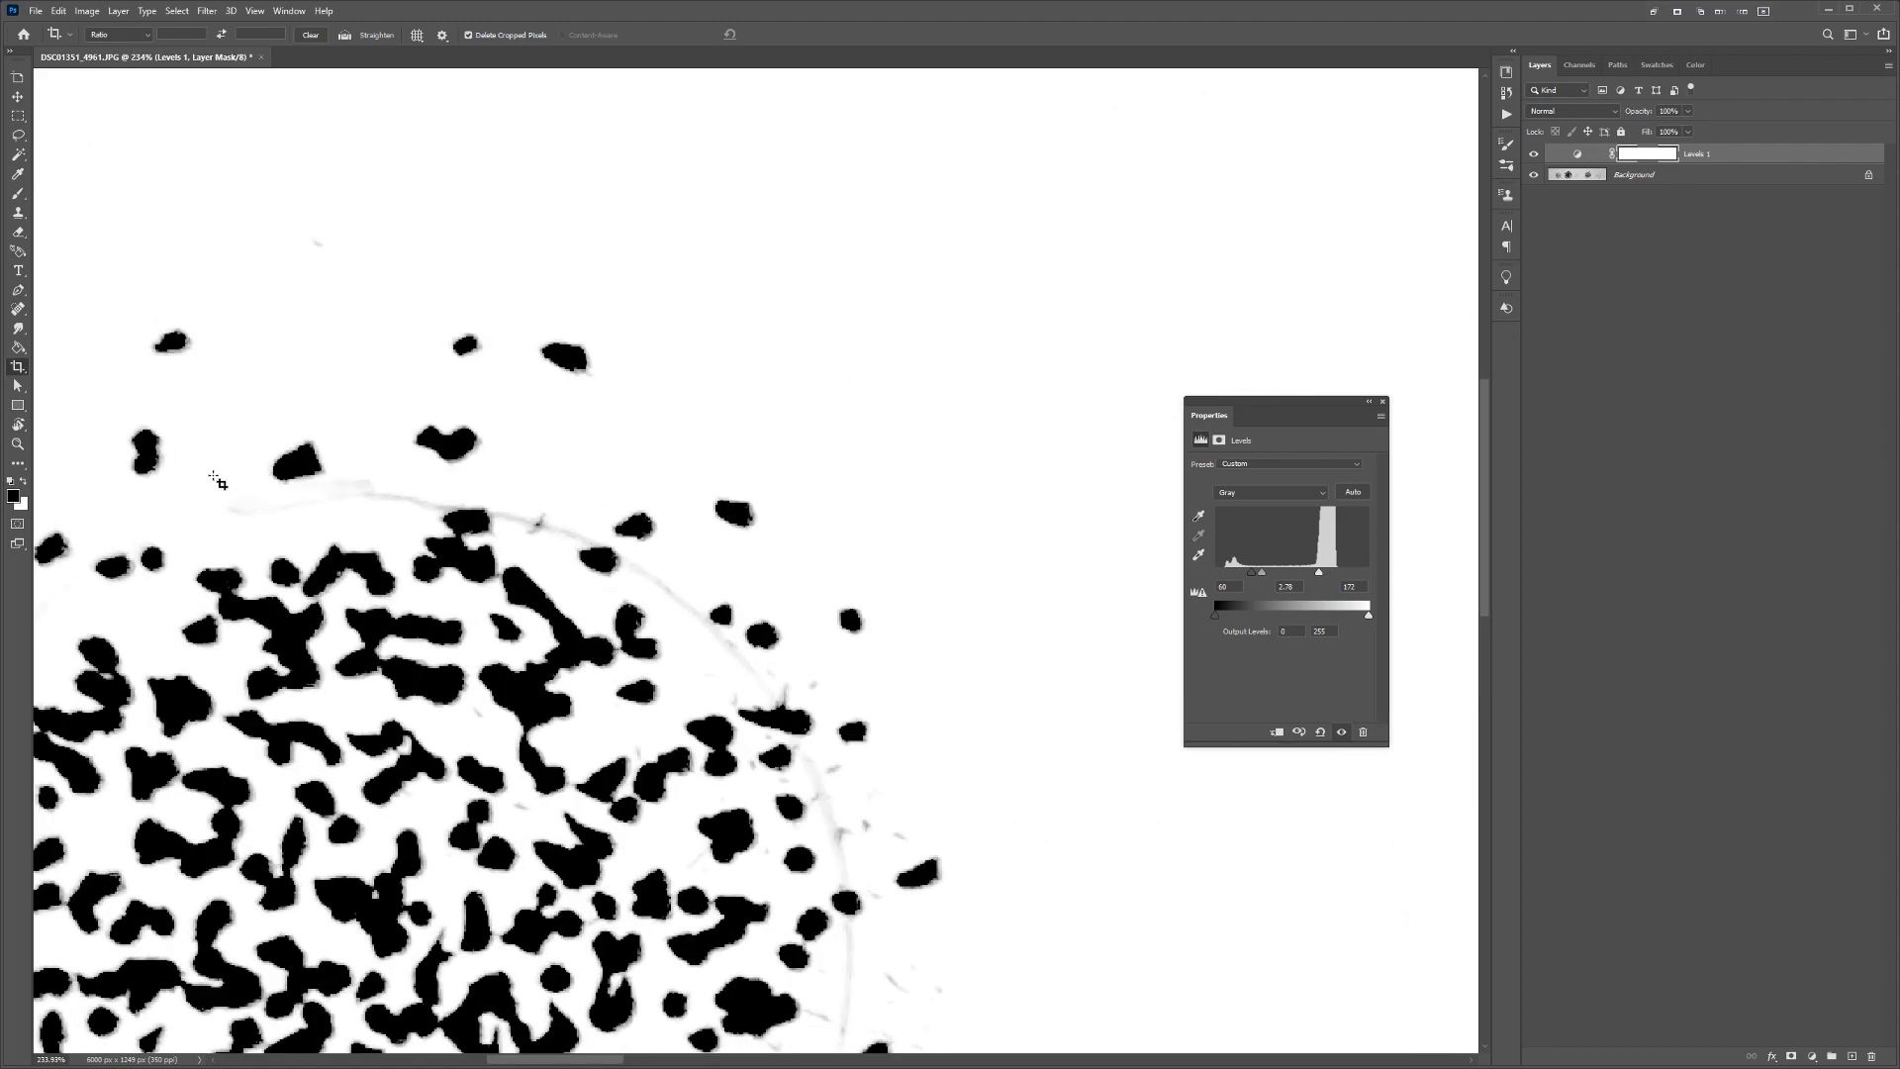
pyautogui.moveTo(343, 469); pyautogui.dragTo(766, 337)
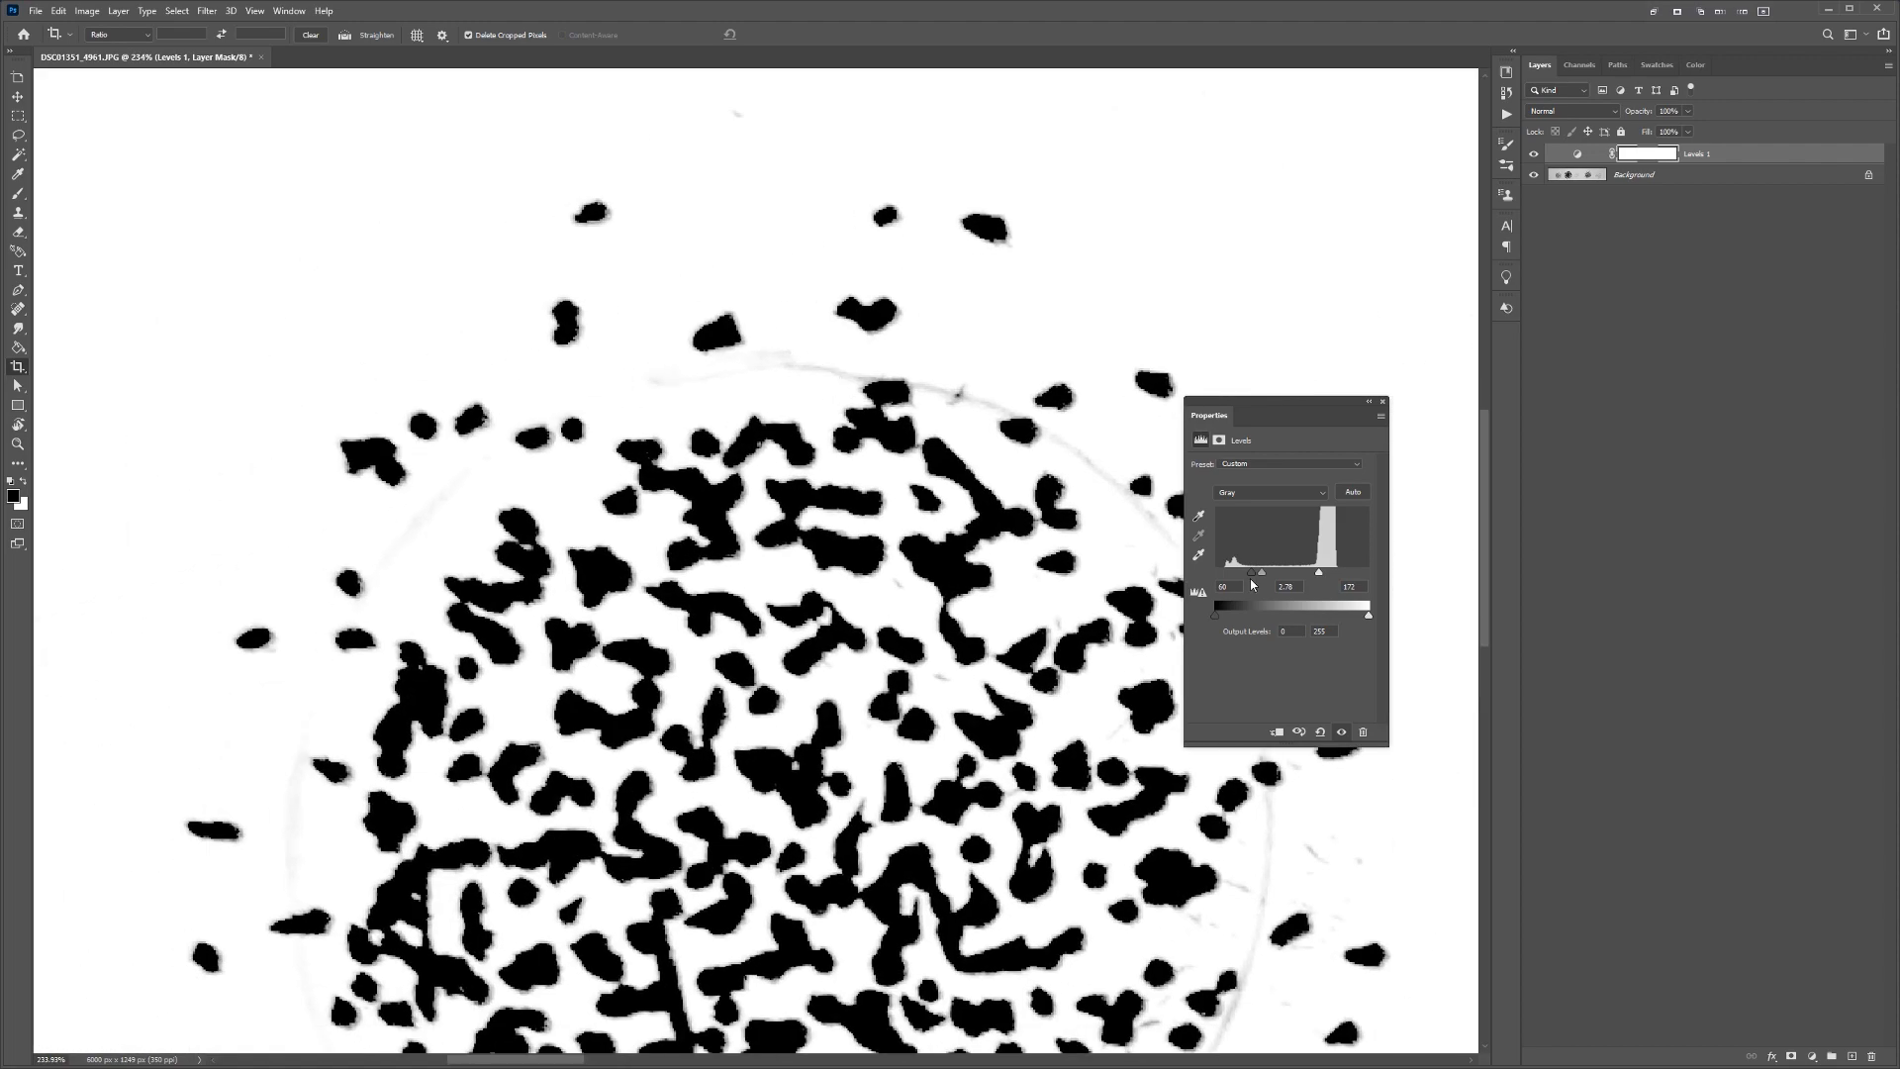
# - Set the Levels inputs to black 57, midtone 9.99 and white 67 for hard black-and-white edges
pyautogui.moveTo(1262, 573)
pyautogui.mouseDown()
pyautogui.moveTo(1307, 573)
pyautogui.moveTo(1243, 572)
pyautogui.moveTo(1334, 577)
pyautogui.moveTo(1261, 575)
pyautogui.mouseUp()
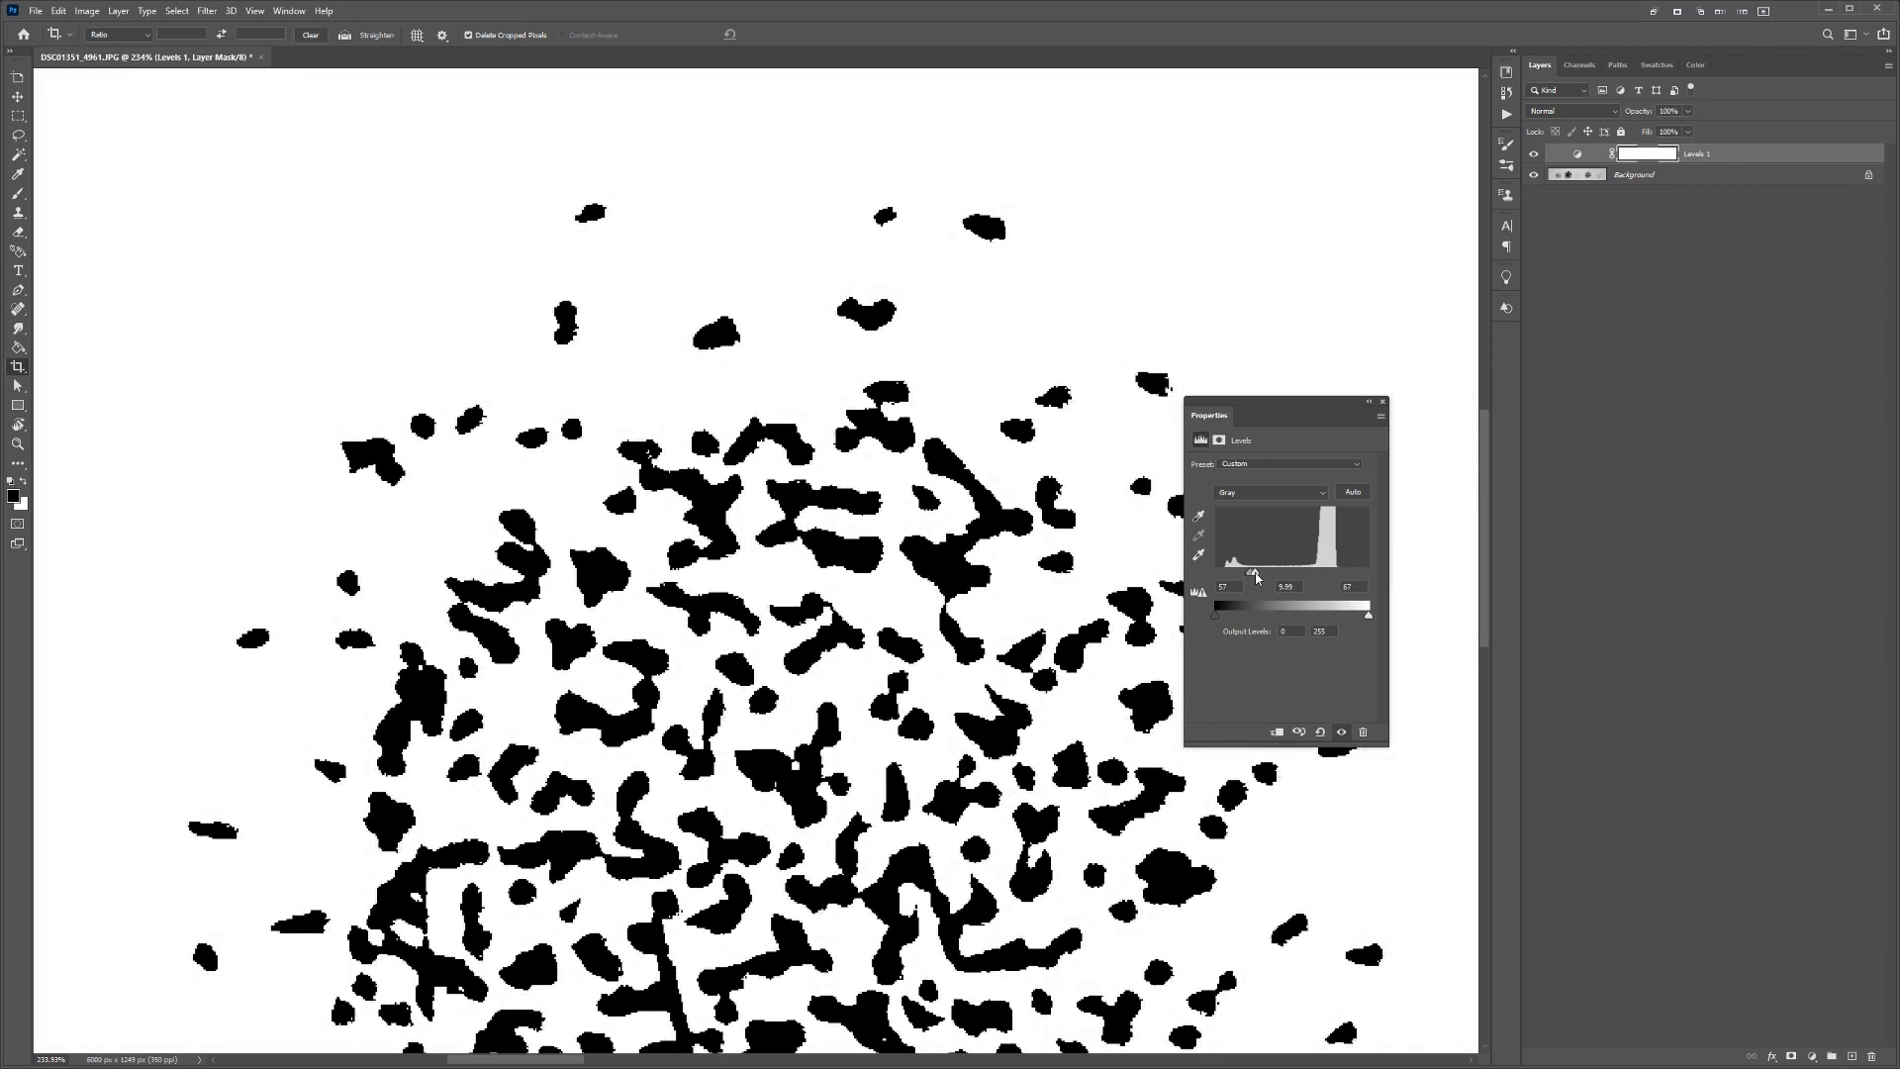
pyautogui.scroll(-5, 1257, 578)
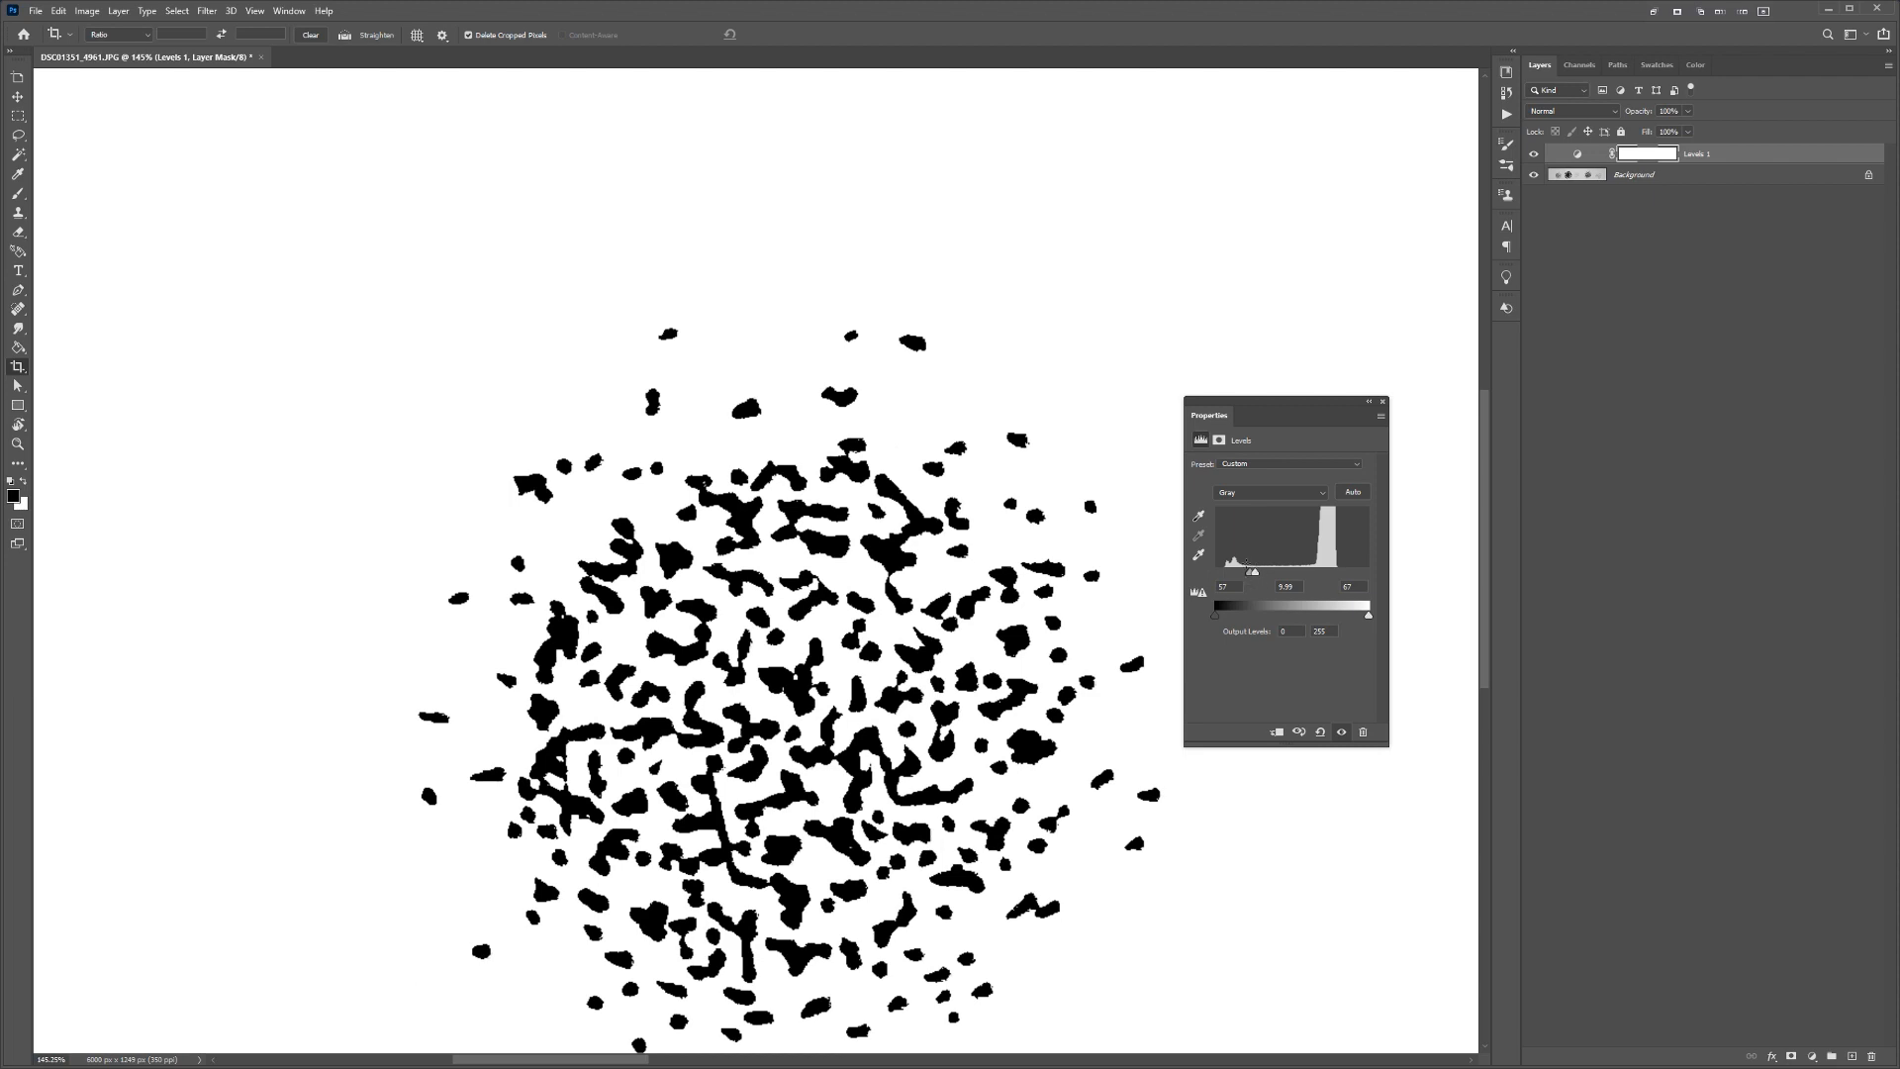
pyautogui.scroll(-20, 990, 556)
pyautogui.scroll(9, 845, 556)
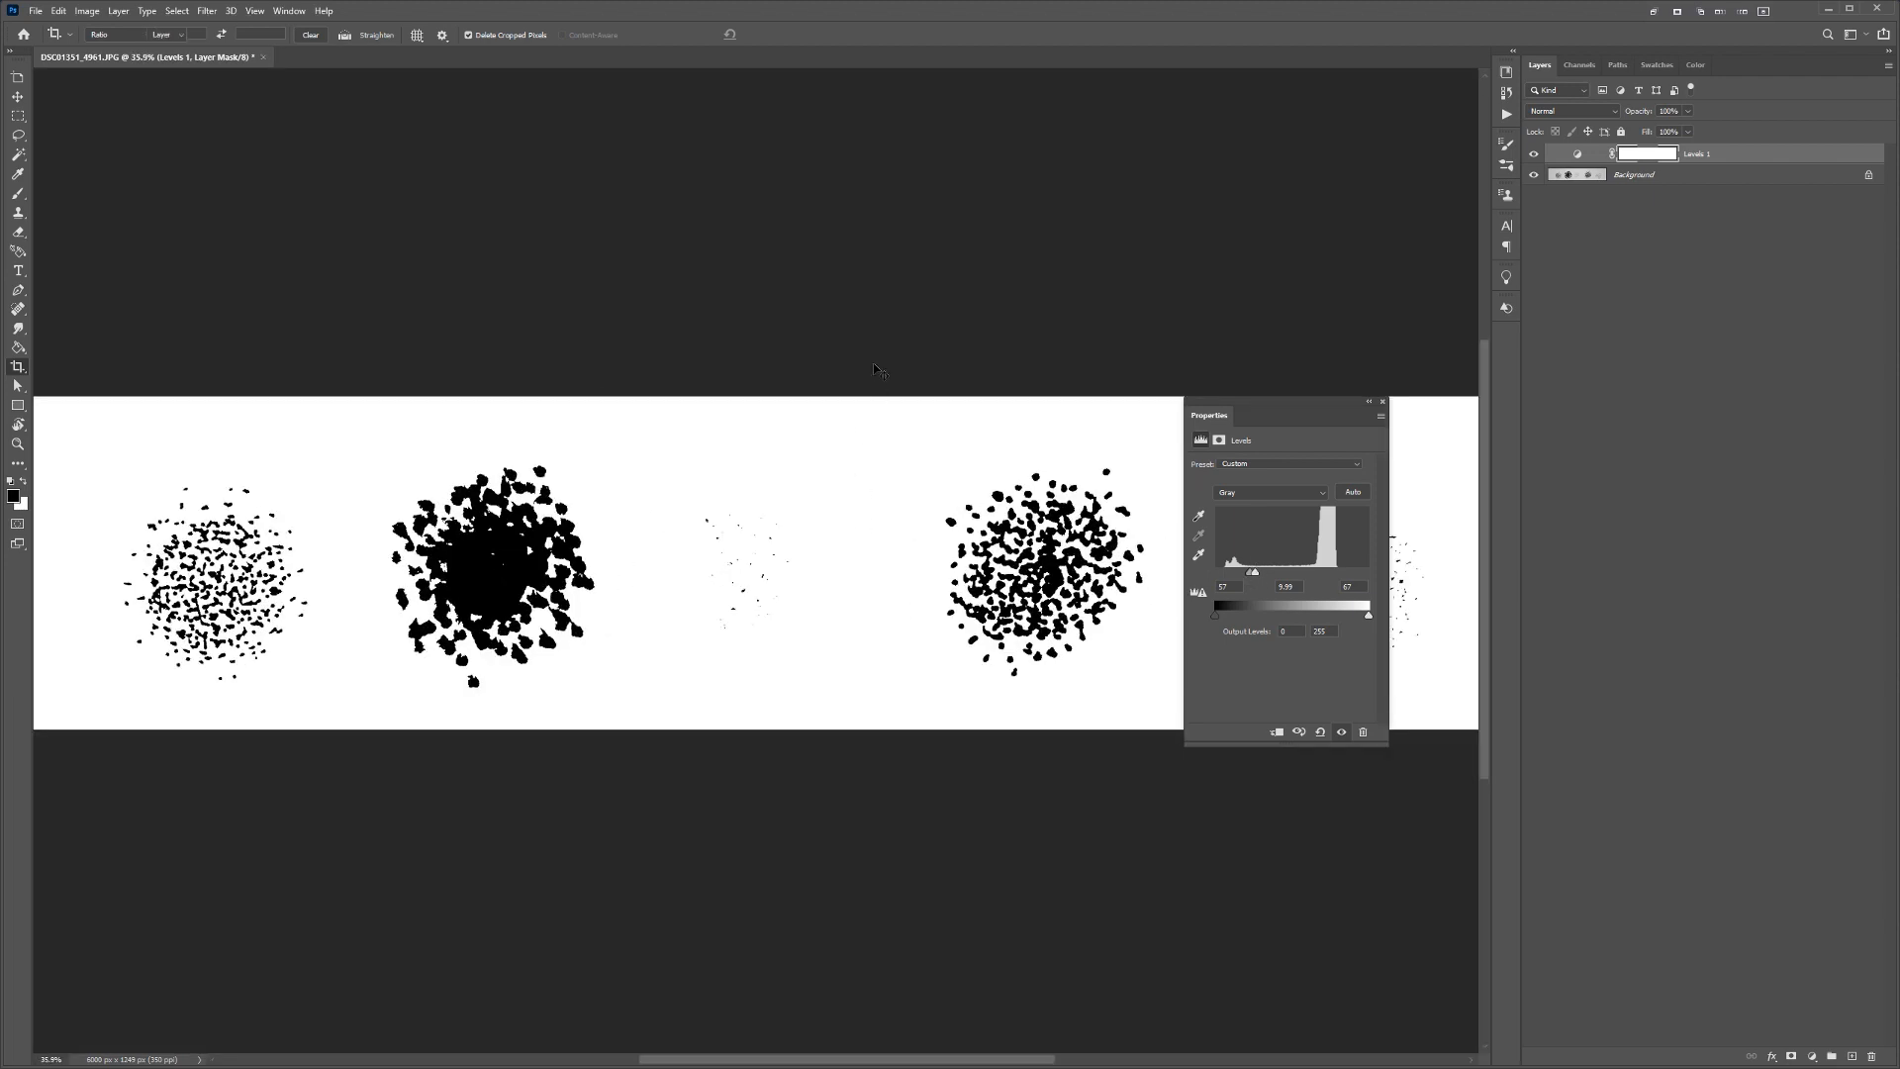
# - Activate the Move tool, fit the whole strip in view and close the Levels properties
pyautogui.press('v')
pyautogui.moveTo(941, 332); pyautogui.dragTo(611, 286)
pyautogui.scroll(-4, 611, 290)
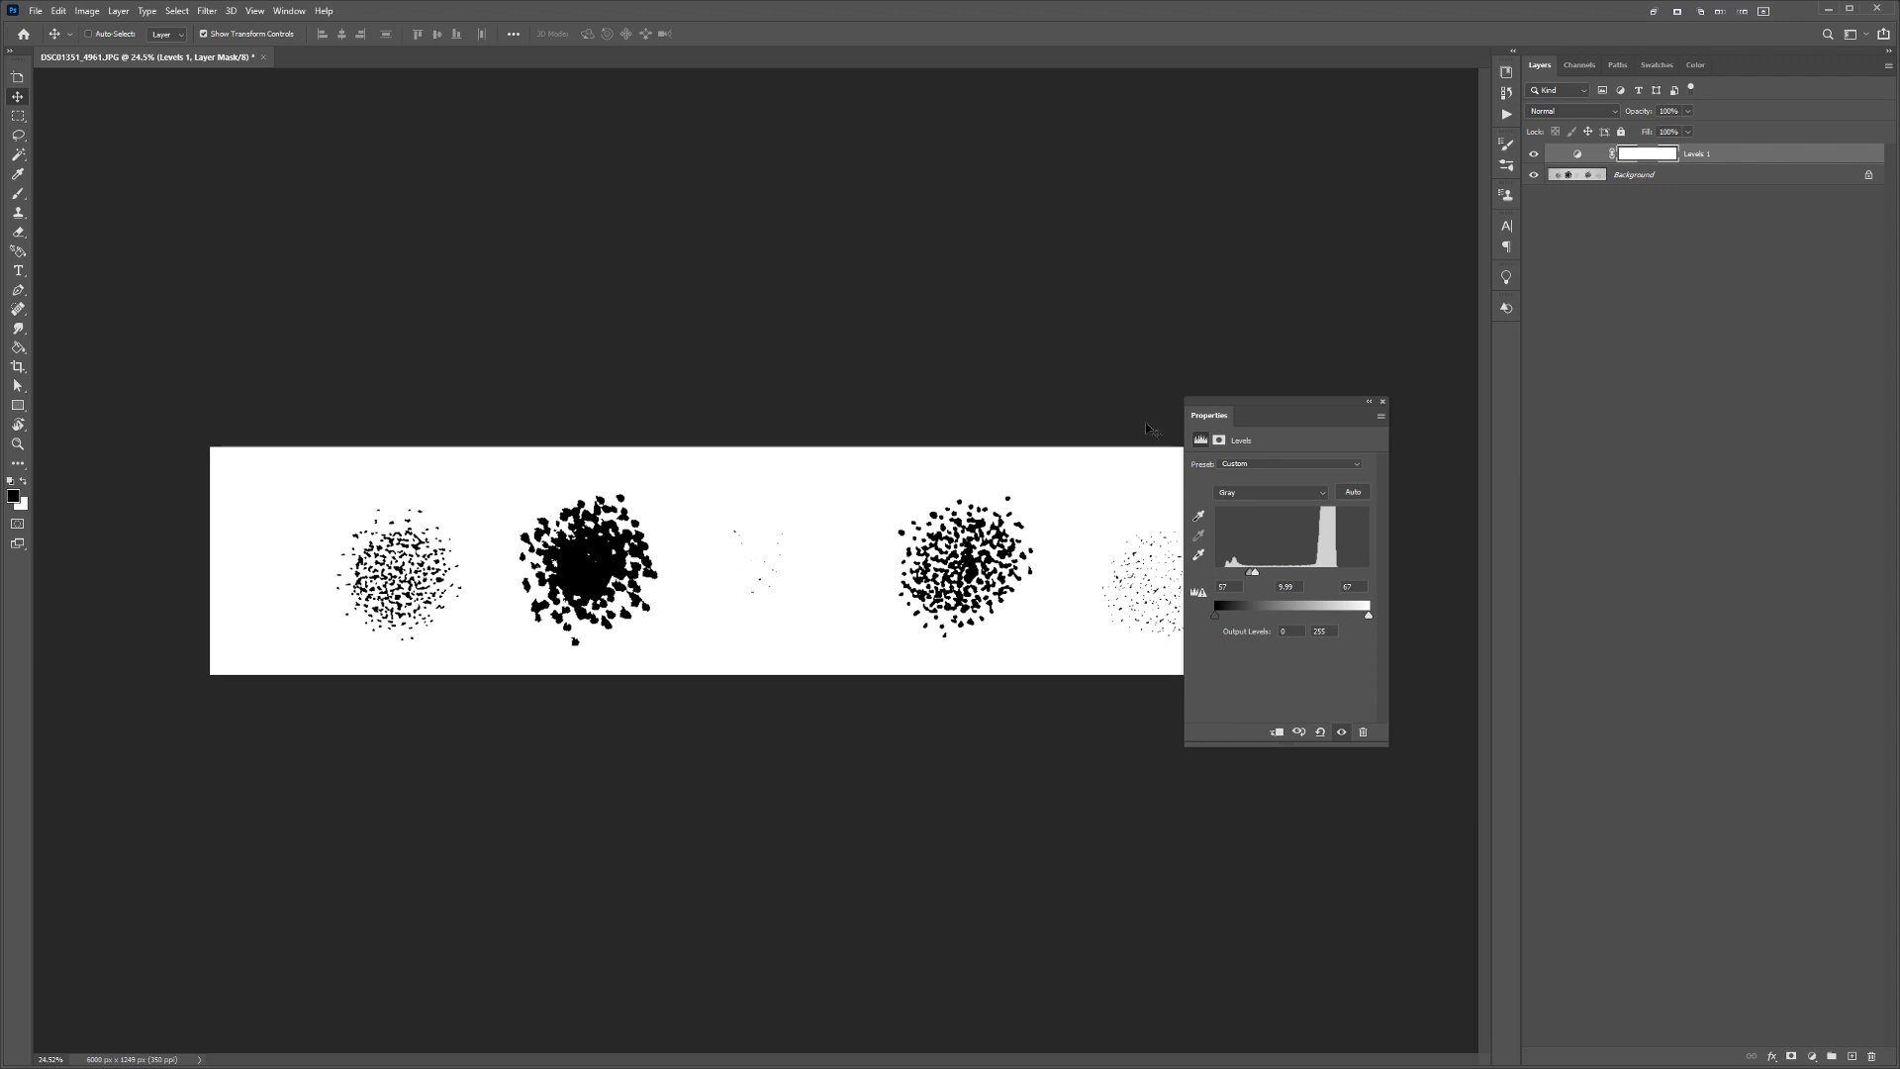
pyautogui.click(1384, 403)
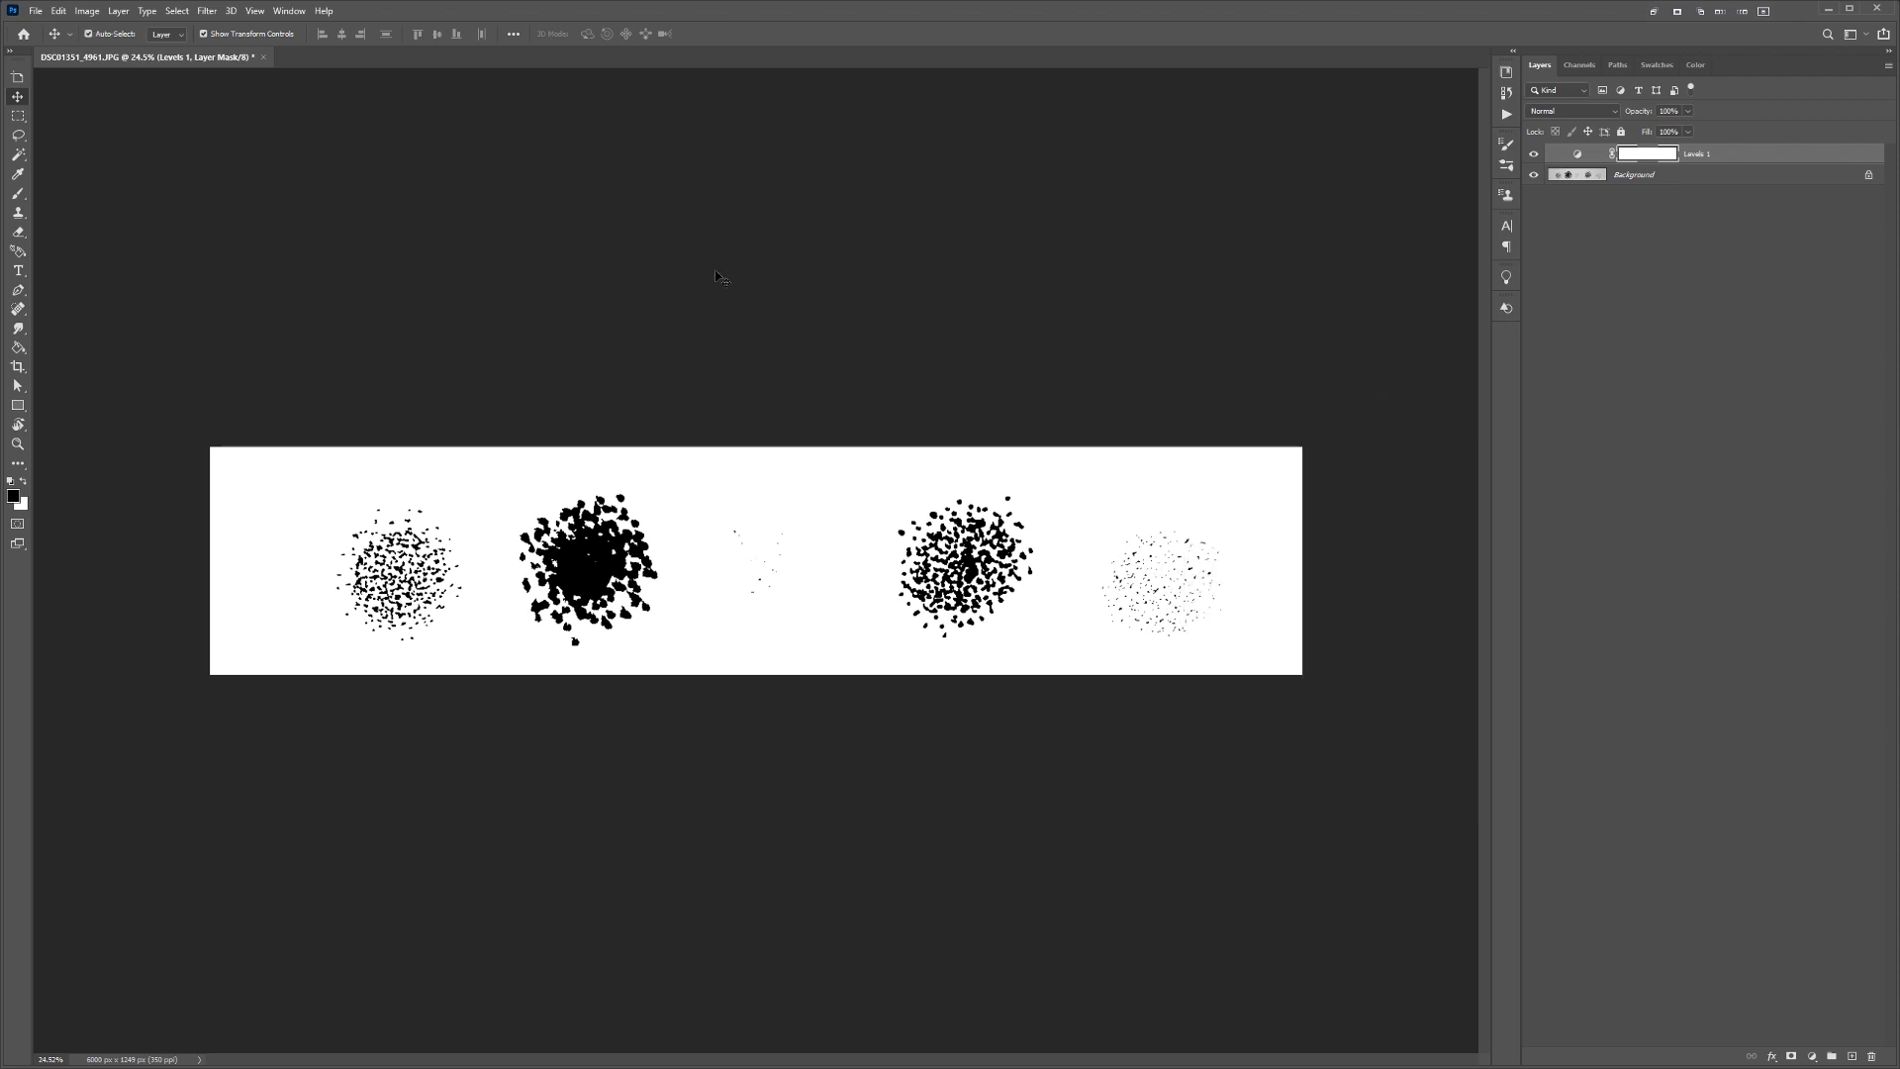
# - Export the strip for web as a 3000 px wide JPEG named Stippling brush on the Desktop
pyautogui.hotkey('ctrl', 'alt', 'shift', 's')
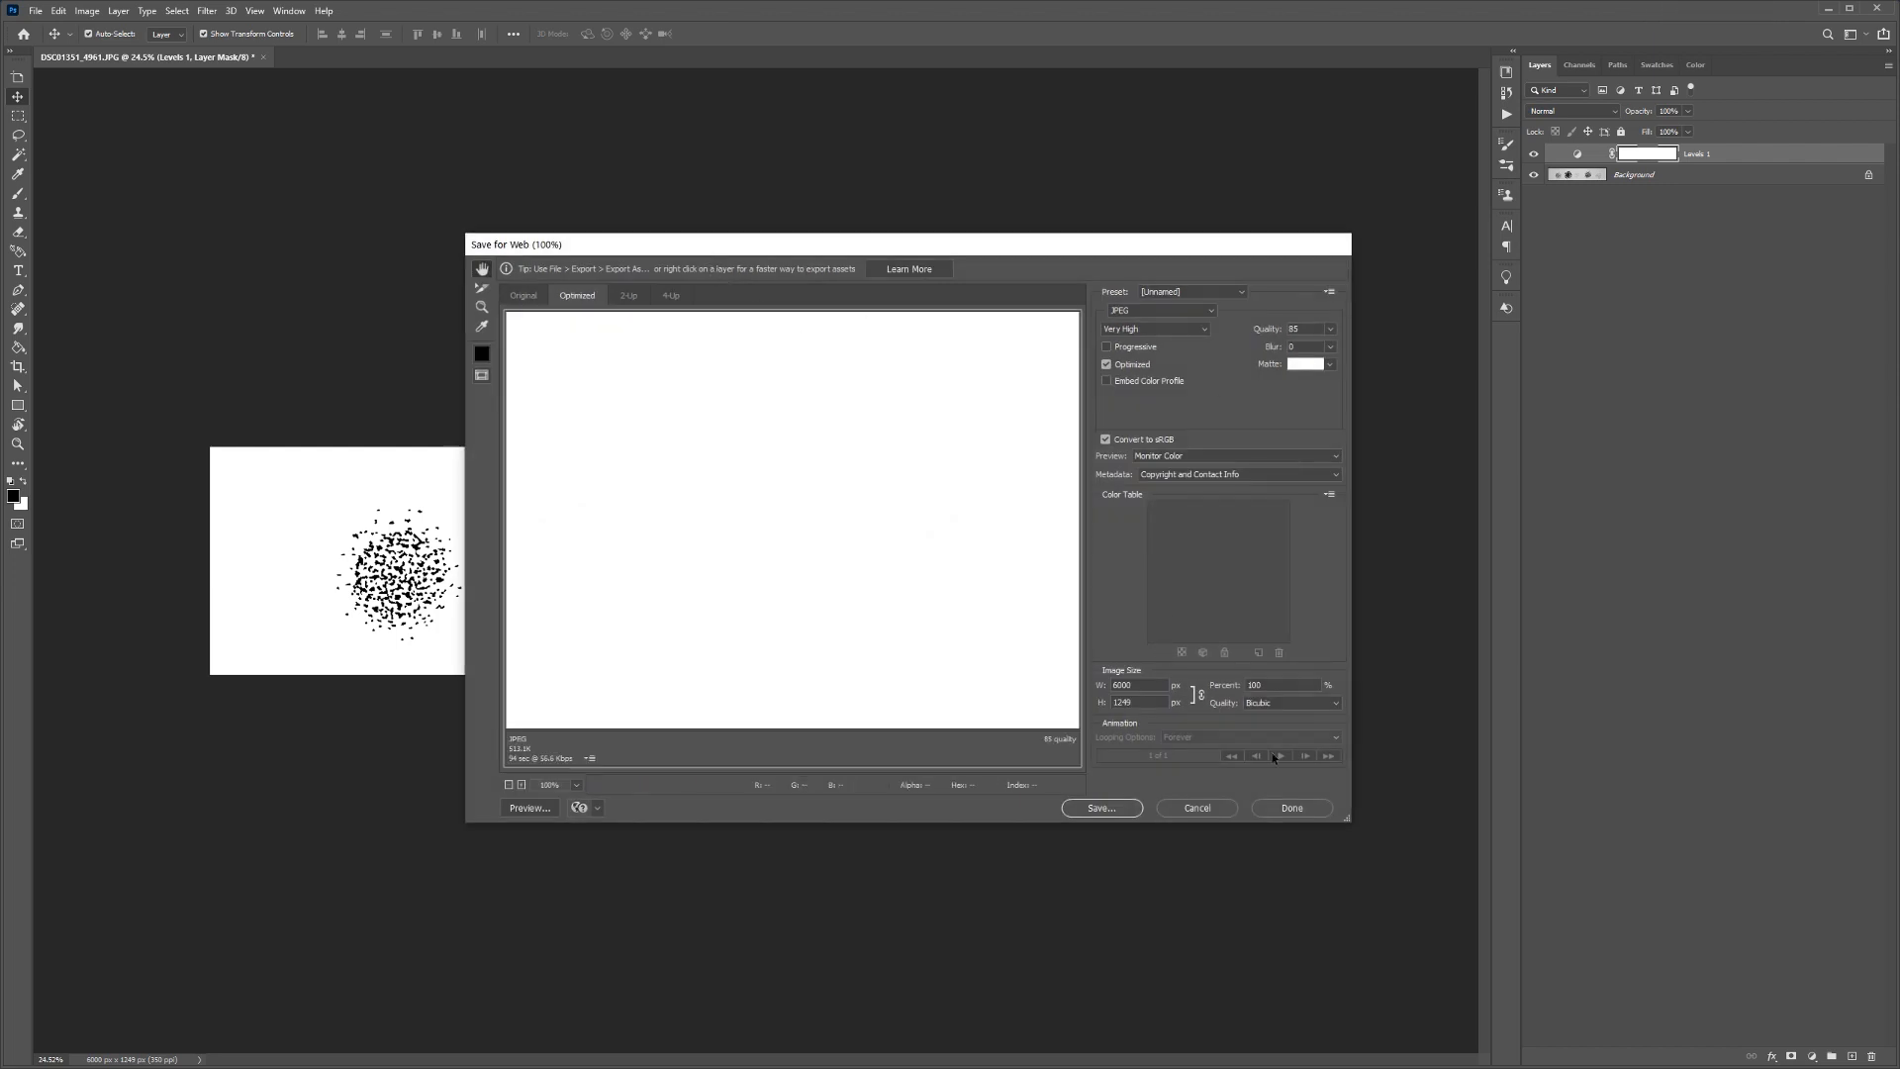
pyautogui.click(1233, 689)
pyautogui.click(1102, 806)
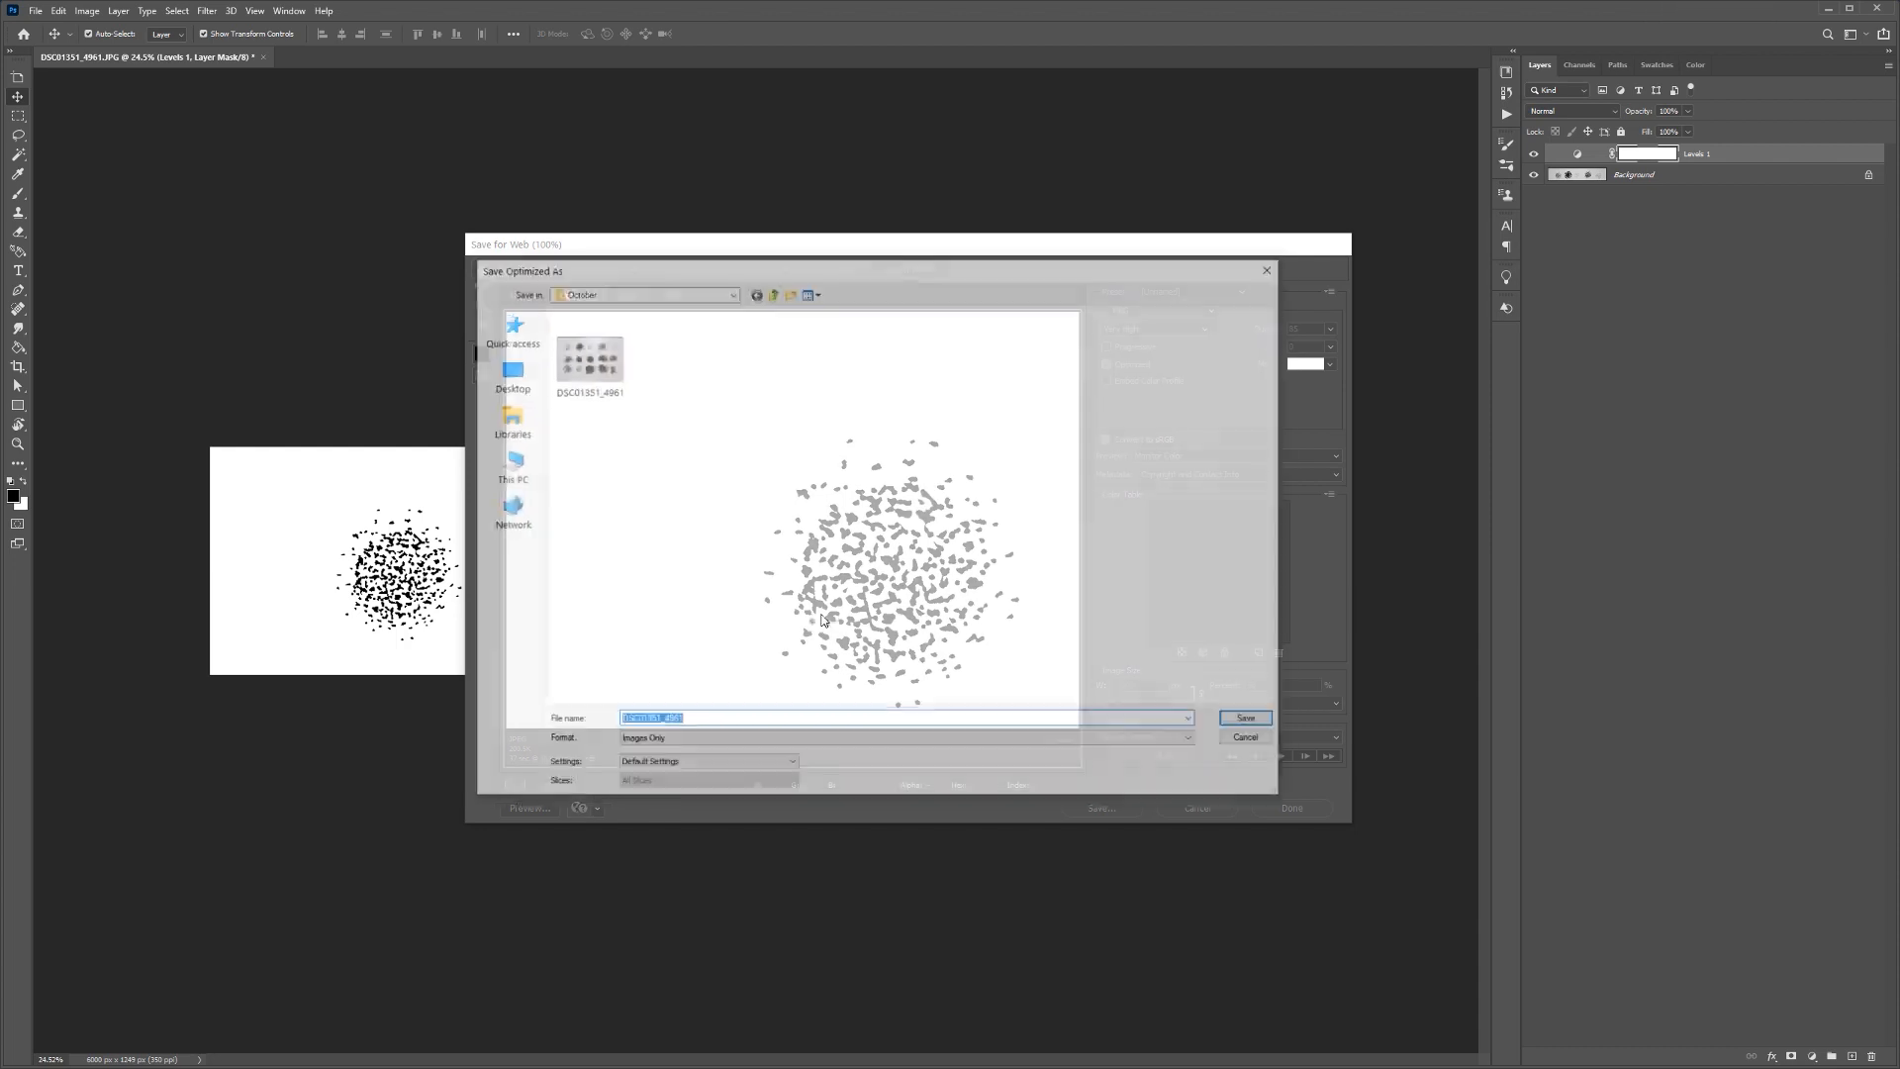
pyautogui.click(508, 374)
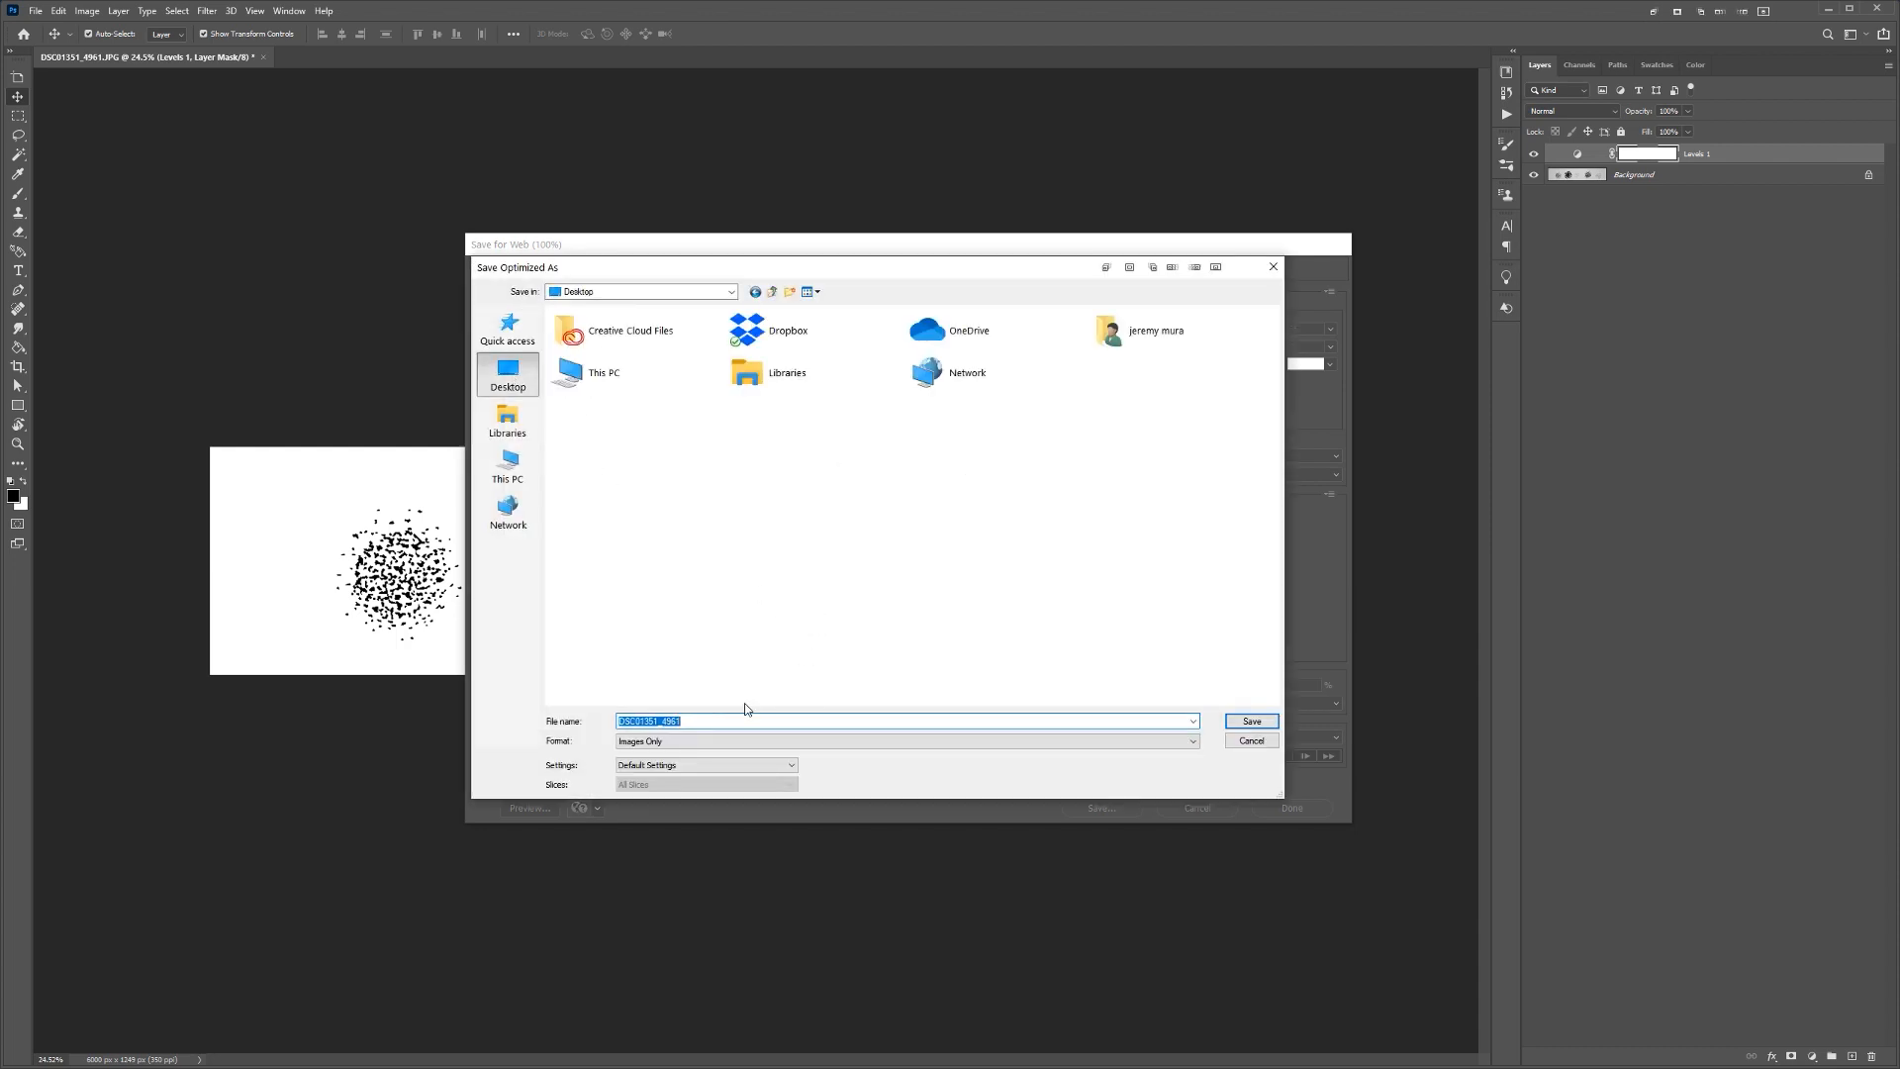
pyautogui.write('Stippling brush')
pyautogui.press('Return')
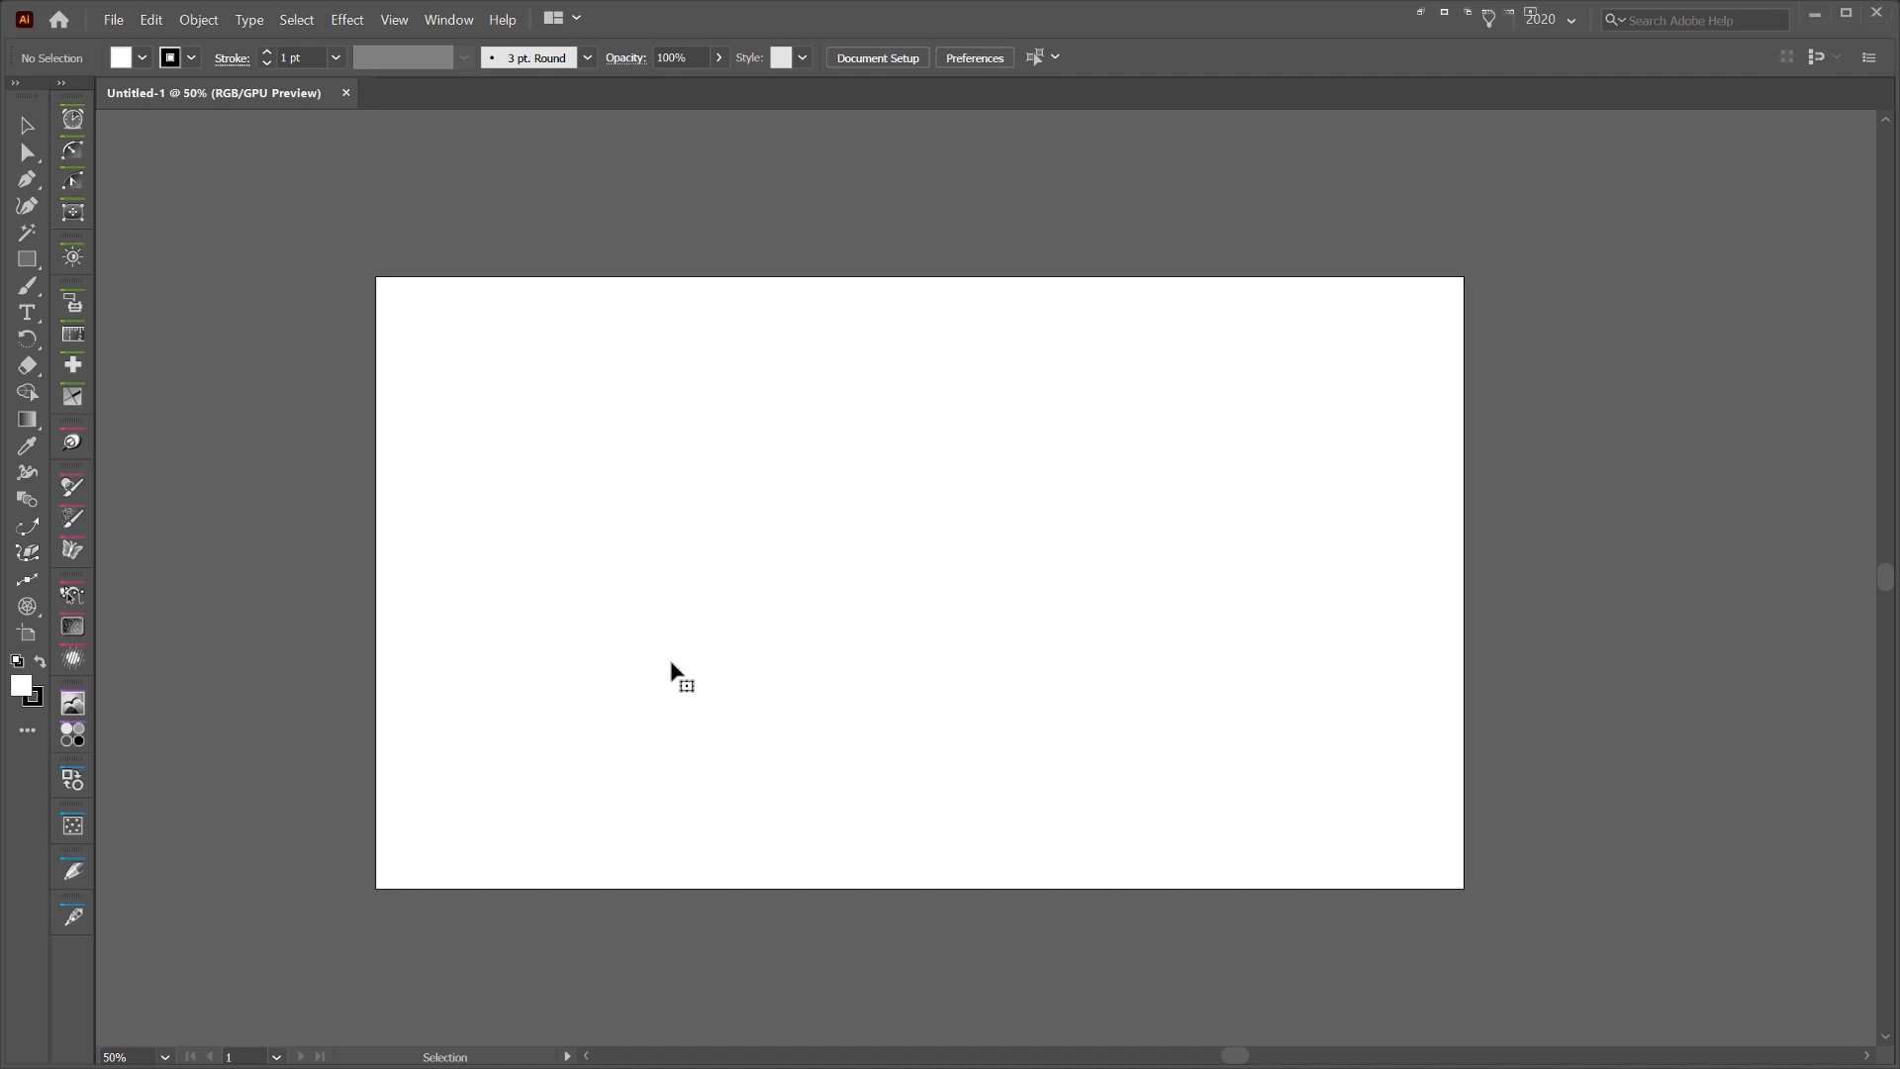
# - Switch to Illustrator, place Stippling-brush.jpg in the blank document and hide the artboard
pyautogui.click(671, 666)
pyautogui.moveTo(743, 700); pyautogui.dragTo(1010, 584)
pyautogui.hotkey('ctrl', '-')
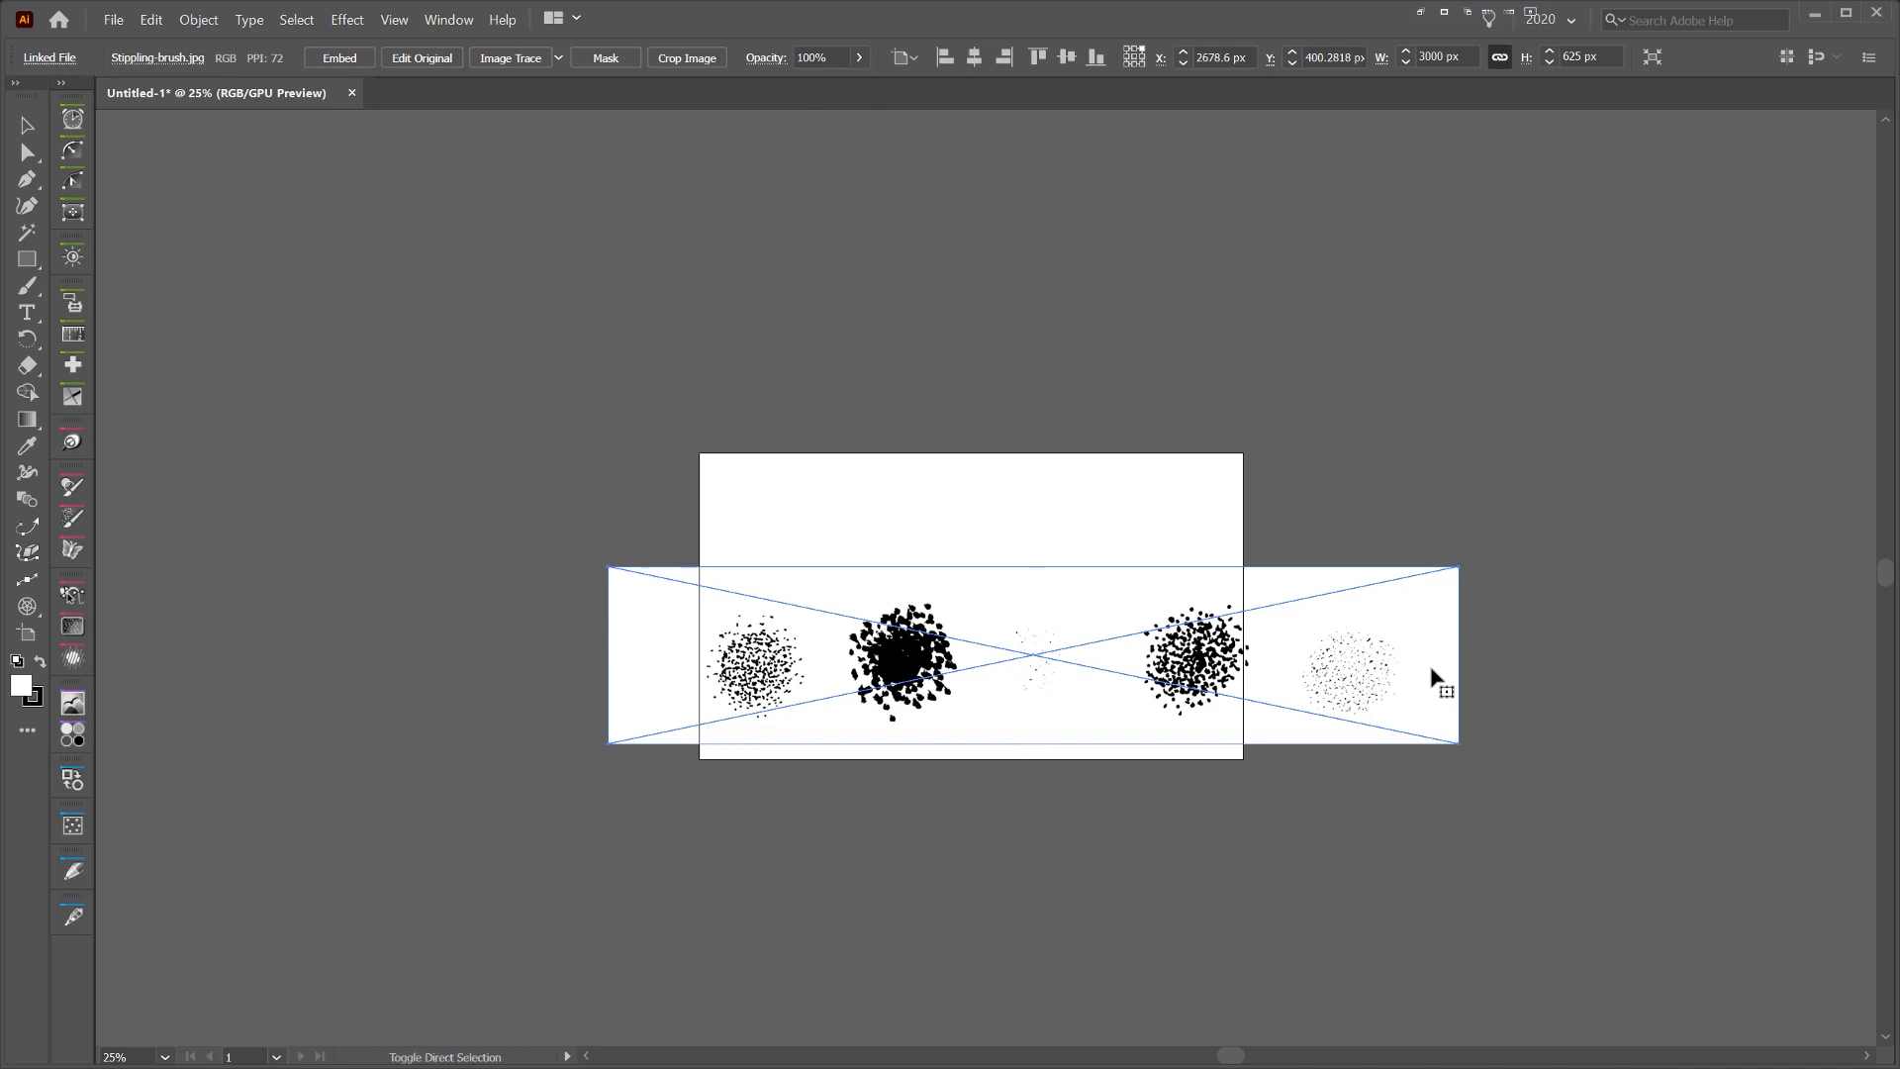
pyautogui.hotkey('ctrl', 'shift', 'h')
pyautogui.scroll(2, 1089, 648)
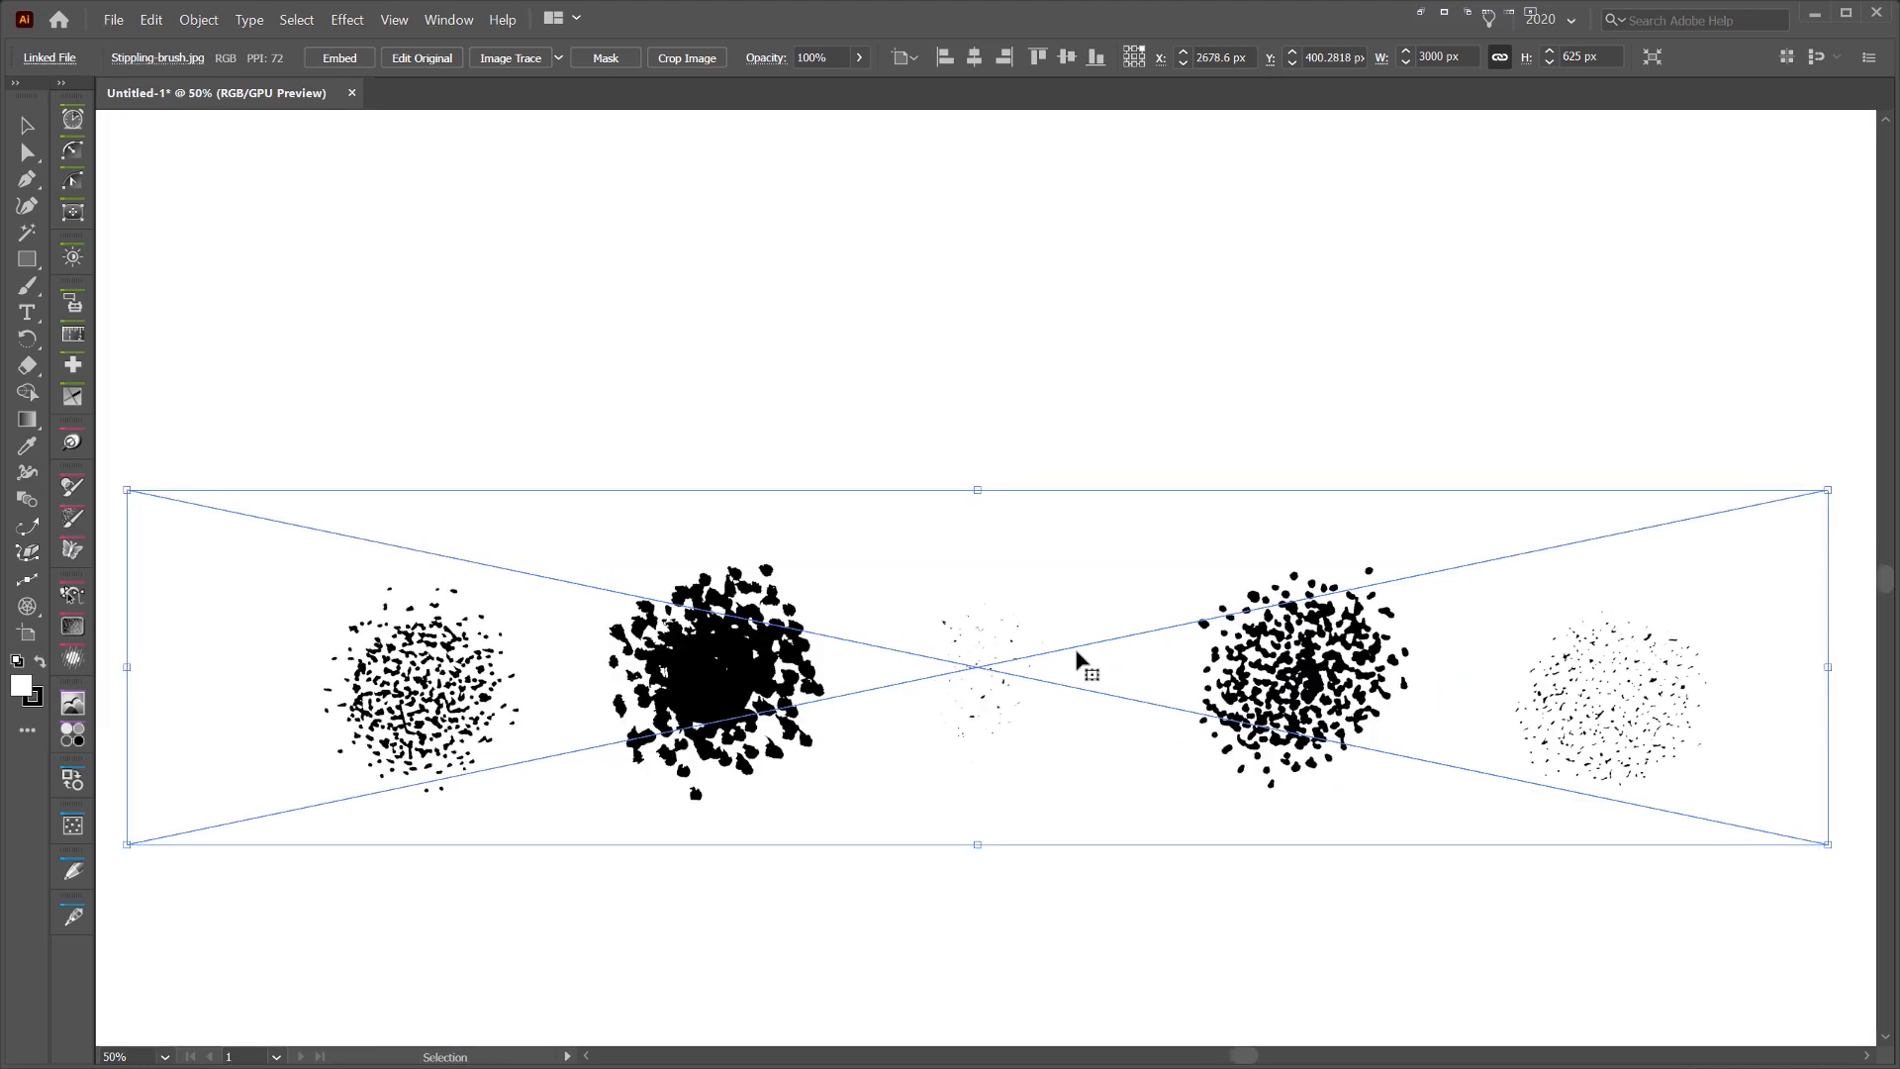
pyautogui.scroll(-1, 882, 568)
pyautogui.scroll(-1, 859, 579)
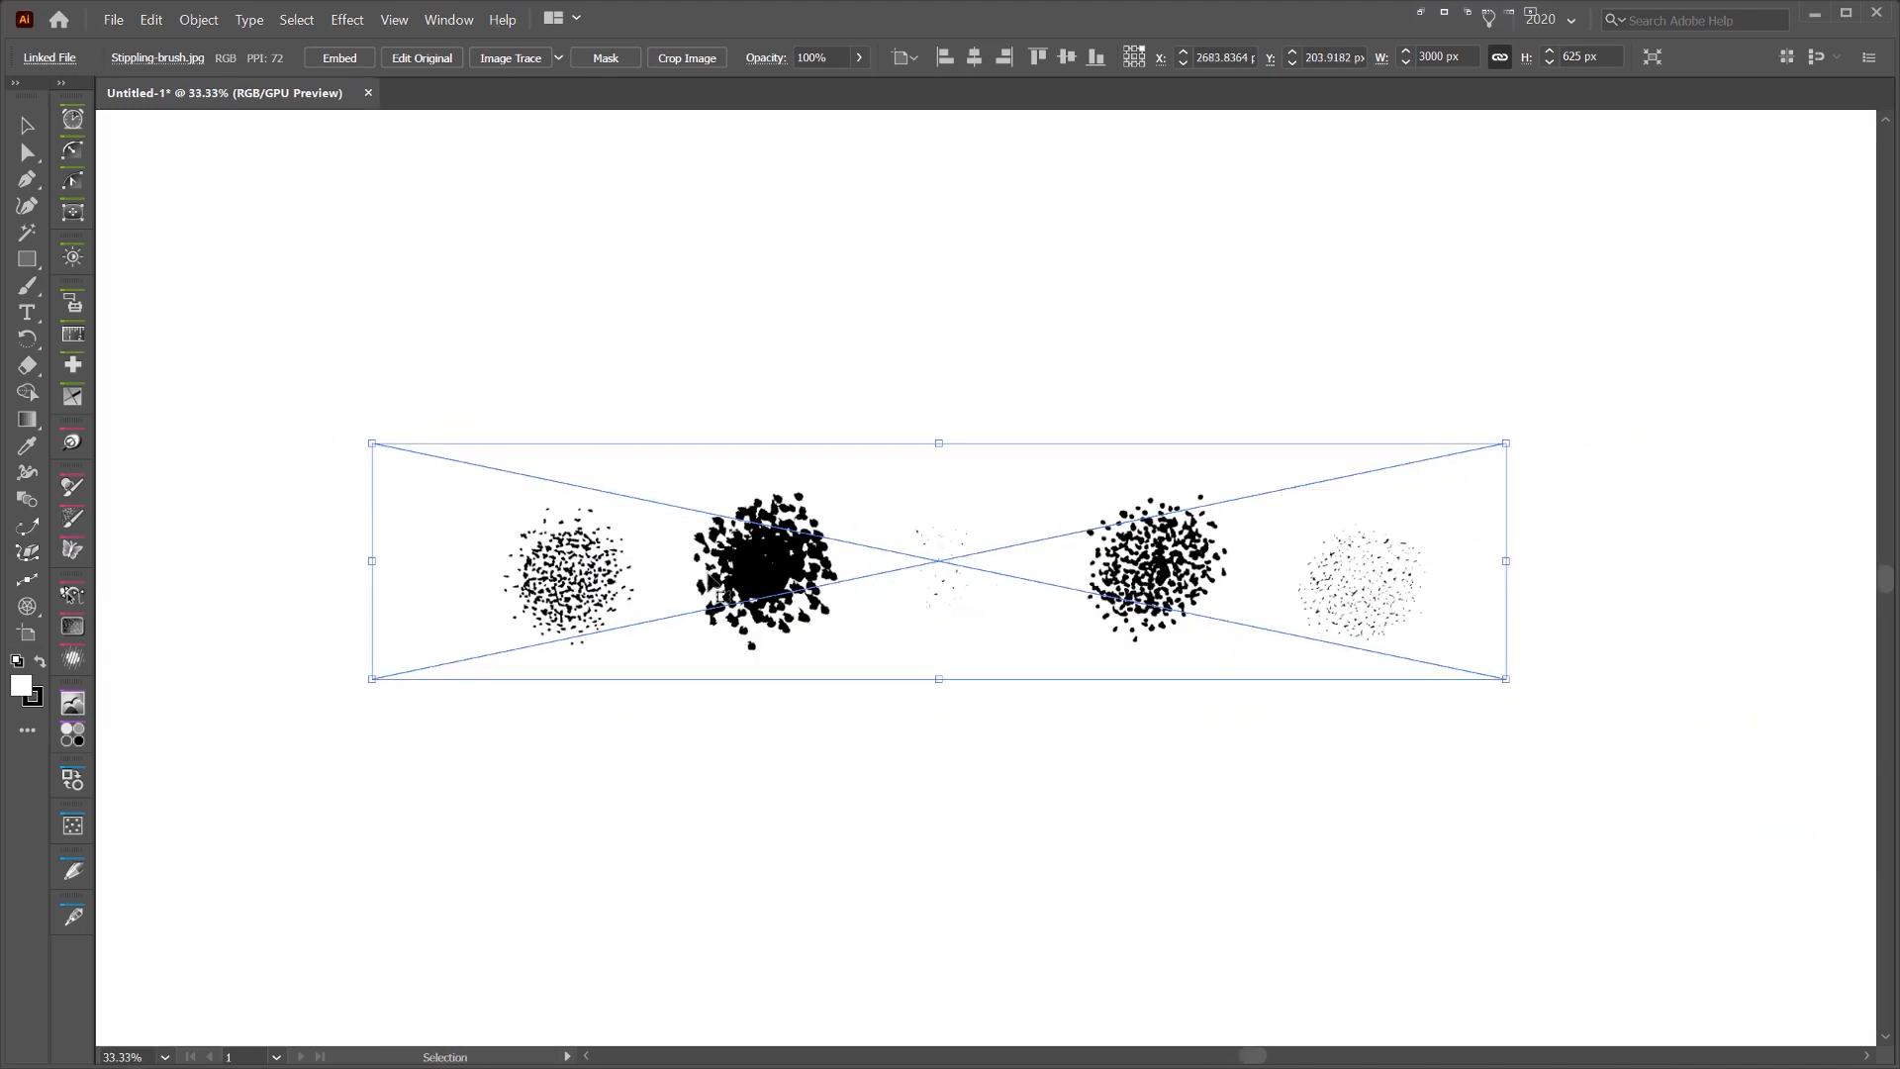
# - Examine the pixel edges and detail of the dabs in the placed image at close range
pyautogui.scroll(3, 559, 594)
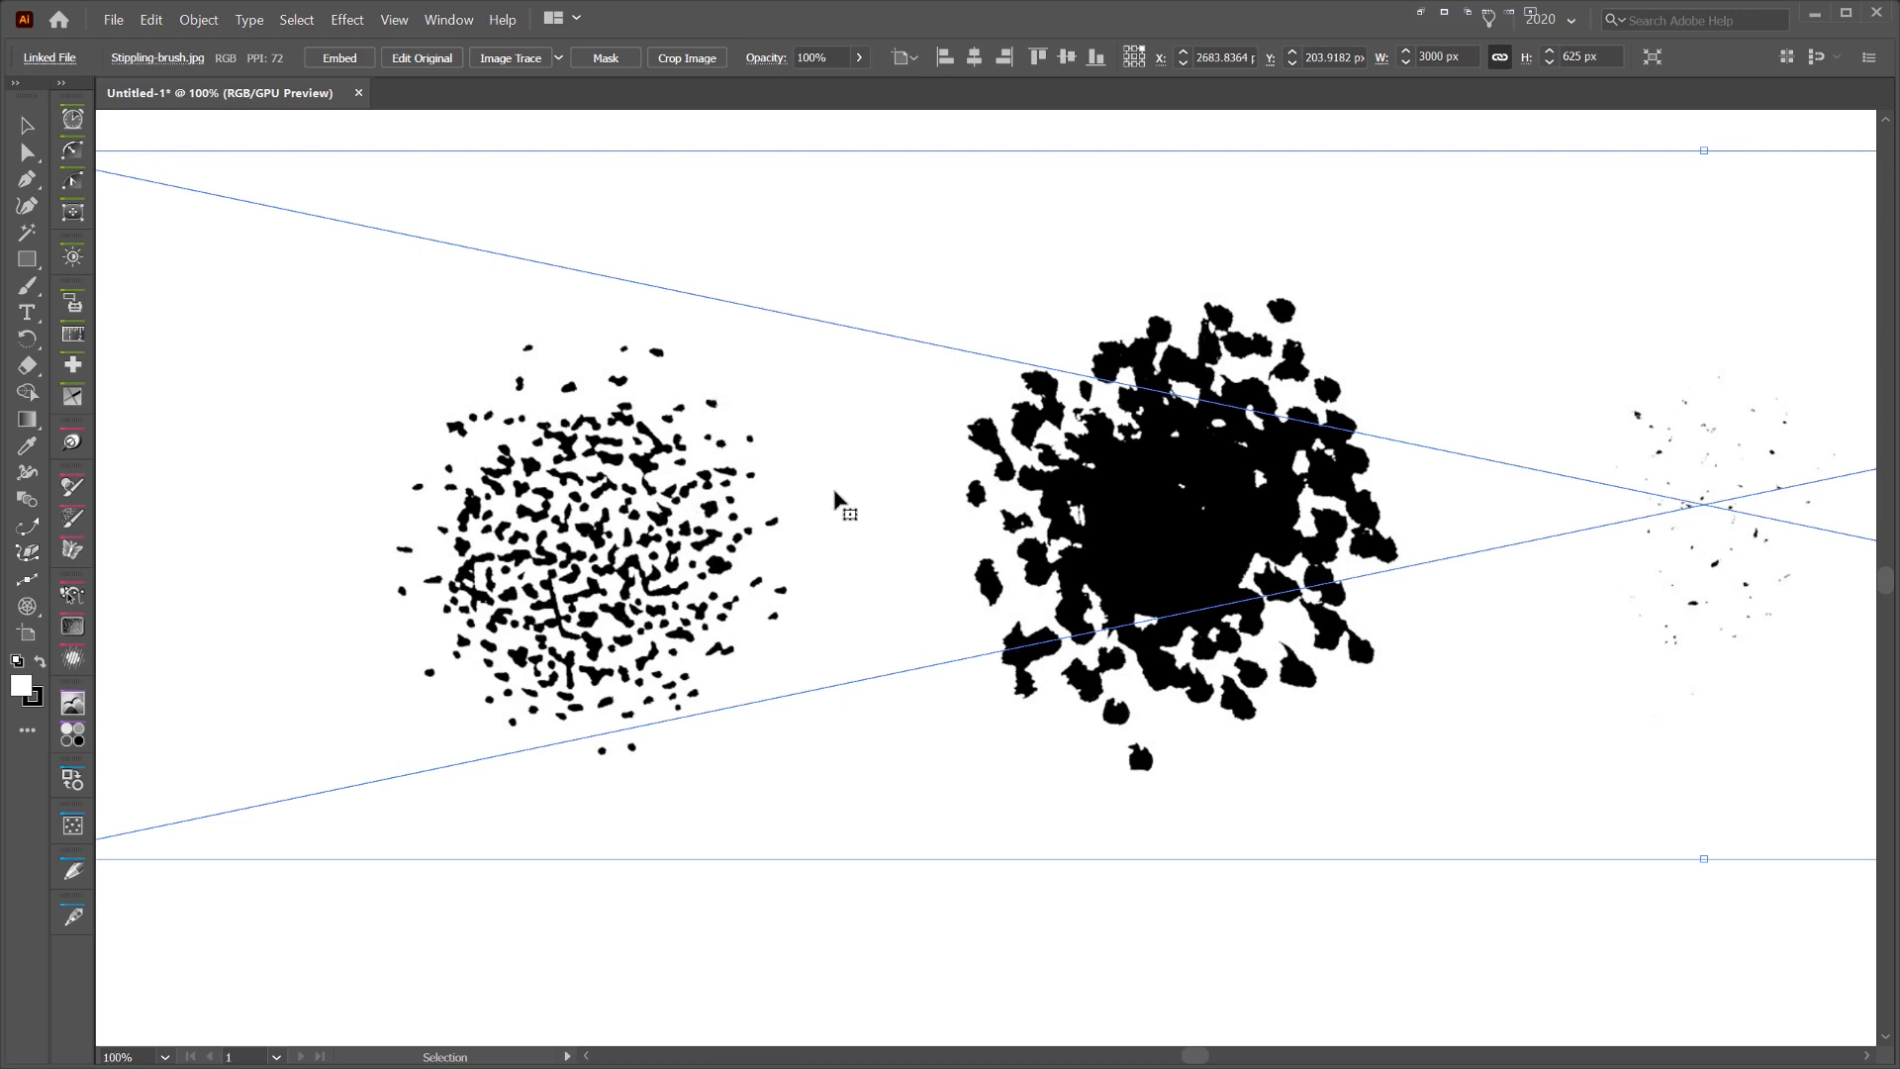
pyautogui.moveTo(722, 416); pyautogui.dragTo(929, 423)
pyautogui.scroll(3, 929, 422)
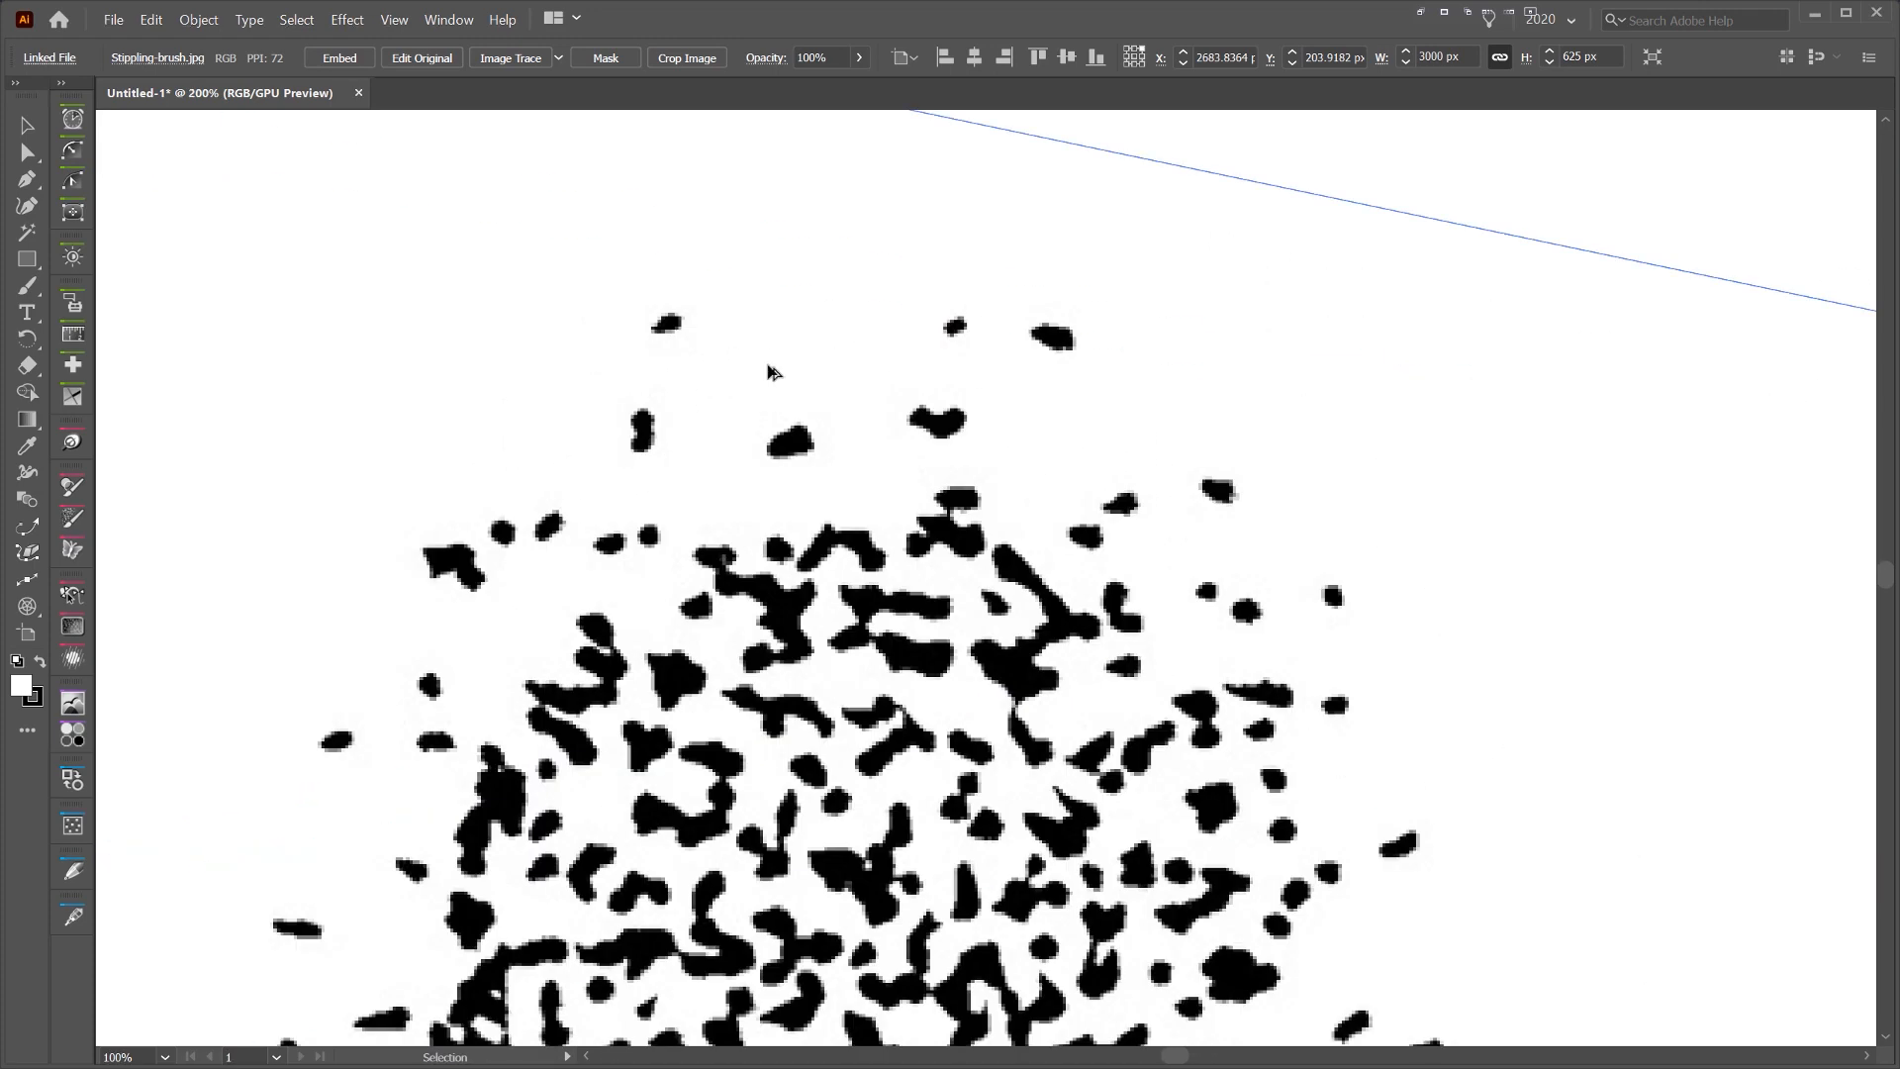
pyautogui.scroll(-2, 948, 483)
pyautogui.hscroll(1, 948, 483)
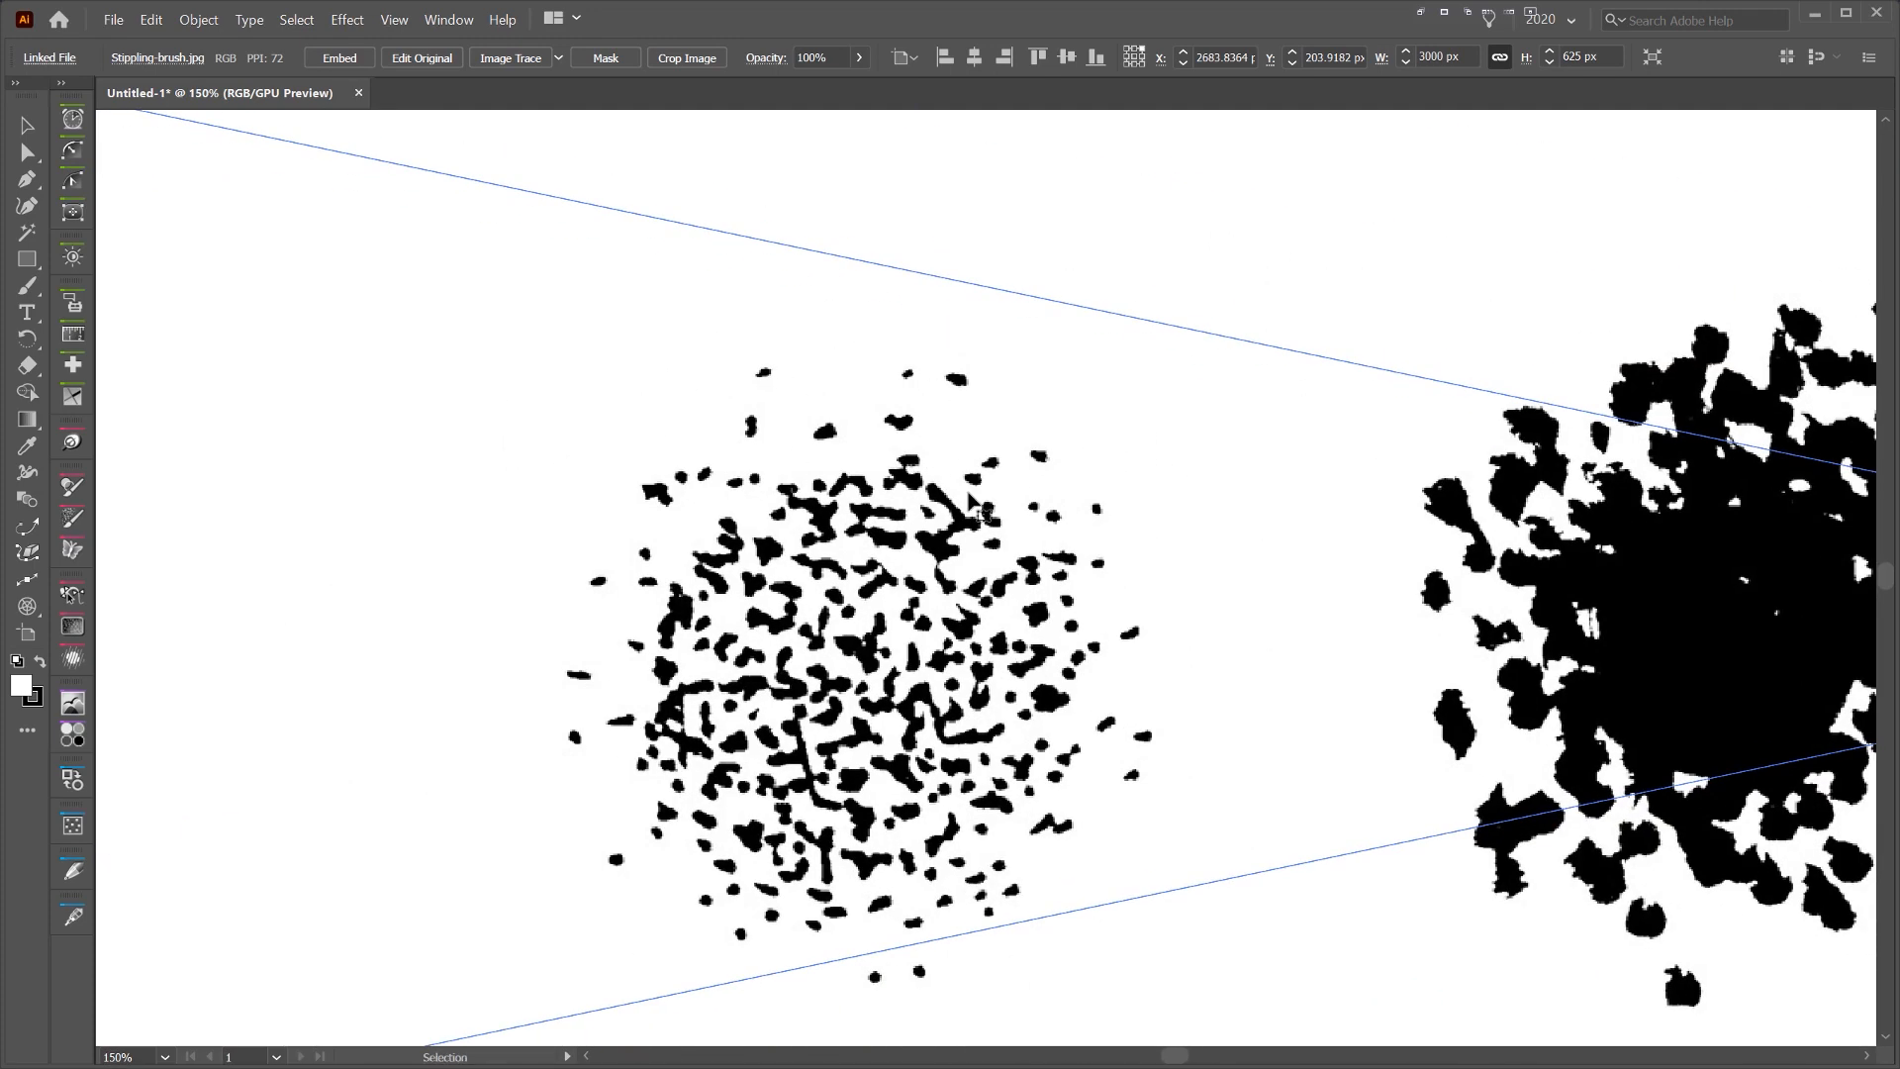
pyautogui.hscroll(5, 1171, 574)
pyautogui.hscroll(4, 1300, 533)
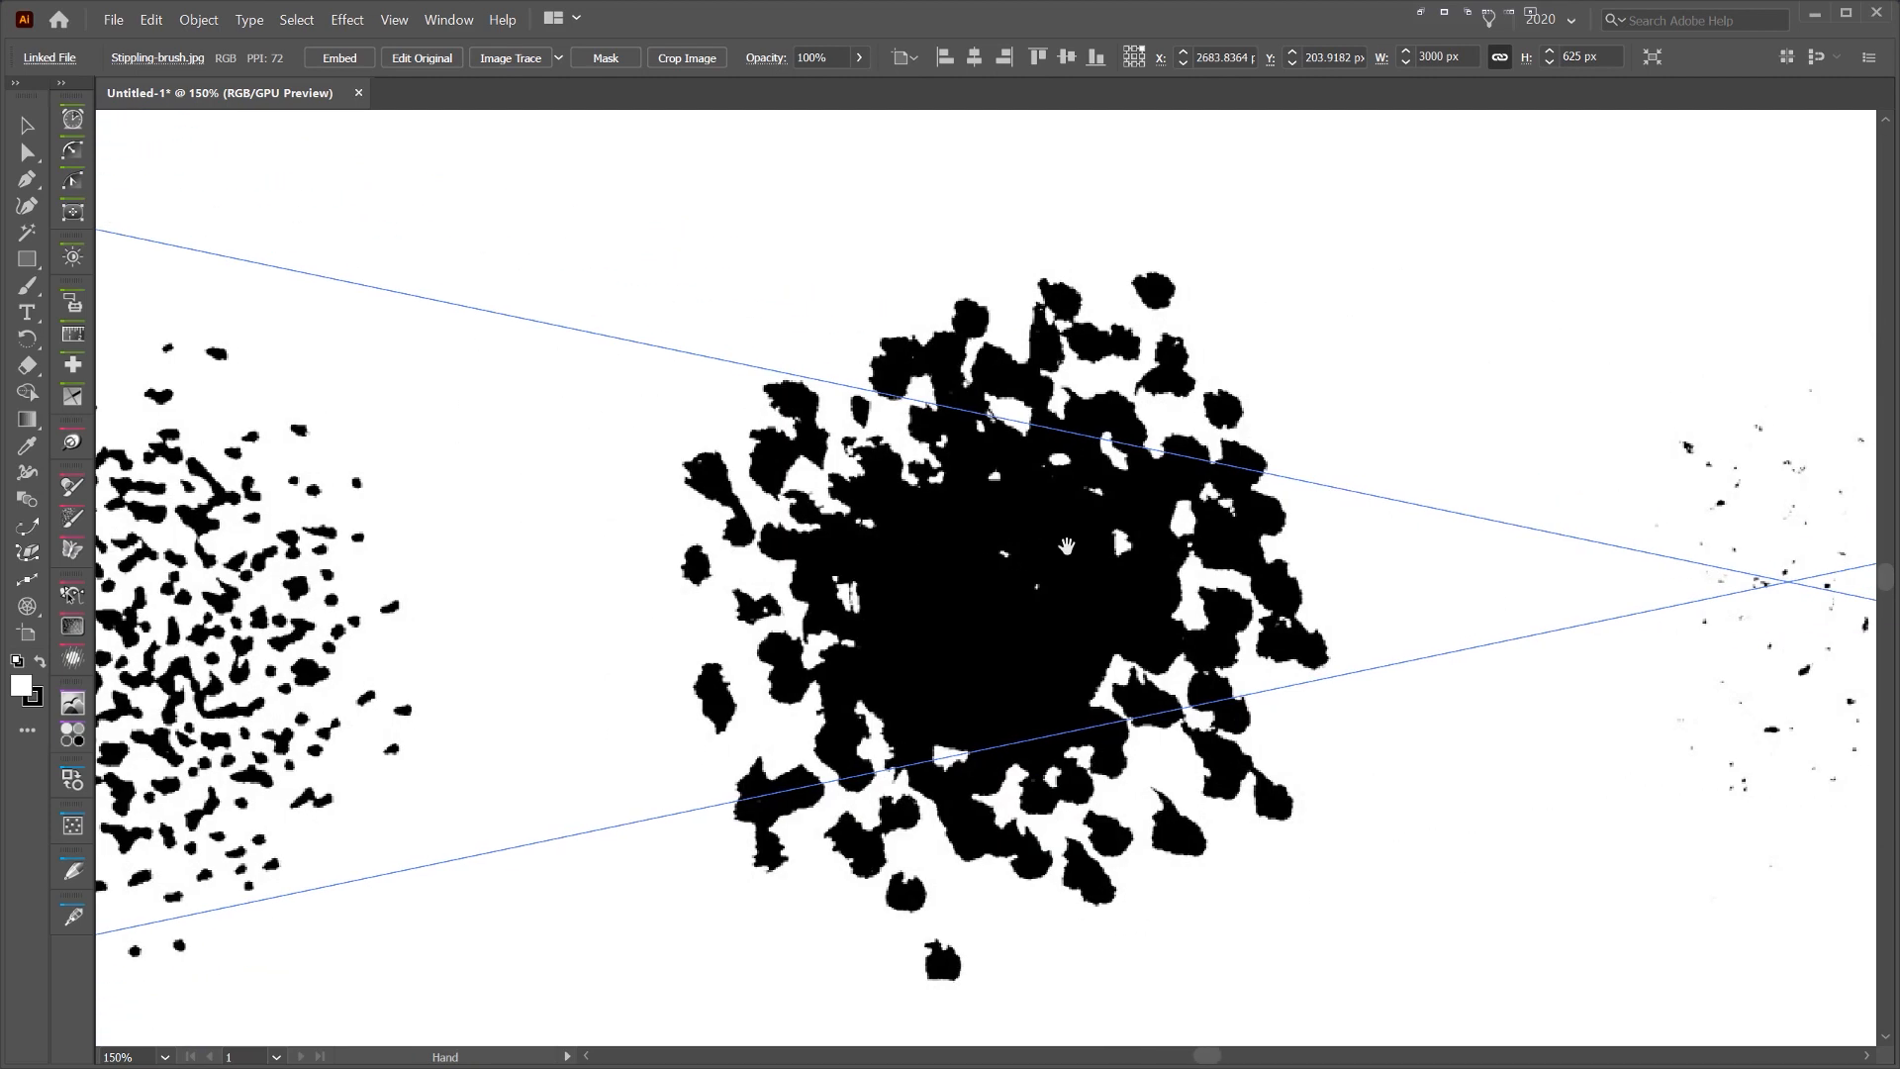
pyautogui.scroll(-1, 990, 548)
pyautogui.hscroll(-3, 1028, 456)
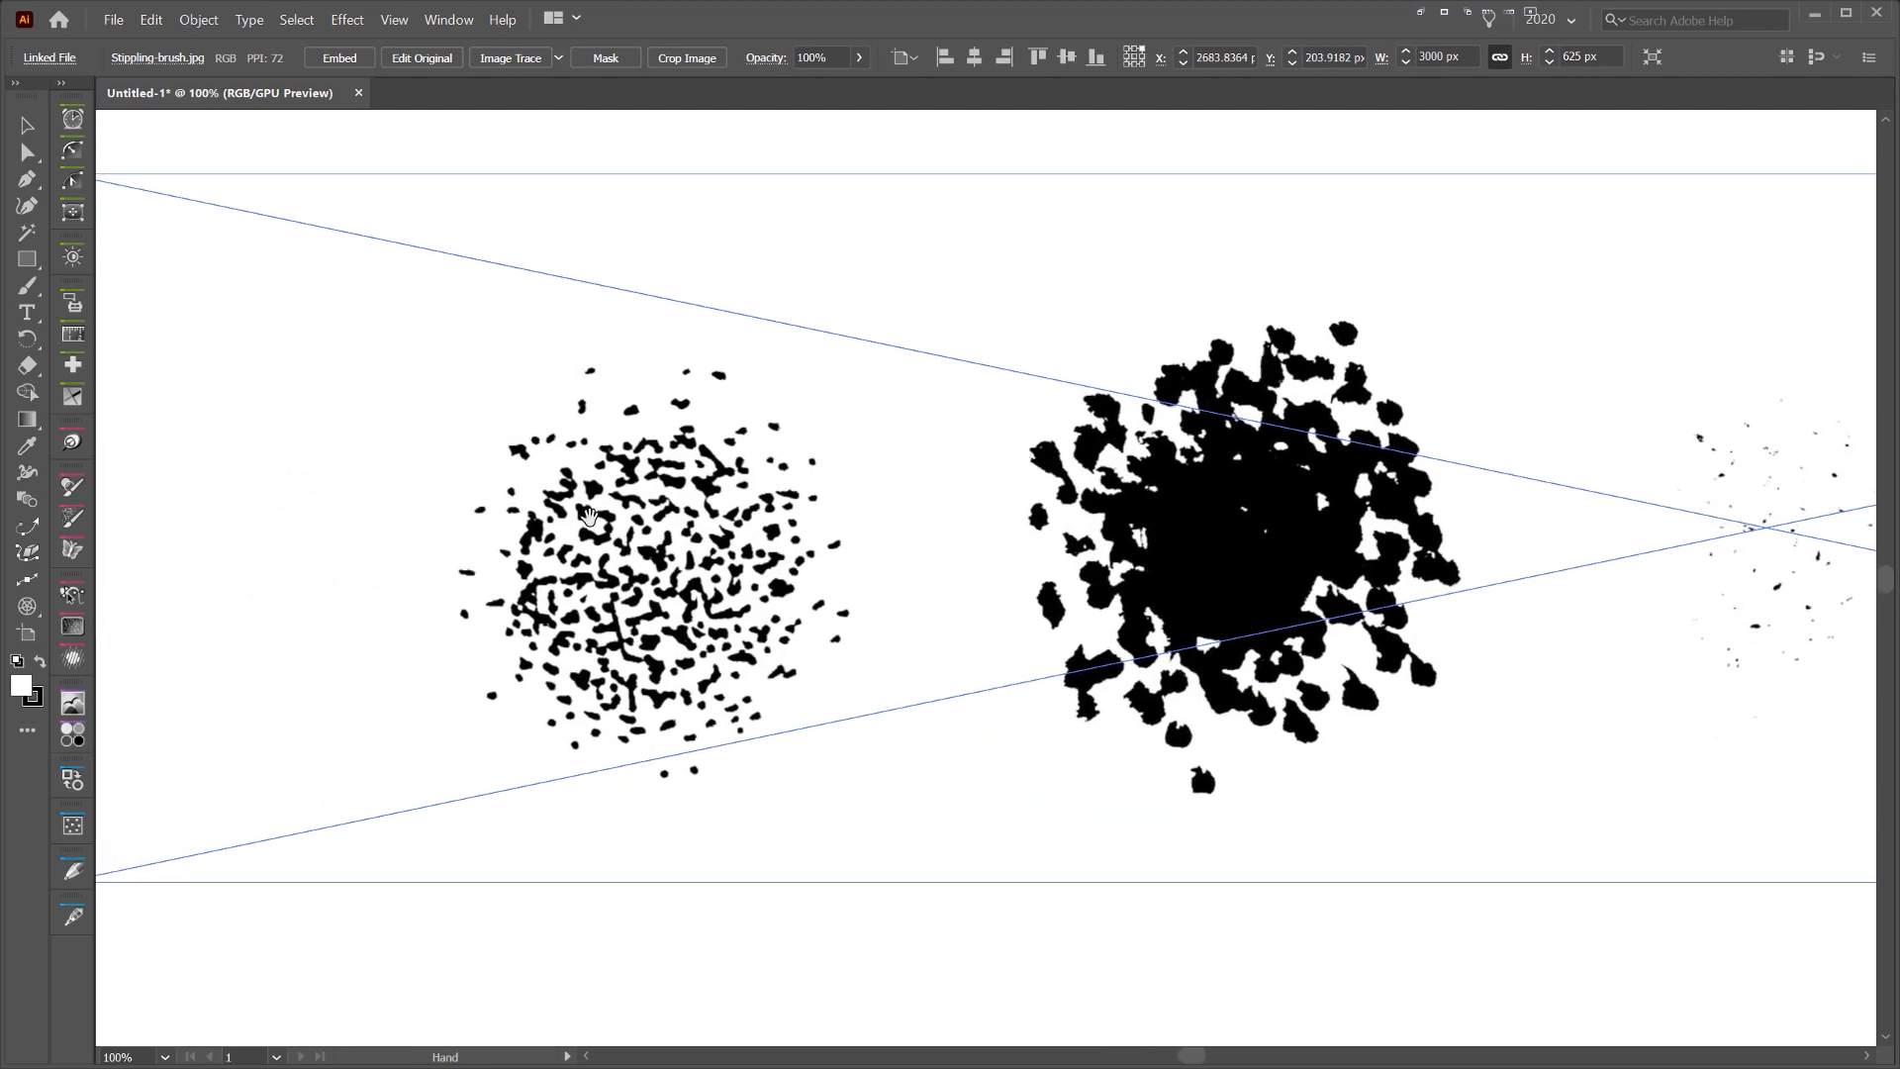
pyautogui.scroll(-2, 600, 520)
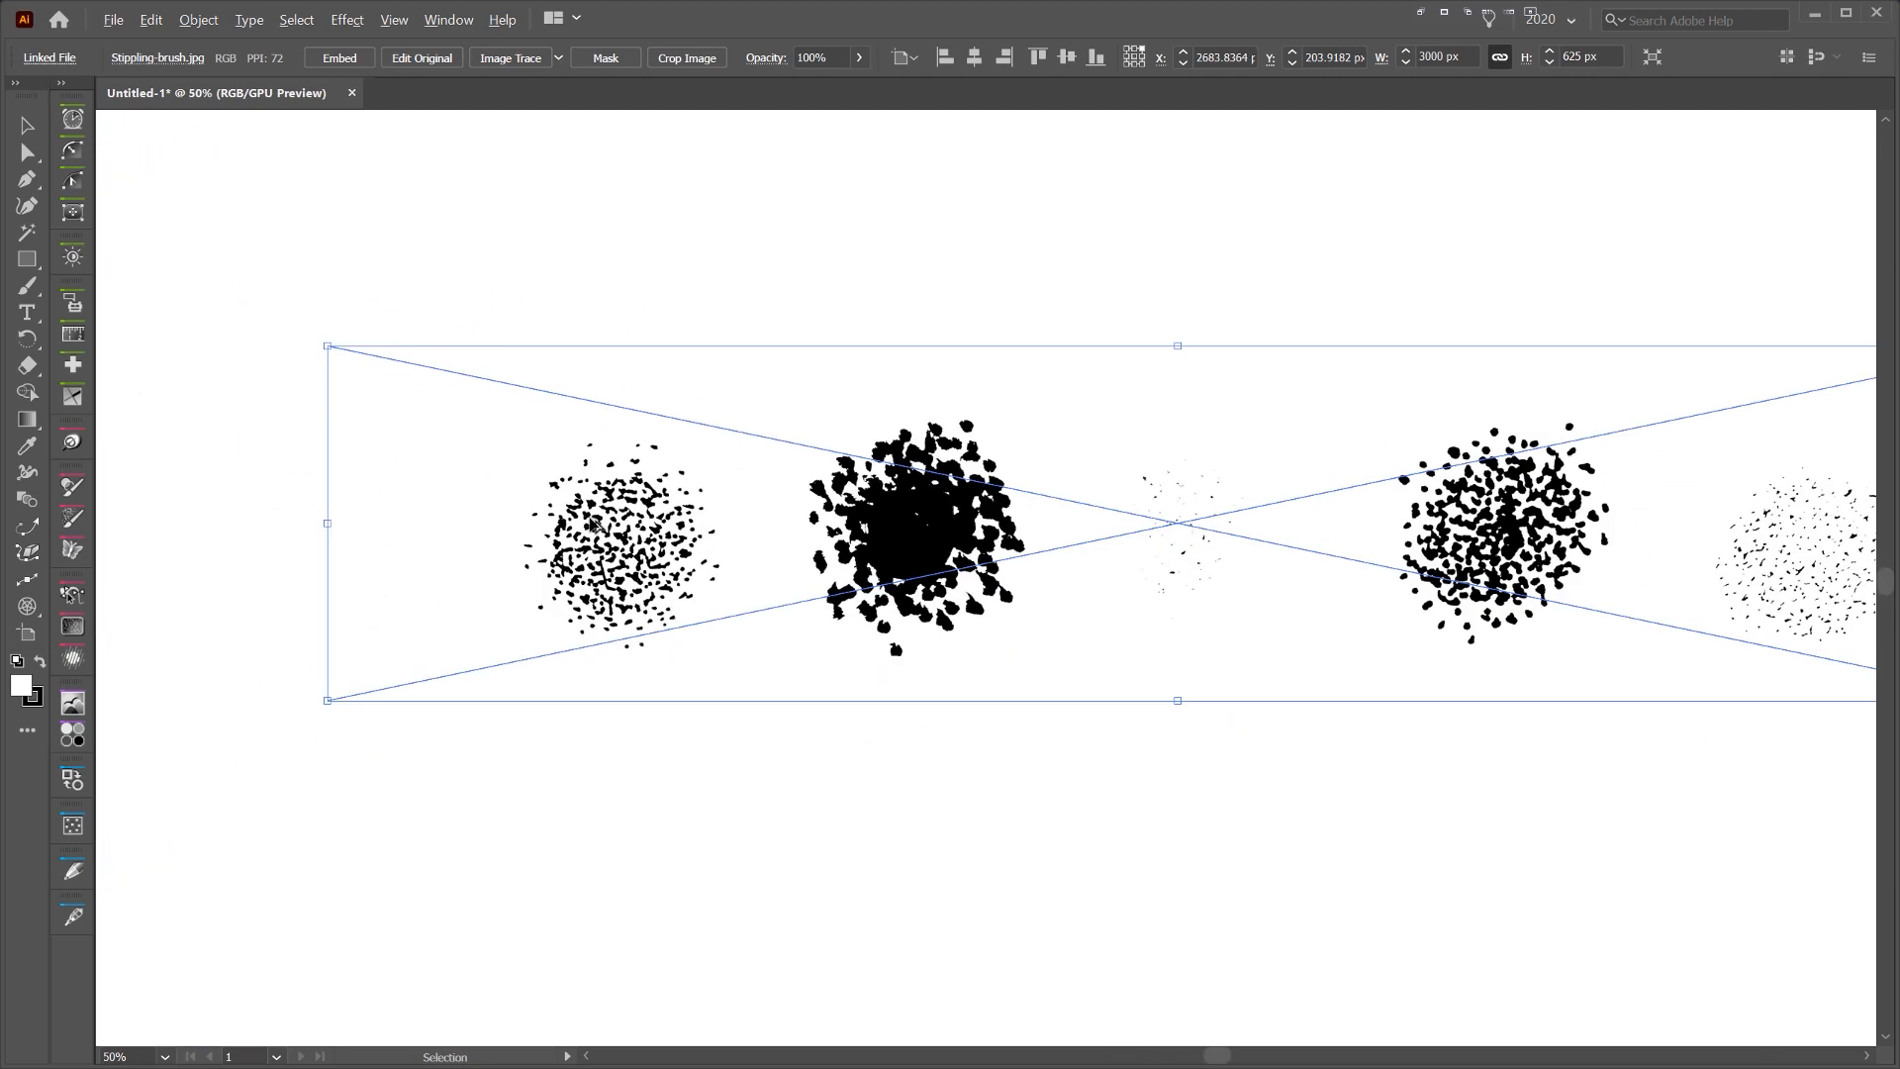
# - Apply Image Trace with the default preset to the placed image and inspect the traced dabs
pyautogui.click(535, 62)
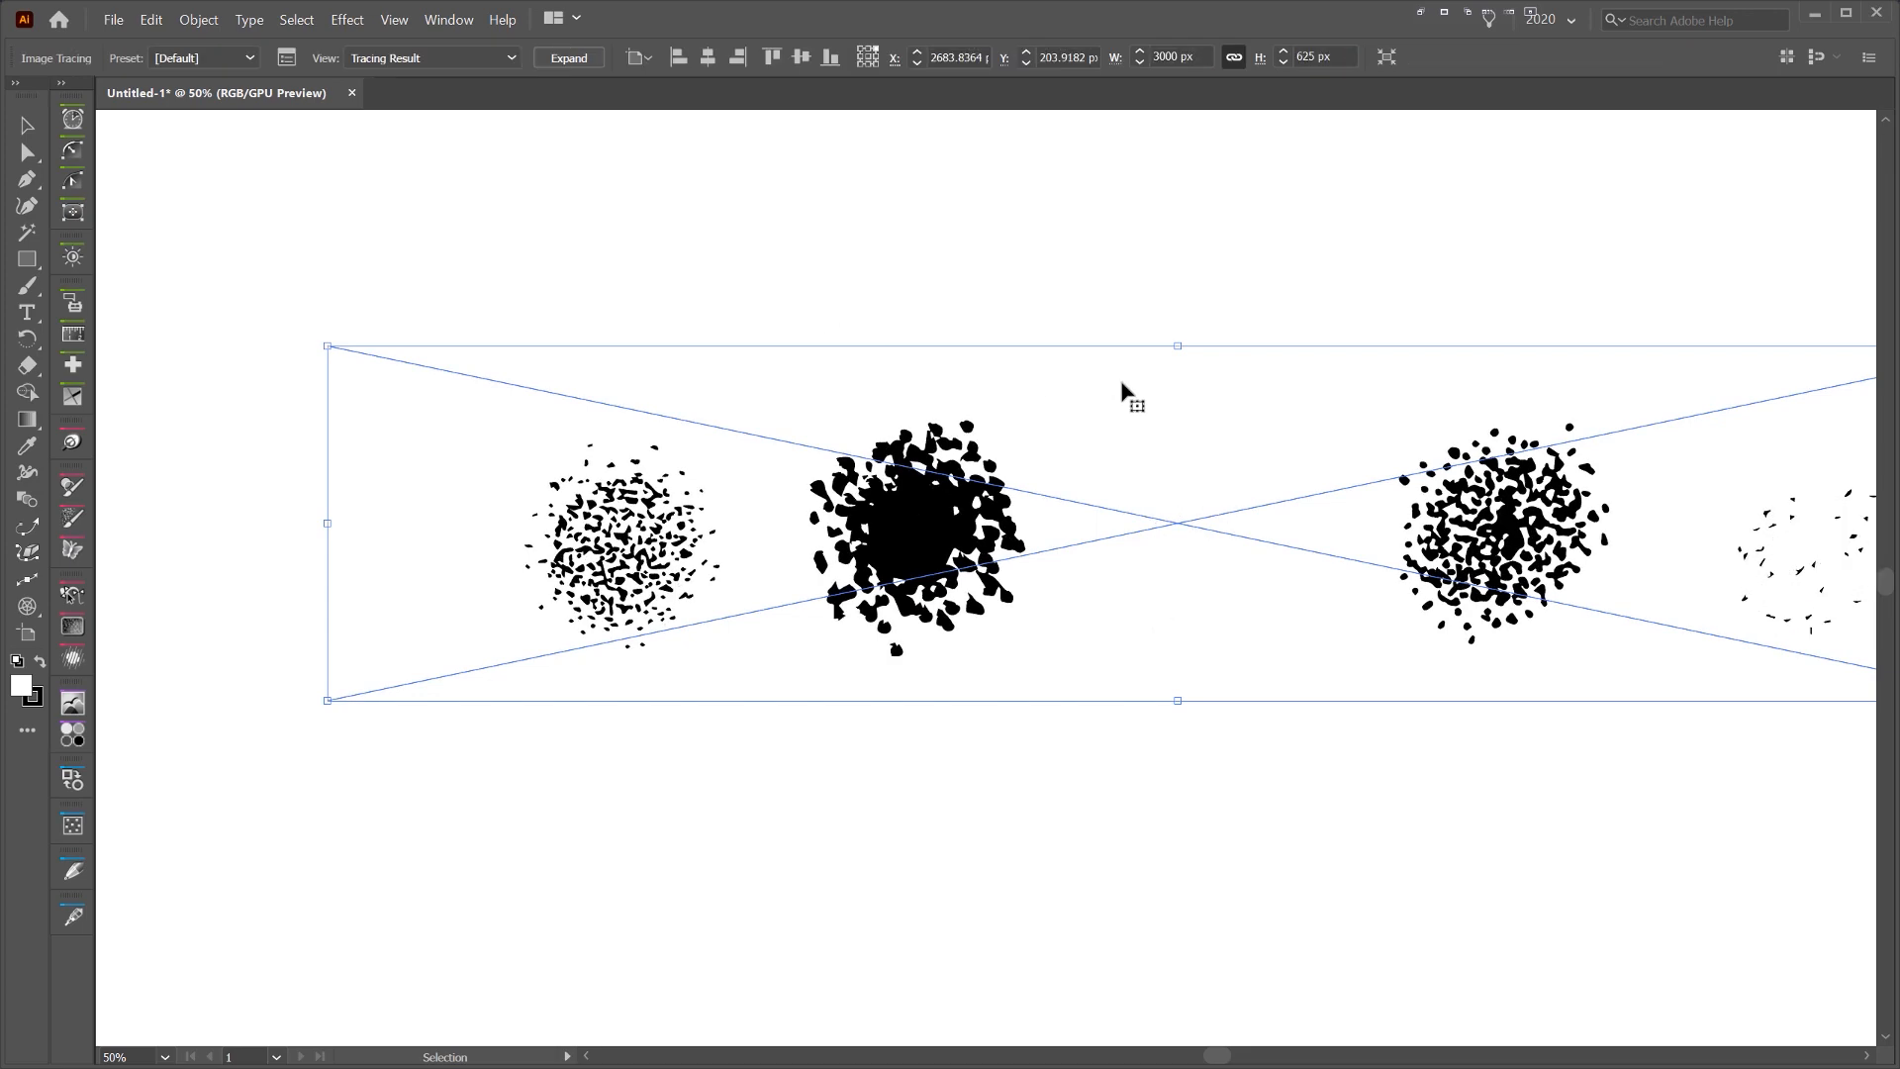
pyautogui.hscroll(3, 1124, 390)
pyautogui.scroll(2, 447, 584)
pyautogui.scroll(7, 448, 584)
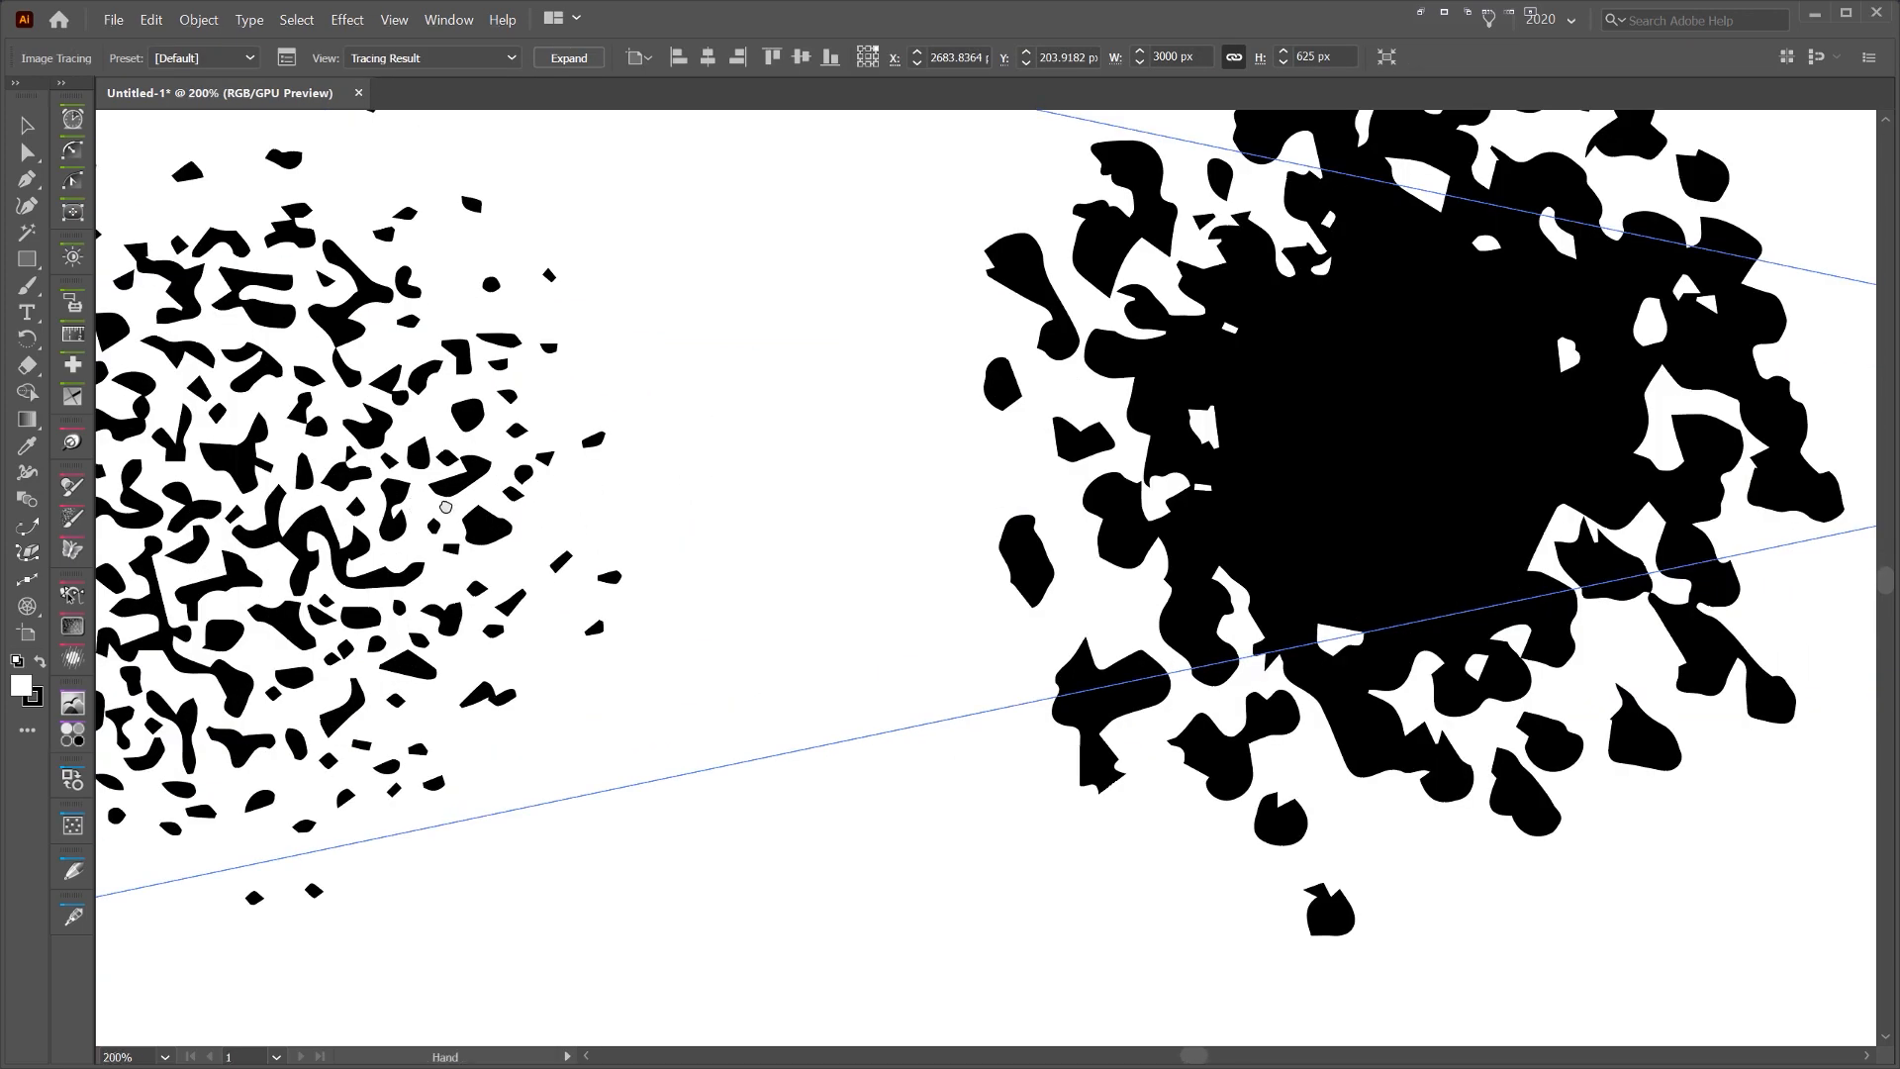
pyautogui.scroll(-6, 689, 396)
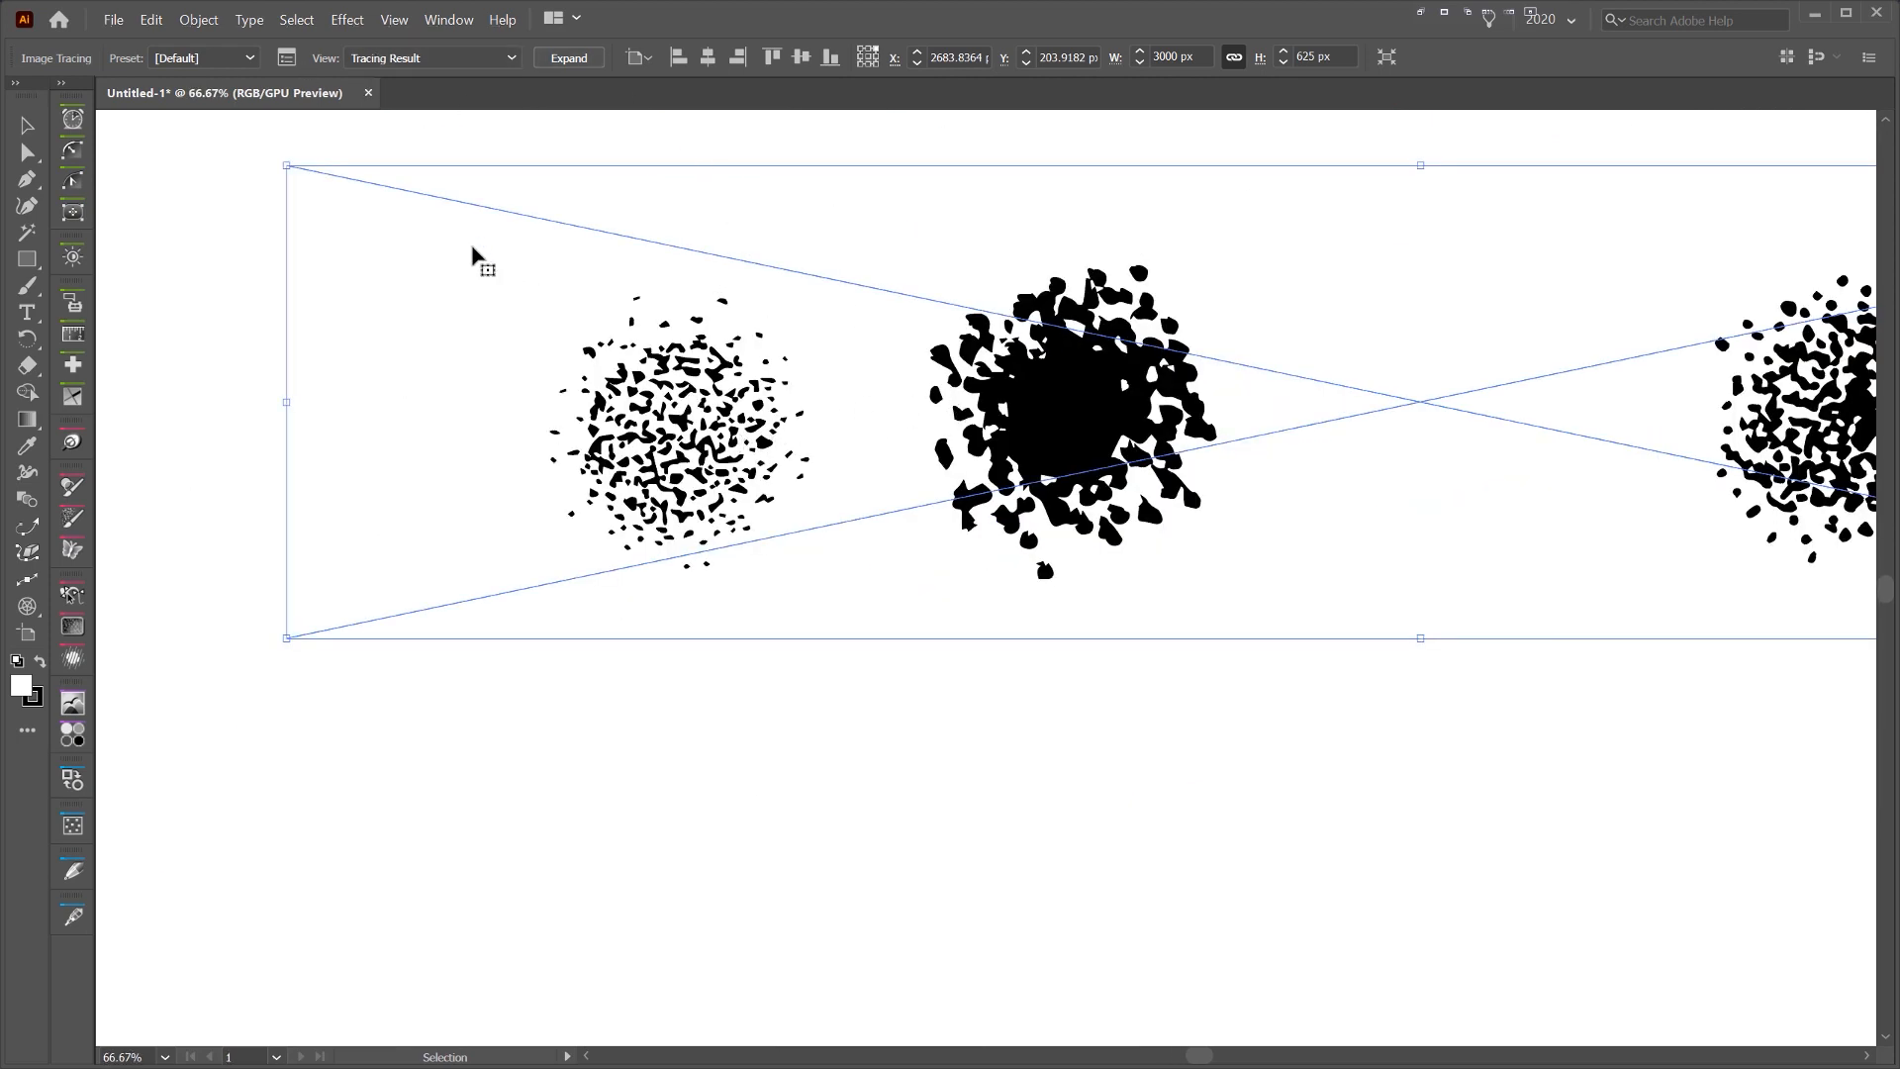
pyautogui.moveTo(1316, 360)
pyautogui.mouseDown()
pyautogui.moveTo(916, 365)
pyautogui.moveTo(896, 406)
pyautogui.mouseUp()
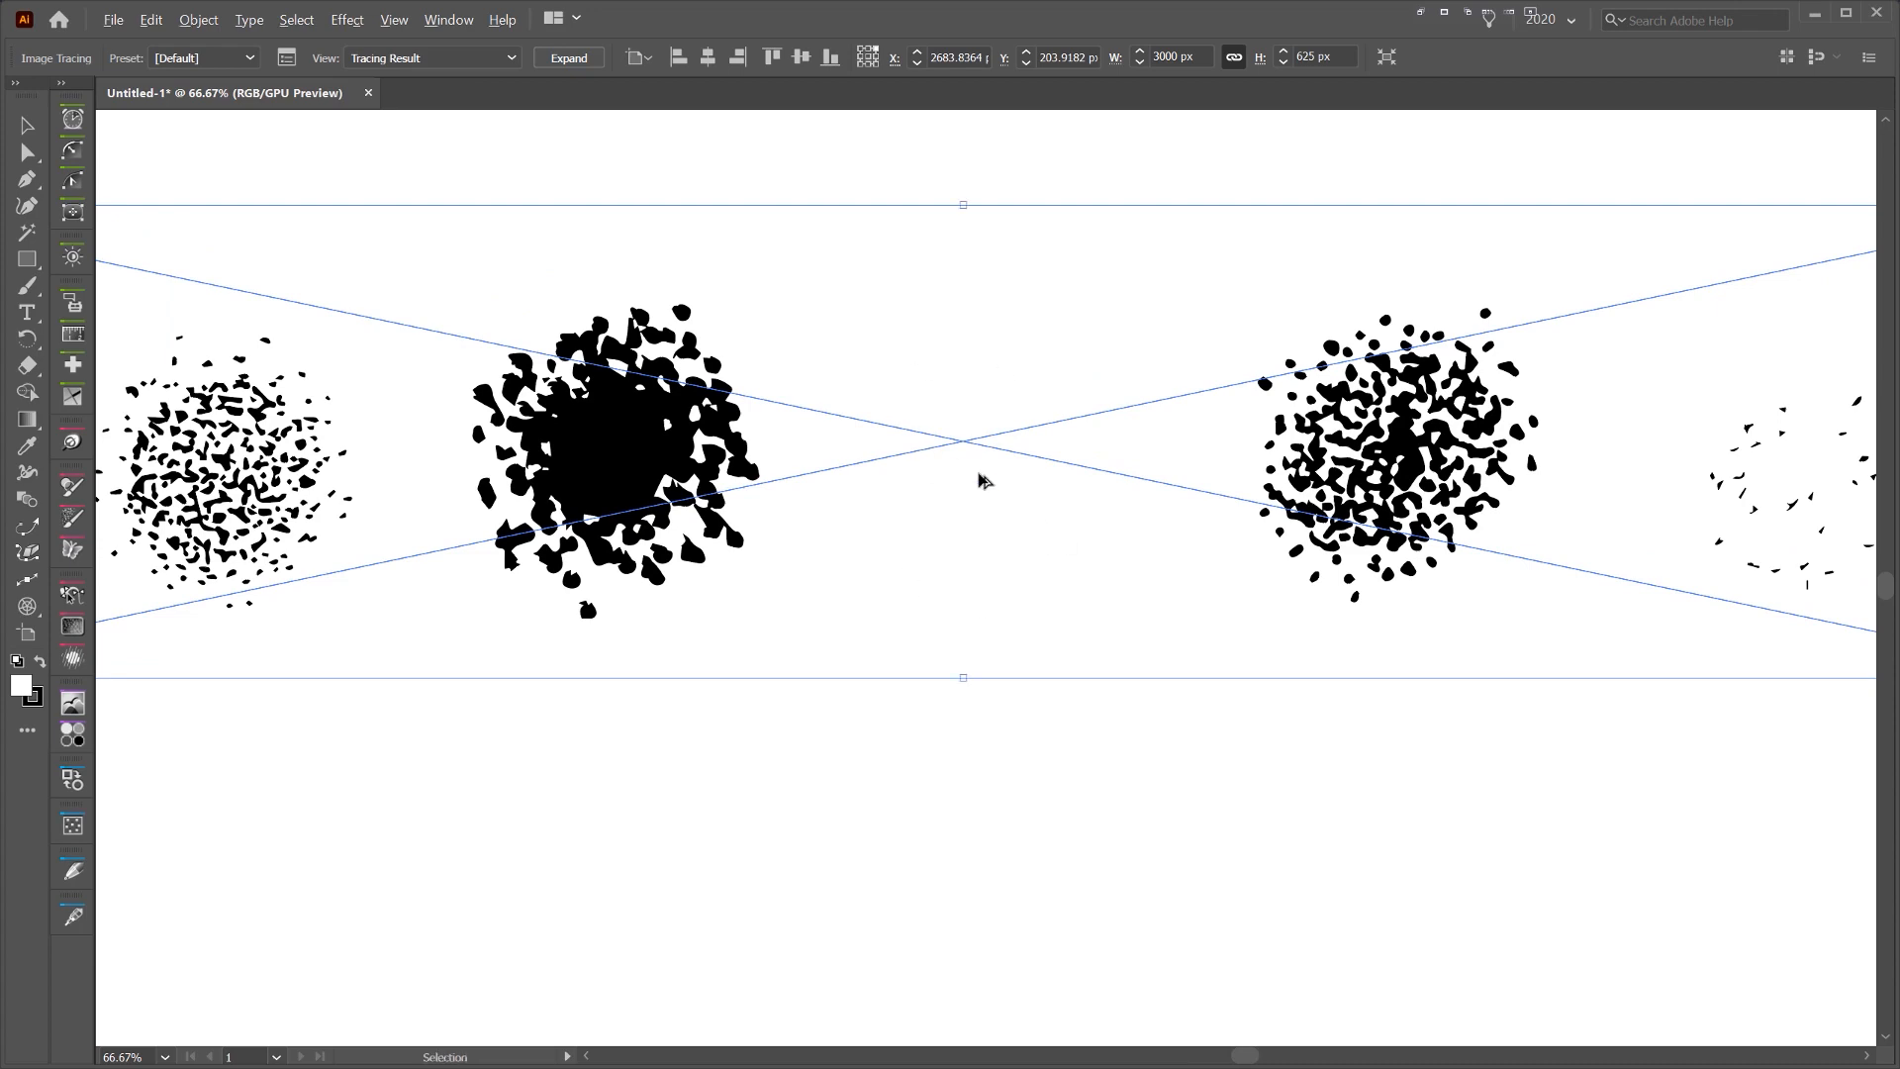
pyautogui.scroll(3, 978, 475)
pyautogui.scroll(-2, 999, 463)
pyautogui.moveTo(1028, 402); pyautogui.dragTo(614, 441)
pyautogui.moveTo(1079, 377); pyautogui.dragTo(1053, 479)
pyautogui.scroll(-2, 1646, 522)
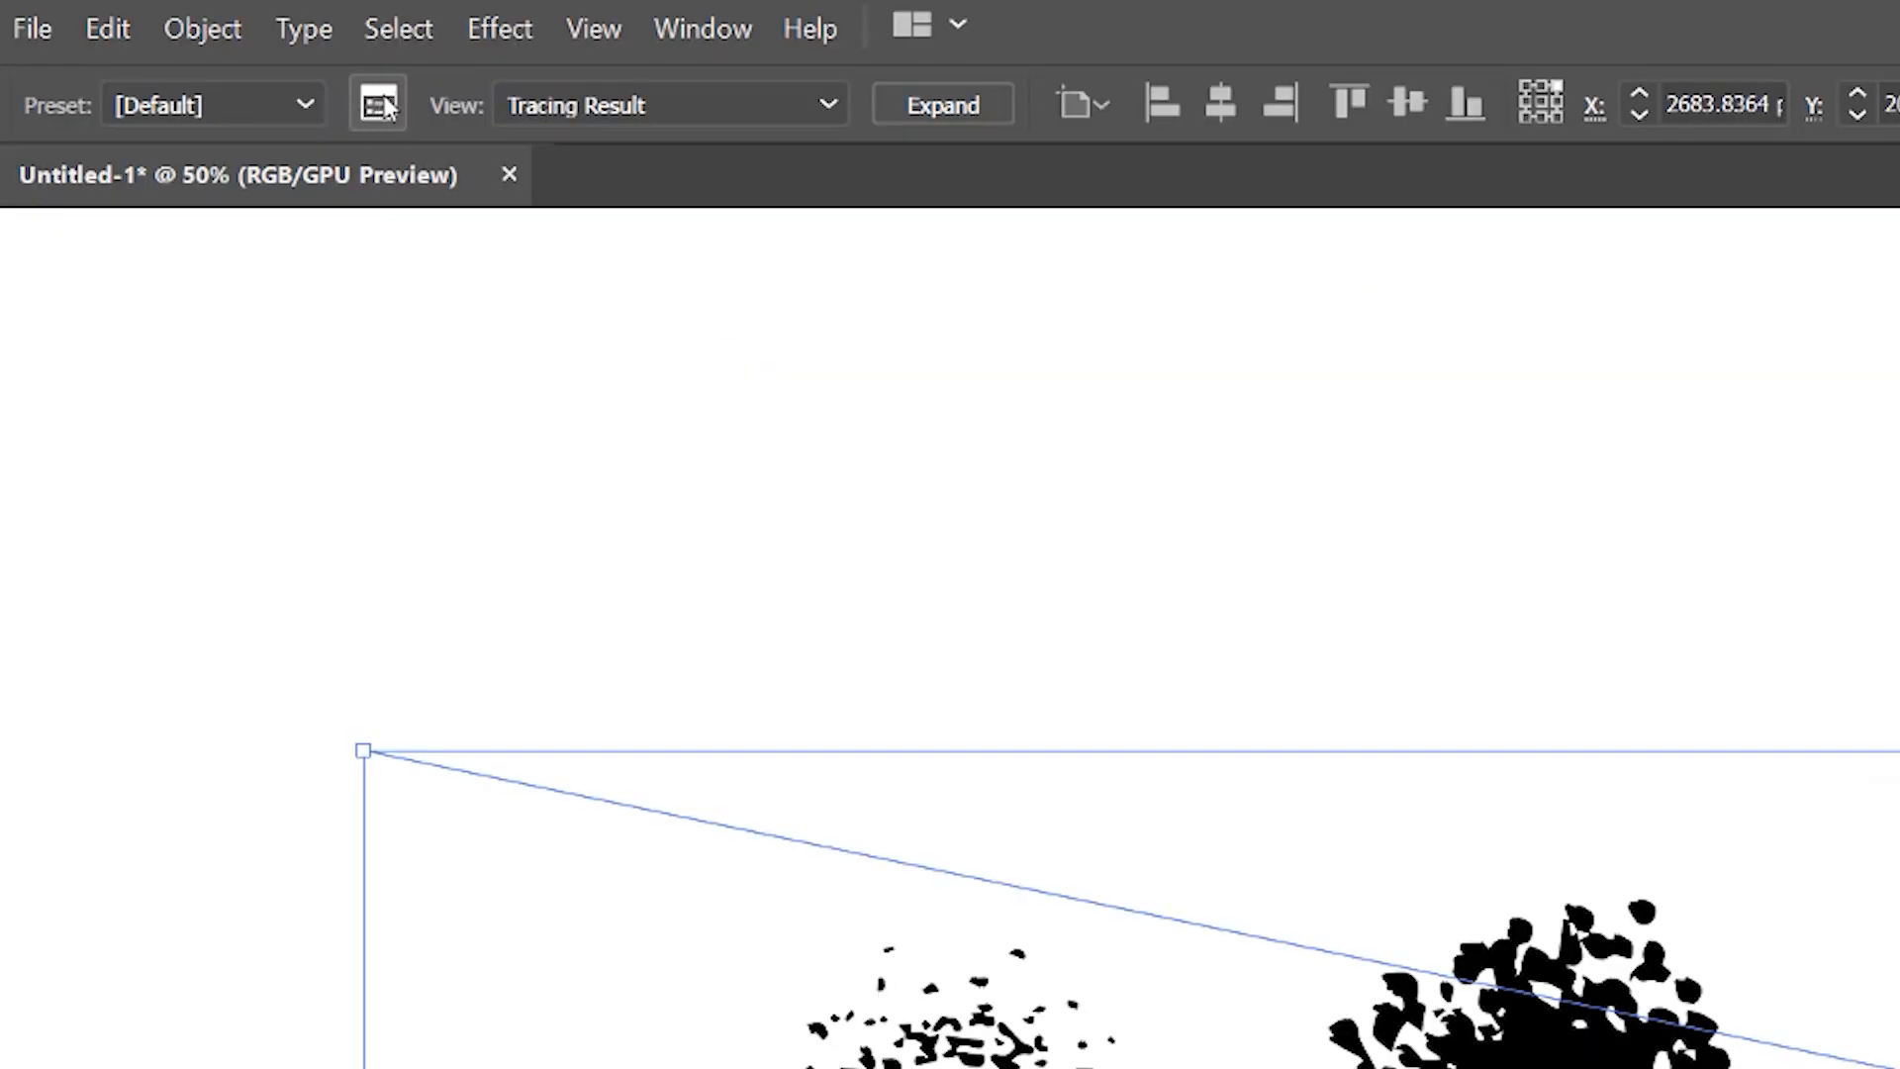
# - Open the Image Trace settings clear of the first dab and expand the advanced options
pyautogui.click(384, 97)
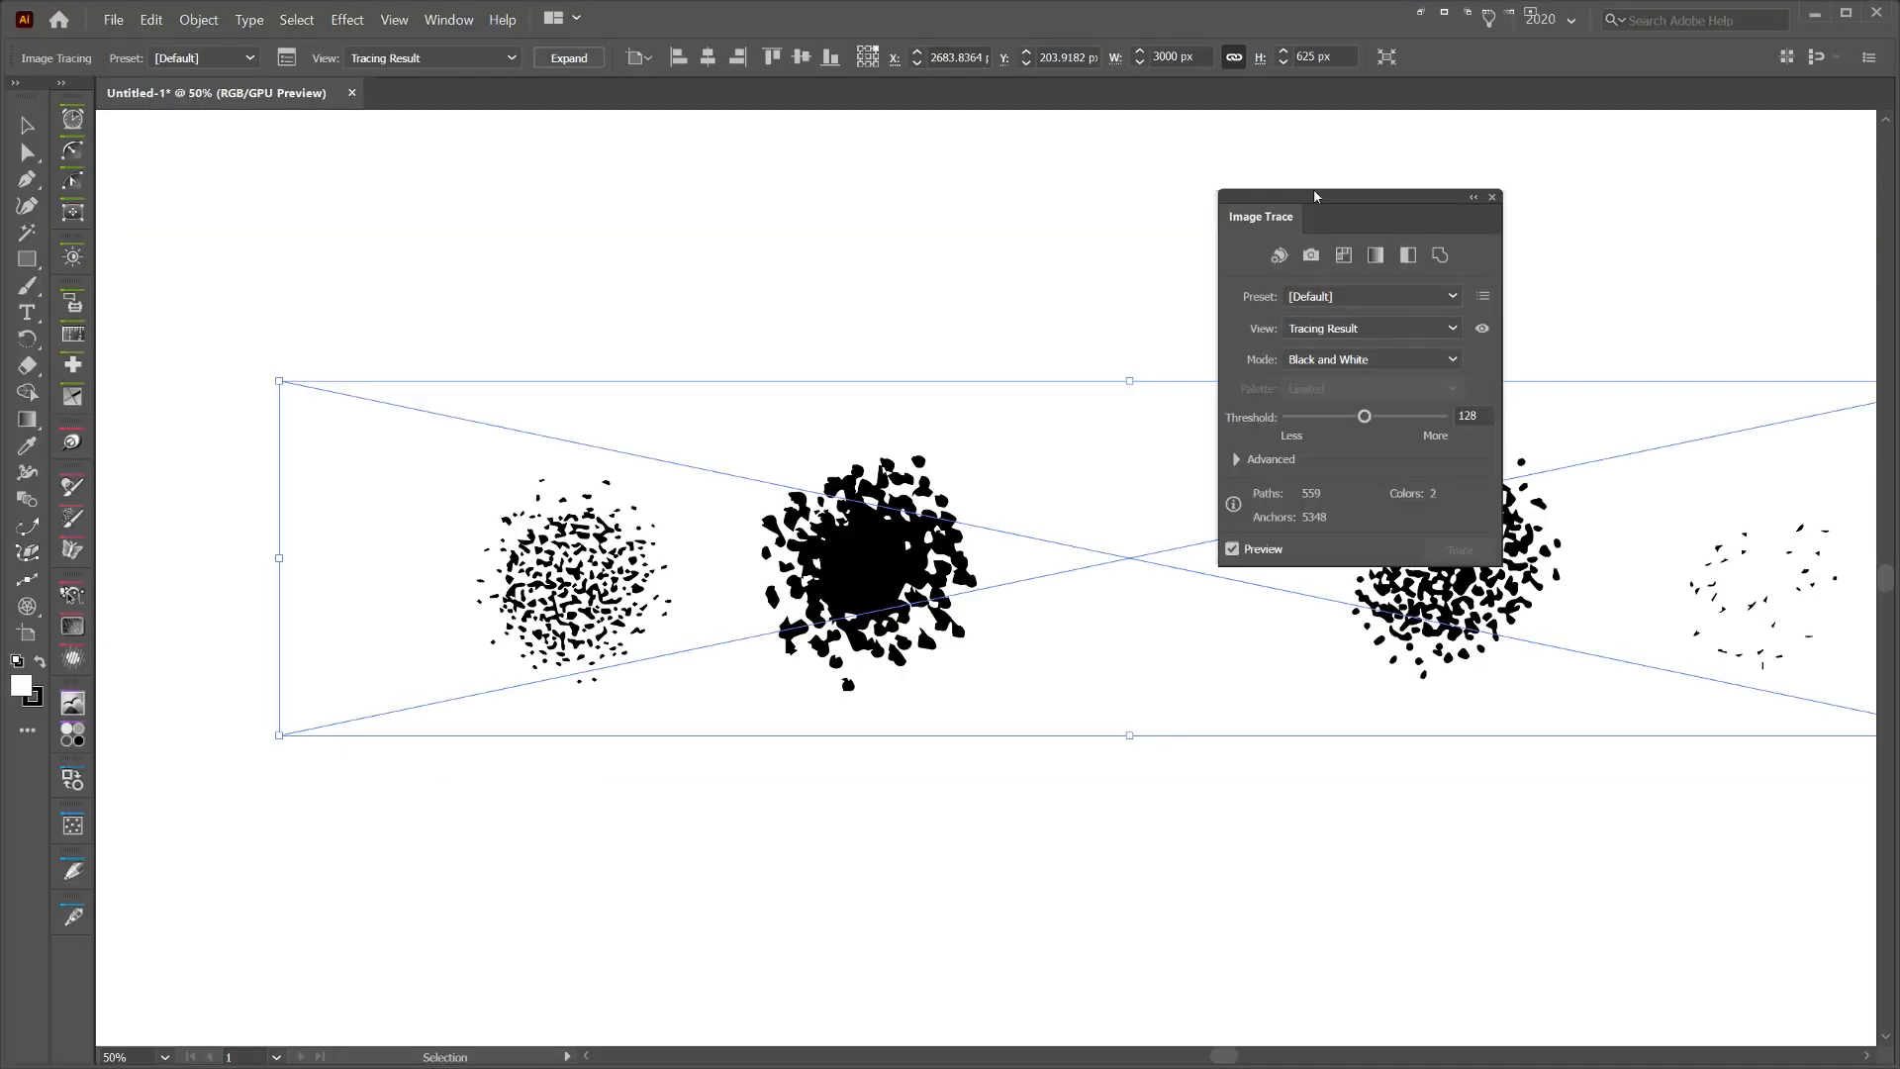
pyautogui.moveTo(1315, 196)
pyautogui.mouseDown()
pyautogui.moveTo(1247, 257)
pyautogui.moveTo(885, 367)
pyautogui.moveTo(1190, 142)
pyautogui.moveTo(1191, 57)
pyautogui.mouseUp()
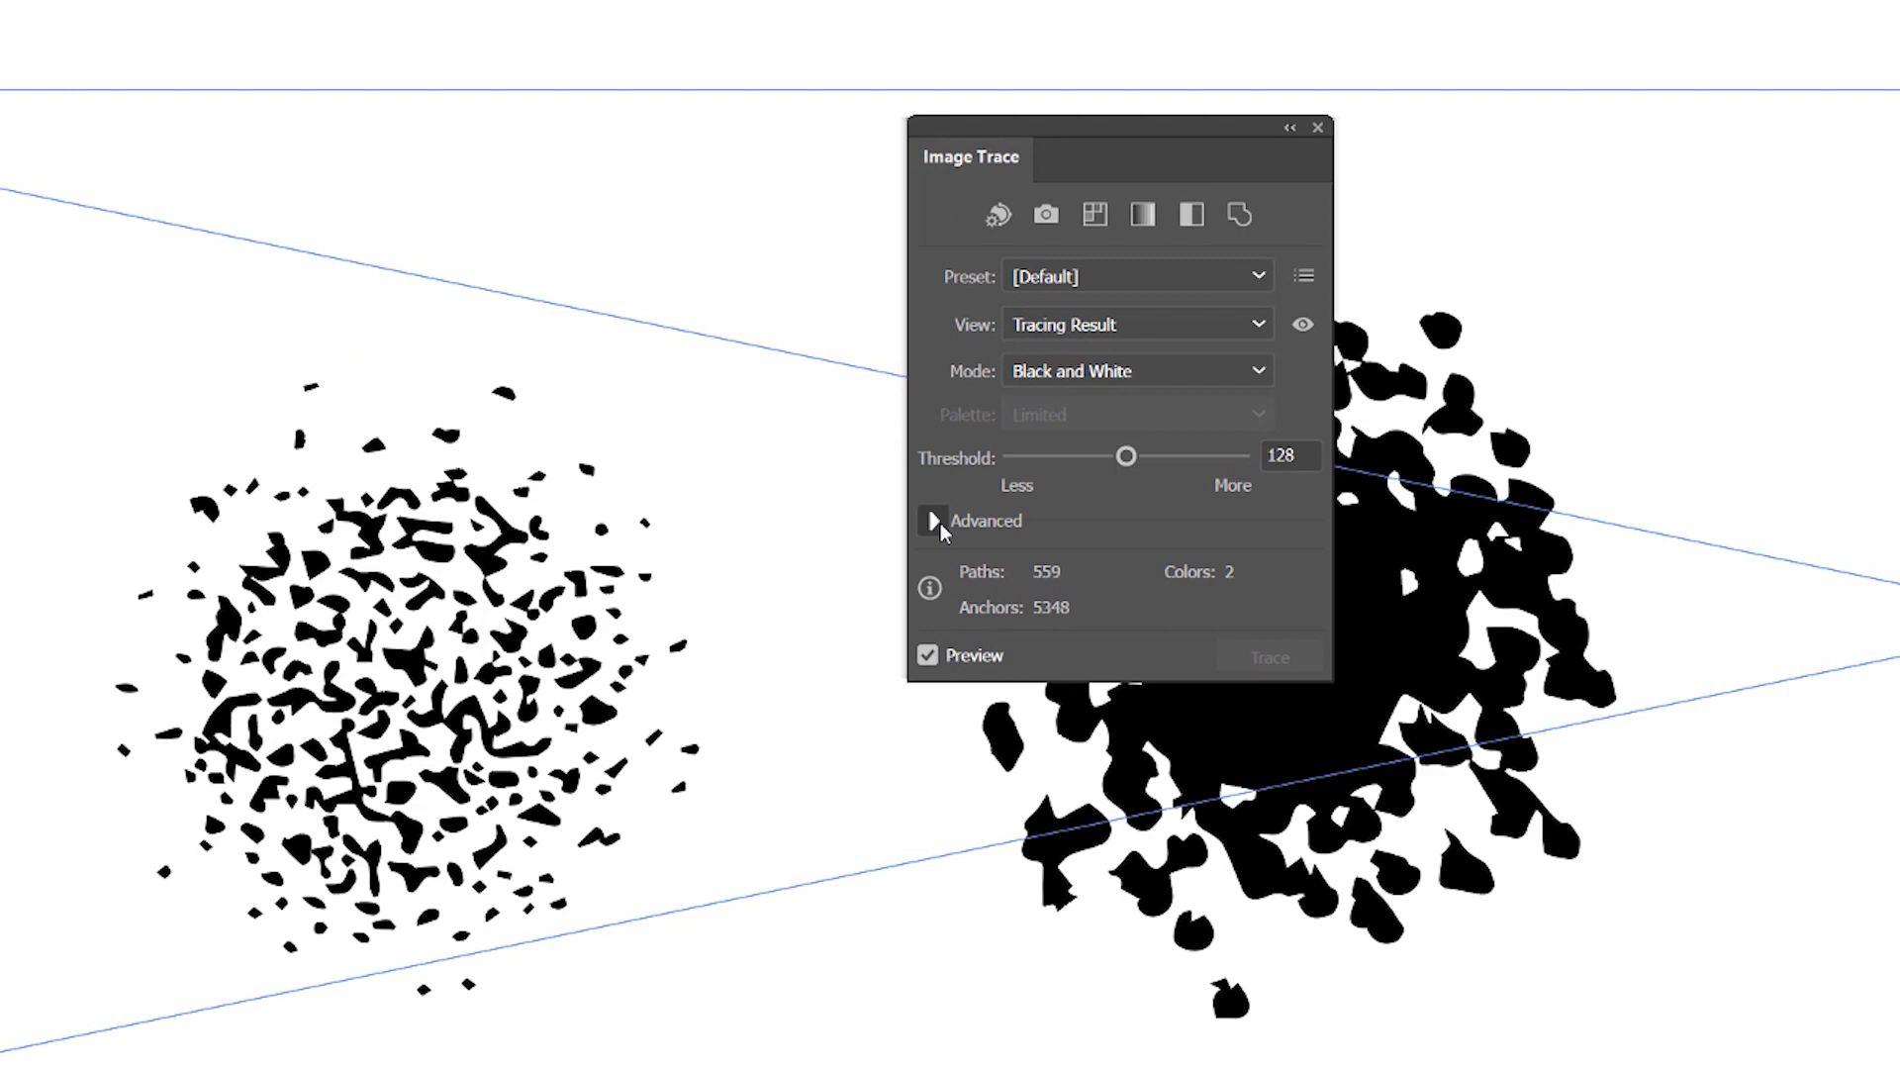
pyautogui.click(934, 521)
pyautogui.click(1000, 458)
pyautogui.click(1000, 458)
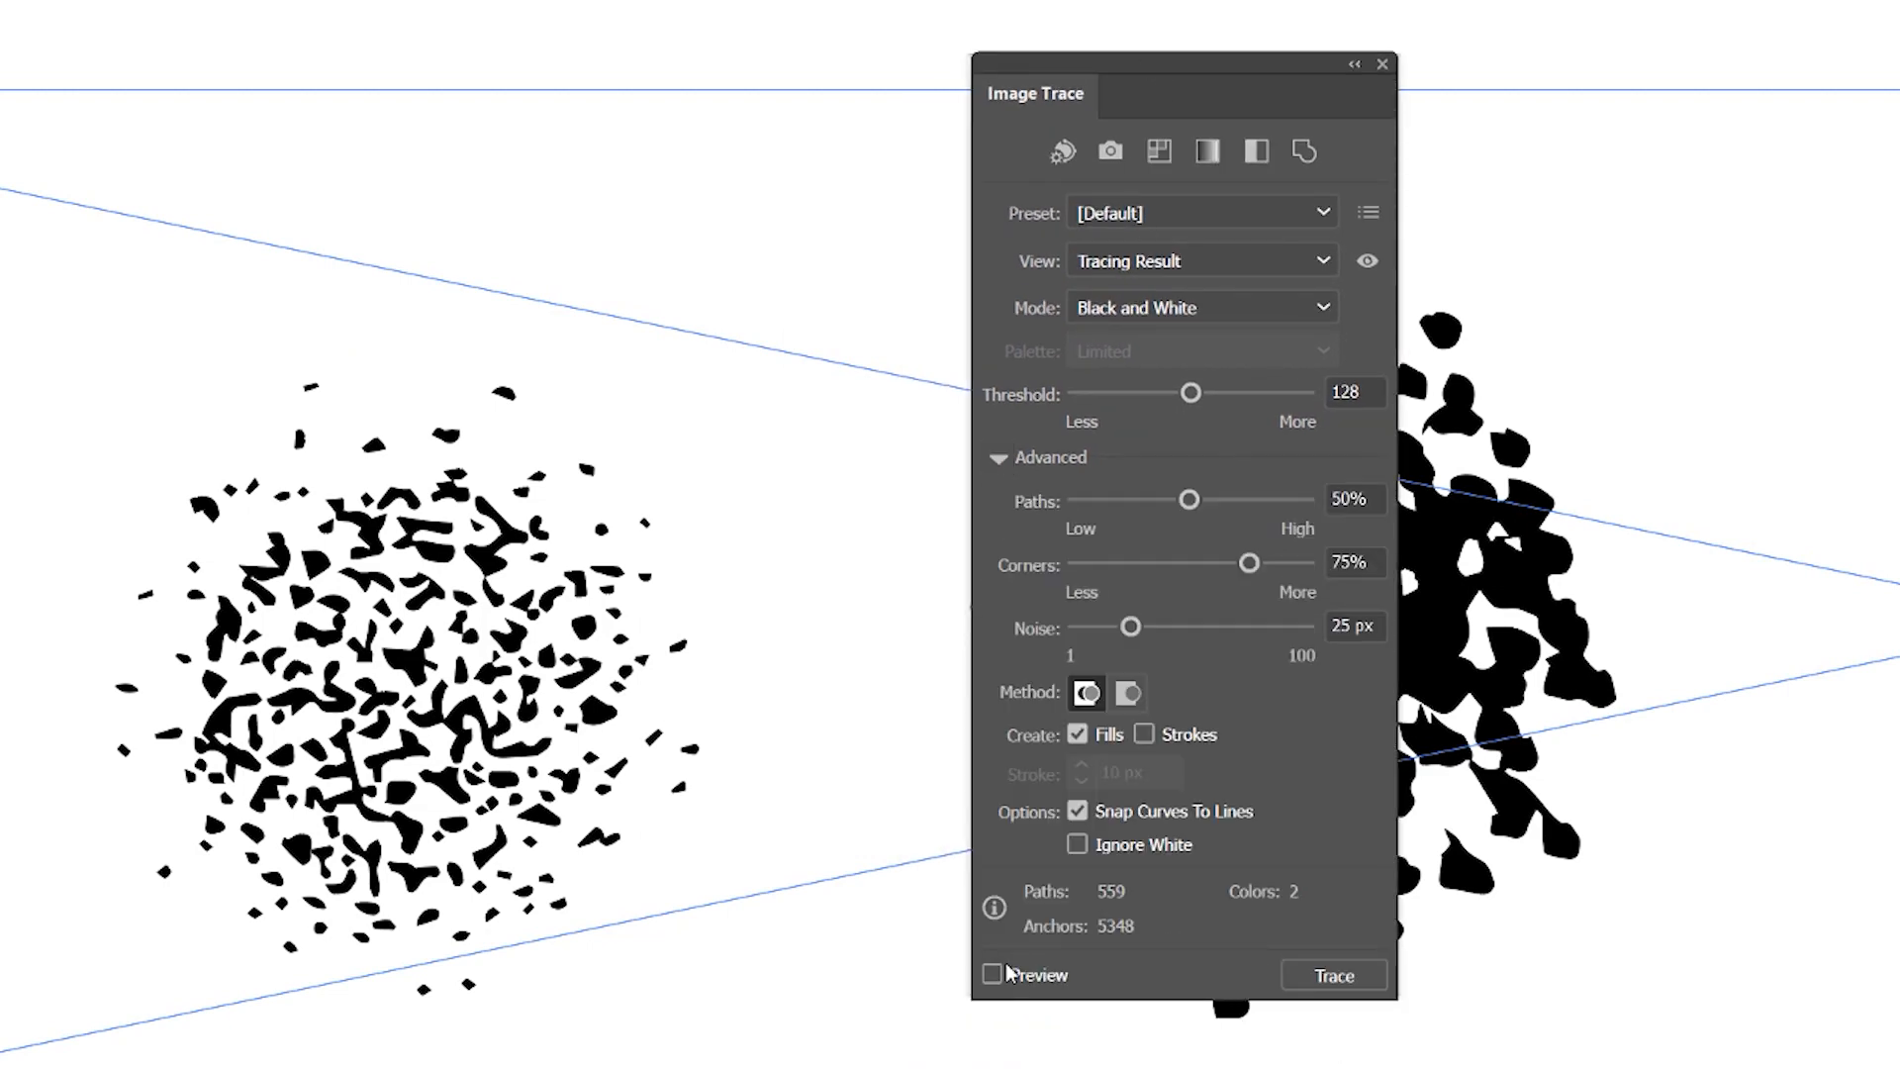
# - Turn on the trace preview and set the Threshold to 194
pyautogui.click(993, 974)
pyautogui.moveTo(1188, 391); pyautogui.dragTo(1194, 392)
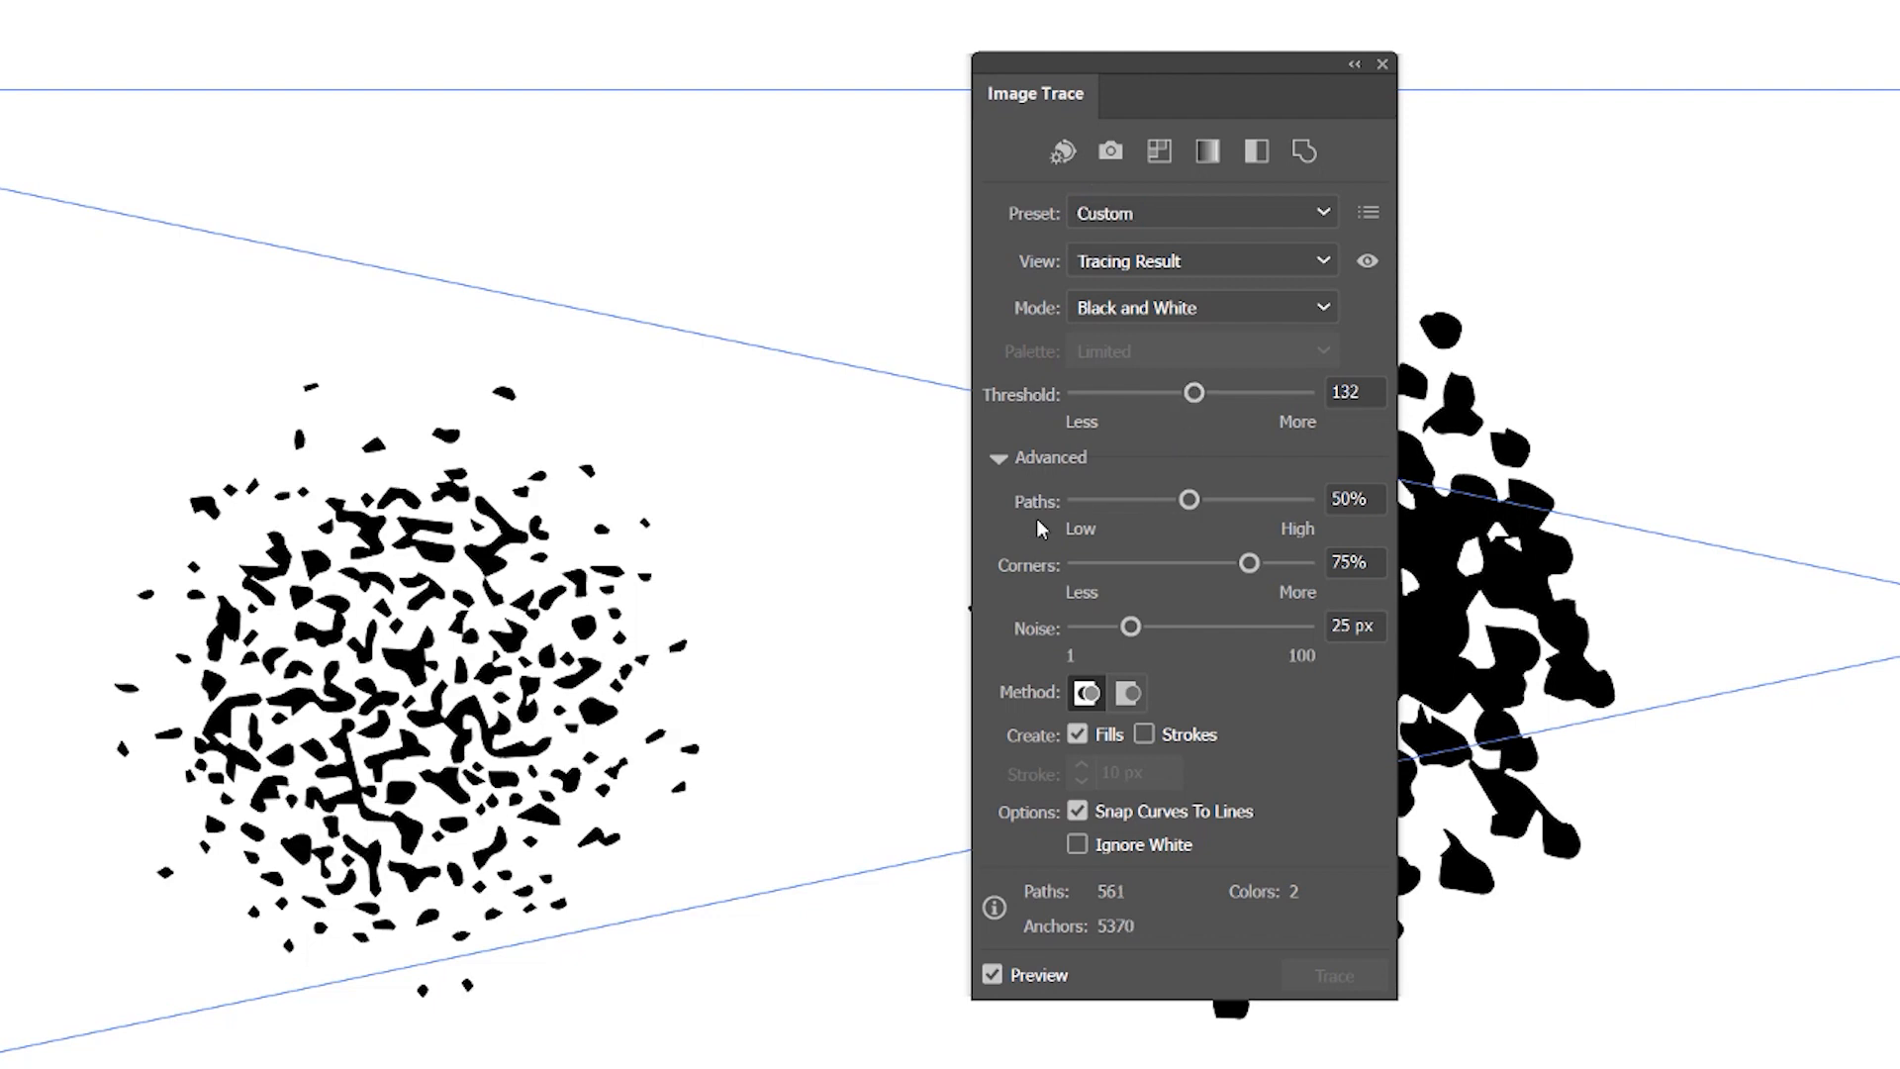
pyautogui.moveTo(1194, 393)
pyautogui.mouseDown()
pyautogui.moveTo(1124, 393)
pyautogui.moveTo(1116, 438)
pyautogui.moveTo(1144, 438)
pyautogui.mouseUp()
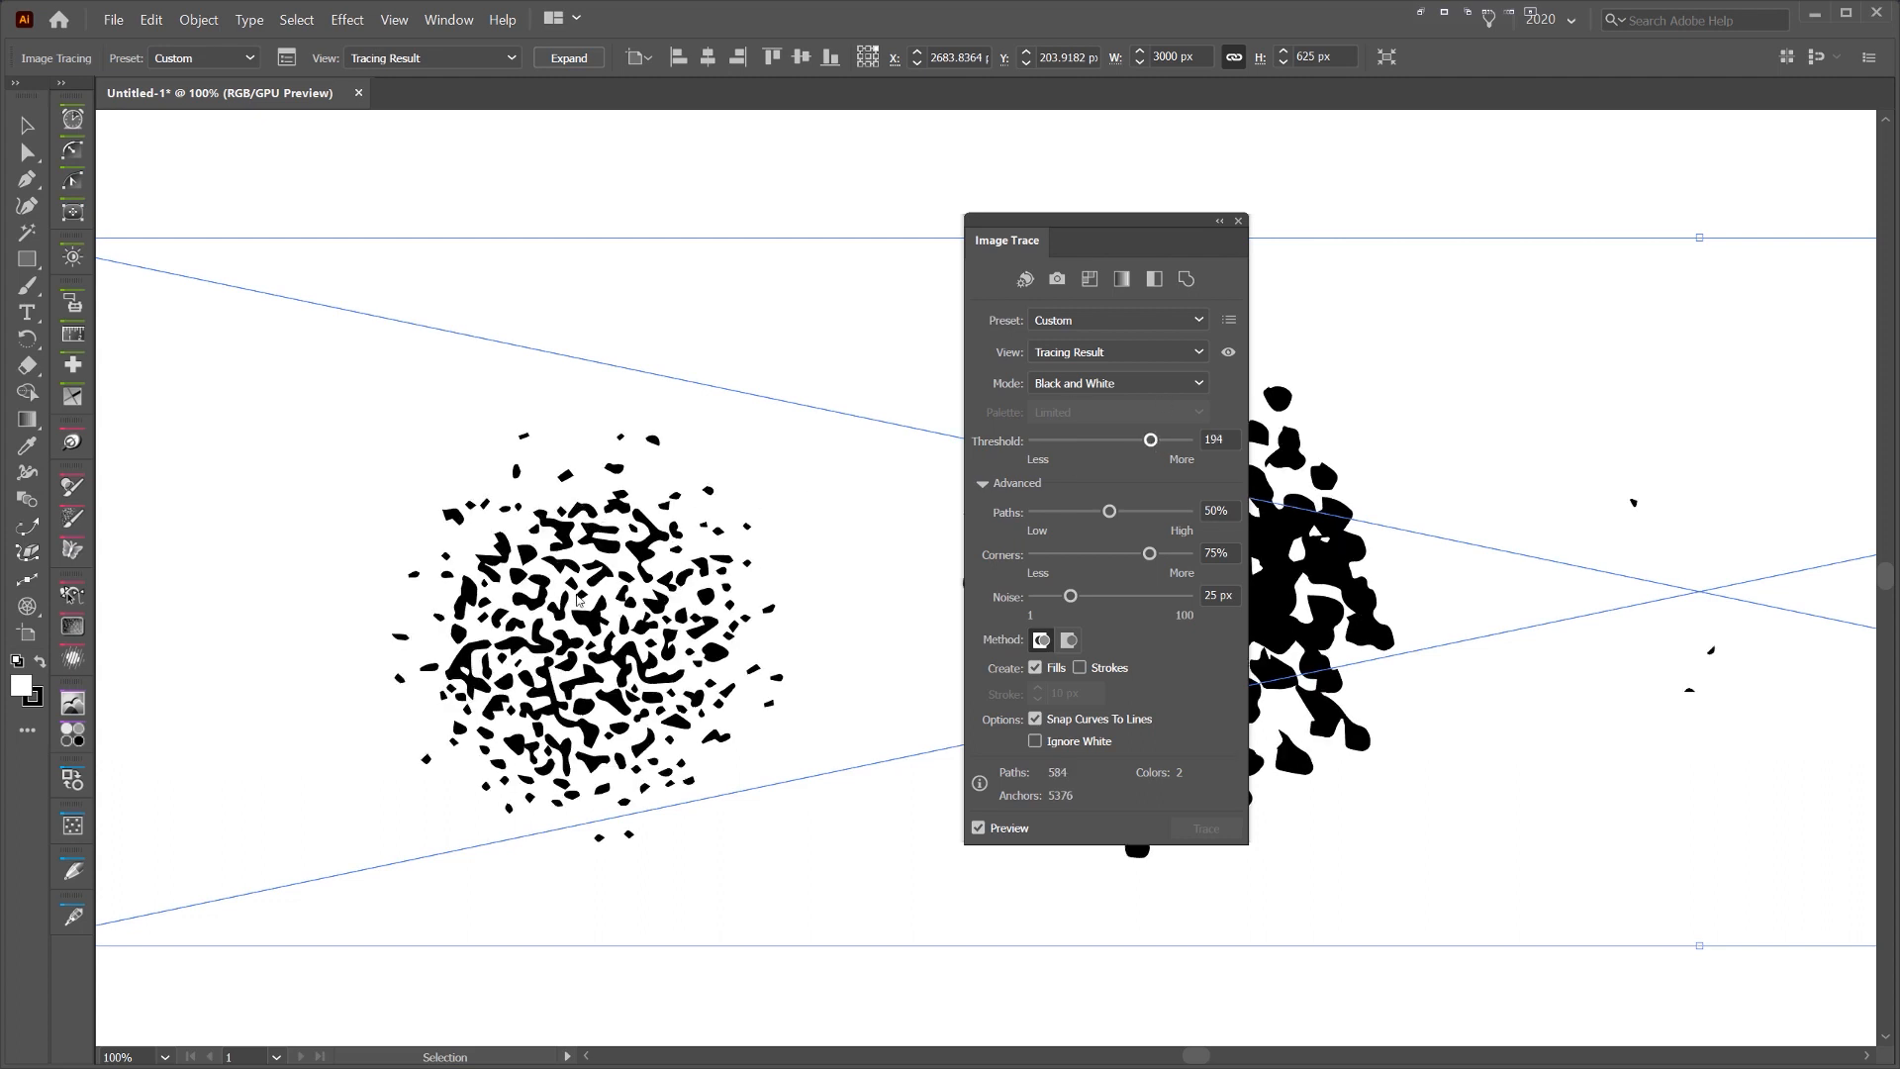
# - Try the trace with Paths at 1%, inspect the dab shapes and move the trace settings off them
pyautogui.moveTo(1110, 510); pyautogui.dragTo(1001, 531)
pyautogui.scroll(3, 495, 630)
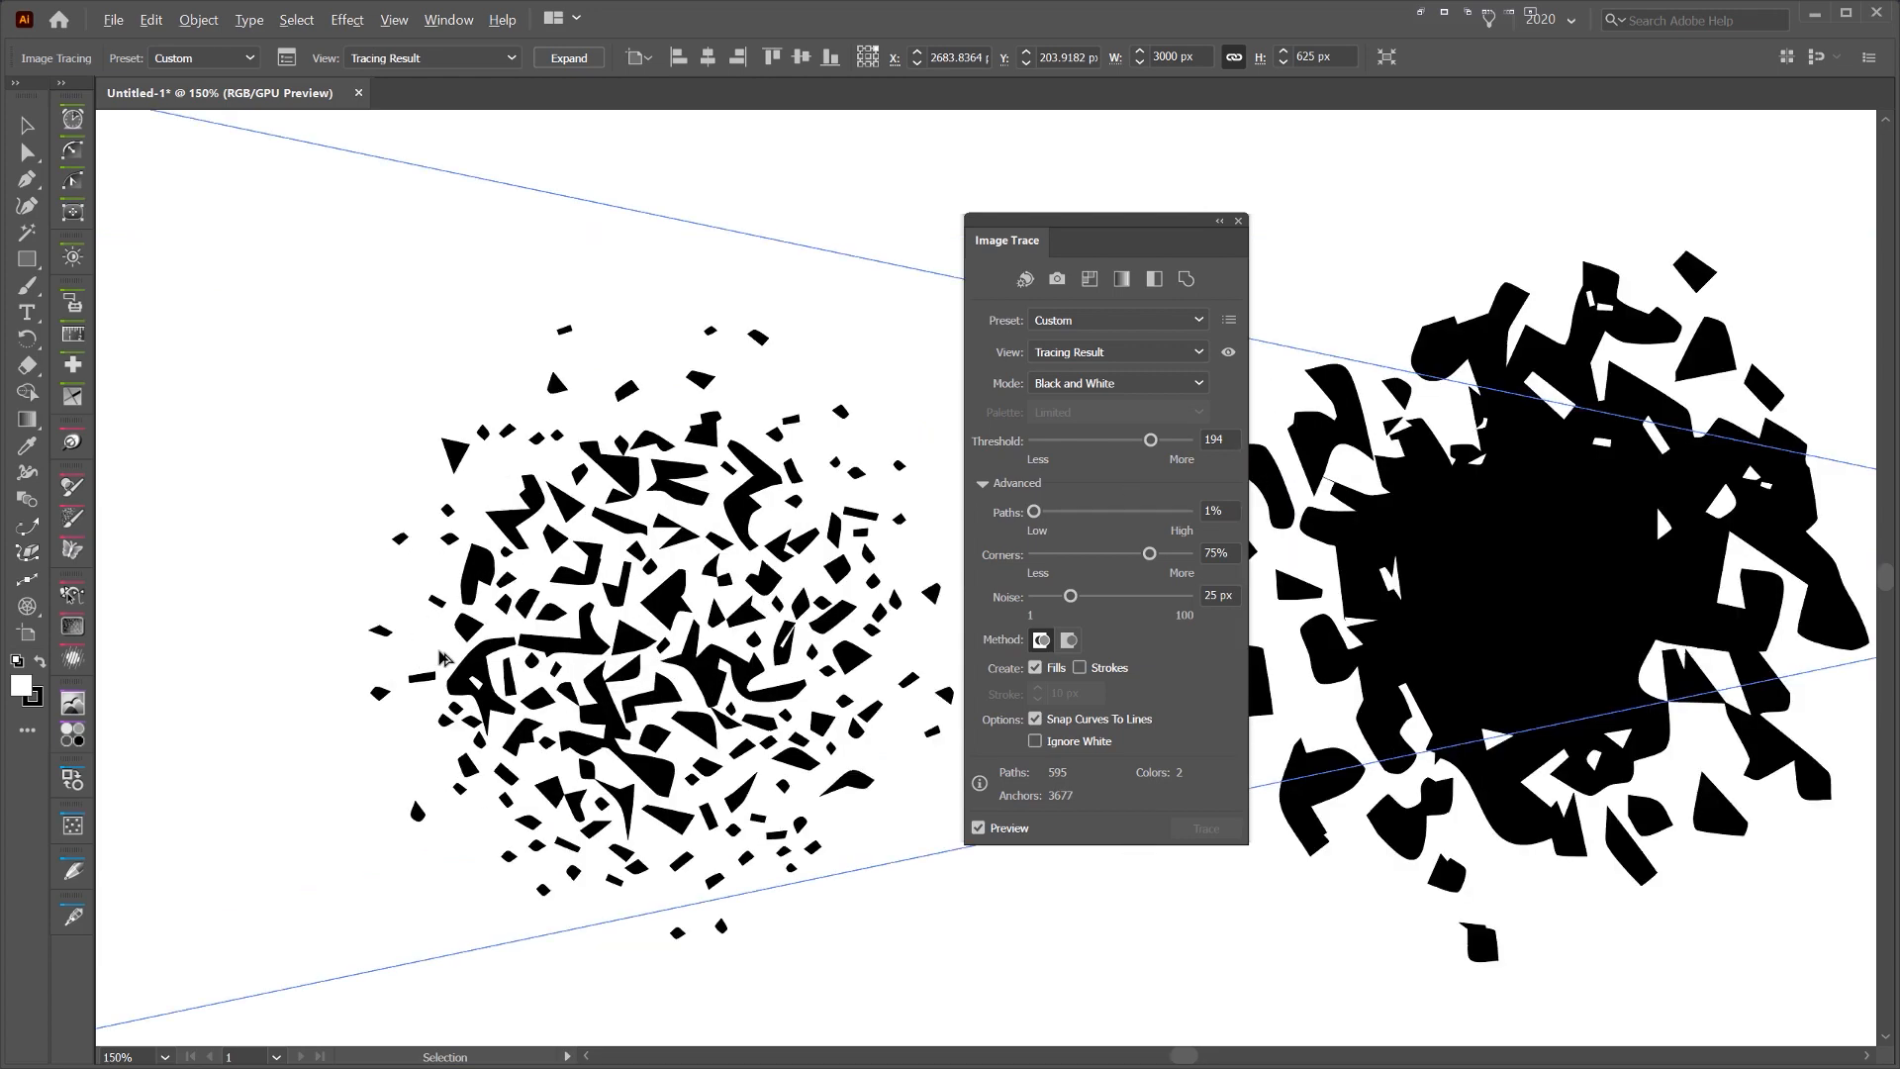
pyautogui.scroll(-2, 728, 498)
pyautogui.moveTo(730, 497); pyautogui.dragTo(676, 490)
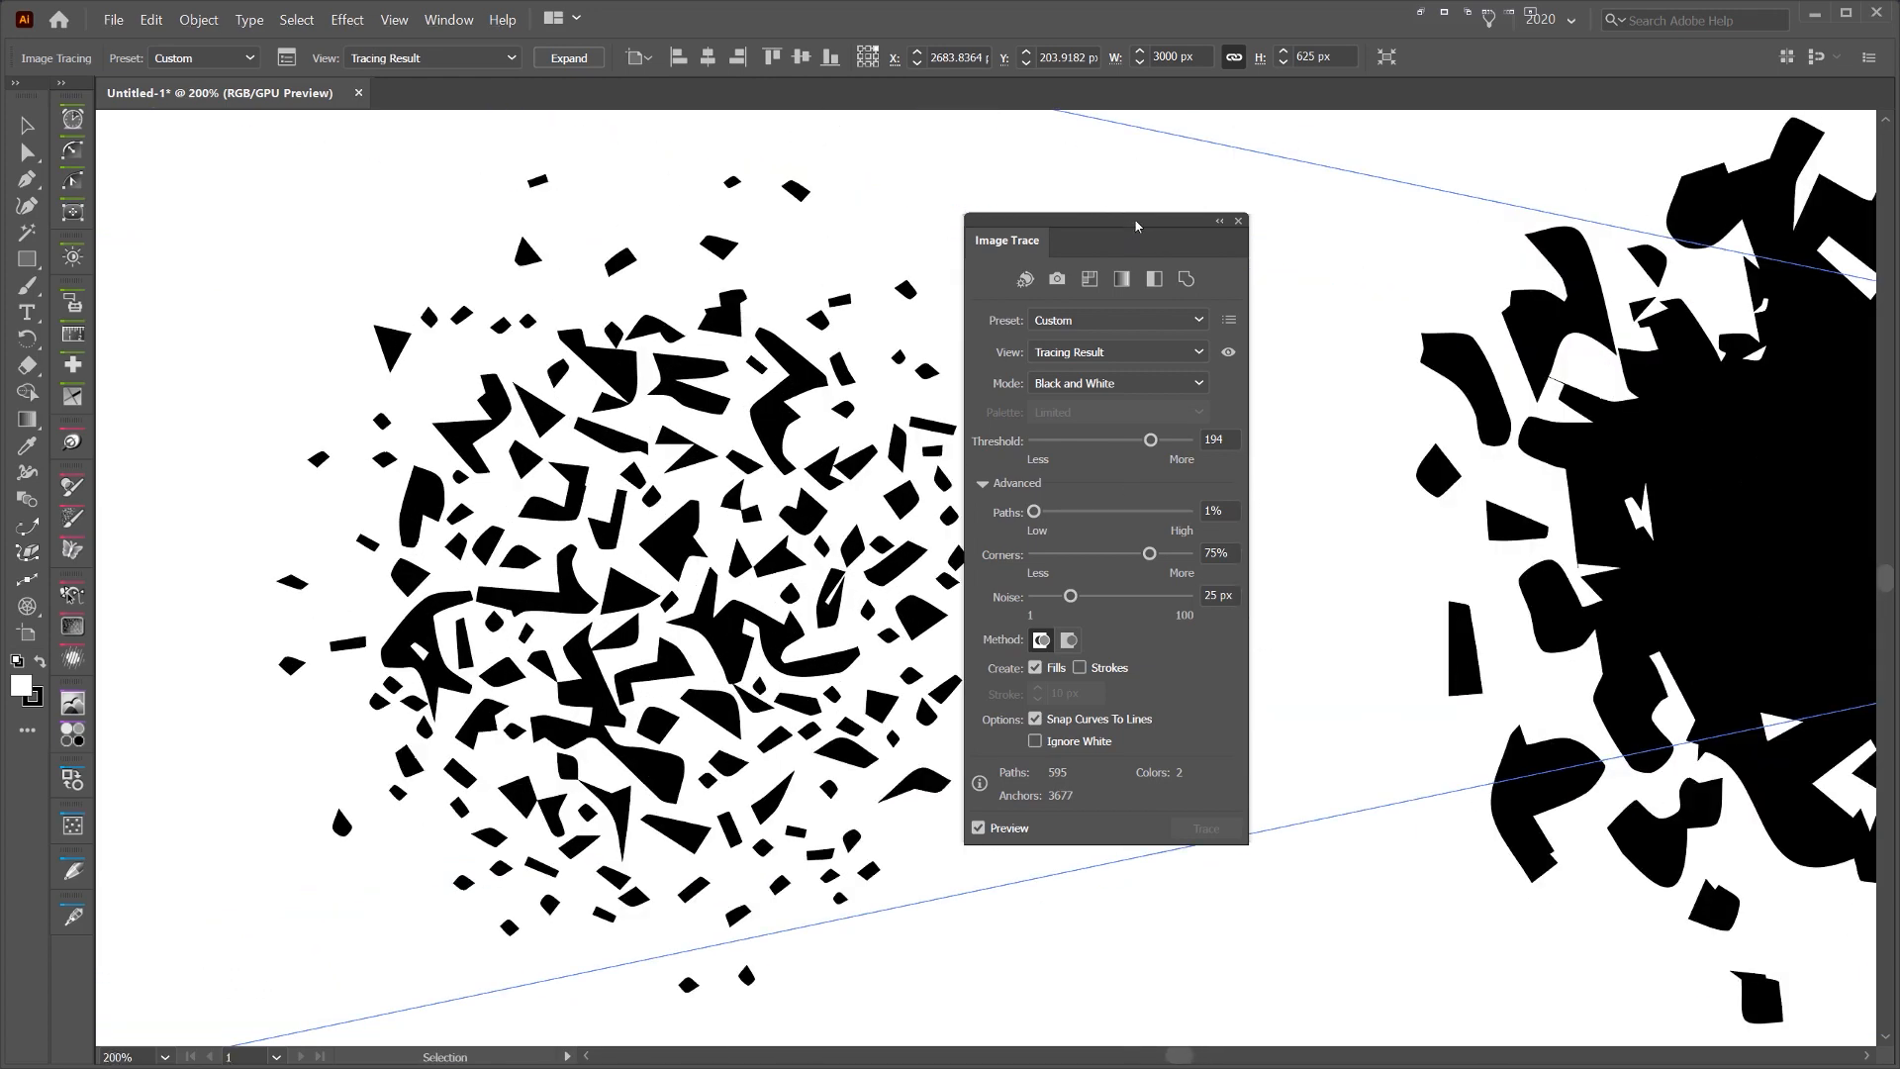
pyautogui.moveTo(1136, 226); pyautogui.dragTo(1350, 226)
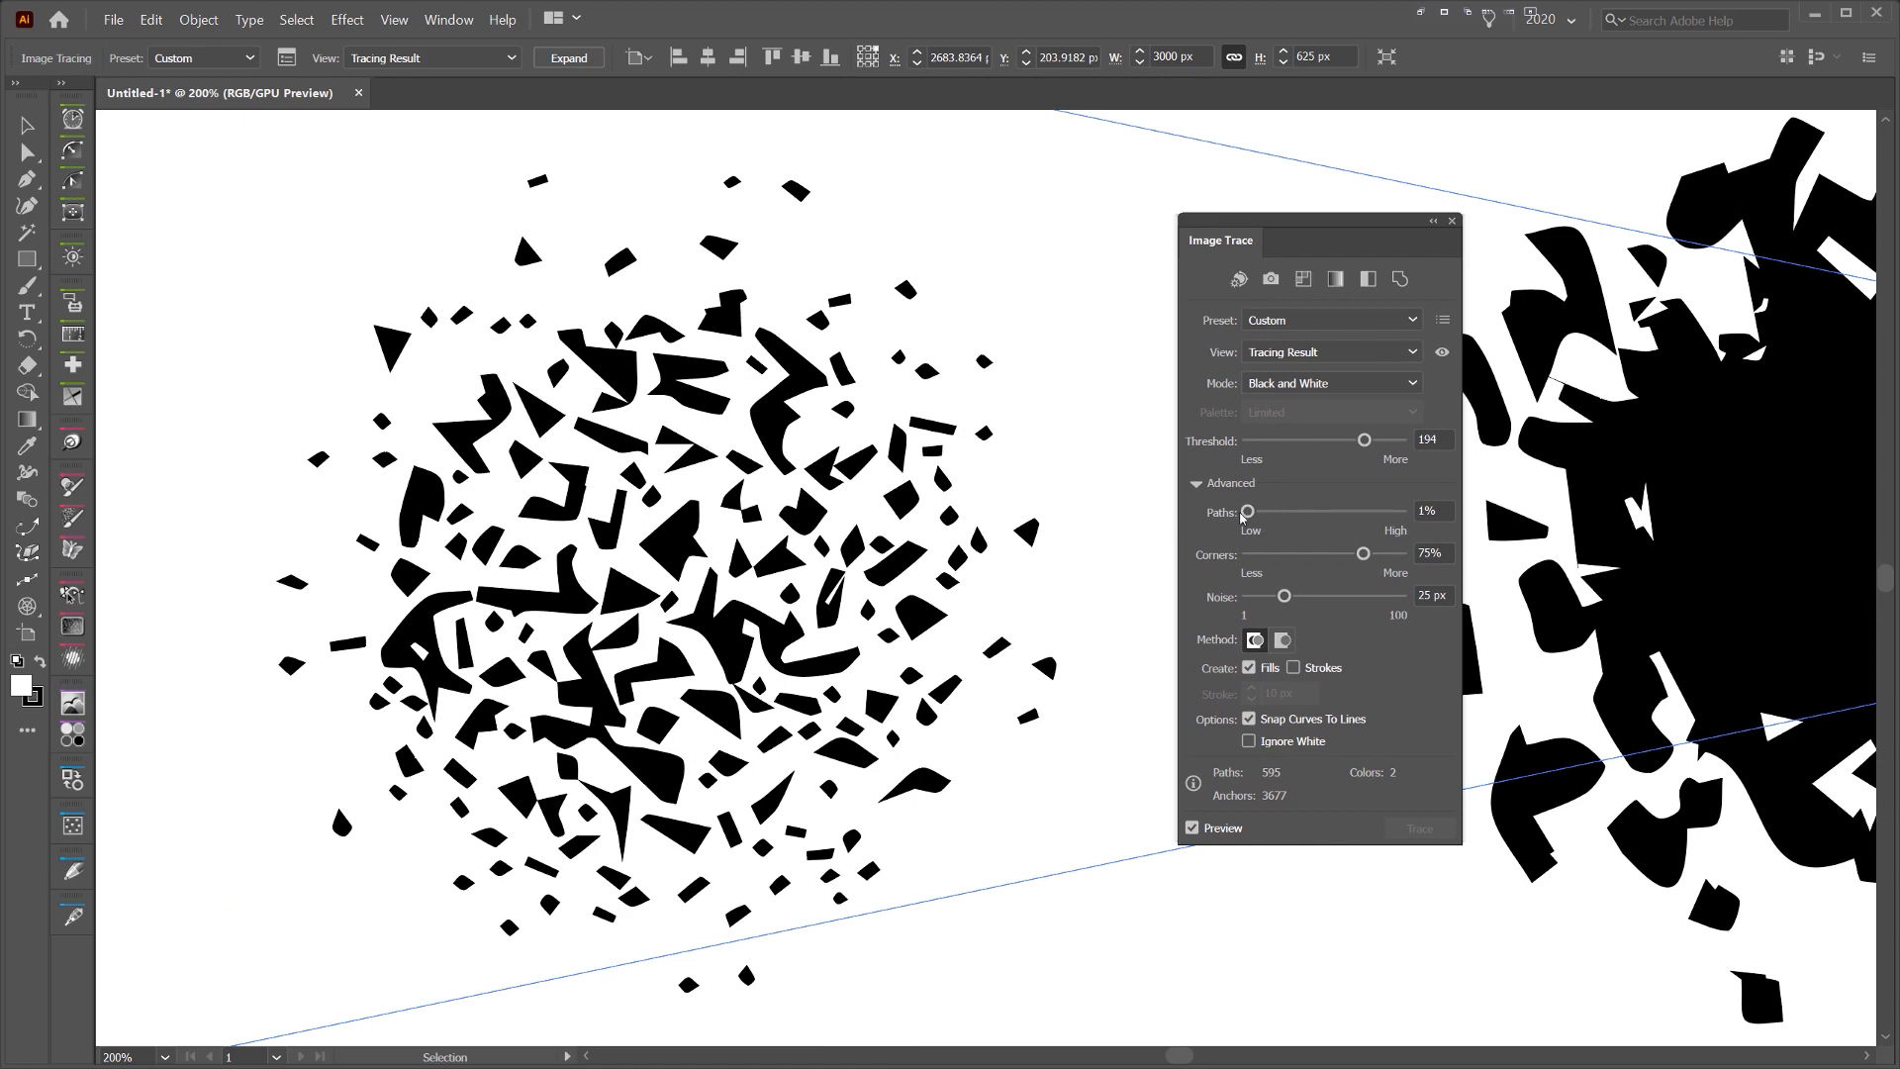
# - Try the trace with Paths at 100% and inspect the shapes across the row of dabs
pyautogui.moveTo(1360, 523); pyautogui.dragTo(1431, 526)
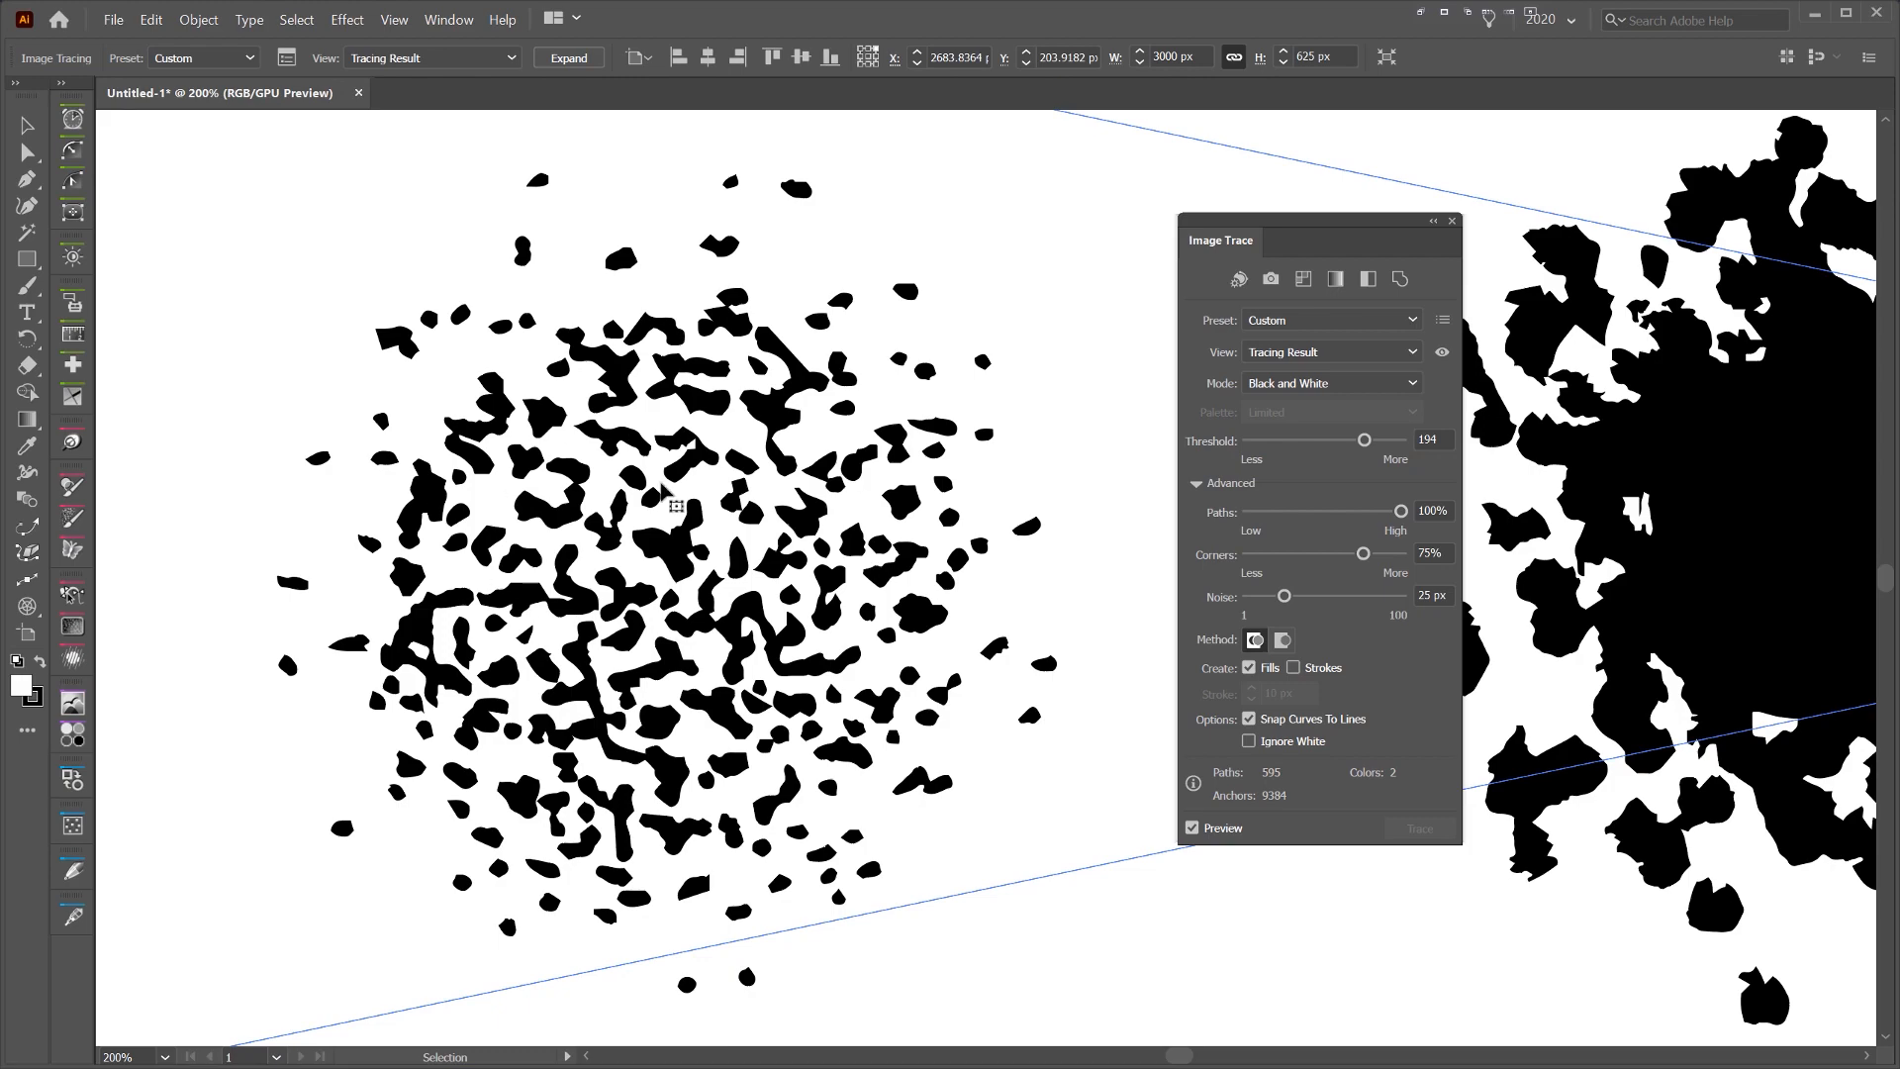
pyautogui.scroll(2, 676, 473)
pyautogui.scroll(-5, 676, 473)
pyautogui.scroll(5, 712, 433)
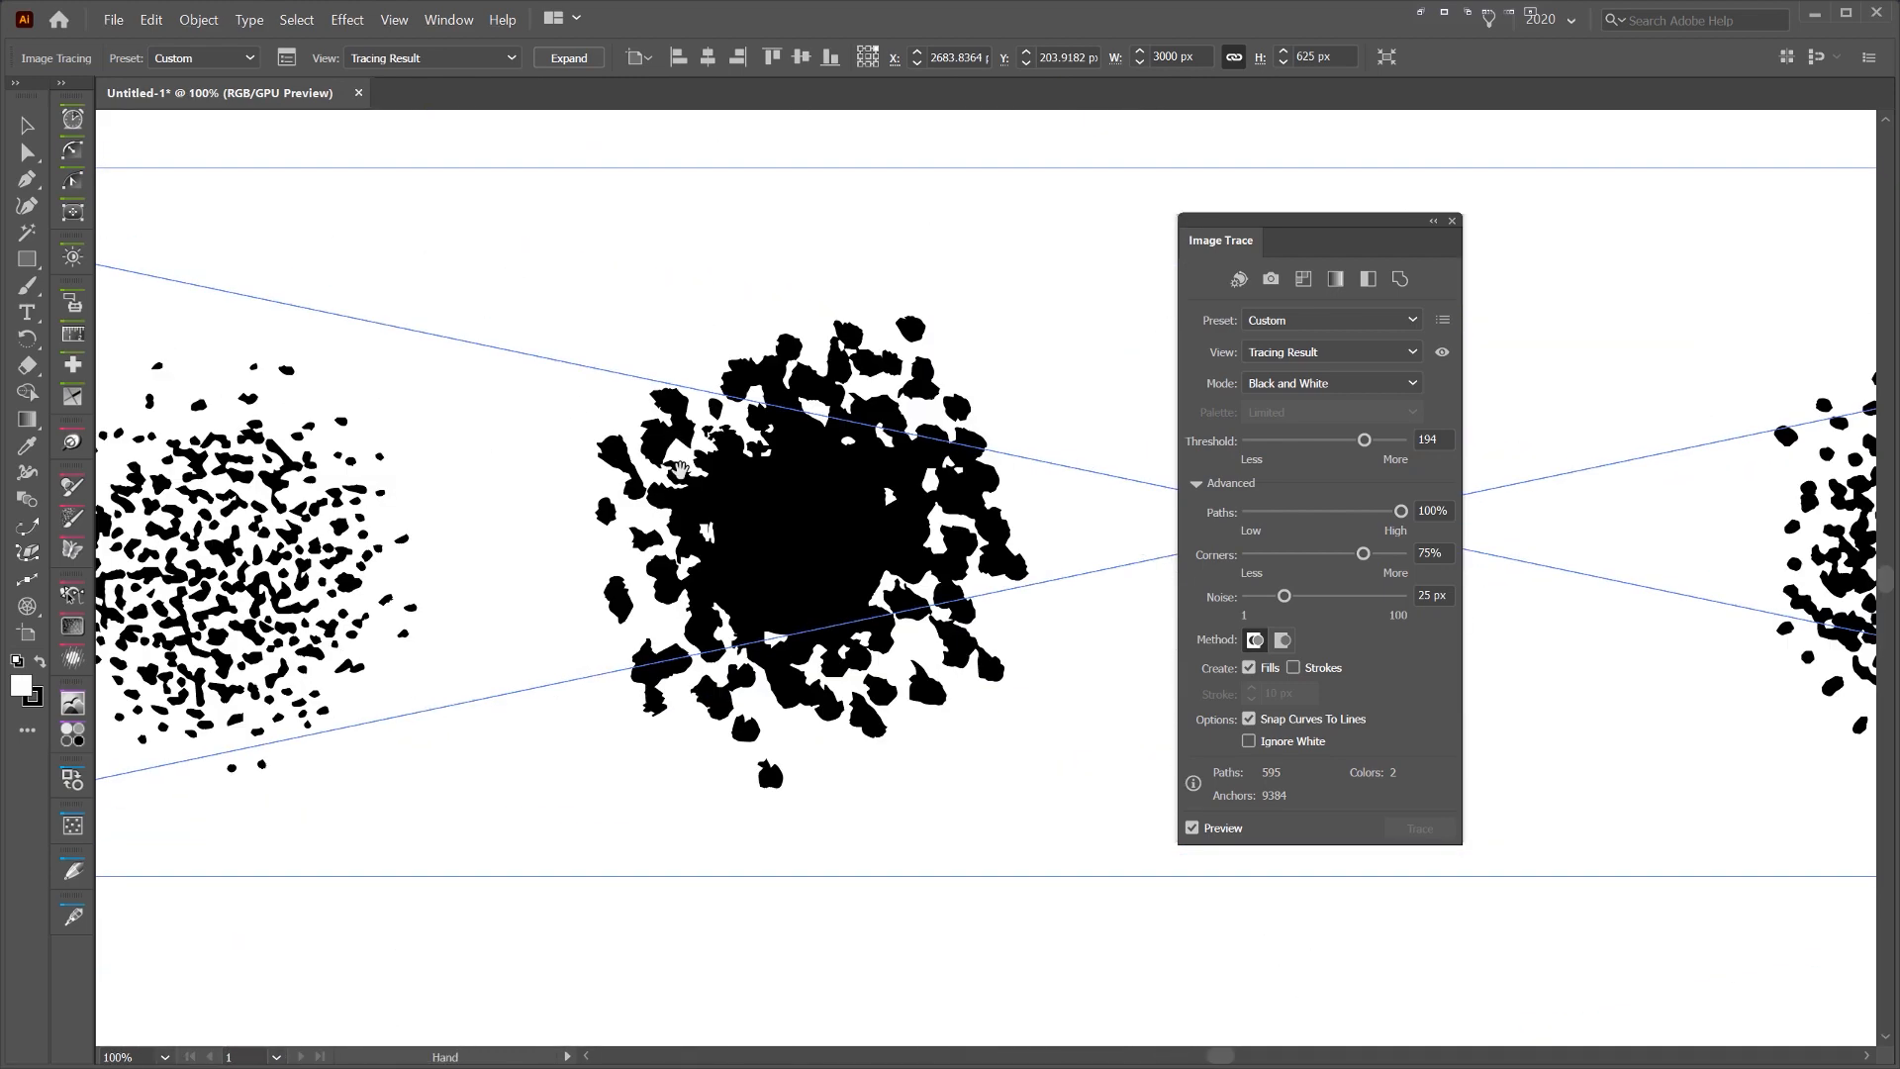
pyautogui.scroll(-4, 715, 432)
pyautogui.moveTo(940, 393); pyautogui.dragTo(330, 440)
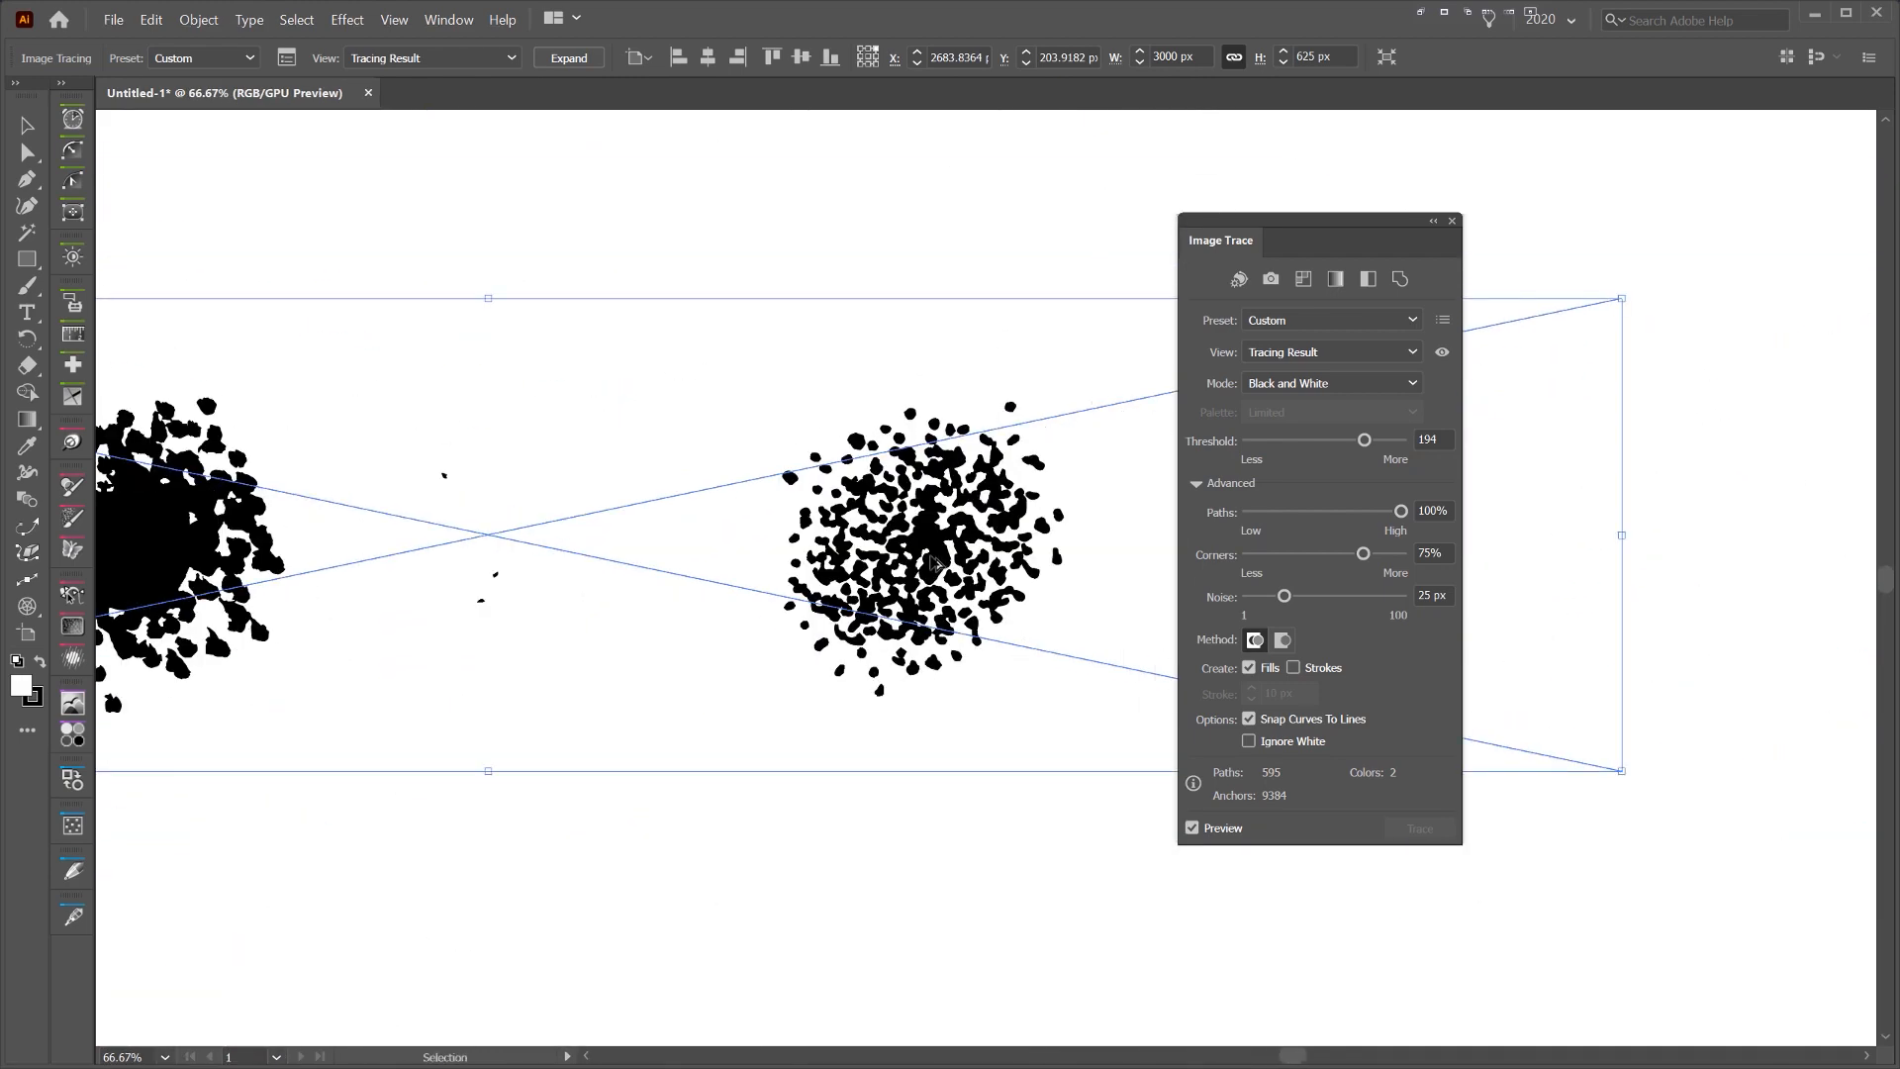
# - Set the trace's Paths value to 80%, checking against the first dab
pyautogui.moveTo(543, 516); pyautogui.dragTo(1262, 459)
pyautogui.scroll(2, 470, 465)
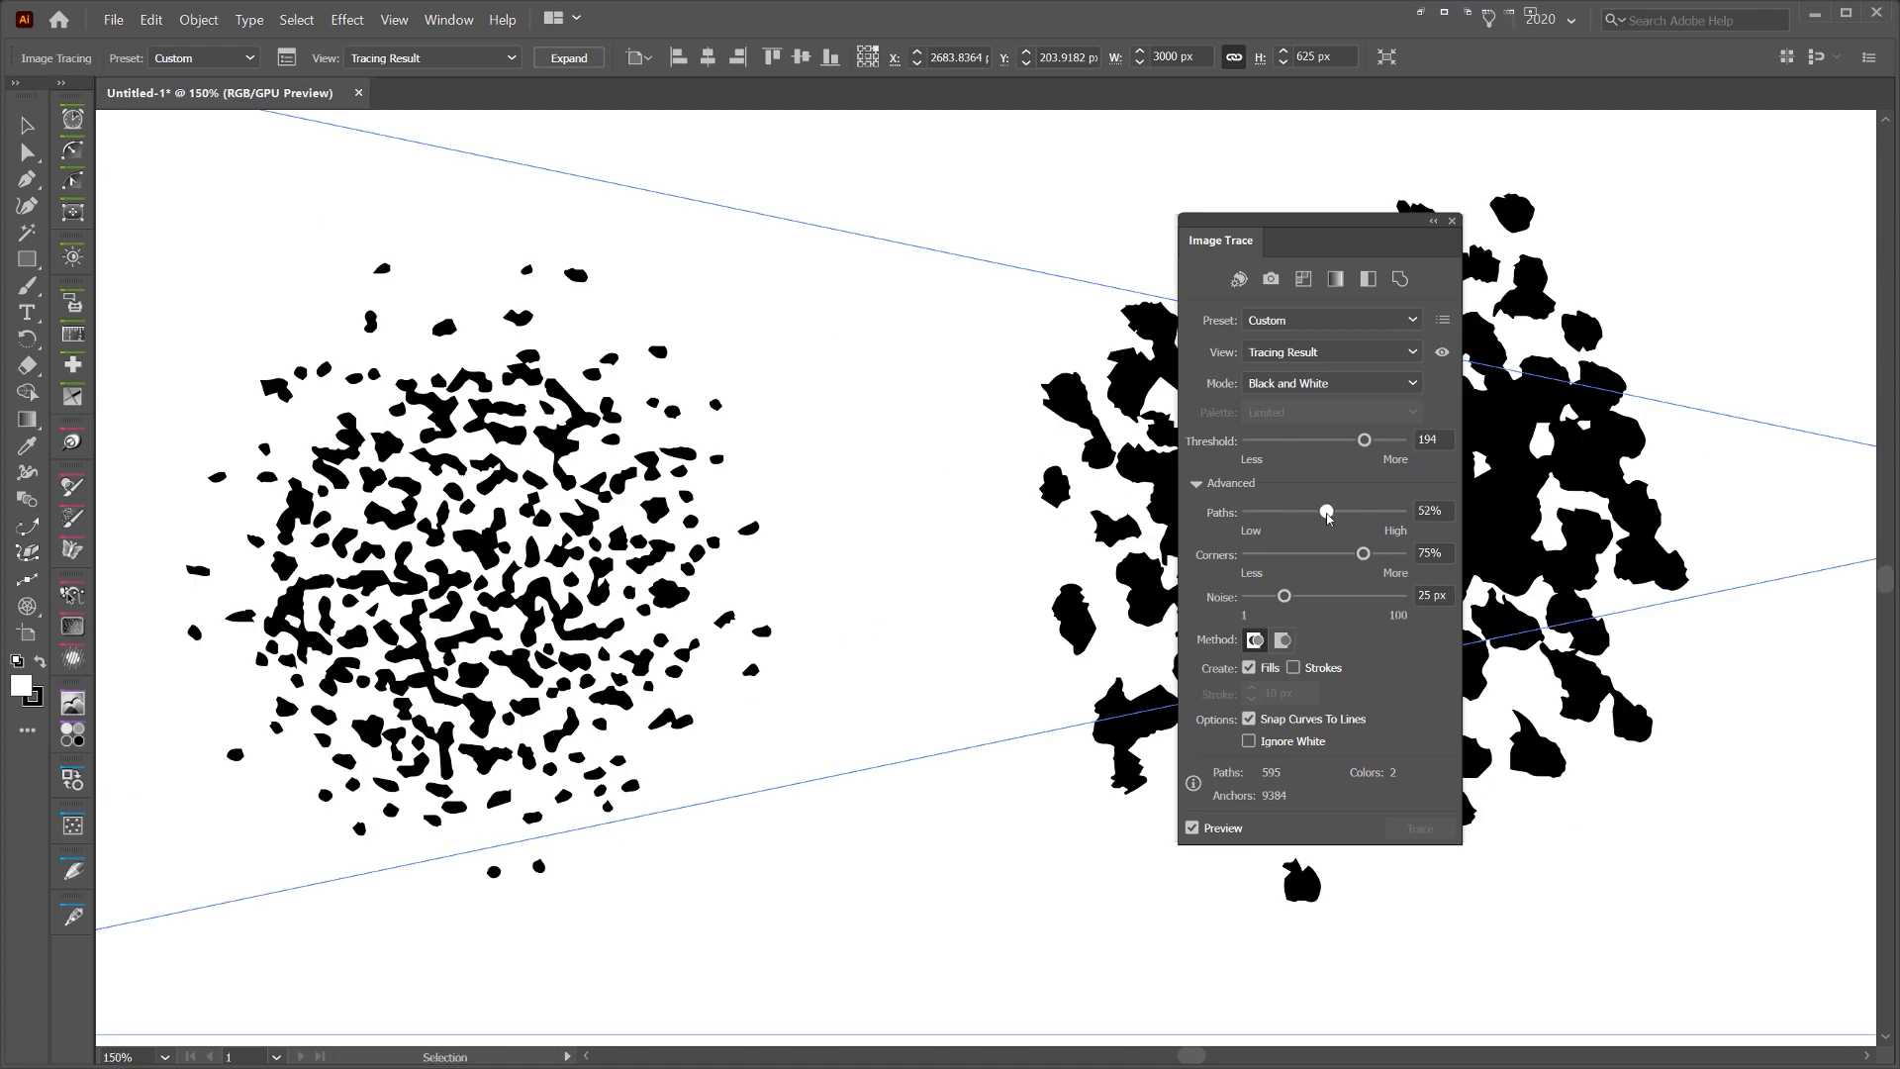
pyautogui.scroll(1, 408, 541)
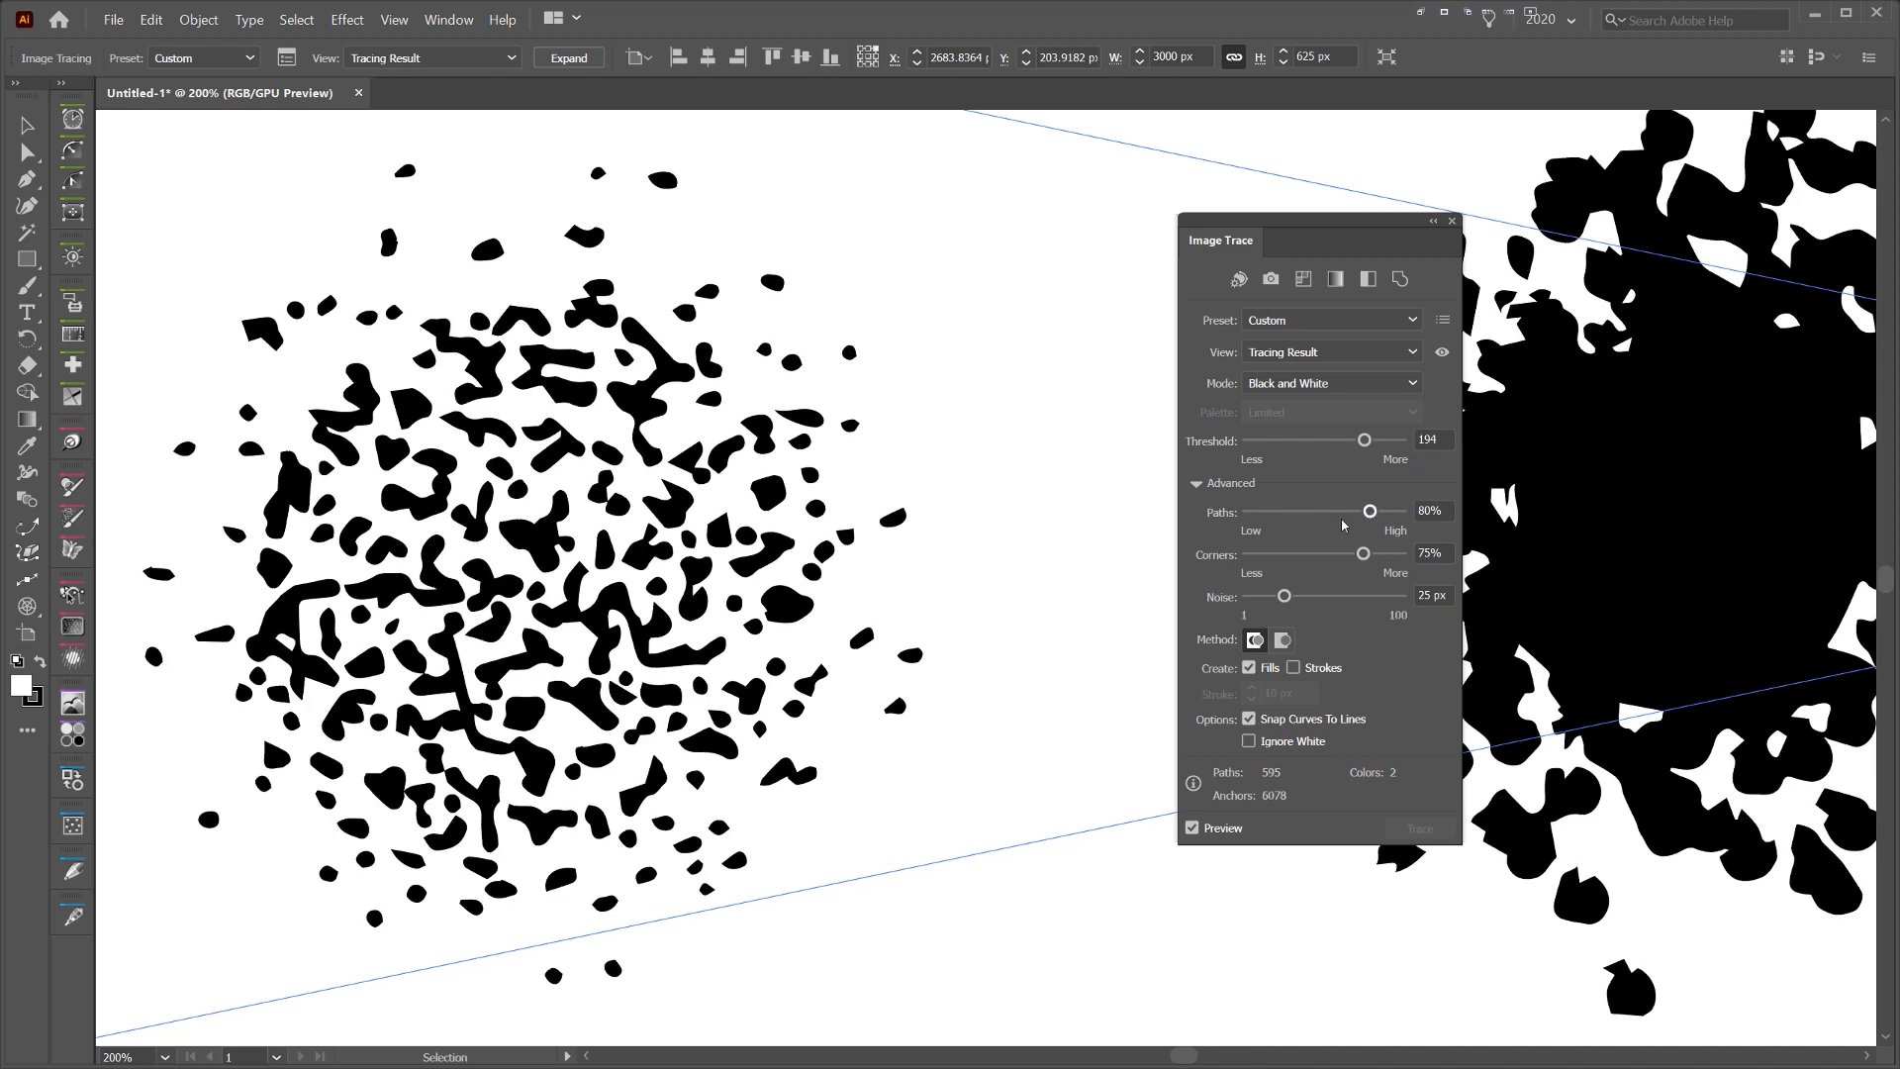
# - Compare the trace with Corners at 0% and 100%, then leave Corners at 0%
pyautogui.moveTo(1283, 564); pyautogui.dragTo(938, 513)
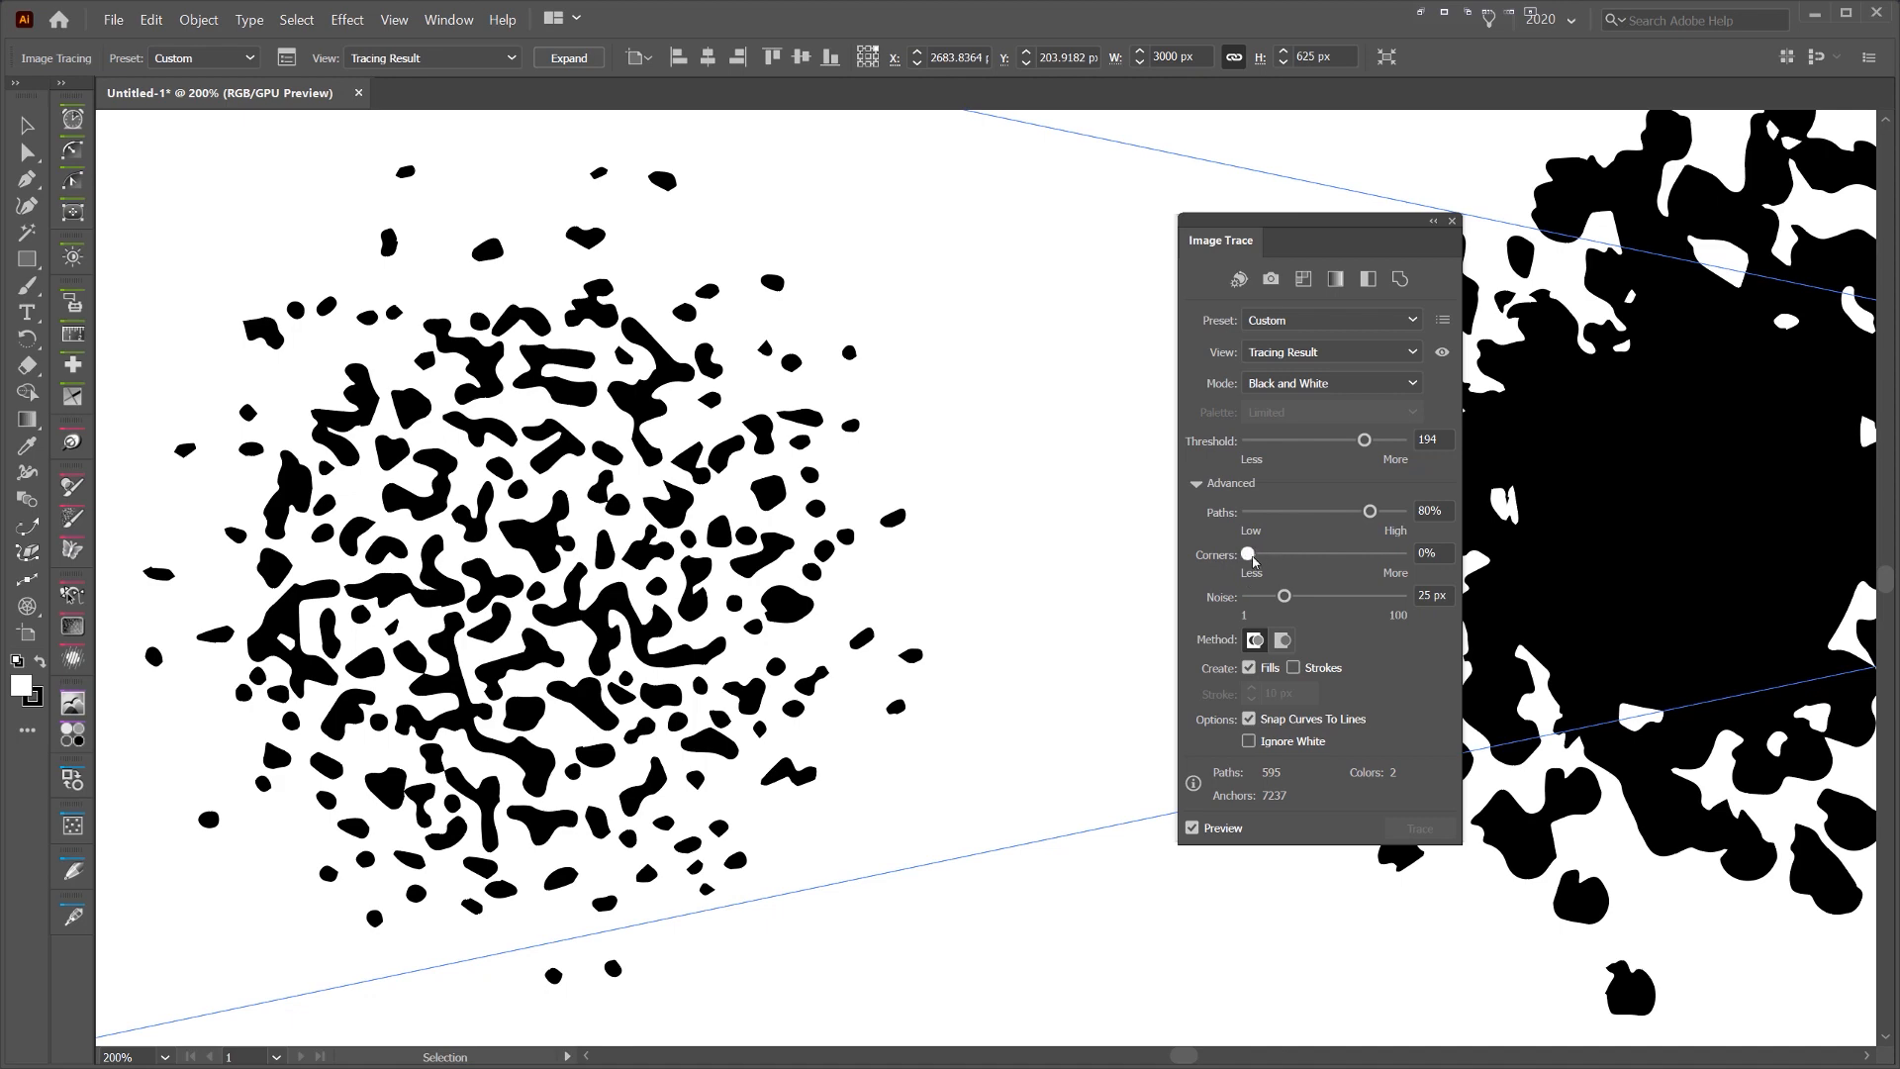
pyautogui.moveTo(1335, 567); pyautogui.dragTo(1409, 565)
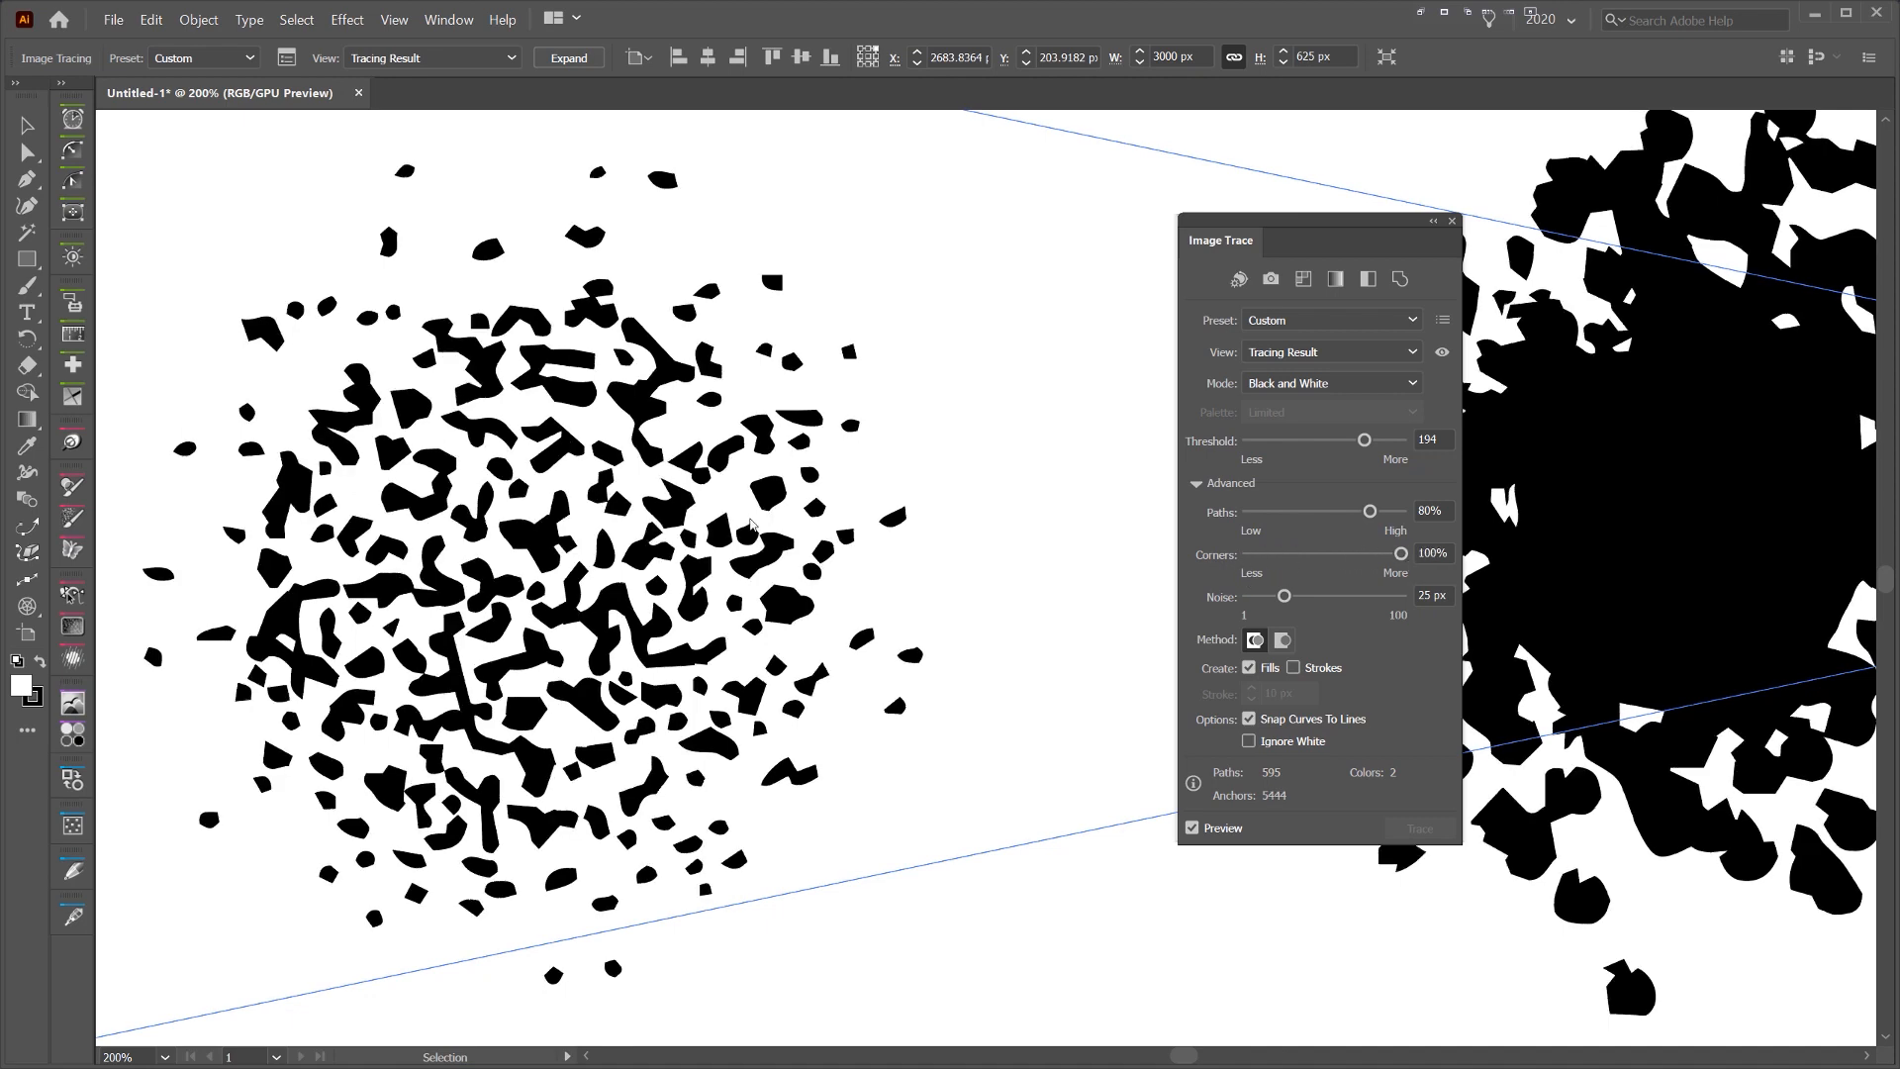
pyautogui.scroll(3, 587, 529)
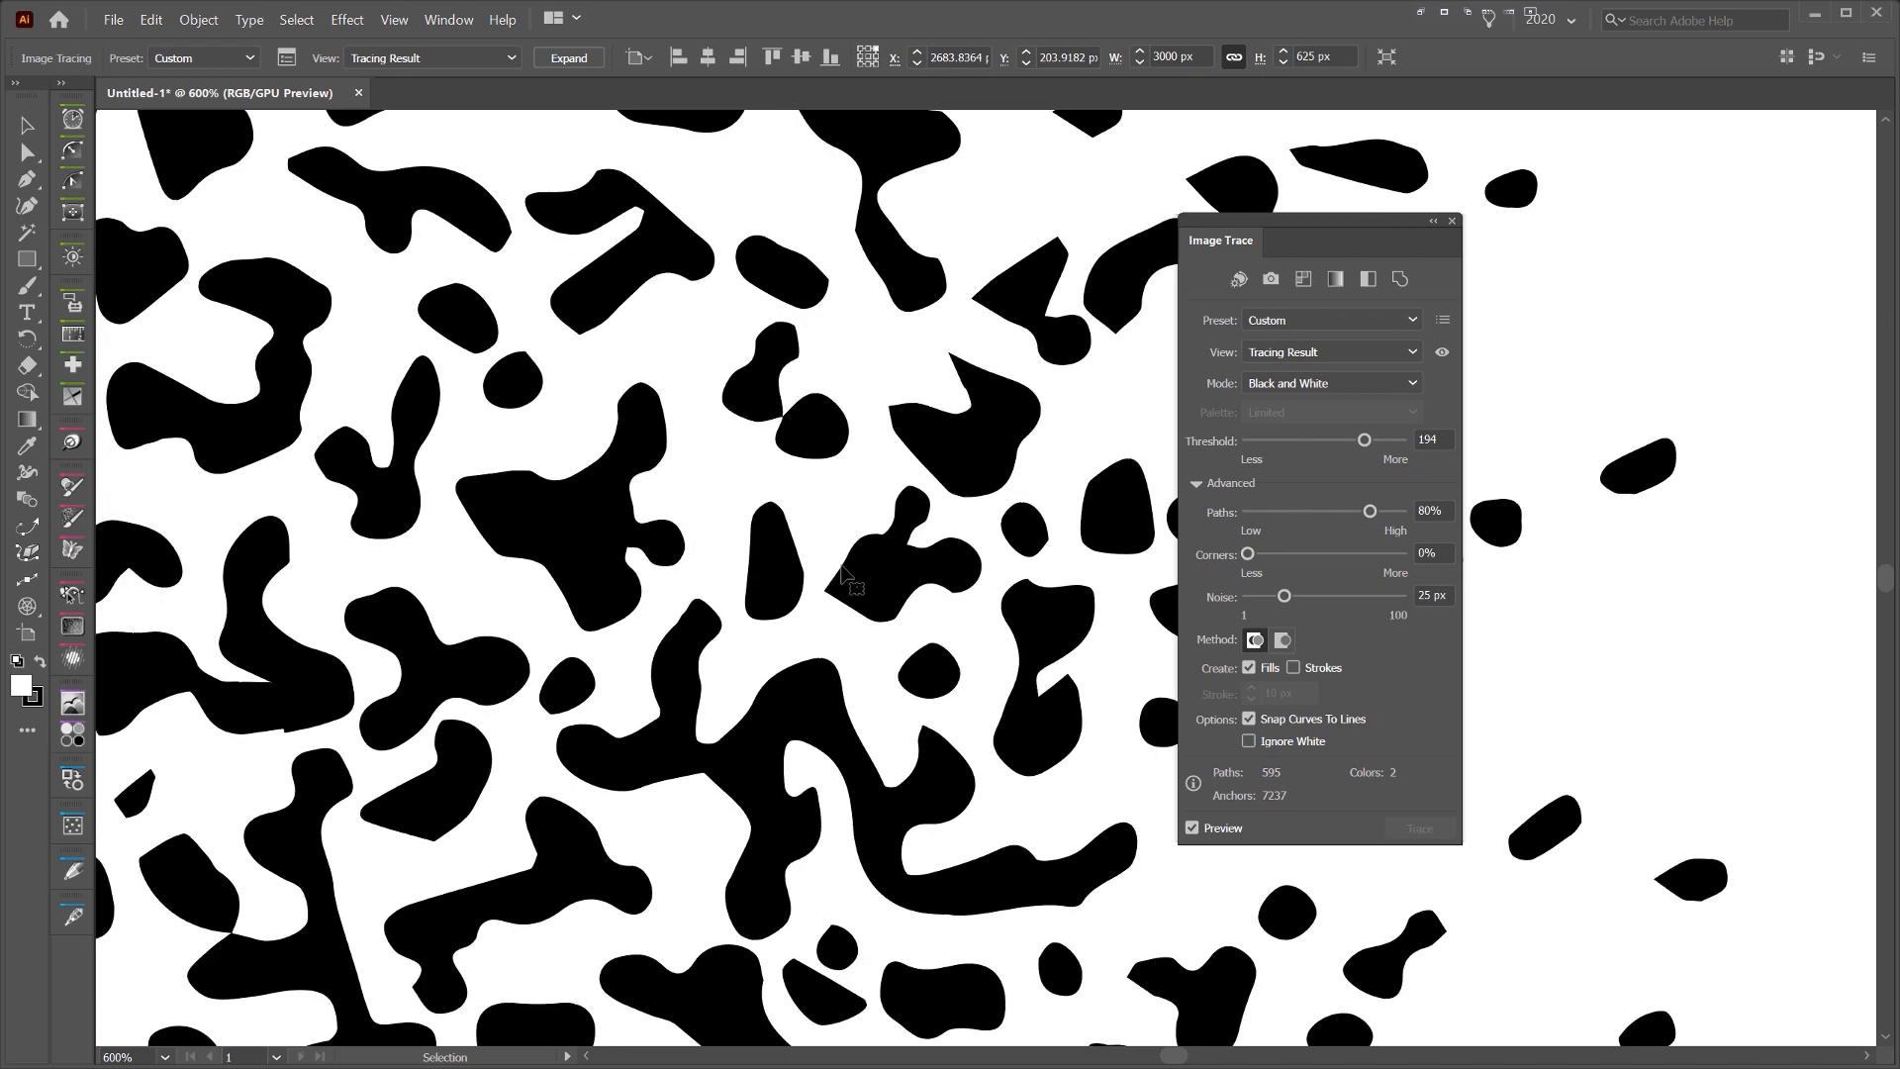
# - Set the trace's Noise to 1 px with the whole first dab in view
pyautogui.scroll(-5, 851, 572)
pyautogui.scroll(2, 852, 569)
pyautogui.moveTo(840, 517); pyautogui.dragTo(896, 428)
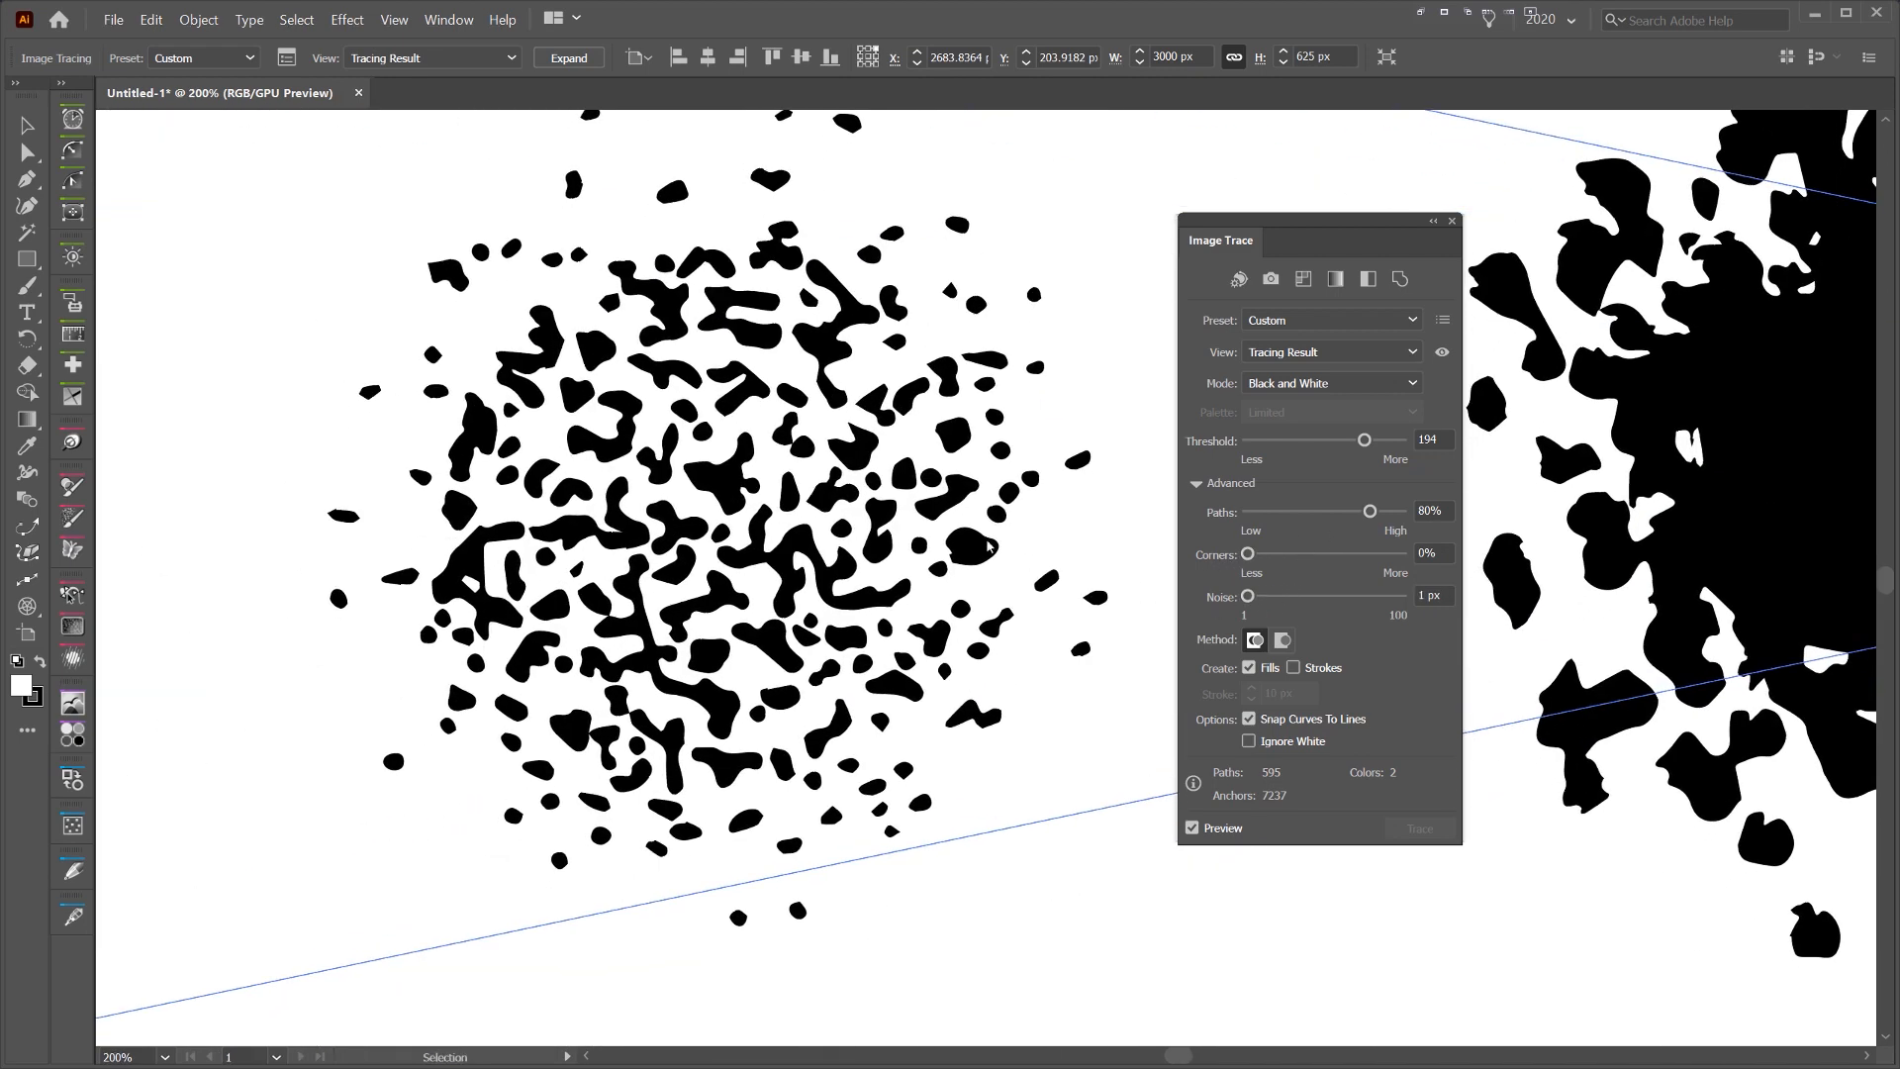
# - Compare the trace with Noise at 100 px and at 1 px across the row of dabs
pyautogui.scroll(-2, 747, 468)
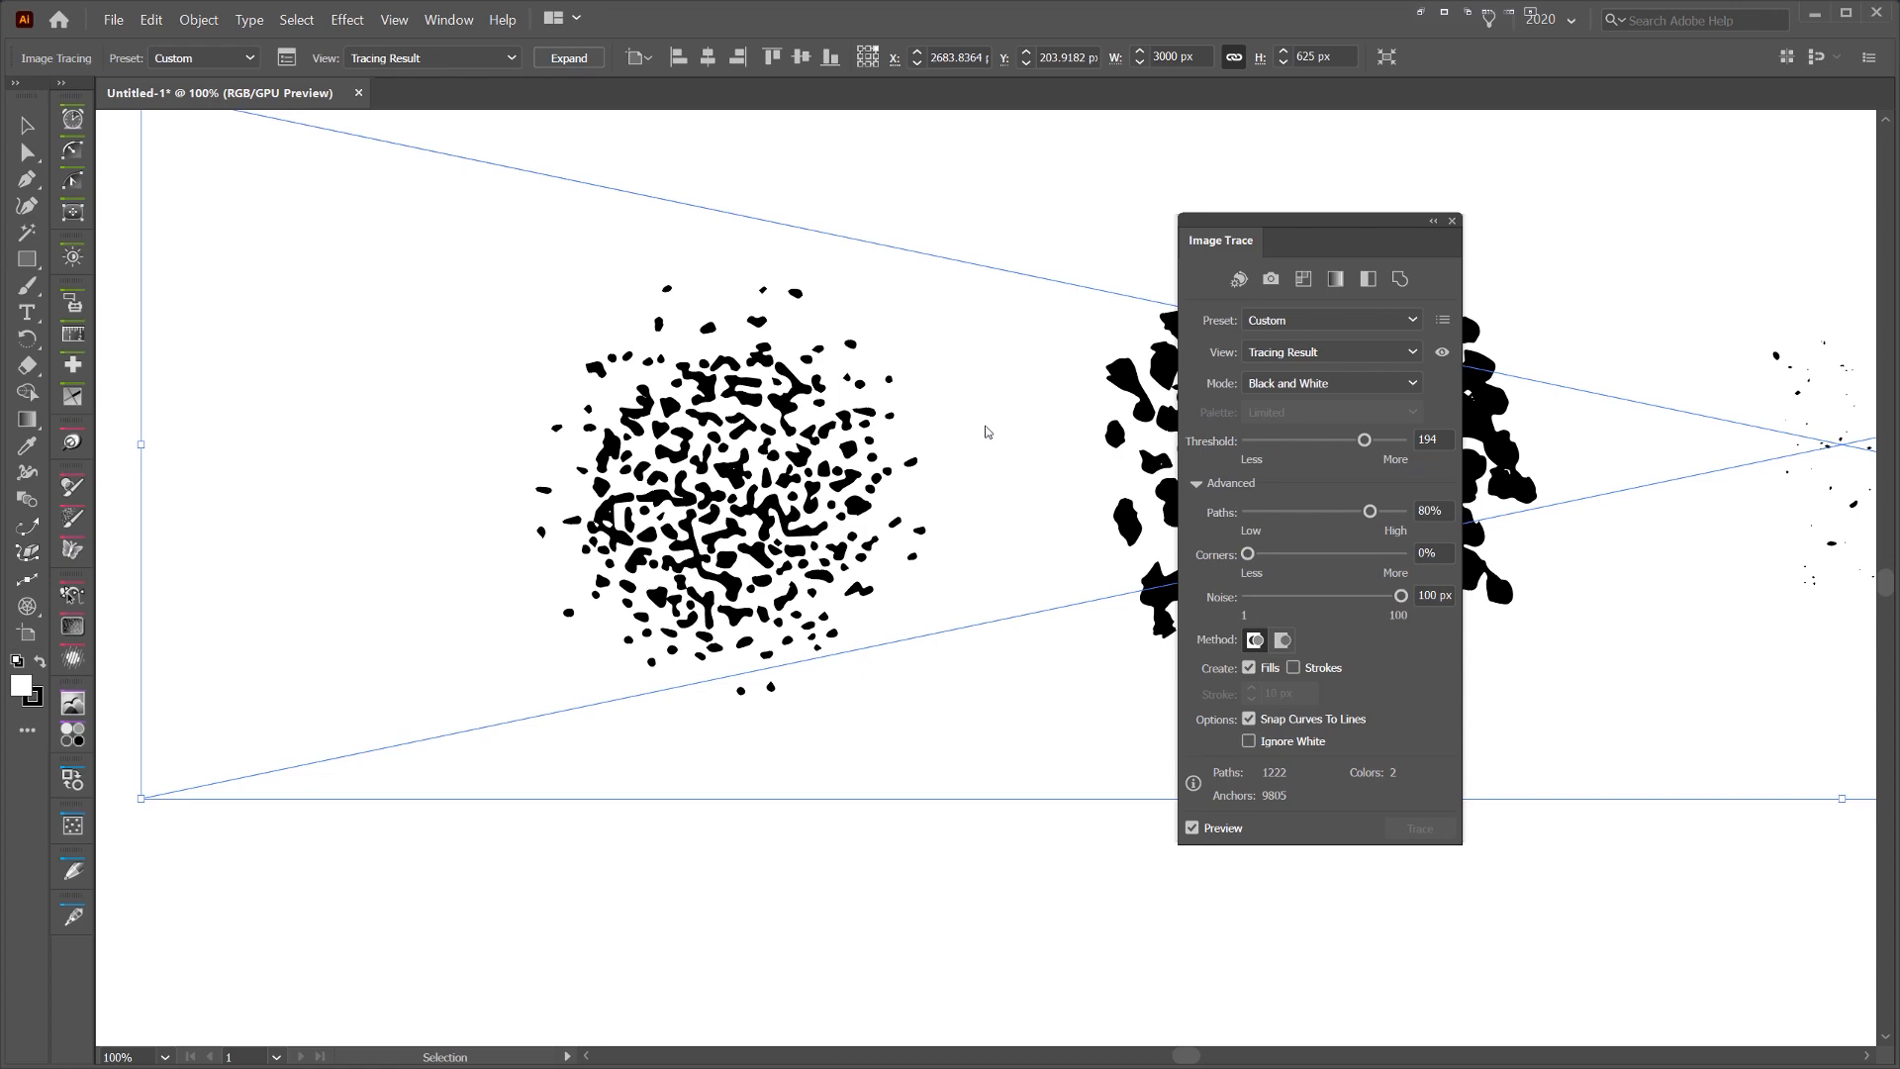
pyautogui.scroll(-2, 775, 474)
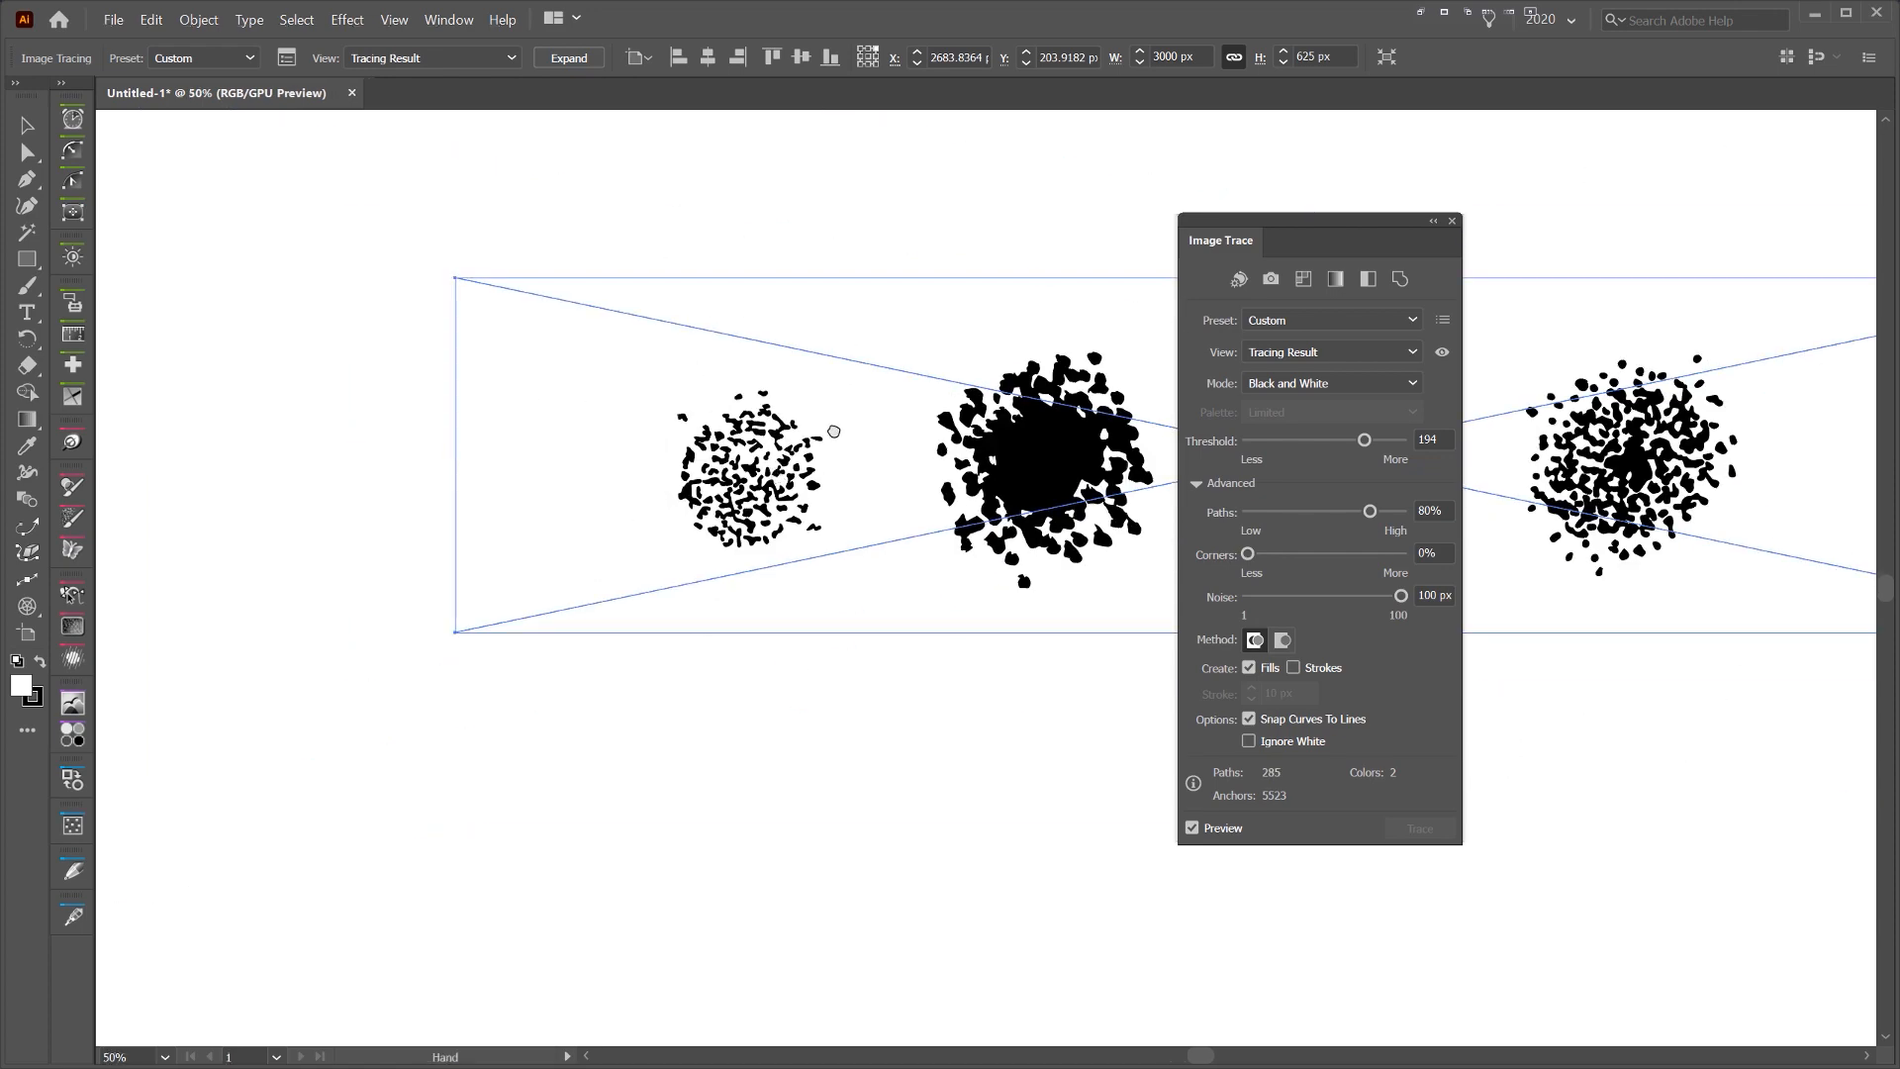
pyautogui.moveTo(831, 428); pyautogui.dragTo(381, 464)
pyautogui.moveTo(949, 424)
pyautogui.mouseDown()
pyautogui.moveTo(582, 466)
pyautogui.moveTo(1344, 400)
pyautogui.mouseUp()
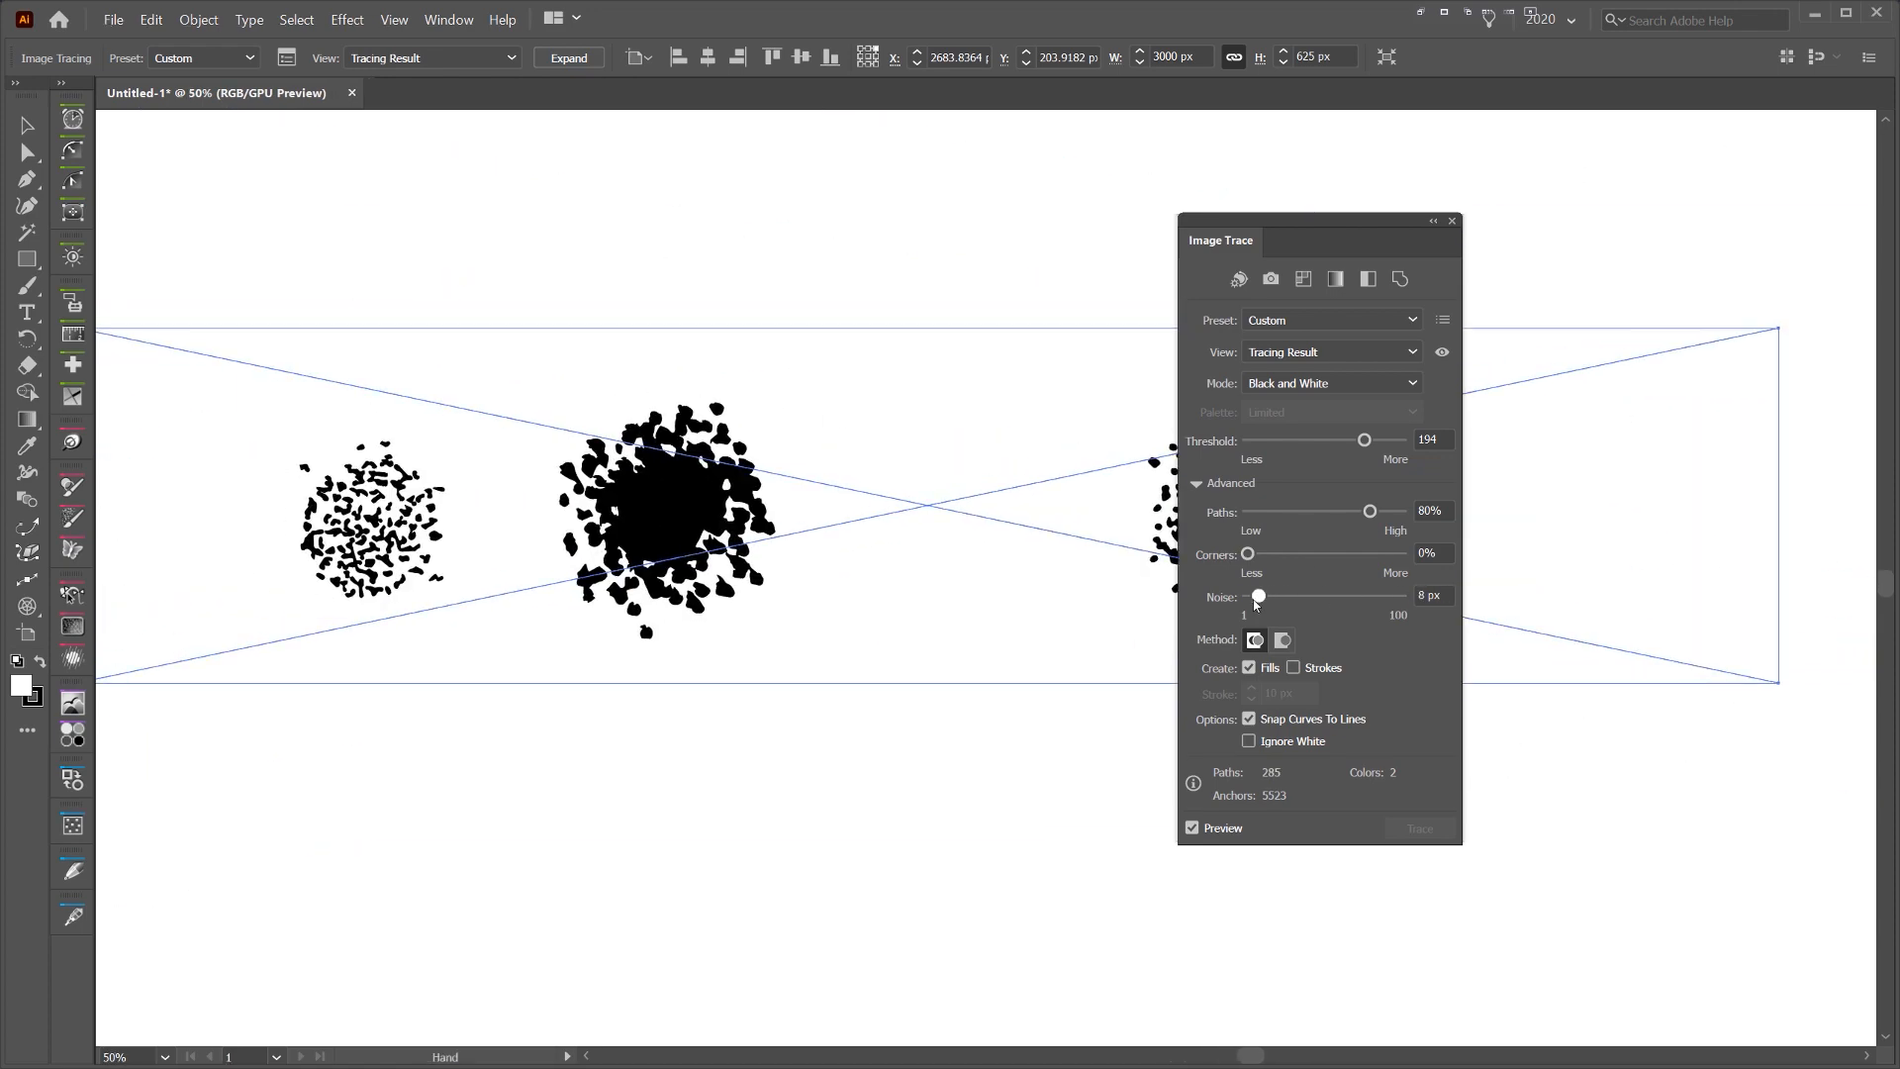
pyautogui.moveTo(1257, 604); pyautogui.dragTo(1246, 604)
pyautogui.moveTo(923, 474); pyautogui.dragTo(787, 480)
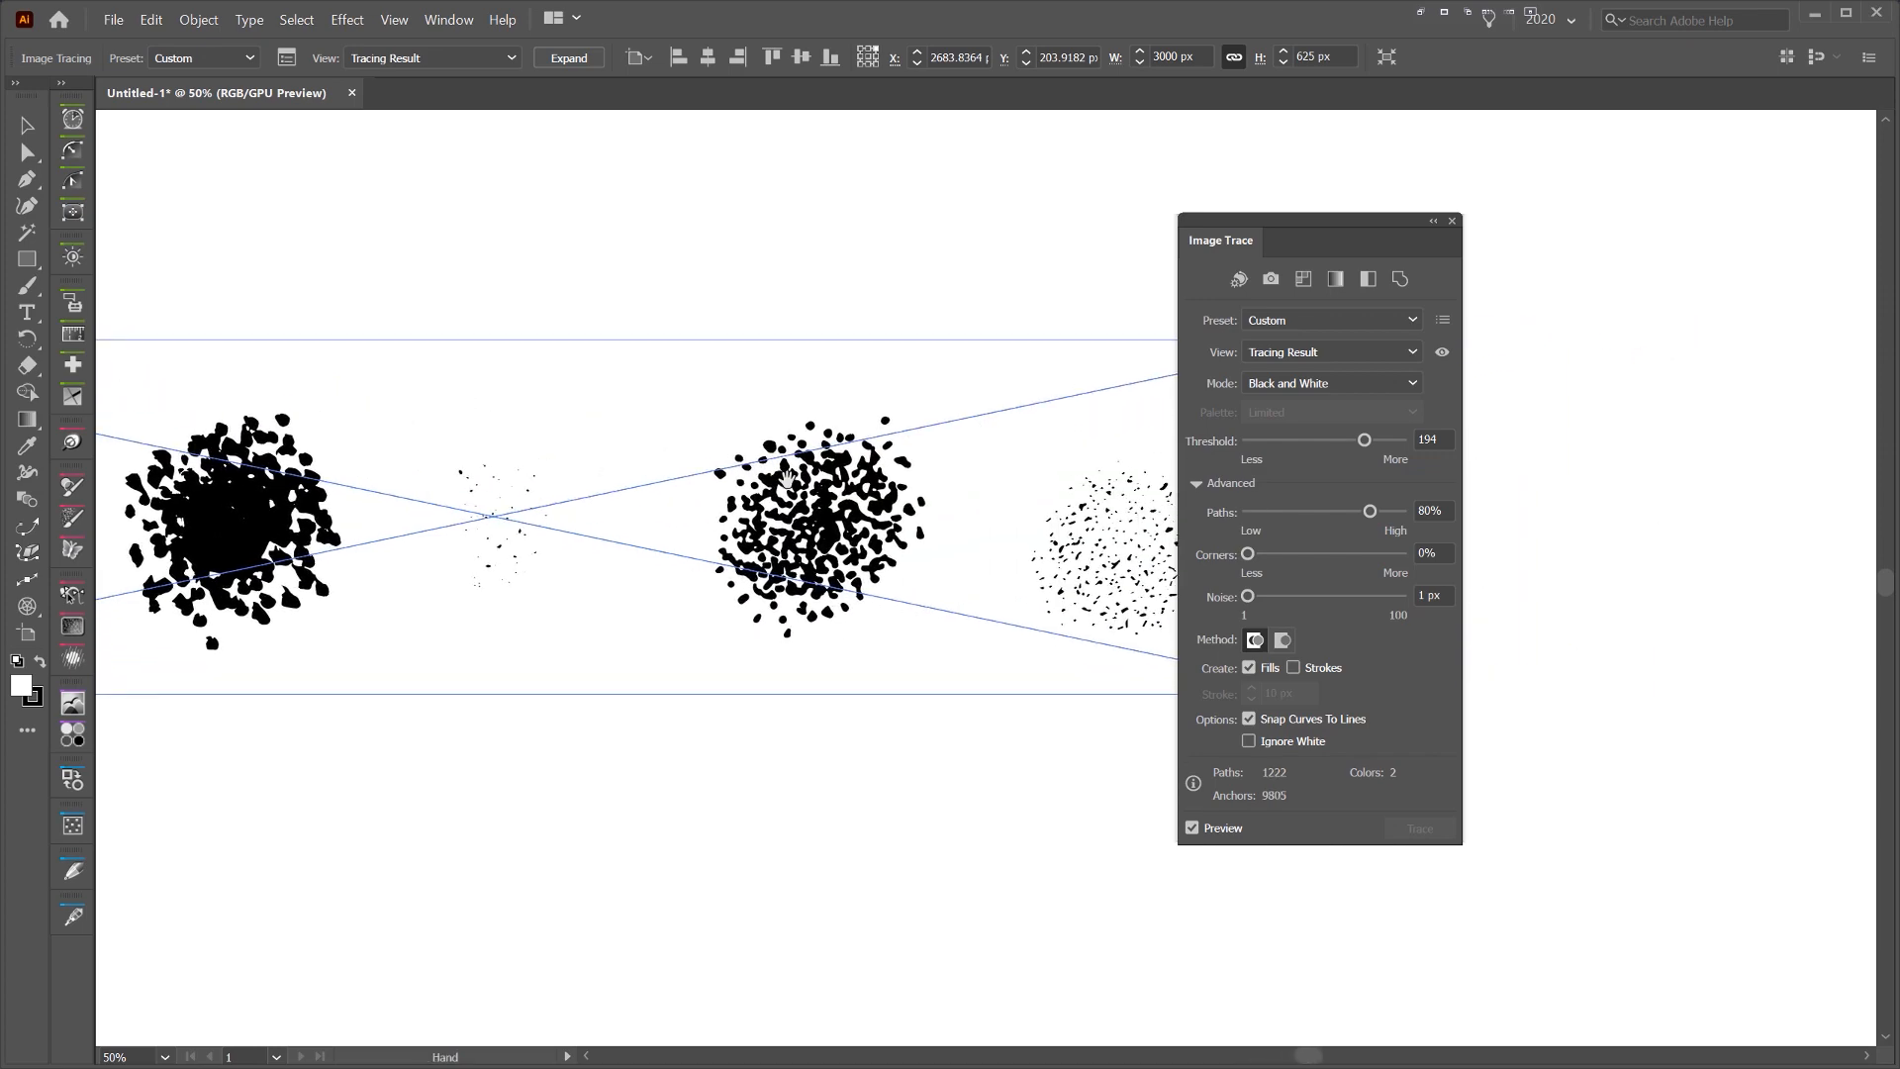
# - Set the trace's Noise to 4 px, checking the result across all five dabs
pyautogui.scroll(2, 797, 525)
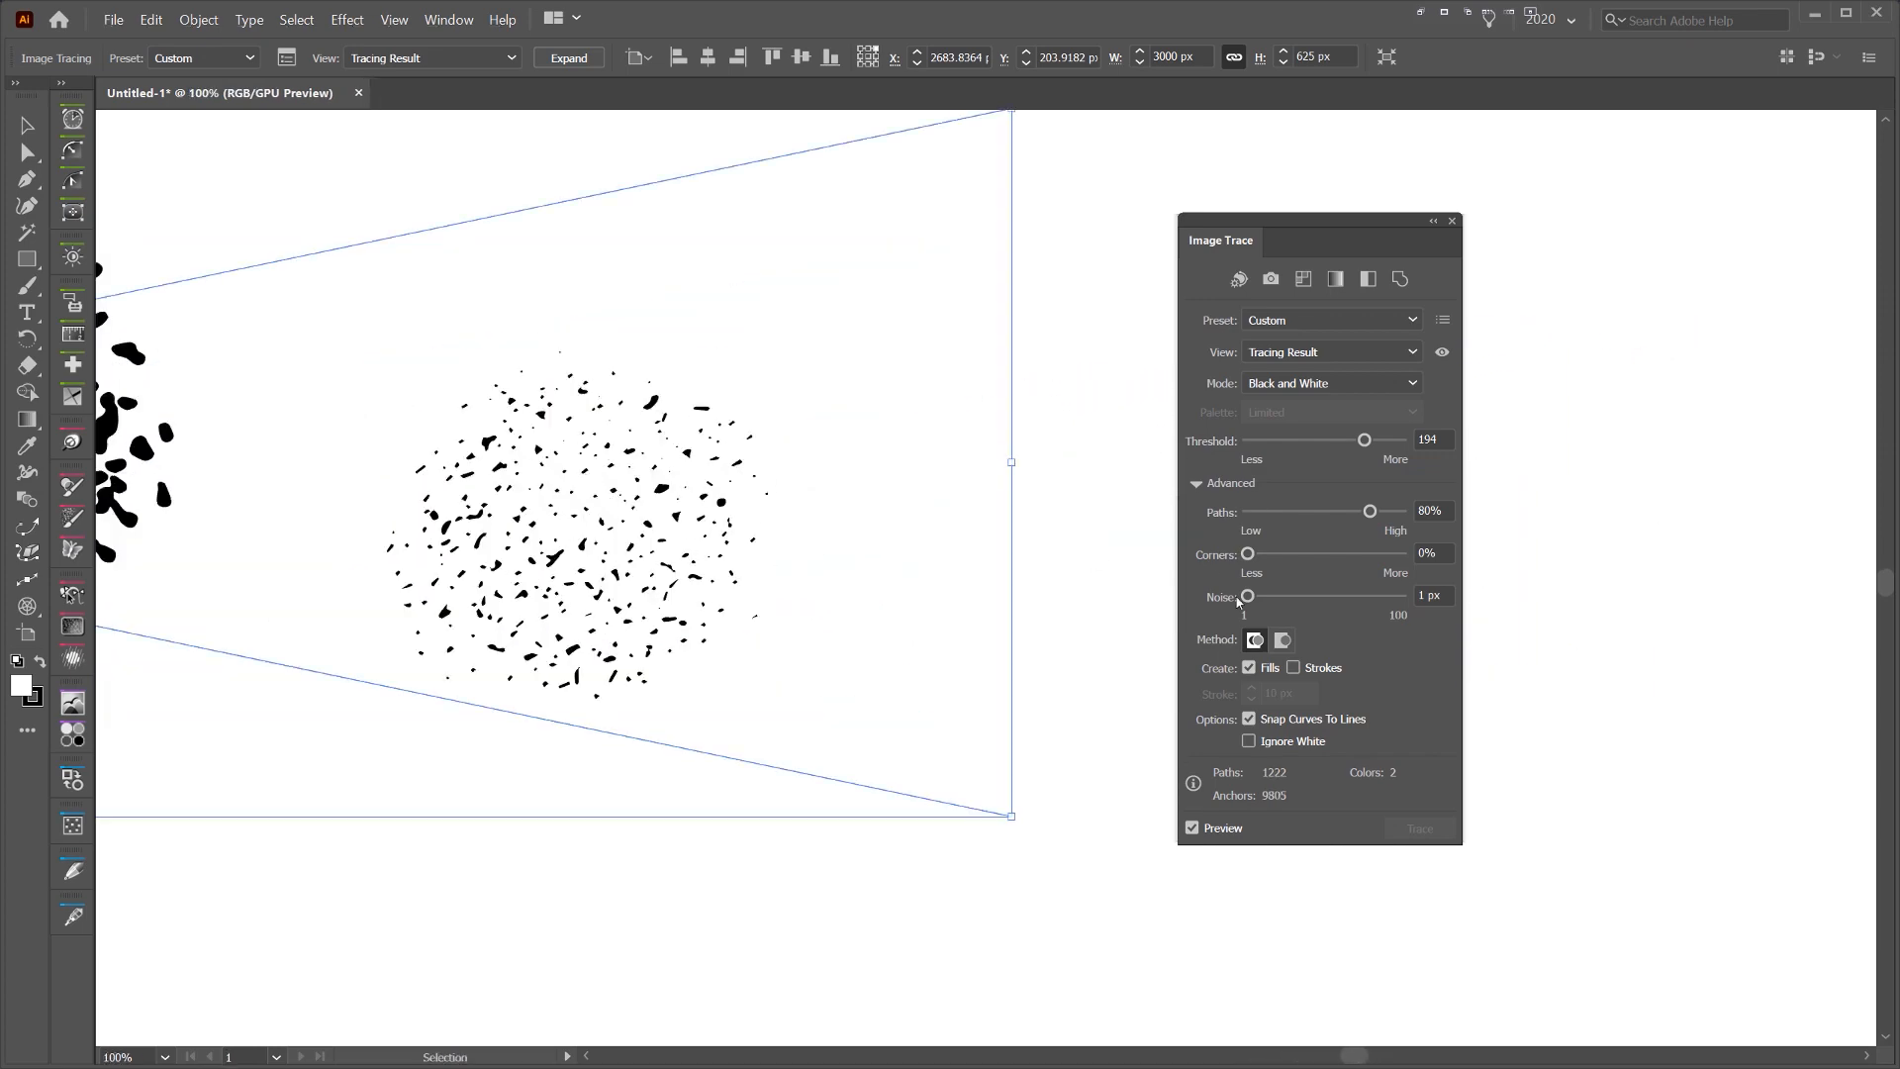
pyautogui.scroll(-3, 763, 574)
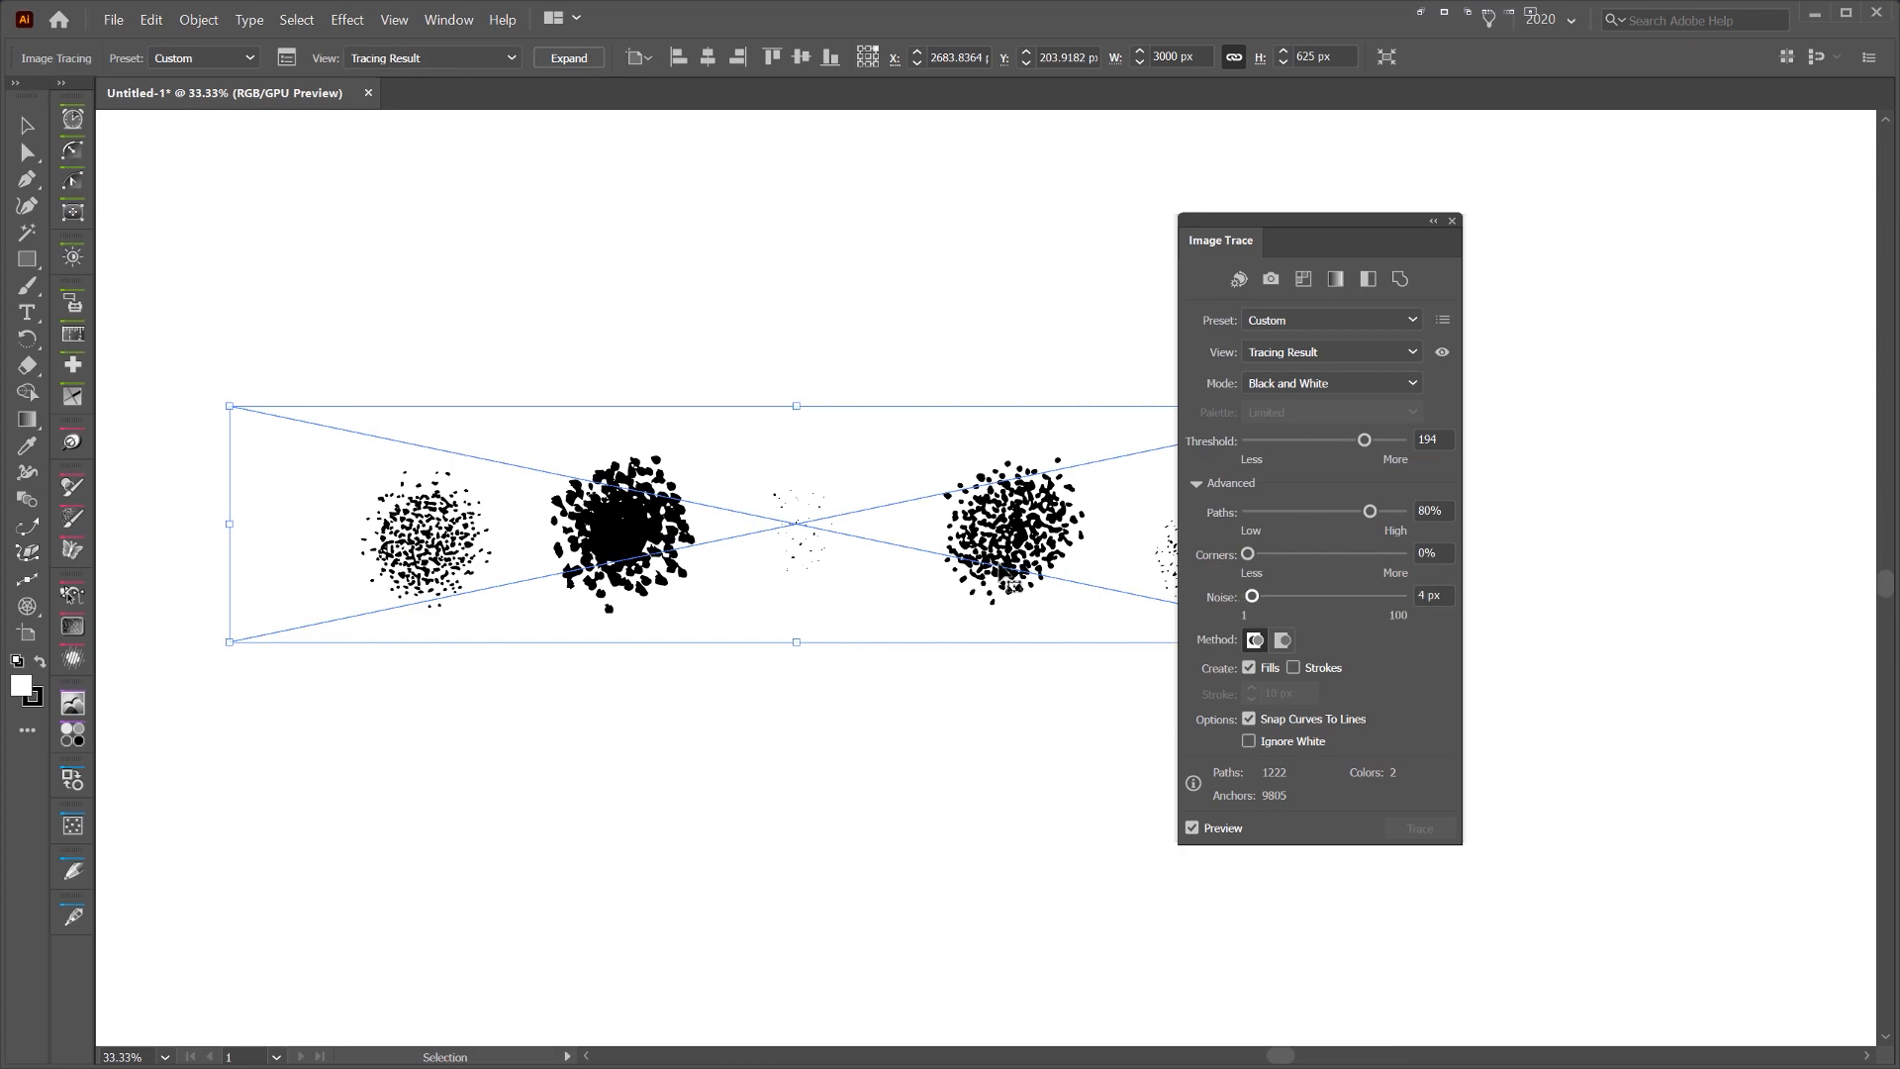
pyautogui.moveTo(1034, 571); pyautogui.dragTo(904, 581)
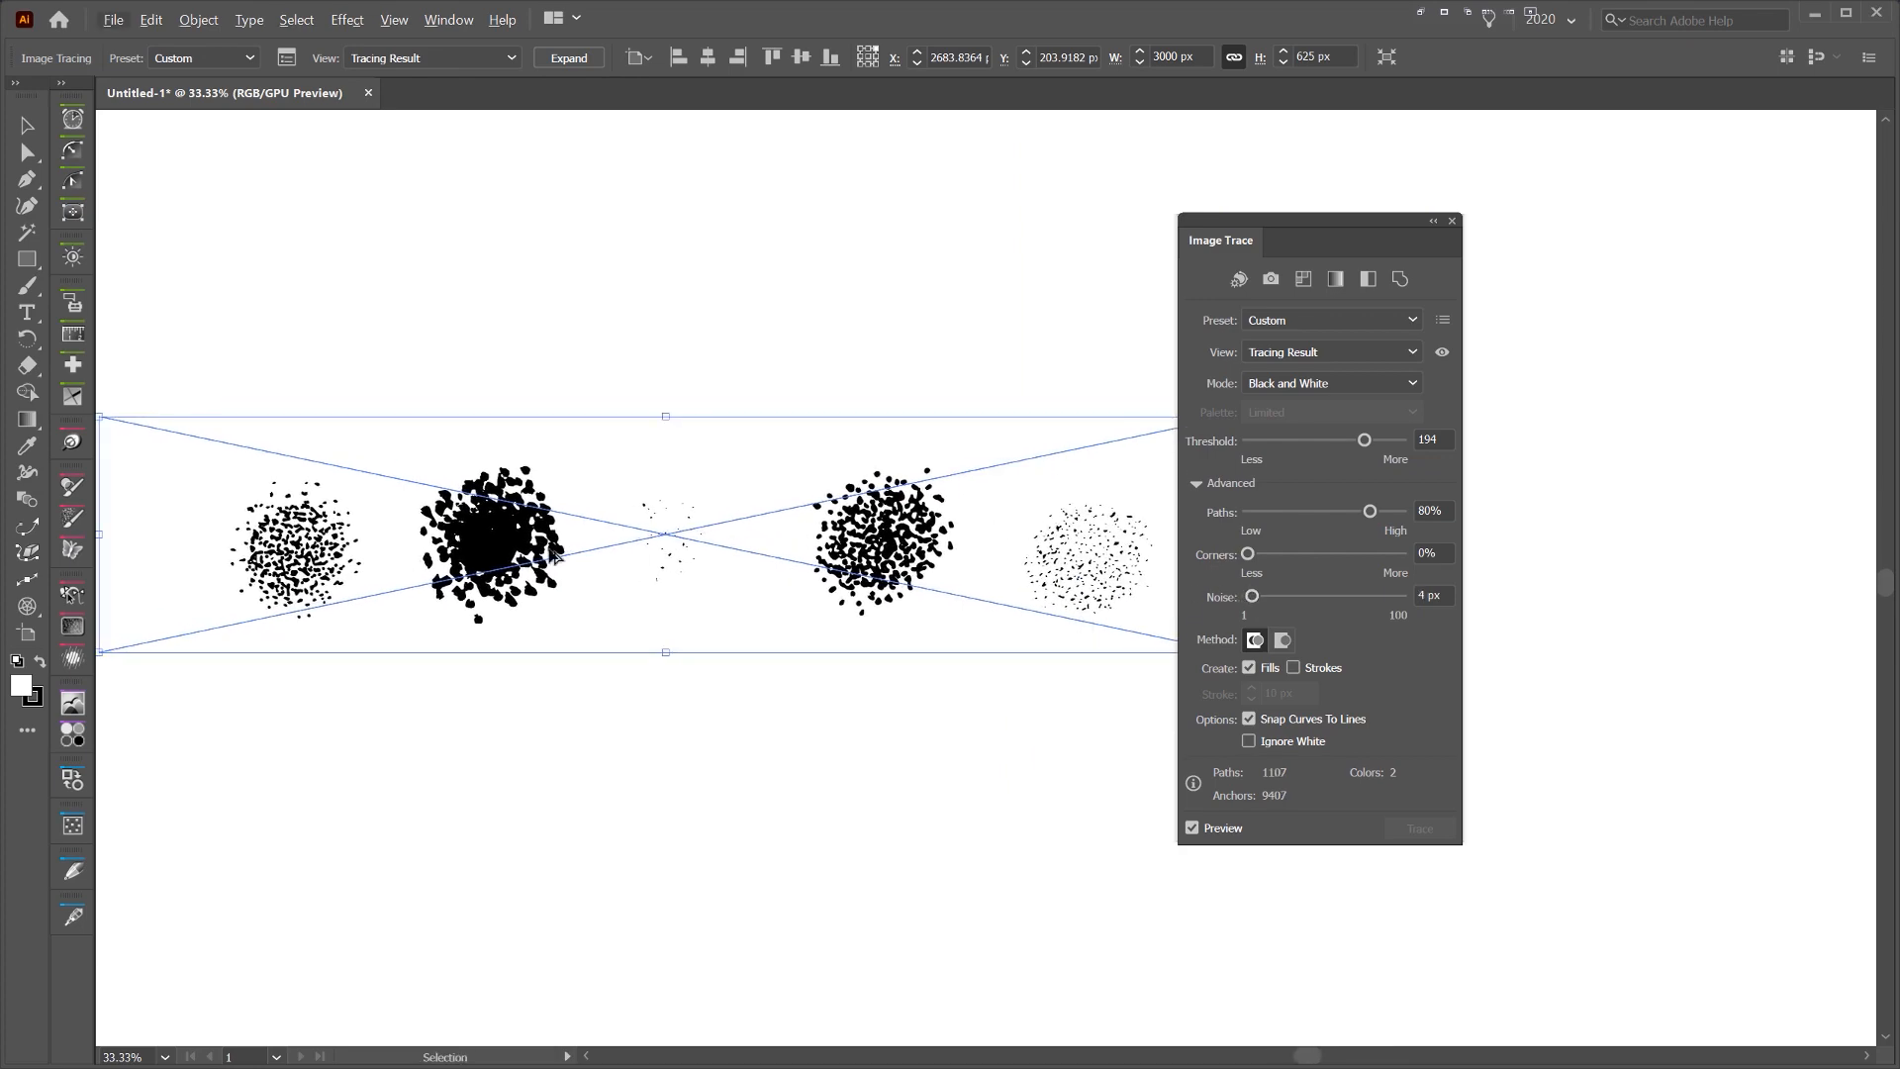
pyautogui.scroll(2, 556, 557)
pyautogui.moveTo(680, 514); pyautogui.dragTo(967, 449)
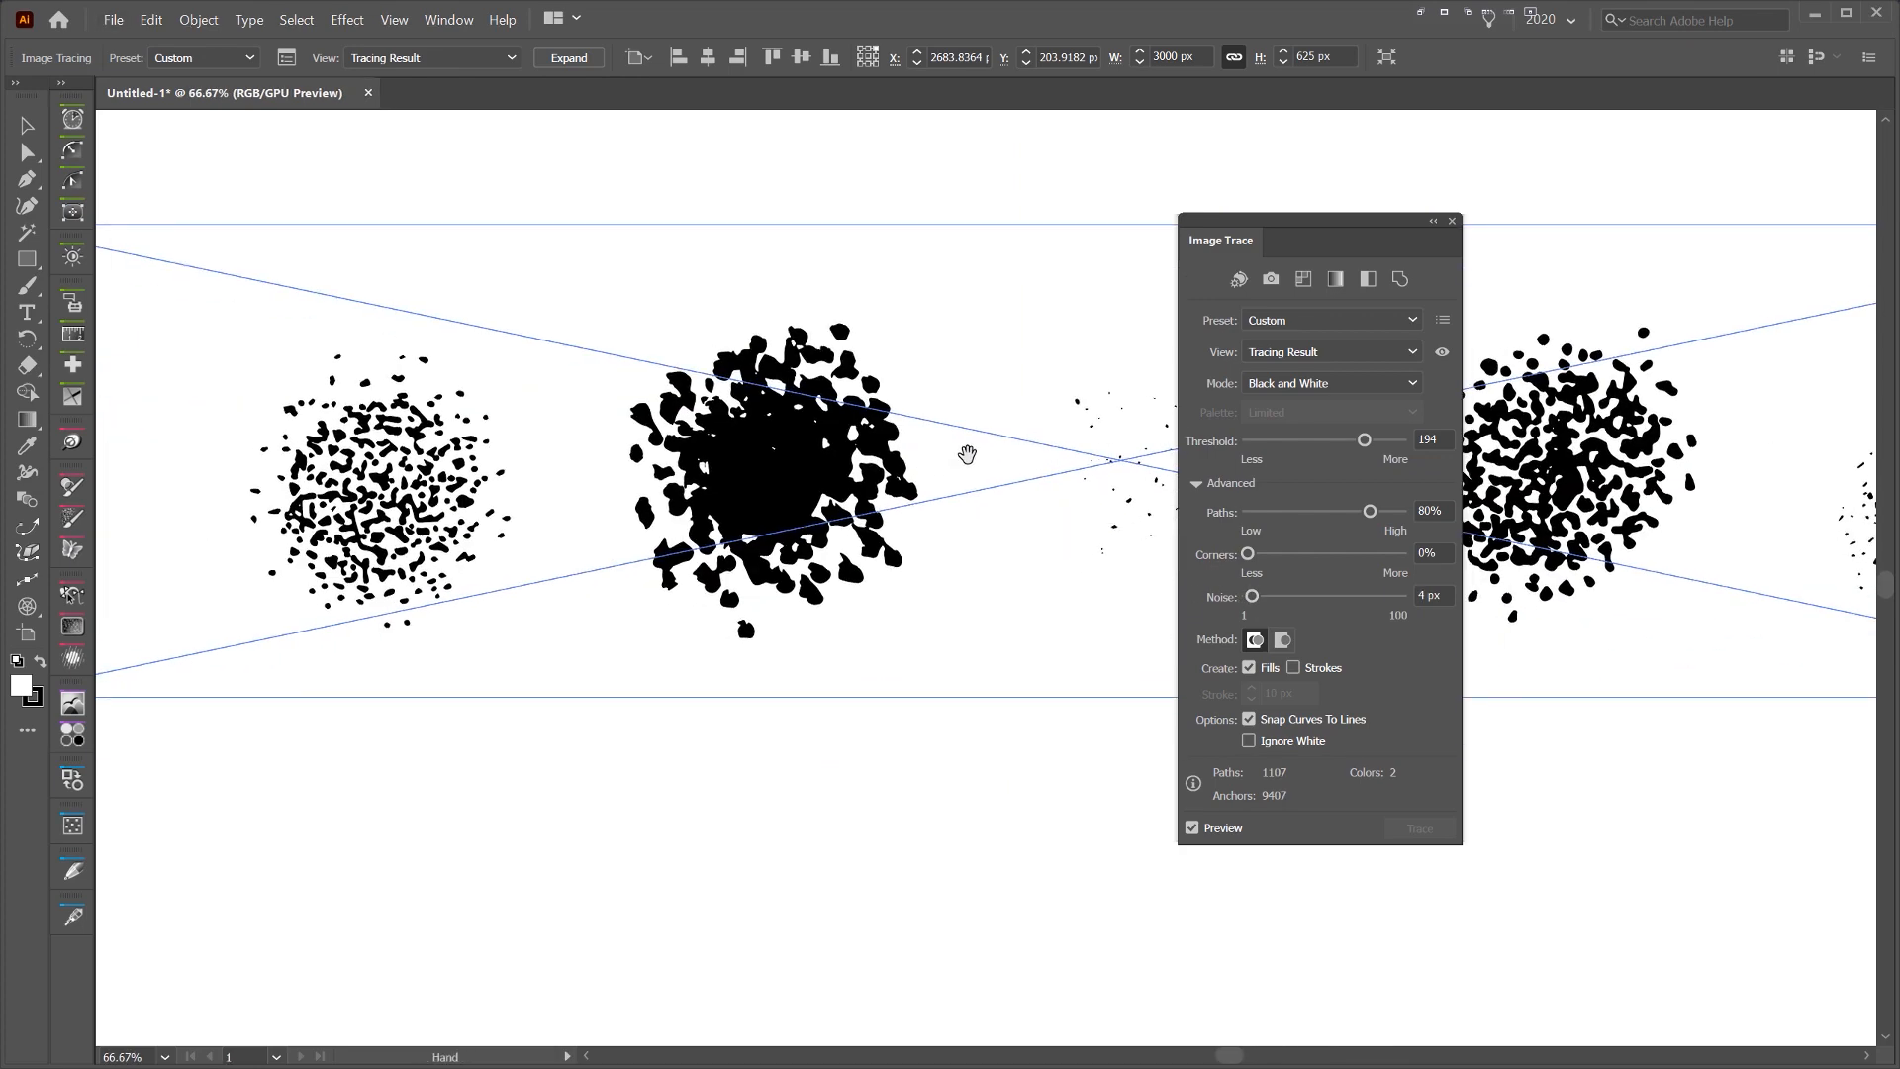
# - Try a trace Threshold of 216, then reduce it to 185 while comparing the dabs
pyautogui.click(1427, 439)
pyautogui.press('Tab')
pyautogui.press('Tab')
pyautogui.press('Tab')
pyautogui.moveTo(1369, 443); pyautogui.dragTo(1354, 446)
pyautogui.click(1386, 439)
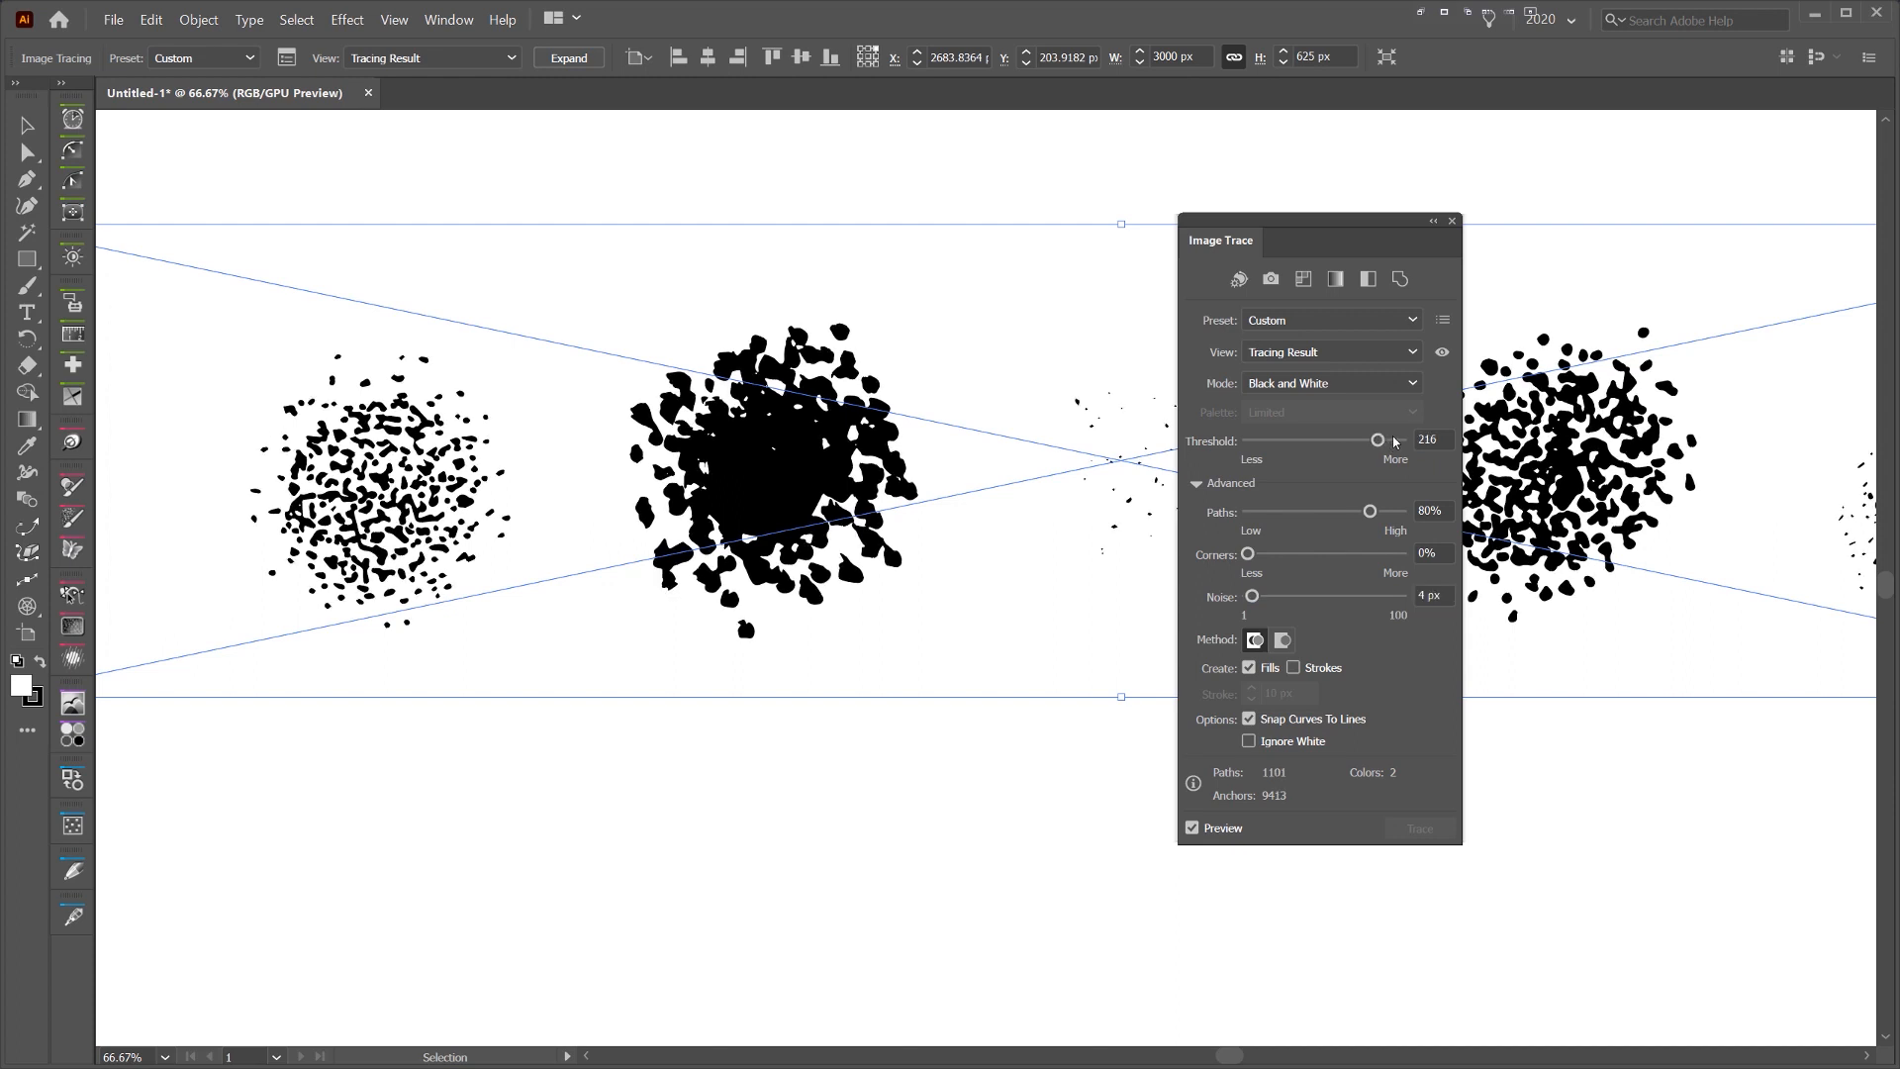
pyautogui.click(1312, 440)
pyautogui.scroll(1, 199, 445)
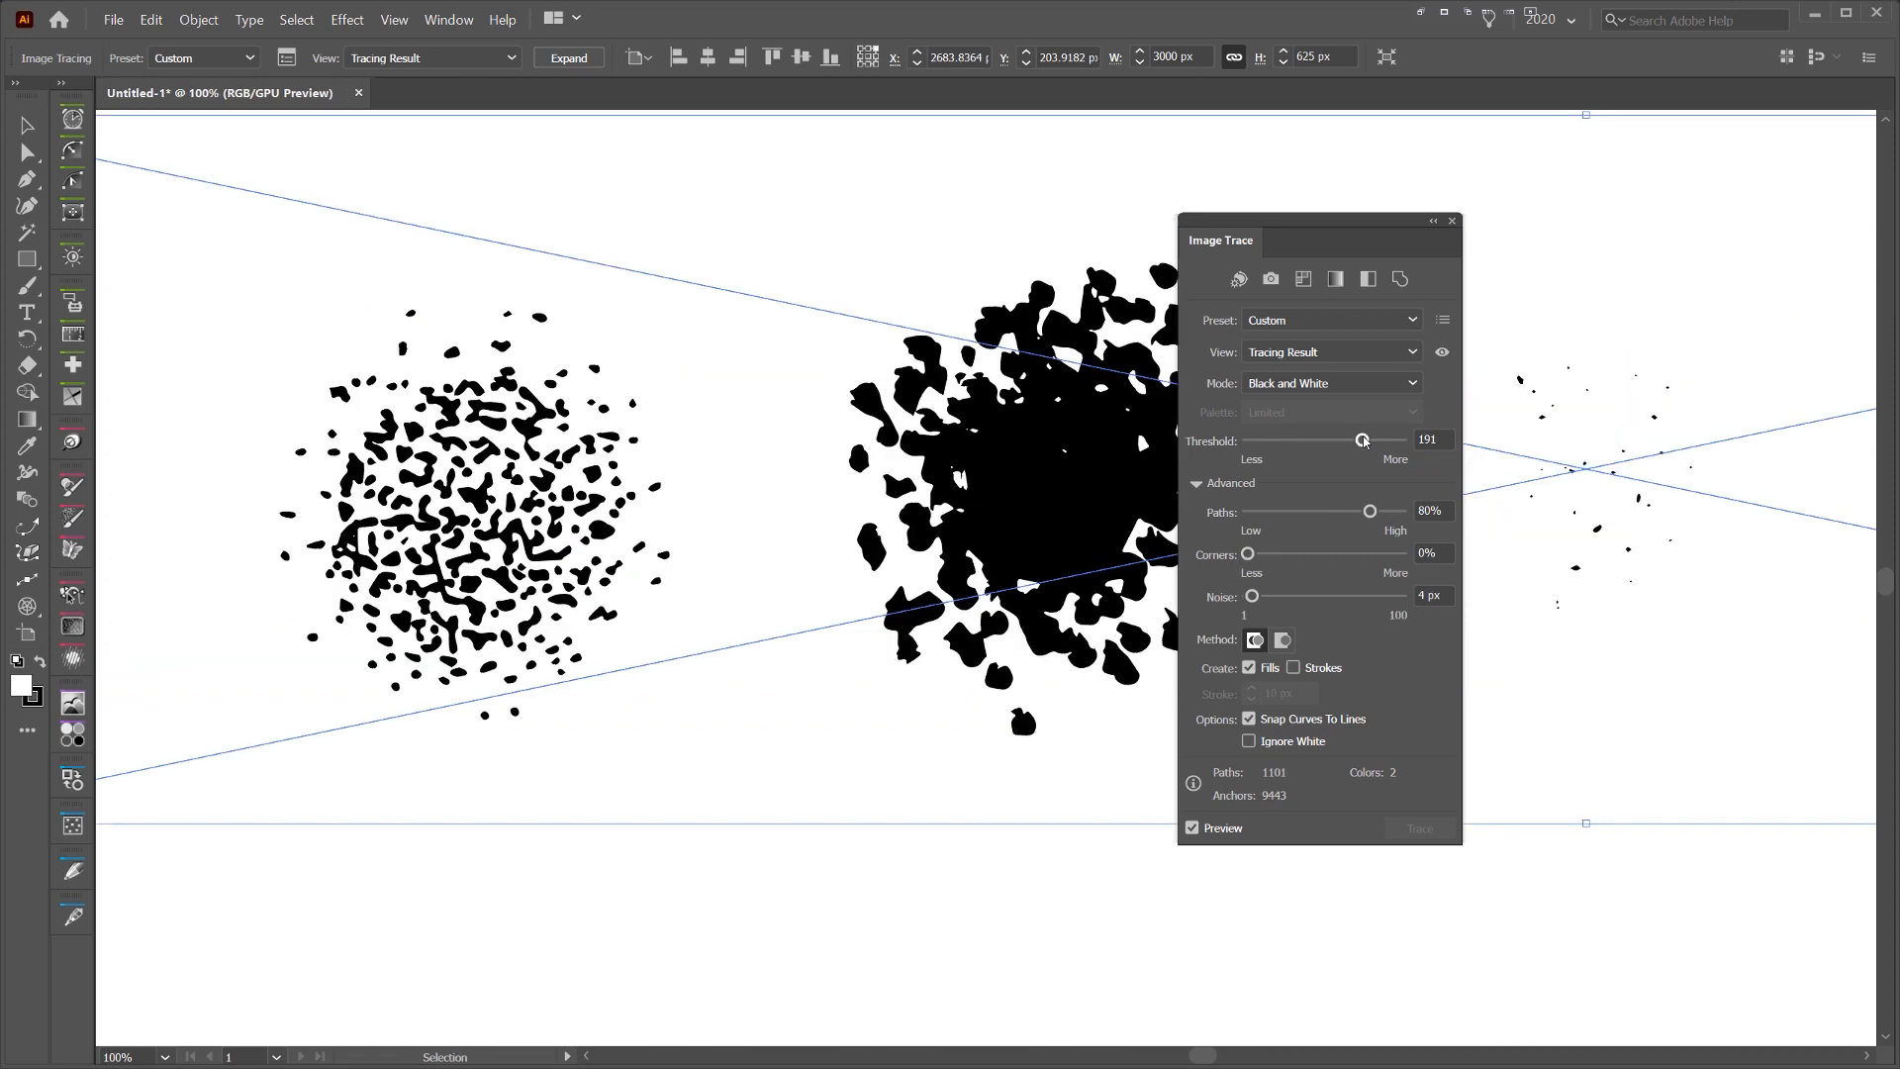
pyautogui.scroll(-3, 928, 482)
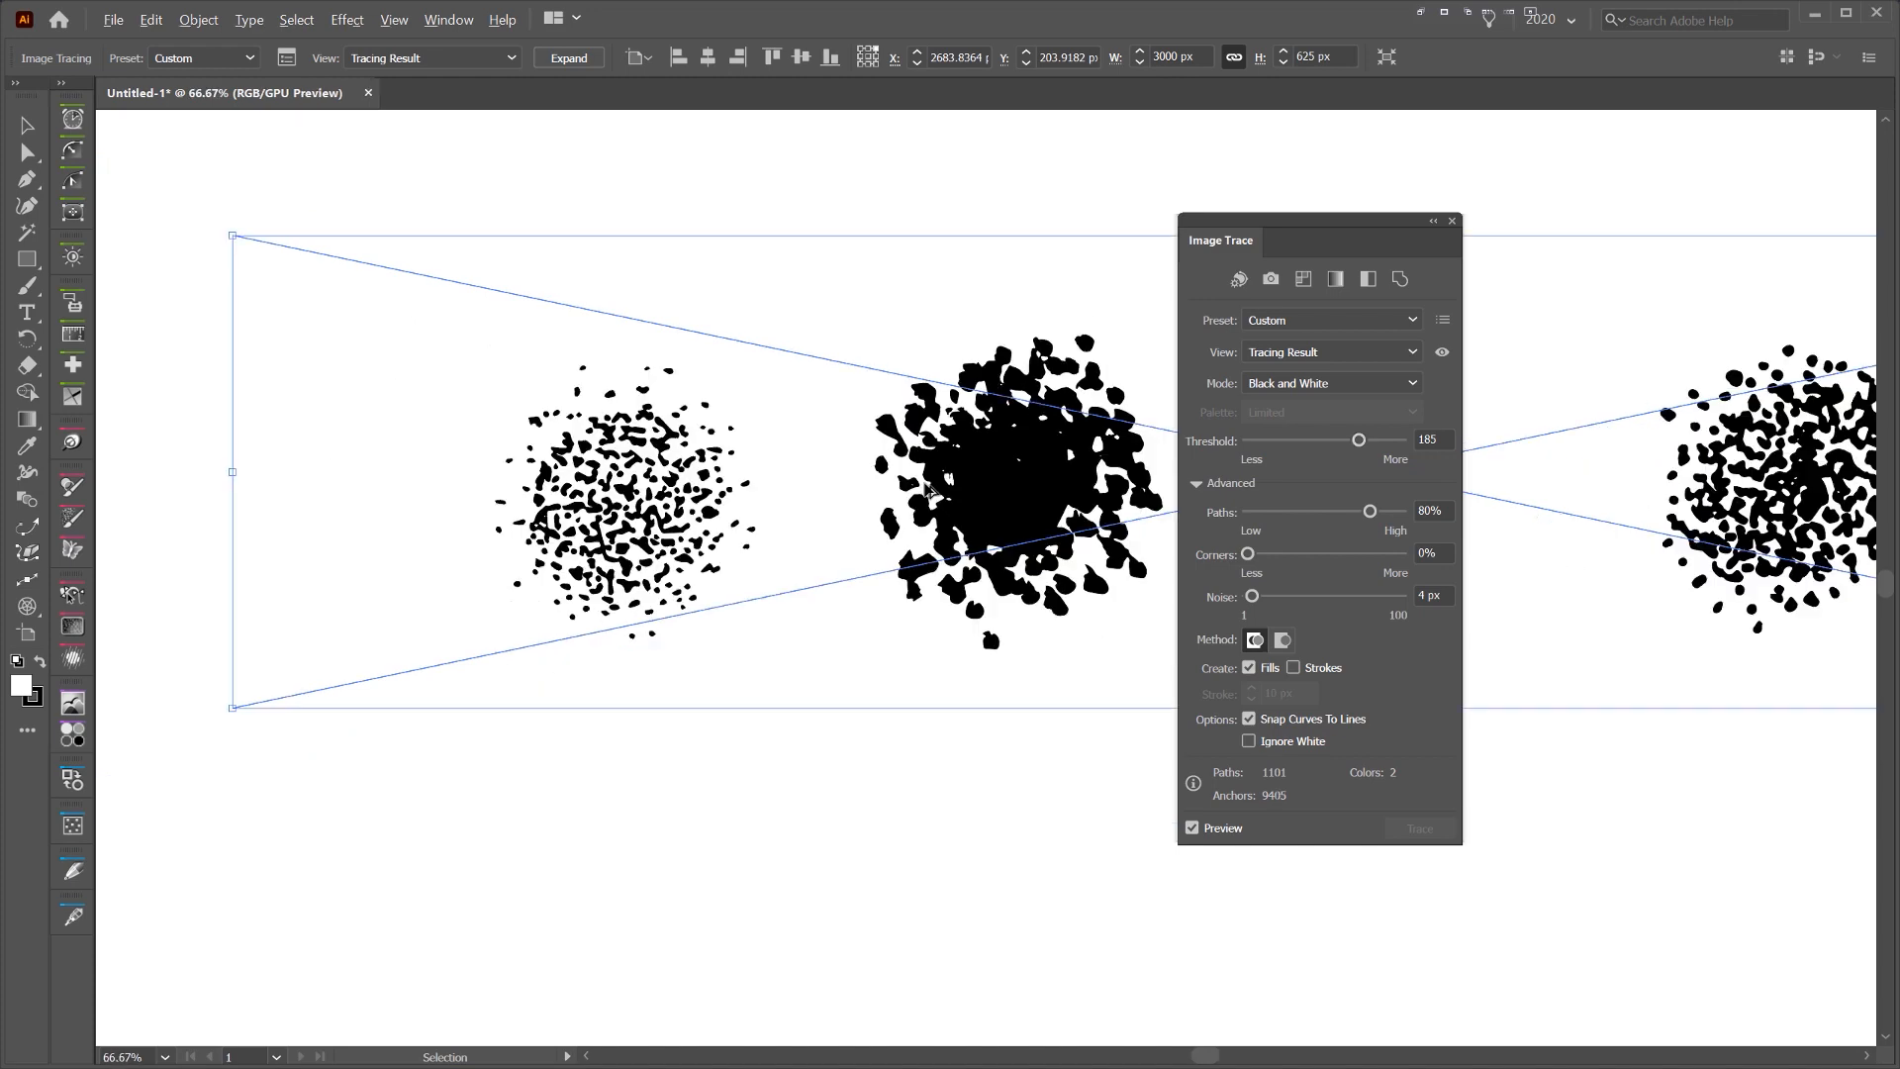
pyautogui.moveTo(763, 433)
pyautogui.mouseDown()
pyautogui.moveTo(848, 423)
pyautogui.moveTo(786, 424)
pyautogui.mouseUp()
# - Expand the tracing result into editable vector paths and move the Image Trace panel clear of the artwork
pyautogui.moveTo(1242, 220); pyautogui.dragTo(1084, 216)
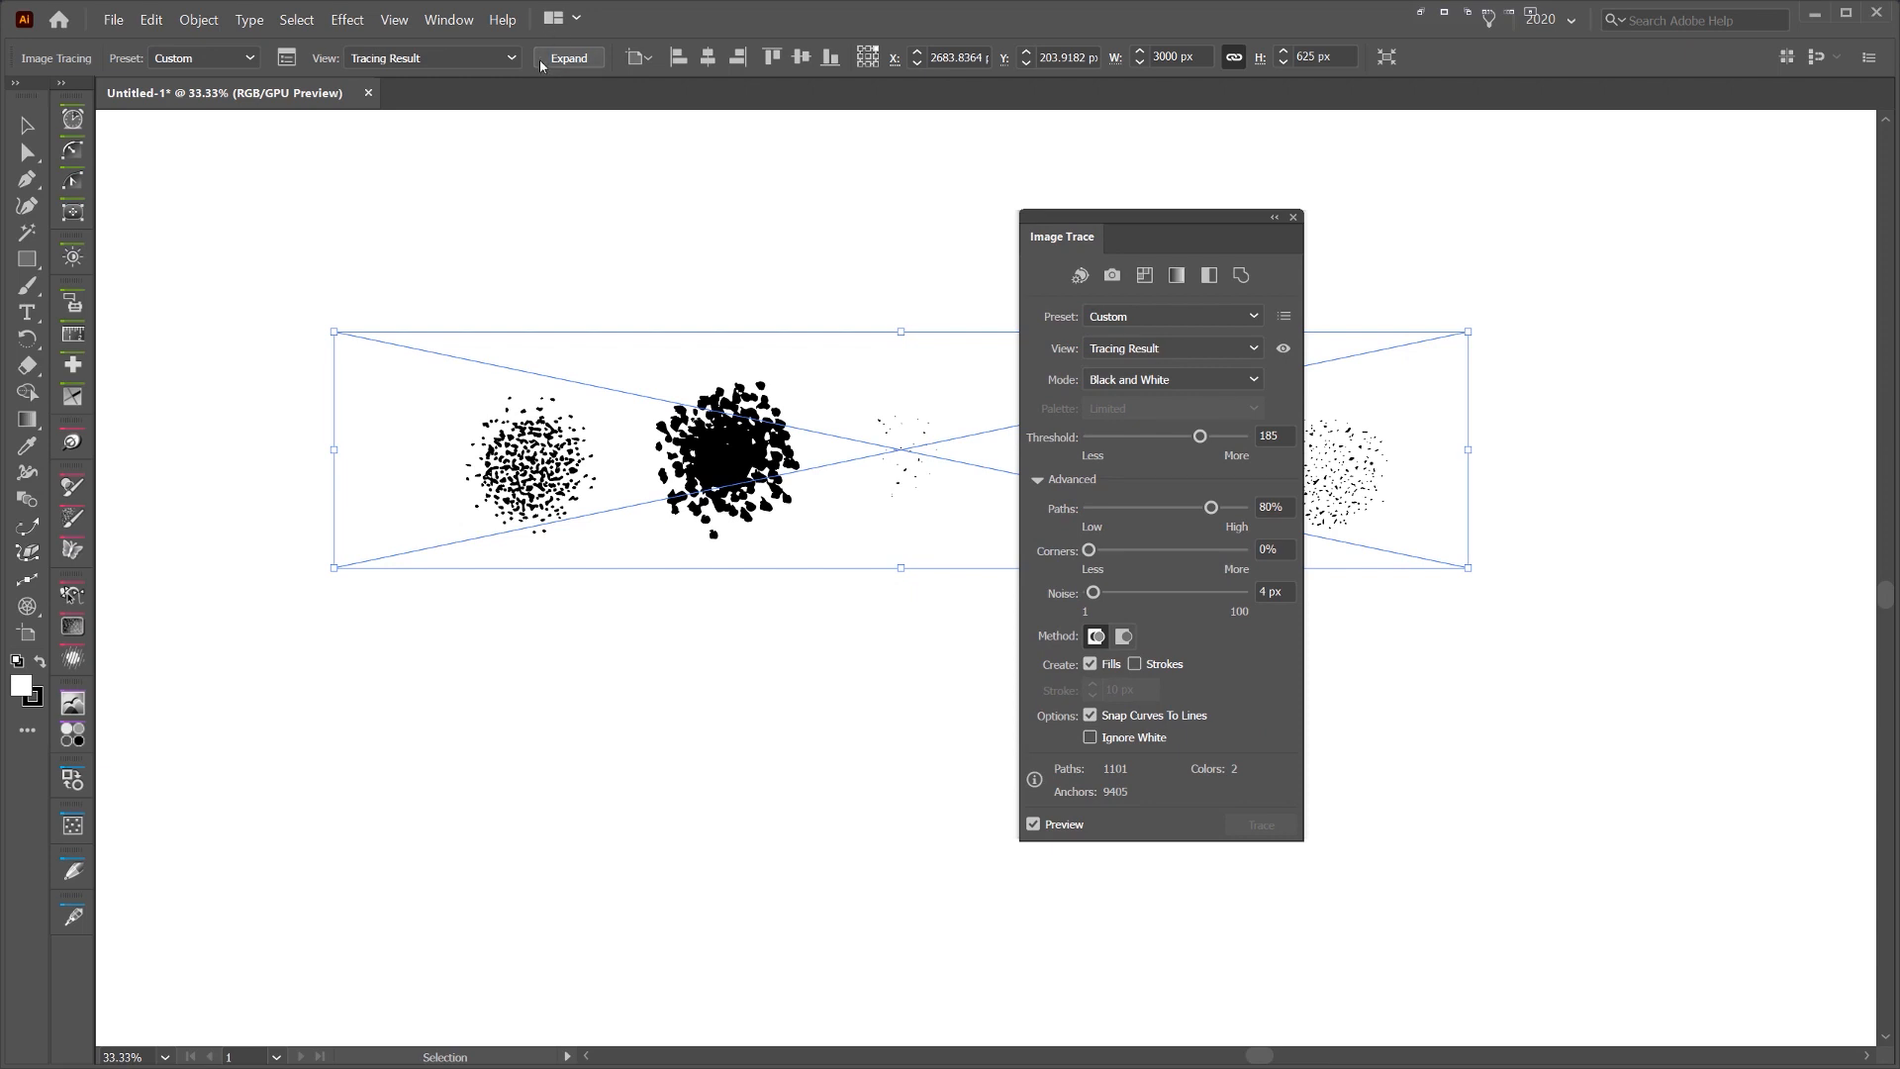
pyautogui.click(571, 61)
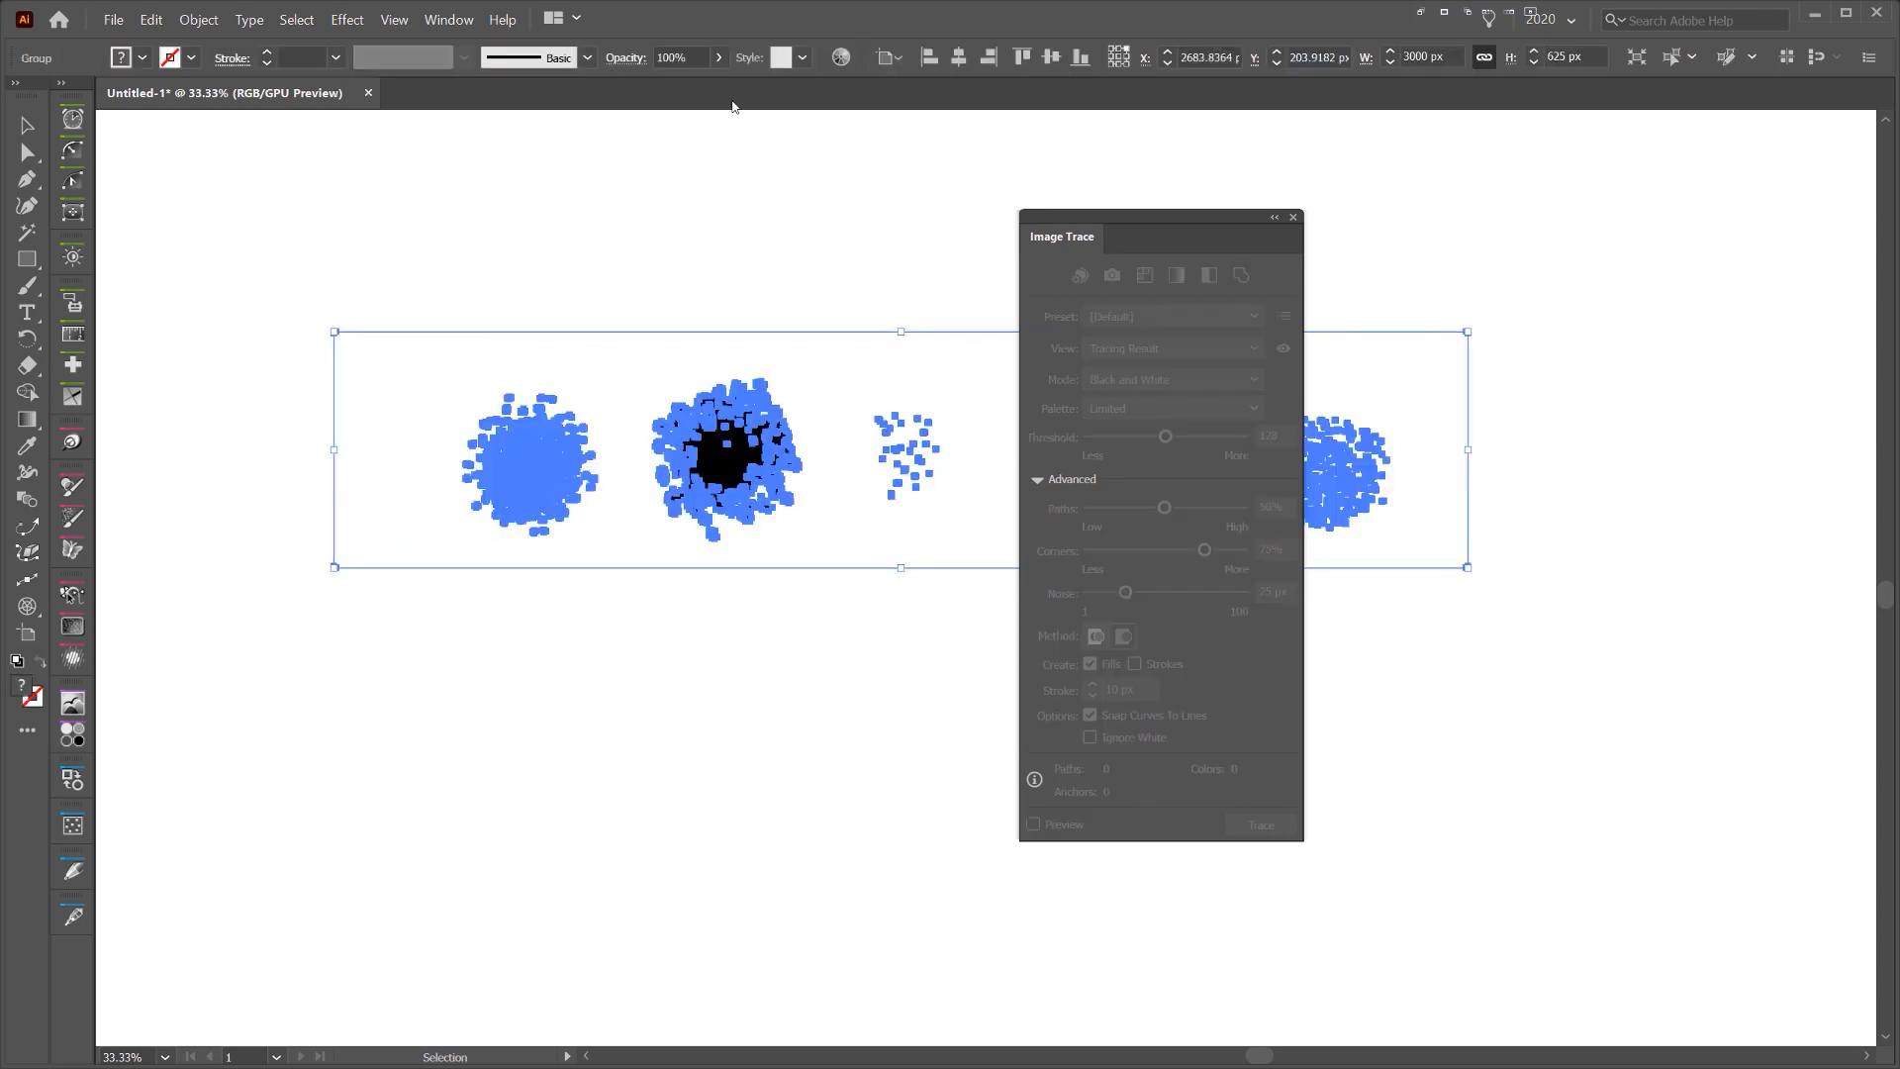
pyautogui.moveTo(1148, 218); pyautogui.dragTo(1723, 202)
pyautogui.click(1208, 315)
pyautogui.click(1232, 341)
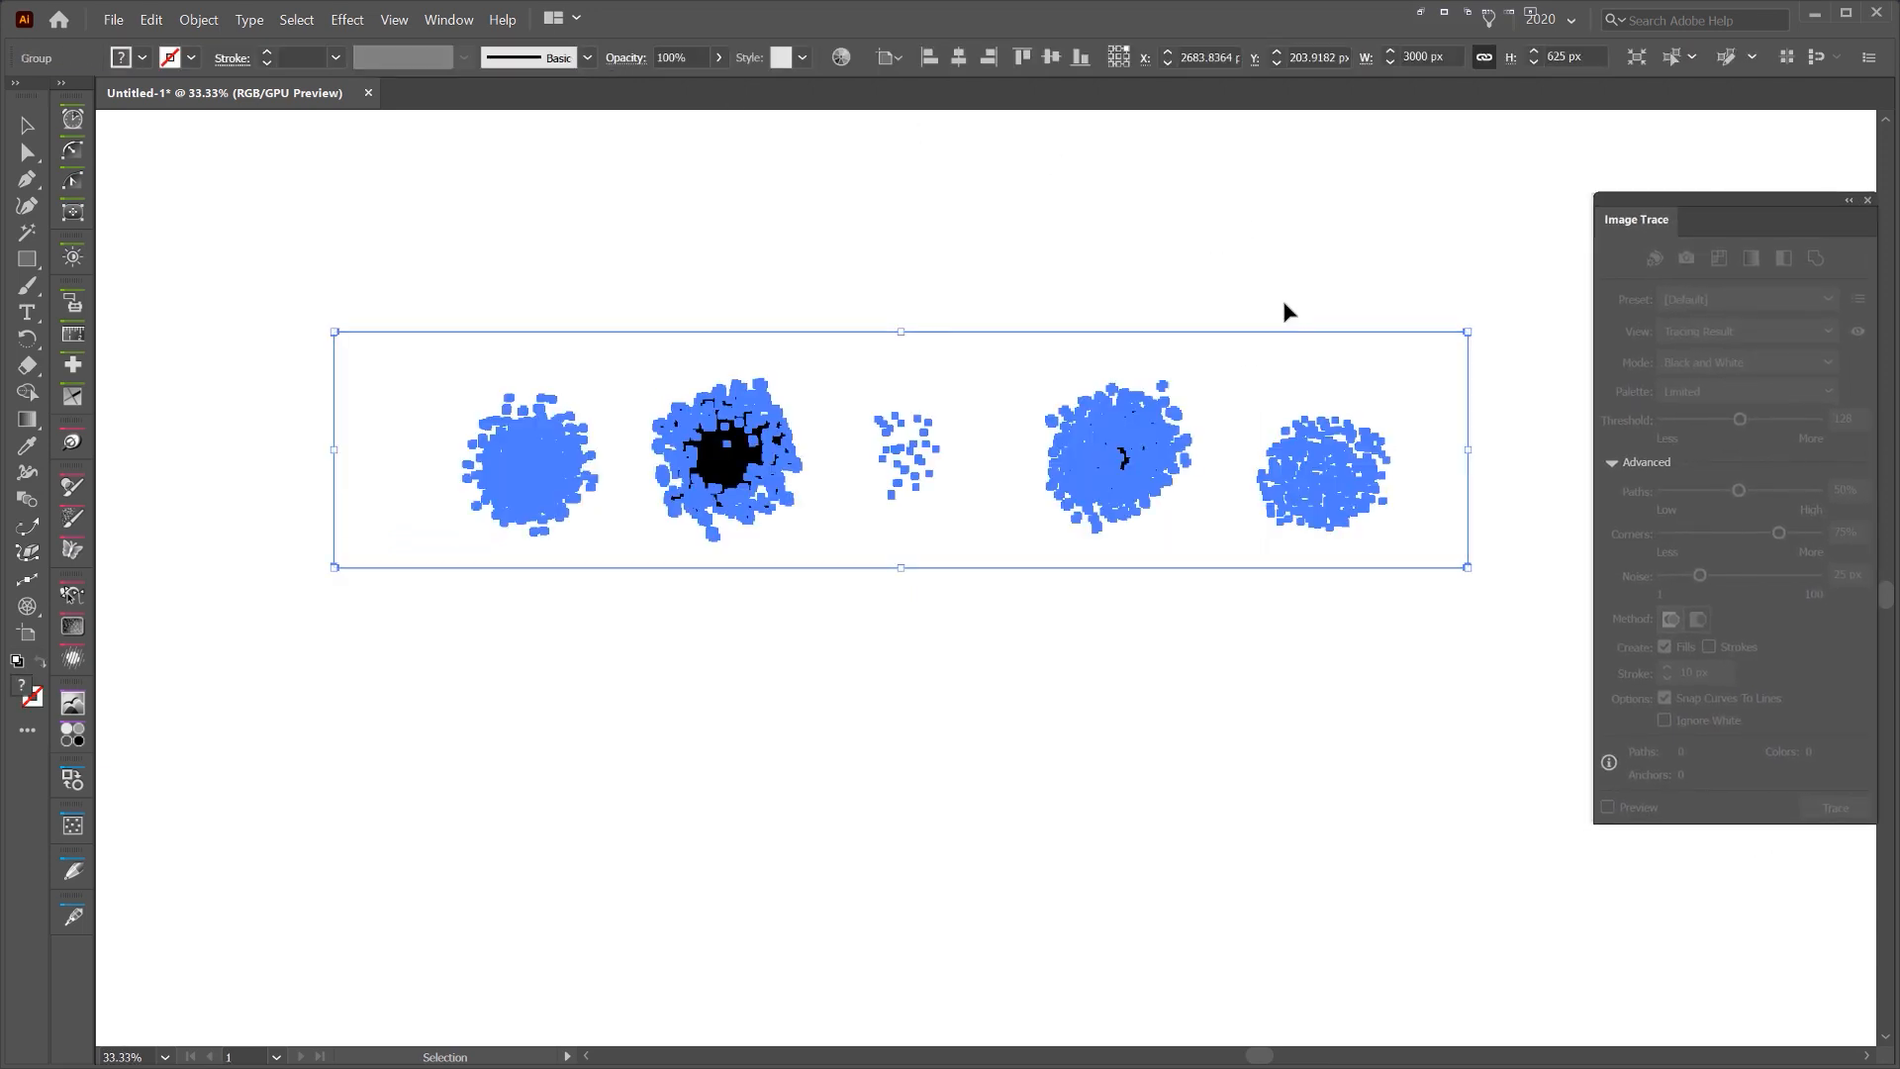
# - Try to delete the background rectangle around the traced dabs, and undo the deletion
pyautogui.click(1286, 307)
pyautogui.scroll(1, 1013, 425)
pyautogui.click(1005, 404)
pyautogui.scroll(-1, 956, 354)
pyautogui.moveTo(983, 250); pyautogui.dragTo(895, 341)
pyautogui.press('Delete')
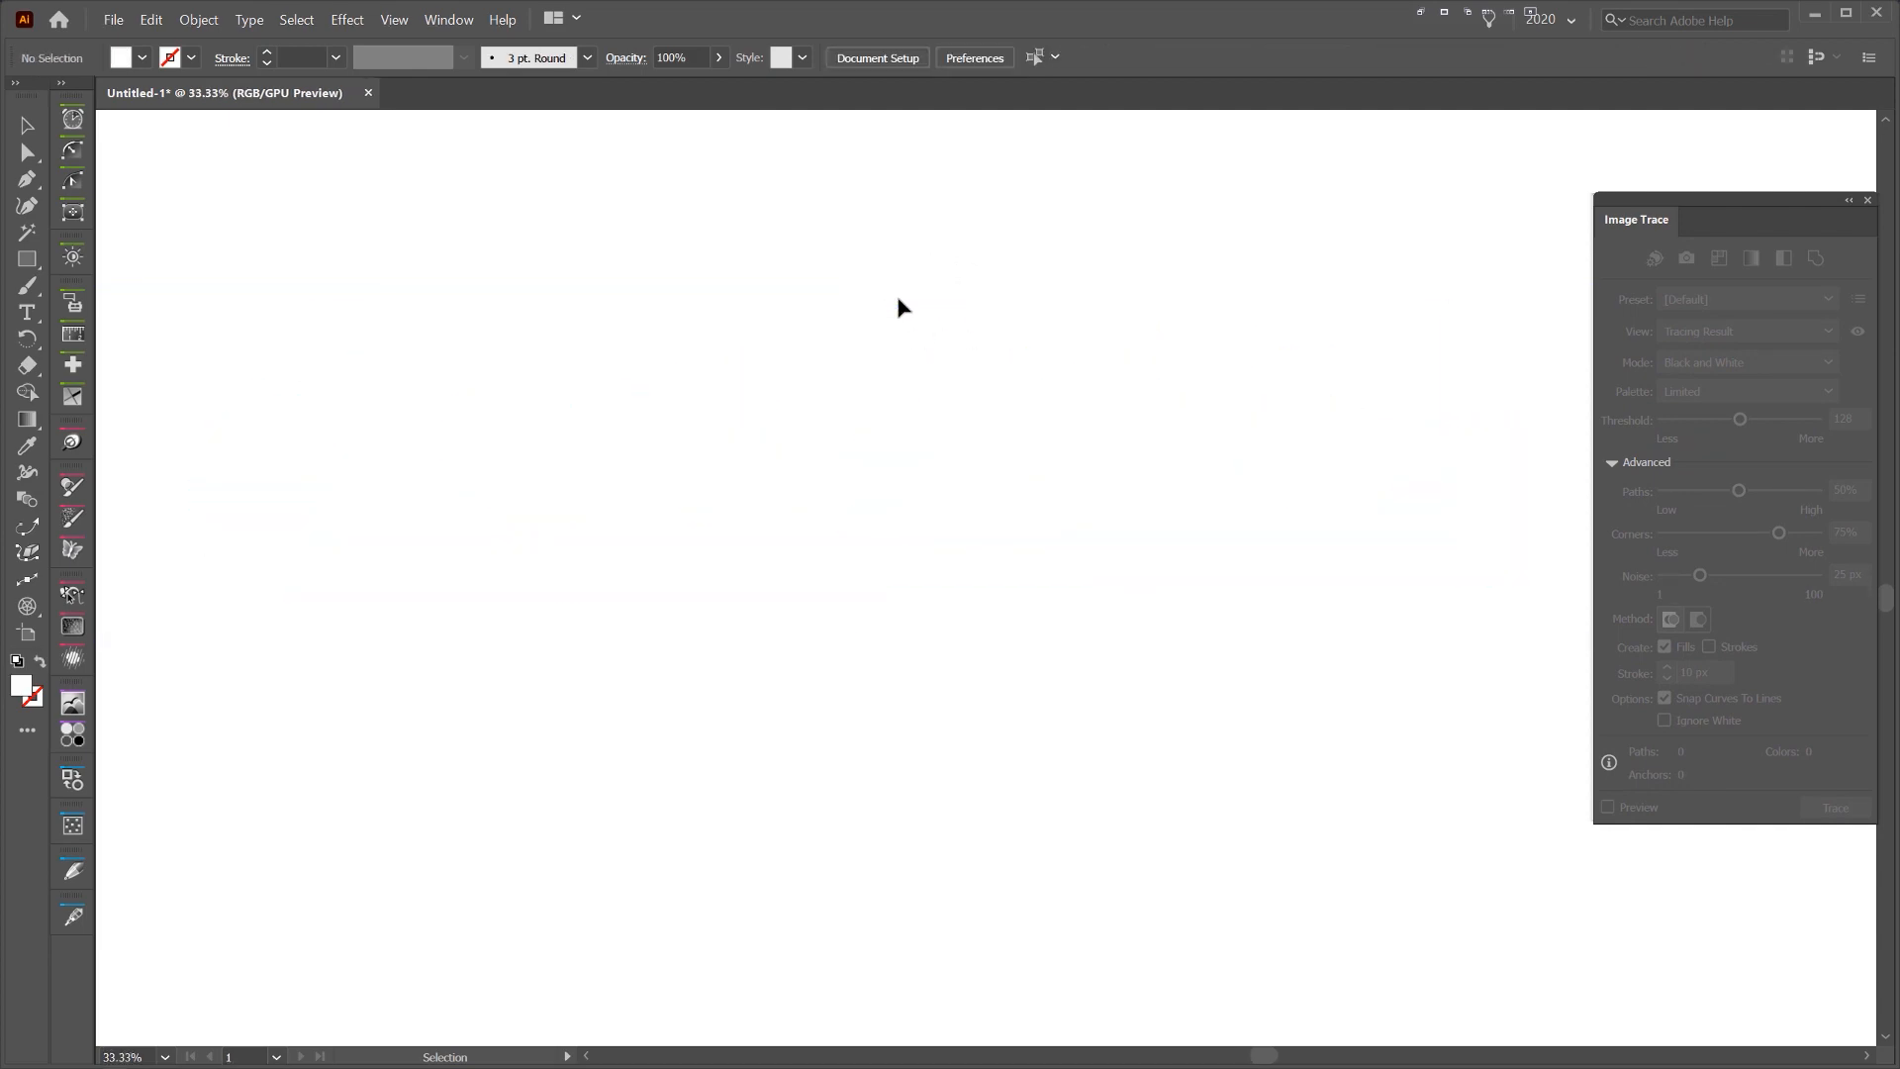
pyautogui.hotkey('ctrl', 'z')
pyautogui.click(891, 302)
pyautogui.click(861, 307)
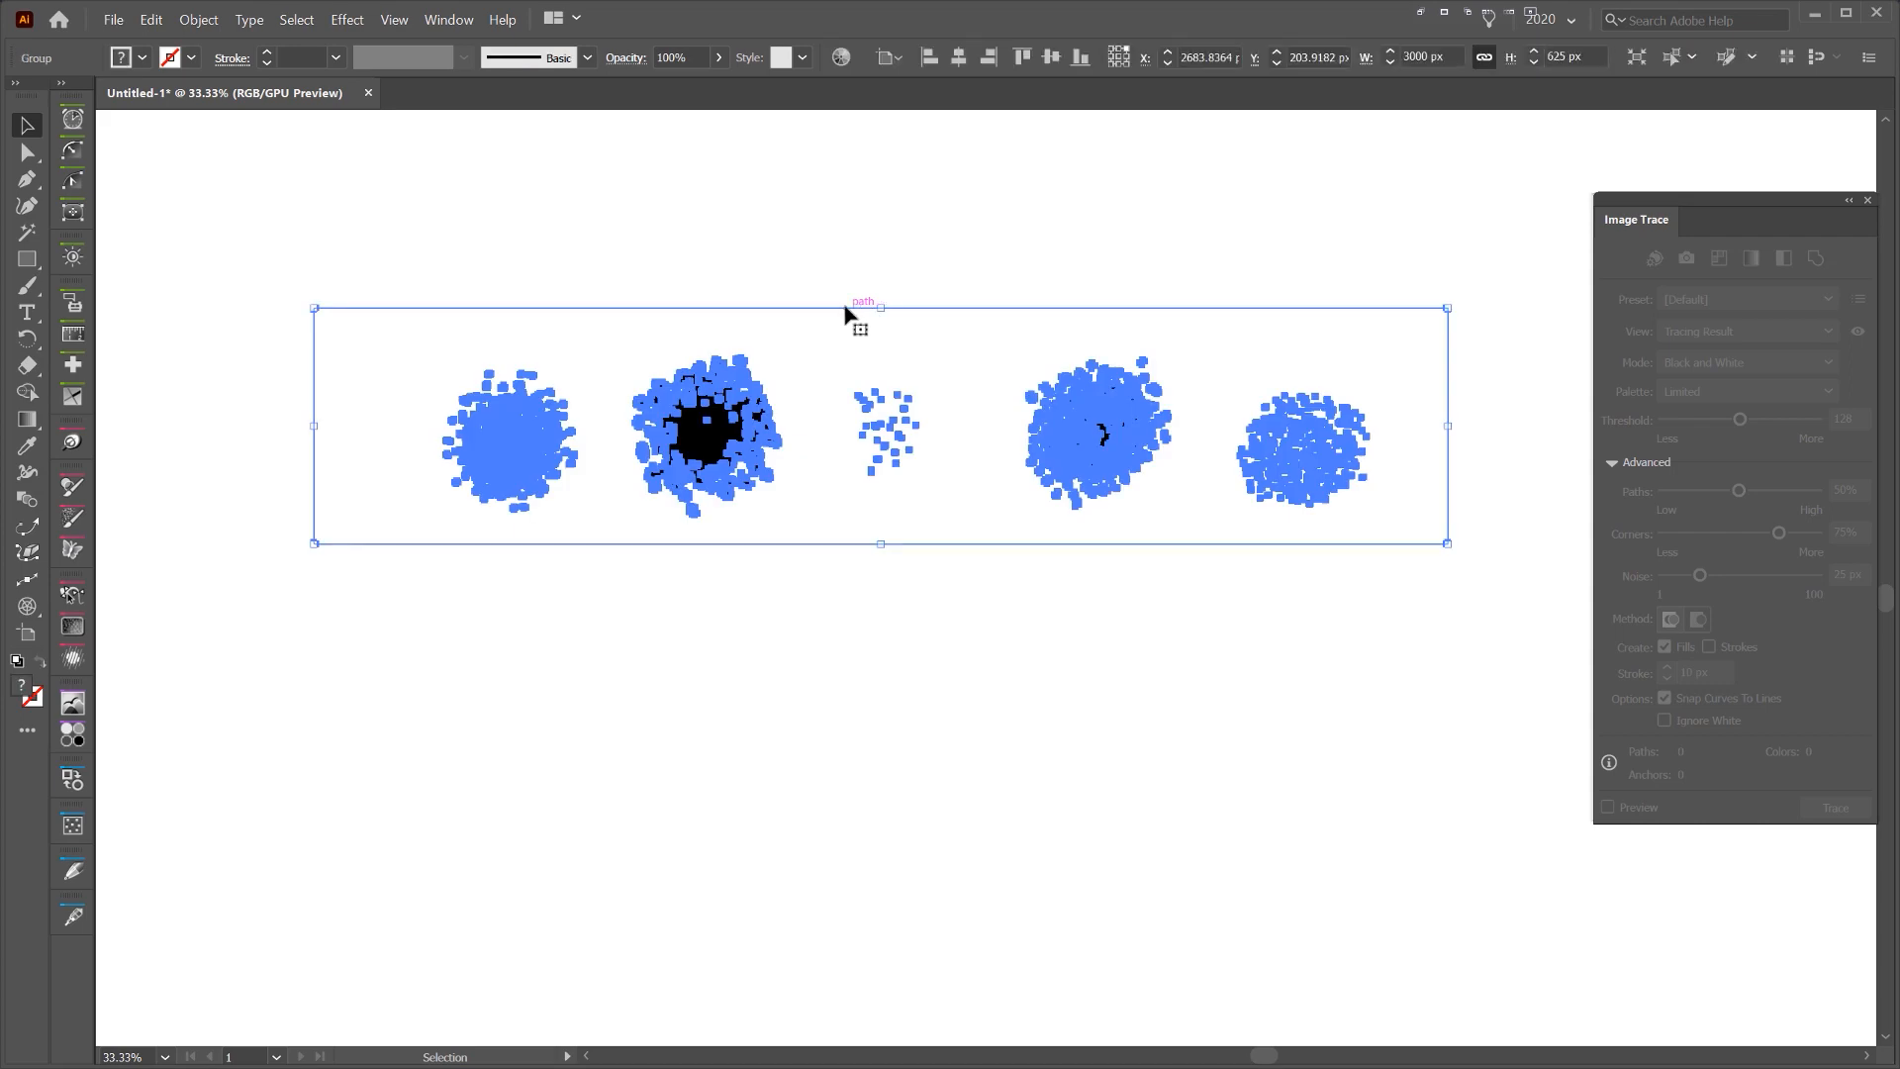
# - Isolate the traced group, delete the white background compound path framing the dabs, and leave isolation mode
pyautogui.doubleClick(847, 312)
pyautogui.moveTo(838, 308); pyautogui.dragTo(793, 230)
pyautogui.hotkey('ctrl', 'z')
pyautogui.click(805, 295)
pyautogui.doubleClick(798, 309)
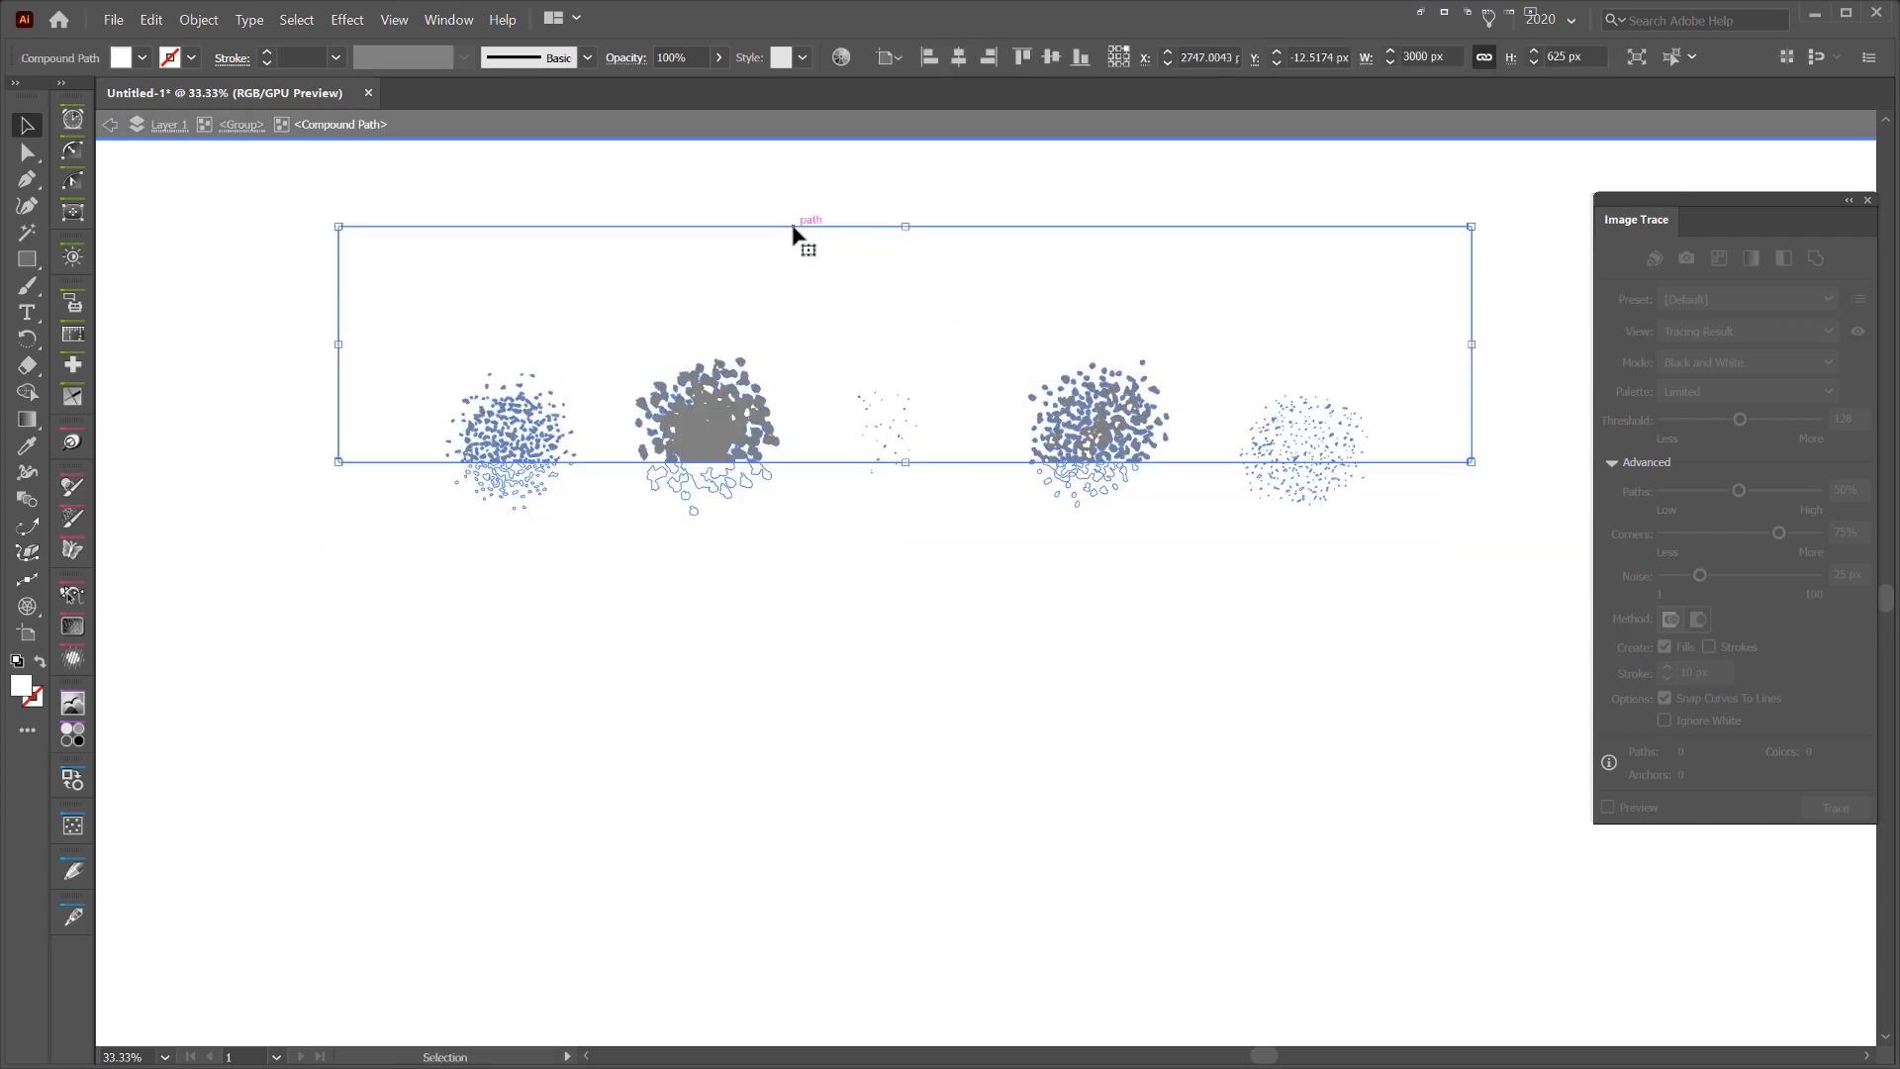
pyautogui.press('Delete')
pyautogui.press('Escape')
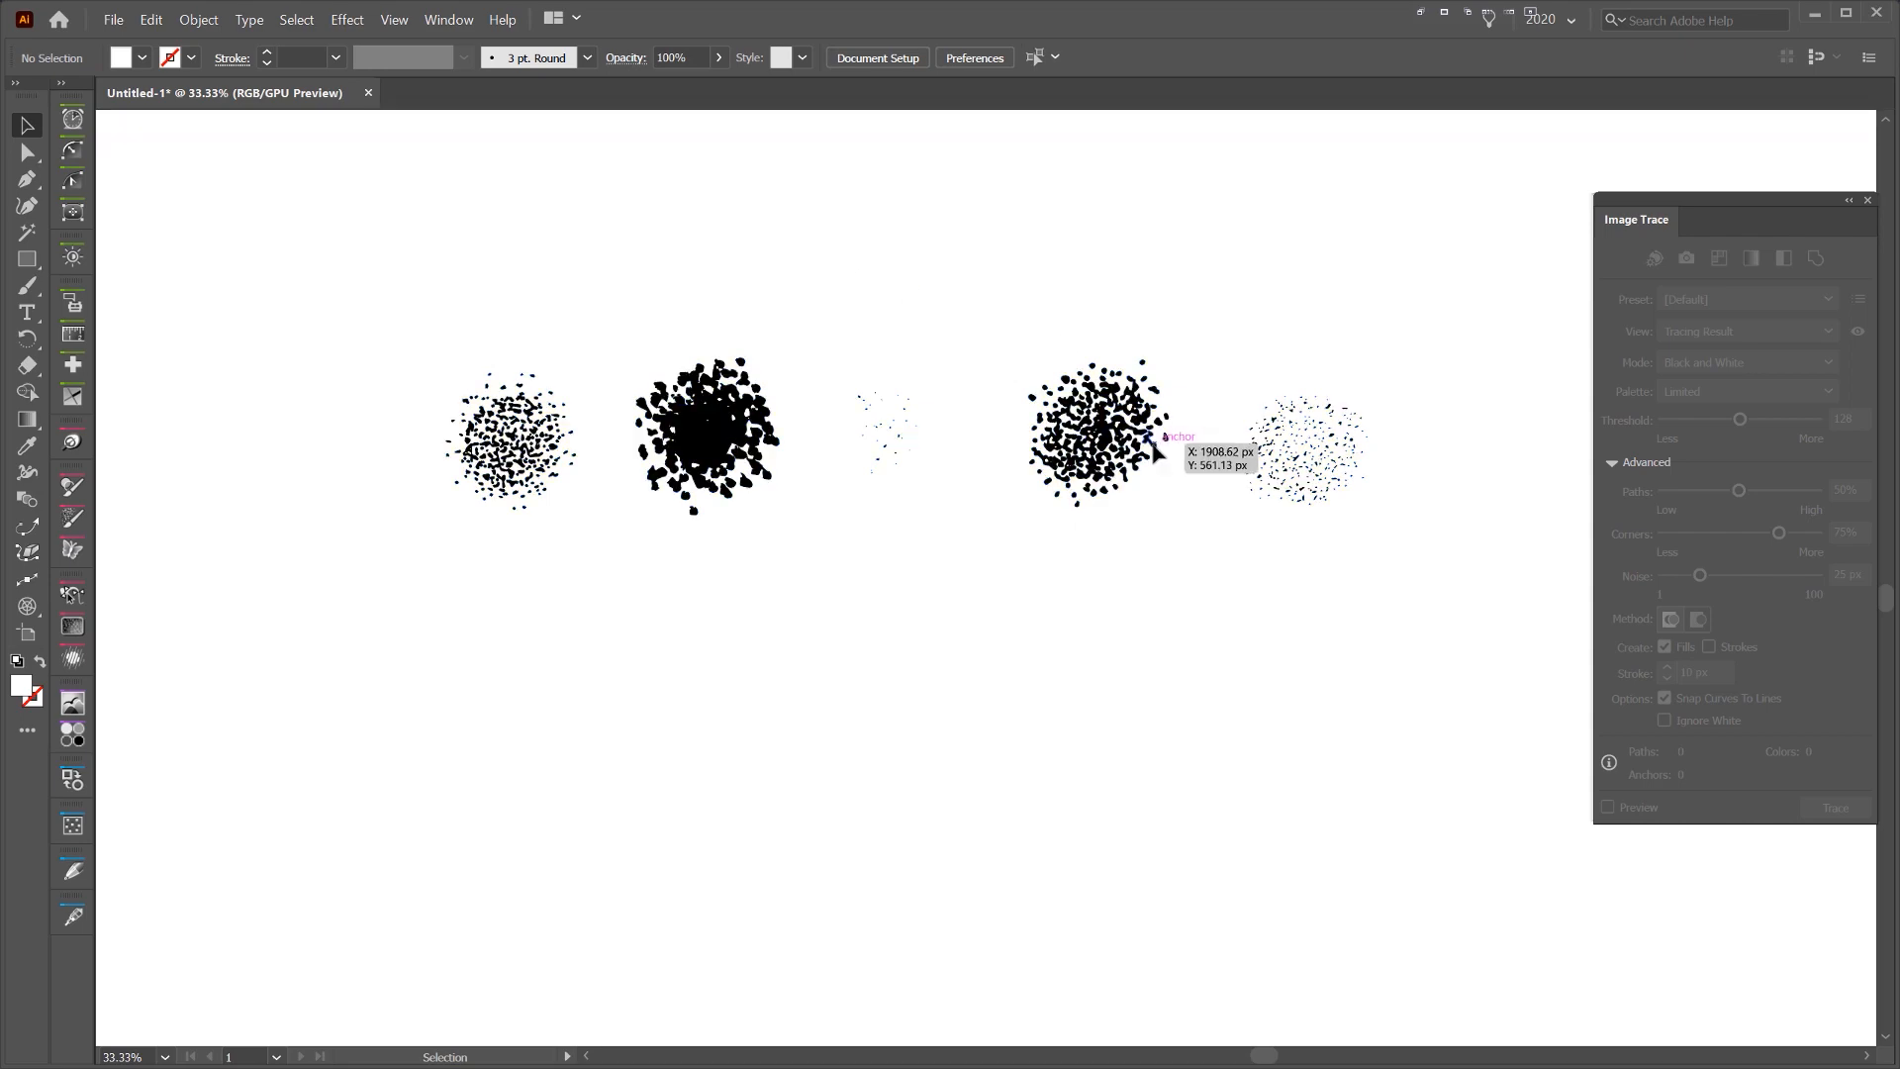
# - Delete all paths of the sparse middle dab with the Direct Selection tool
pyautogui.click(1166, 437)
pyautogui.click(696, 278)
pyautogui.scroll(3, 1137, 437)
pyautogui.scroll(-3, 1123, 424)
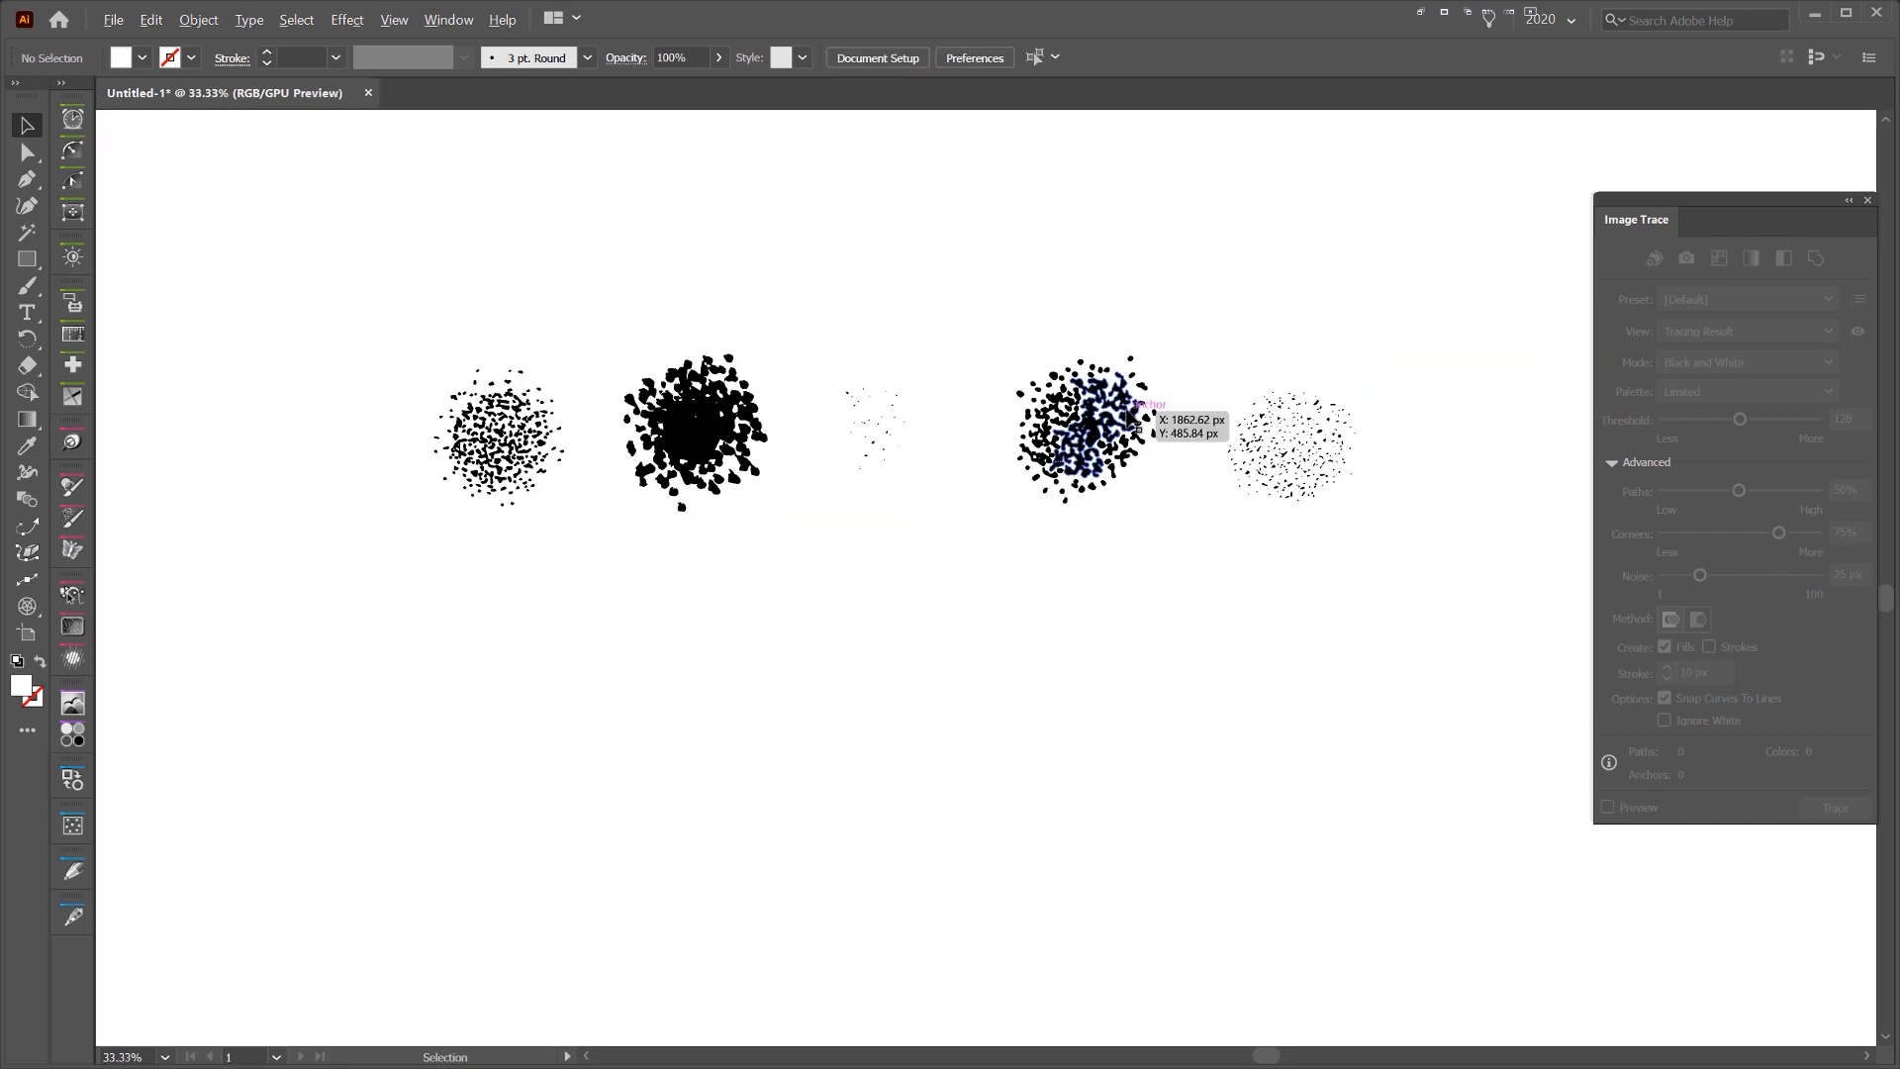
pyautogui.moveTo(1120, 415); pyautogui.dragTo(1152, 324)
pyautogui.click(998, 304)
pyautogui.scroll(2, 950, 305)
pyautogui.press('a')
pyautogui.moveTo(912, 276); pyautogui.dragTo(706, 625)
pyautogui.press('Delete')
pyautogui.scroll(-2, 717, 601)
pyautogui.press('v')
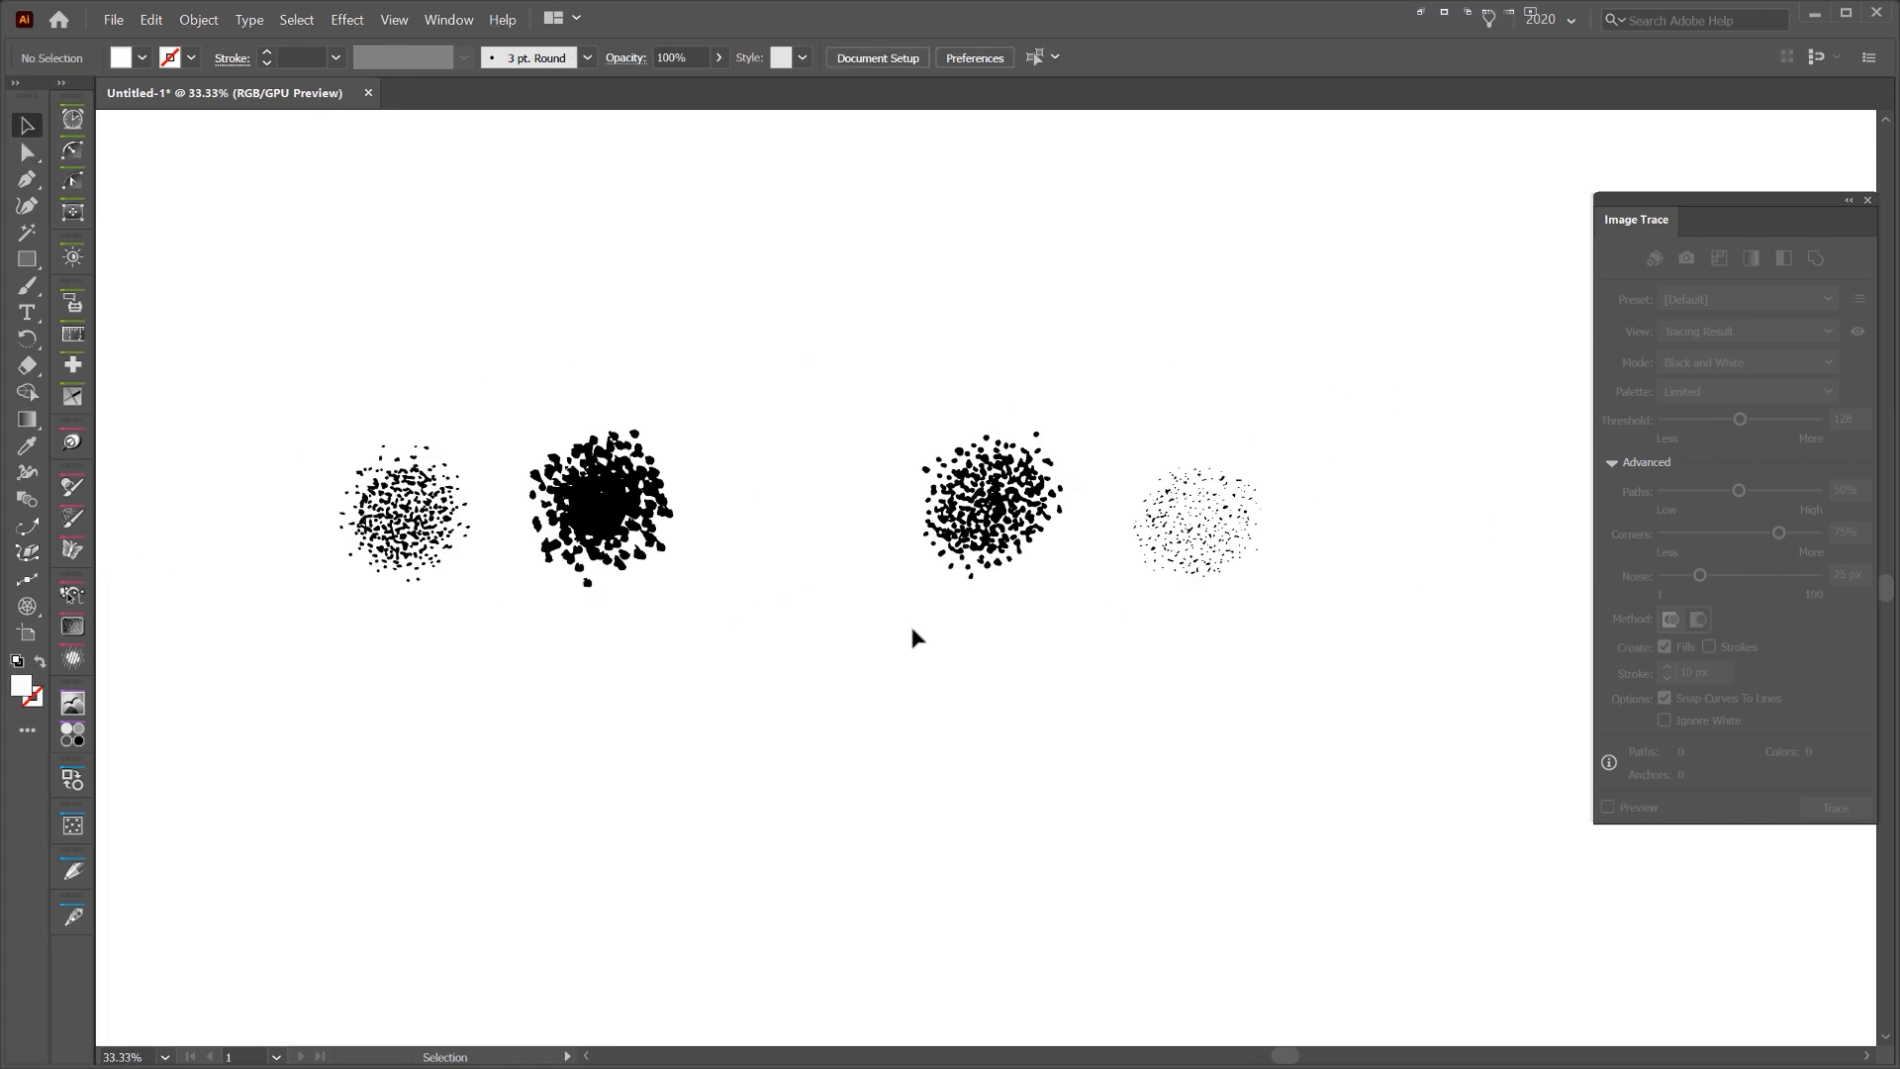
# - Ungroup the traced artwork and try moving the dabs to test which shapes stay joined, undoing each move
pyautogui.hotkey('ctrl', 'a')
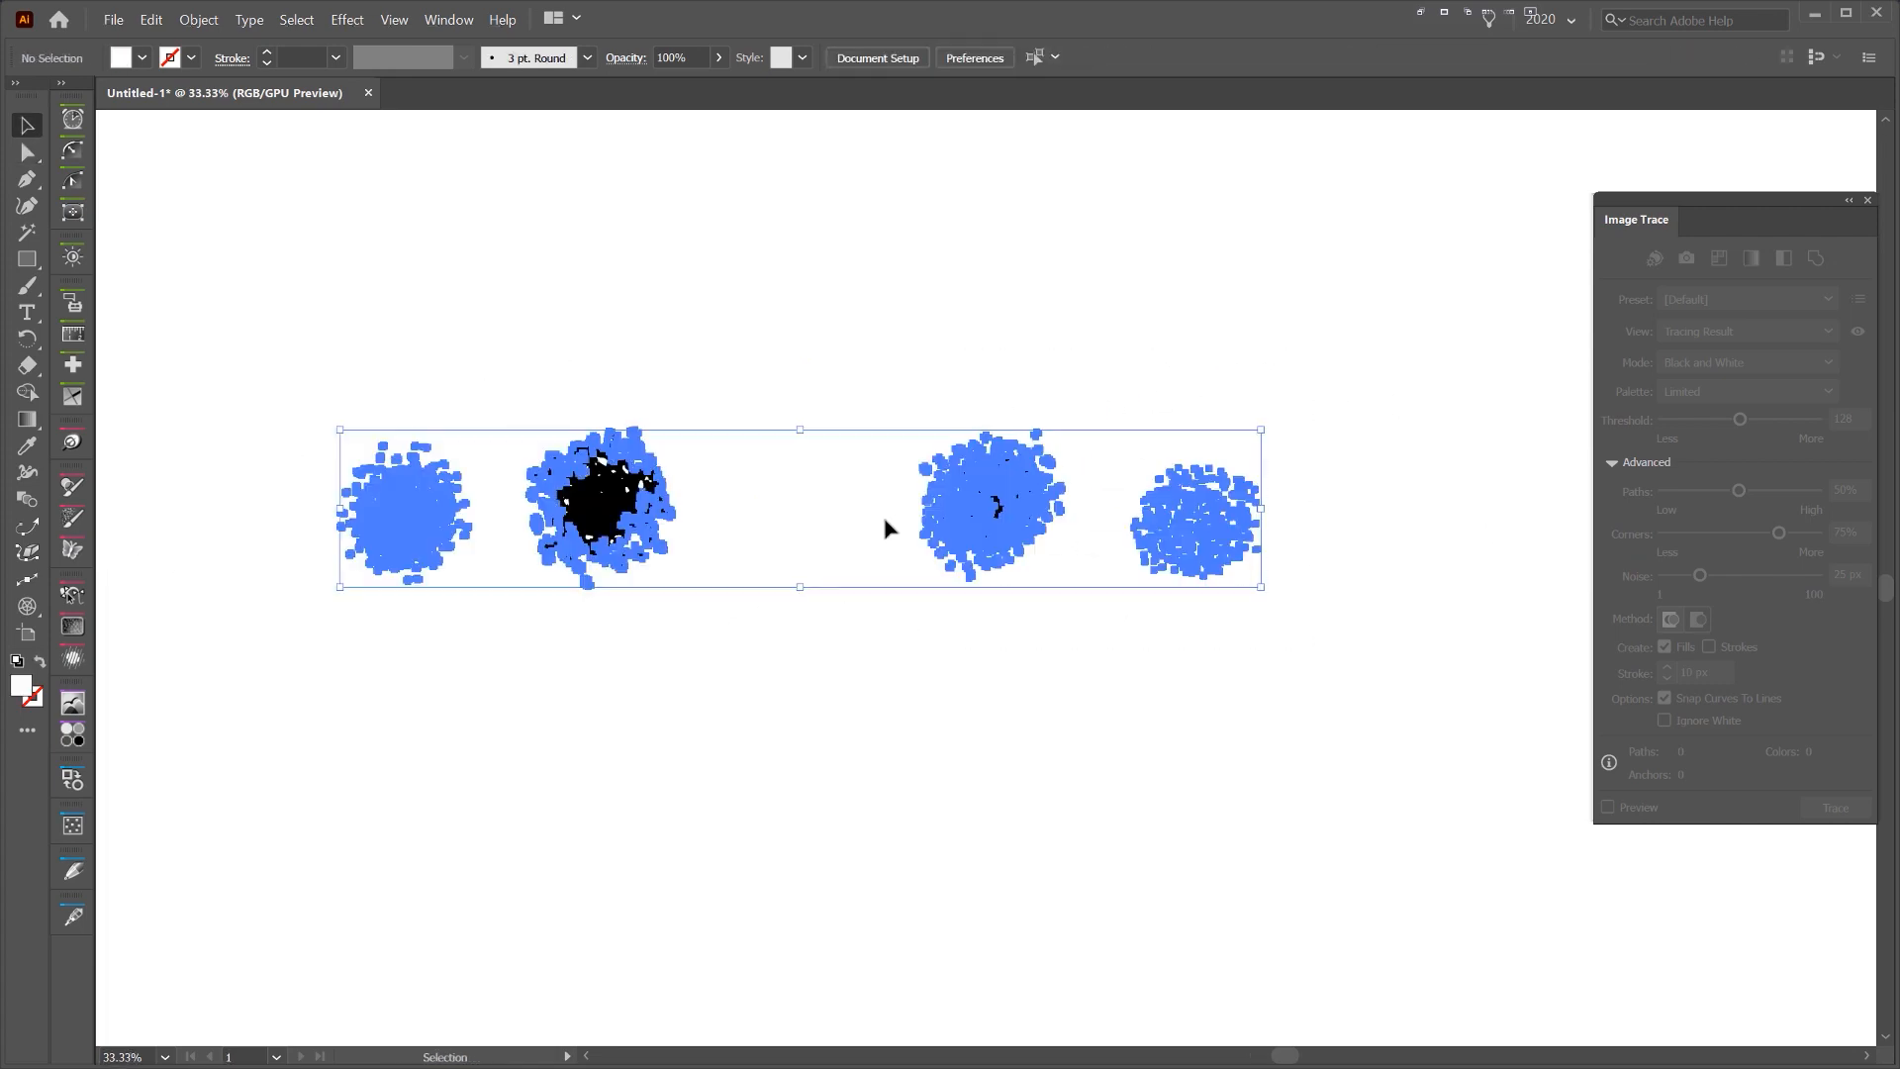
pyautogui.click(1241, 344)
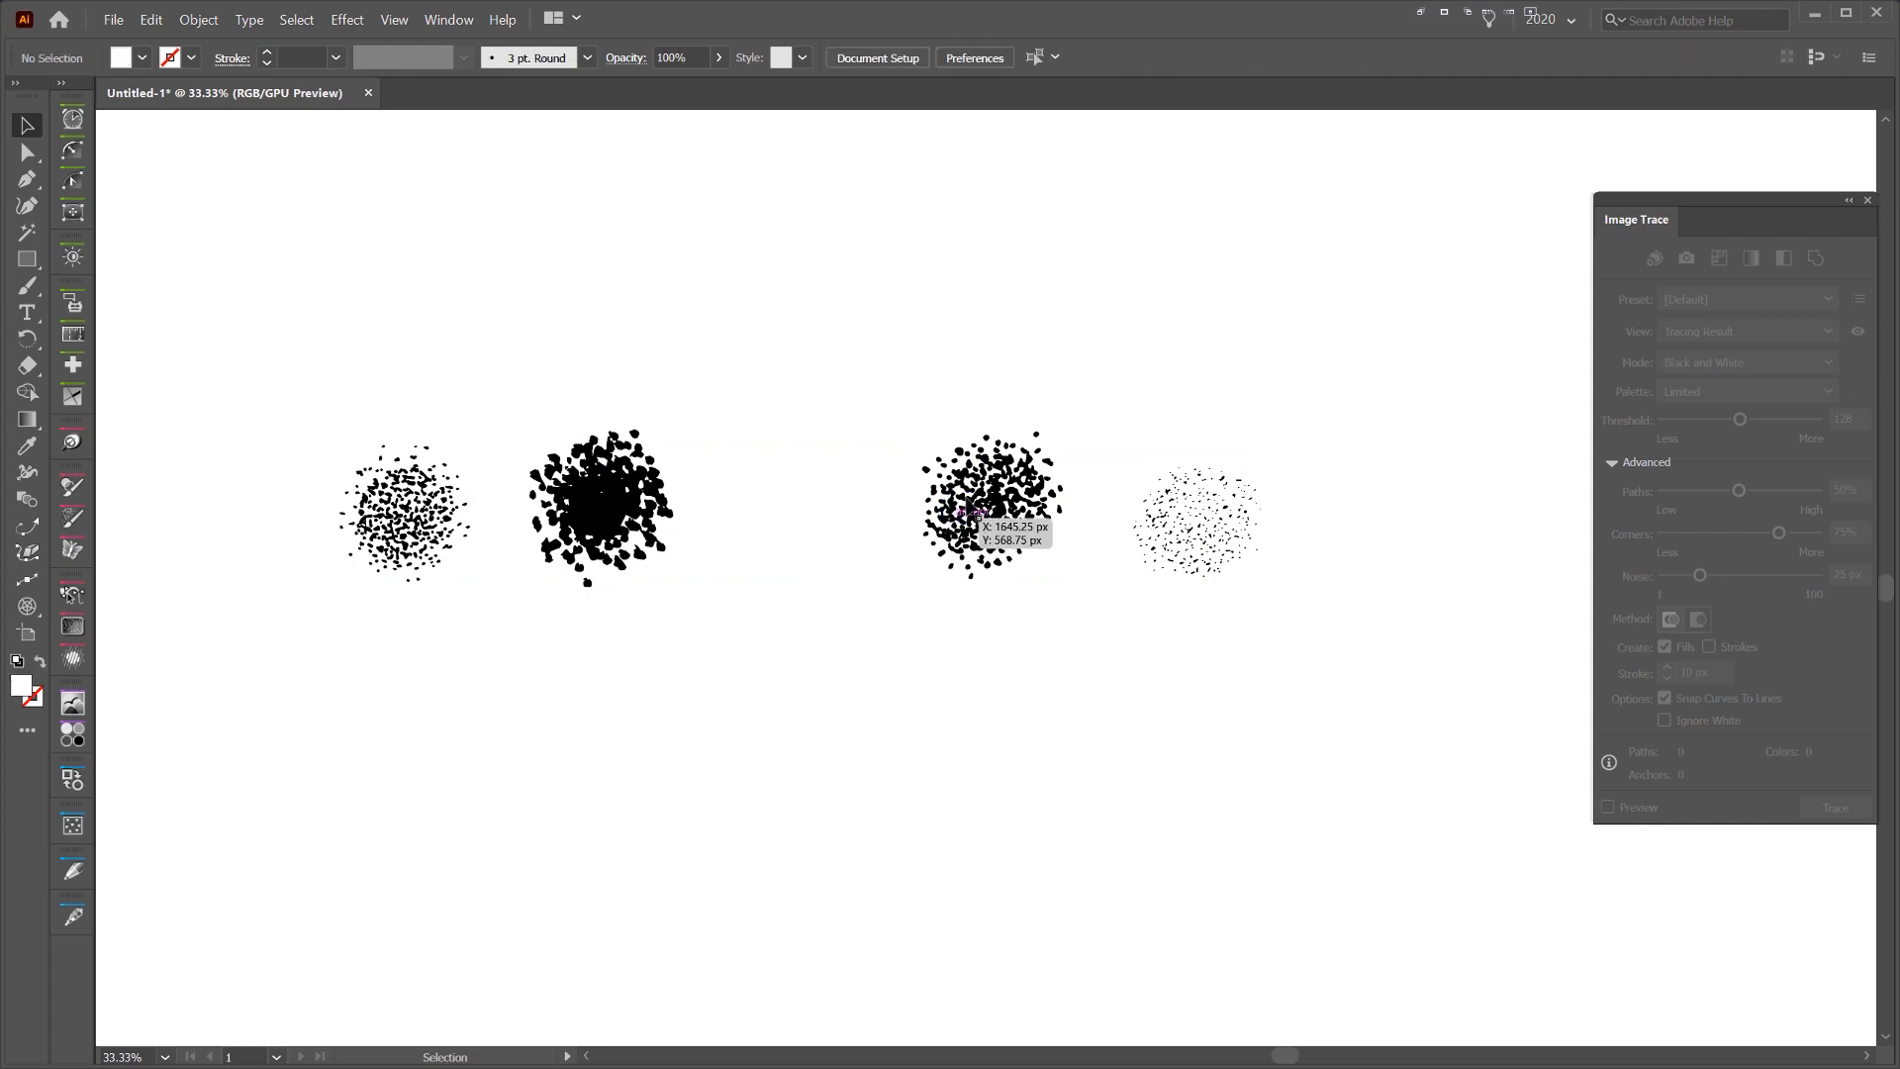
pyautogui.moveTo(1182, 348)
pyautogui.mouseDown()
pyautogui.moveTo(1099, 577)
pyautogui.moveTo(1096, 448)
pyautogui.mouseUp()
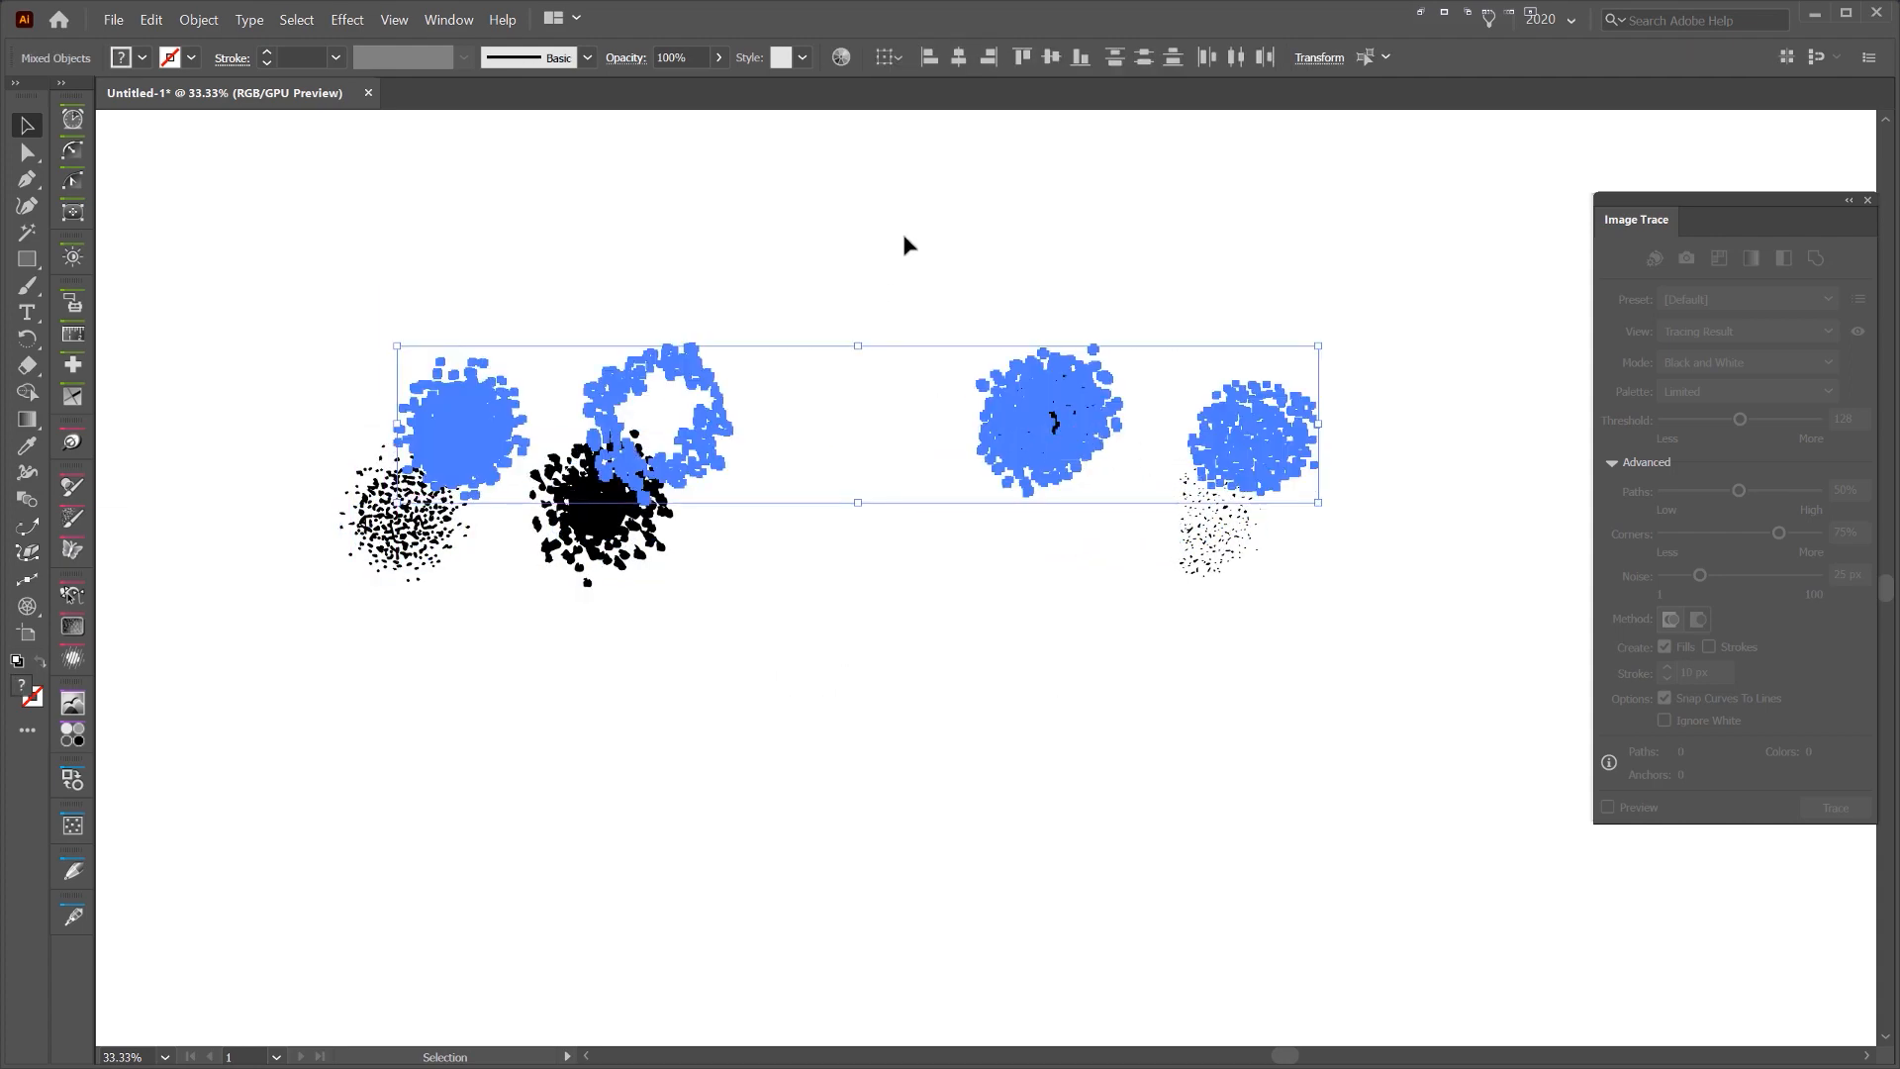
pyautogui.hotkey('ctrl', 'z')
pyautogui.hscroll(-3, 1013, 310)
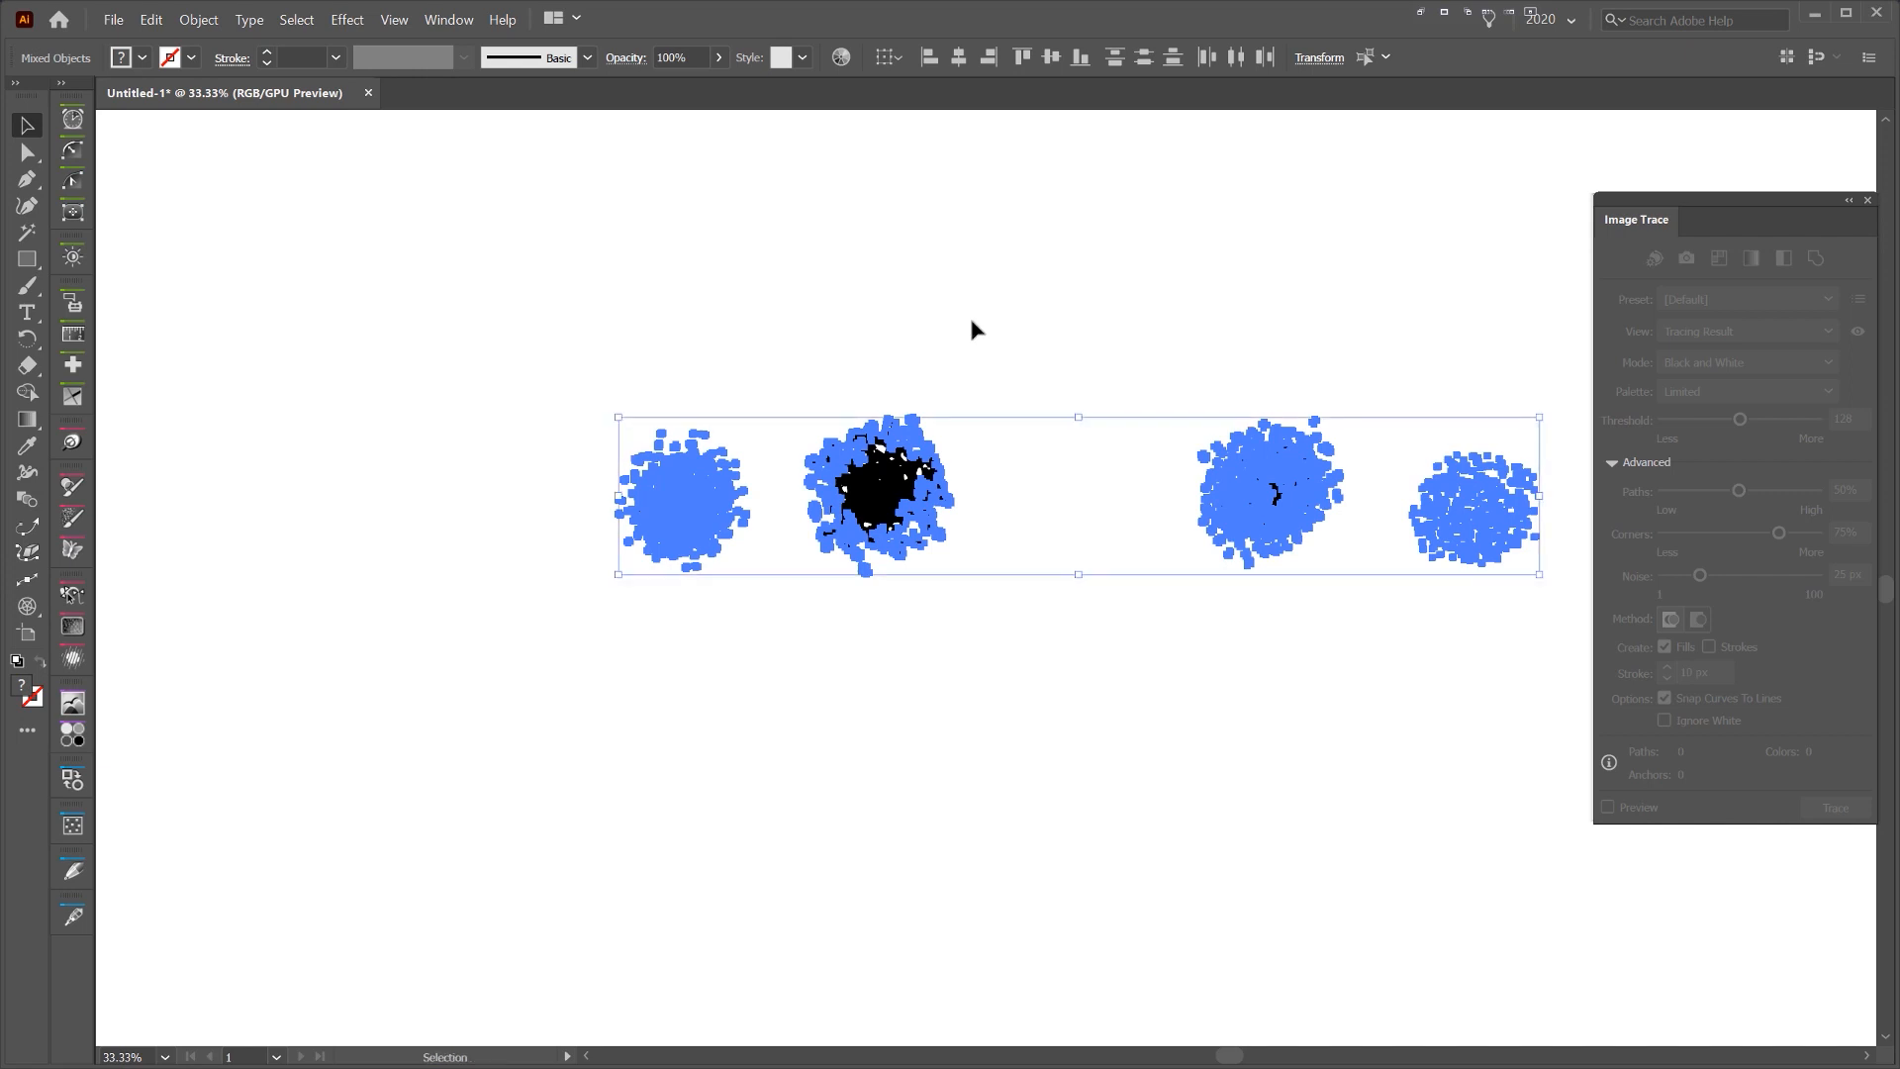
pyautogui.click(925, 445)
pyautogui.moveTo(888, 505); pyautogui.dragTo(967, 391)
pyautogui.hotkey('ctrl', 'z')
pyautogui.hscroll(2, 1354, 457)
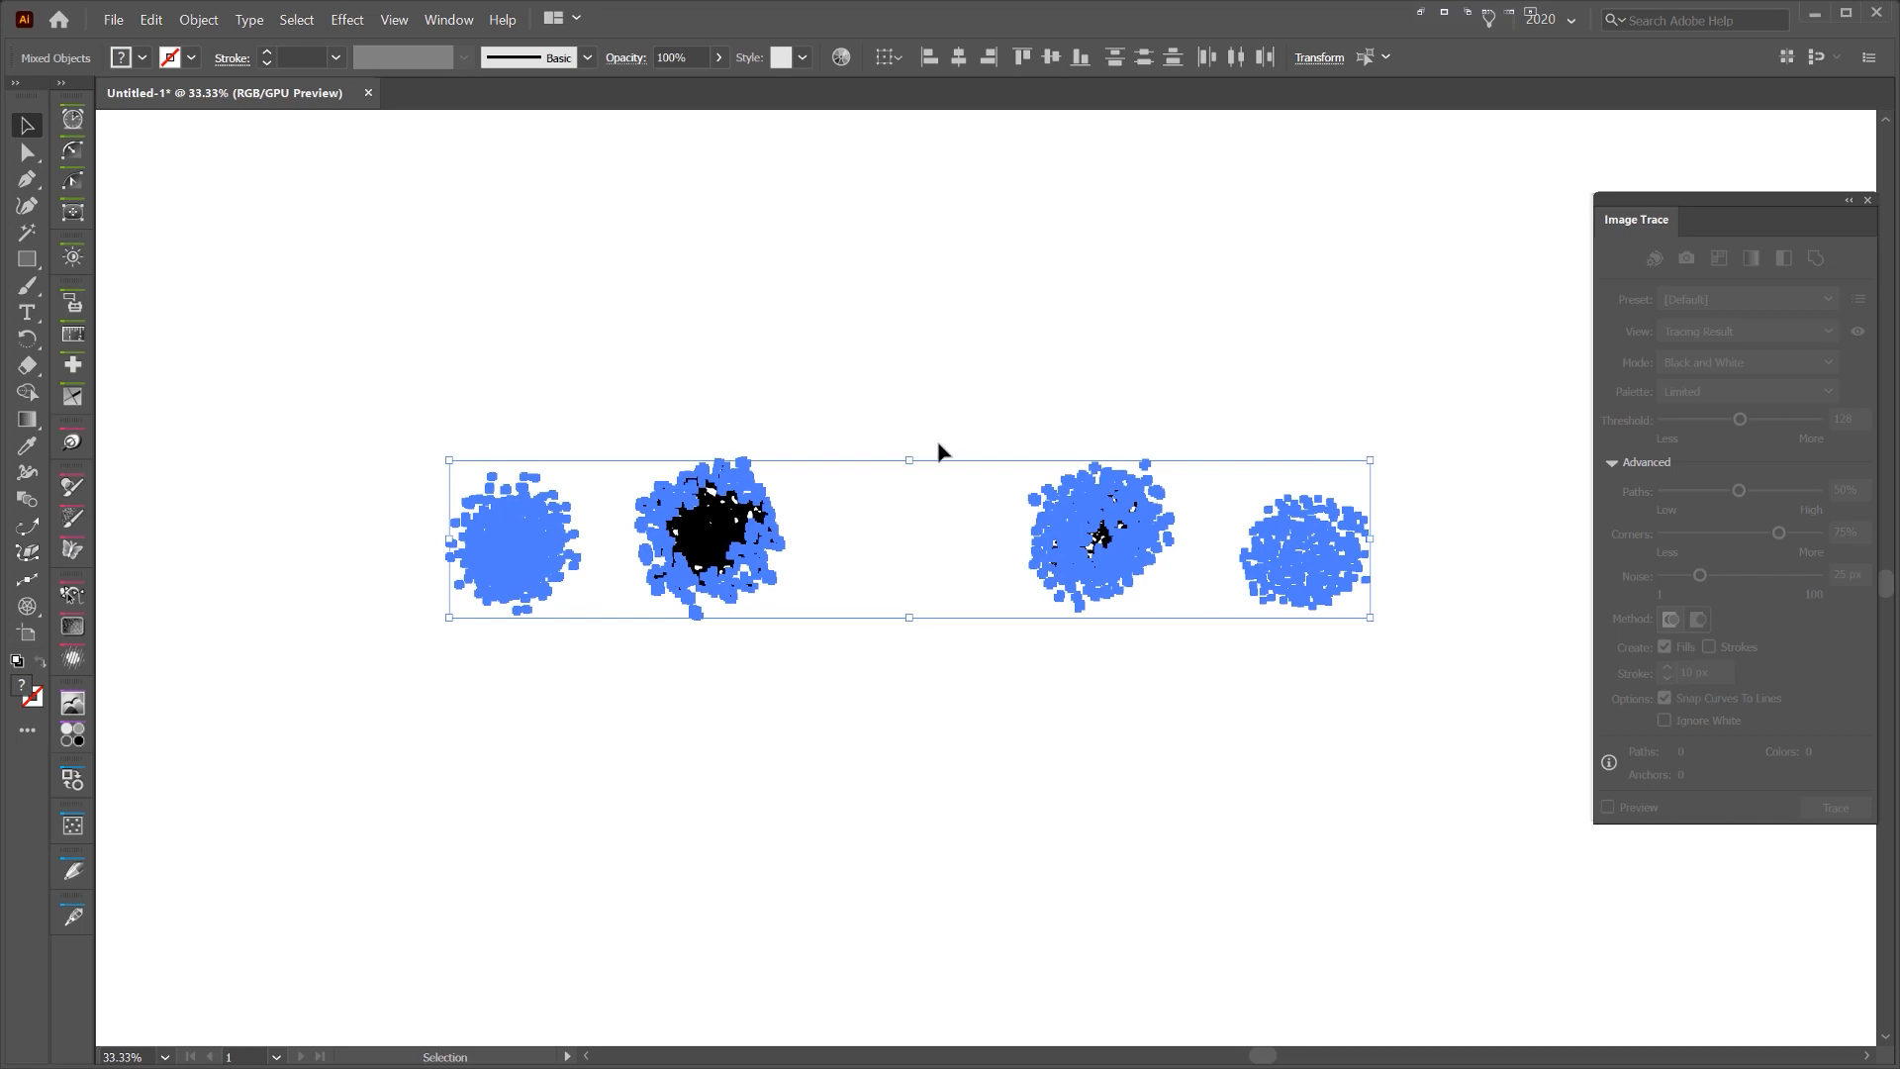
# - Try the Compound Path command on the selected dabs, test-move the shapes, and undo the move
pyautogui.click(198, 19)
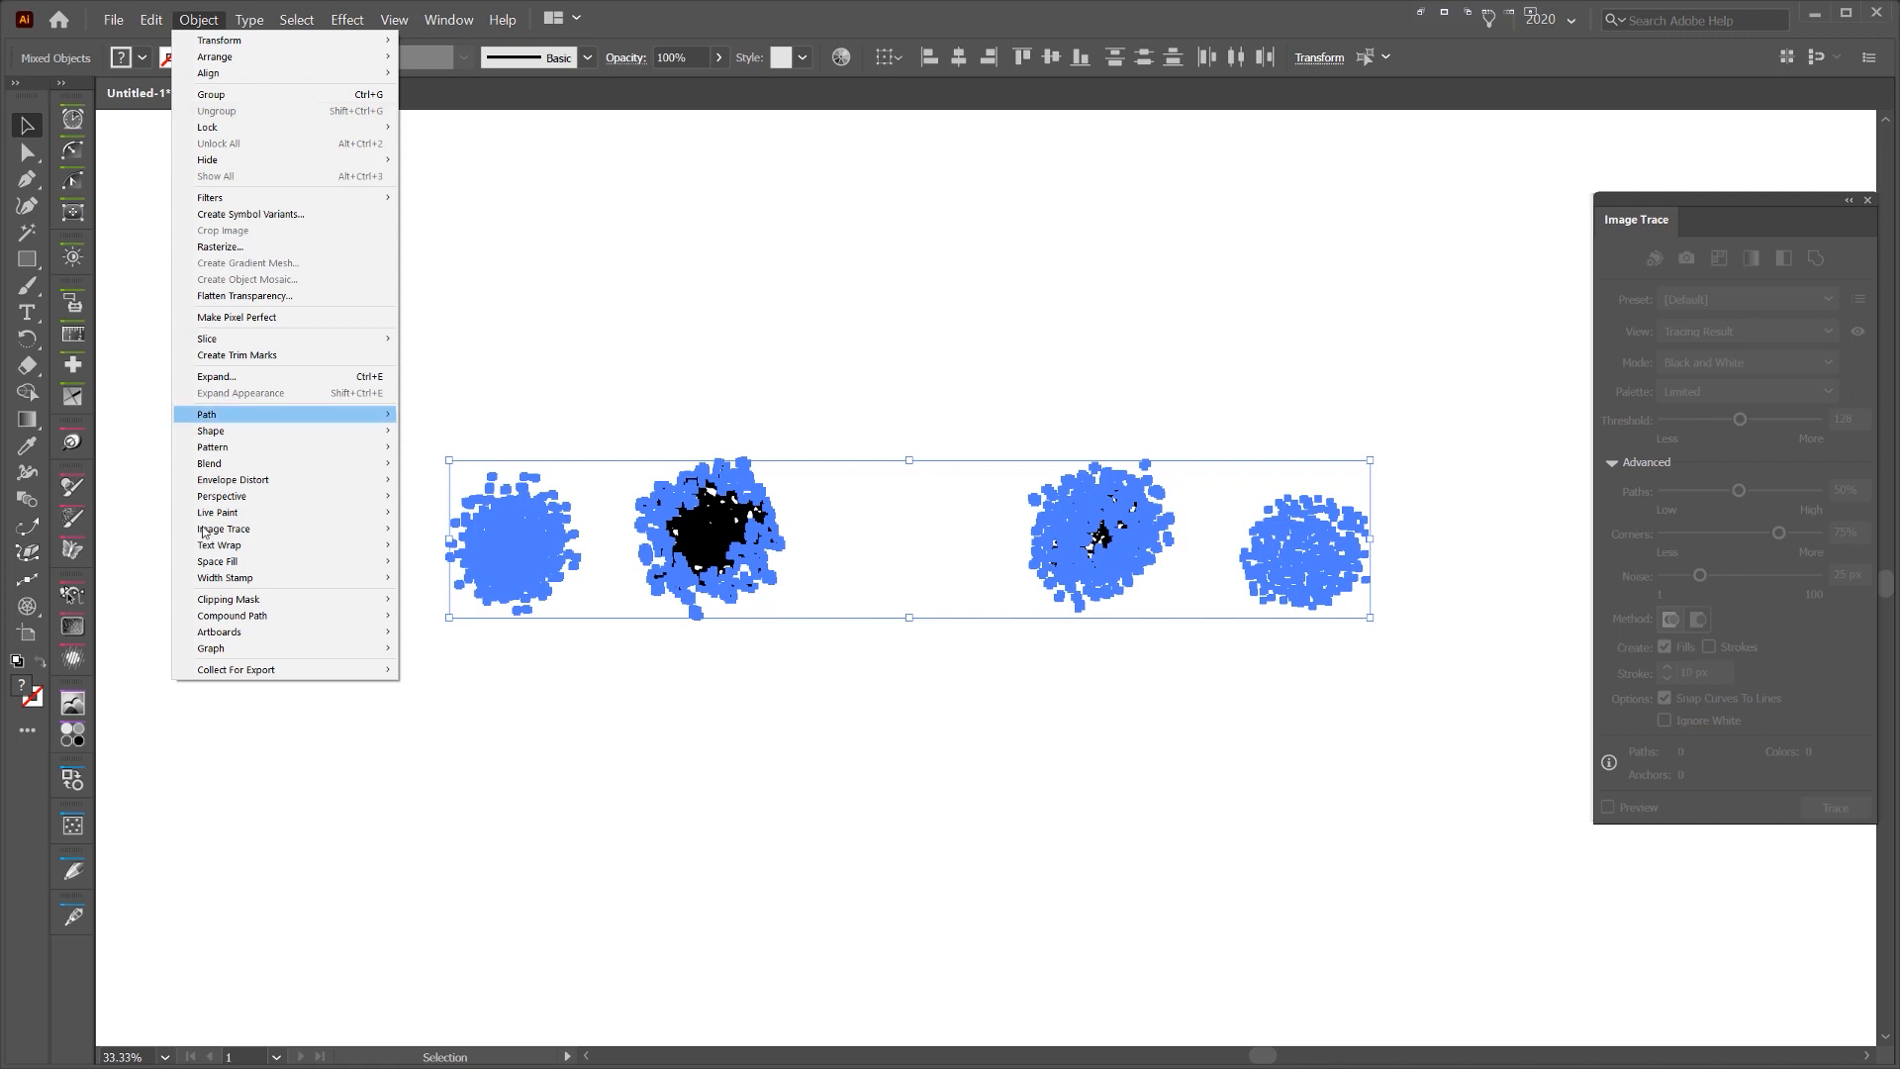
pyautogui.moveTo(314, 615)
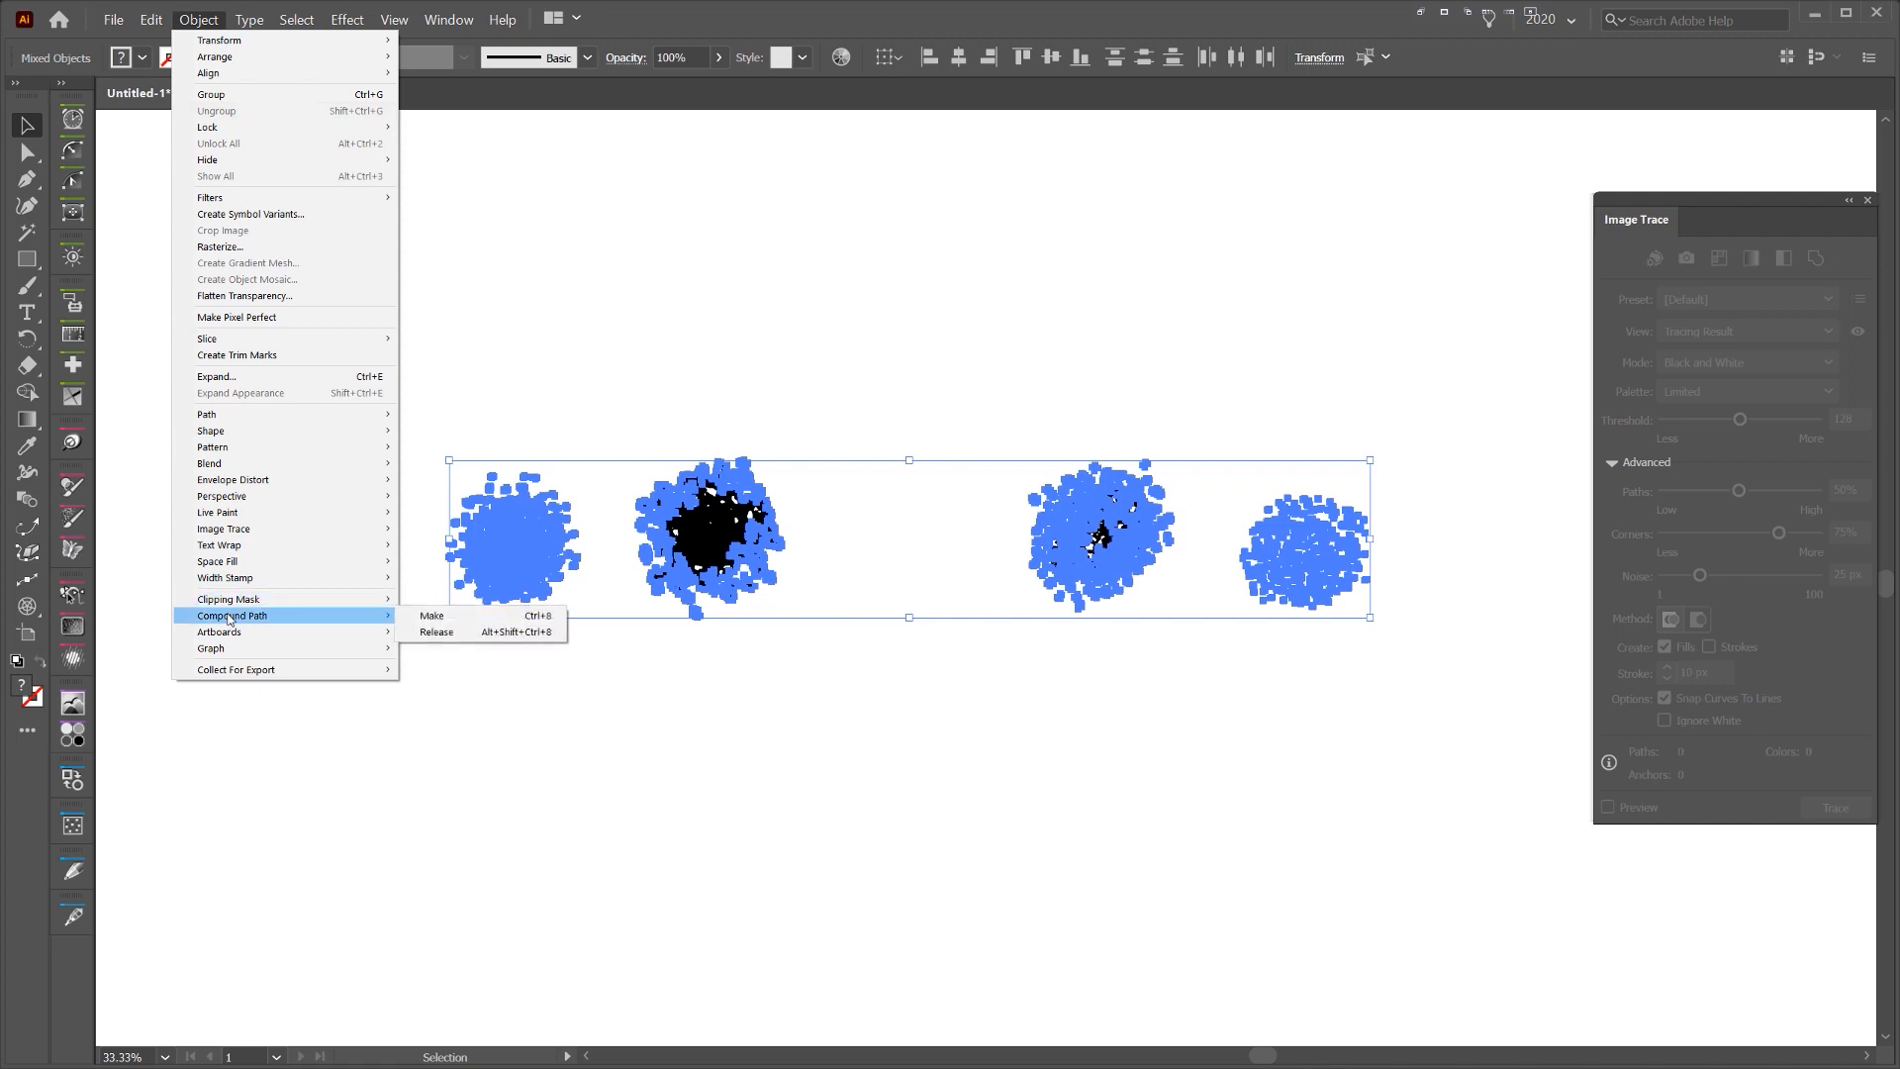
pyautogui.click(432, 615)
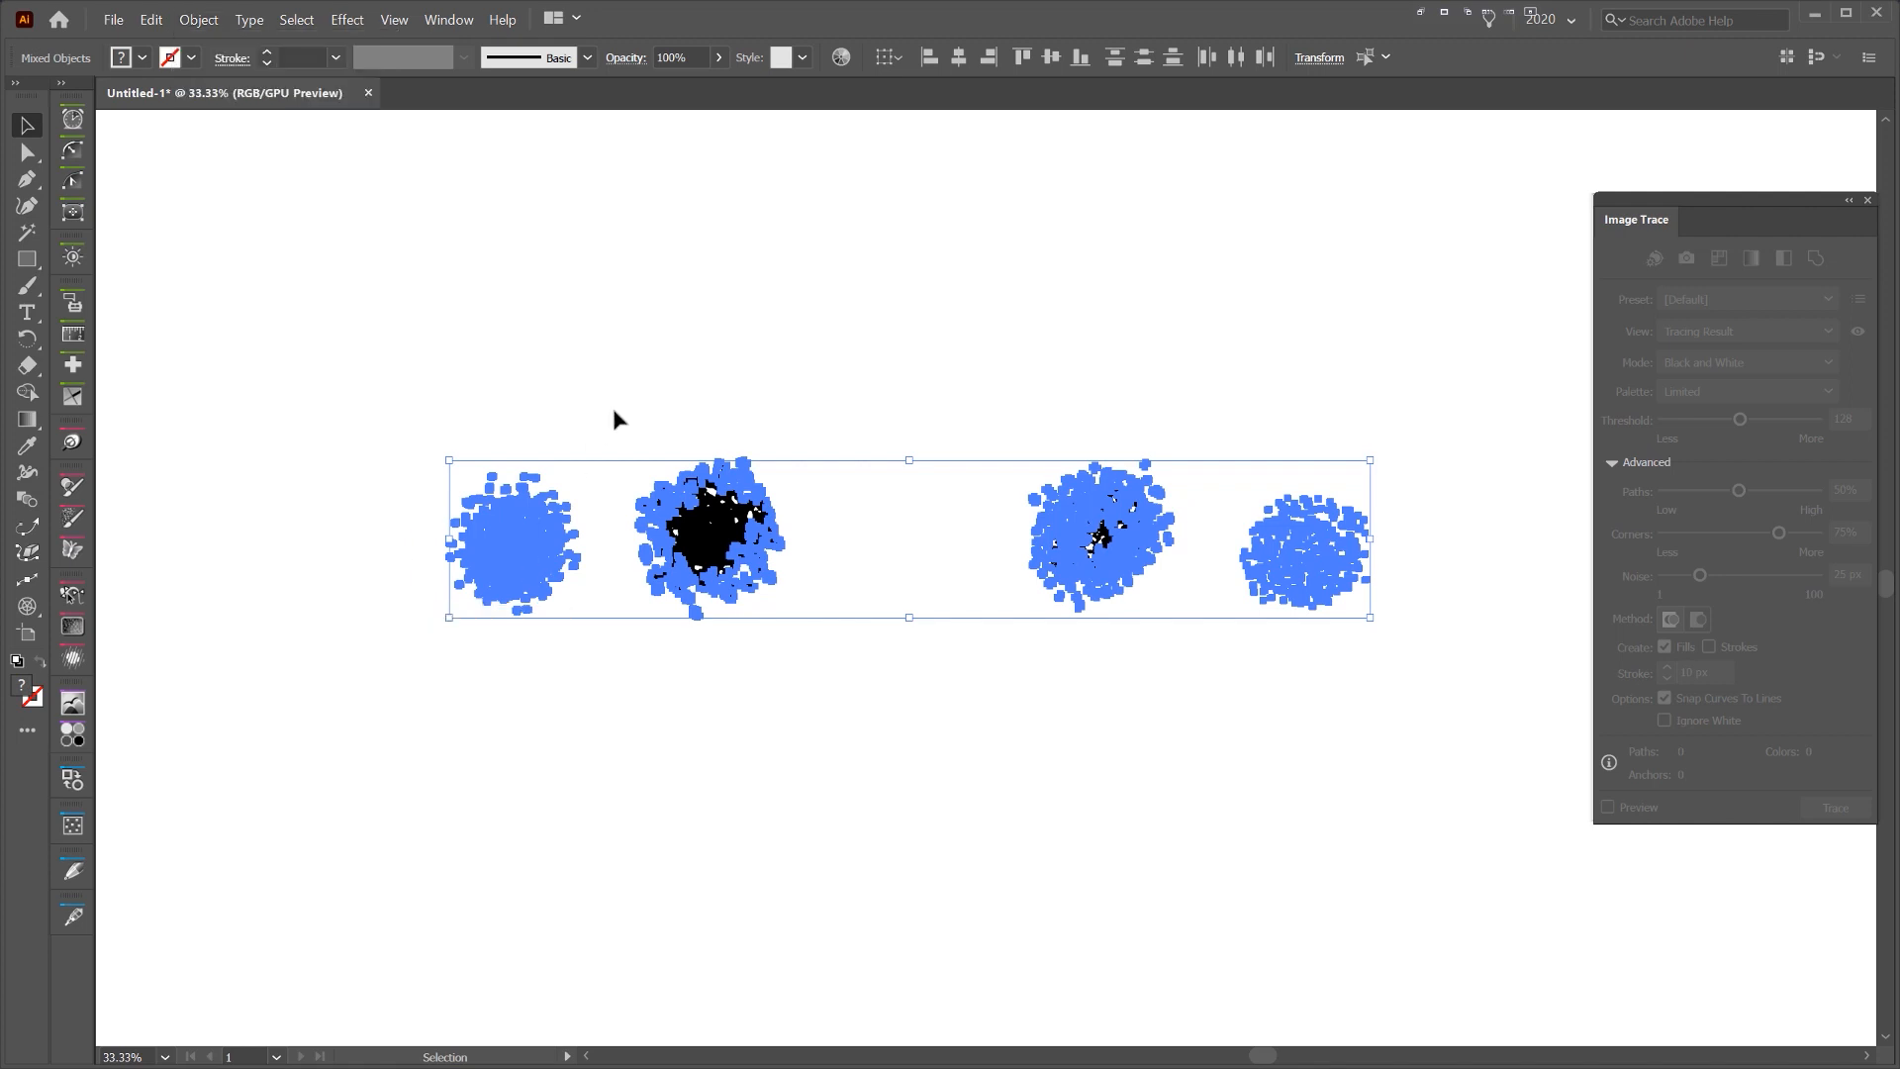
pyautogui.click(612, 404)
pyautogui.scroll(1, 670, 534)
pyautogui.scroll(1, 670, 534)
pyautogui.moveTo(757, 542); pyautogui.dragTo(922, 477)
pyautogui.hotkey('ctrl', 'z')
pyautogui.scroll(-3, 922, 479)
# - Release the compound paths of all four dabs and test-move the shapes, undoing the moves
pyautogui.hotkey('ctrl', 'a')
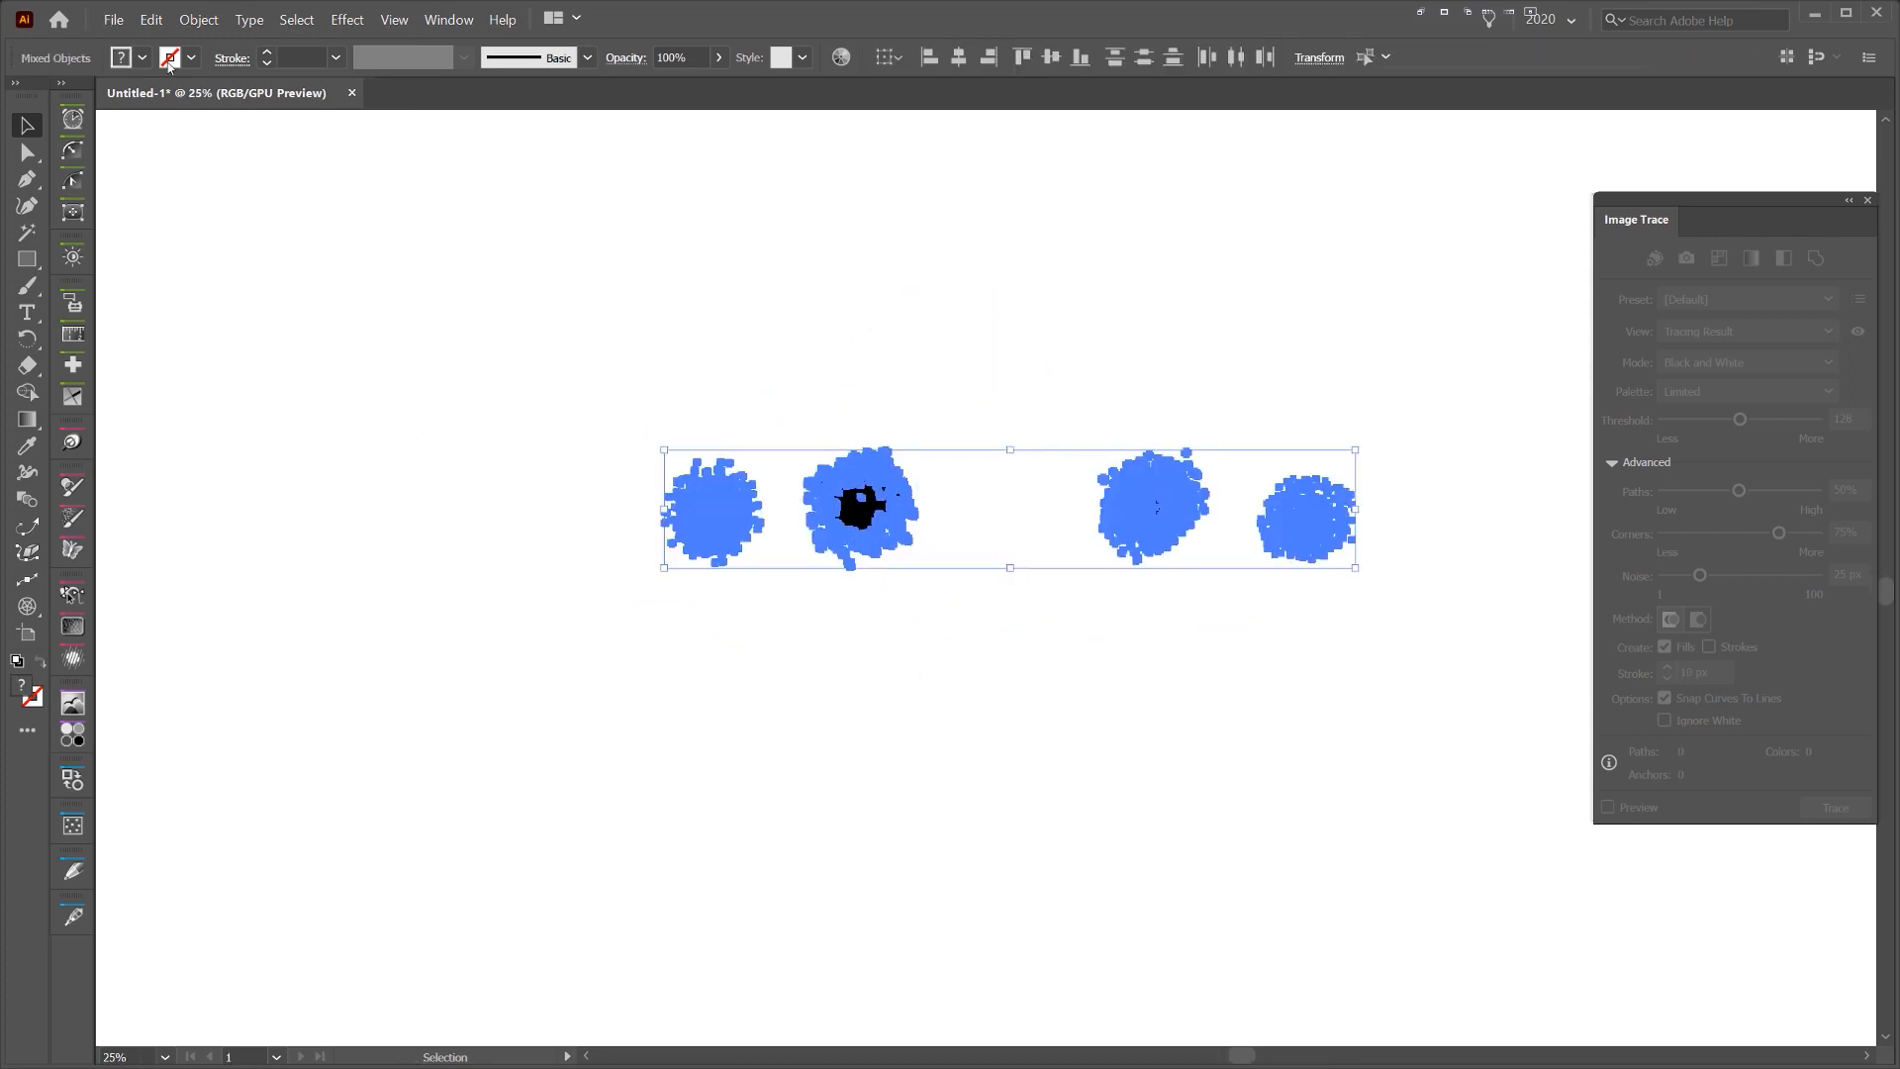
pyautogui.click(199, 20)
pyautogui.moveTo(254, 615)
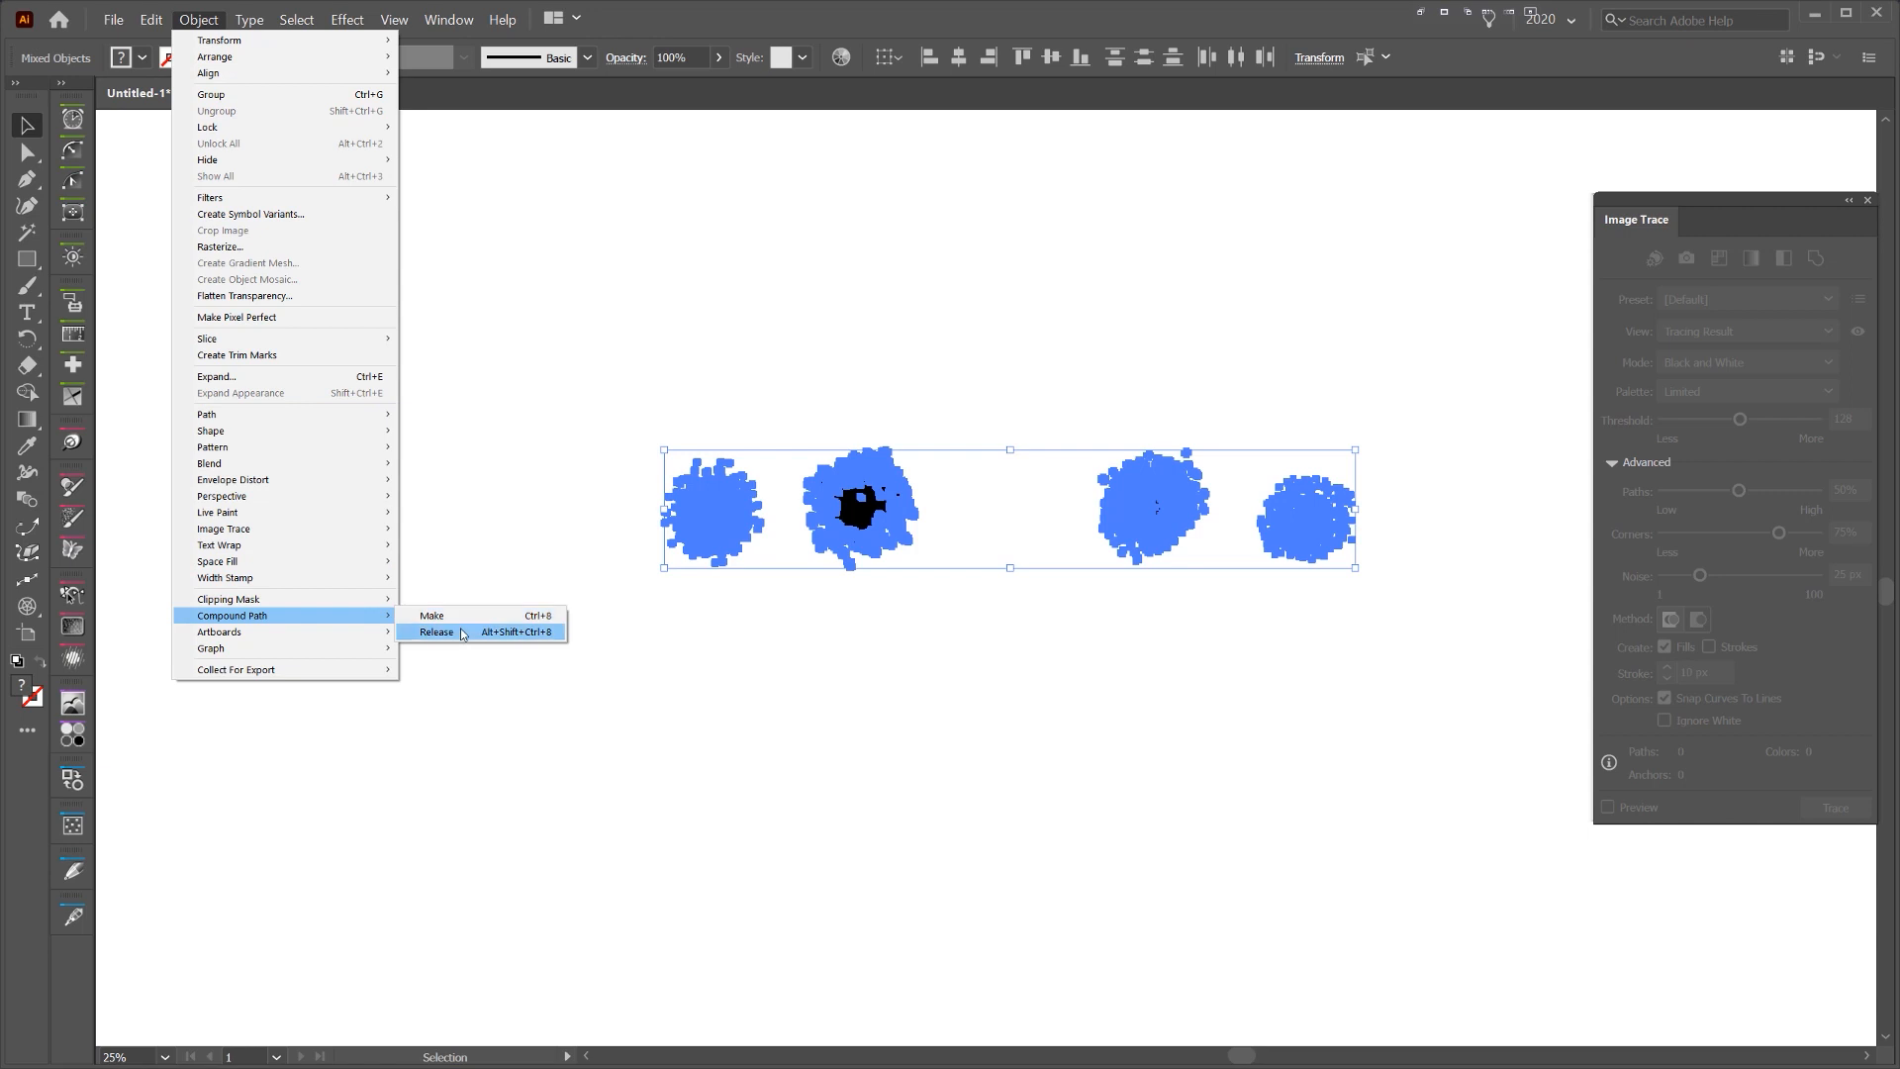
pyautogui.click(463, 633)
pyautogui.click(755, 430)
pyautogui.moveTo(821, 499); pyautogui.dragTo(894, 456)
pyautogui.hotkey('ctrl', 'z')
pyautogui.hotkey('ctrl', 'z')
pyautogui.hotkey('ctrl', 'z')
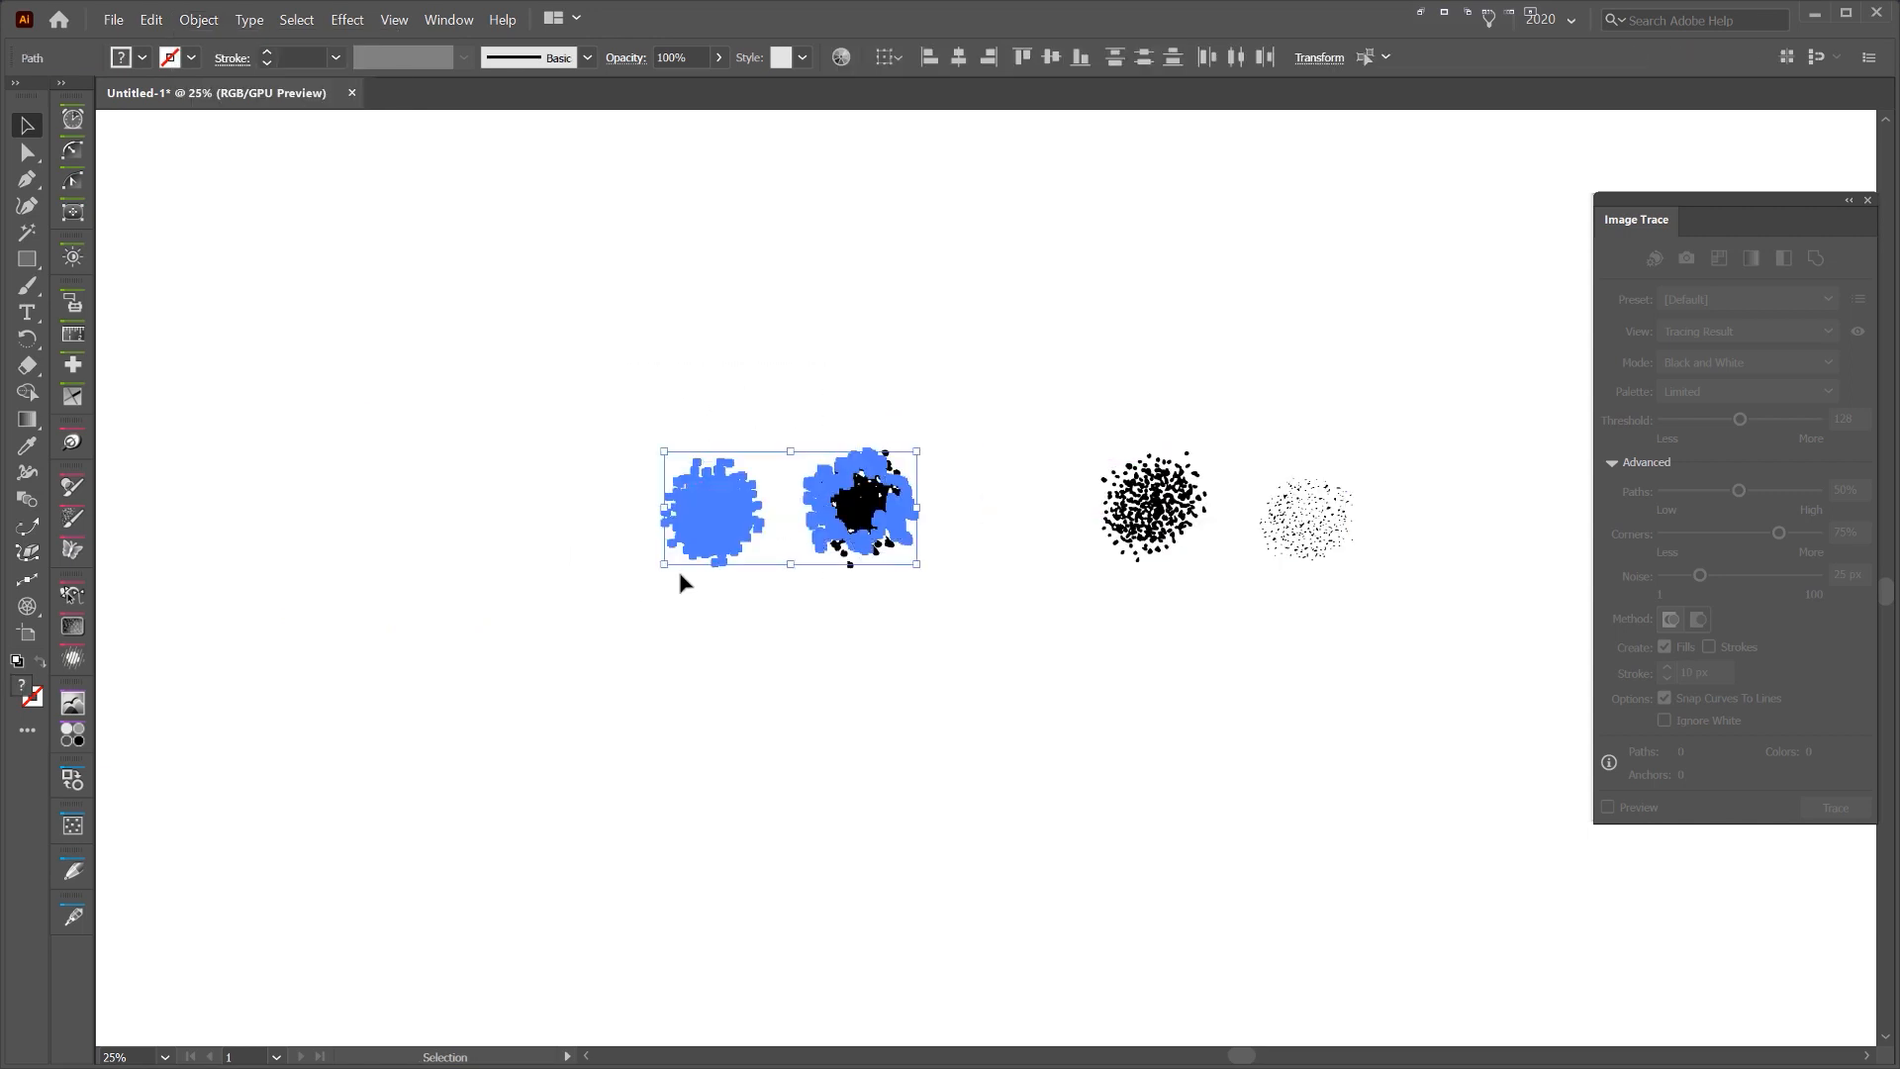
# - Select only the first dab's shapes and try moving them, then undo the move
pyautogui.click(636, 657)
pyautogui.moveTo(607, 650); pyautogui.dragTo(605, 653)
pyautogui.scroll(2, 816, 410)
pyautogui.moveTo(758, 461); pyautogui.dragTo(484, 795)
pyautogui.moveTo(598, 644); pyautogui.dragTo(502, 461)
pyautogui.hotkey('ctrl', 'z')
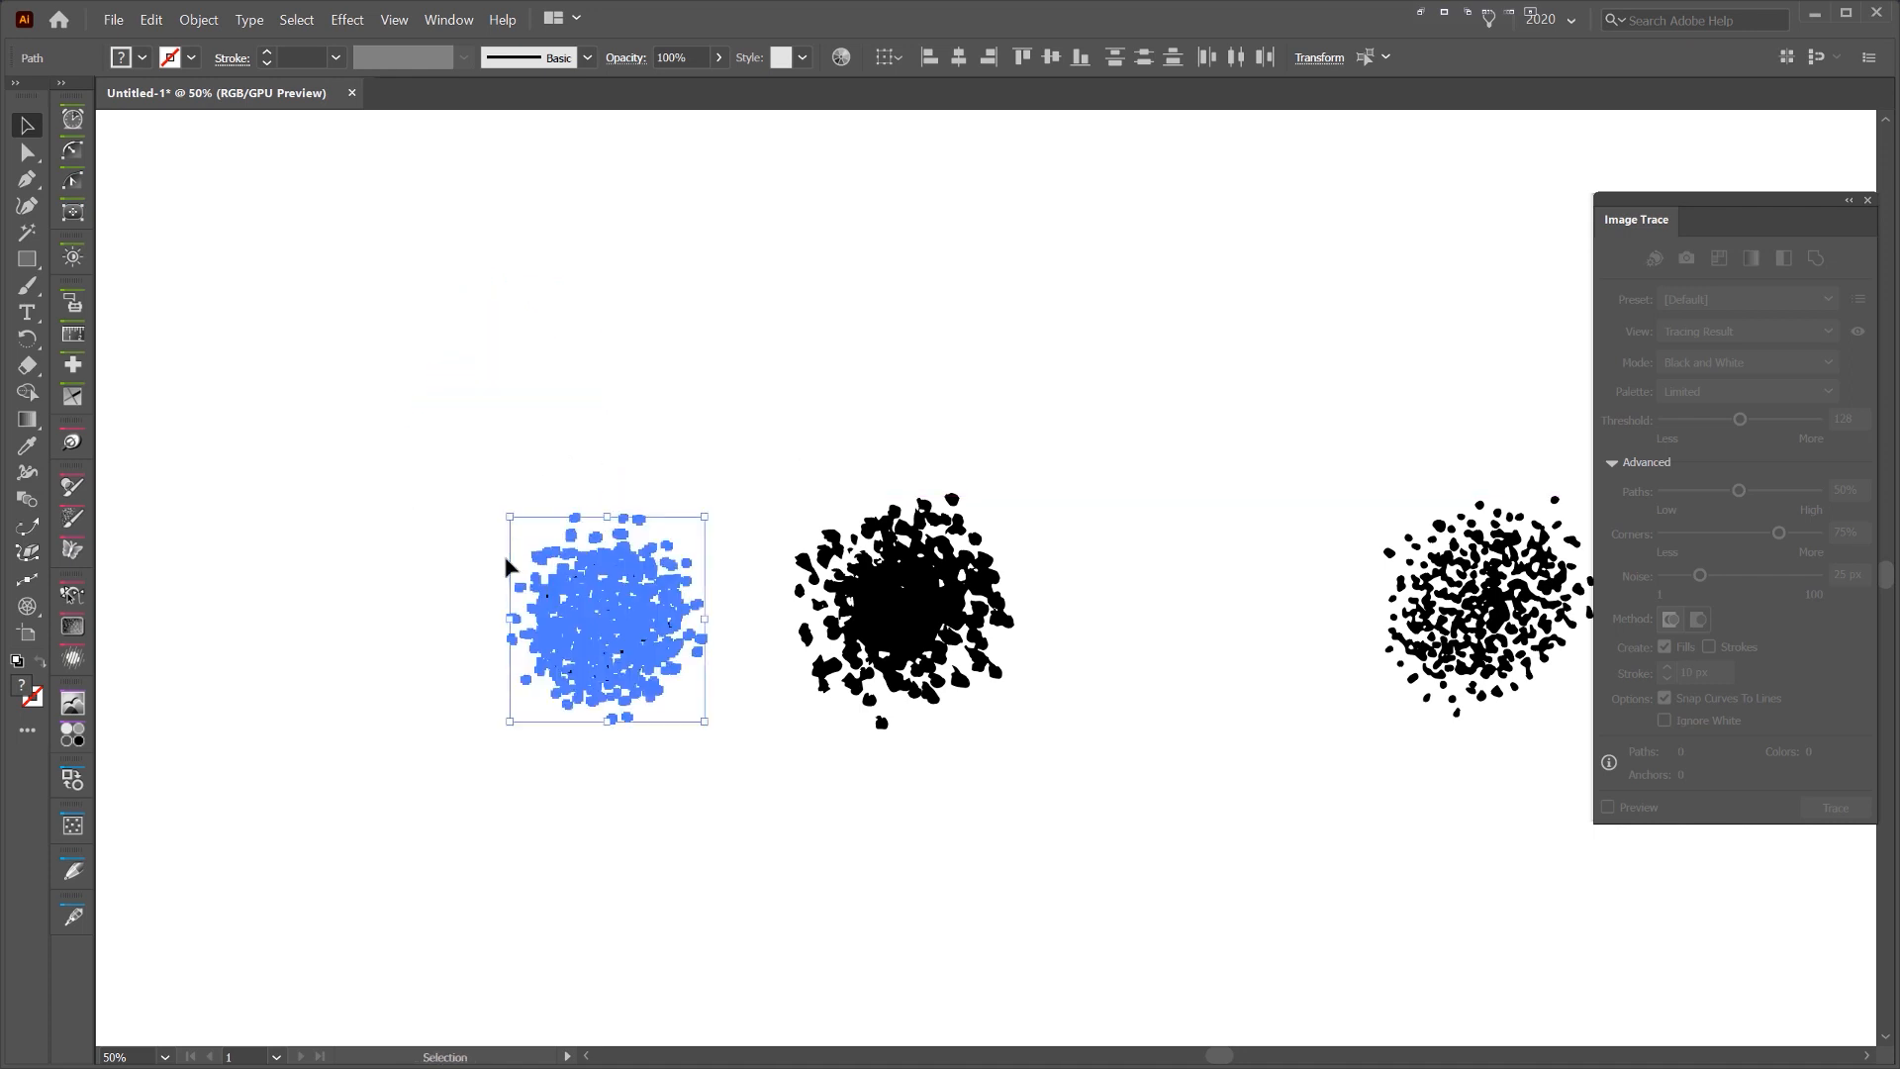
# - Group all shapes of the first dab and test-move the group, undoing the move
pyautogui.scroll(1, 594, 494)
pyautogui.moveTo(747, 480); pyautogui.dragTo(452, 846)
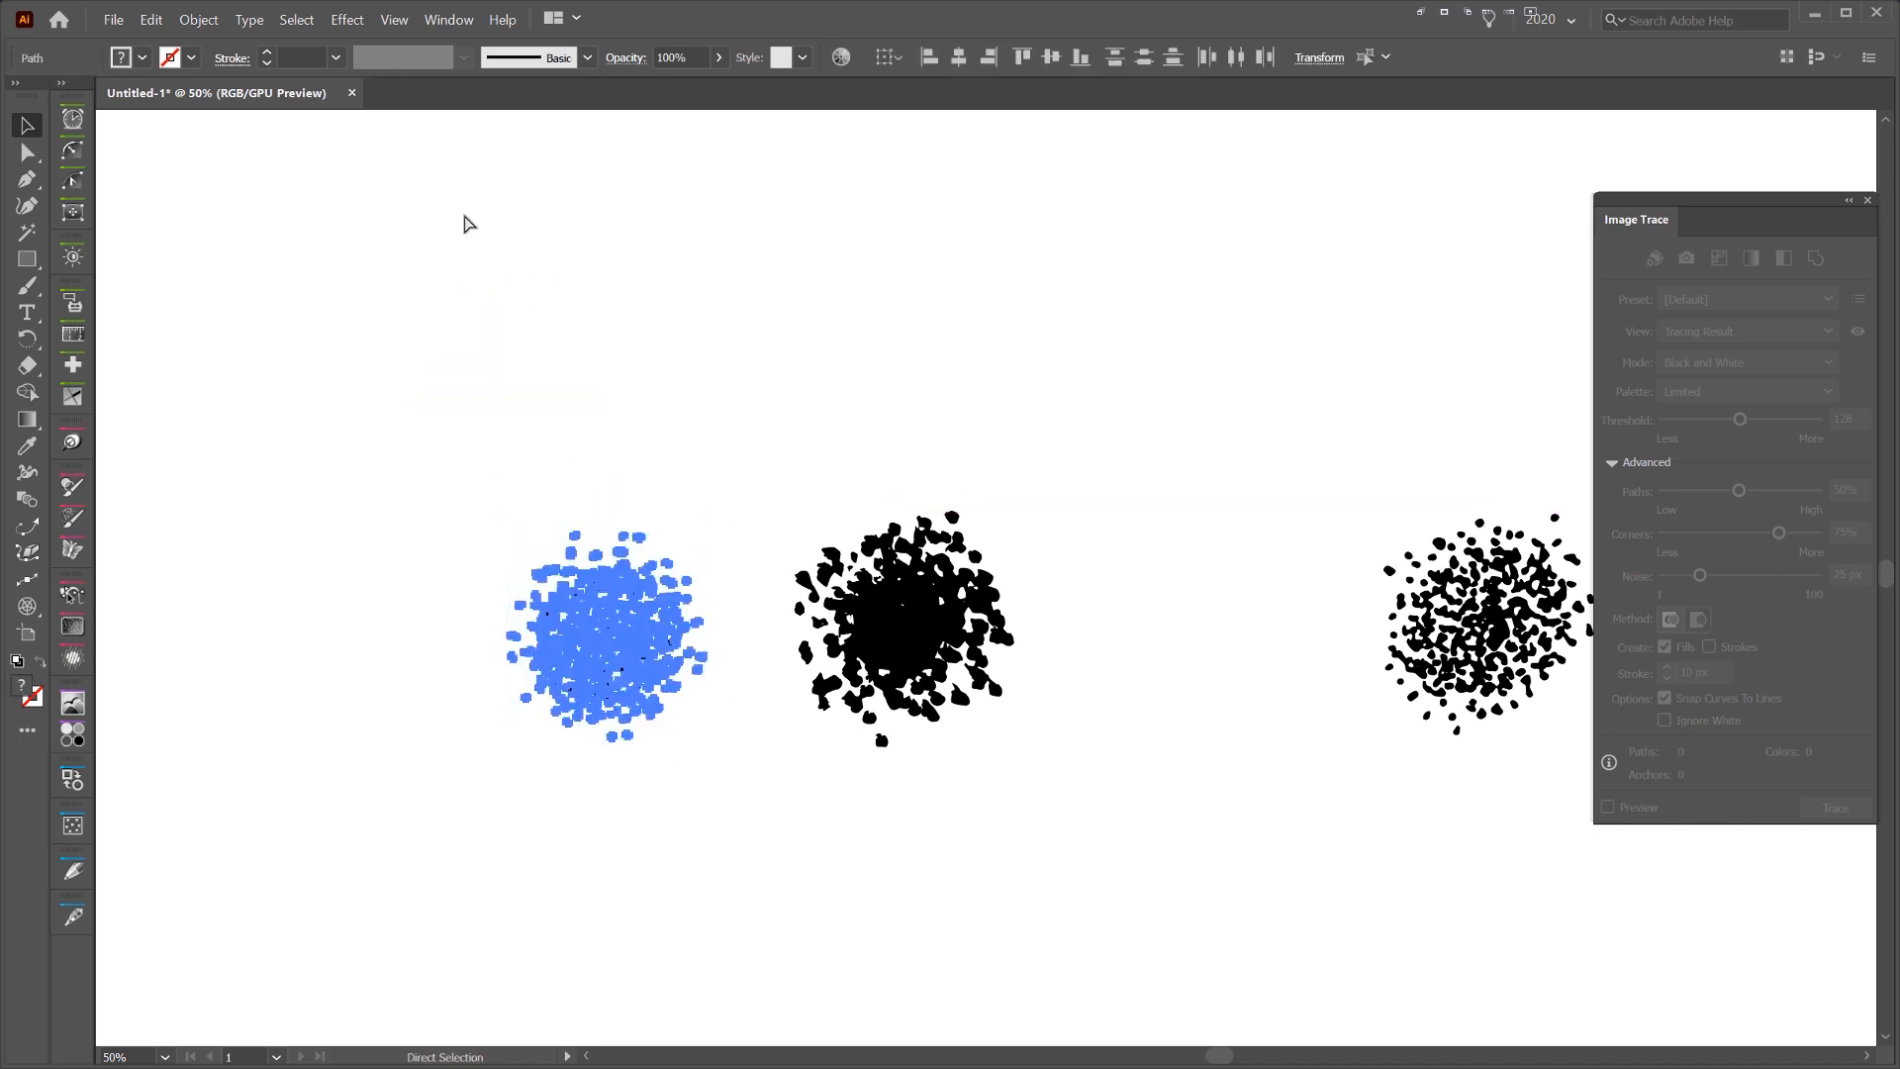
pyautogui.click(199, 19)
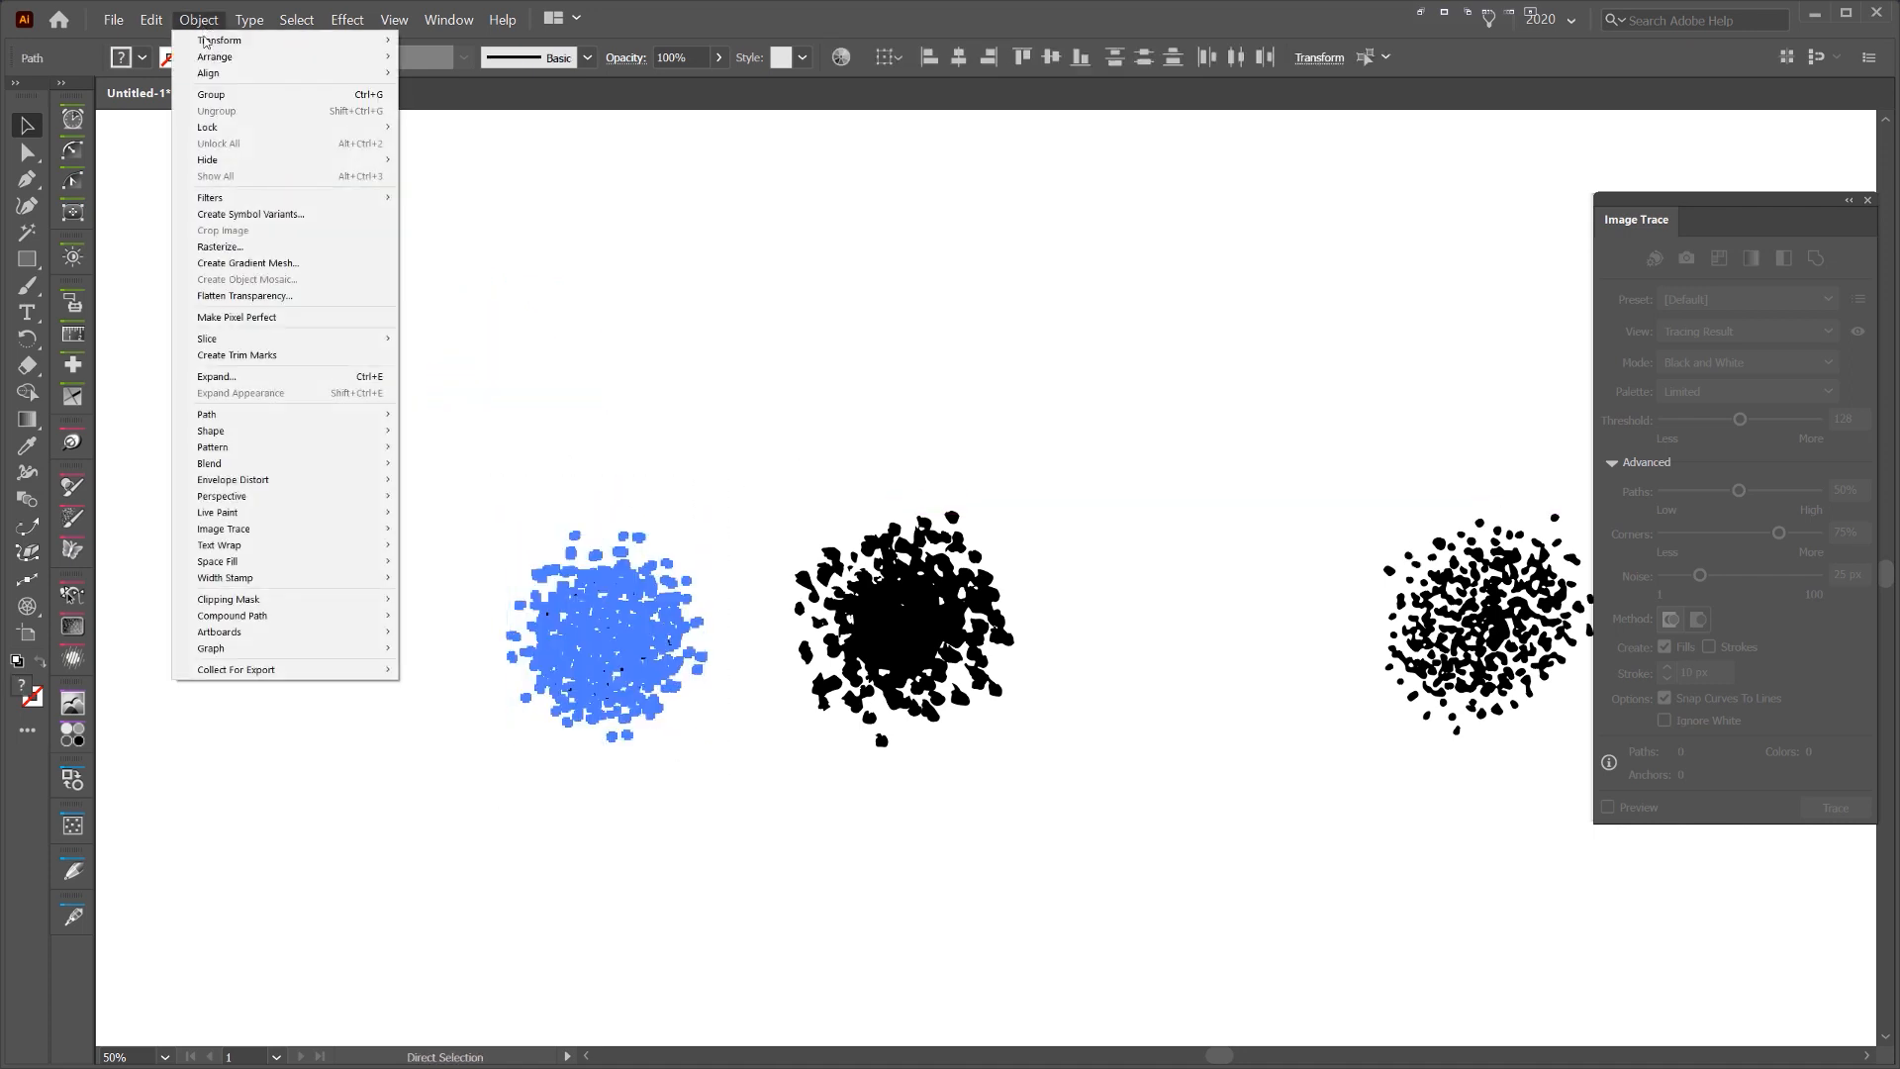
pyautogui.click(308, 98)
pyautogui.click(994, 379)
pyautogui.moveTo(994, 379); pyautogui.dragTo(743, 315)
pyautogui.moveTo(304, 582); pyautogui.dragTo(387, 348)
pyautogui.hotkey('ctrl', 'z')
# - Group the shapes of the second and the third dab, each dab as its own group
pyautogui.moveTo(764, 428); pyautogui.dragTo(531, 751)
pyautogui.click(1030, 641)
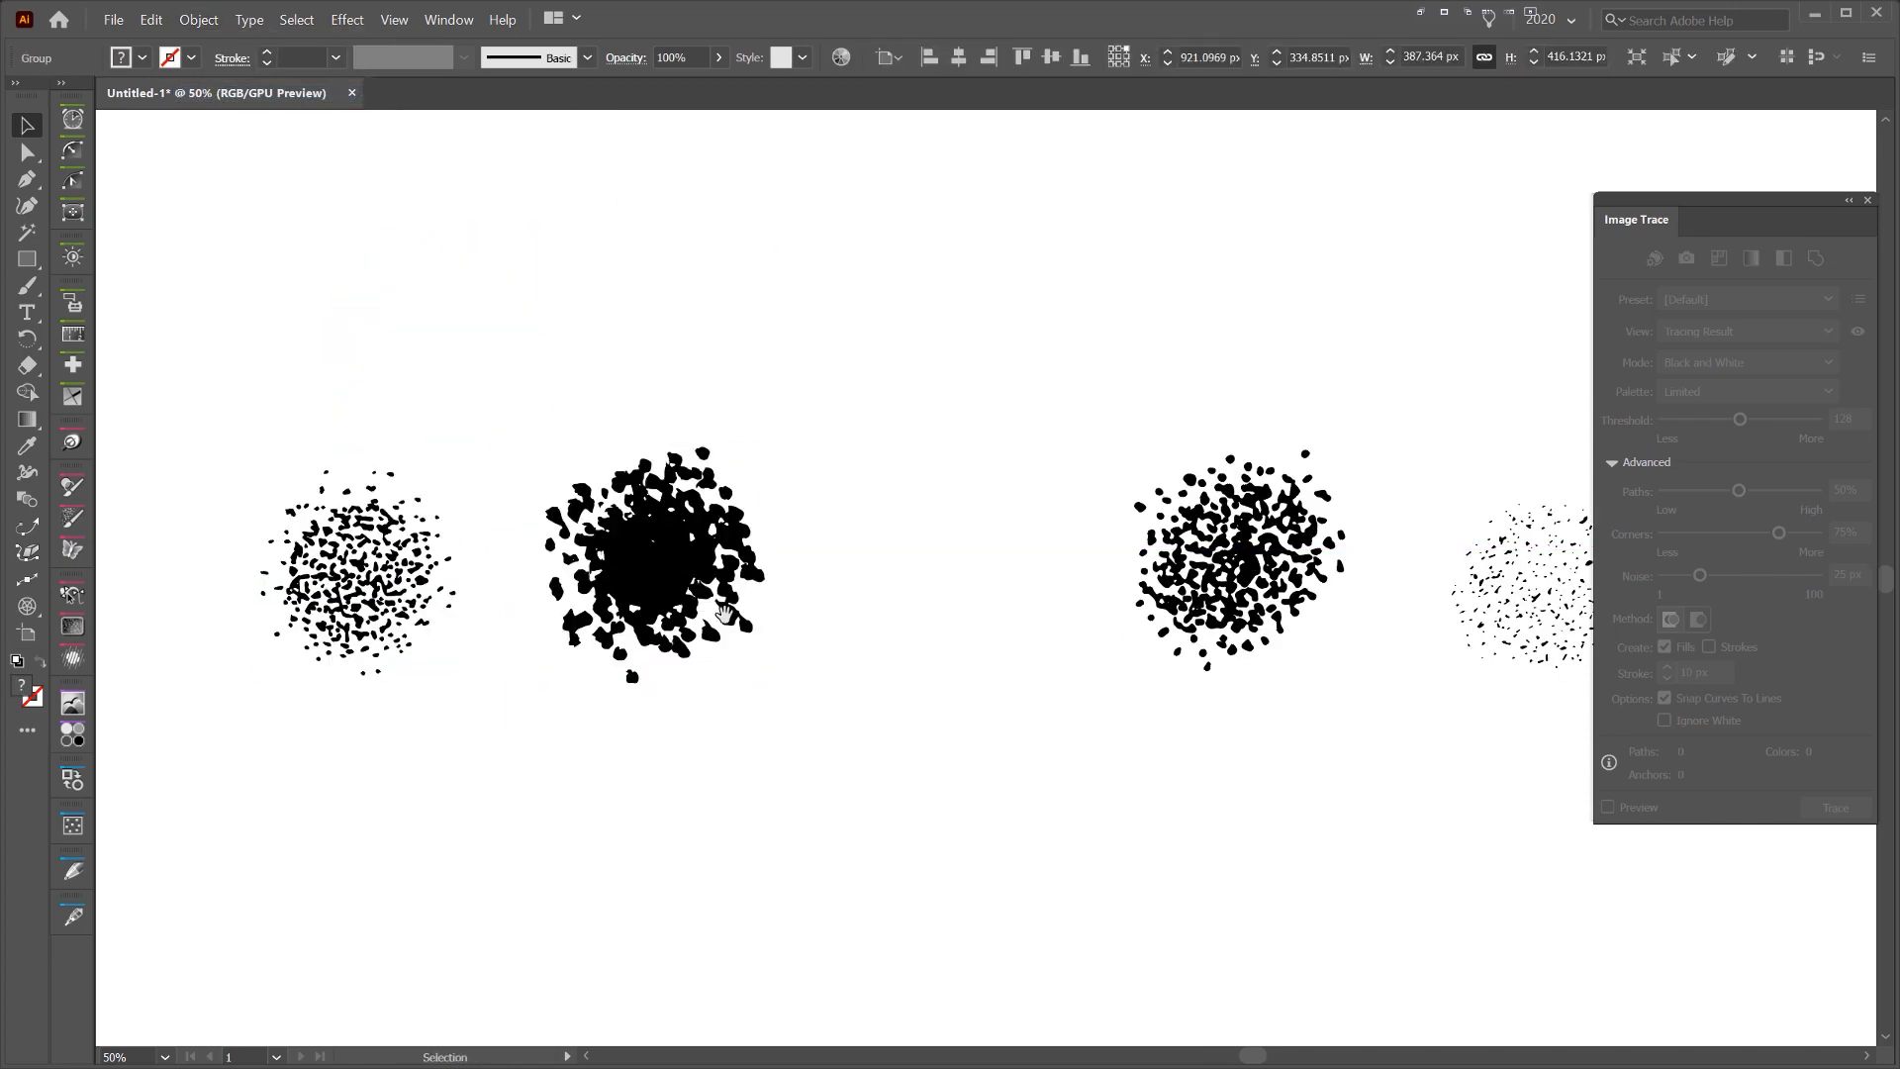
pyautogui.press('space')
pyautogui.moveTo(1274, 405); pyautogui.dragTo(1157, 535)
pyautogui.moveTo(1263, 468); pyautogui.dragTo(984, 808)
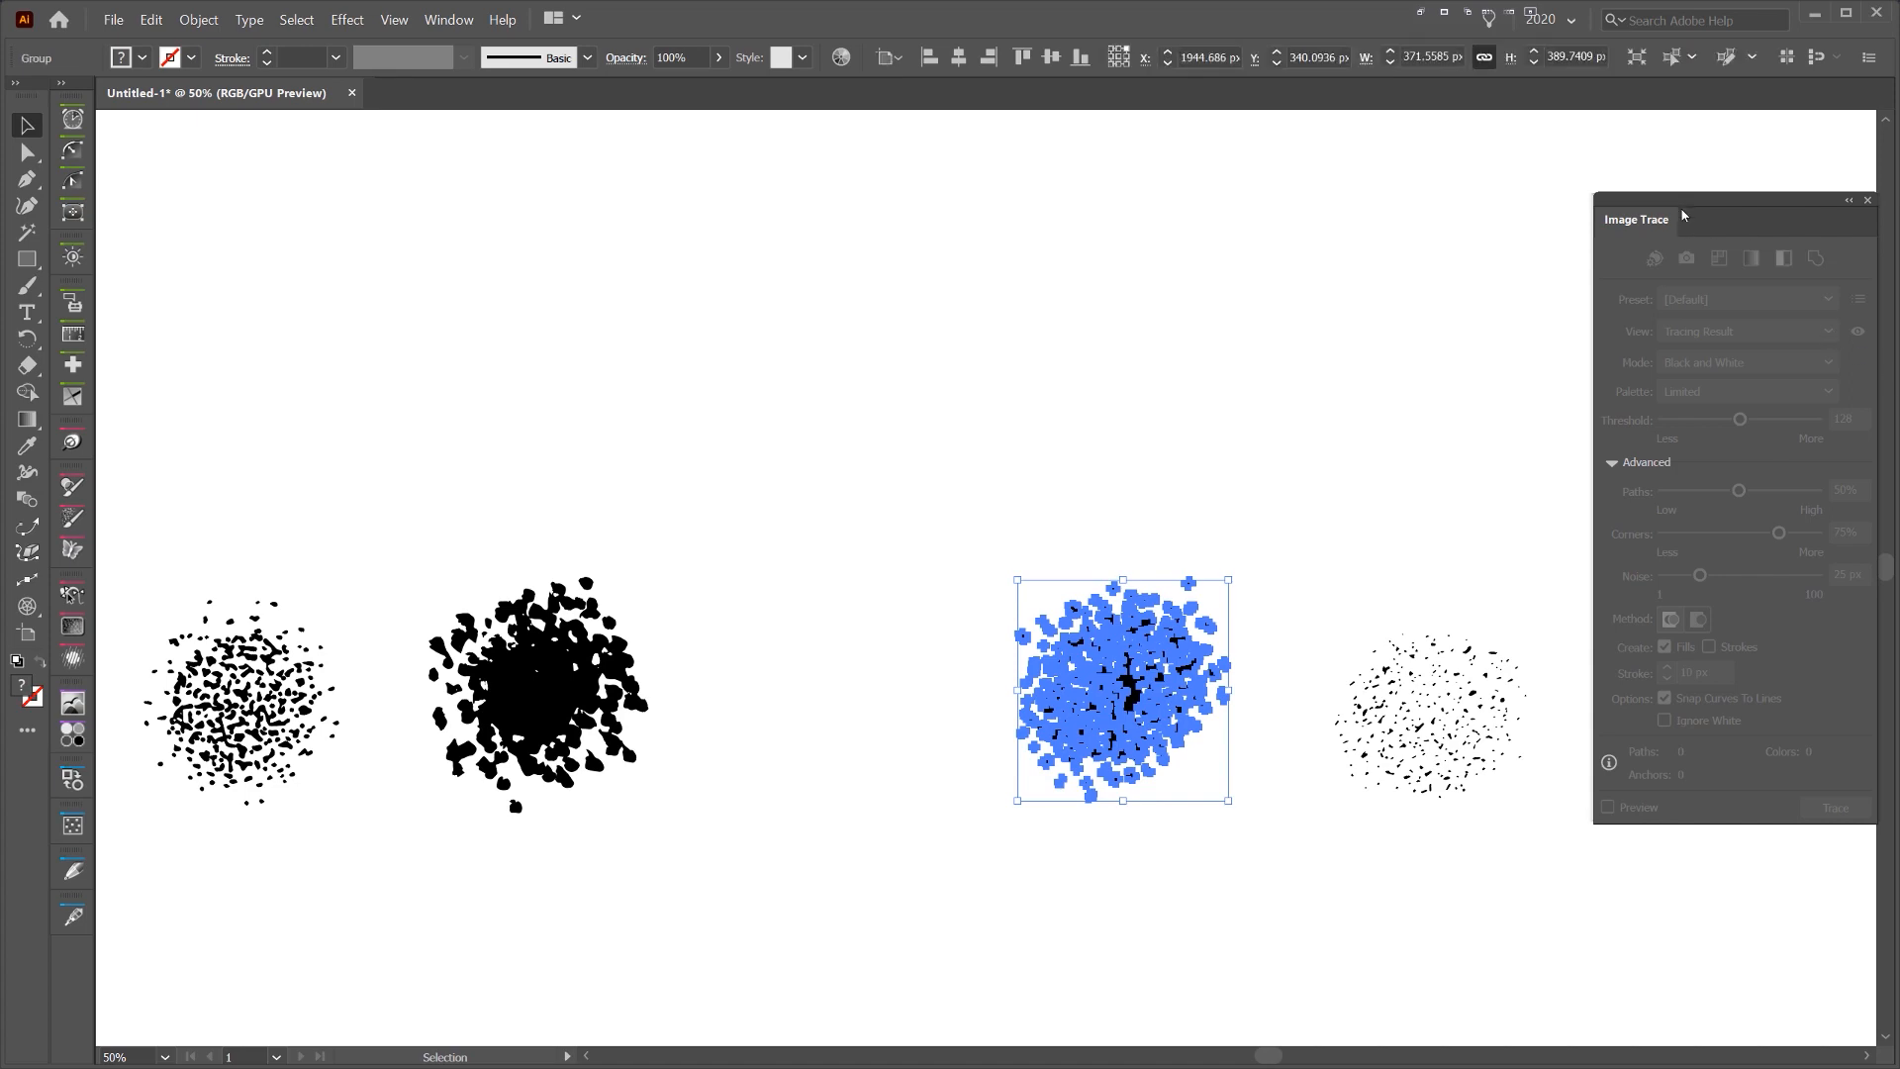
# - Clear the Image Trace settings out of the way and group the shapes of the fourth dab
pyautogui.moveTo(1684, 211); pyautogui.dragTo(1899, 210)
pyautogui.press('space')
pyautogui.moveTo(1540, 561); pyautogui.dragTo(1265, 547)
pyautogui.scroll(1, 1192, 653)
pyautogui.click(1323, 550)
# - Arrange the four grouped dabs closer together in one row, undoing a stray change
pyautogui.scroll(-3, 1148, 599)
pyautogui.moveTo(994, 600); pyautogui.dragTo(1018, 505)
pyautogui.moveTo(733, 606); pyautogui.dragTo(842, 513)
pyautogui.click(547, 607)
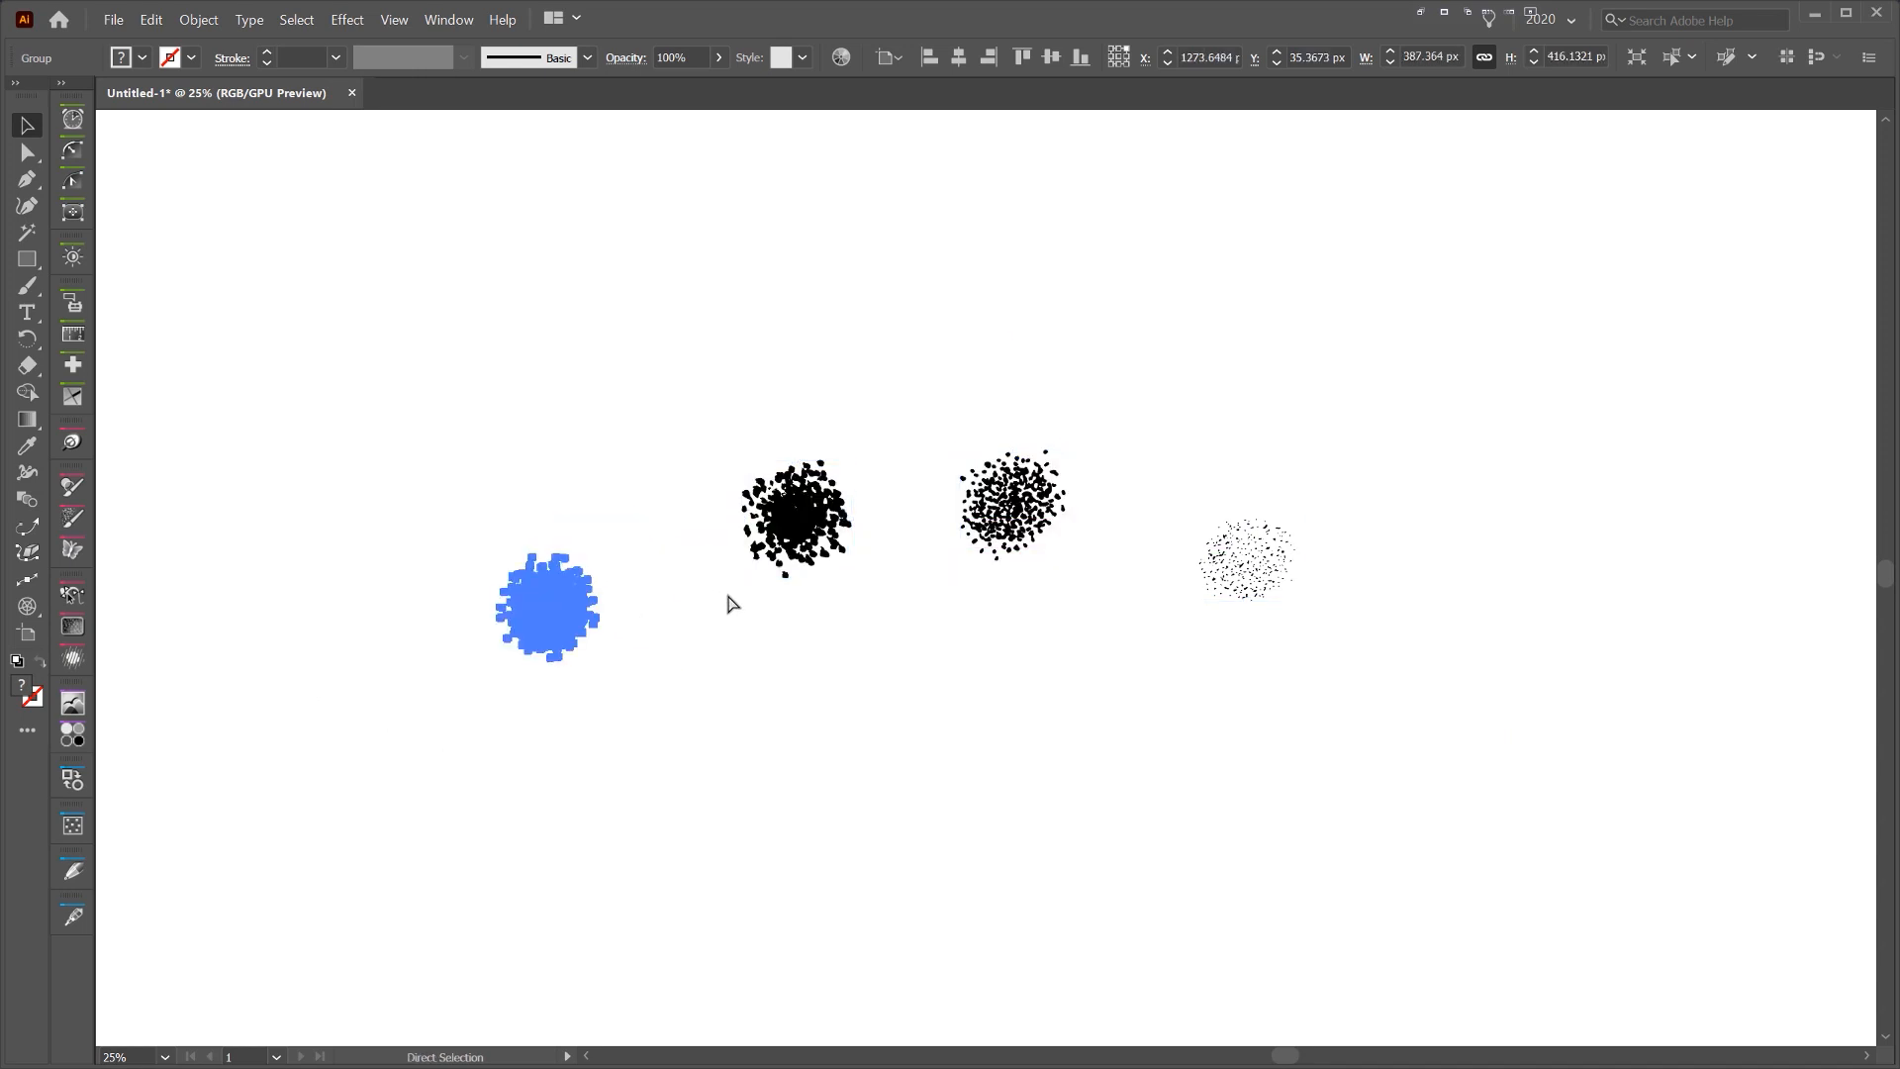
pyautogui.hotkey('ctrl', 'z')
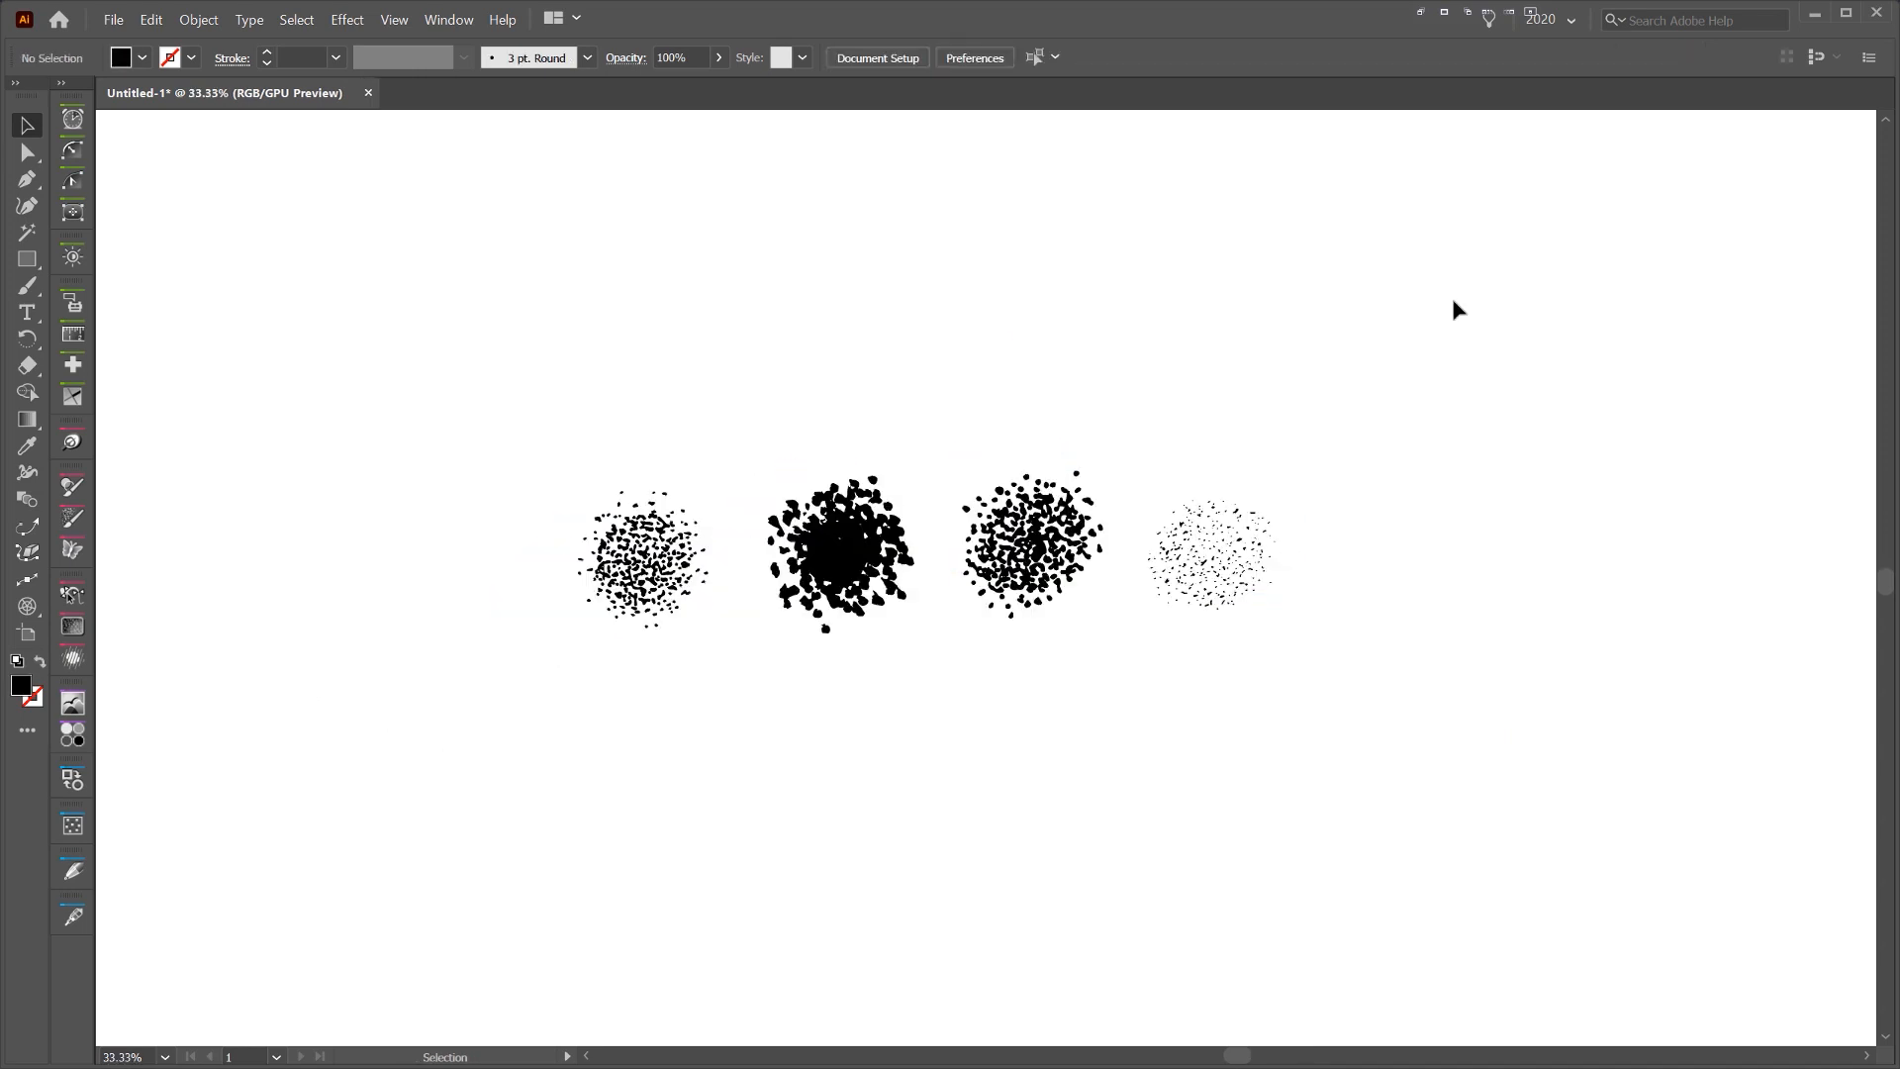
# - Display the document's brushes, select all unused ones and delete them
pyautogui.scroll(1, 552, 548)
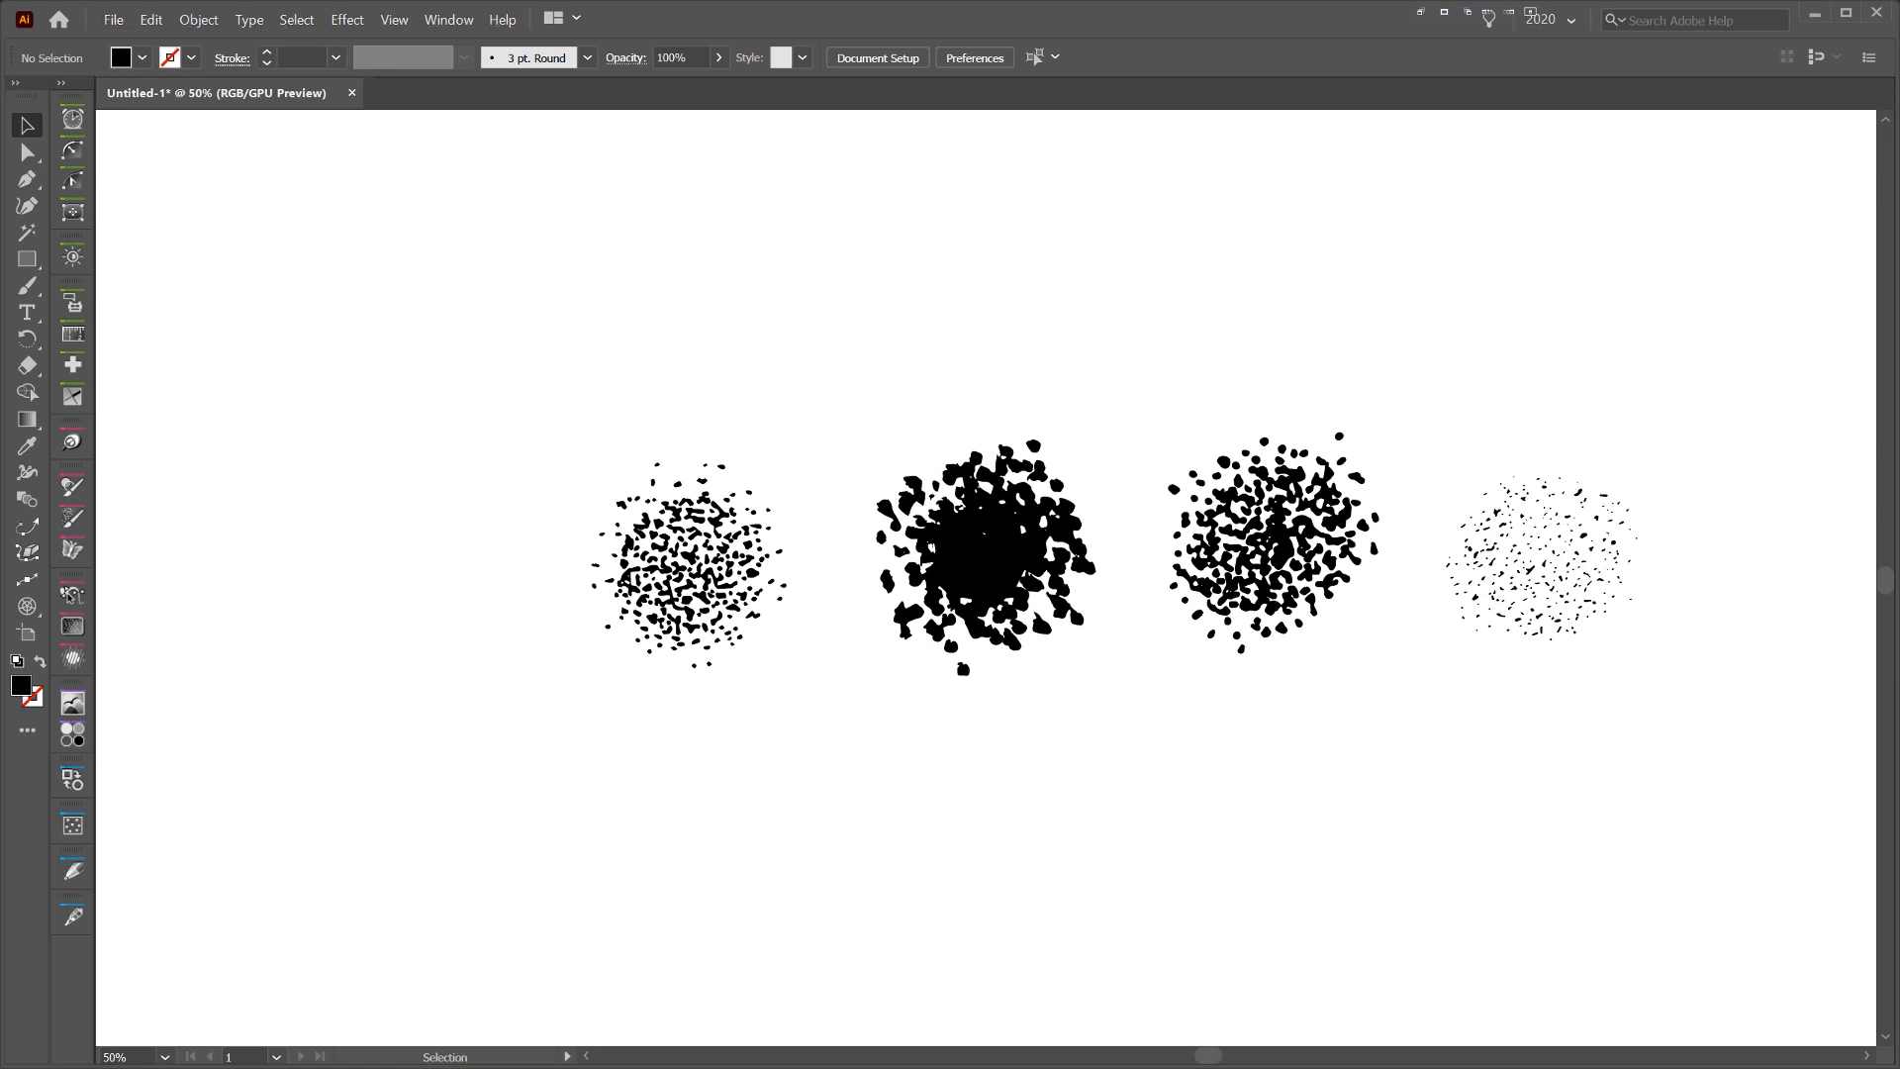
pyautogui.press('F5')
pyautogui.moveTo(1777, 299)
pyautogui.mouseDown()
pyautogui.moveTo(1419, 448)
pyautogui.moveTo(1188, 471)
pyautogui.moveTo(1139, 447)
pyautogui.moveTo(1156, 371)
pyautogui.mouseUp()
pyautogui.click(1184, 449)
pyautogui.click(449, 20)
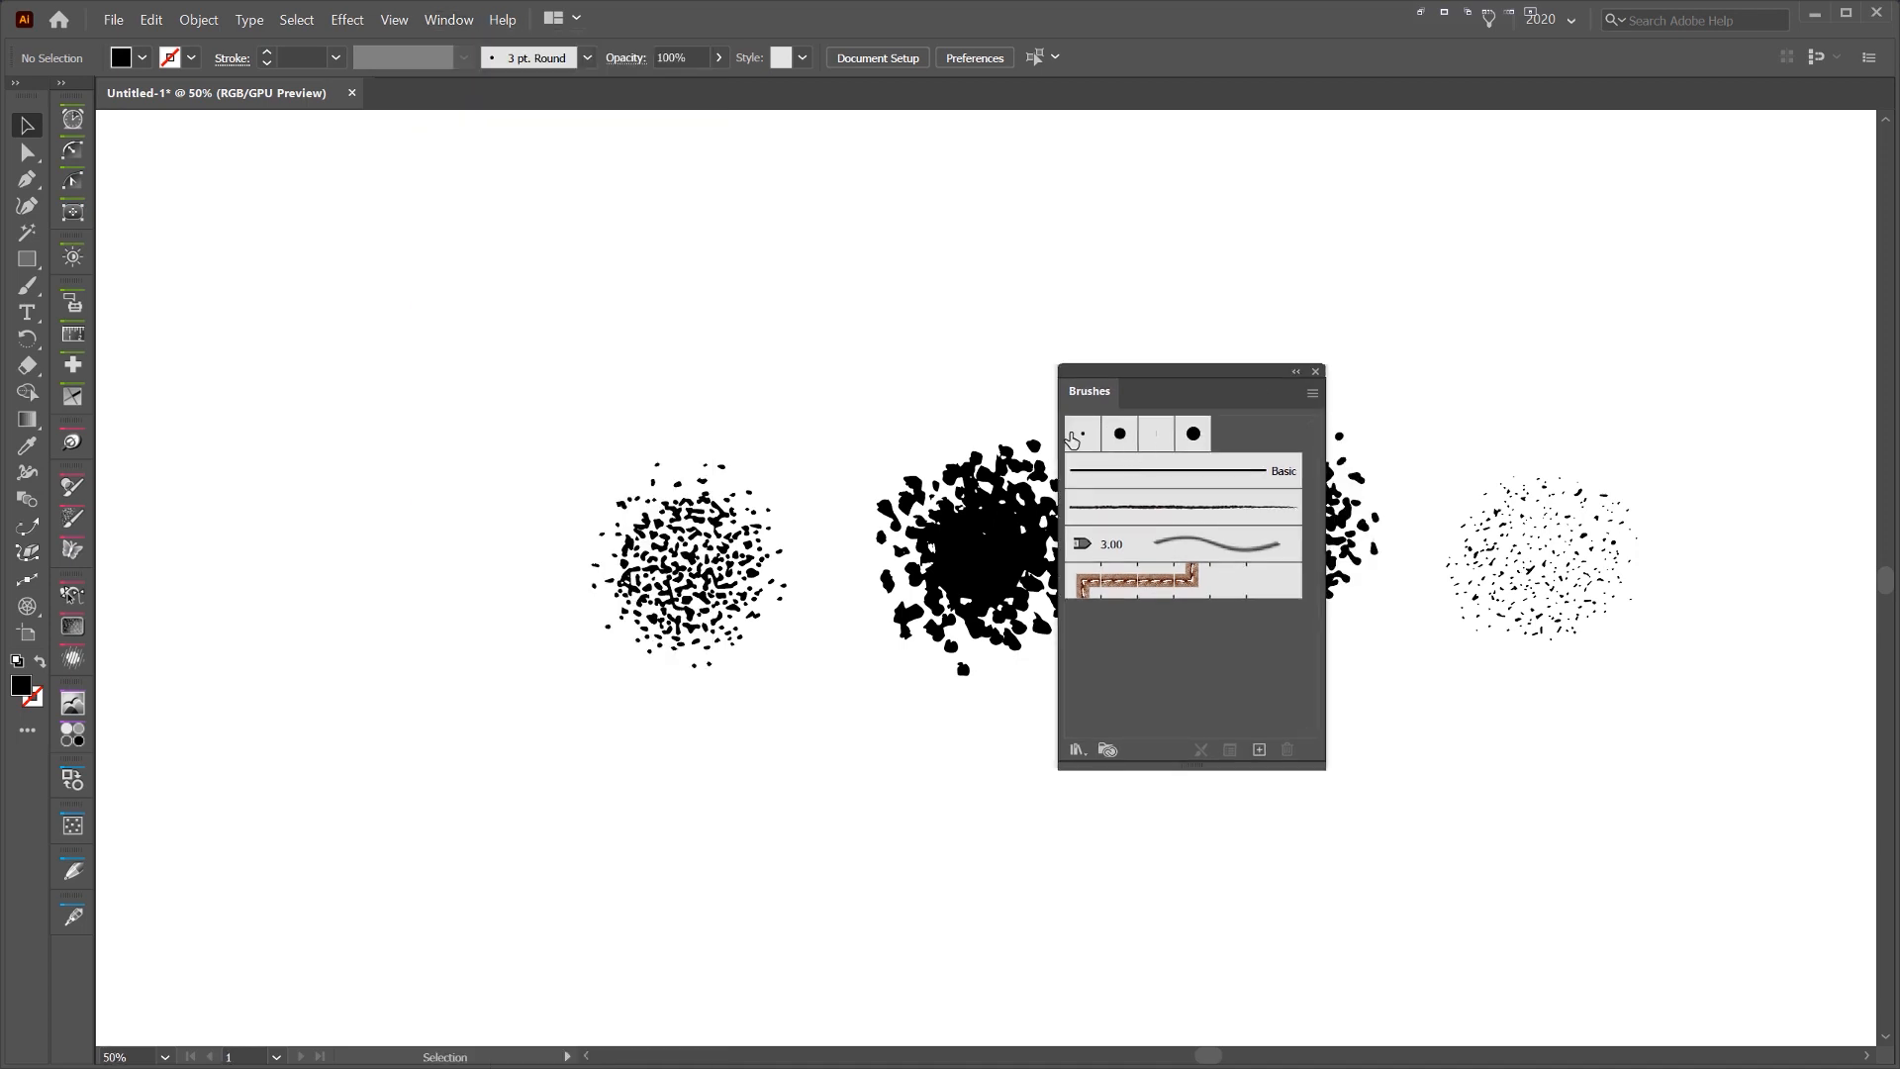
pyautogui.click(1311, 394)
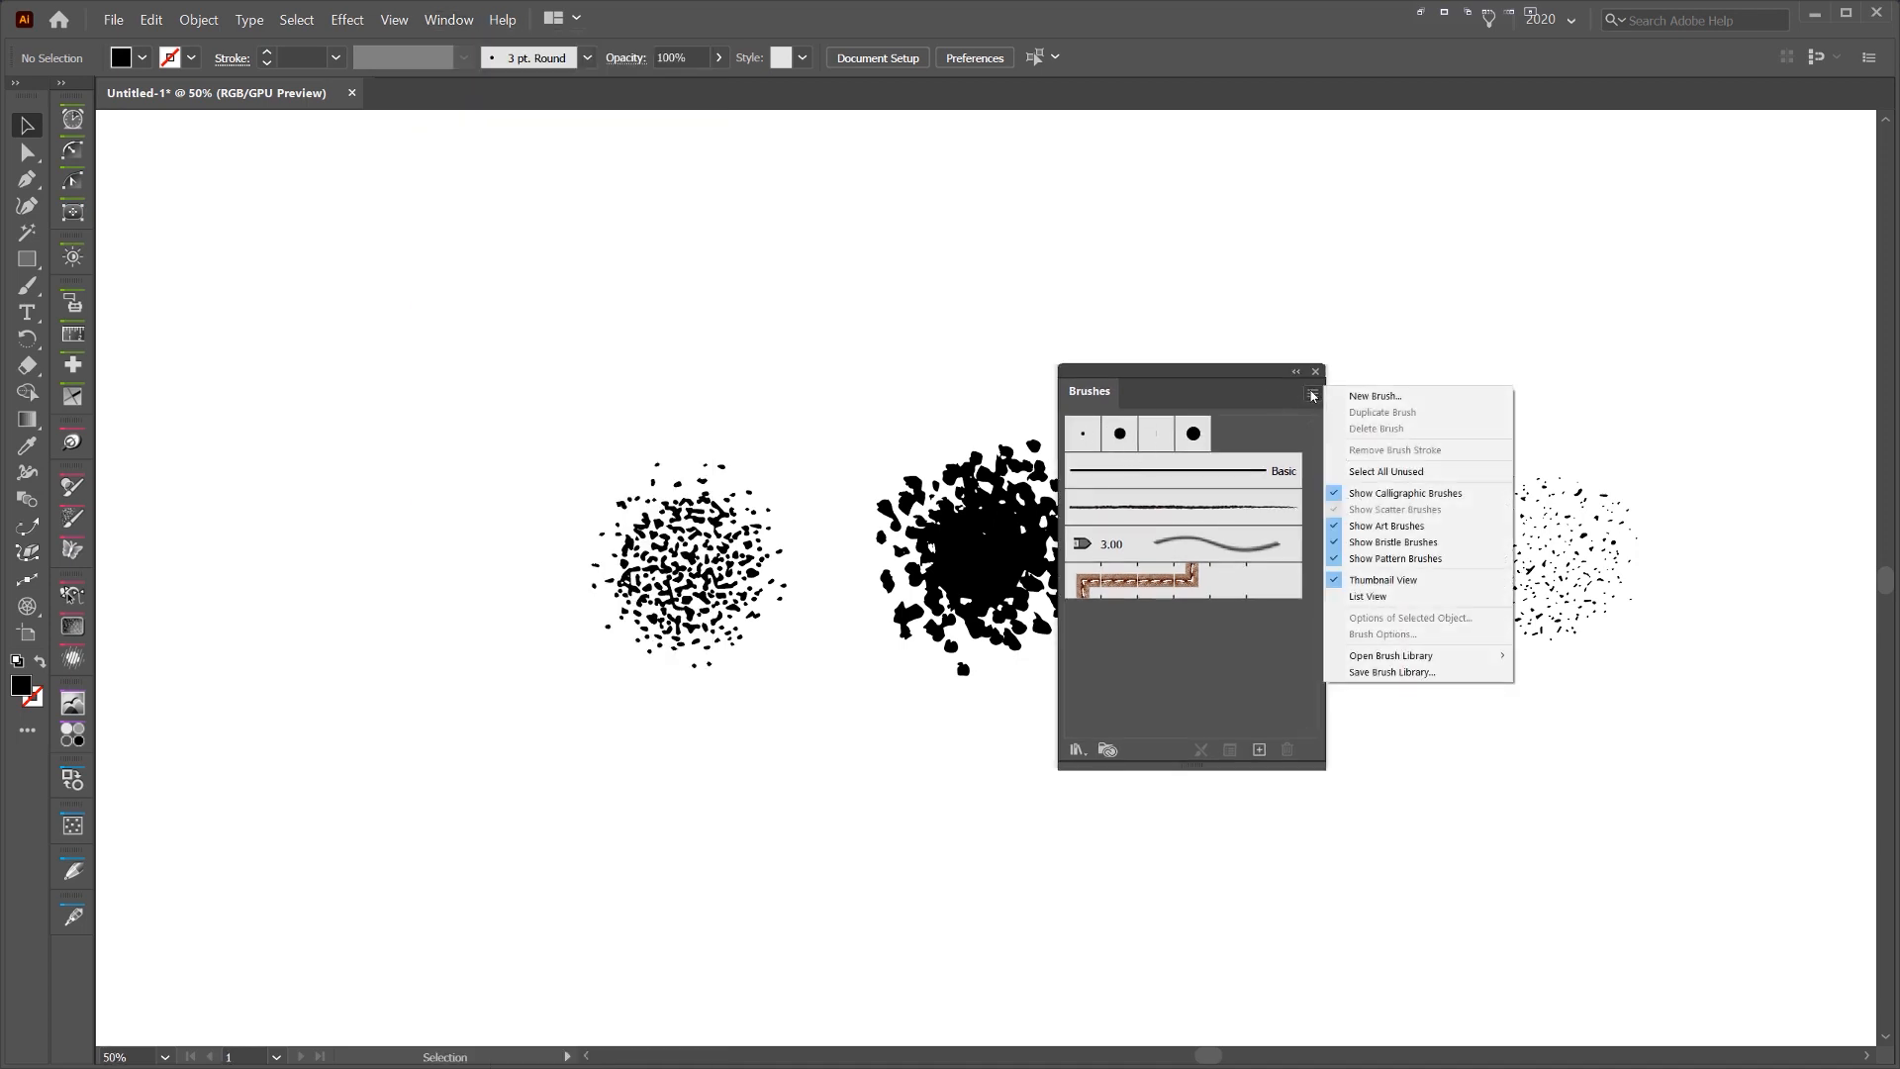
pyautogui.click(1386, 471)
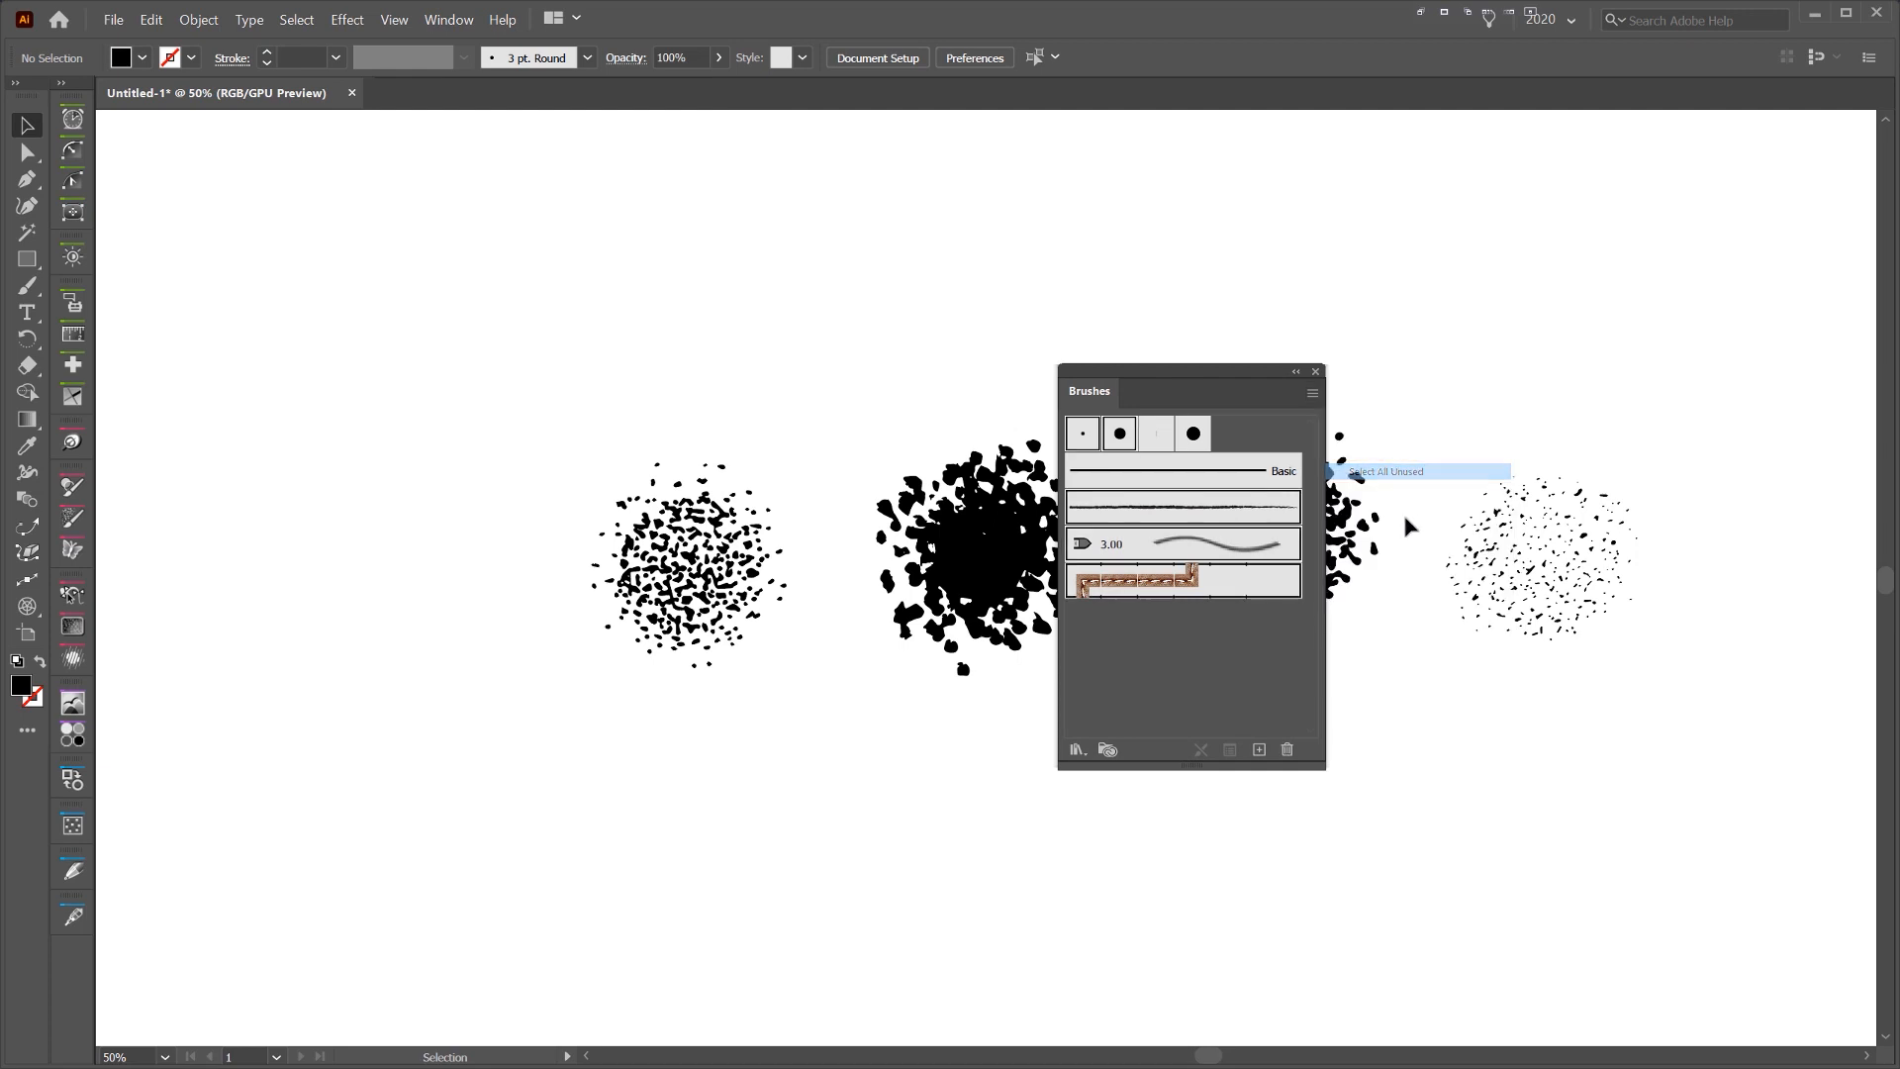
pyautogui.click(1288, 750)
pyautogui.click(929, 569)
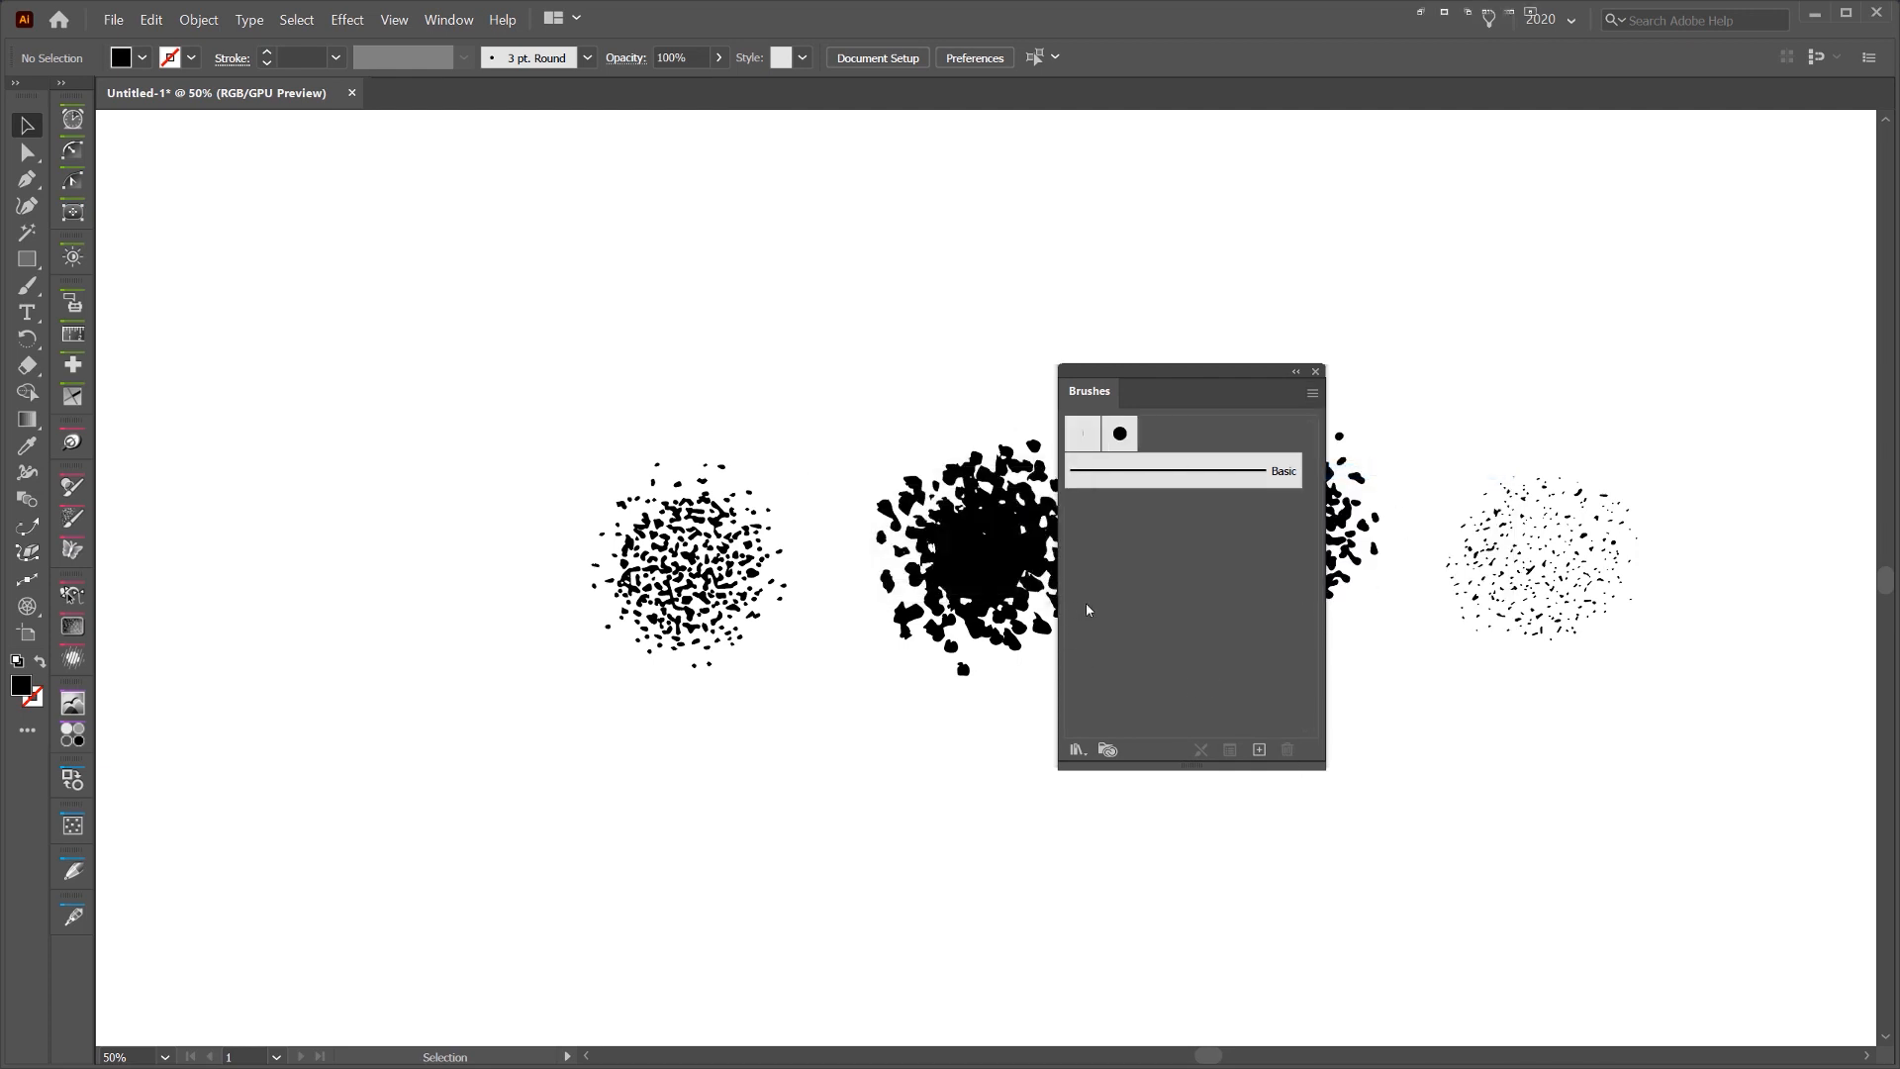
# - Start a new Scatter Brush from the first dab's group
pyautogui.moveTo(1193, 373)
pyautogui.mouseDown()
pyautogui.moveTo(1364, 394)
pyautogui.moveTo(1019, 377)
pyautogui.moveTo(1081, 363)
pyautogui.mouseUp()
pyautogui.click(742, 572)
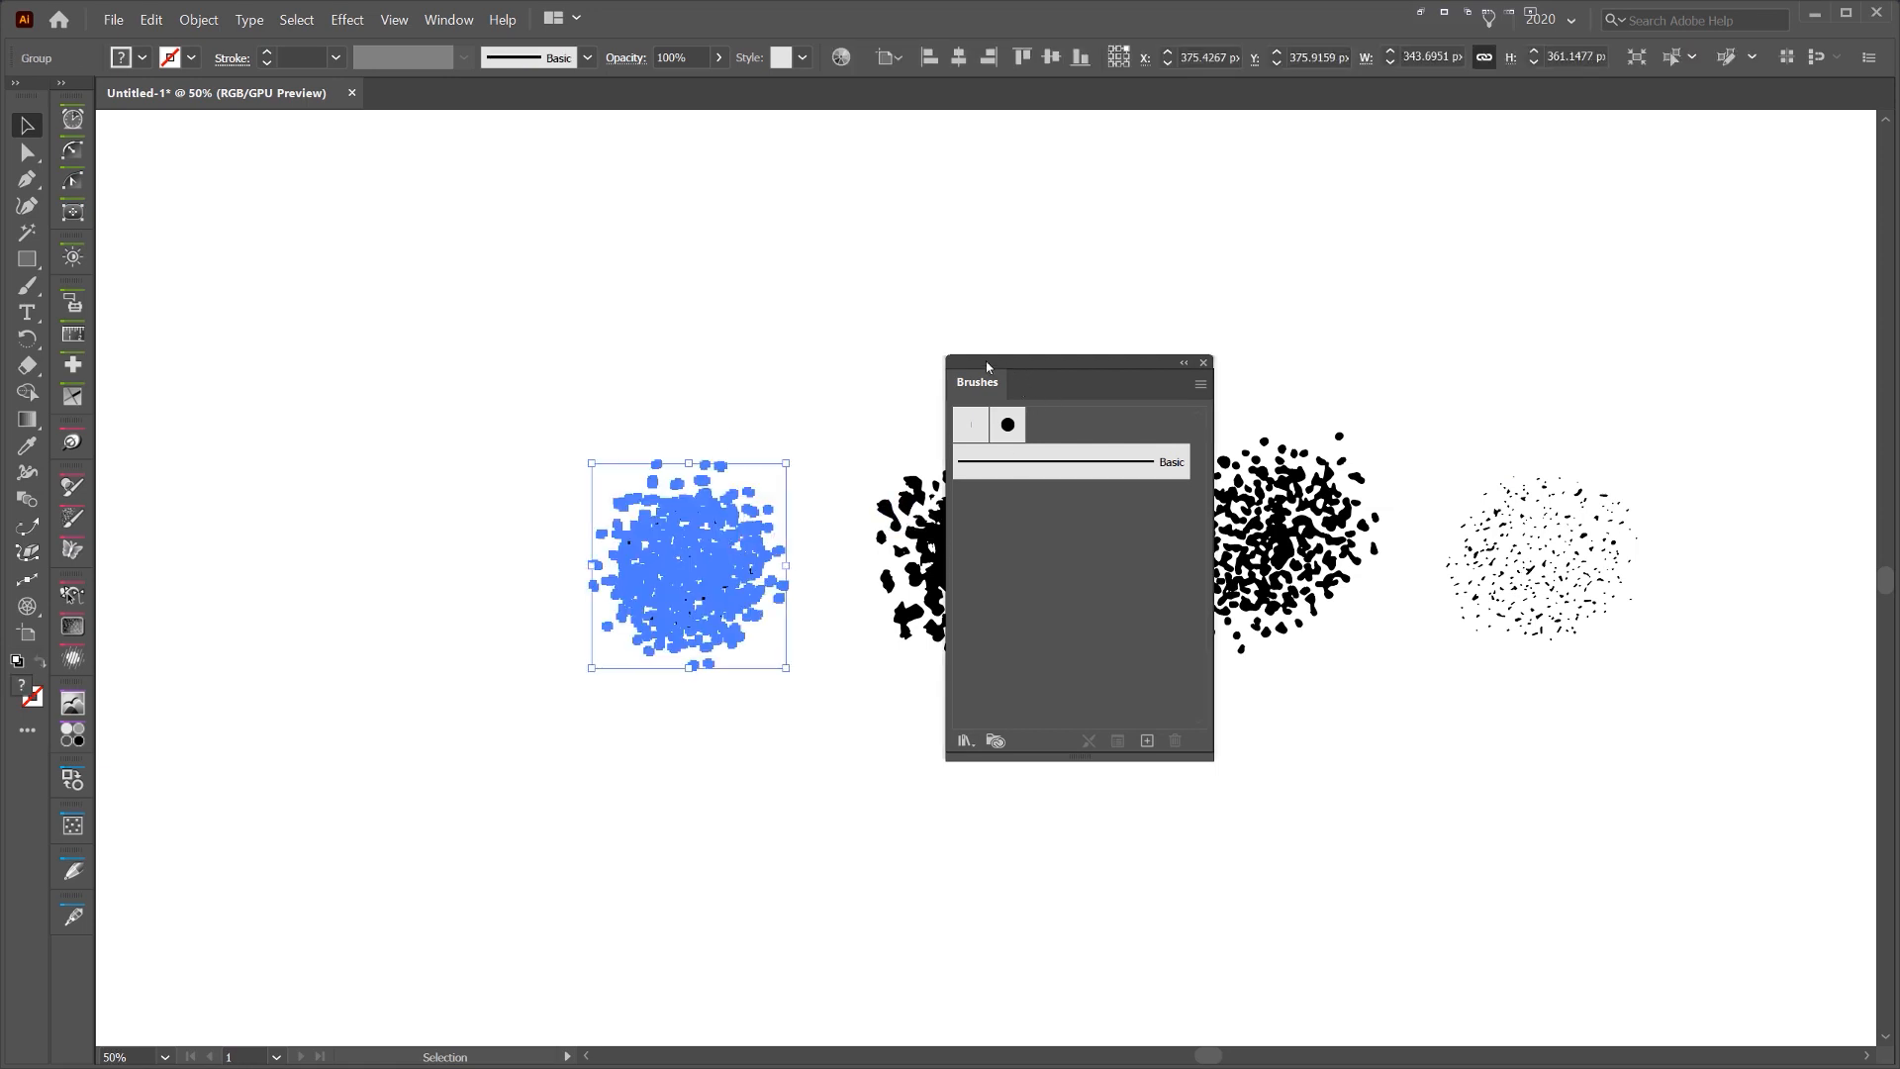
pyautogui.scroll(1, 633, 557)
pyautogui.moveTo(698, 563)
pyautogui.mouseDown()
pyautogui.moveTo(722, 584)
pyautogui.moveTo(1118, 587)
pyautogui.moveTo(1069, 557)
pyautogui.mouseUp()
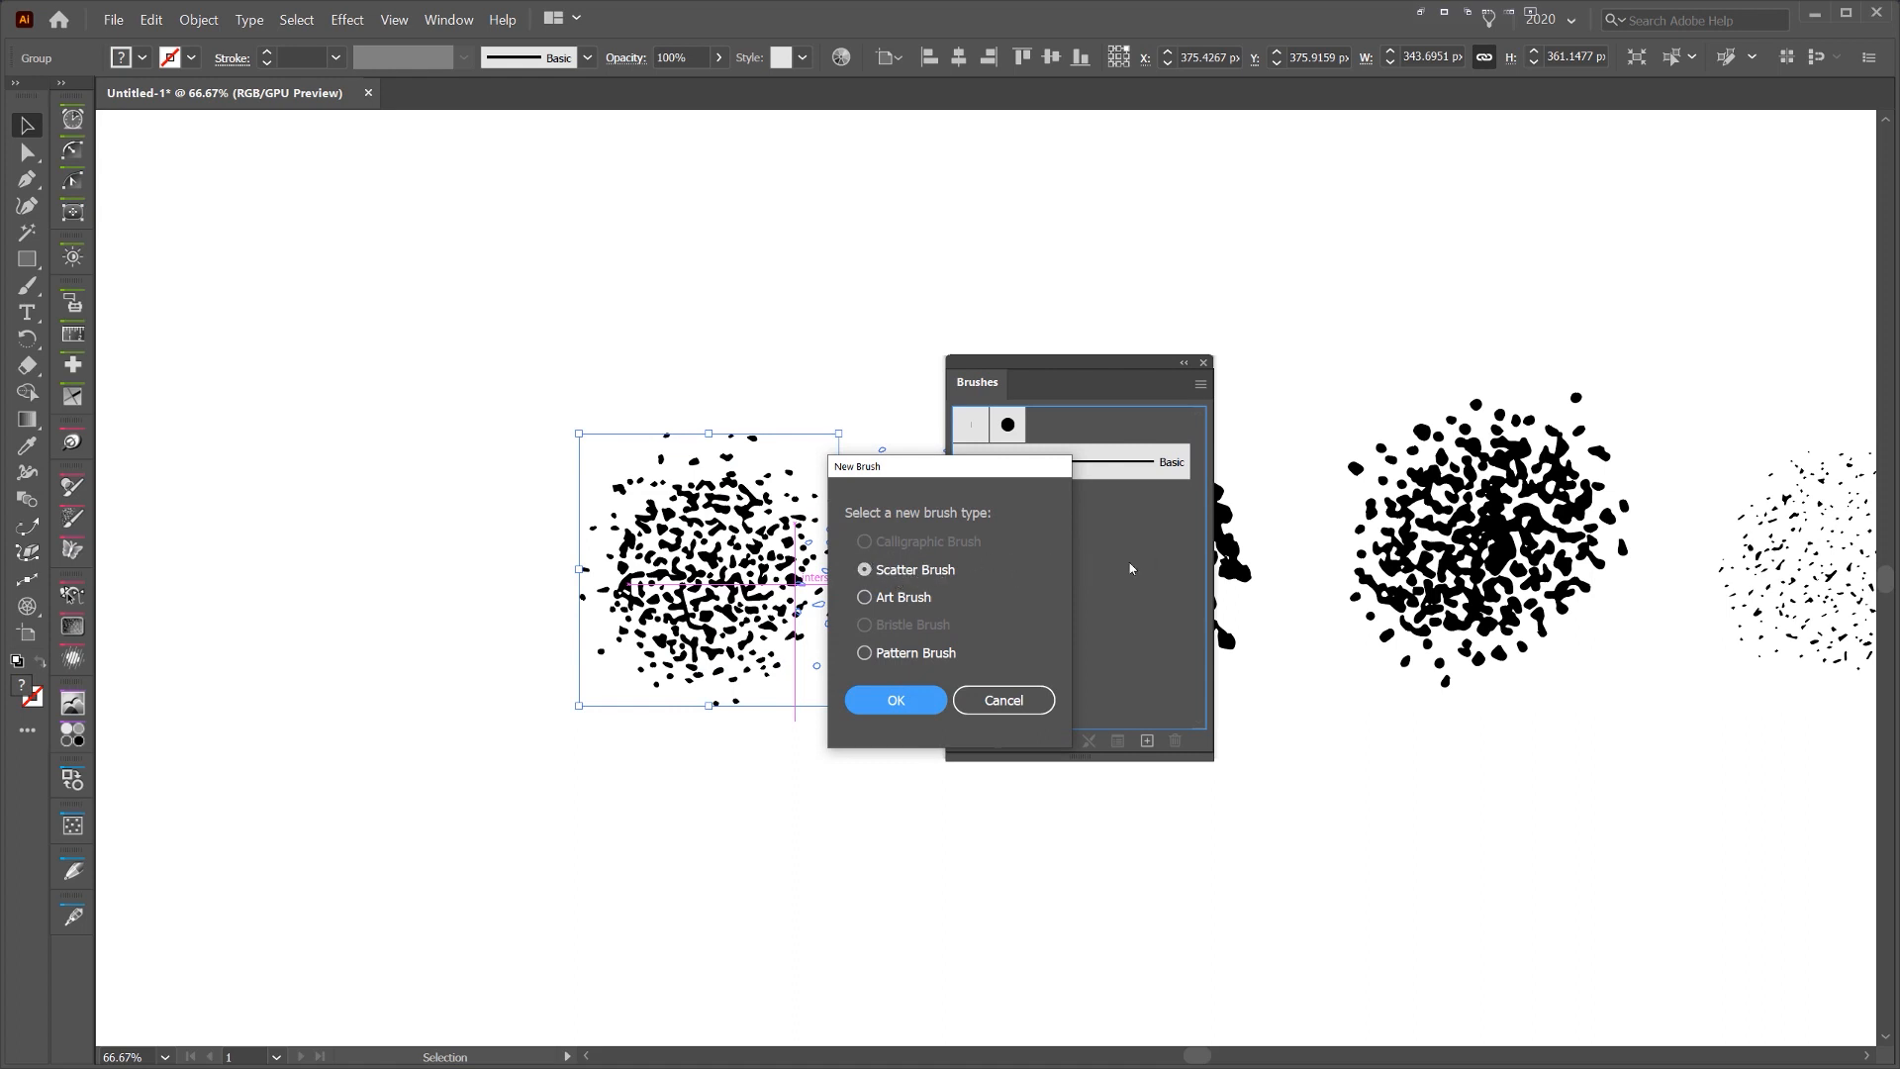
pyautogui.click(895, 701)
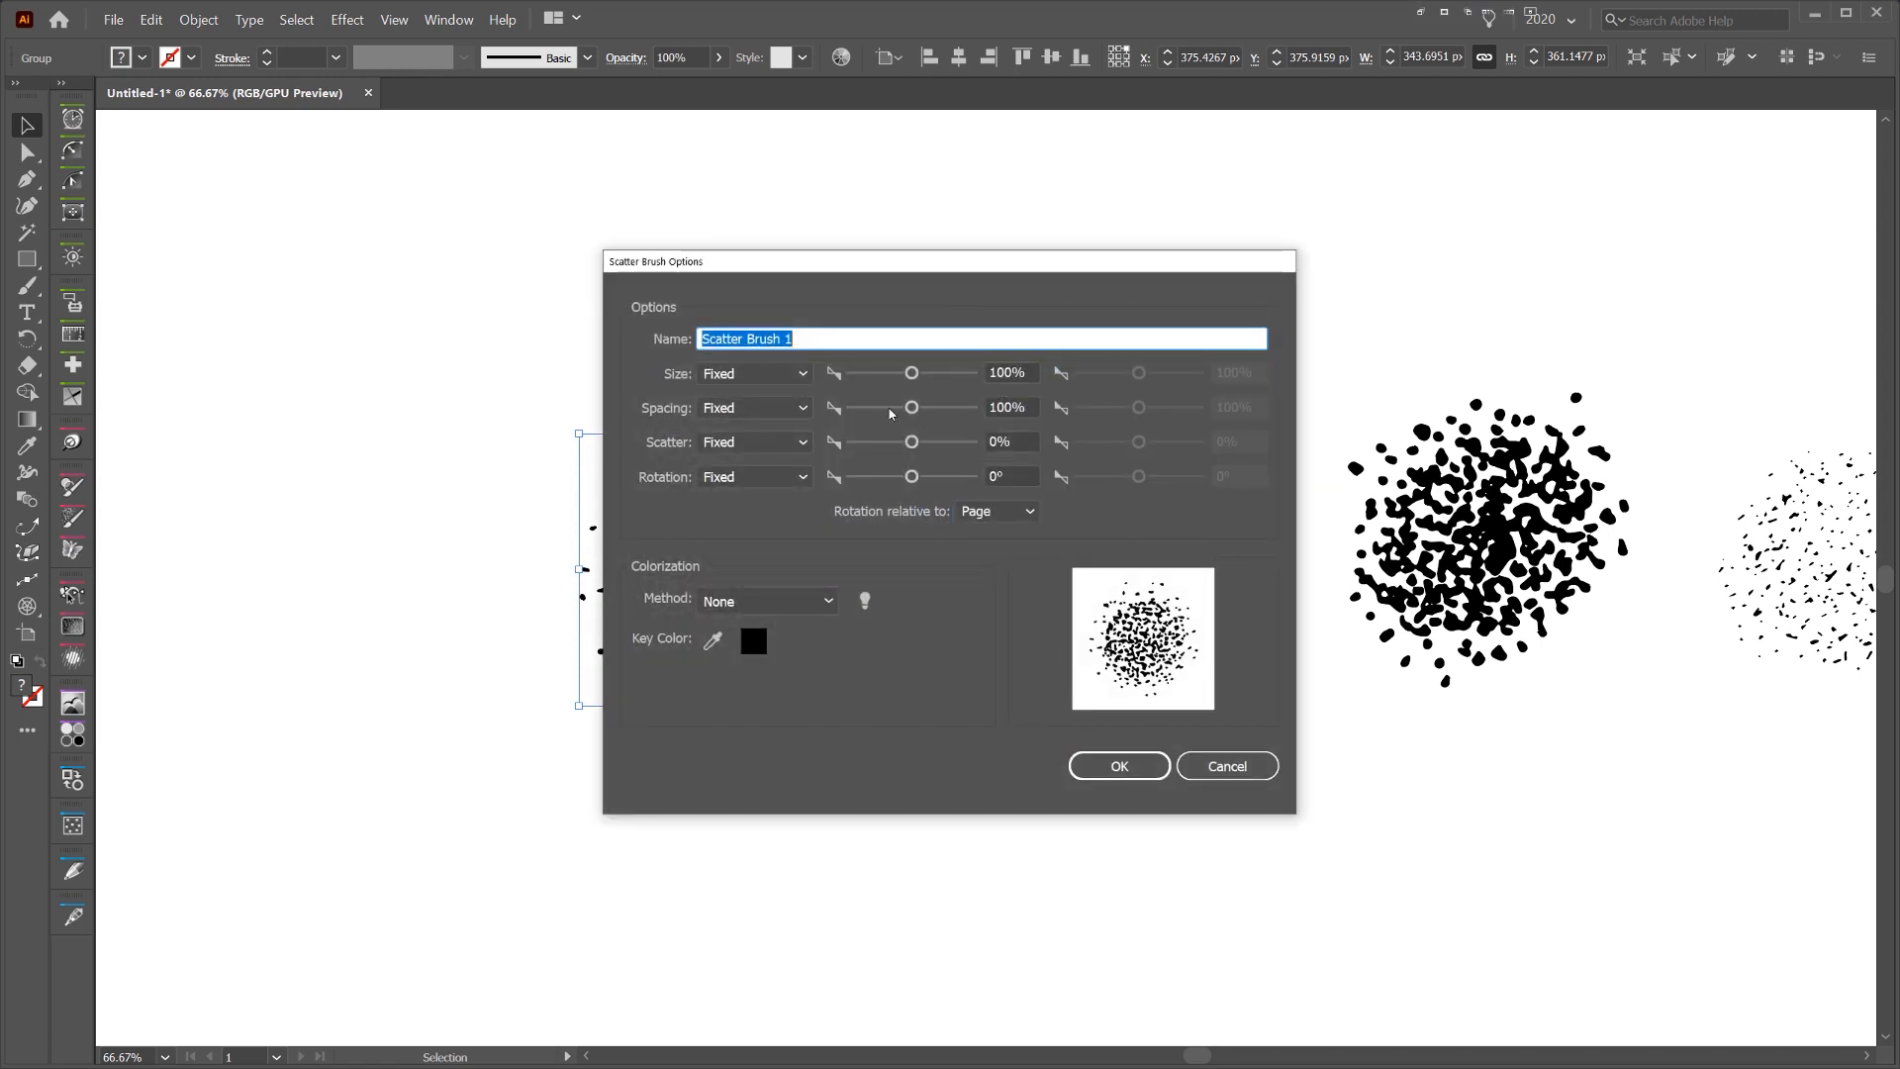
pyautogui.click(792, 373)
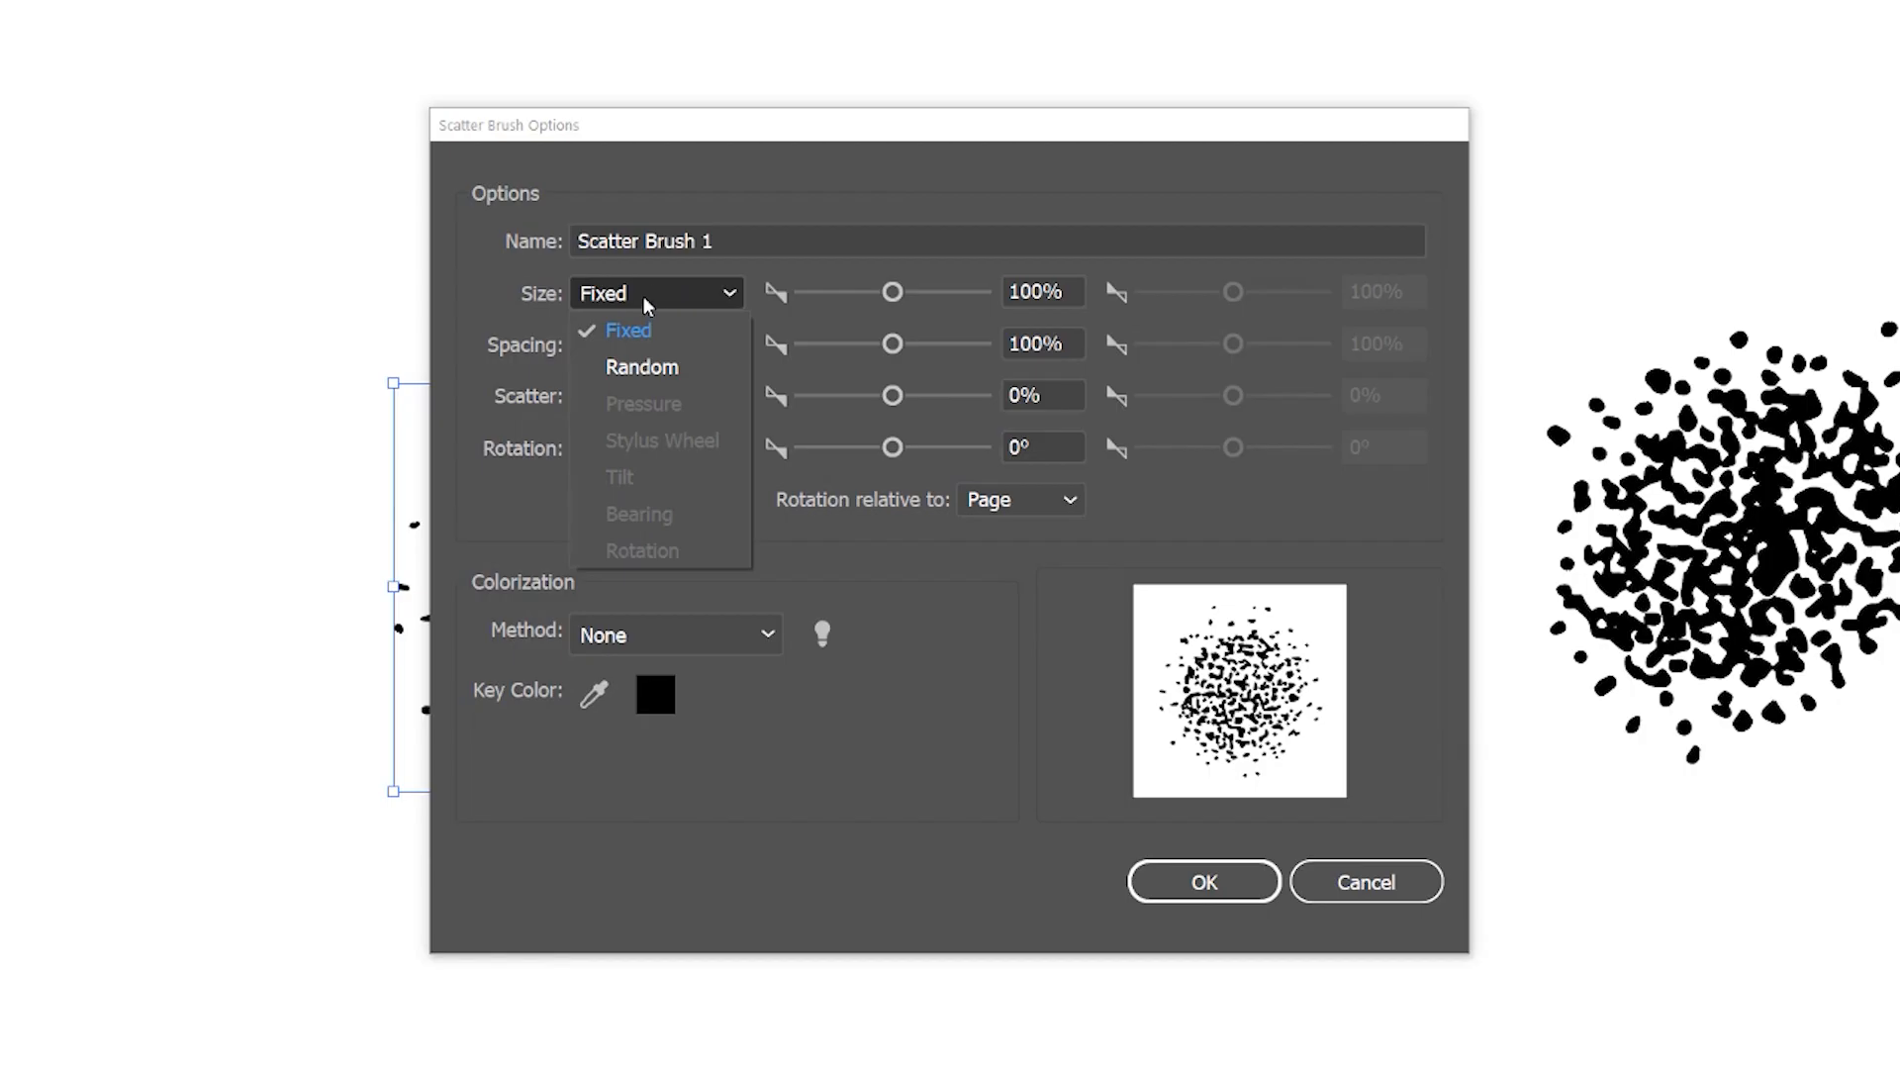
pyautogui.click(718, 395)
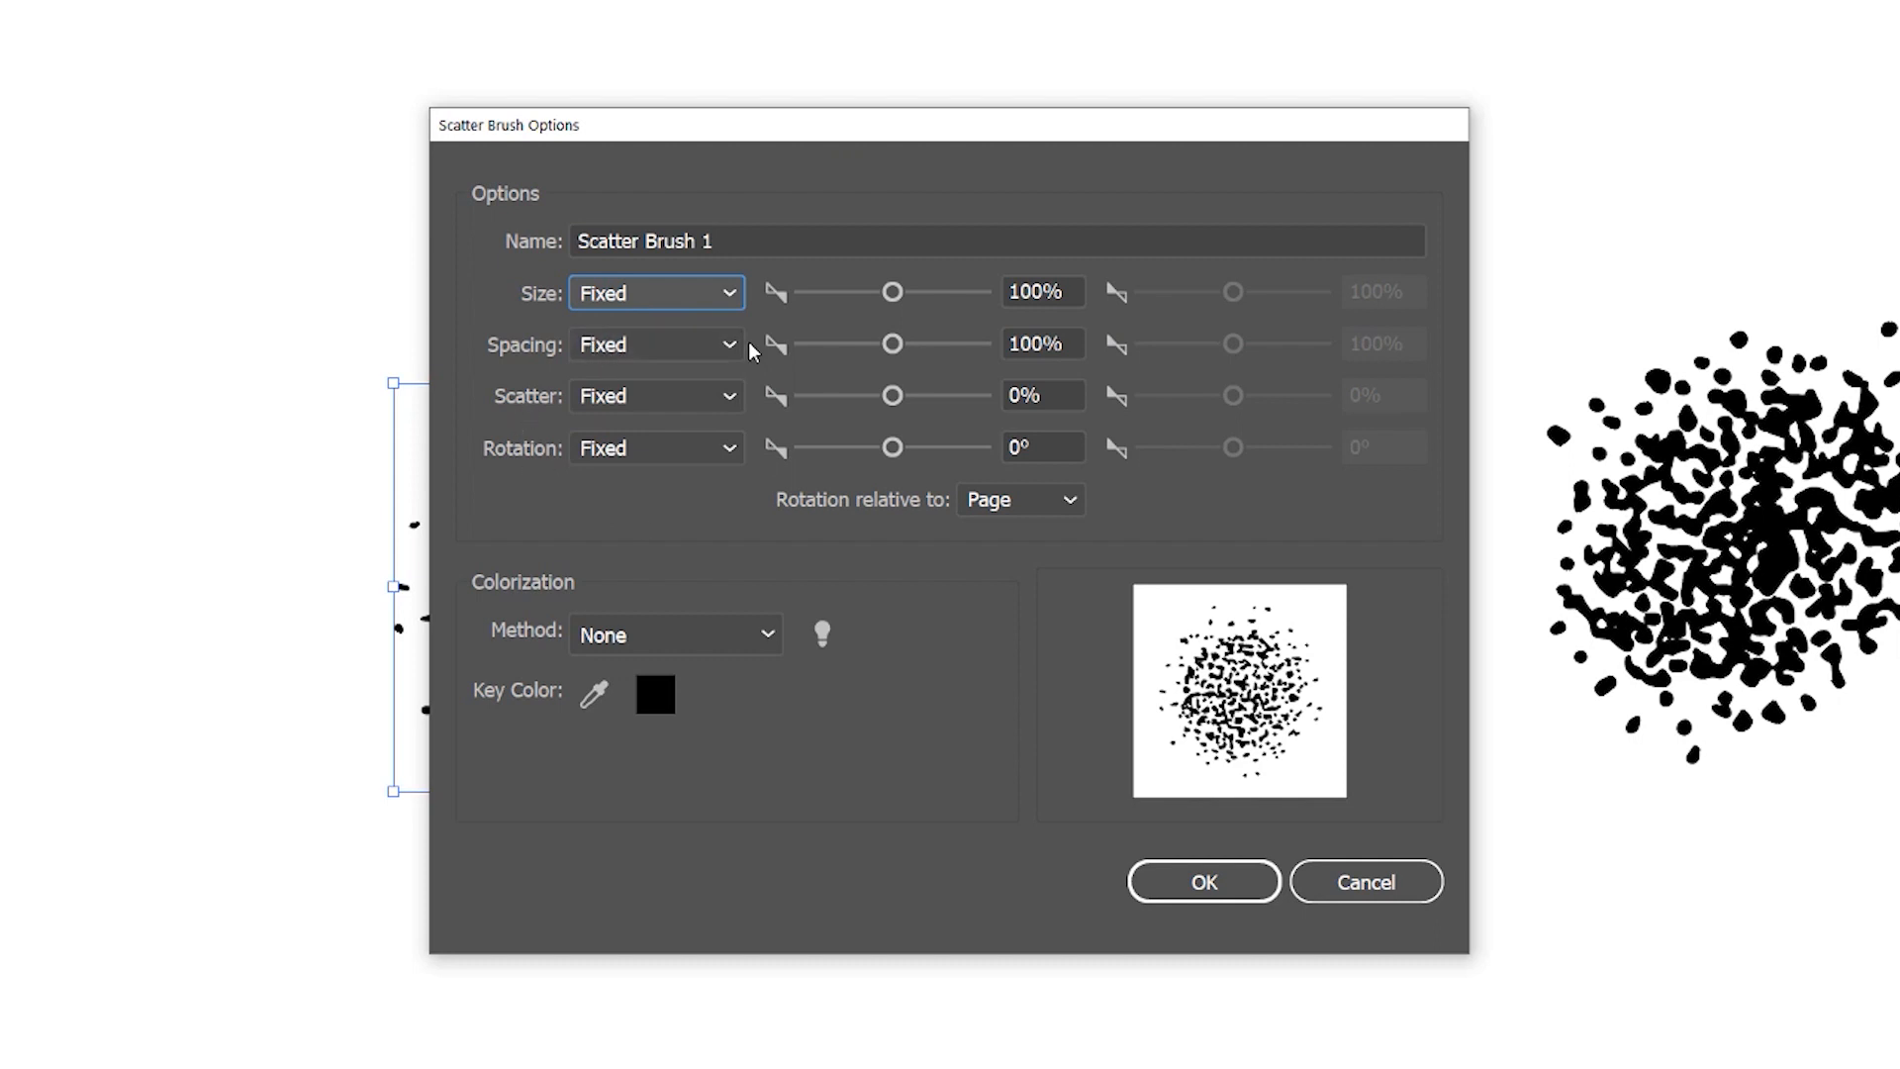
pyautogui.click(725, 305)
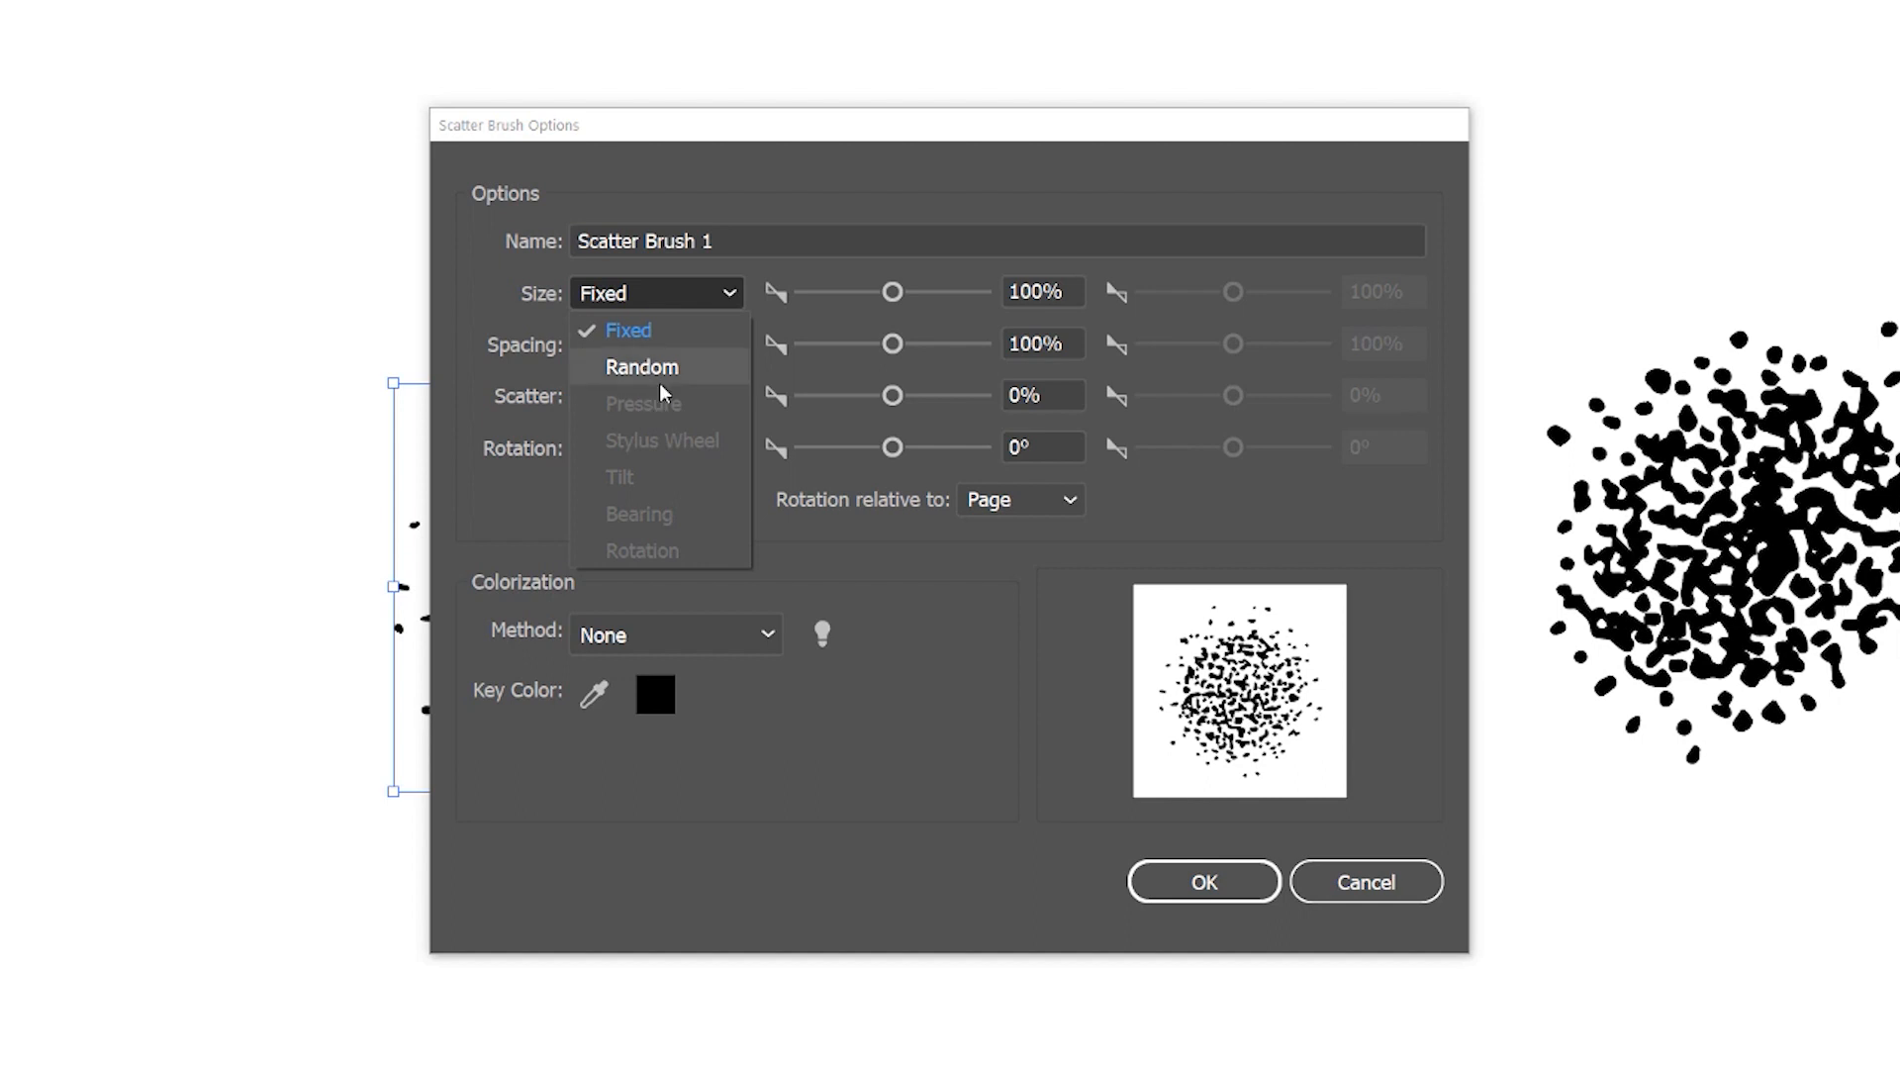
pyautogui.click(730, 287)
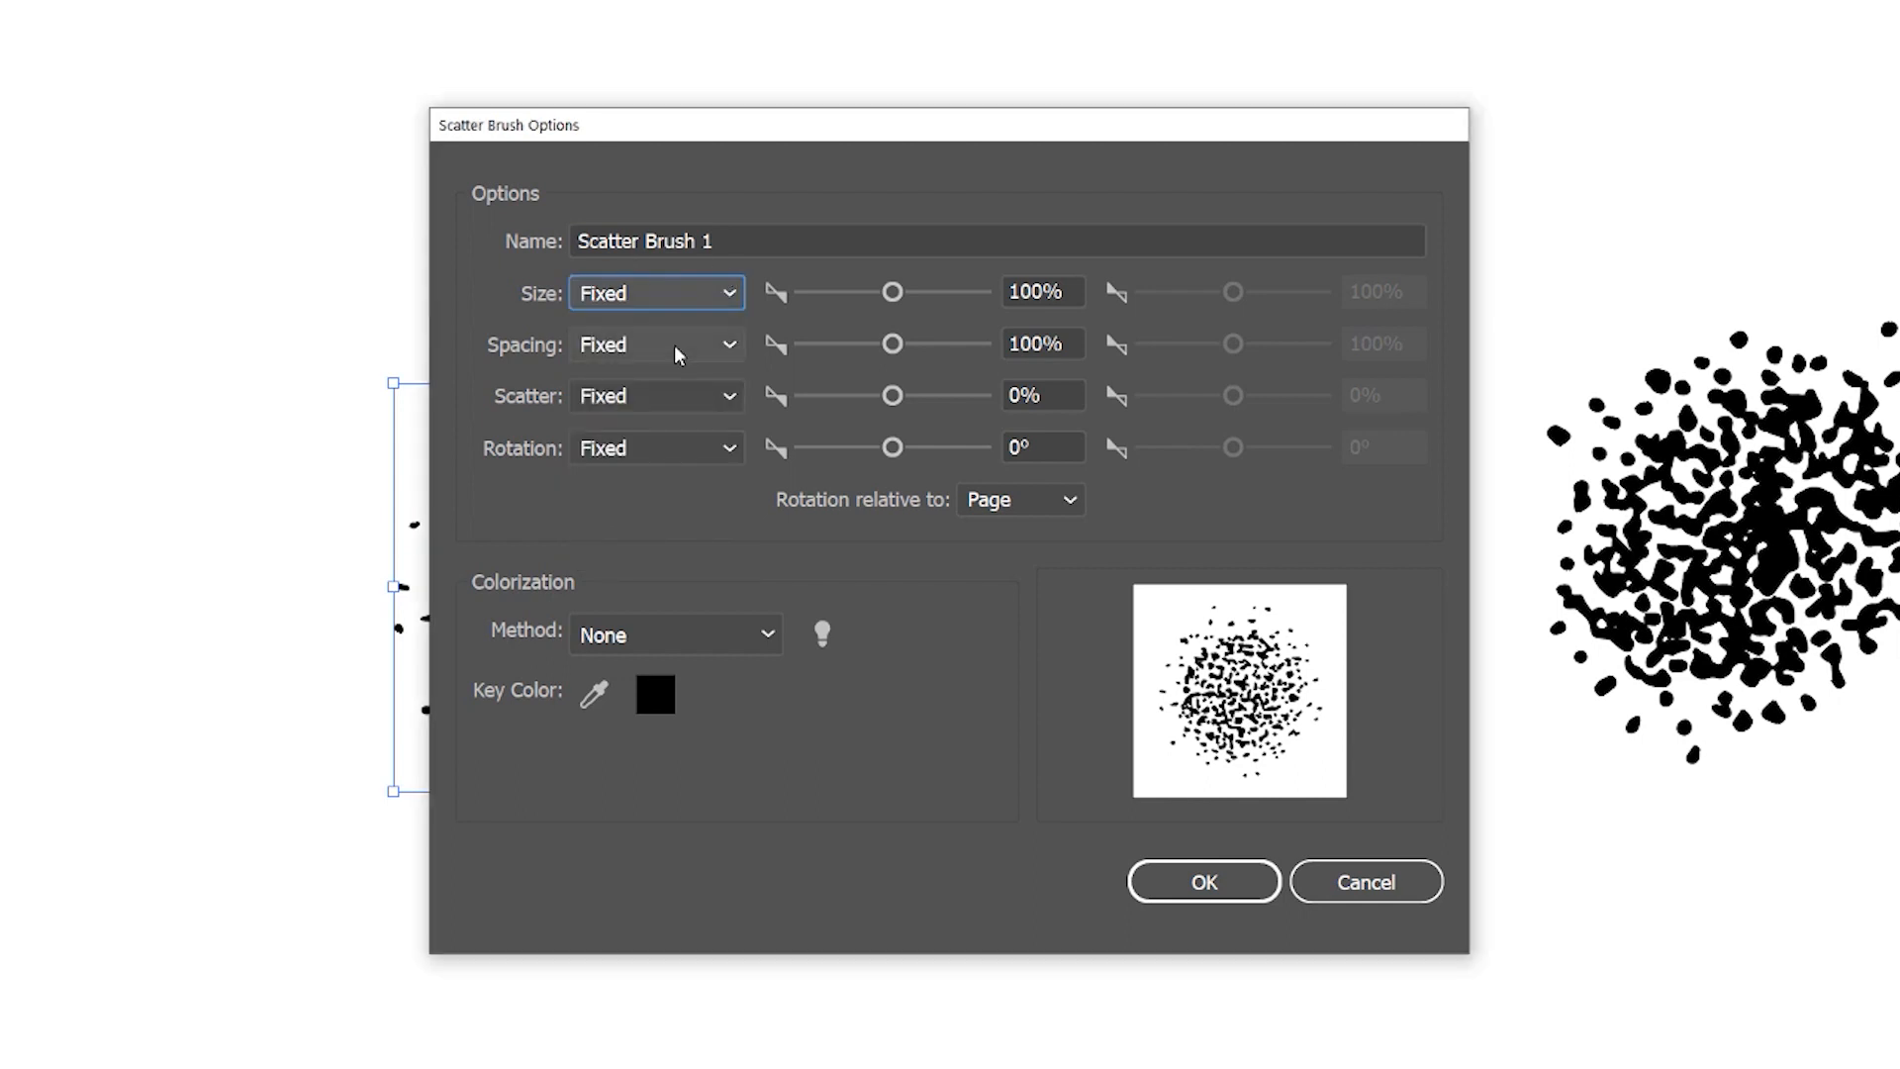
# - Name the scatter brush Medium Brush and set fixed size 75%, spacing 489%, scatter 370% and rotation -13°
pyautogui.click(800, 244)
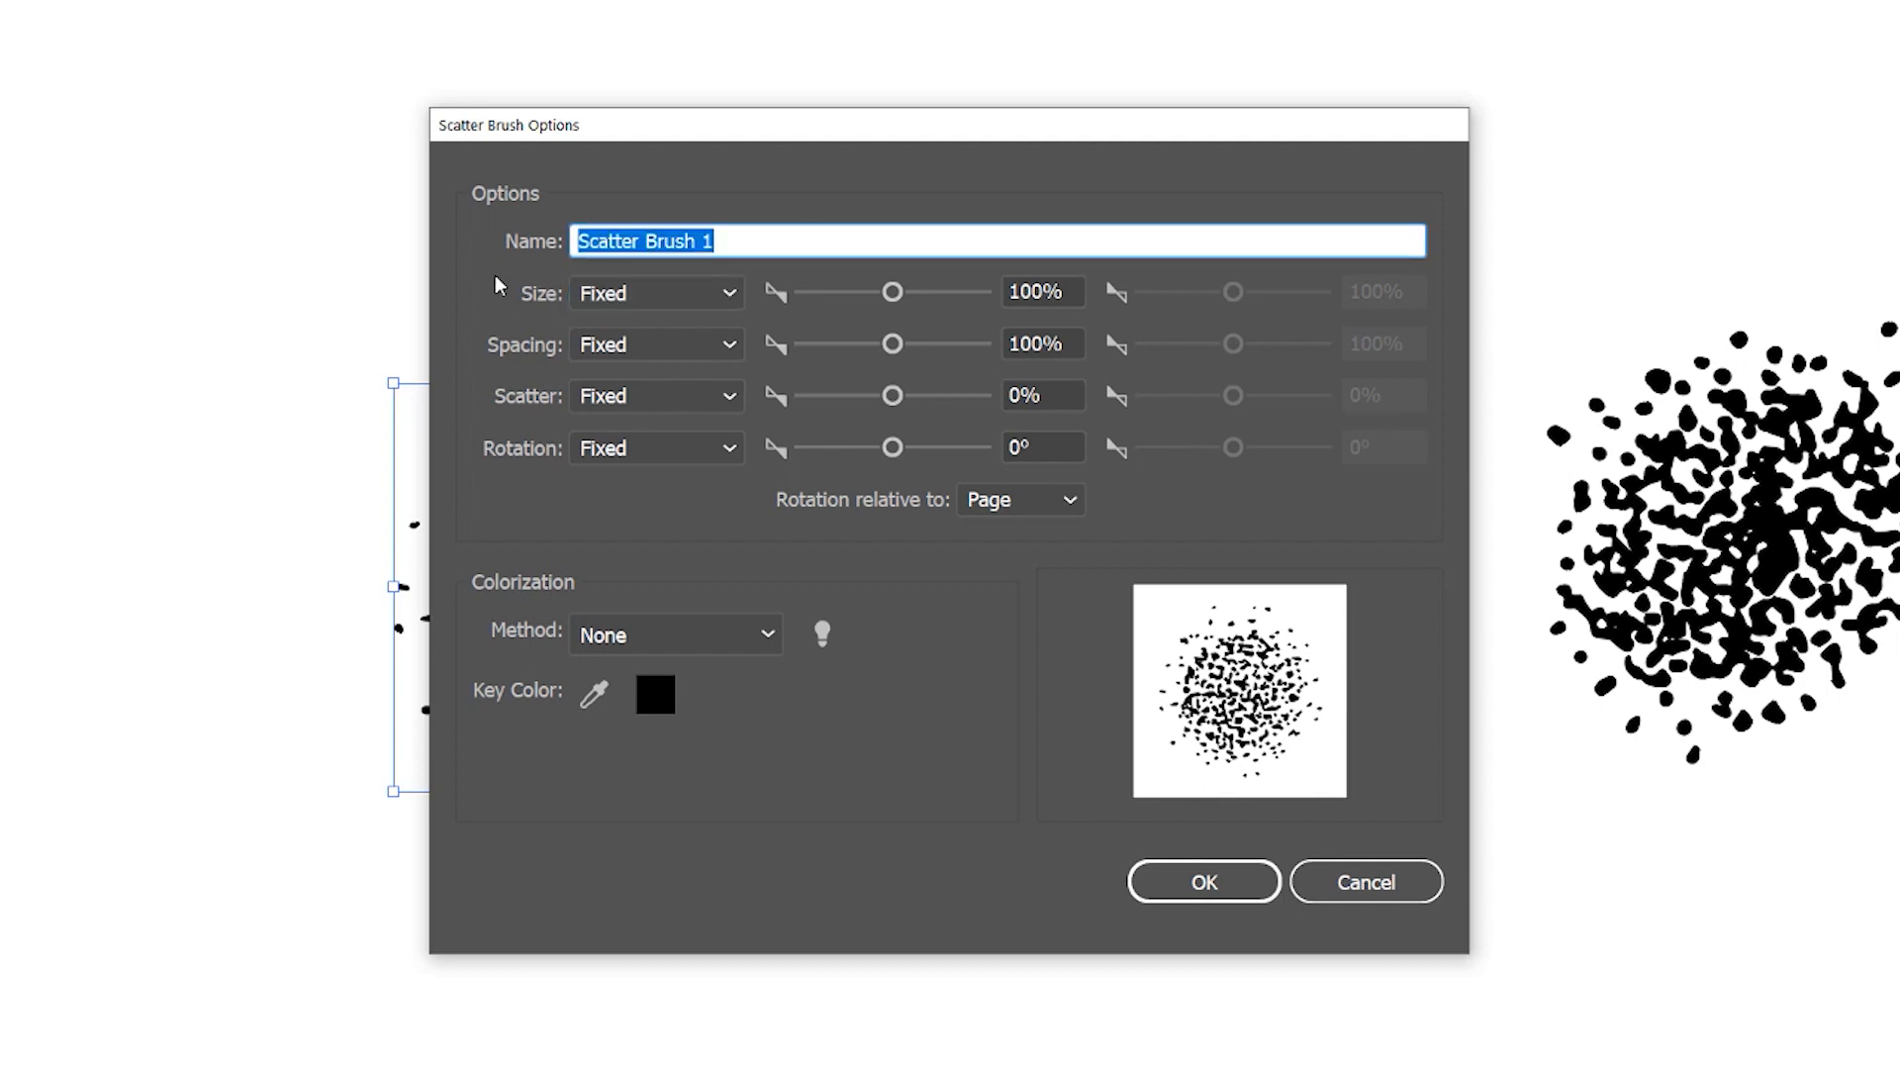
pyautogui.write('Medium Brush')
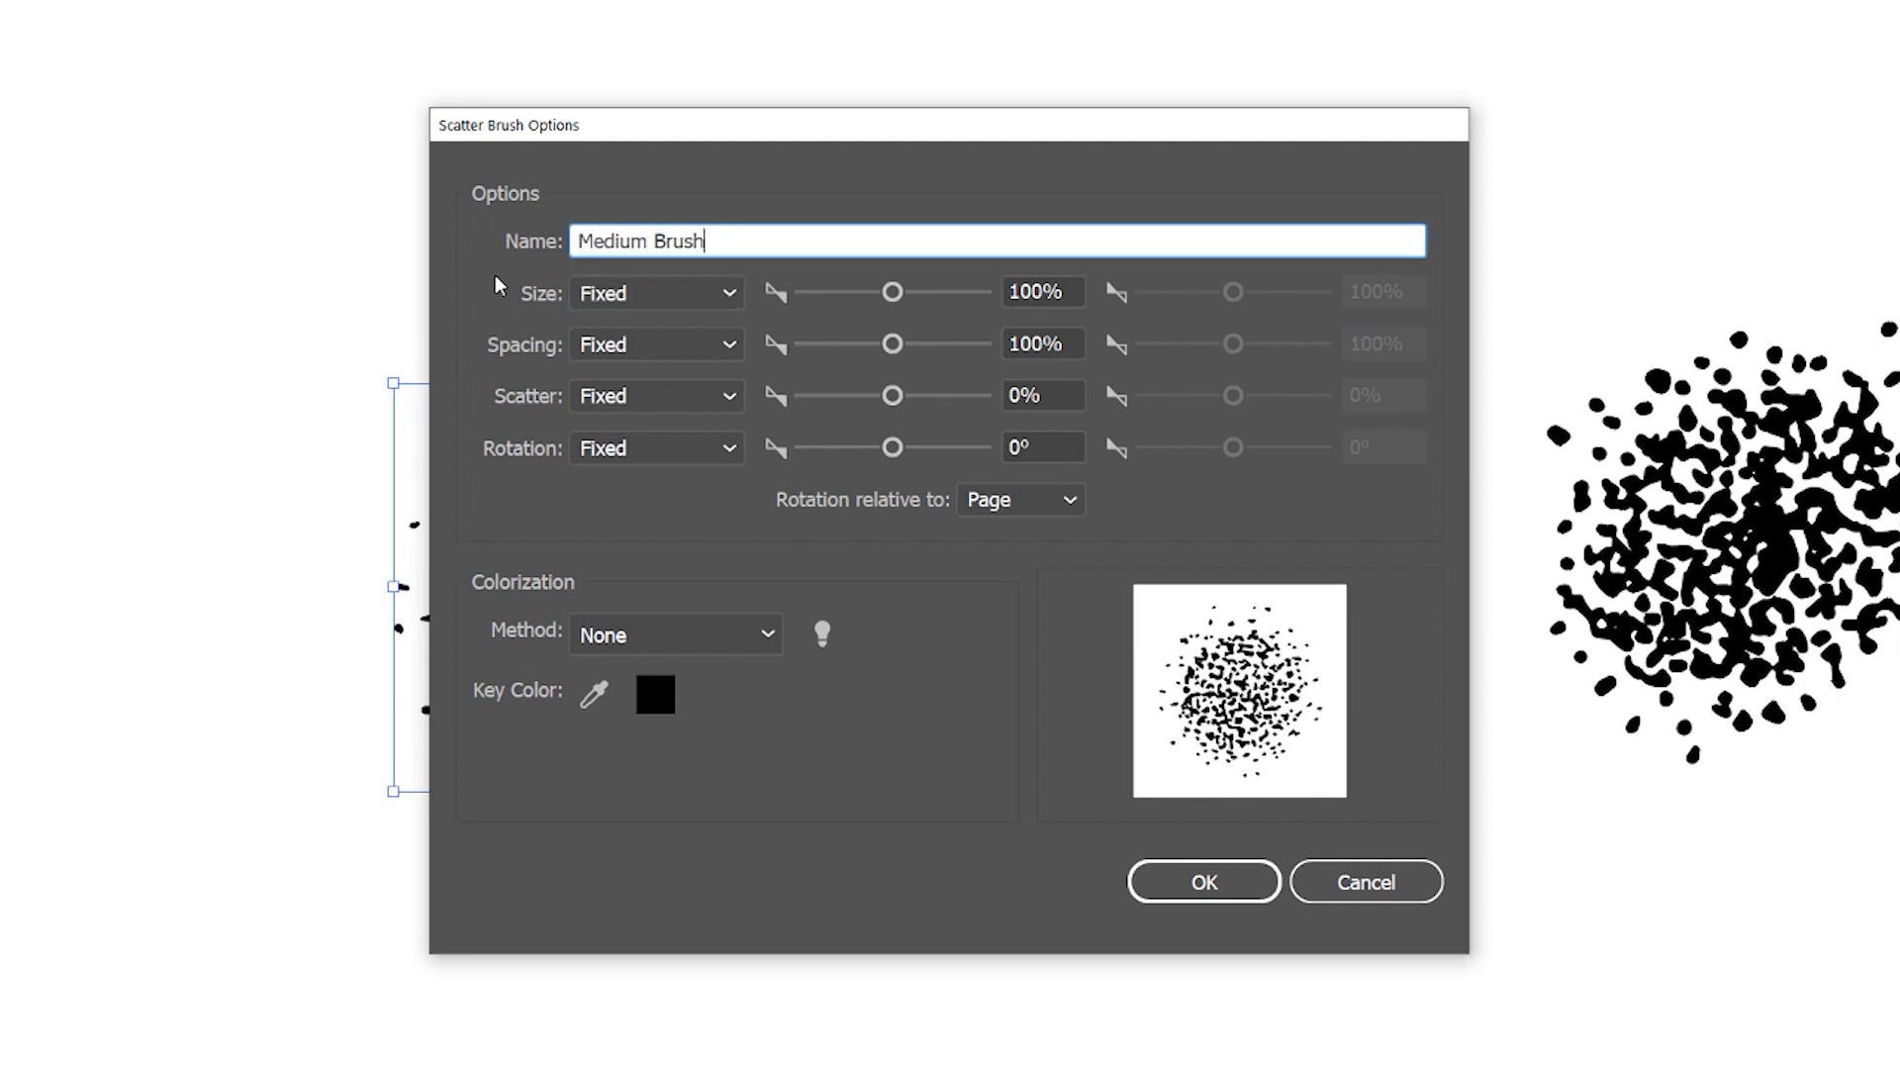
pyautogui.moveTo(892, 292); pyautogui.dragTo(856, 293)
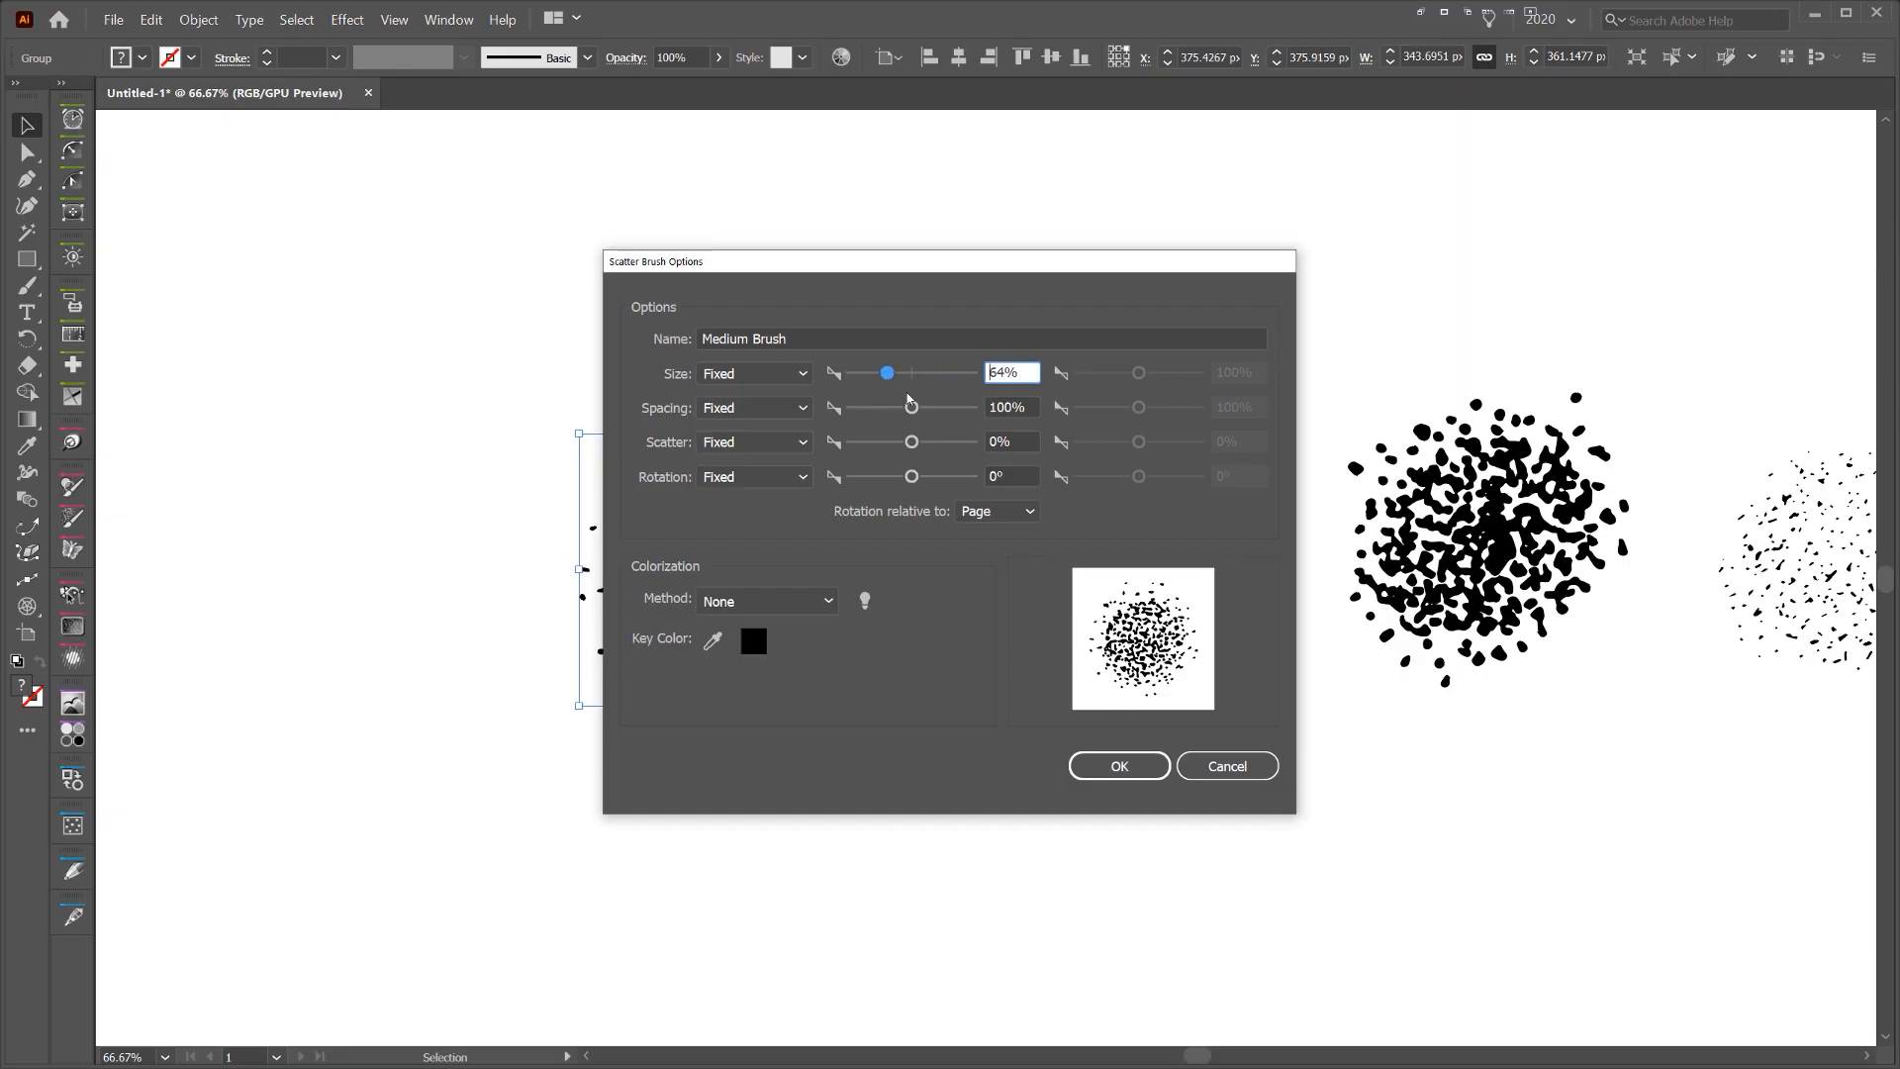
pyautogui.moveTo(911, 407); pyautogui.dragTo(907, 479)
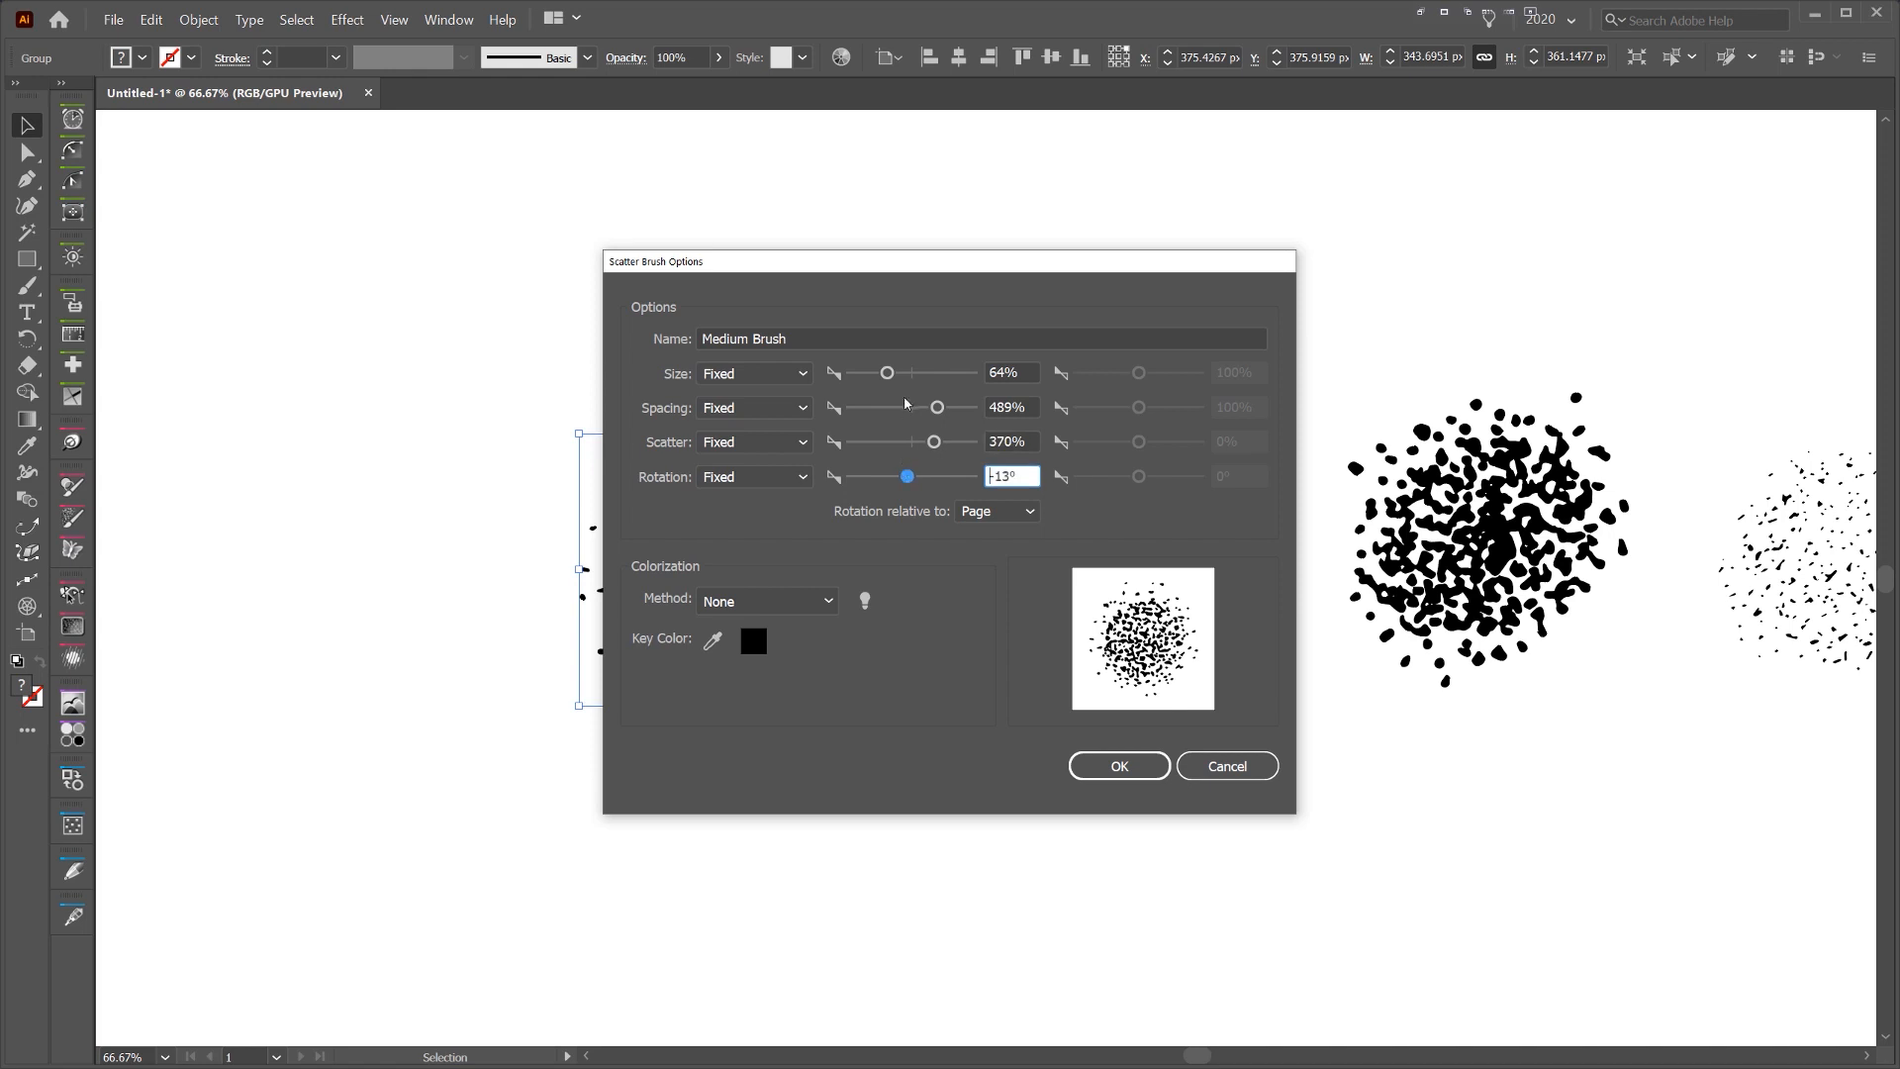
pyautogui.moveTo(887, 373); pyautogui.dragTo(896, 377)
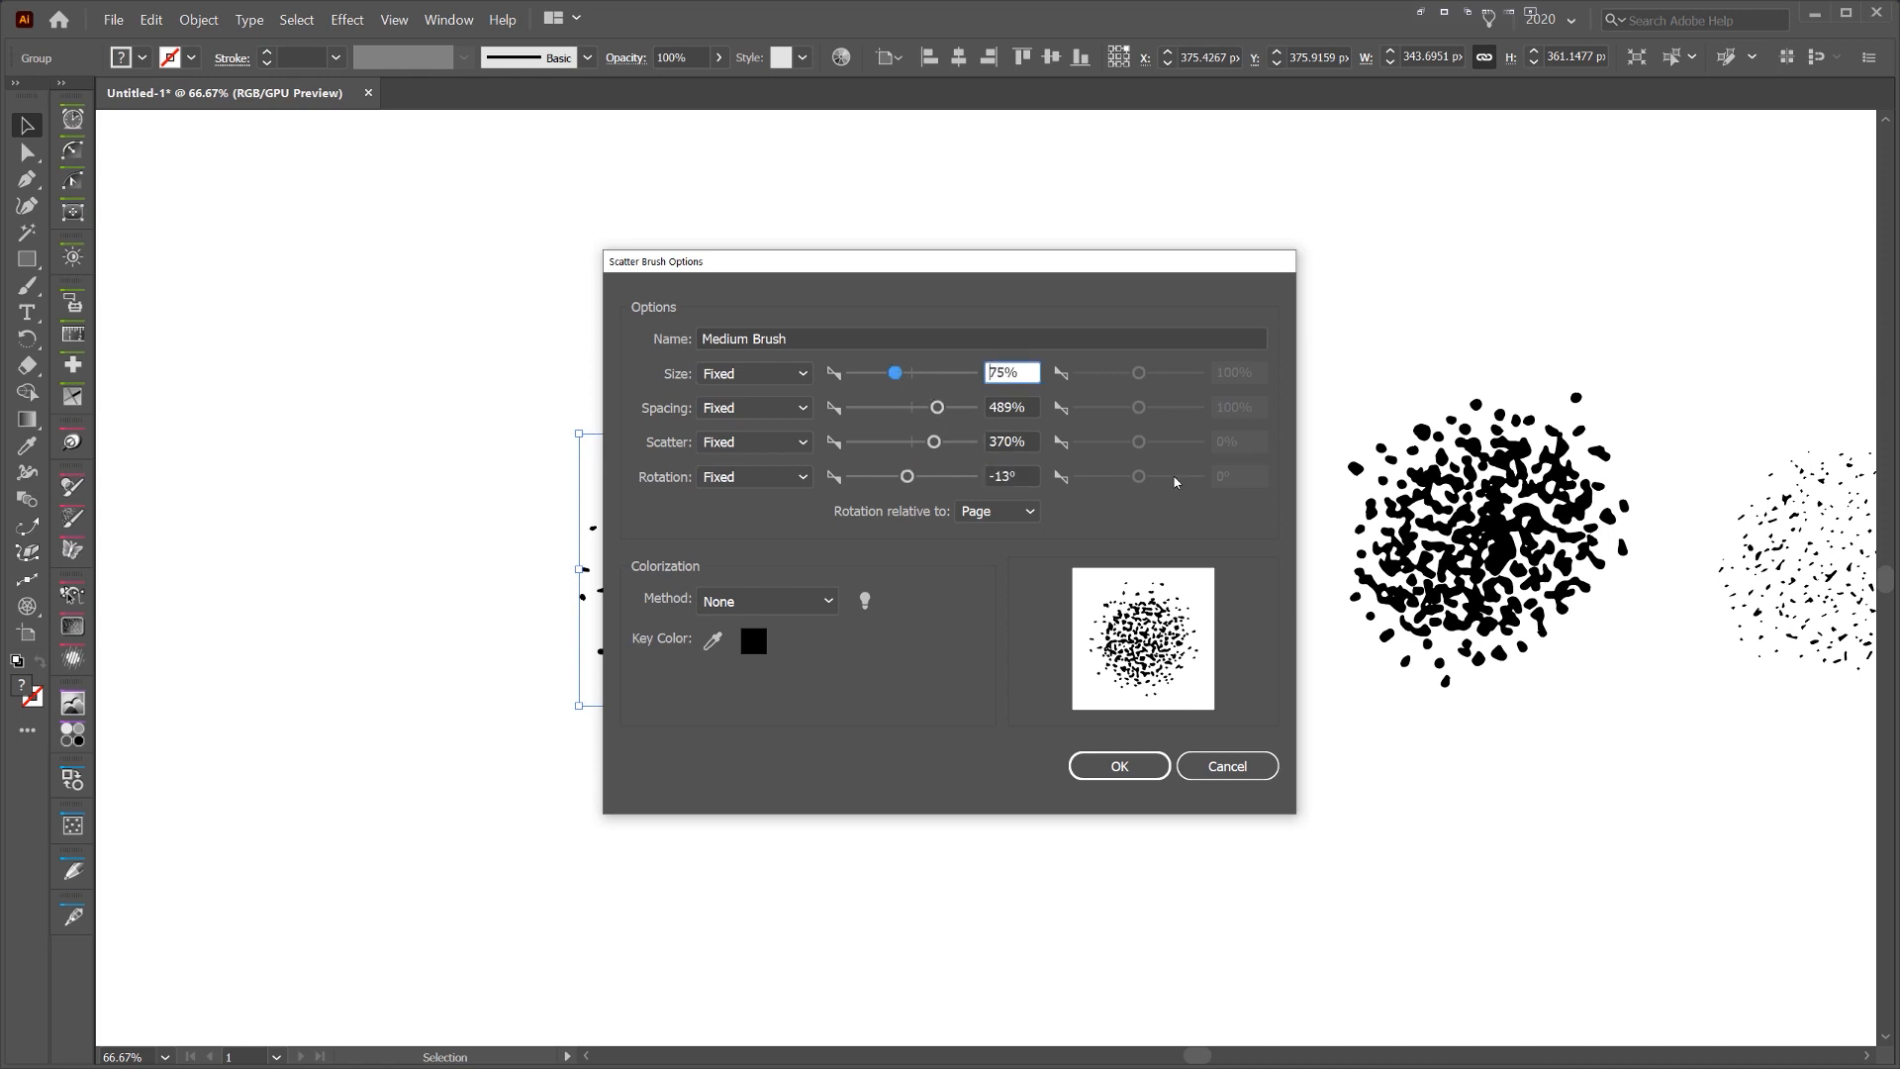
# - Set the brush's colorization method to Tints and Shades and create the brush
pyautogui.click(720, 602)
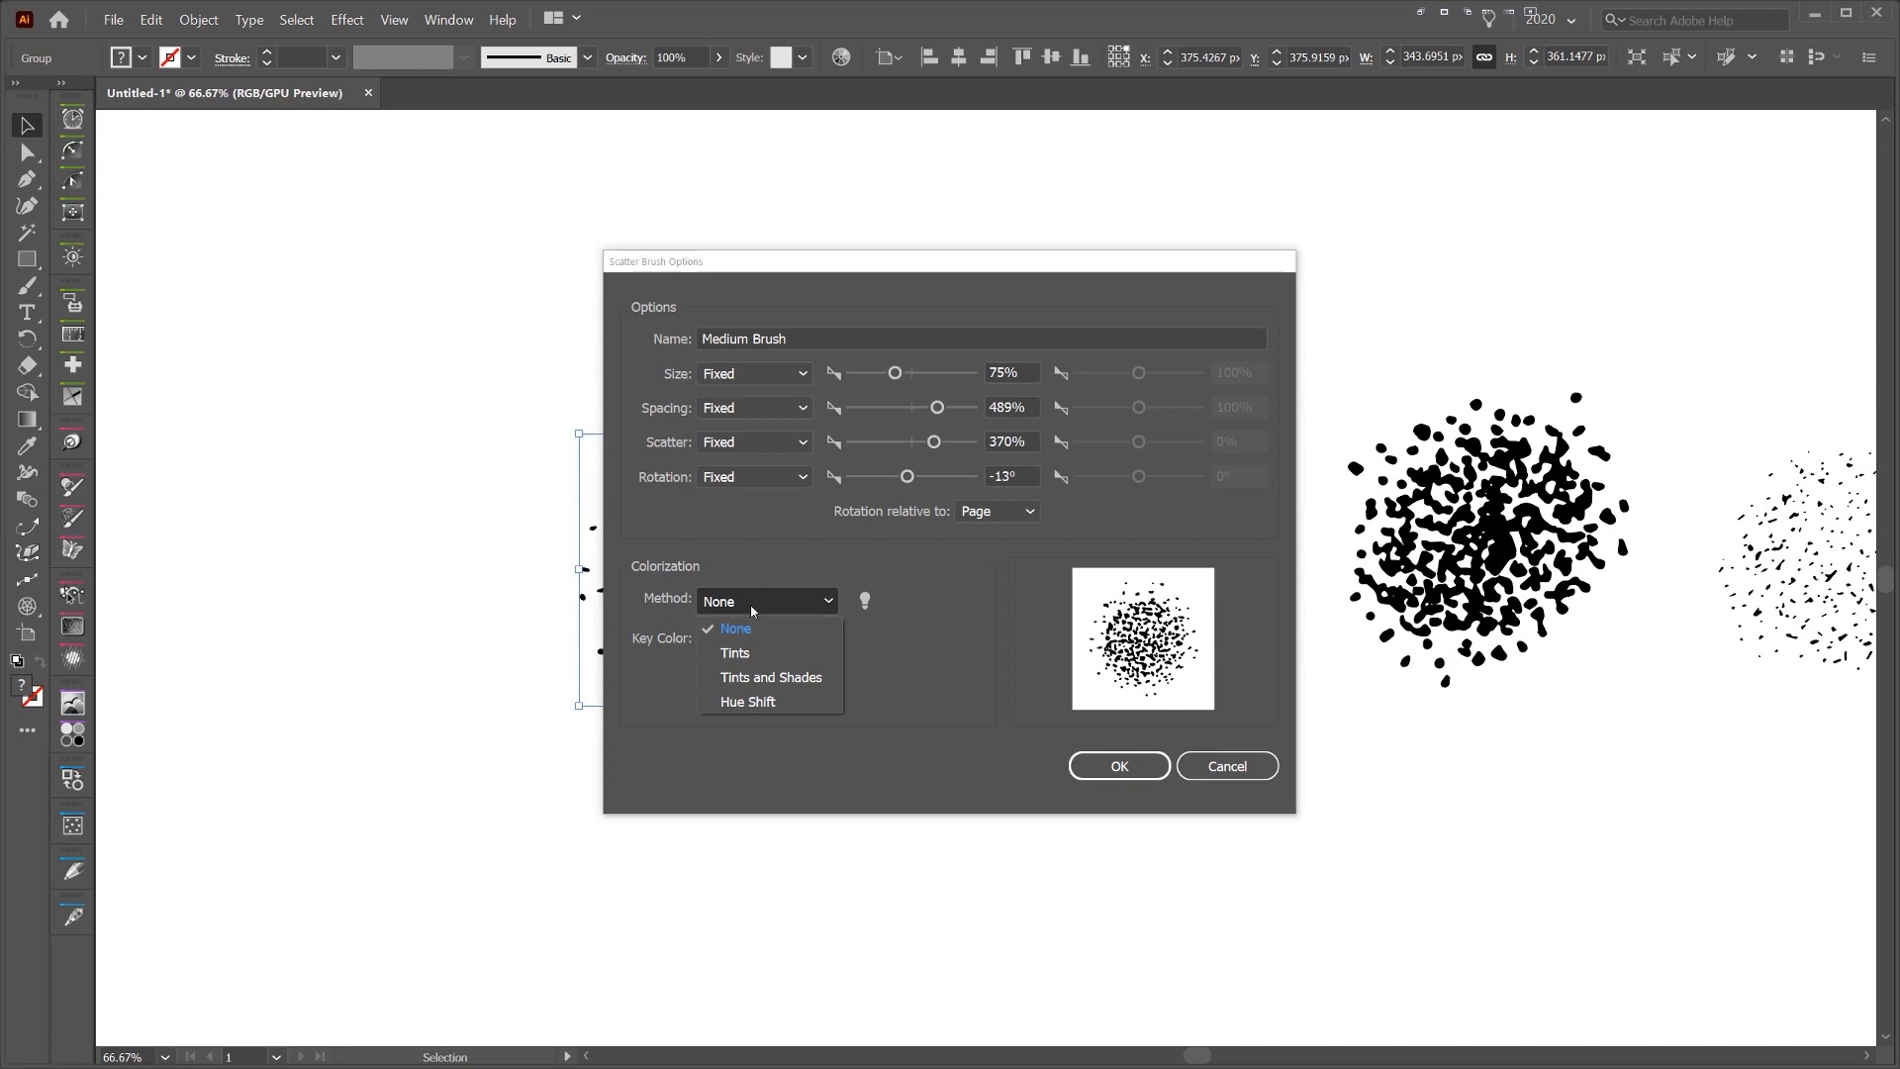
pyautogui.click(772, 679)
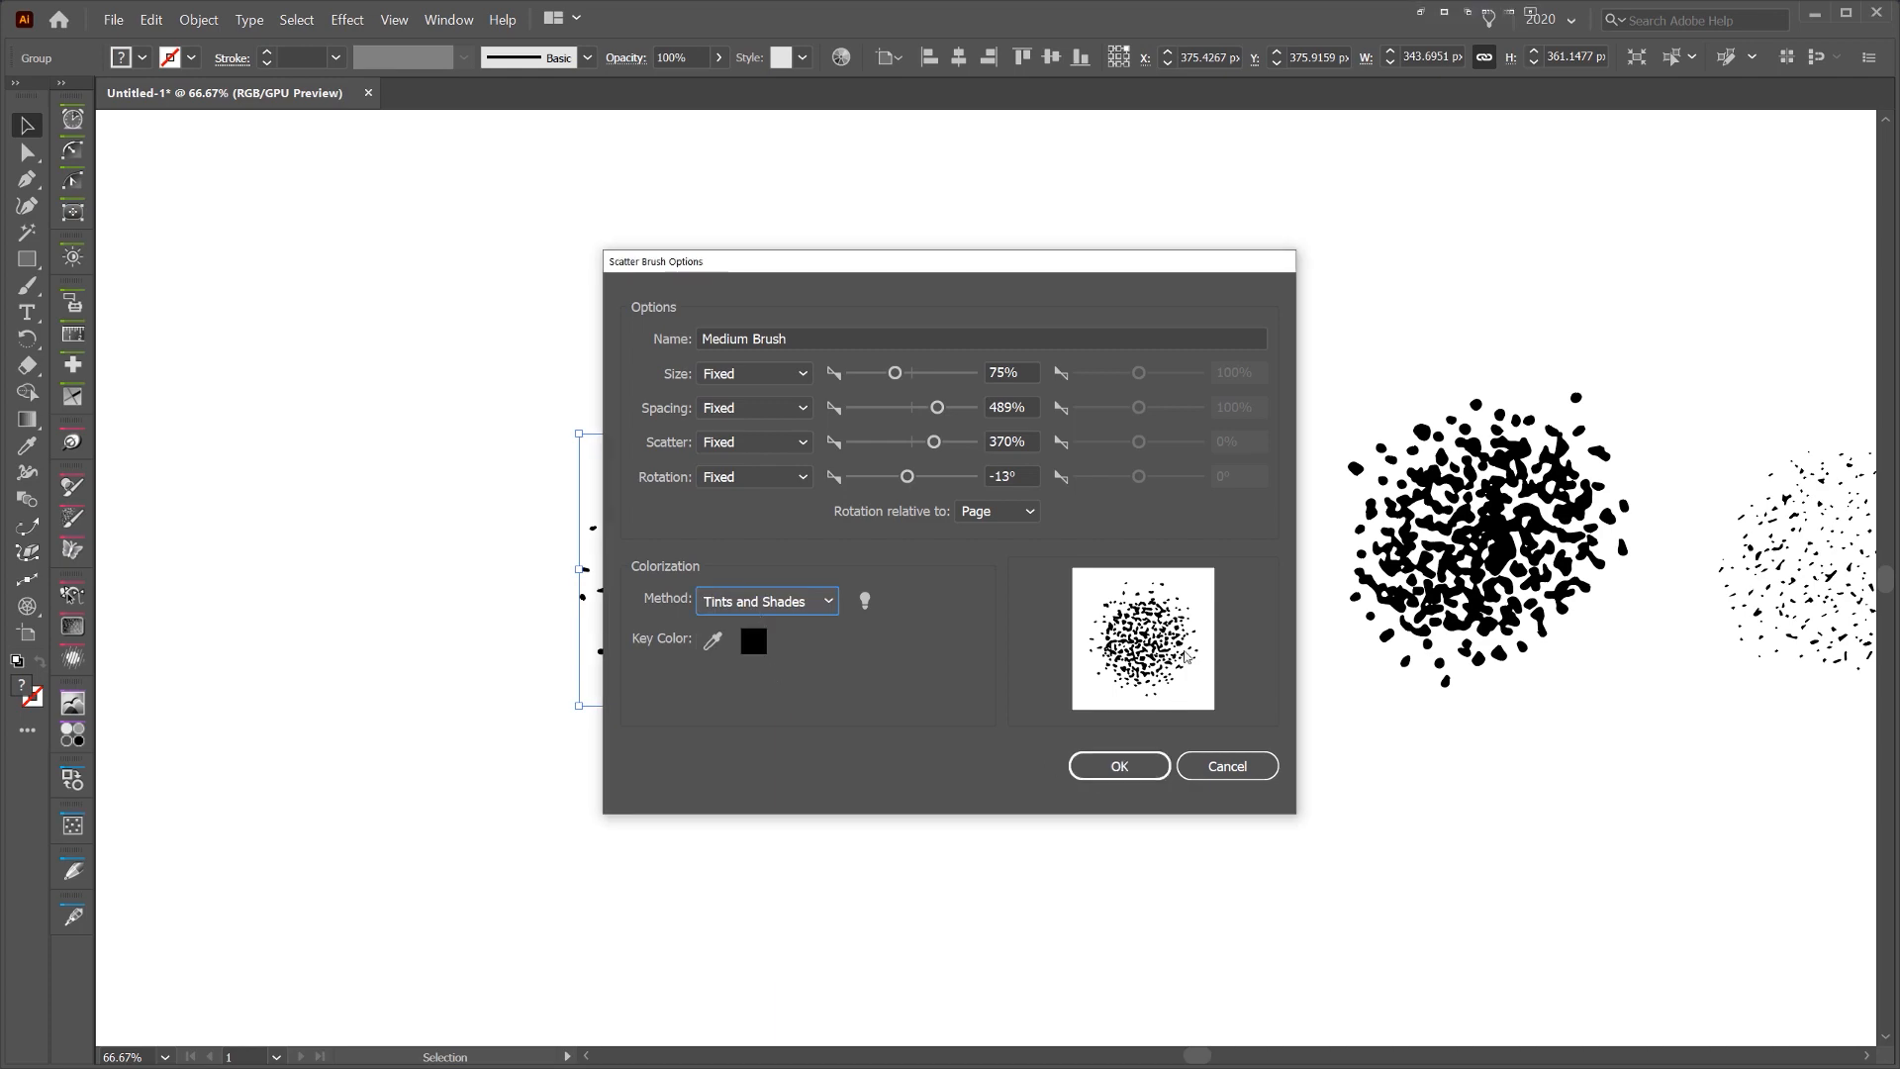
pyautogui.click(1104, 767)
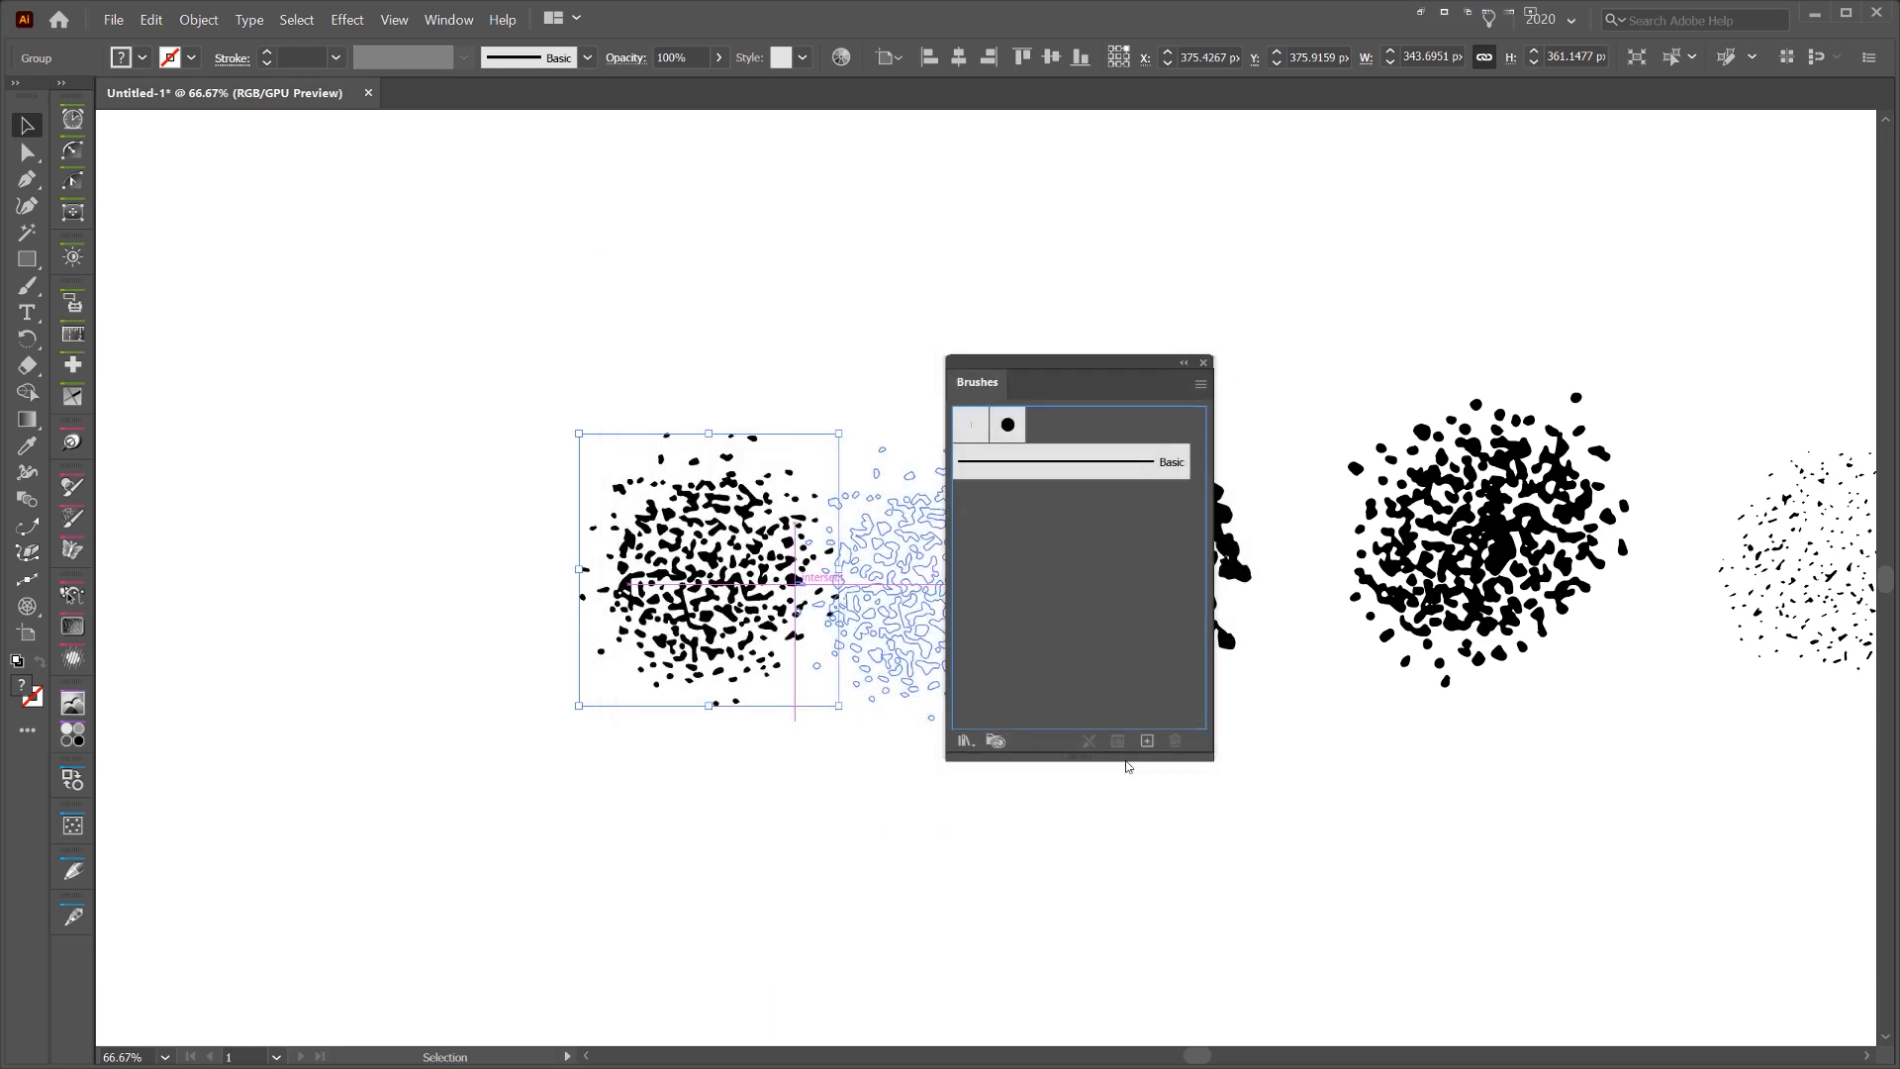
# - Deselect the first dab, test-move the second dab and undo the move
pyautogui.scroll(-1, 706, 674)
pyautogui.click(829, 309)
pyautogui.moveTo(905, 476); pyautogui.dragTo(947, 291)
pyautogui.scroll(-2, 1094, 339)
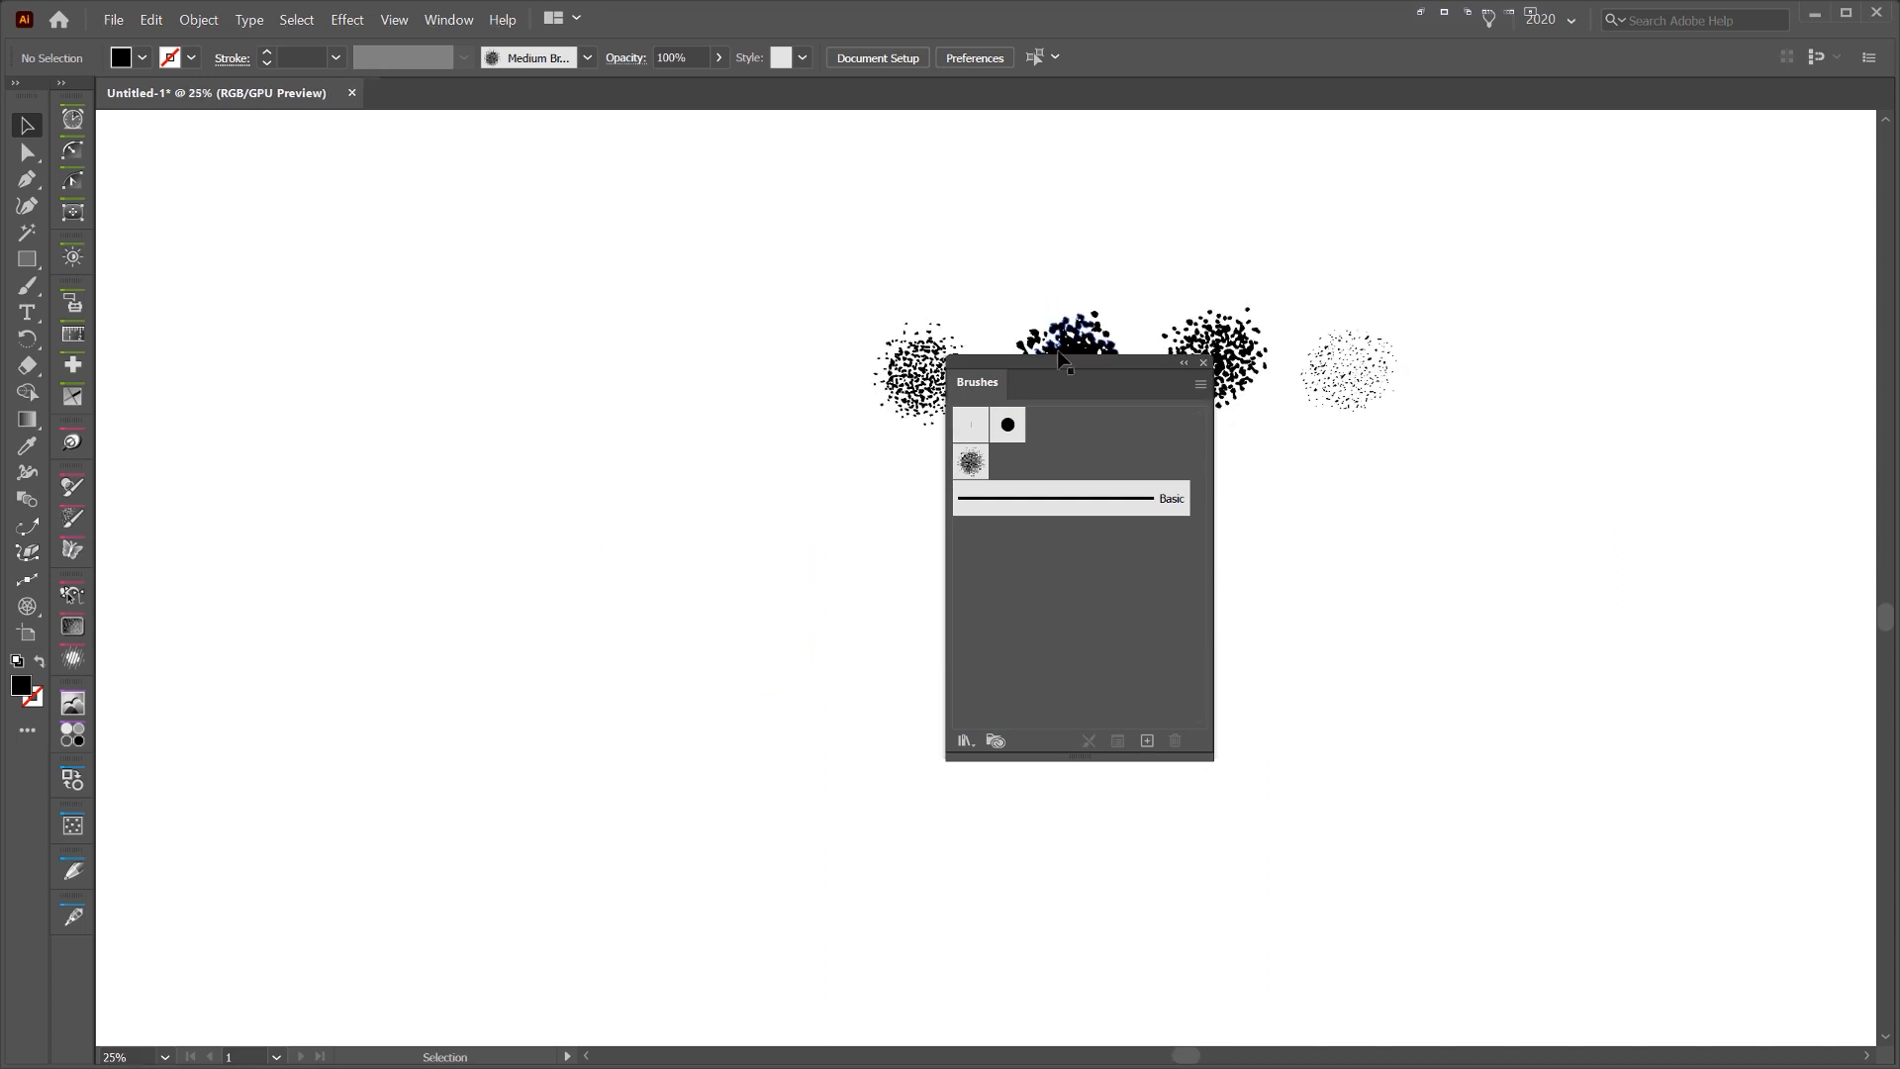
pyautogui.moveTo(1040, 347)
pyautogui.mouseDown()
pyautogui.moveTo(1306, 344)
pyautogui.moveTo(1098, 271)
pyautogui.moveTo(1064, 368)
pyautogui.moveTo(1380, 467)
pyautogui.moveTo(1058, 535)
pyautogui.mouseUp()
pyautogui.hotkey('ctrl', 'z')
pyautogui.click(1081, 560)
pyautogui.scroll(2, 1089, 355)
pyautogui.moveTo(1089, 389)
pyautogui.mouseDown()
pyautogui.moveTo(1137, 777)
pyautogui.moveTo(1131, 733)
pyautogui.mouseUp()
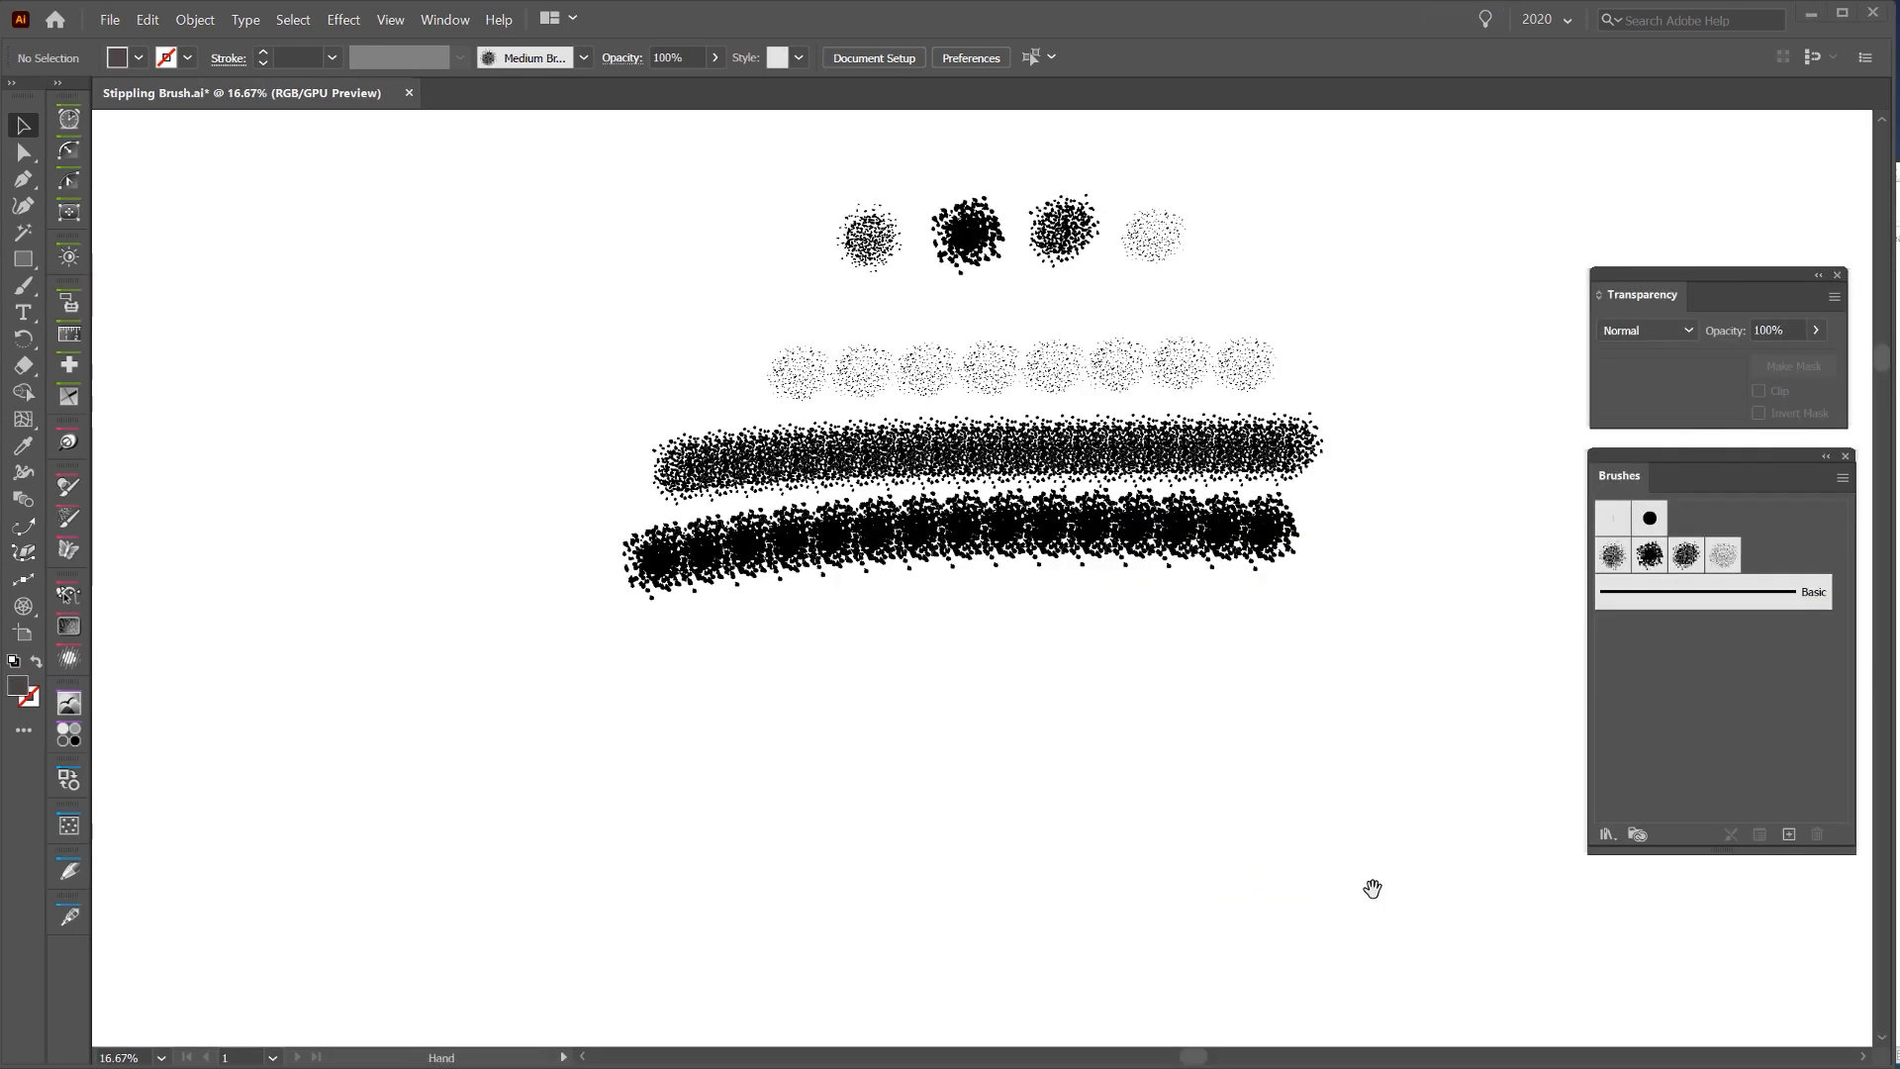
# - In Stippling Brush.ai, test-move the bison head, undo the move, and ungroup the head artwork
pyautogui.scroll(-8, 1273, 569)
pyautogui.moveTo(1340, 904); pyautogui.dragTo(1283, 363)
pyautogui.scroll(1, 972, 402)
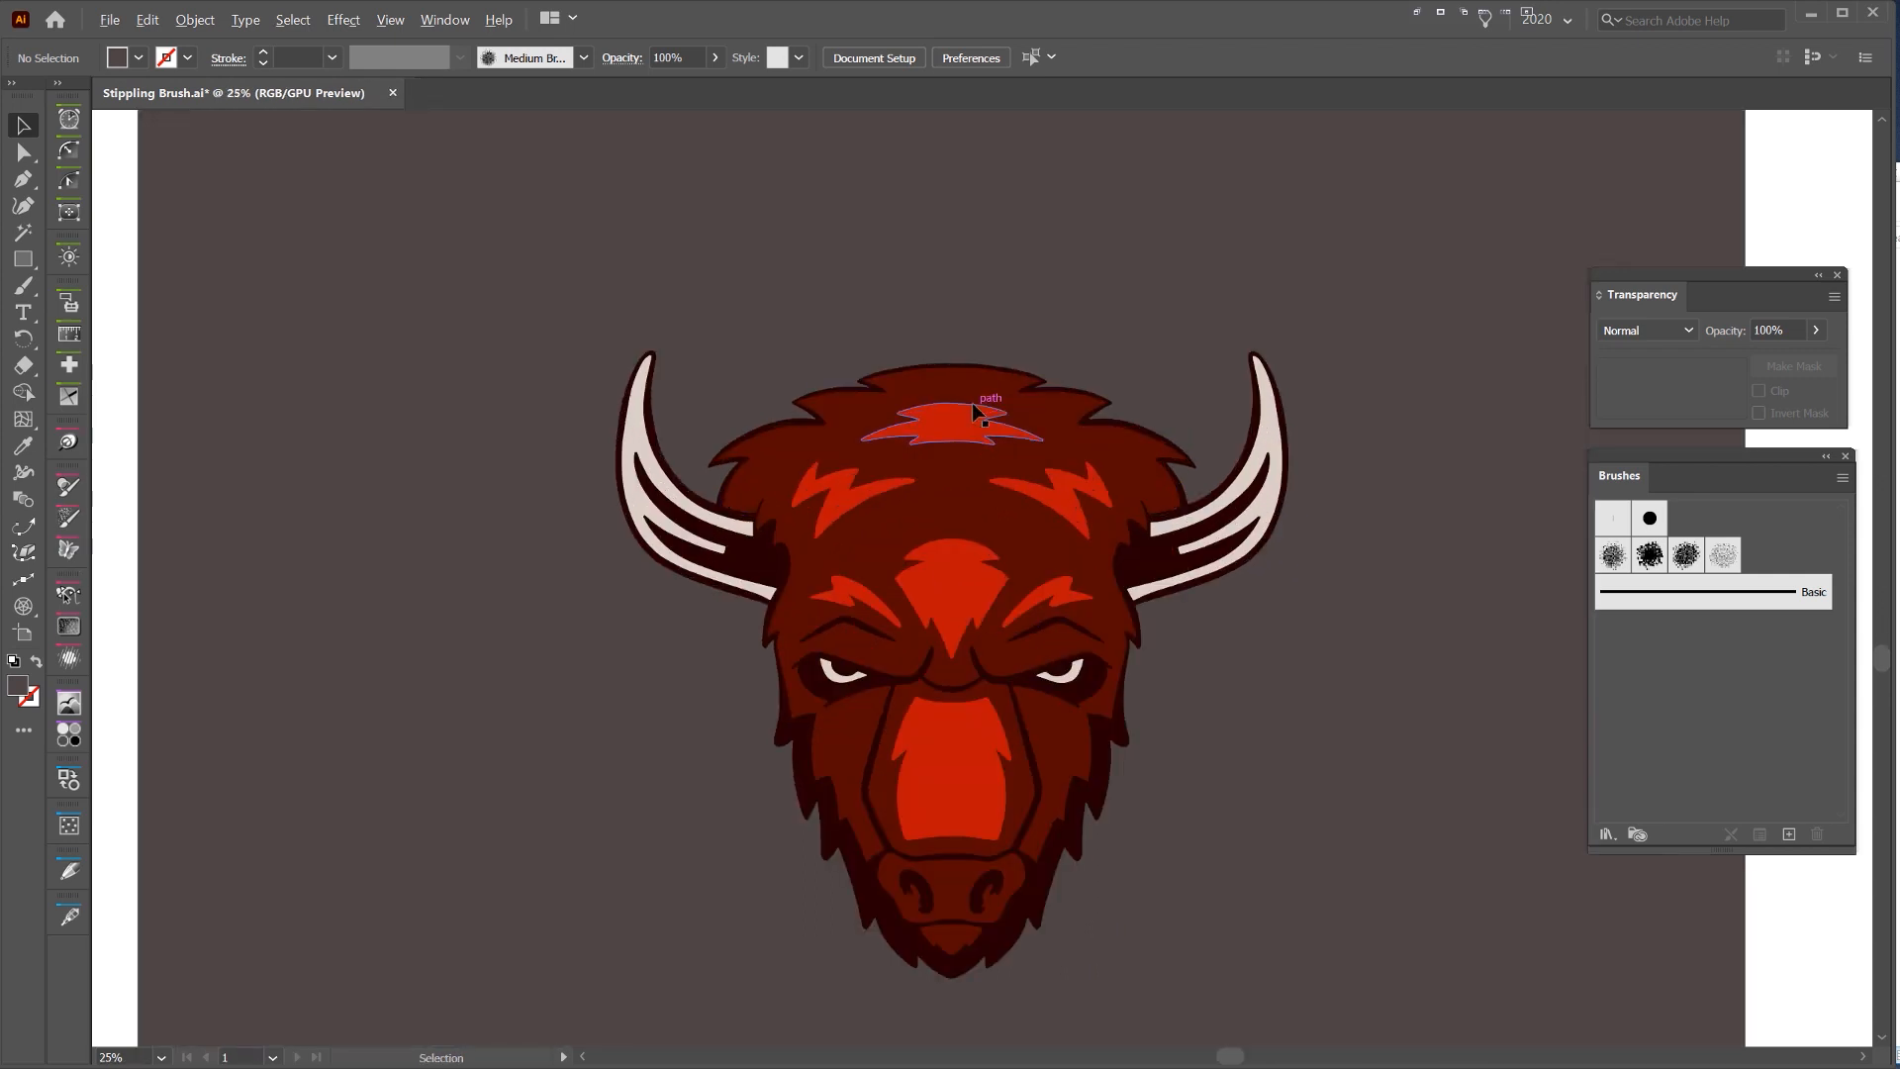
pyautogui.moveTo(992, 370); pyautogui.dragTo(958, 310)
pyautogui.click(1043, 264)
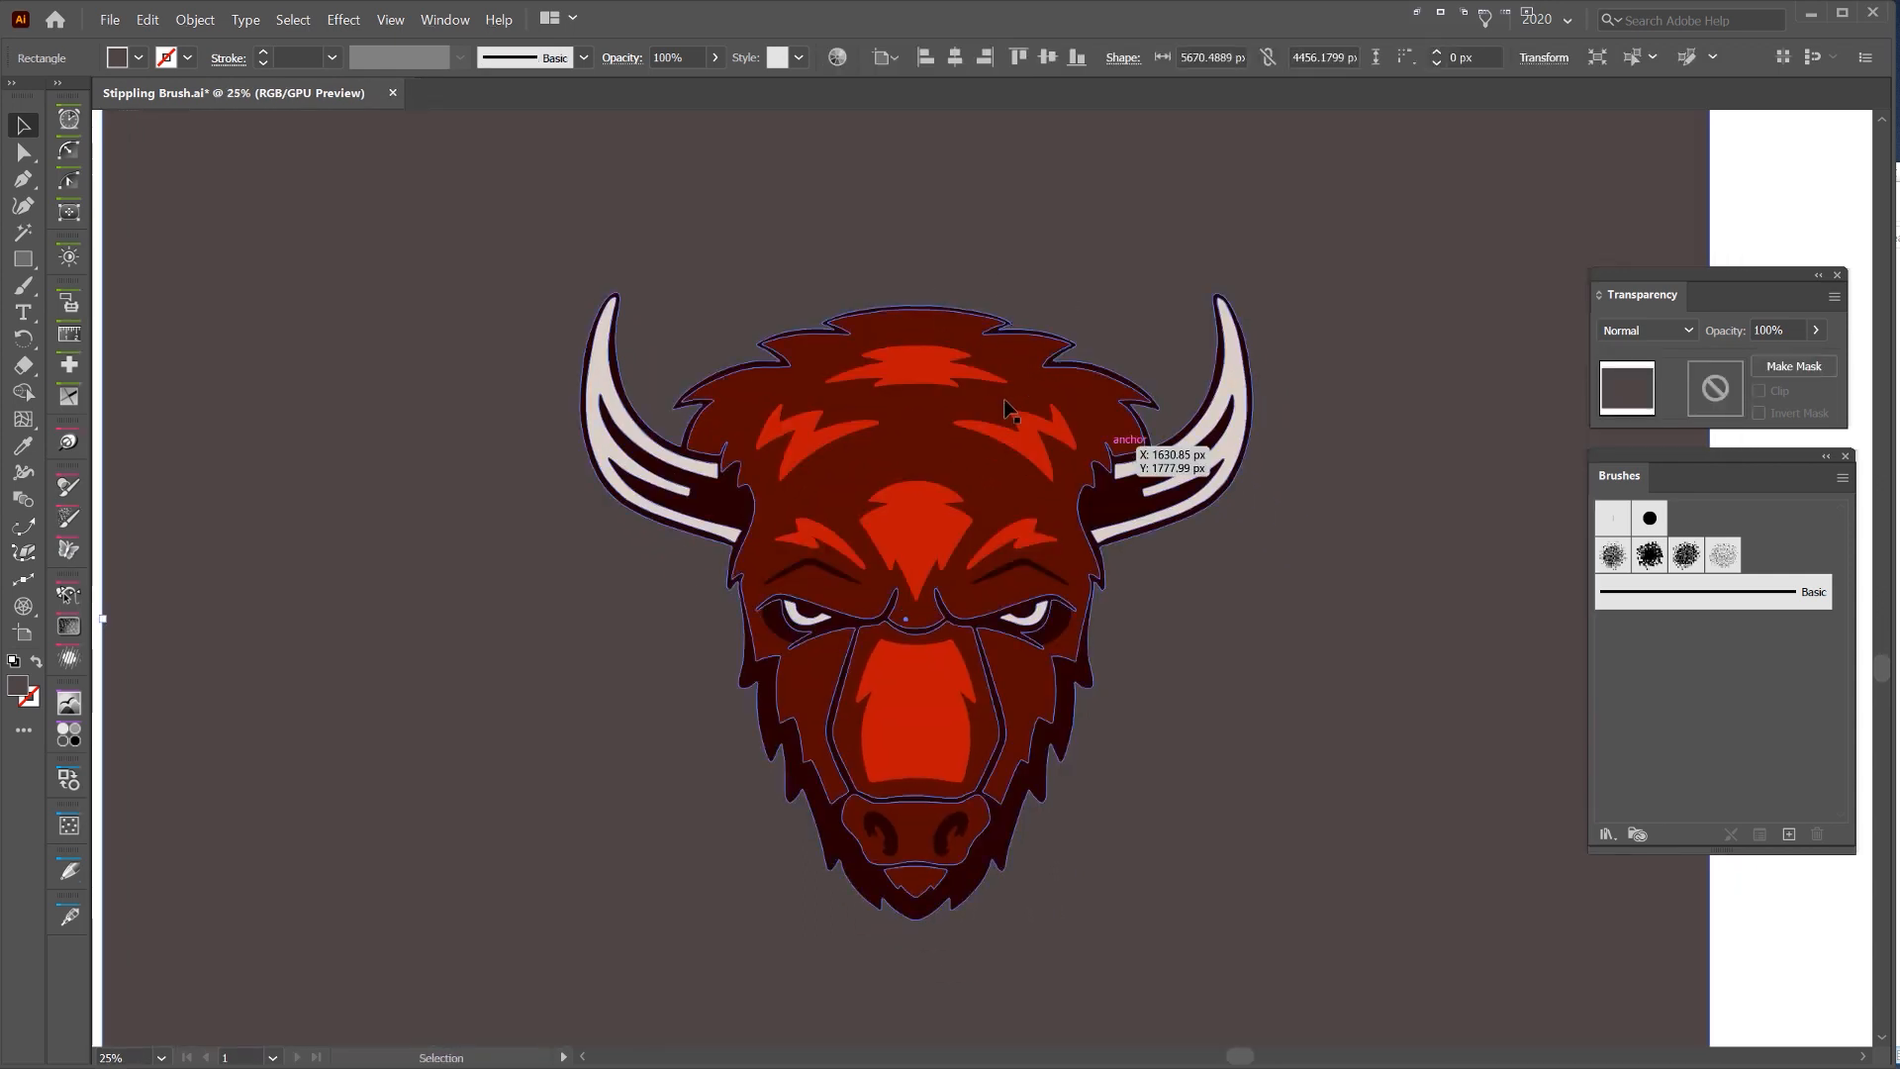
pyautogui.scroll(1, 1006, 485)
pyautogui.moveTo(1135, 550); pyautogui.dragTo(1132, 506)
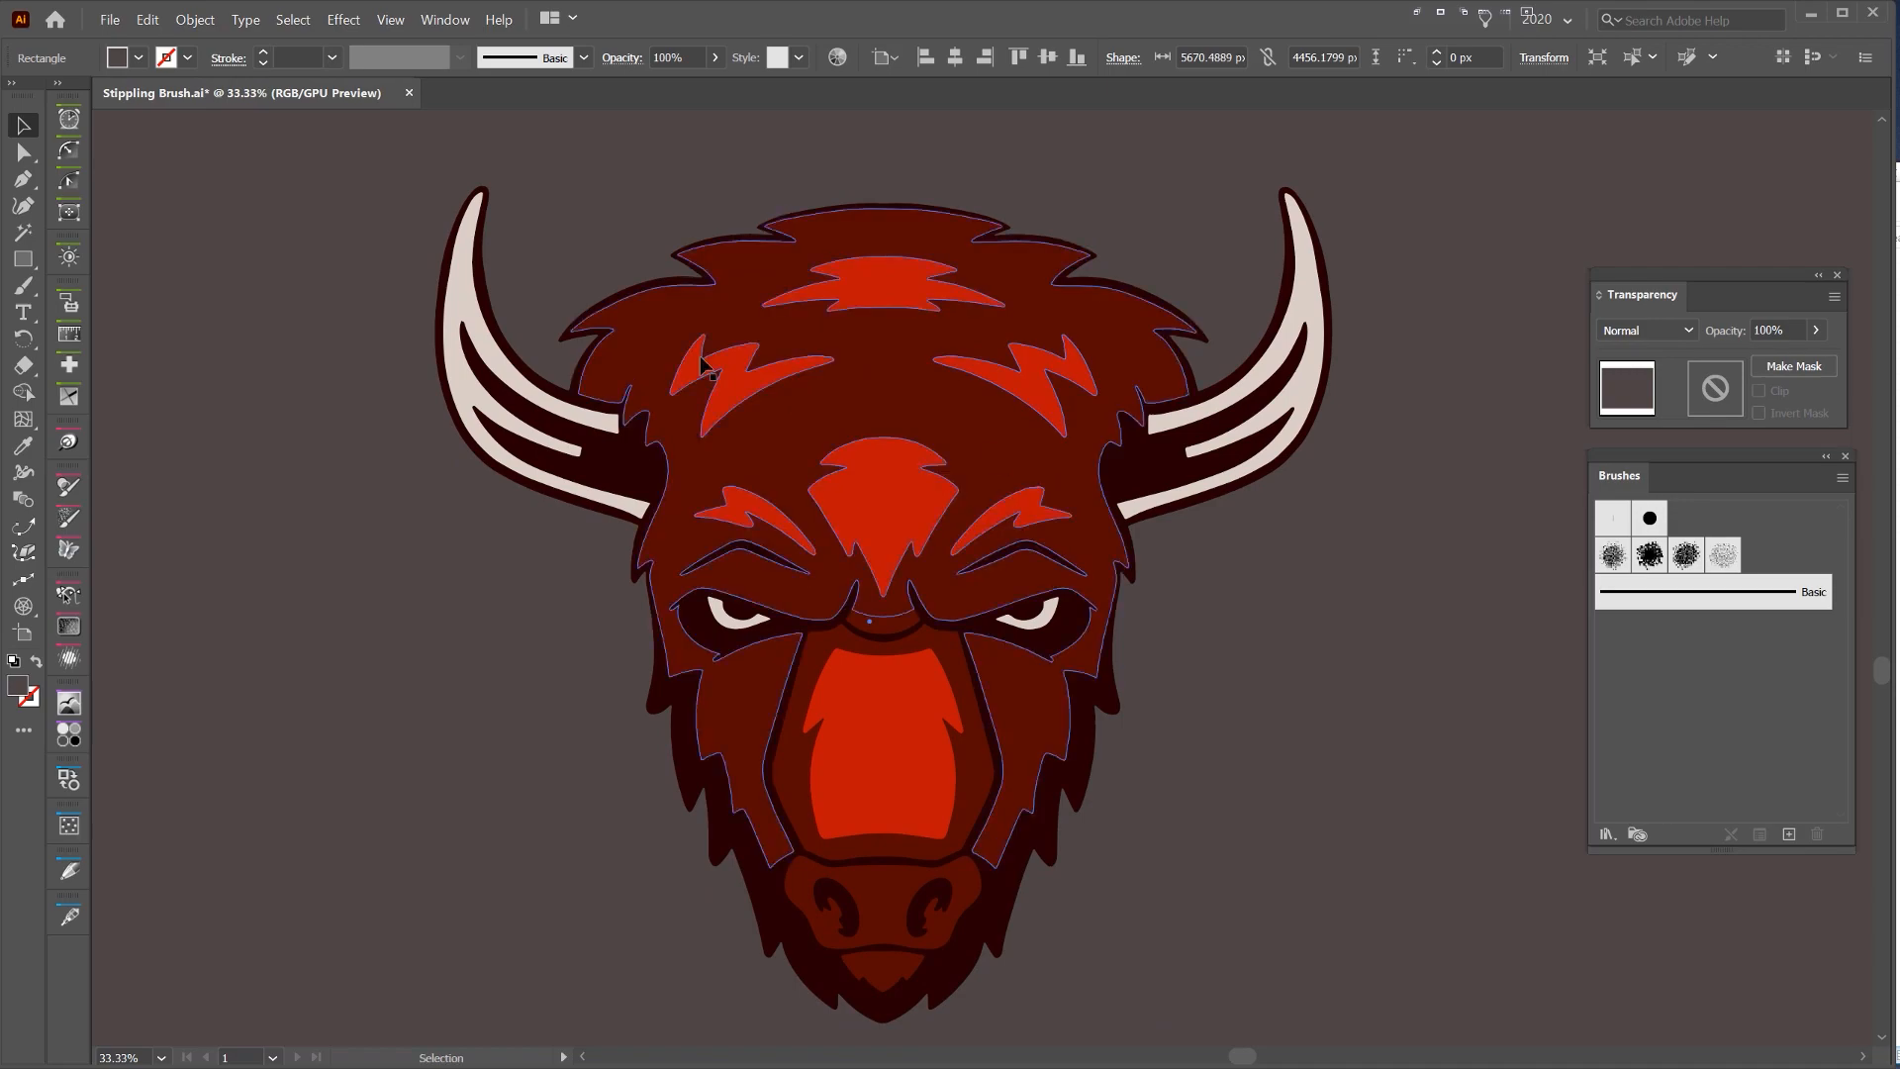
pyautogui.moveTo(883, 369); pyautogui.dragTo(1122, 290)
pyautogui.hotkey('ctrl', 'z')
pyautogui.hotkey('ctrl', 'shift', 'g')
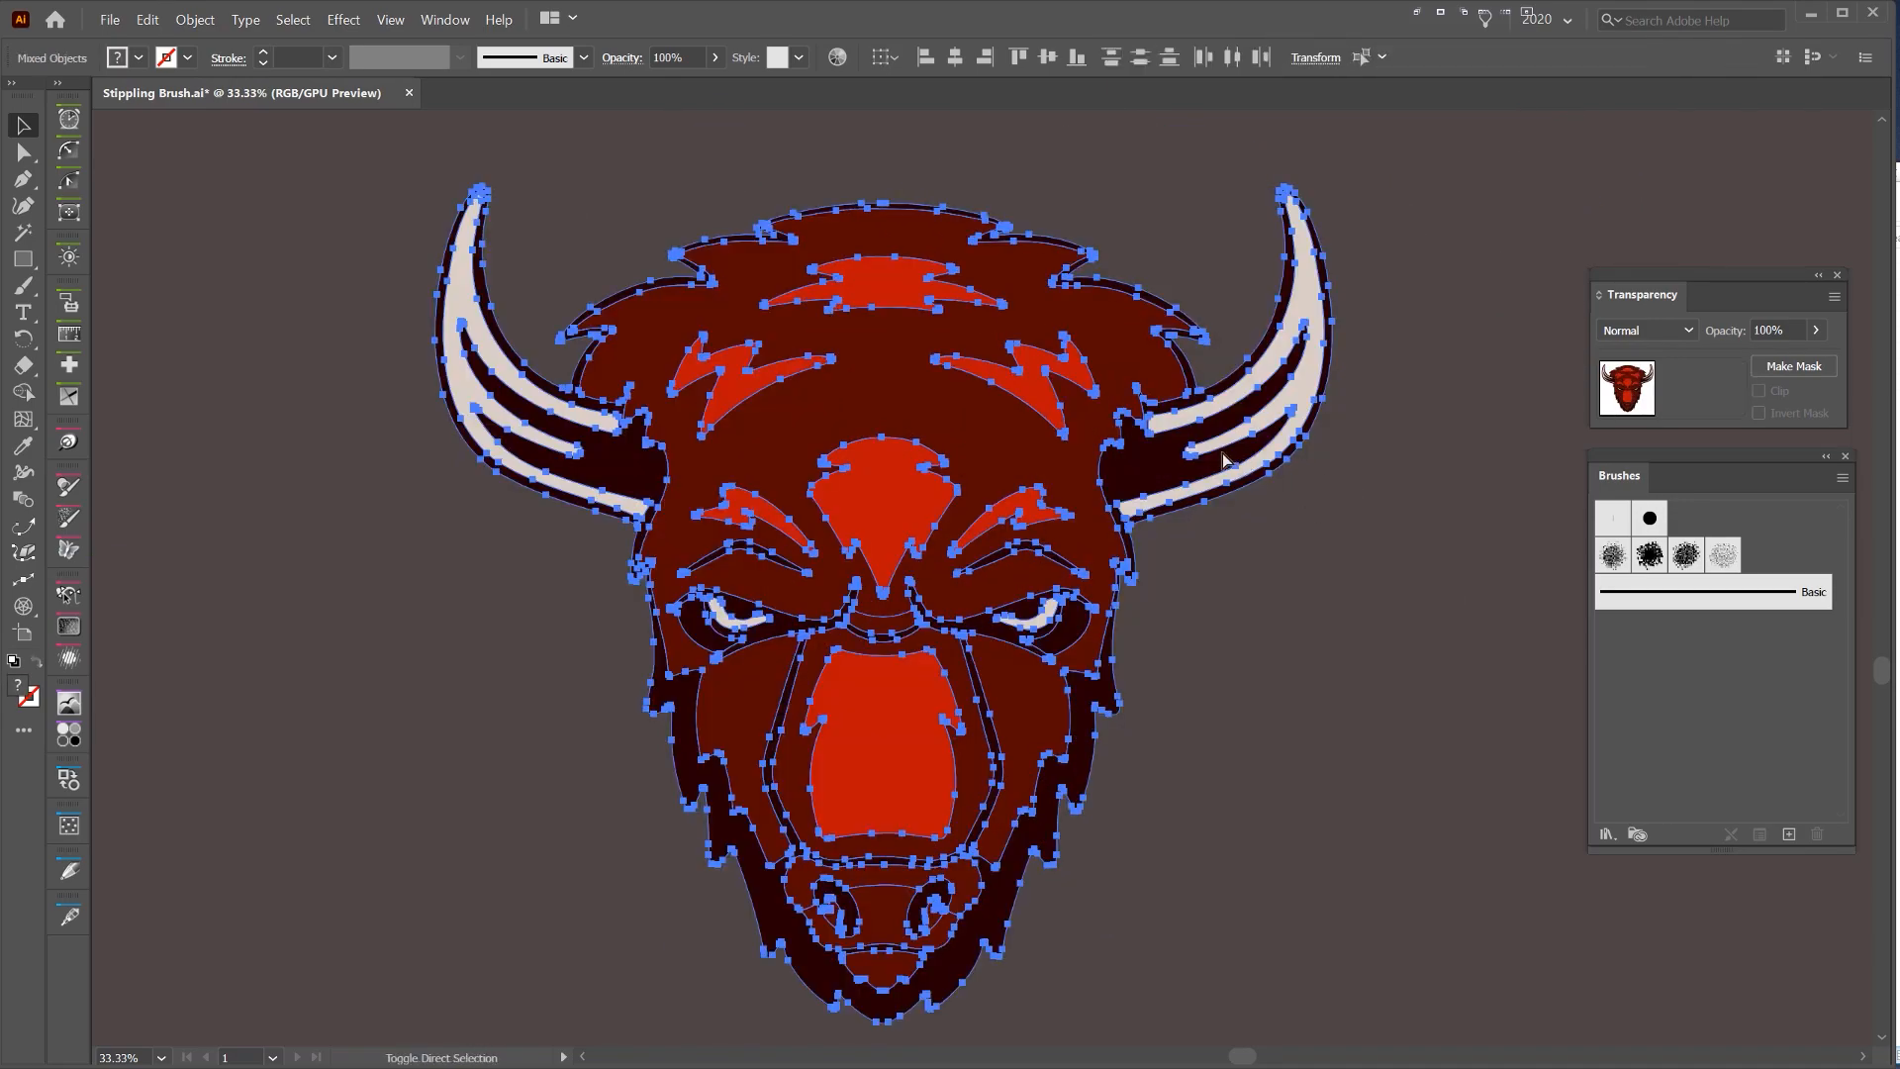
pyautogui.click(1279, 614)
# - Test-move the bison's dark red fur shape and bright red nose shape individually, undoing each move
pyautogui.moveTo(968, 401); pyautogui.dragTo(1240, 413)
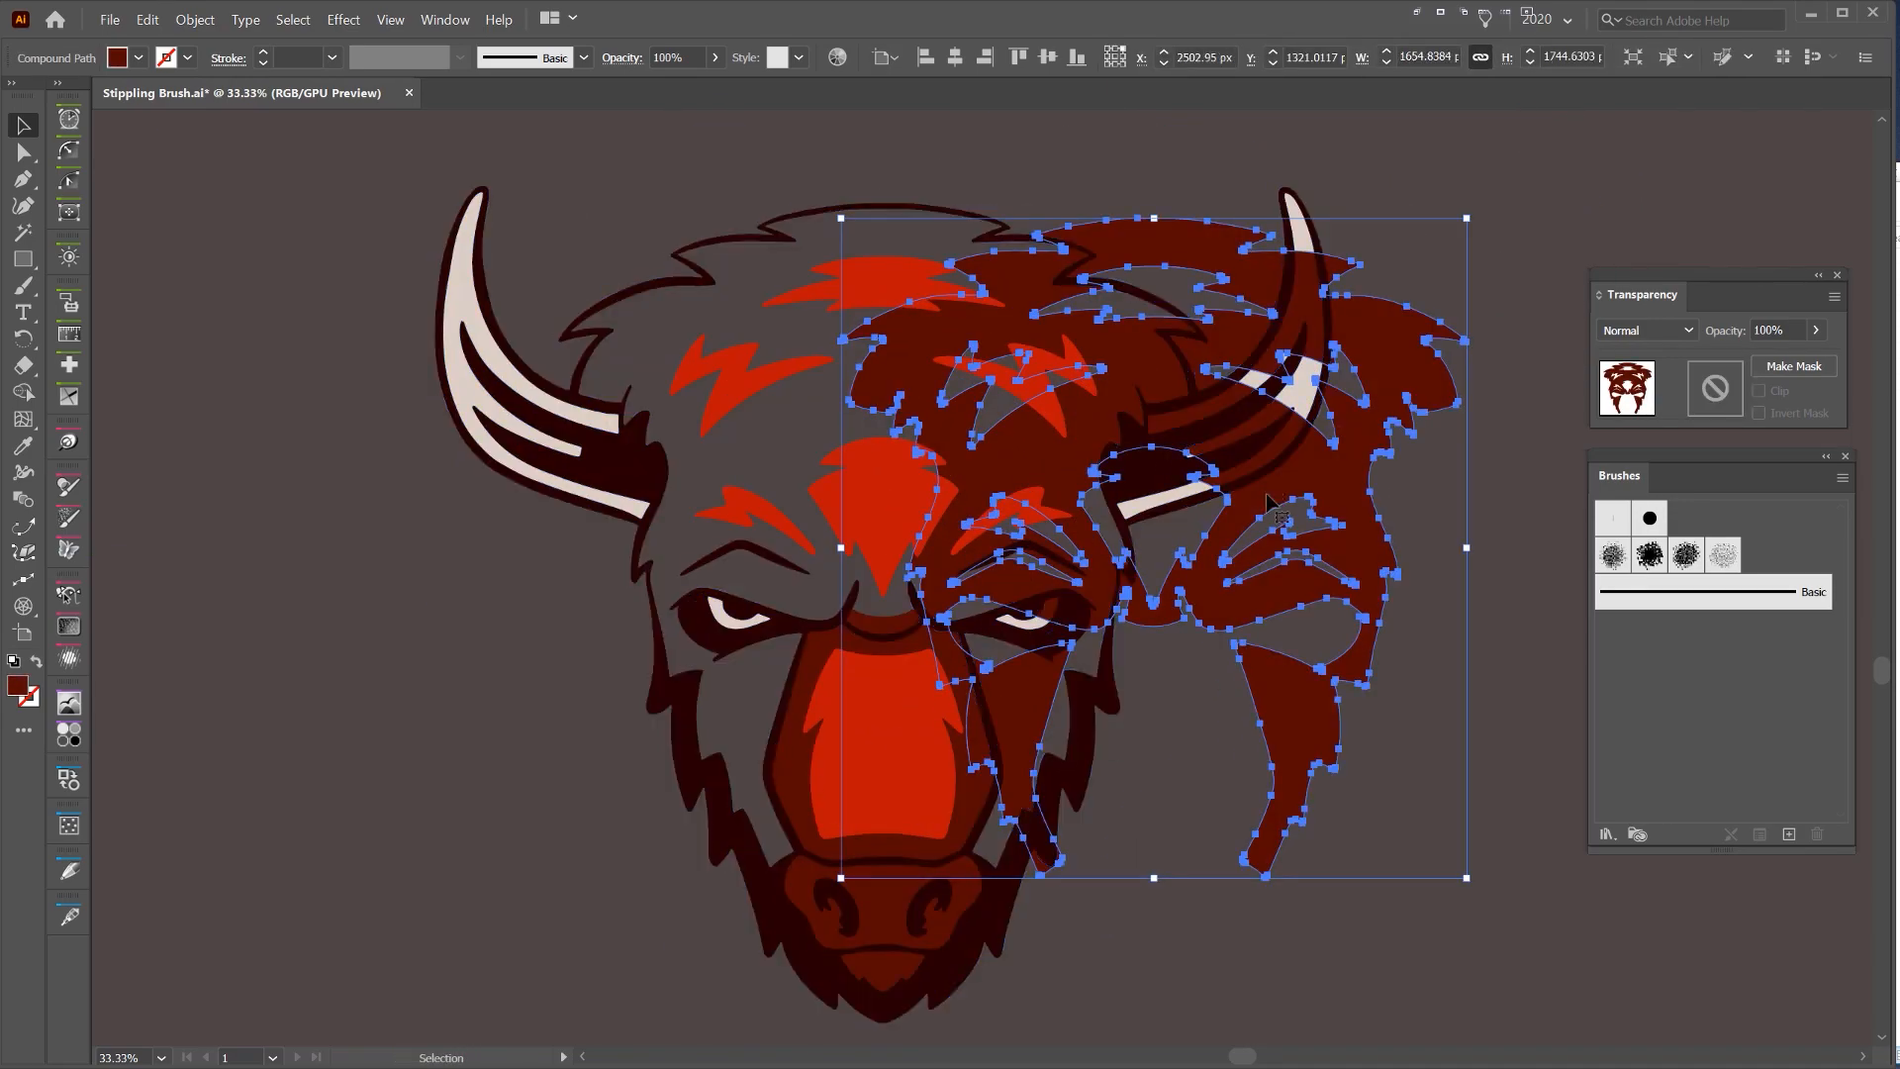
pyautogui.hotkey('ctrl', 'z')
pyautogui.moveTo(960, 792); pyautogui.dragTo(1214, 573)
pyautogui.hotkey('ctrl', 'z')
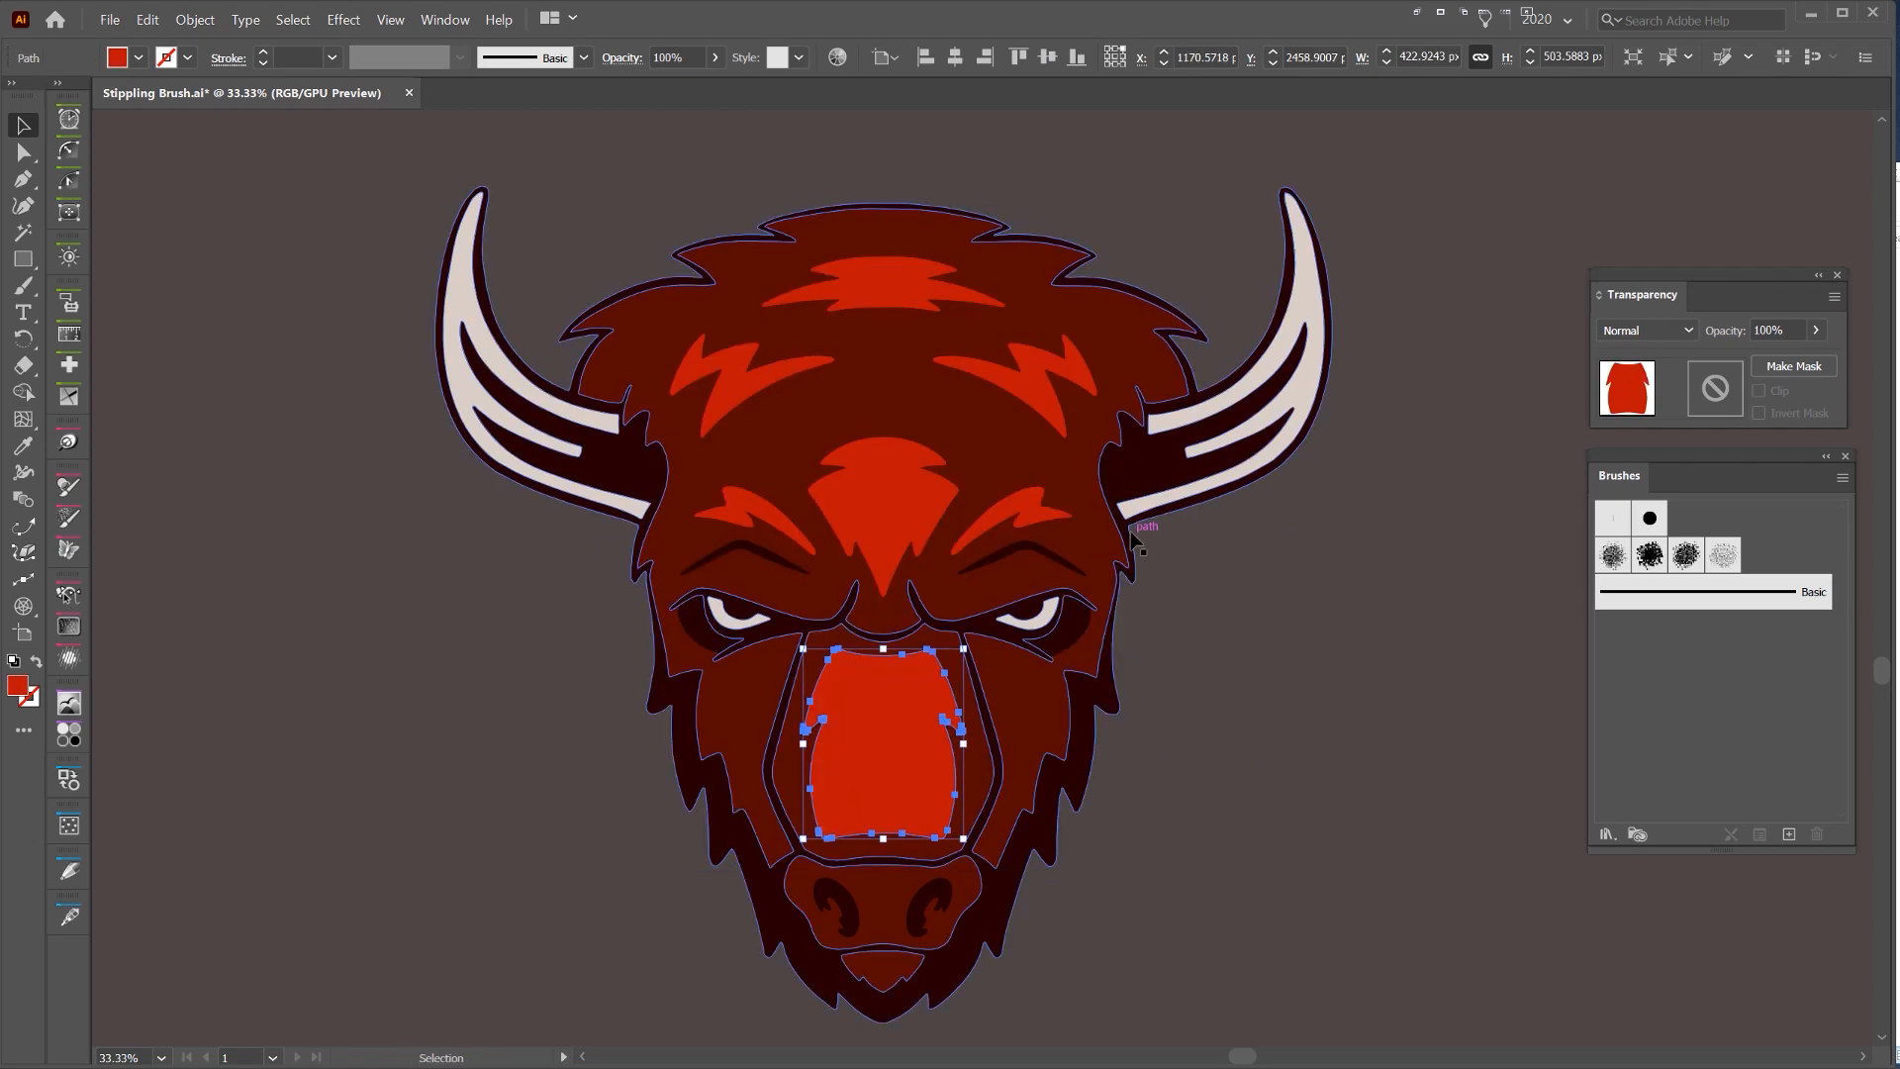
pyautogui.click(1059, 188)
pyautogui.moveTo(1064, 287); pyautogui.dragTo(1363, 215)
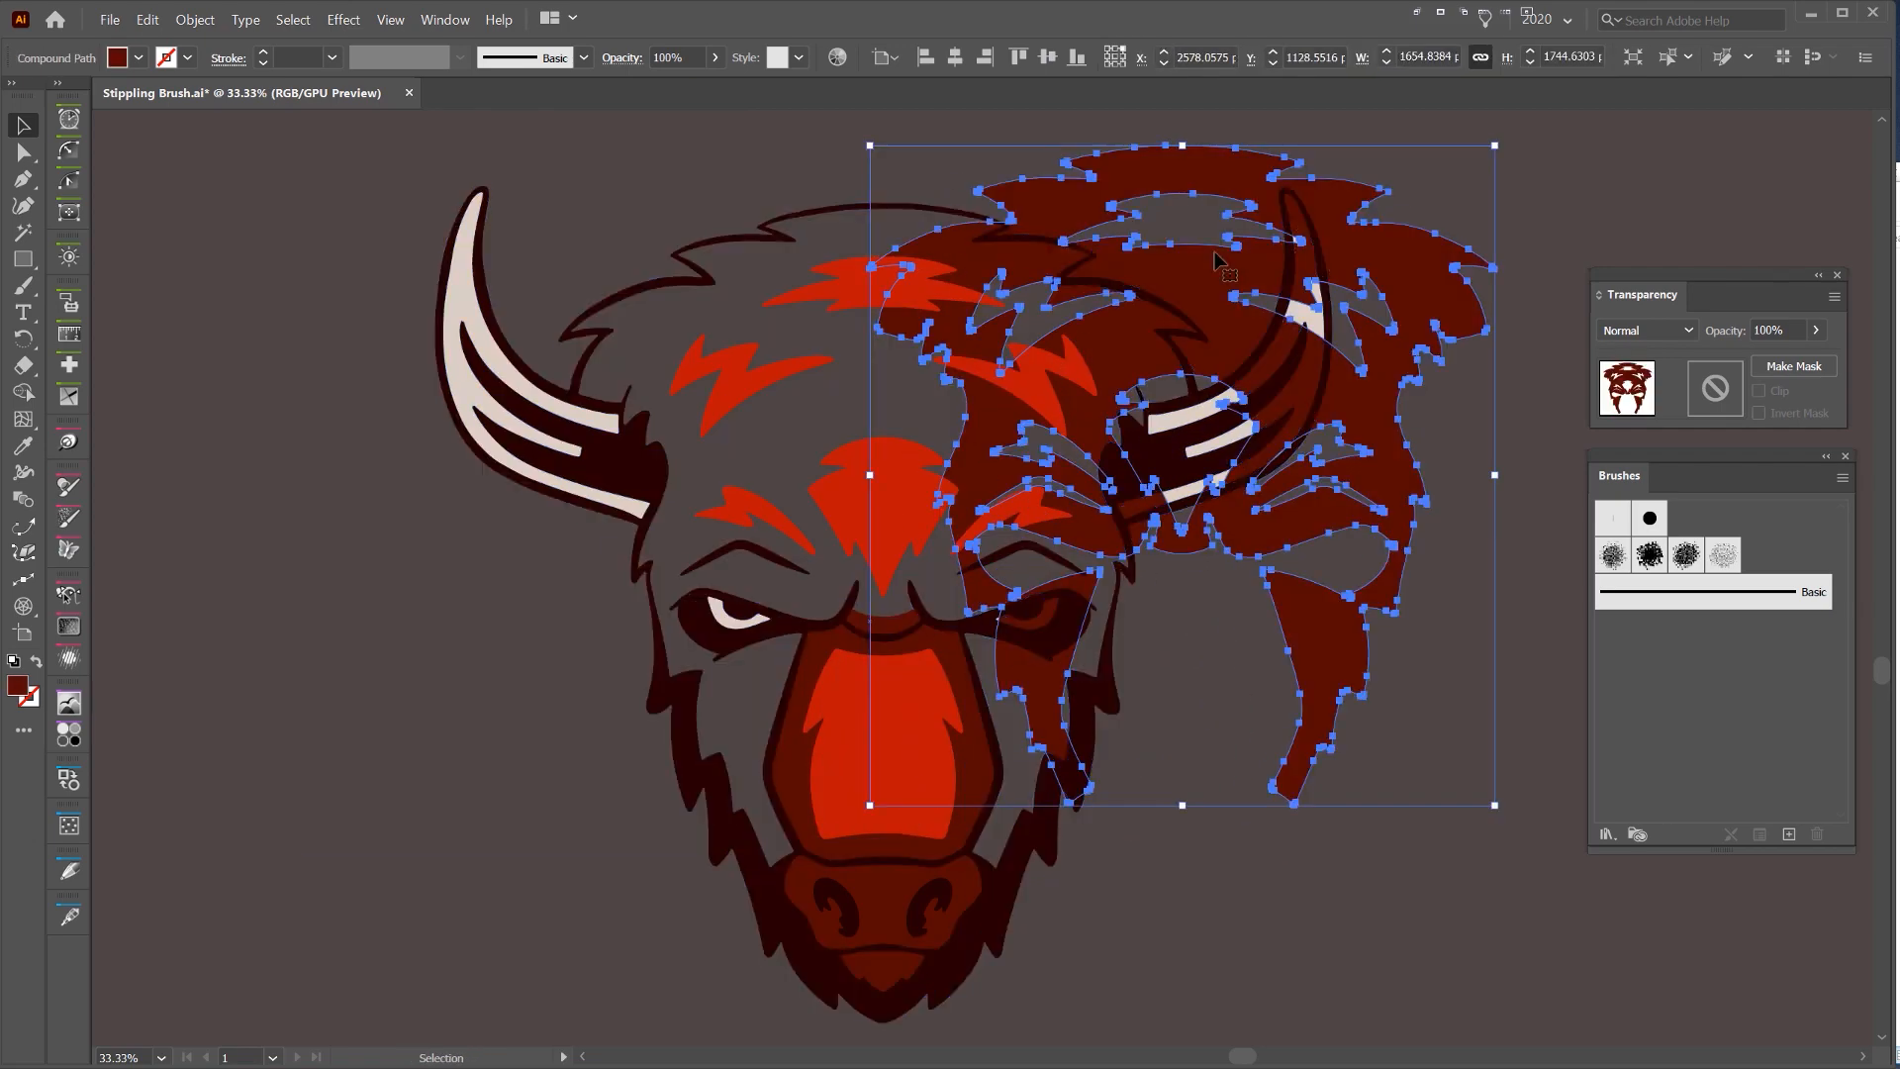
pyautogui.hotkey('ctrl', 'z')
pyautogui.press('a')
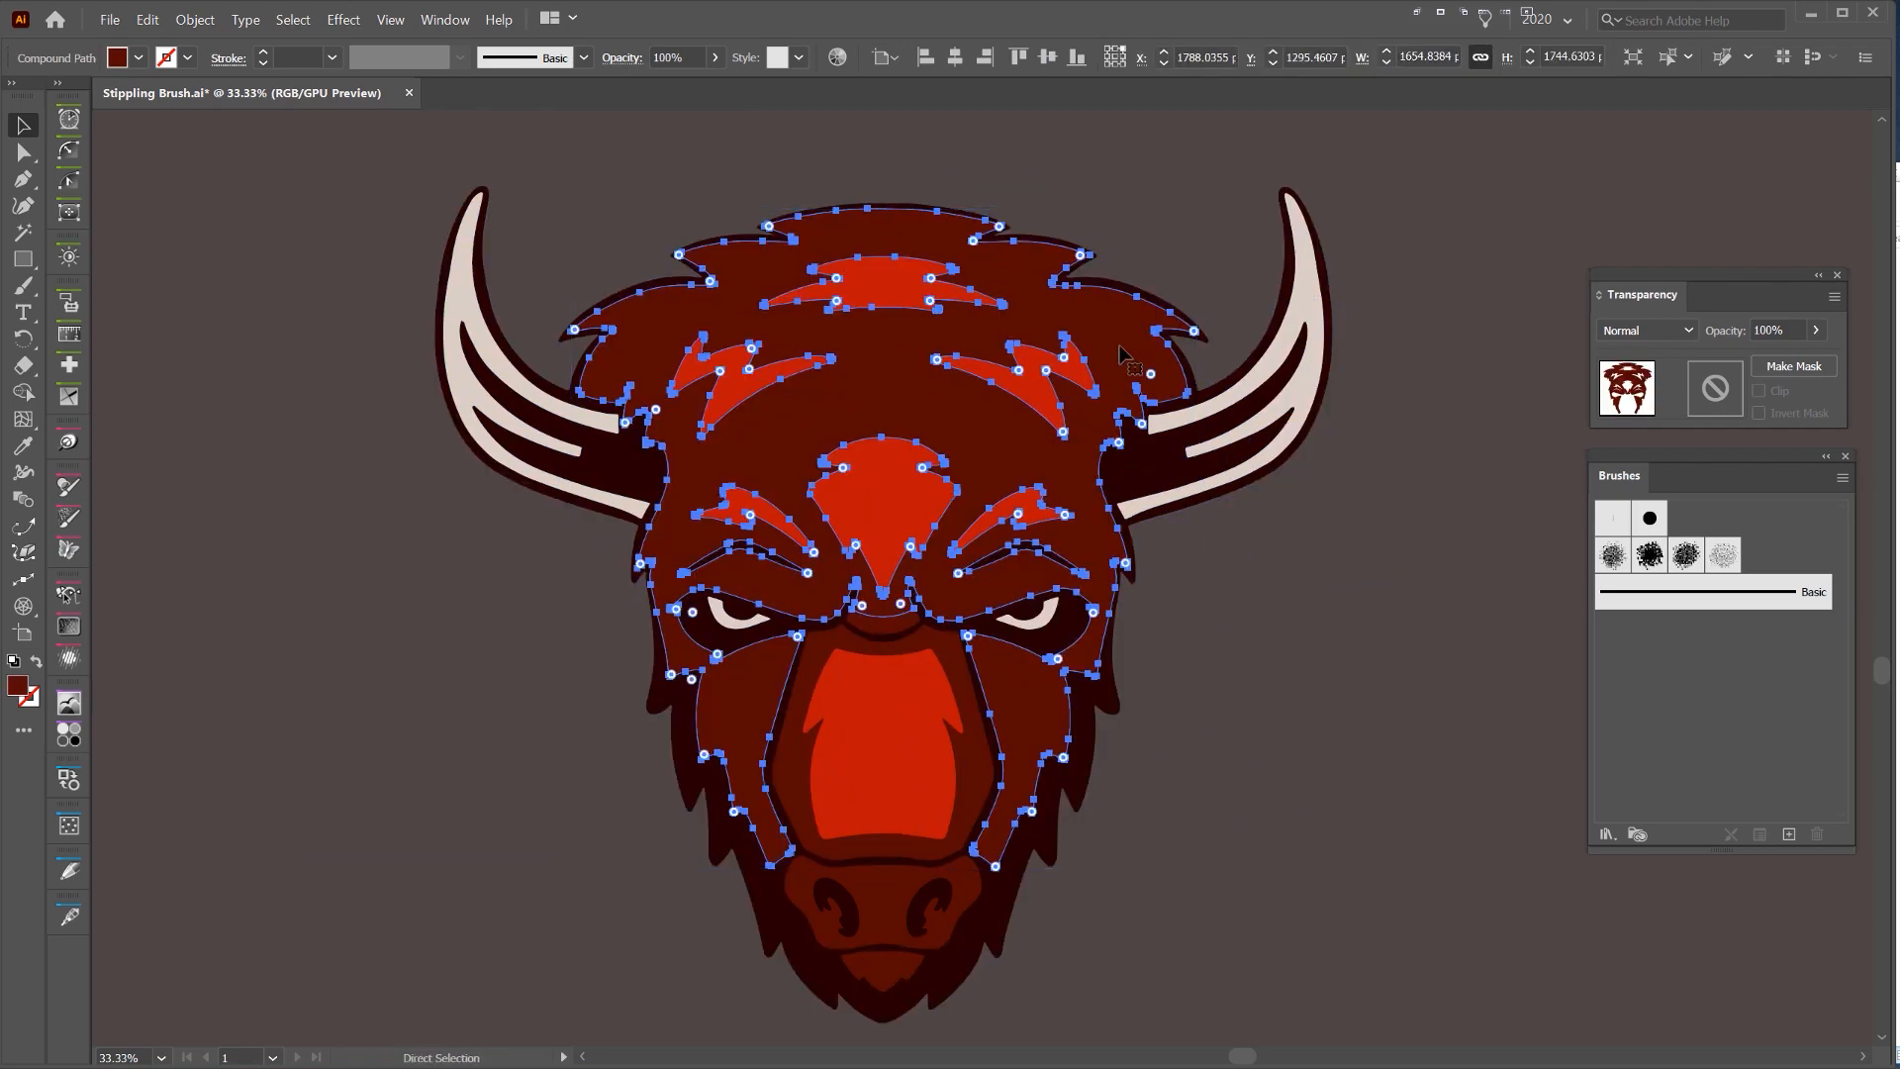
pyautogui.moveTo(980, 442); pyautogui.dragTo(1287, 435)
pyautogui.hotkey('ctrl', 'z')
pyautogui.hotkey('ctrl', 'z')
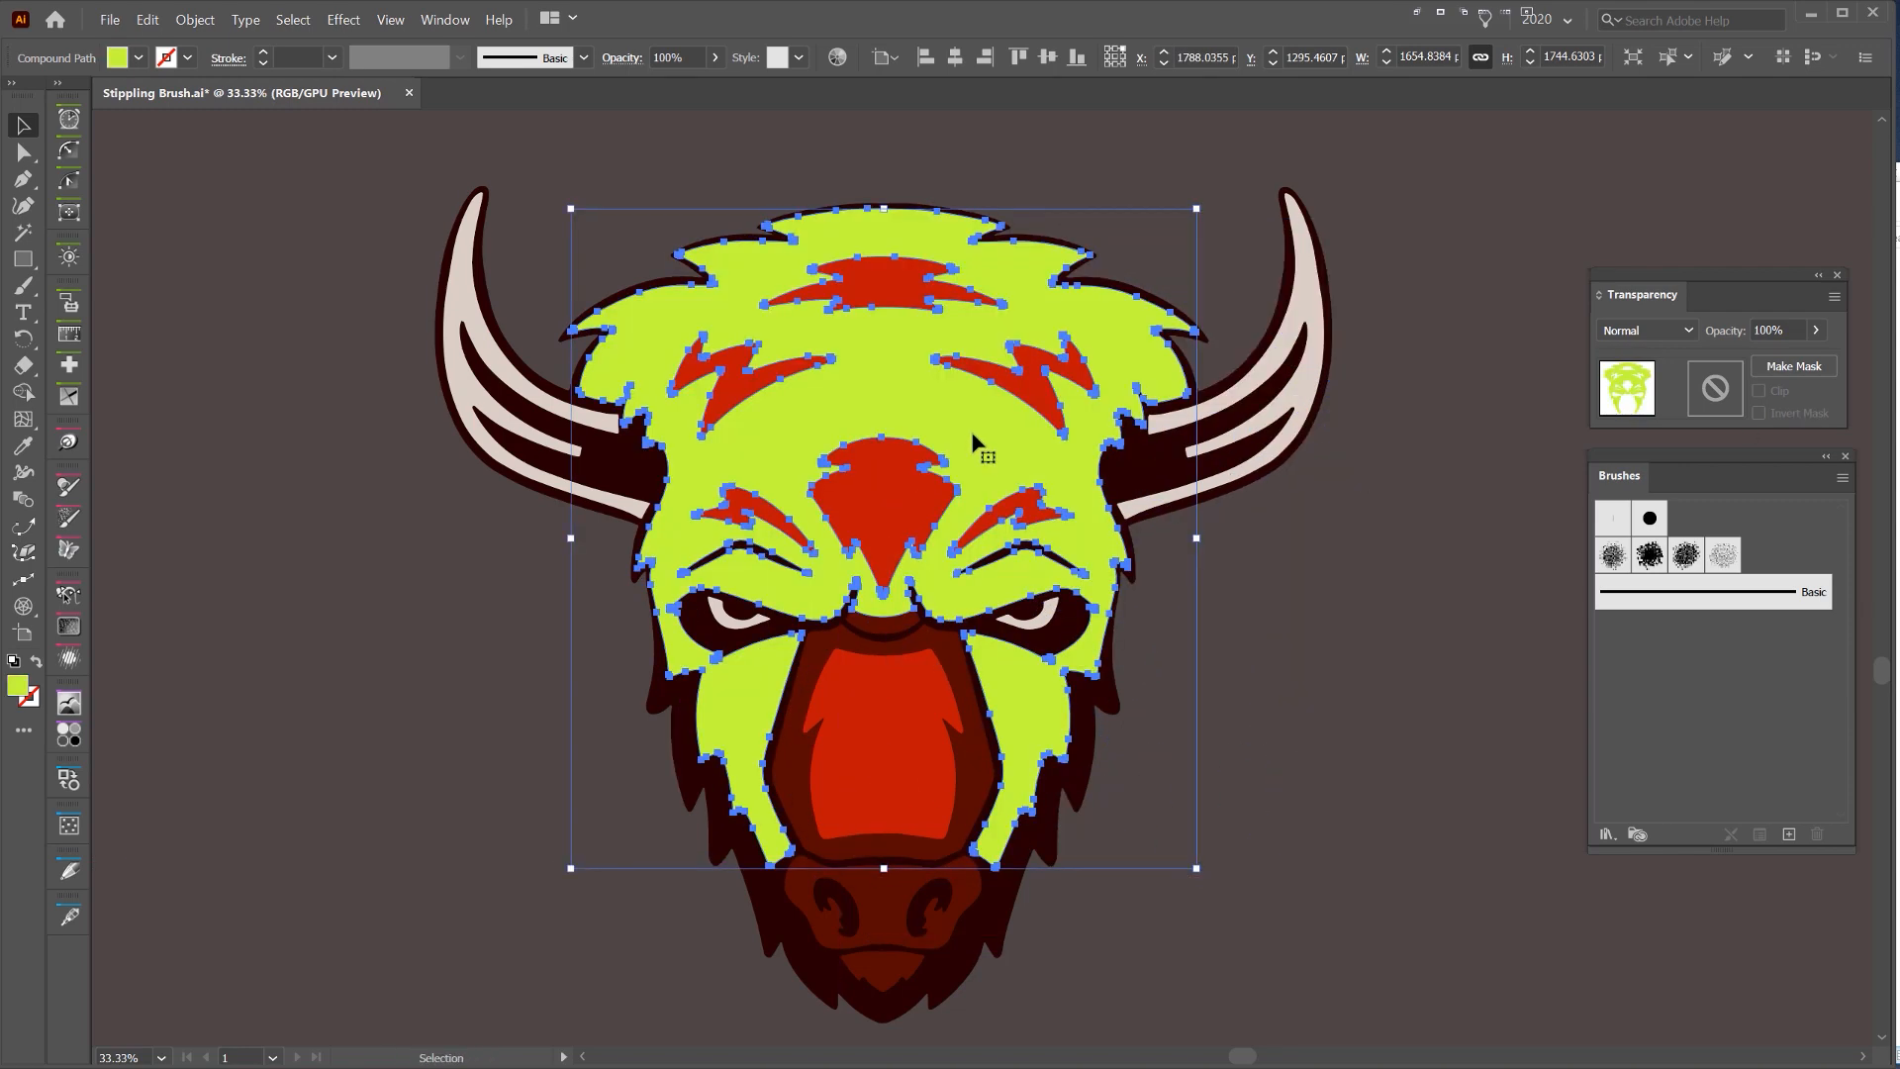
# - Give the bison's main fur shape a golden yellow fill, test-move it and undo the move
pyautogui.hotkey('ctrl', 'z')
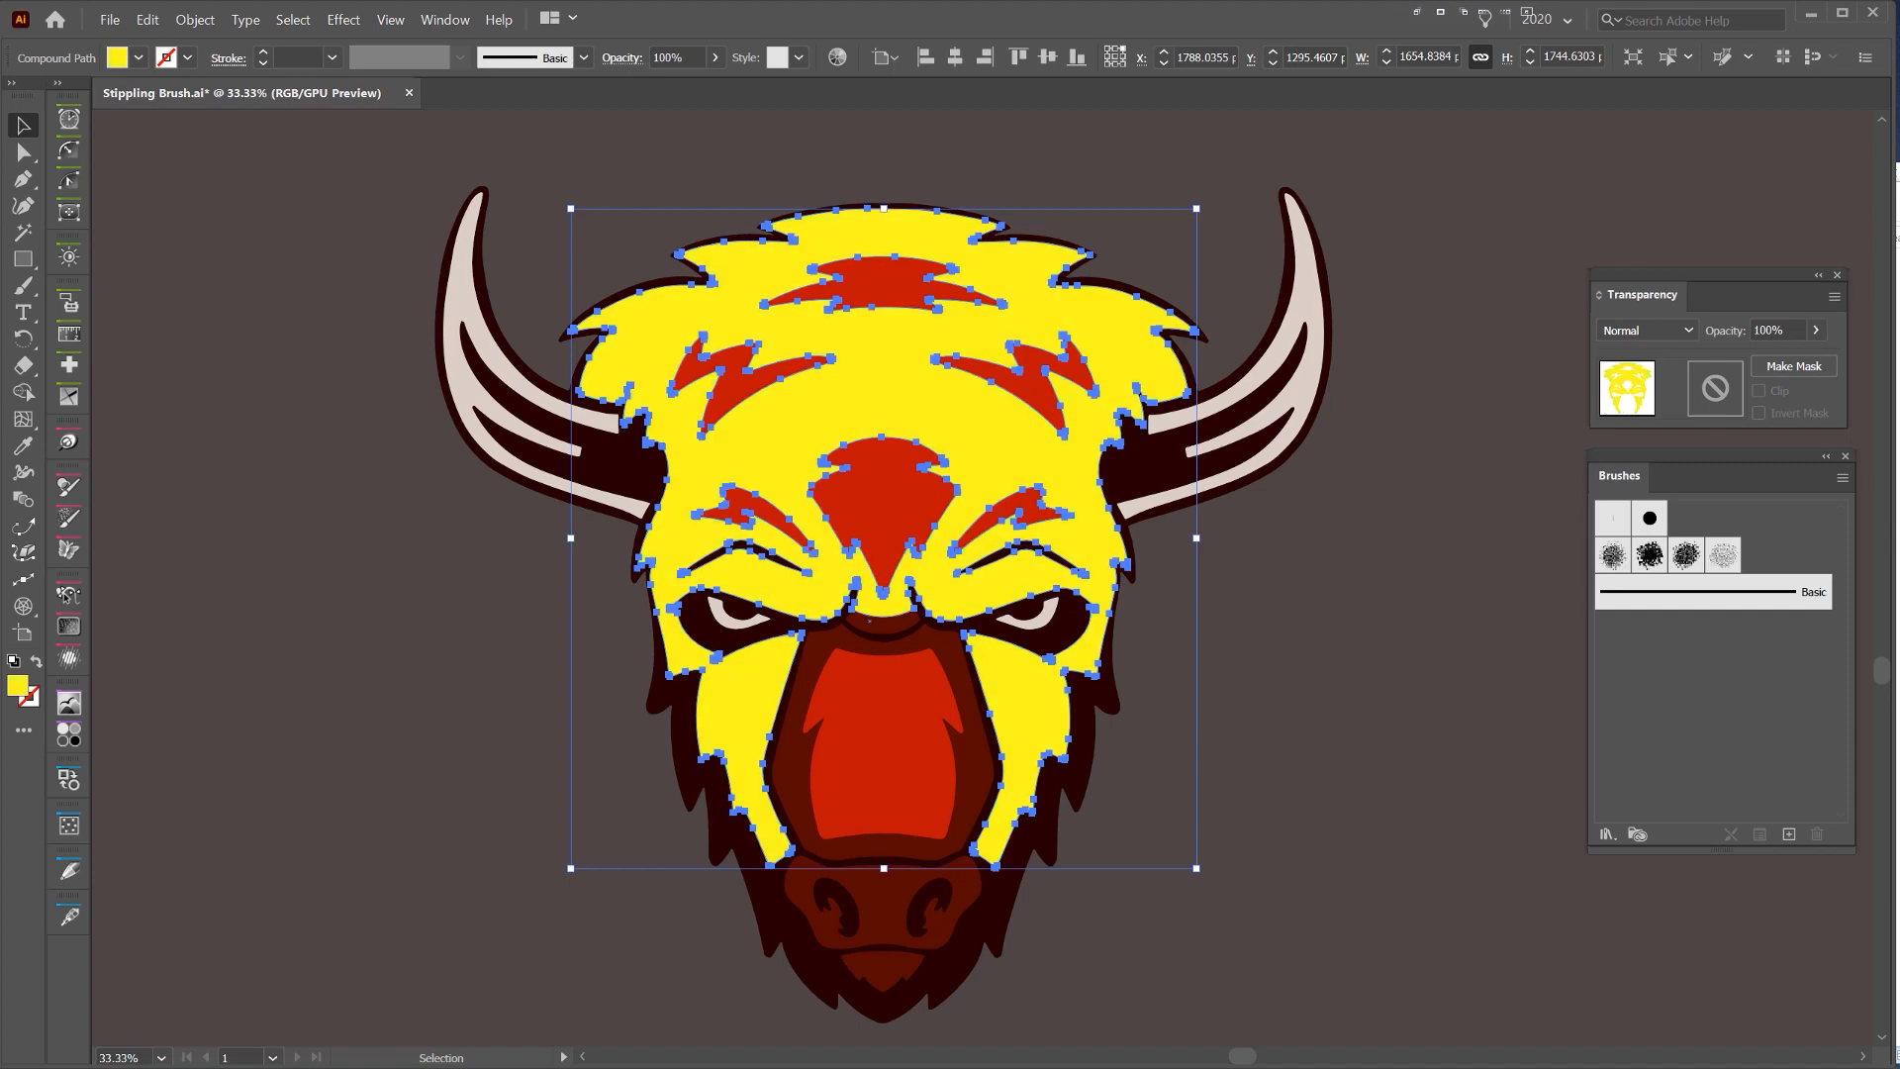
pyautogui.hotkey('ctrl', 'z')
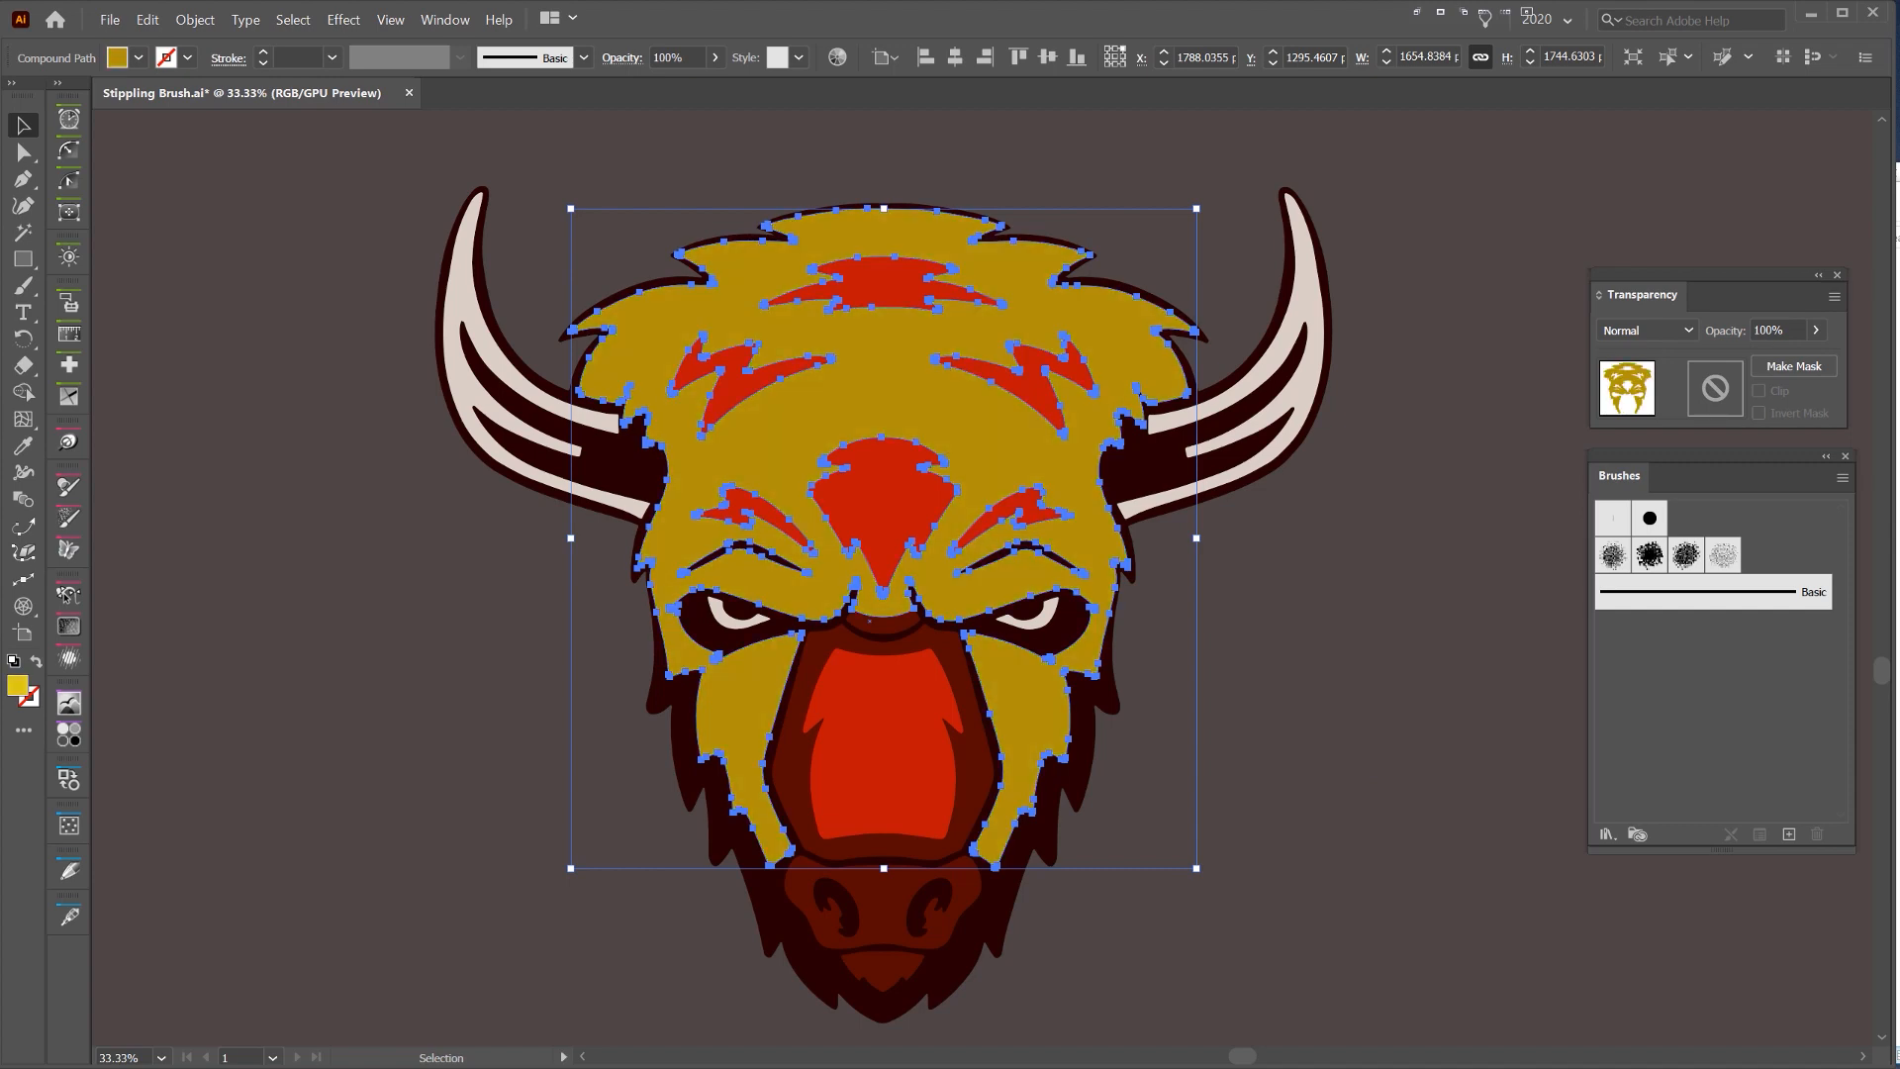
pyautogui.hotkey('ctrl', 'z')
pyautogui.click(1318, 226)
pyautogui.moveTo(908, 382); pyautogui.dragTo(1166, 368)
pyautogui.hotkey('ctrl', 'z')
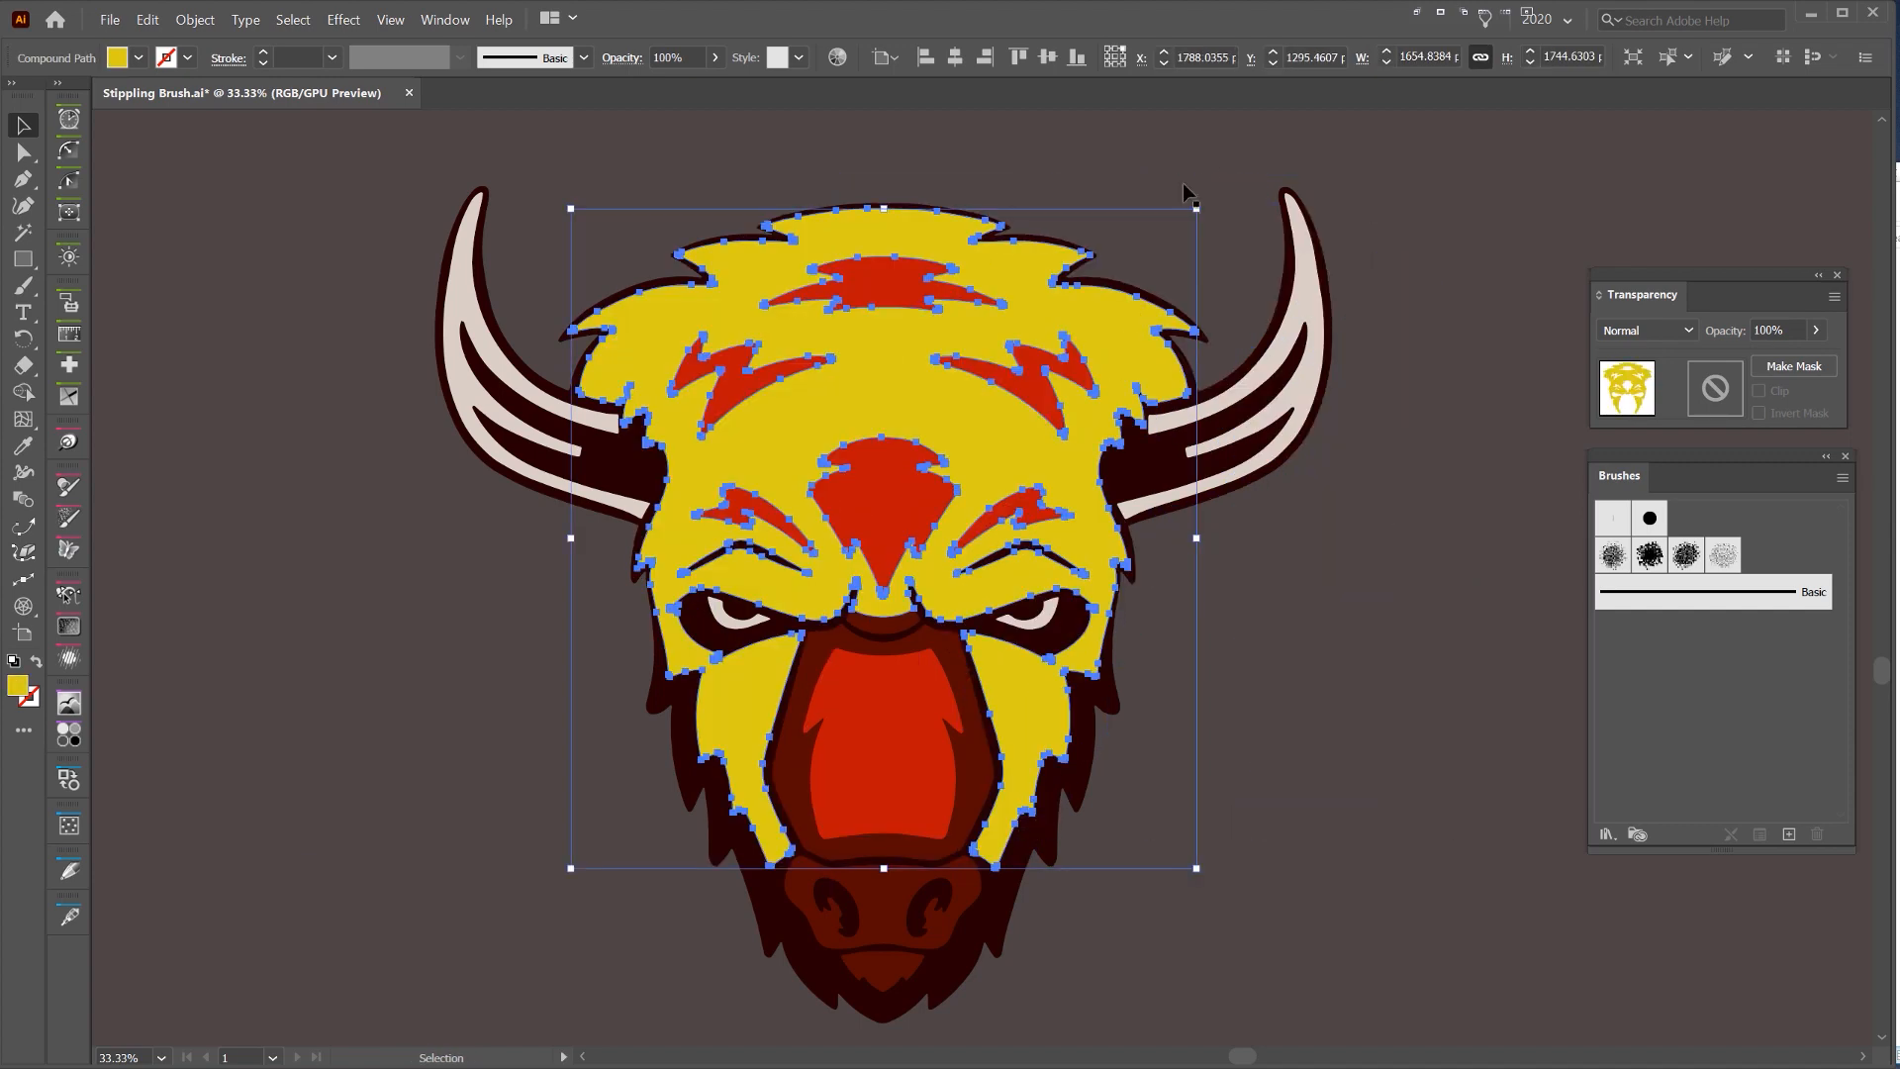
pyautogui.click(1185, 191)
# - Paint a stroke with the medium stipple brush along the fur's outer edge, from the left horn over the head and down to the right cheek
pyautogui.press('b')
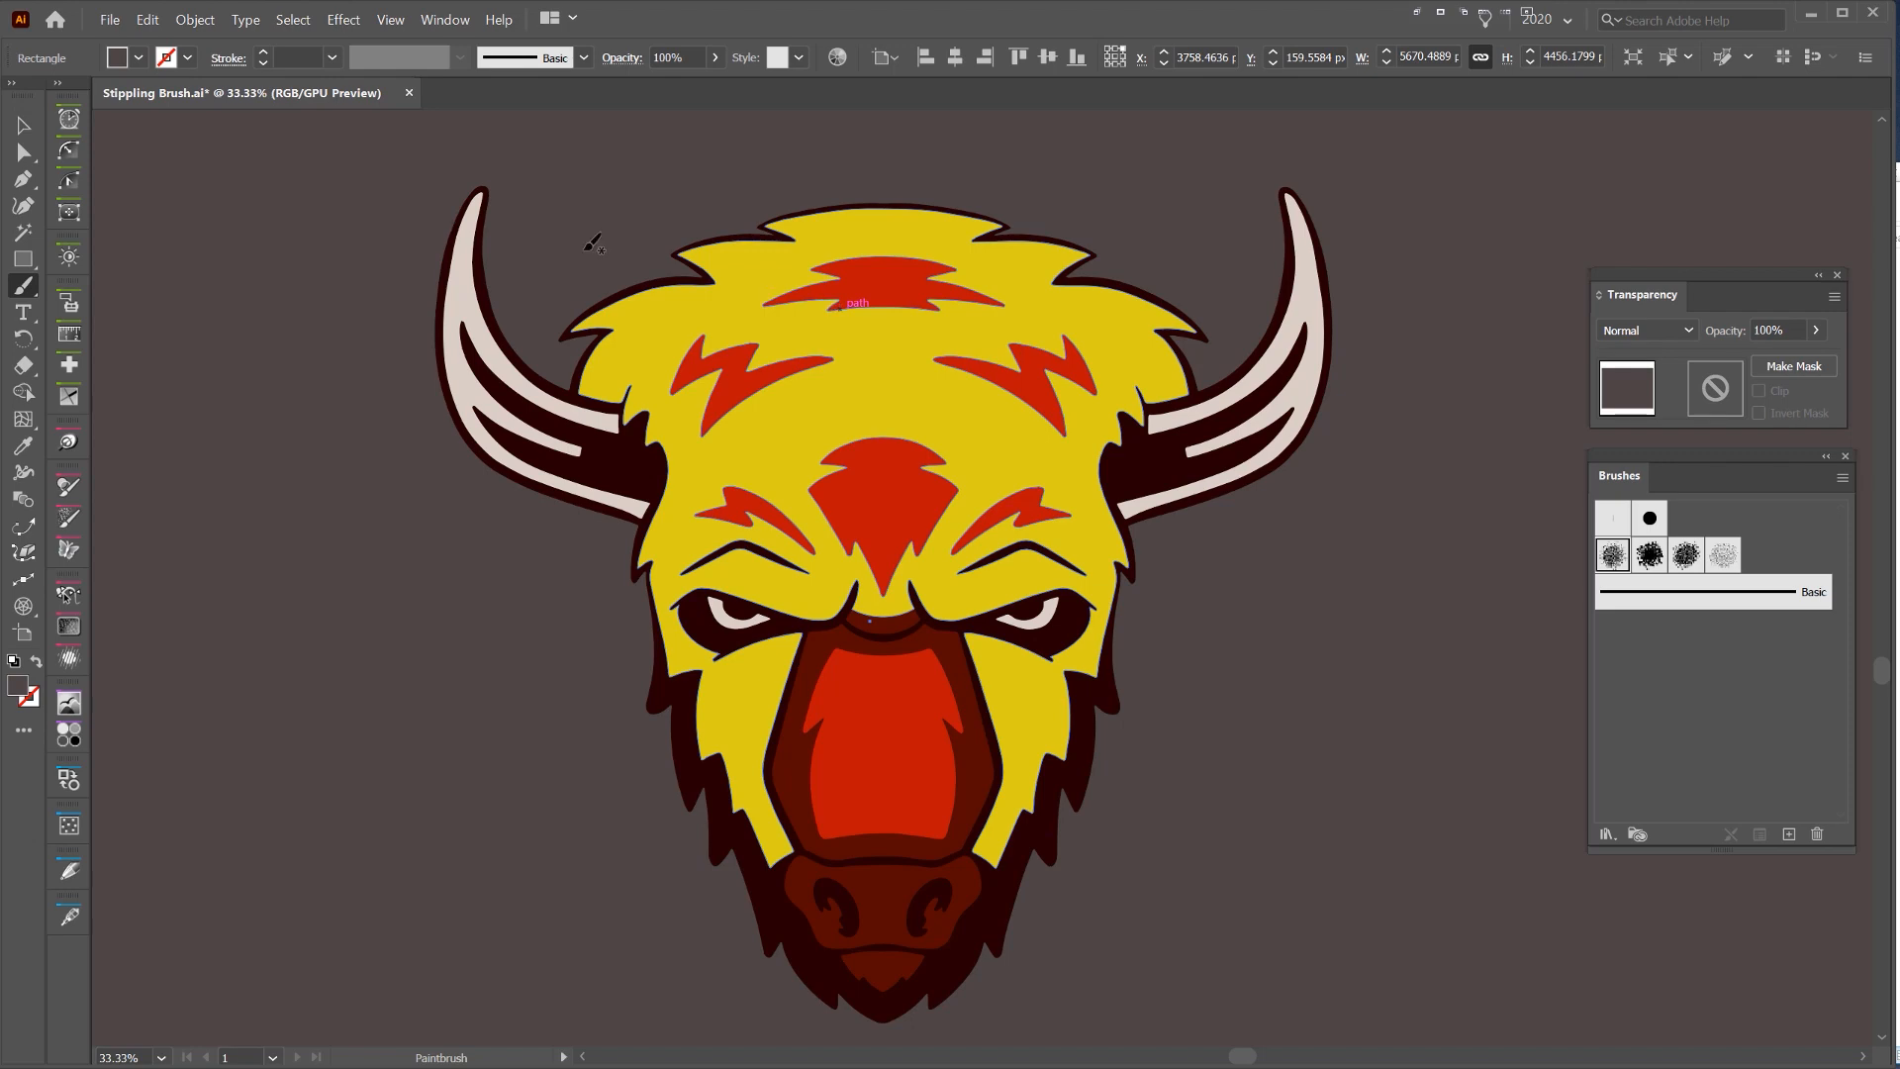
pyautogui.scroll(1, 595, 250)
pyautogui.moveTo(654, 455); pyautogui.dragTo(511, 498)
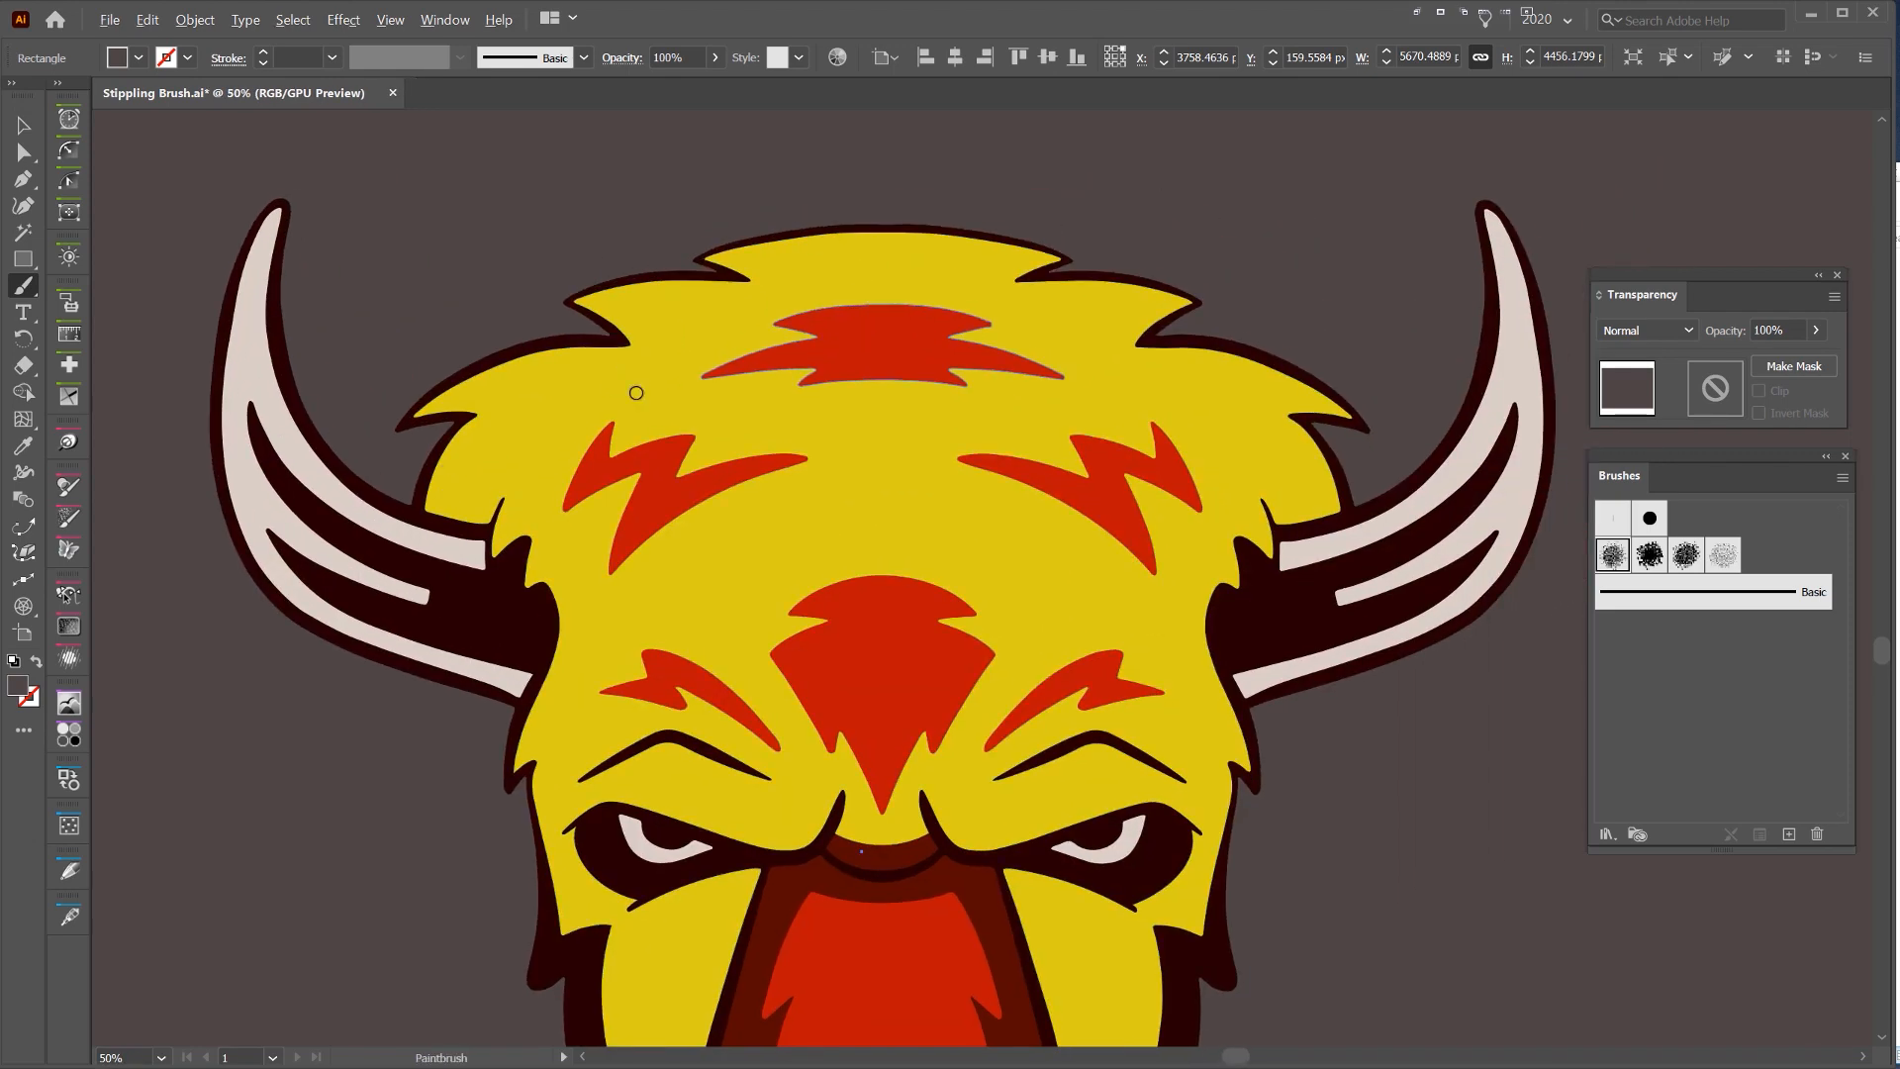
pyautogui.scroll(-1, 636, 393)
pyautogui.moveTo(1668, 465)
pyautogui.mouseDown()
pyautogui.moveTo(1225, 487)
pyautogui.moveTo(1604, 462)
pyautogui.mouseUp()
pyautogui.click(1178, 586)
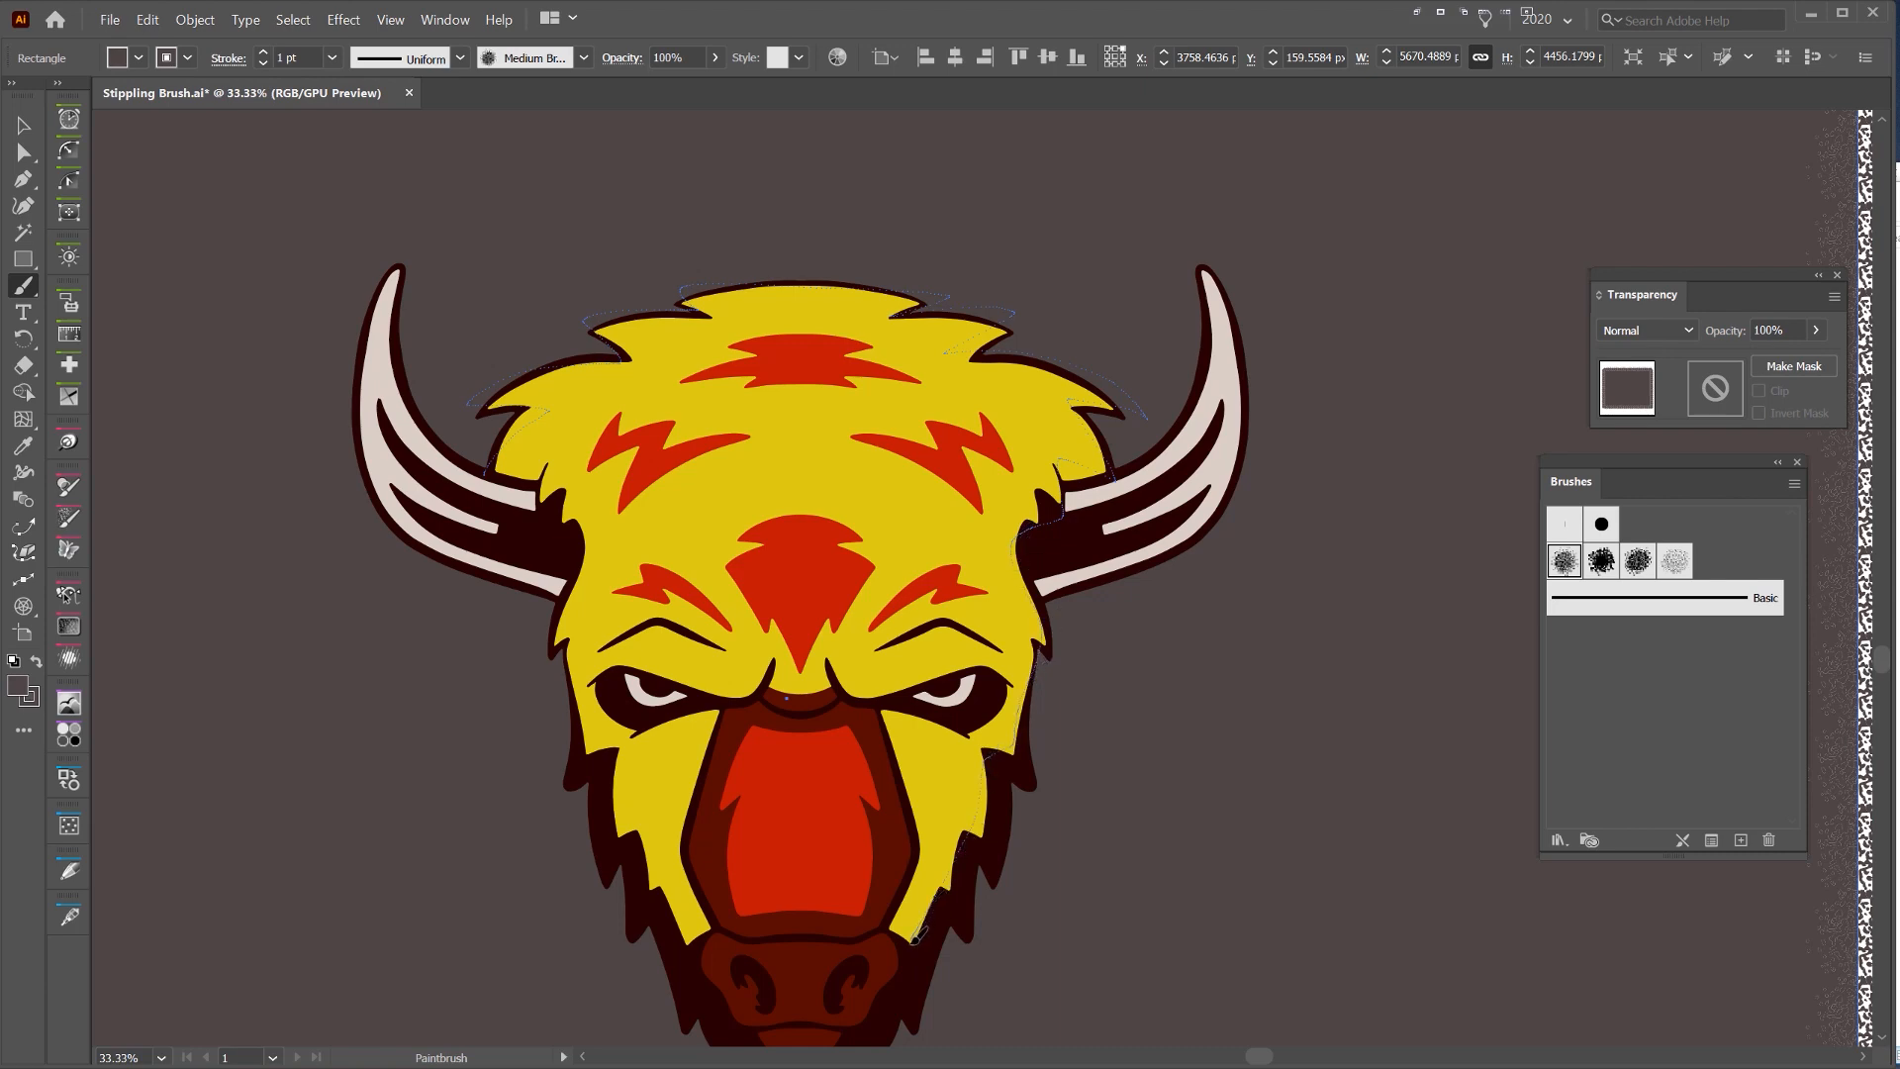
pyautogui.moveTo(917, 938); pyautogui.dragTo(918, 942)
# - Set the painted stipple stroke's weight to 0.5 pt
pyautogui.press('v')
pyautogui.click(502, 475)
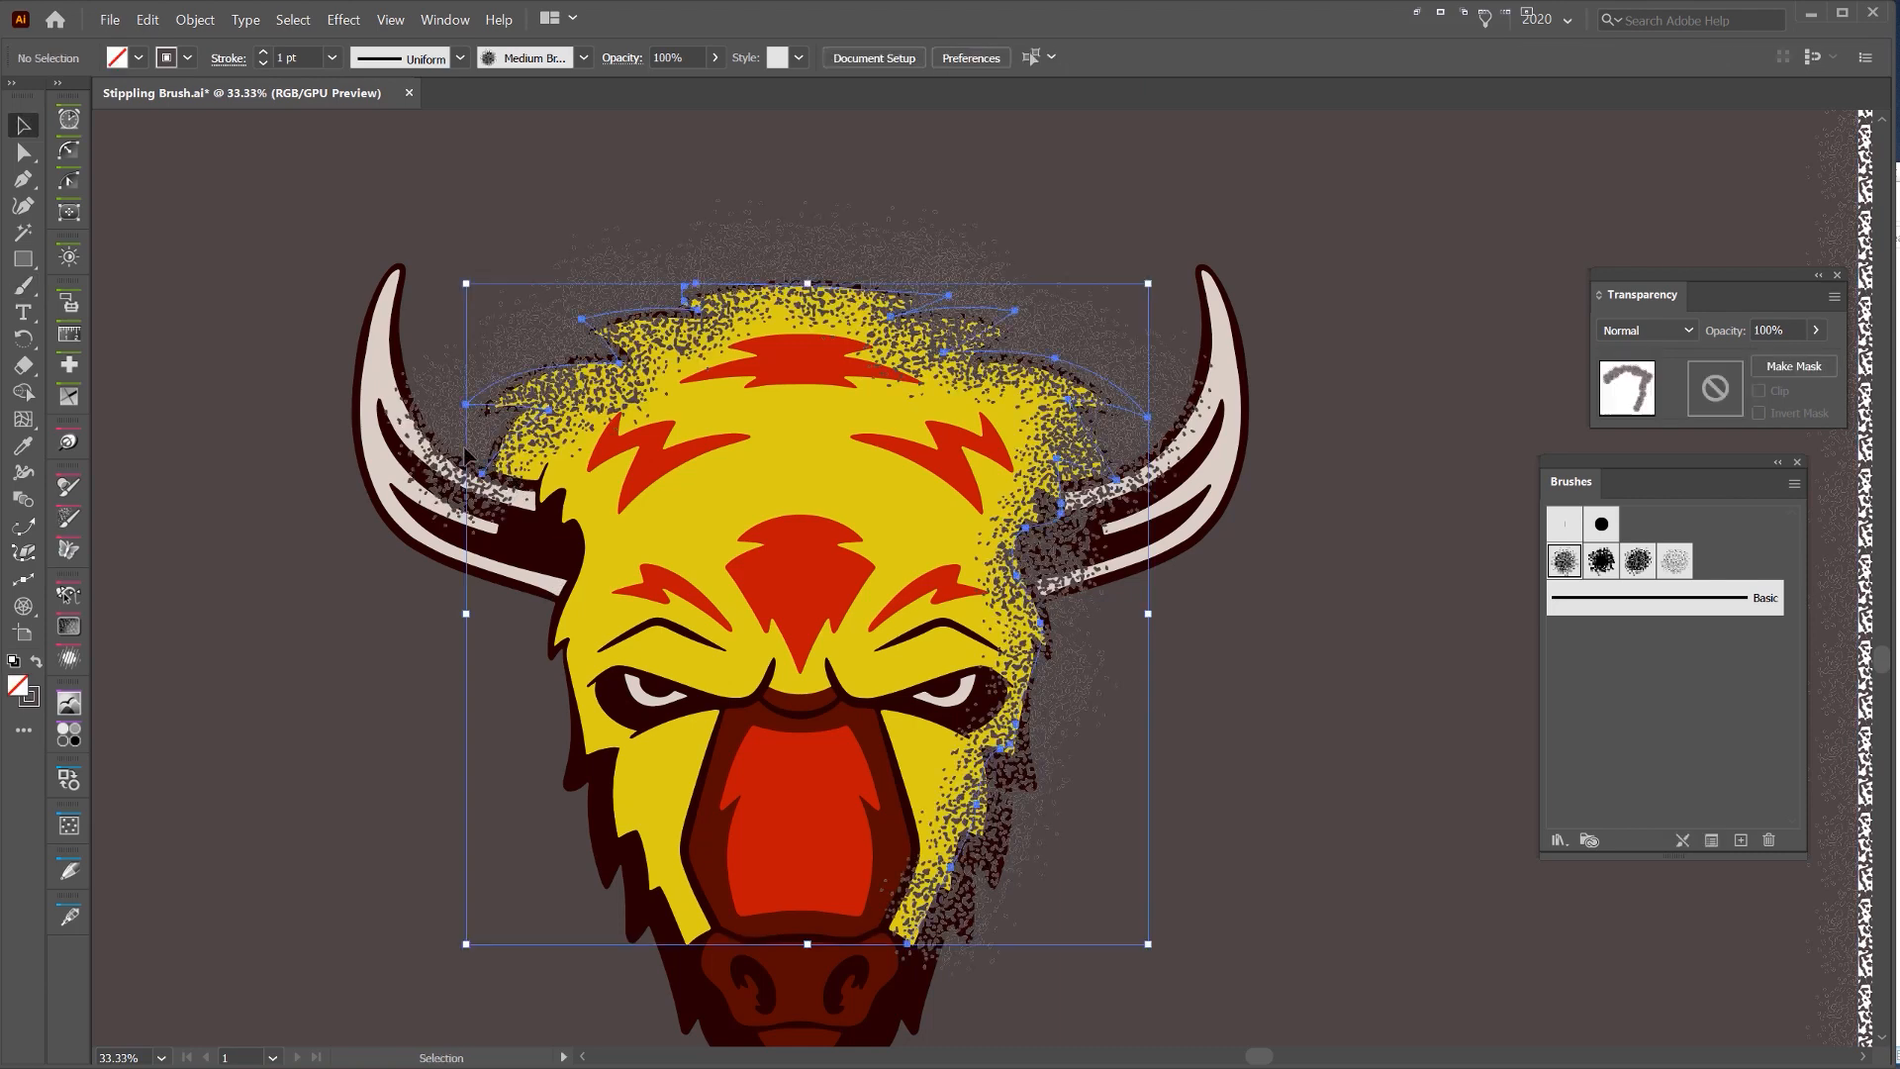
pyautogui.click(264, 64)
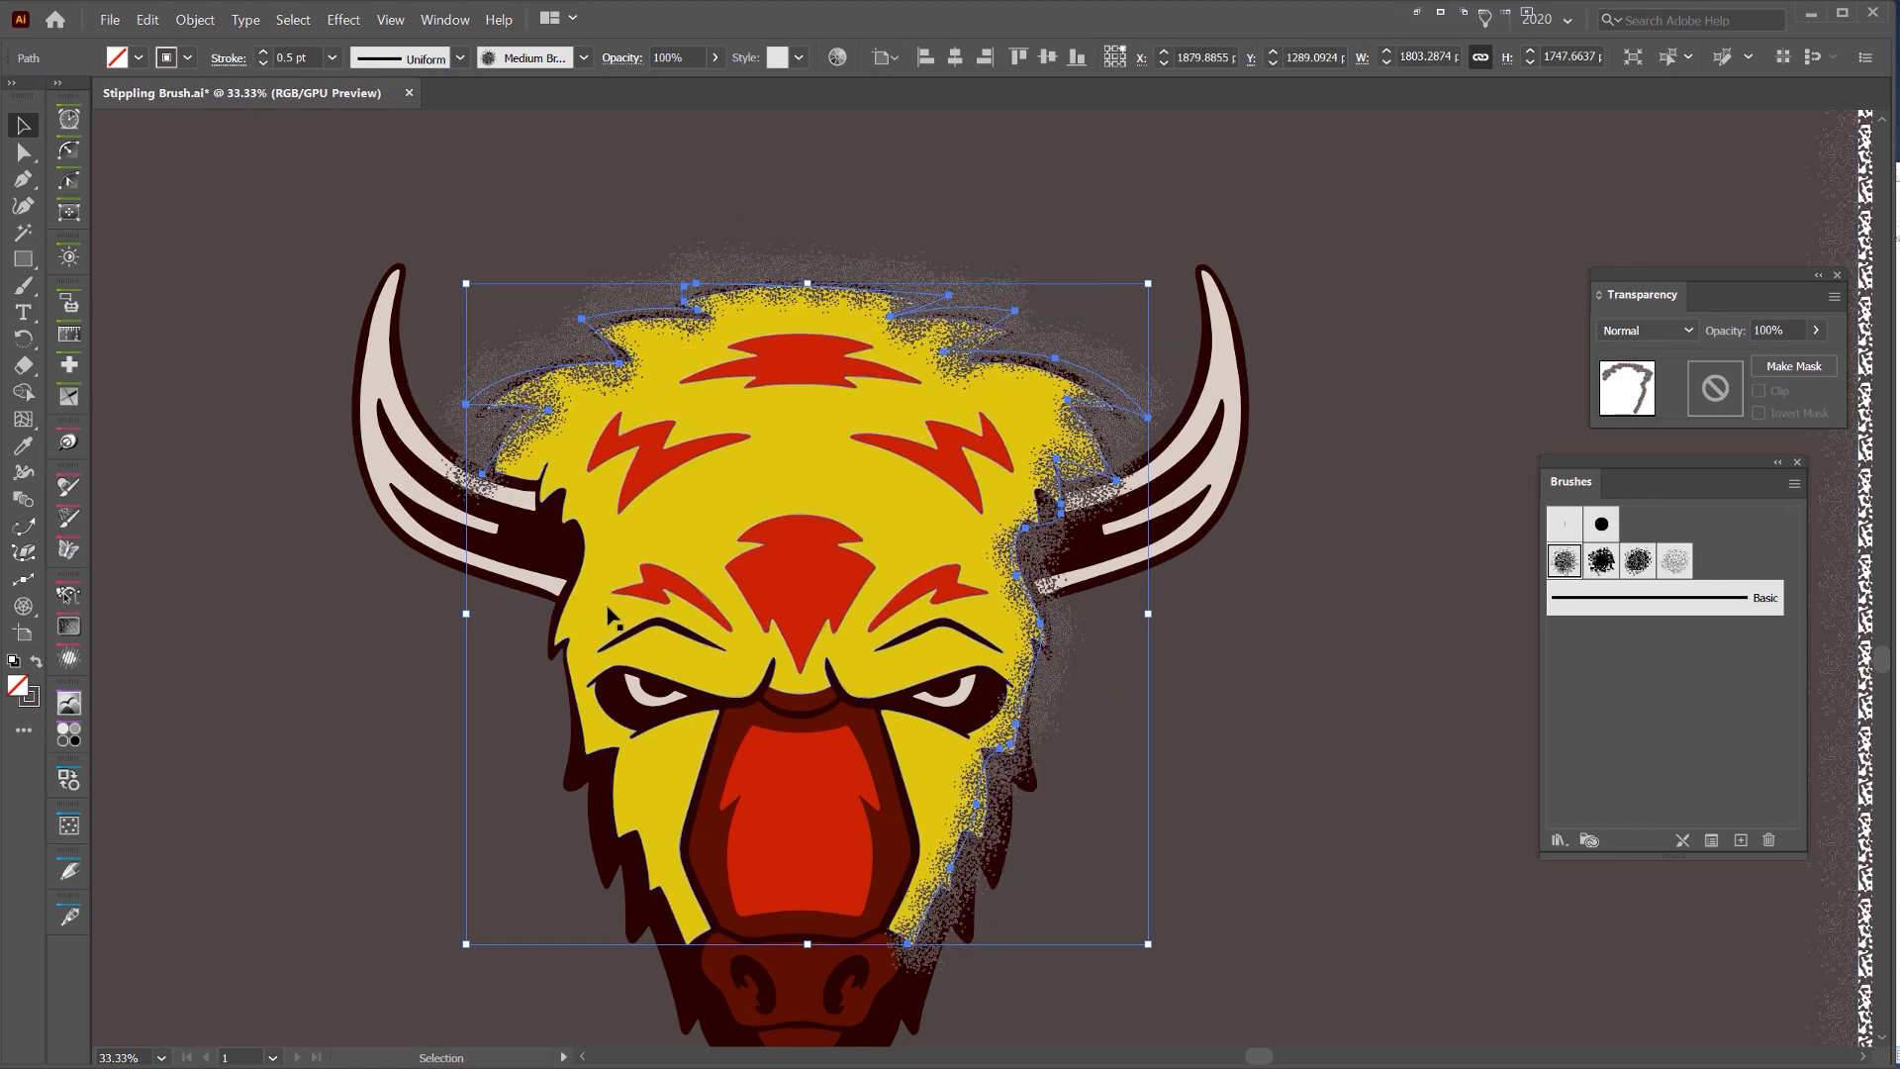
# - Continue the stipple path with the Pen tool from its left end, past the left horn and down to the left cheek
pyautogui.press('p')
pyautogui.scroll(3, 475, 485)
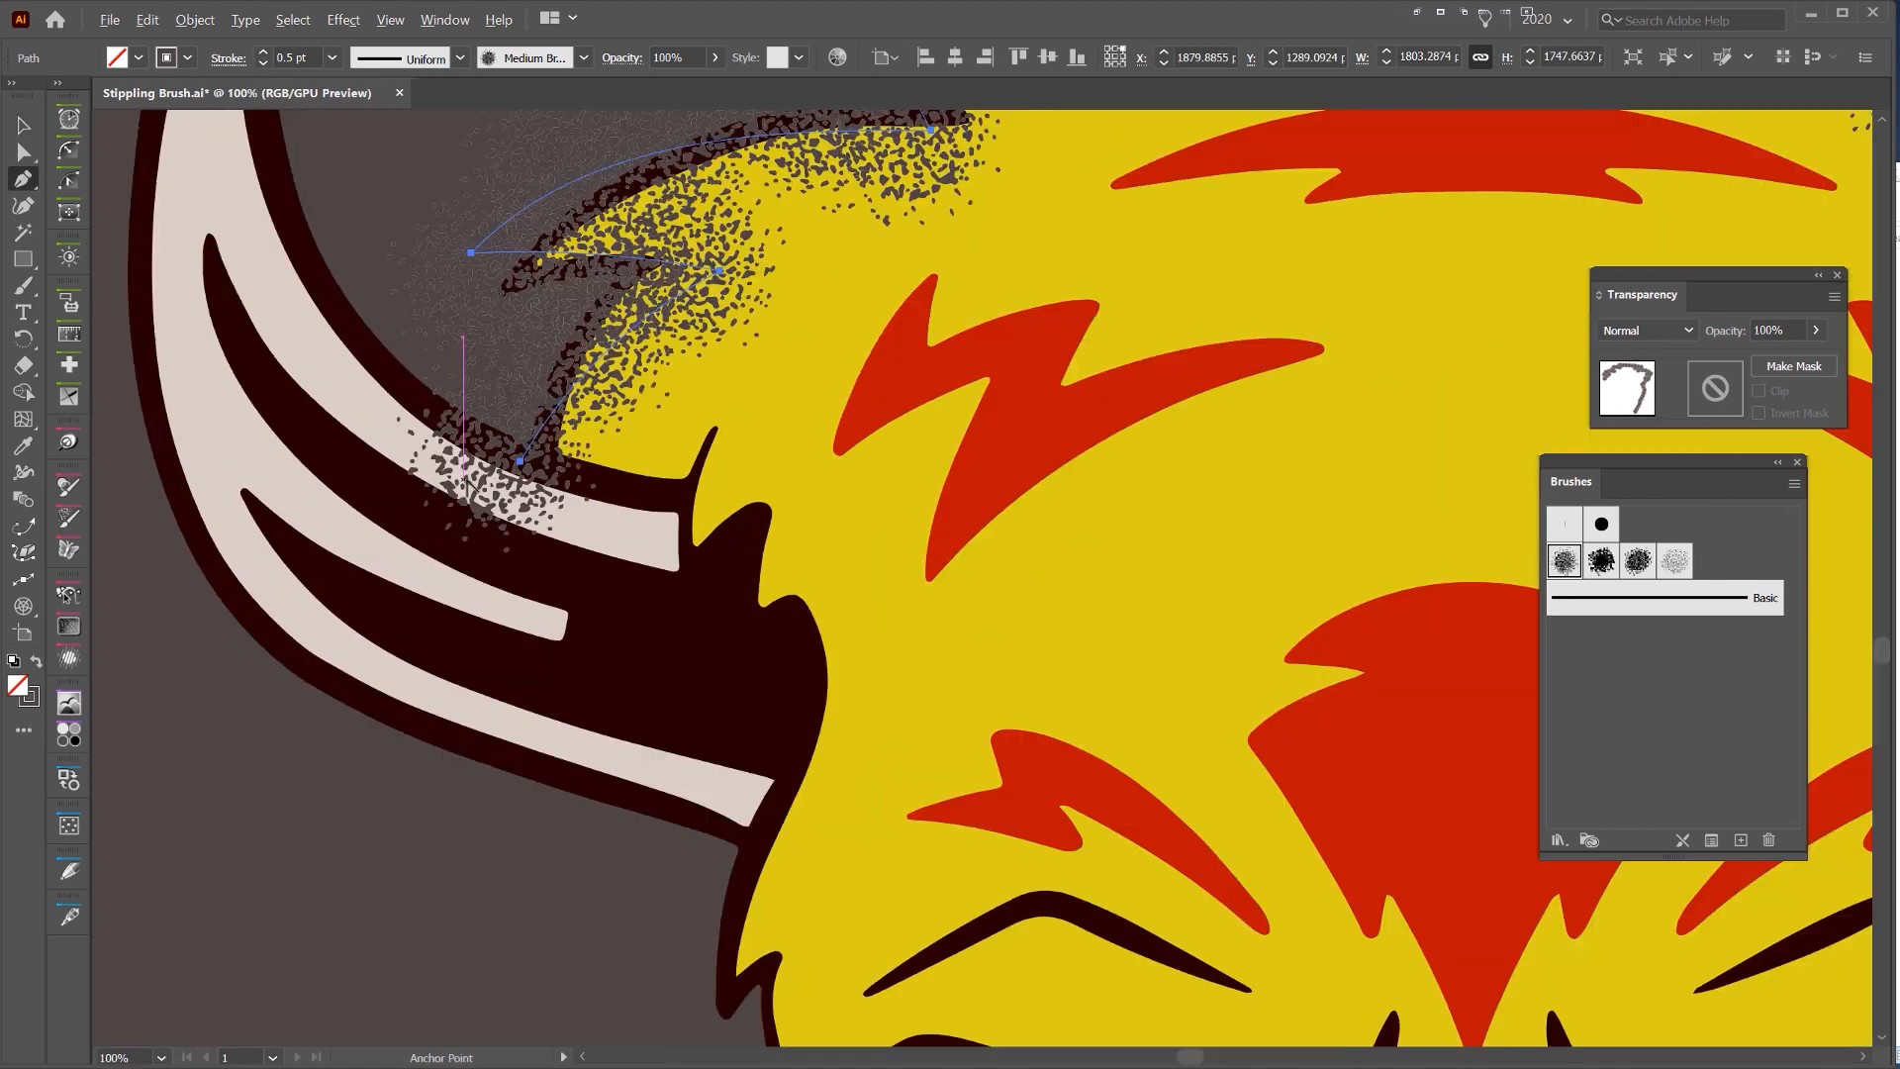
pyautogui.click(521, 461)
pyautogui.moveTo(747, 581); pyautogui.dragTo(773, 683)
pyautogui.moveTo(800, 758); pyautogui.dragTo(682, 438)
pyautogui.scroll(-1, 682, 438)
pyautogui.moveTo(640, 571); pyautogui.dragTo(617, 624)
pyautogui.moveTo(717, 693); pyautogui.dragTo(704, 556)
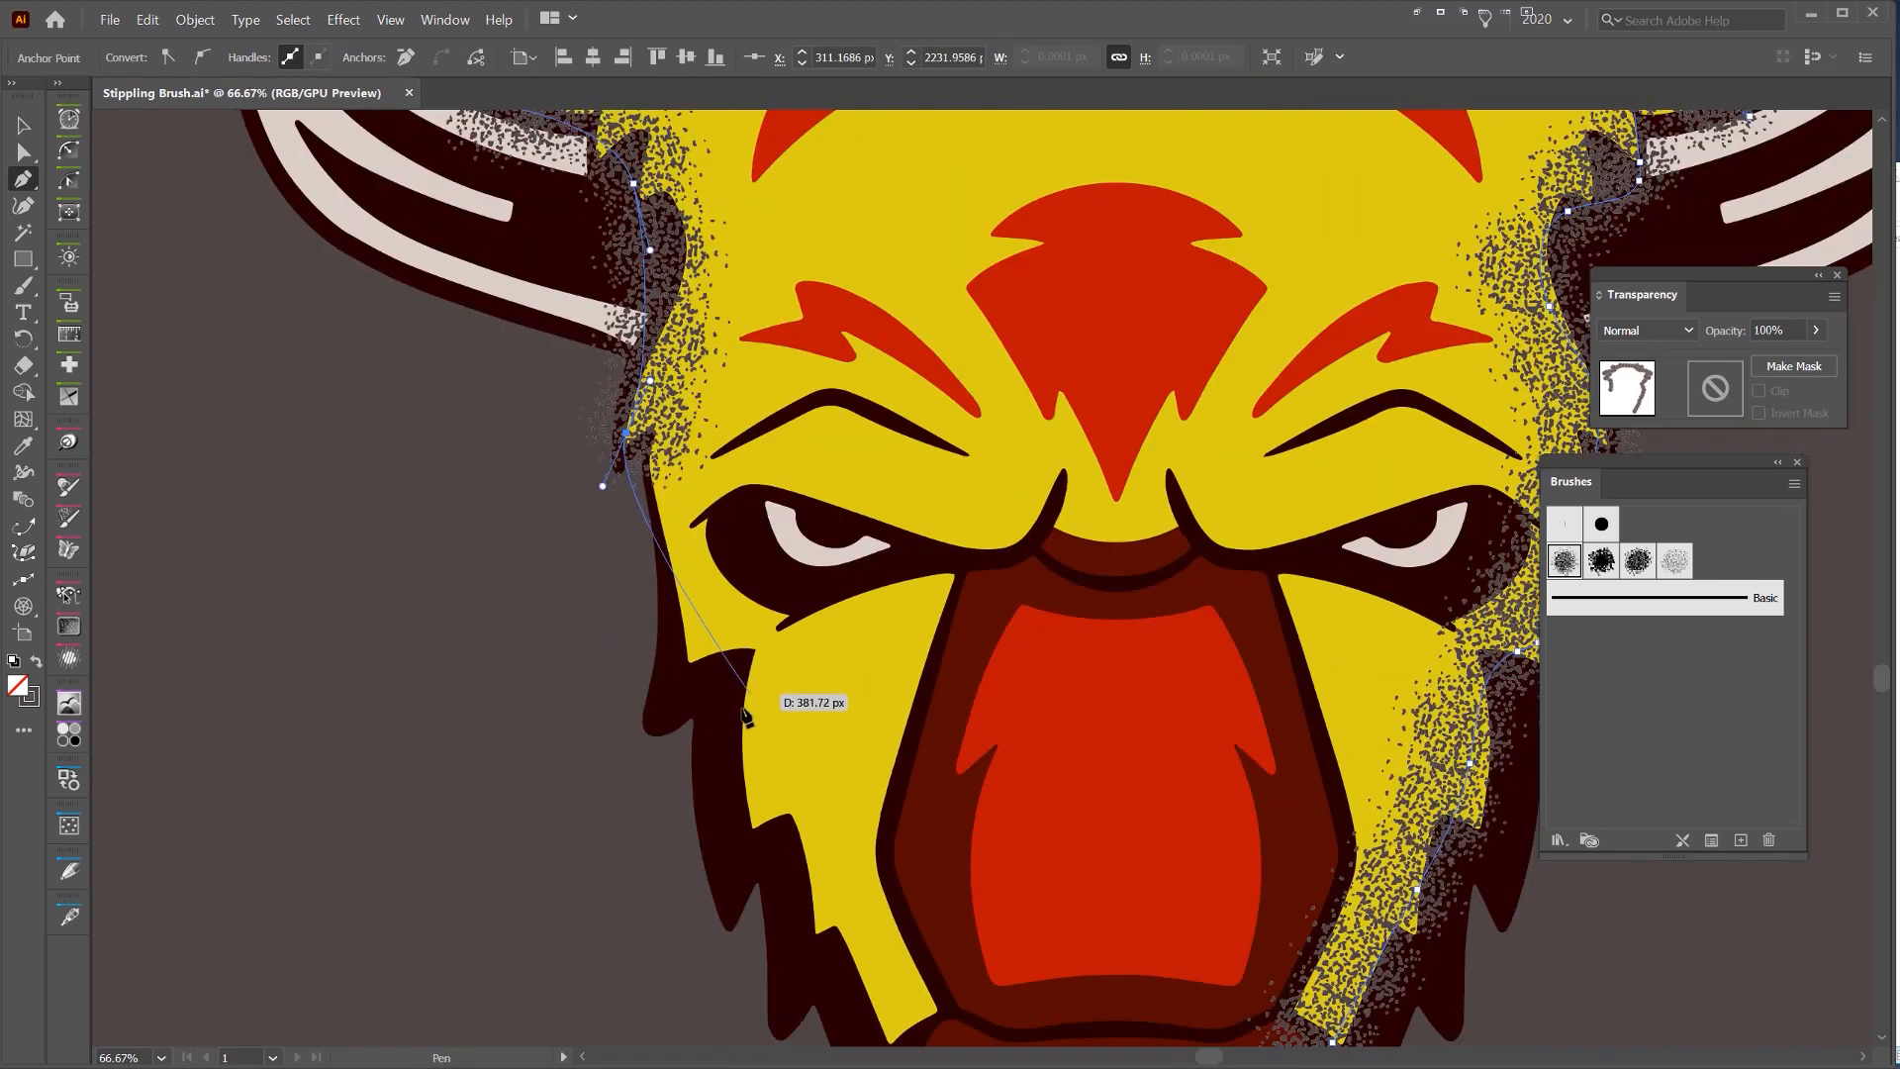
pyautogui.moveTo(742, 719); pyautogui.dragTo(754, 765)
# - Try to continue the stipple path down the left cheek and undo the last addition
pyautogui.moveTo(775, 663); pyautogui.dragTo(763, 431)
pyautogui.moveTo(855, 813); pyautogui.dragTo(853, 880)
pyautogui.press('v')
pyautogui.click(752, 793)
pyautogui.scroll(-1, 760, 724)
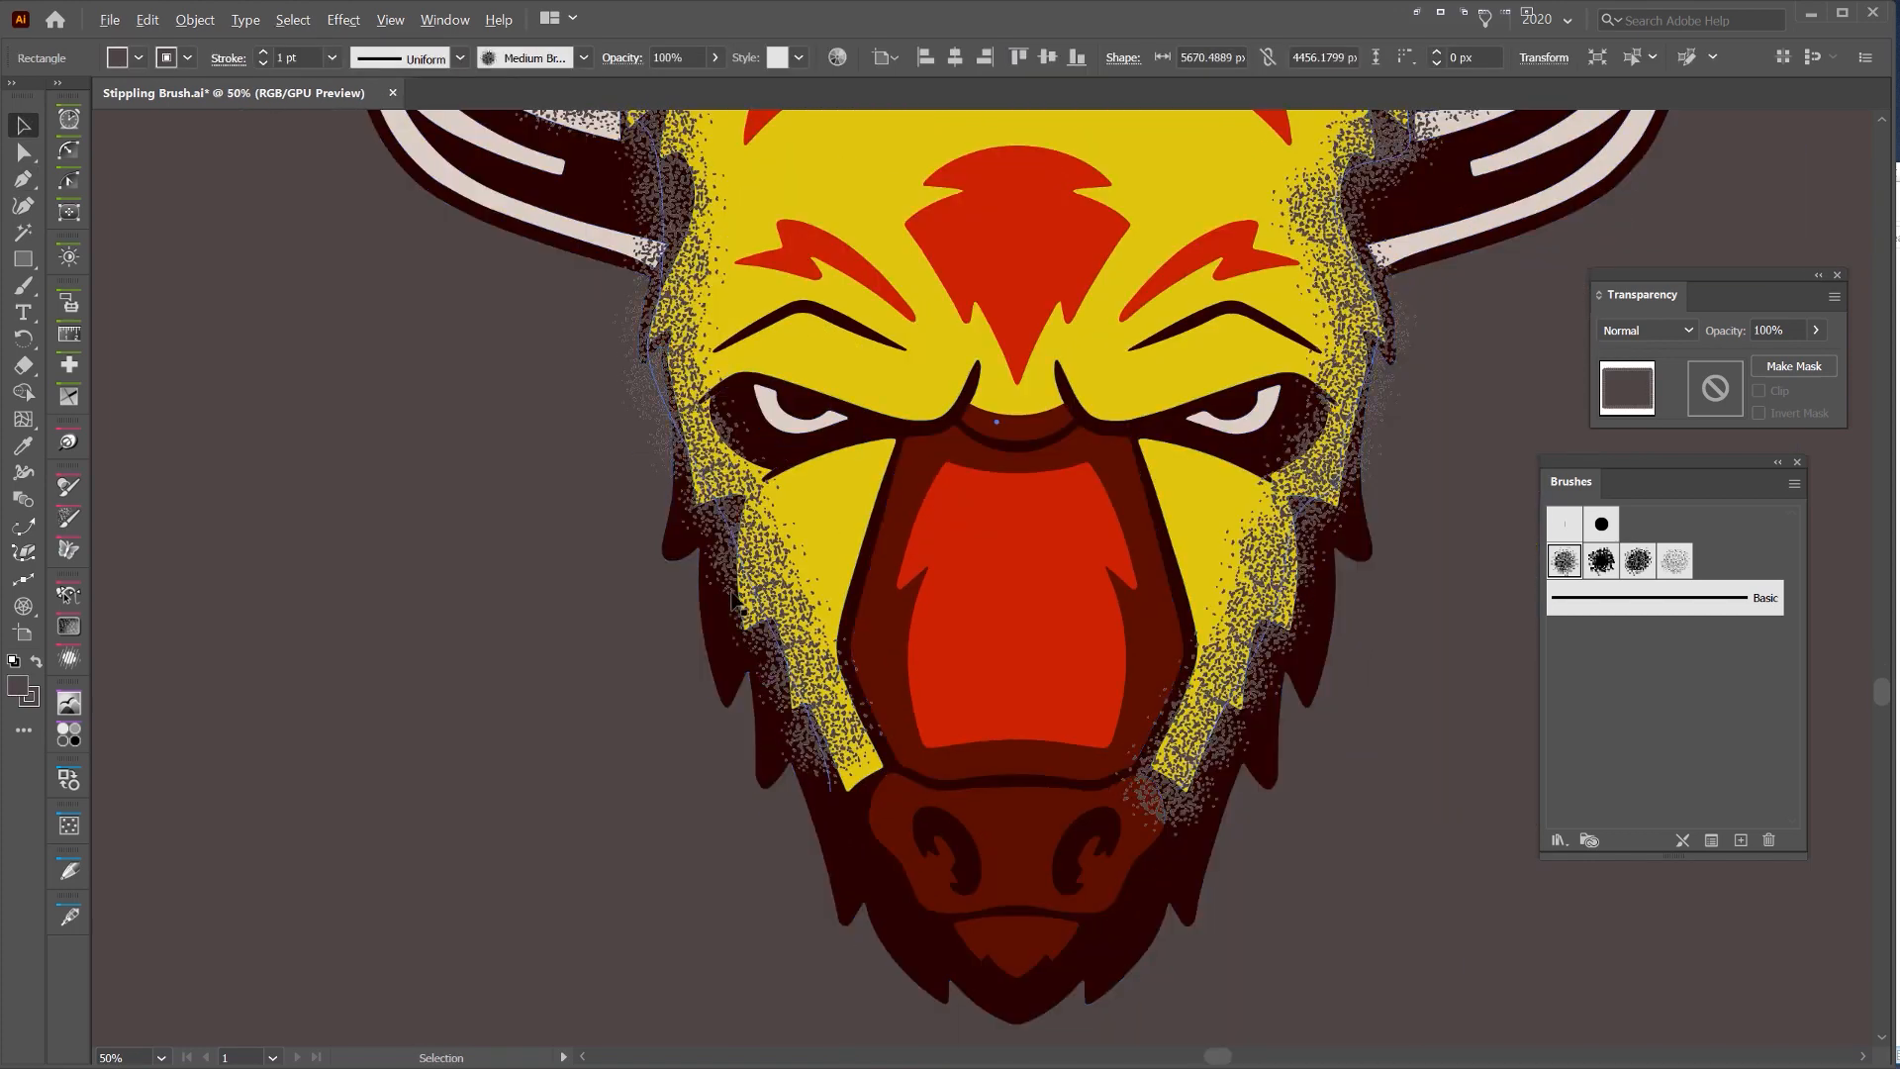
pyautogui.scroll(1, 737, 586)
pyautogui.hotkey('ctrl', 'z')
pyautogui.rightClick(622, 368)
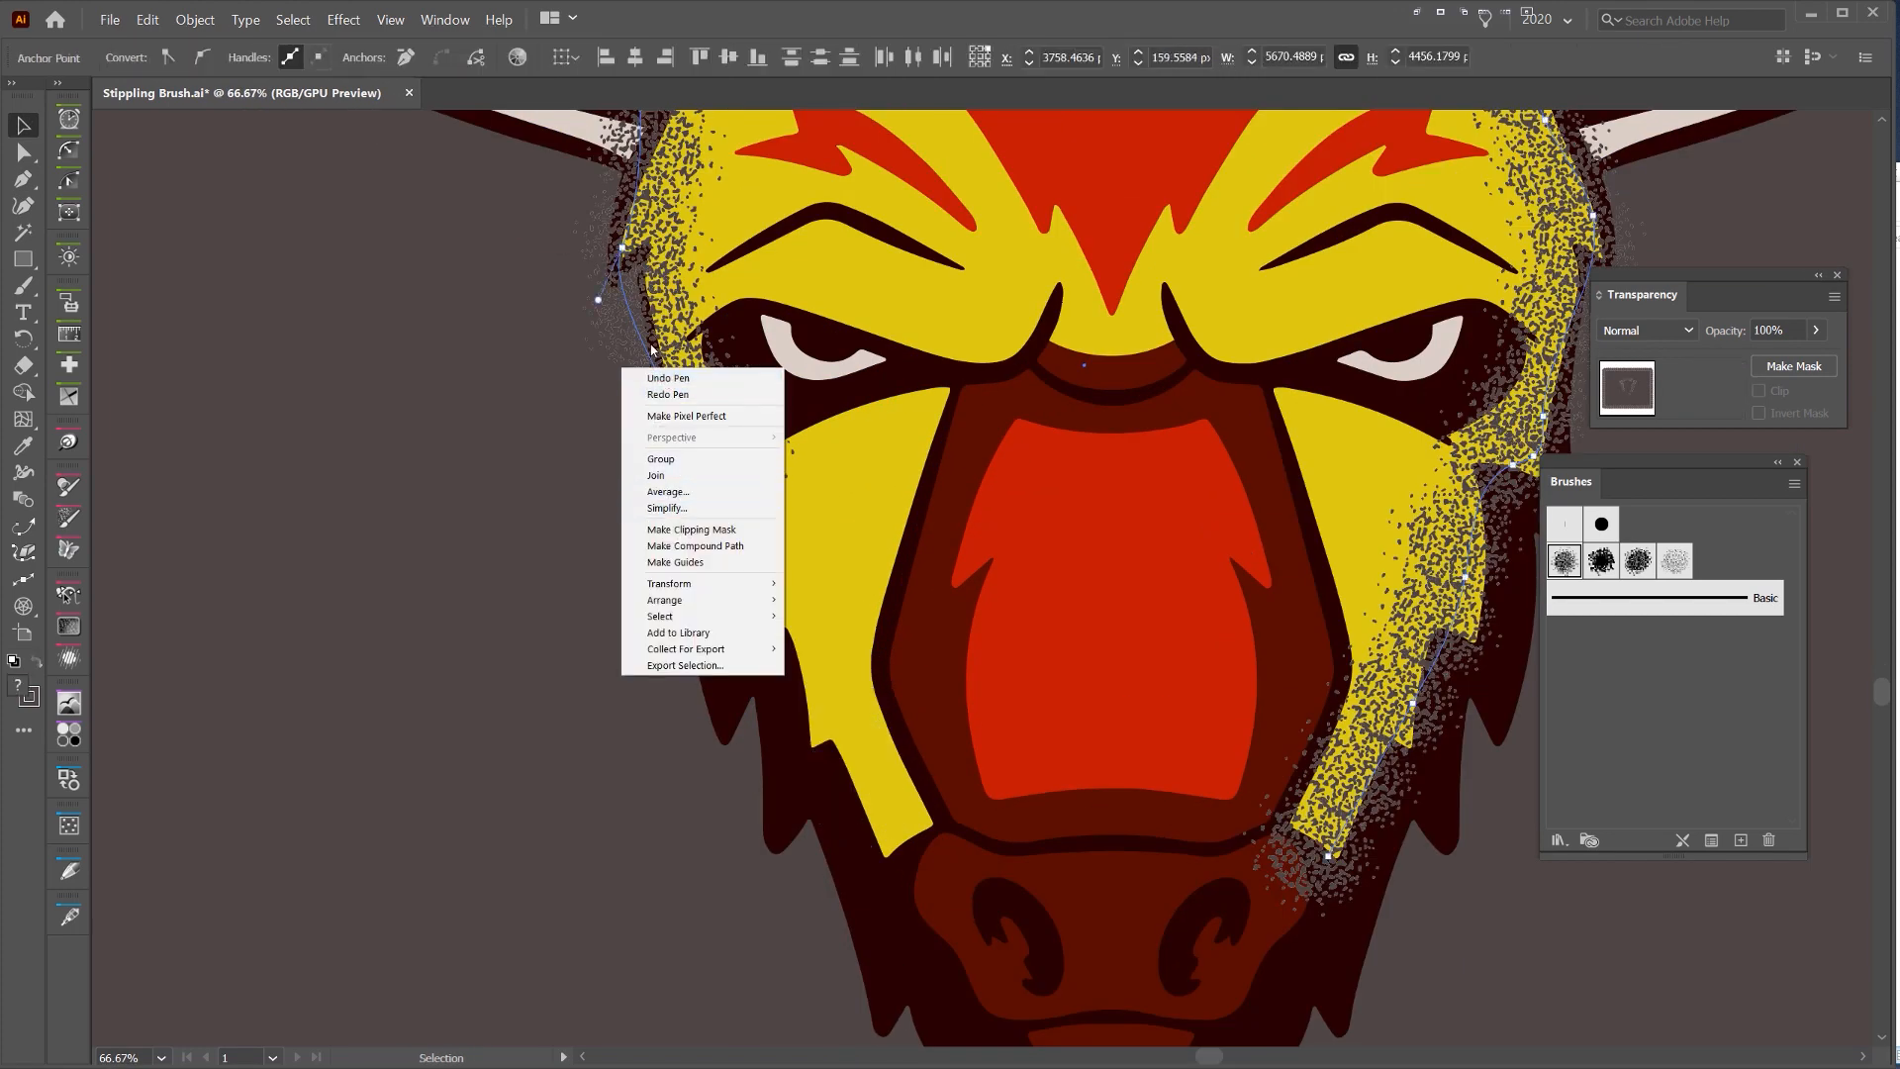
pyautogui.click(683, 345)
# - Extend the stipple path from the left cheek along the jagged fur edge to the side of the muzzle
pyautogui.press('p')
pyautogui.click(738, 531)
pyautogui.moveTo(735, 671); pyautogui.dragTo(758, 728)
pyautogui.click(807, 663)
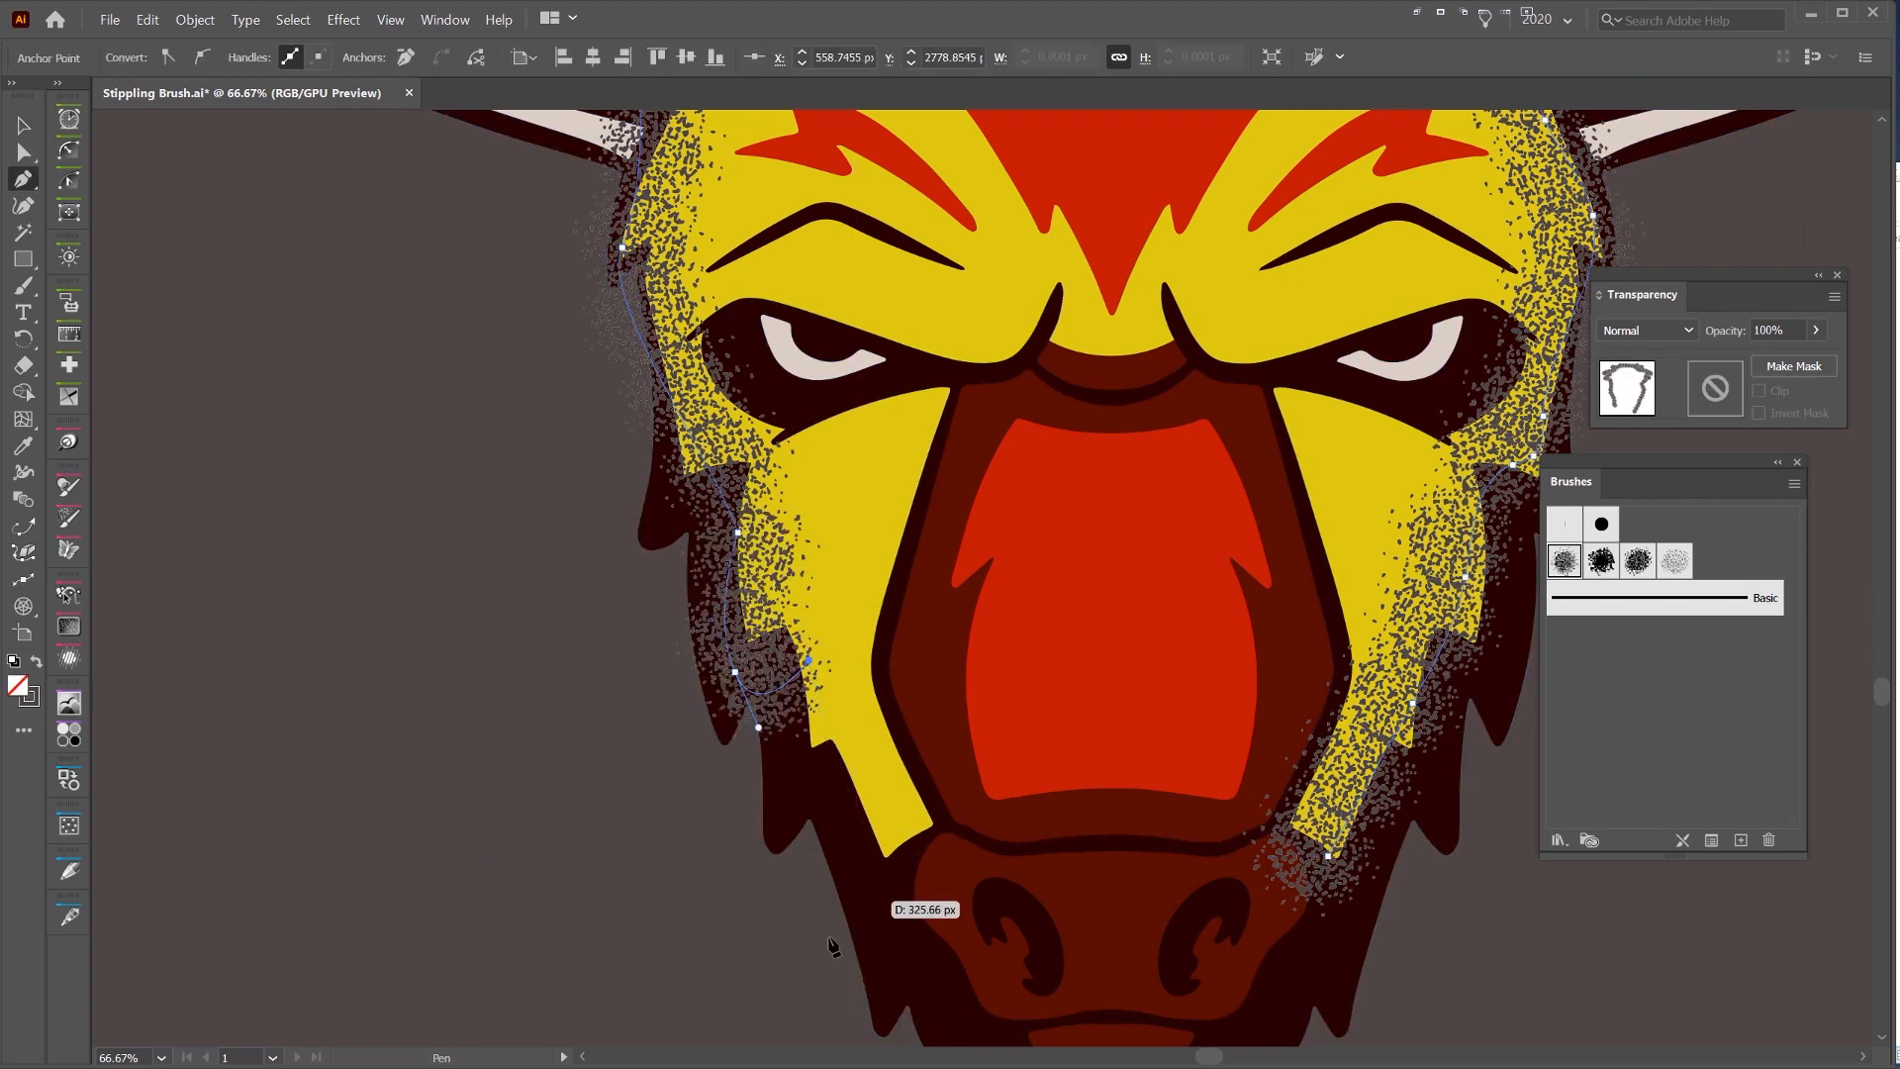
pyautogui.moveTo(855, 902); pyautogui.dragTo(817, 953)
pyautogui.scroll(-1, 789, 742)
pyautogui.scroll(-1, 789, 742)
pyautogui.press('v')
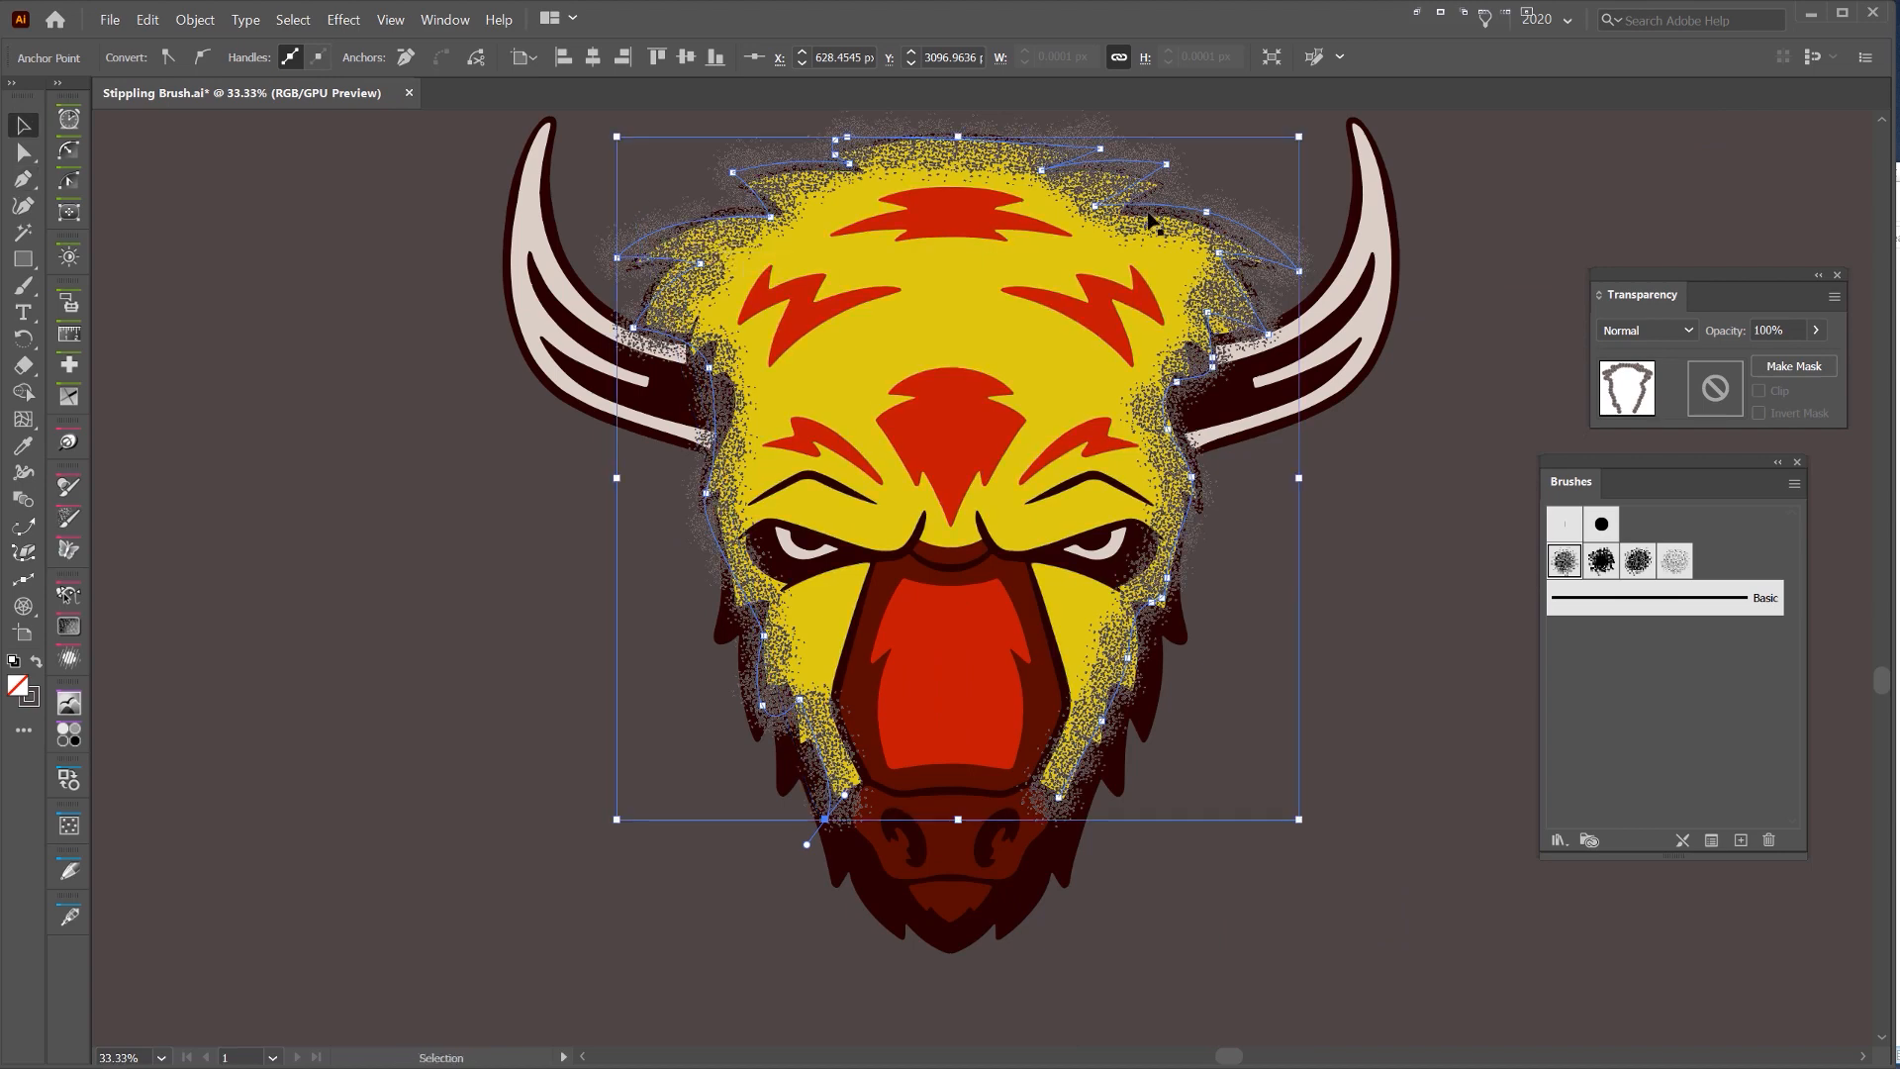
# - Set the stipple stroke's blending mode to Multiply
pyautogui.scroll(1, 1168, 178)
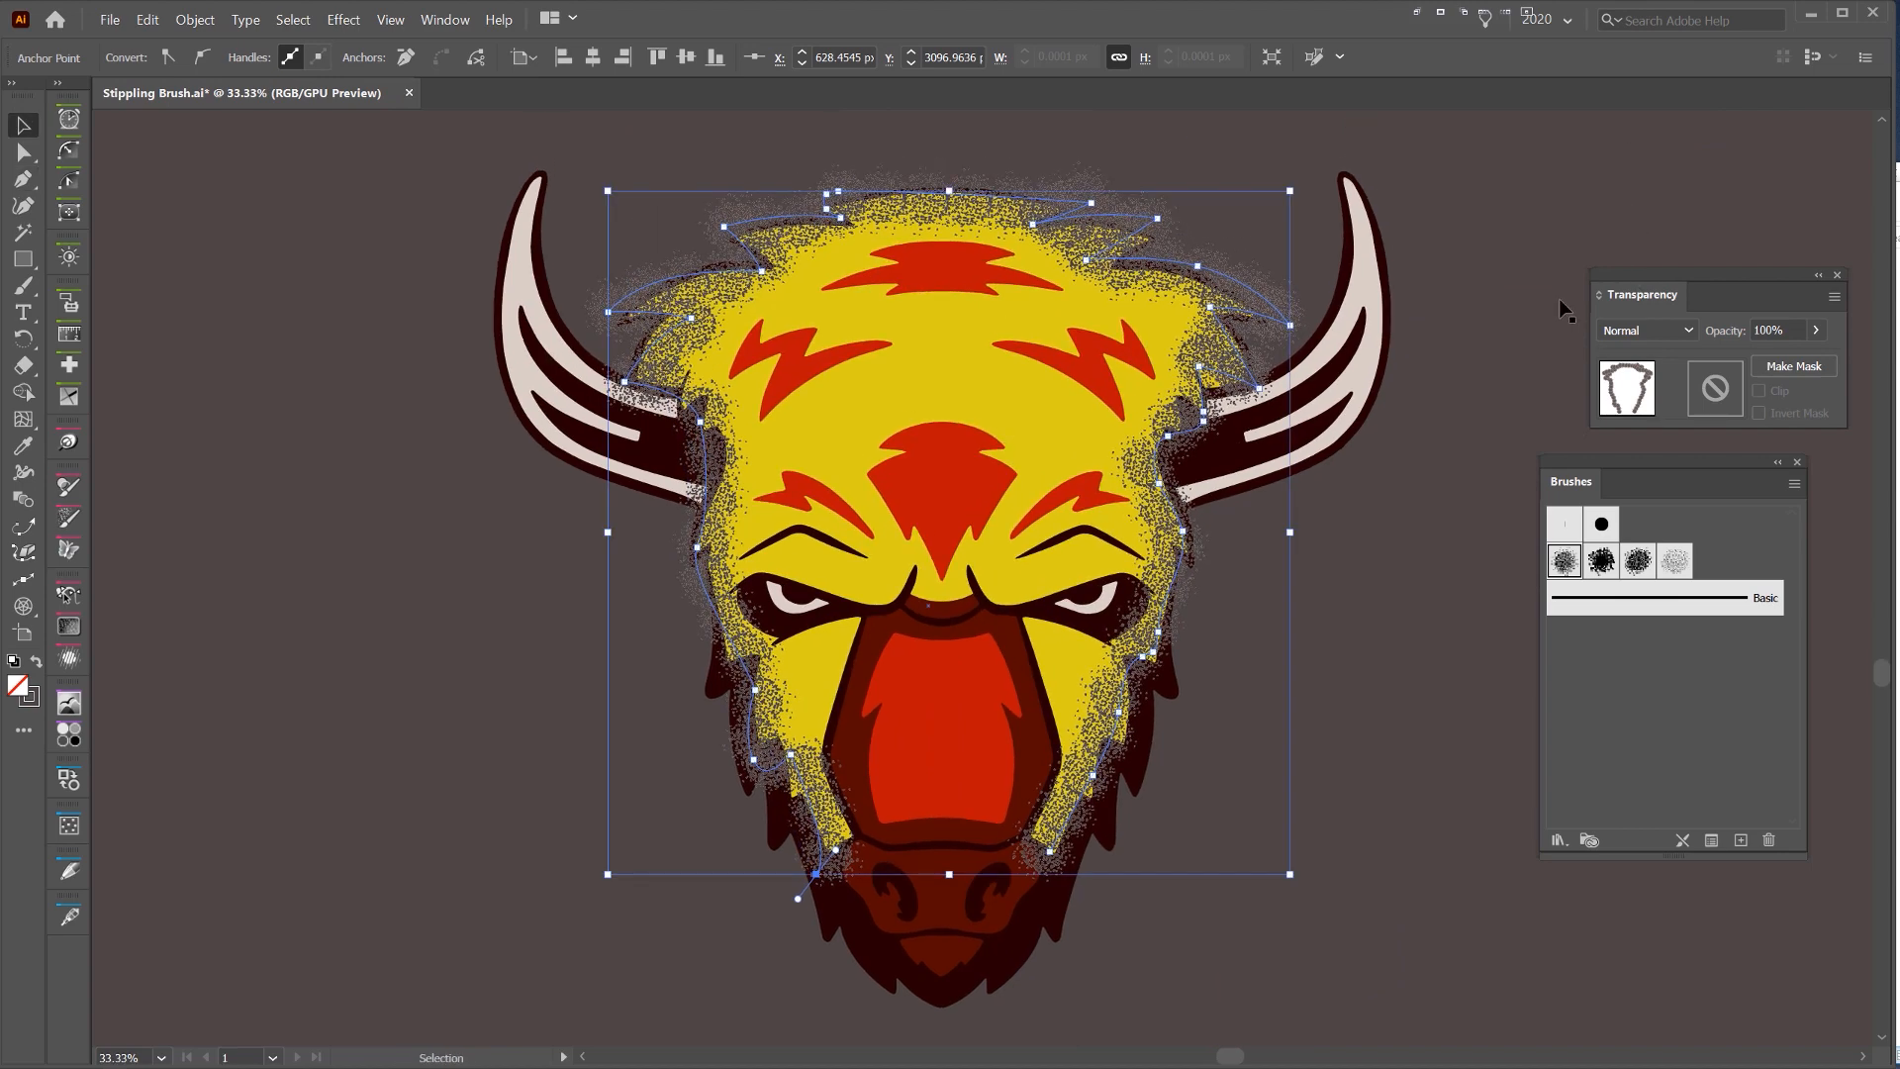
pyautogui.scroll(1, 972, 213)
pyautogui.click(1645, 330)
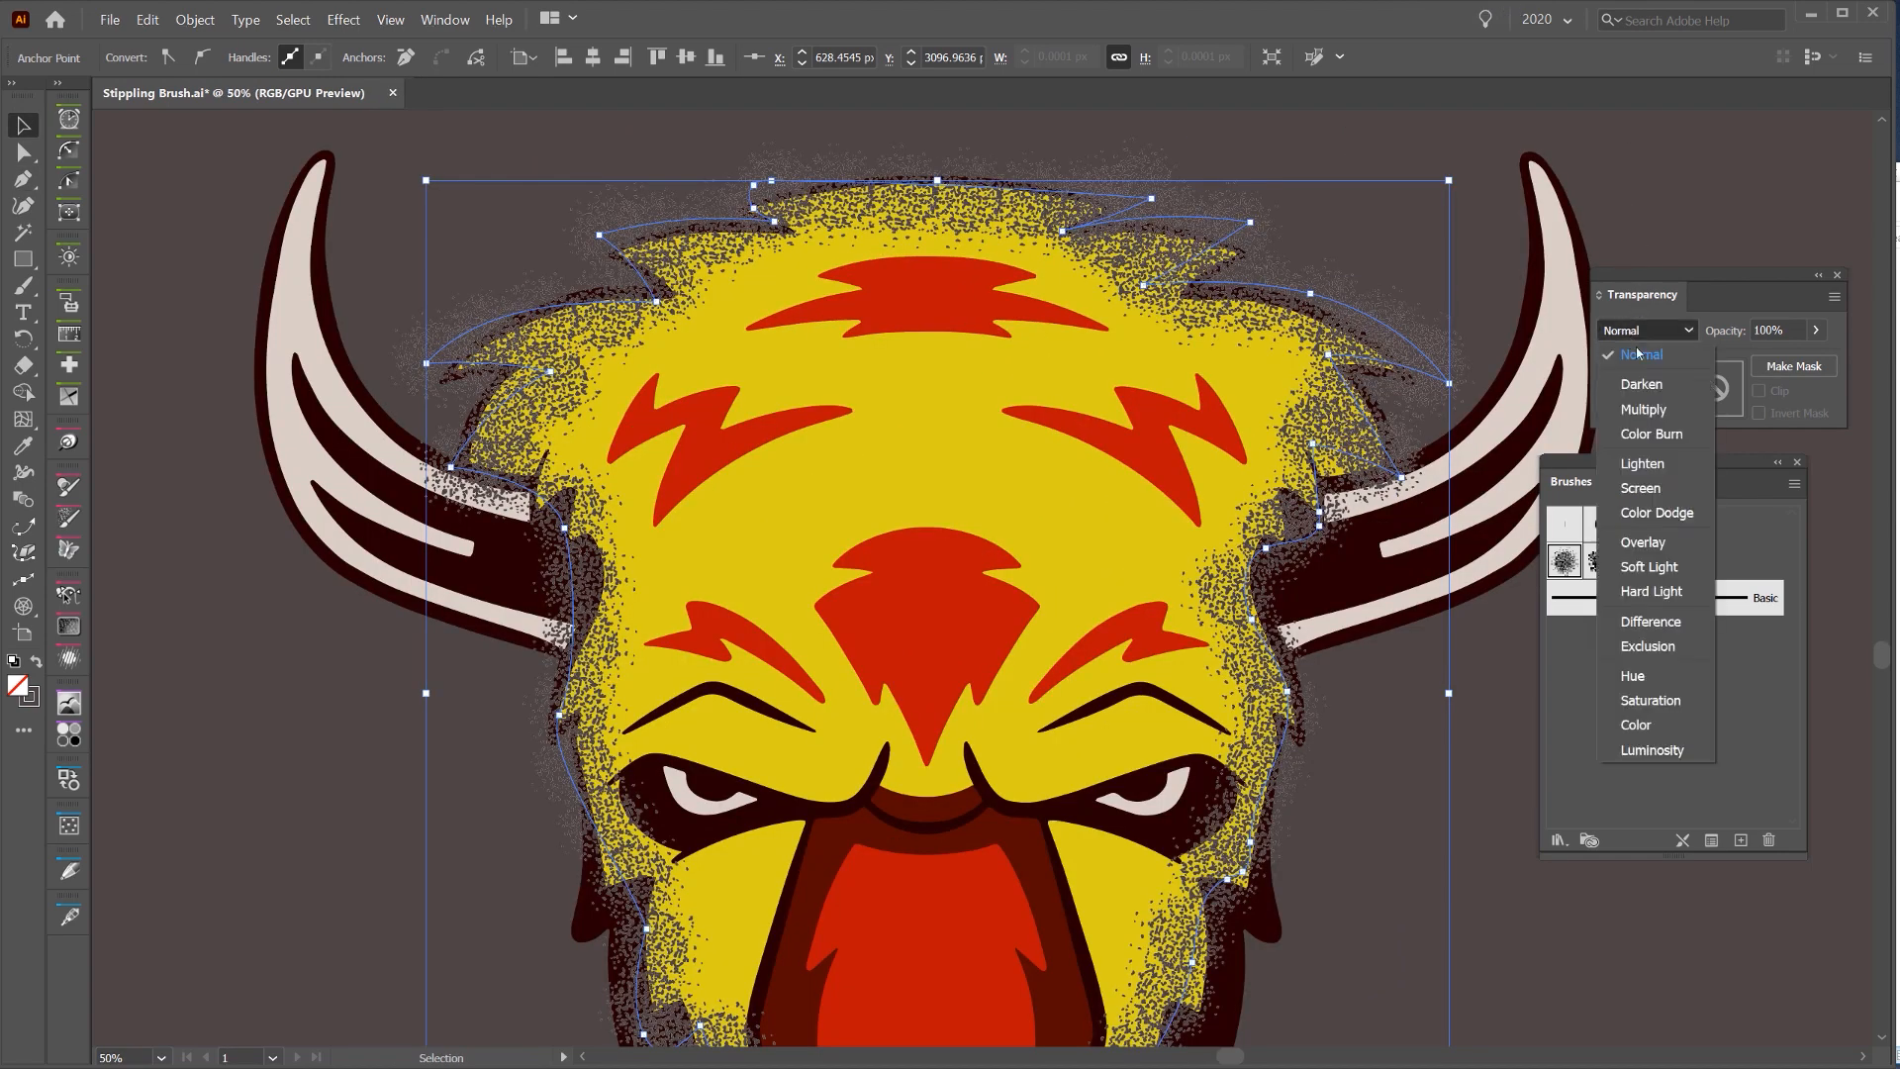
pyautogui.click(1644, 409)
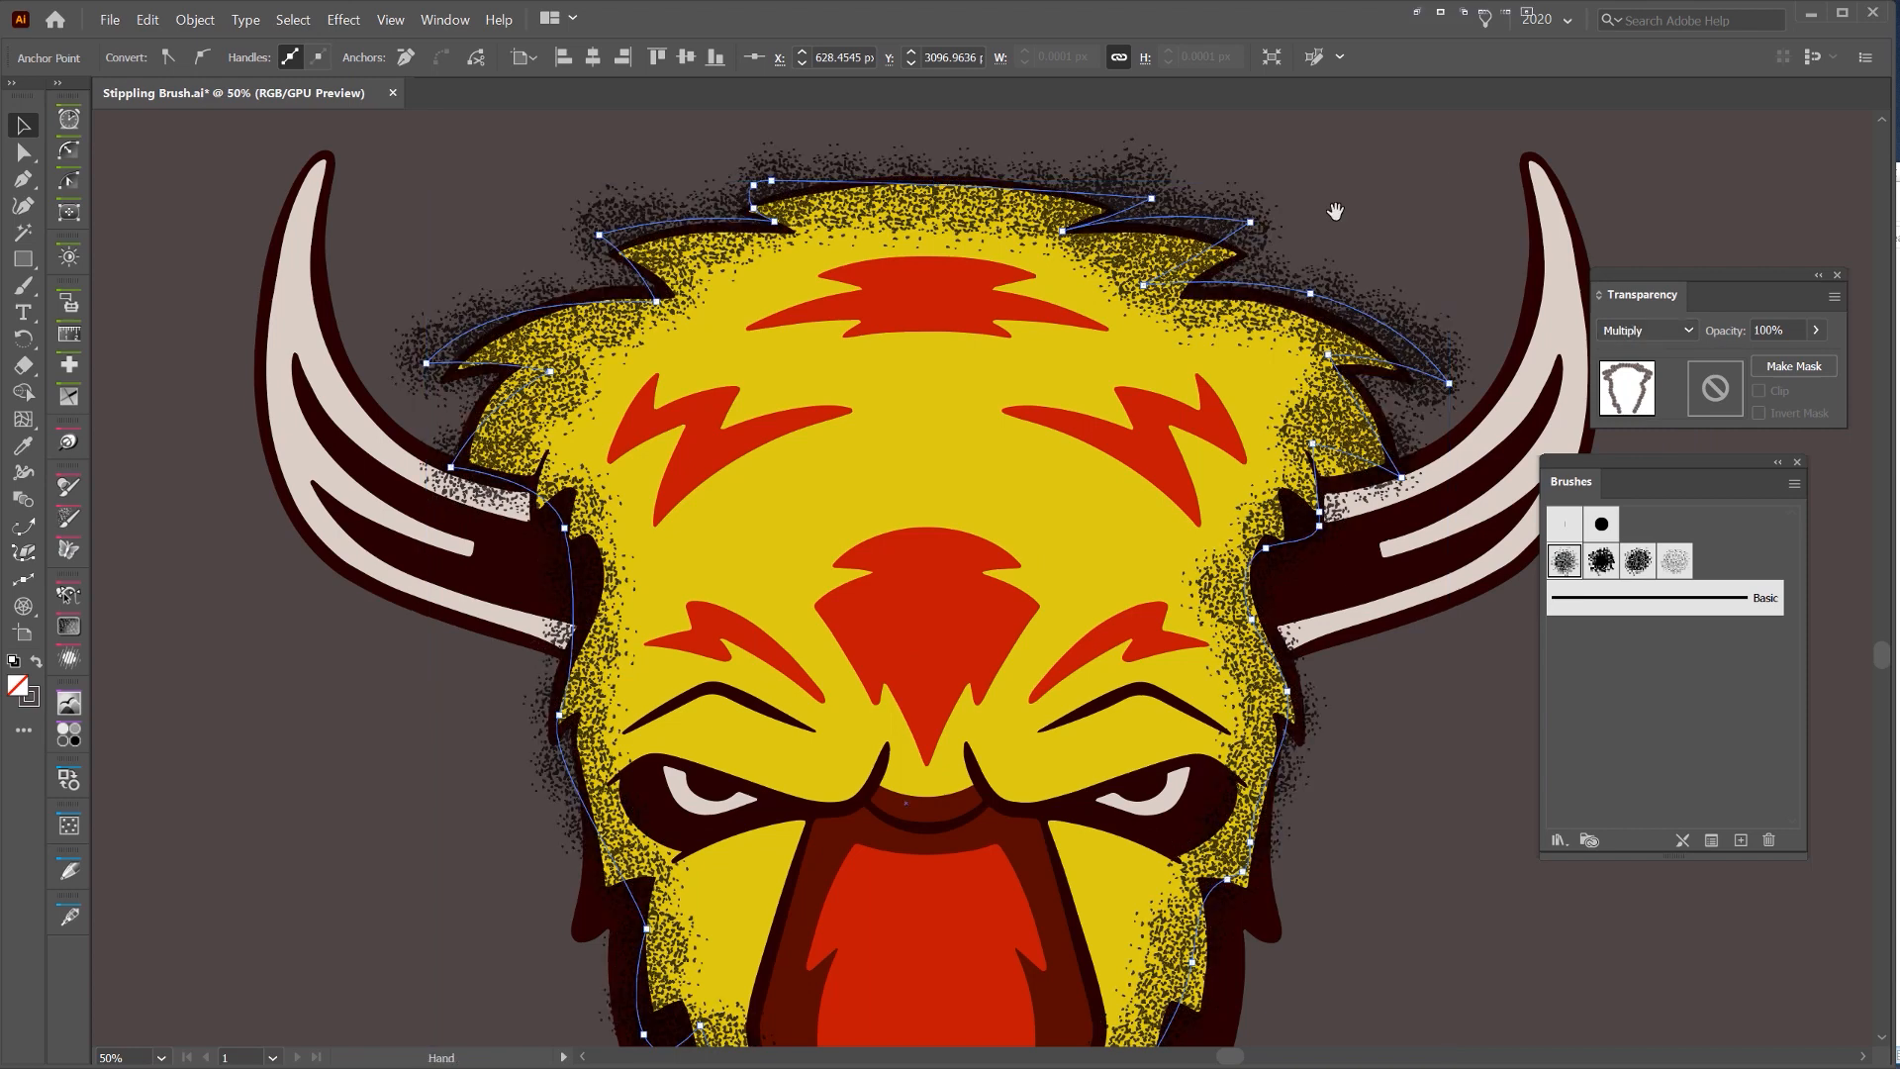
# - Bring the yellow fur shape to the front, above the stipple stroke
pyautogui.scroll(1, 1024, 426)
pyautogui.click(955, 435)
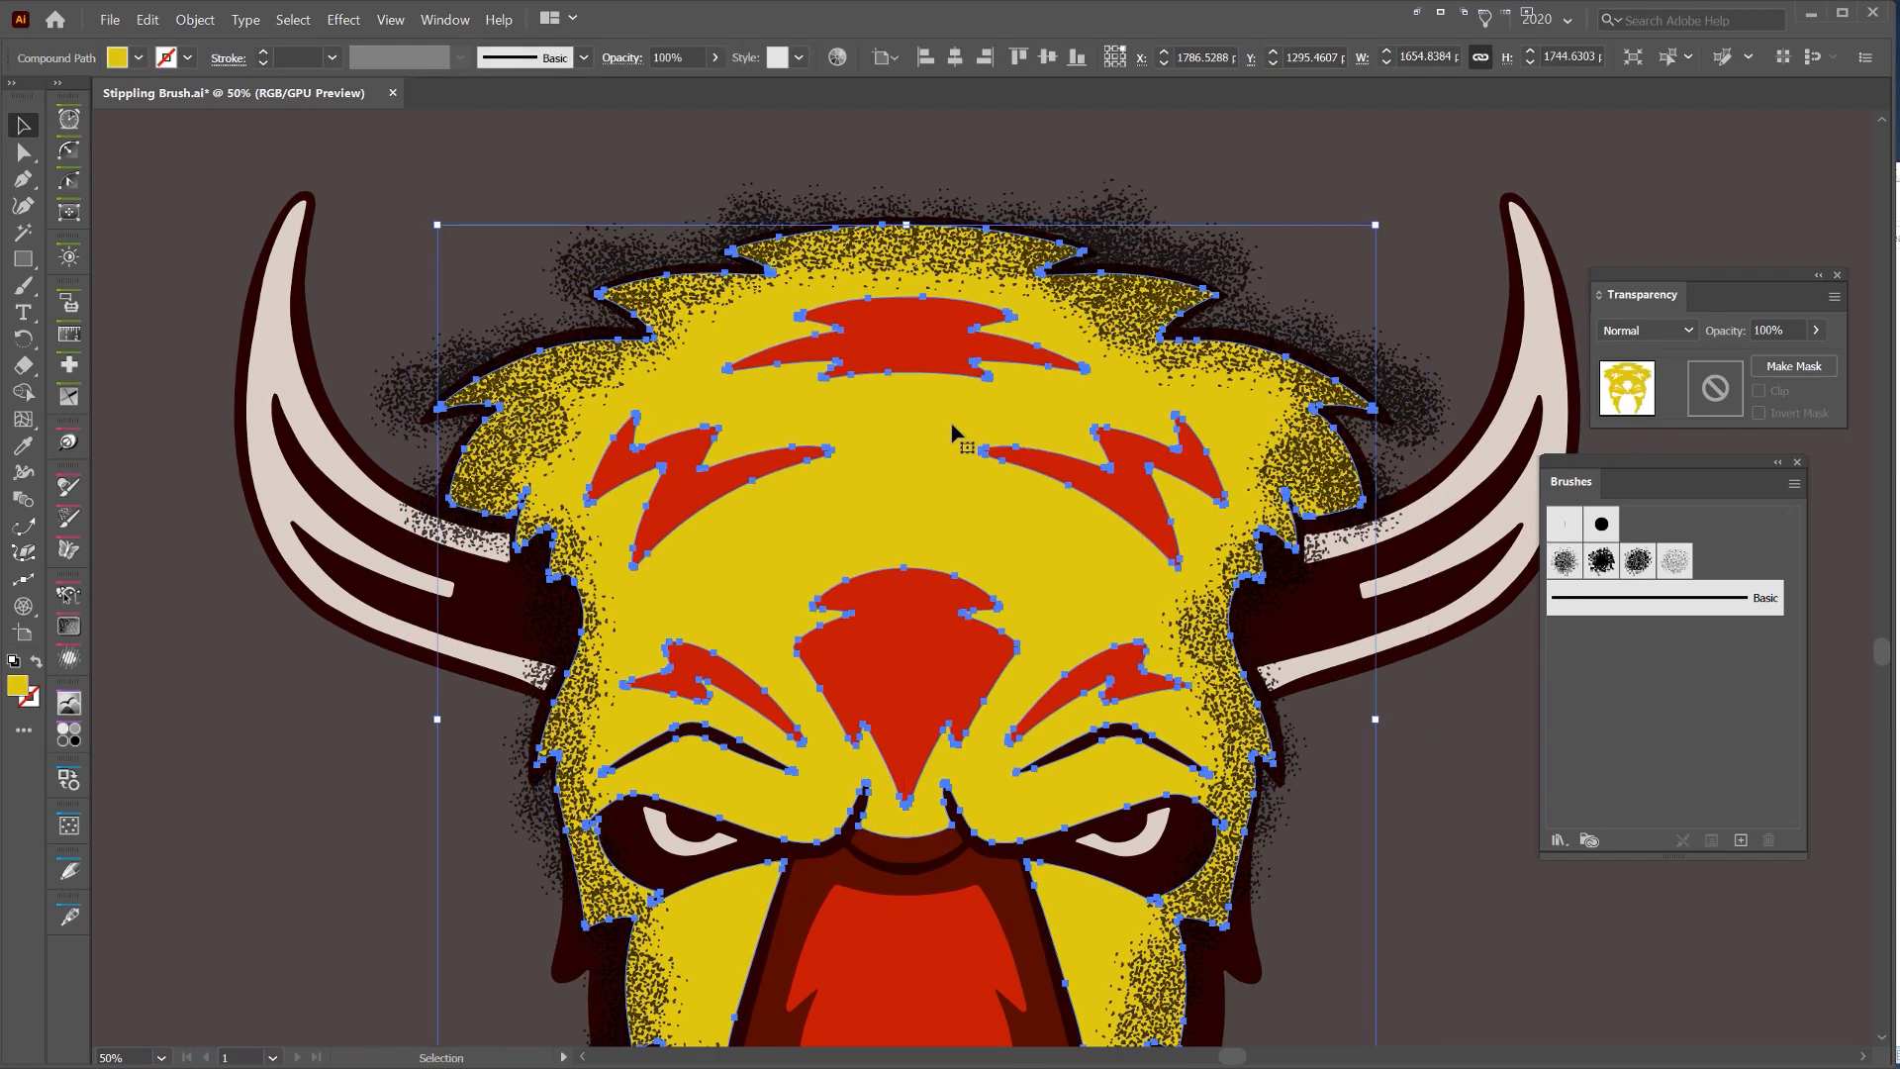
pyautogui.press('a')
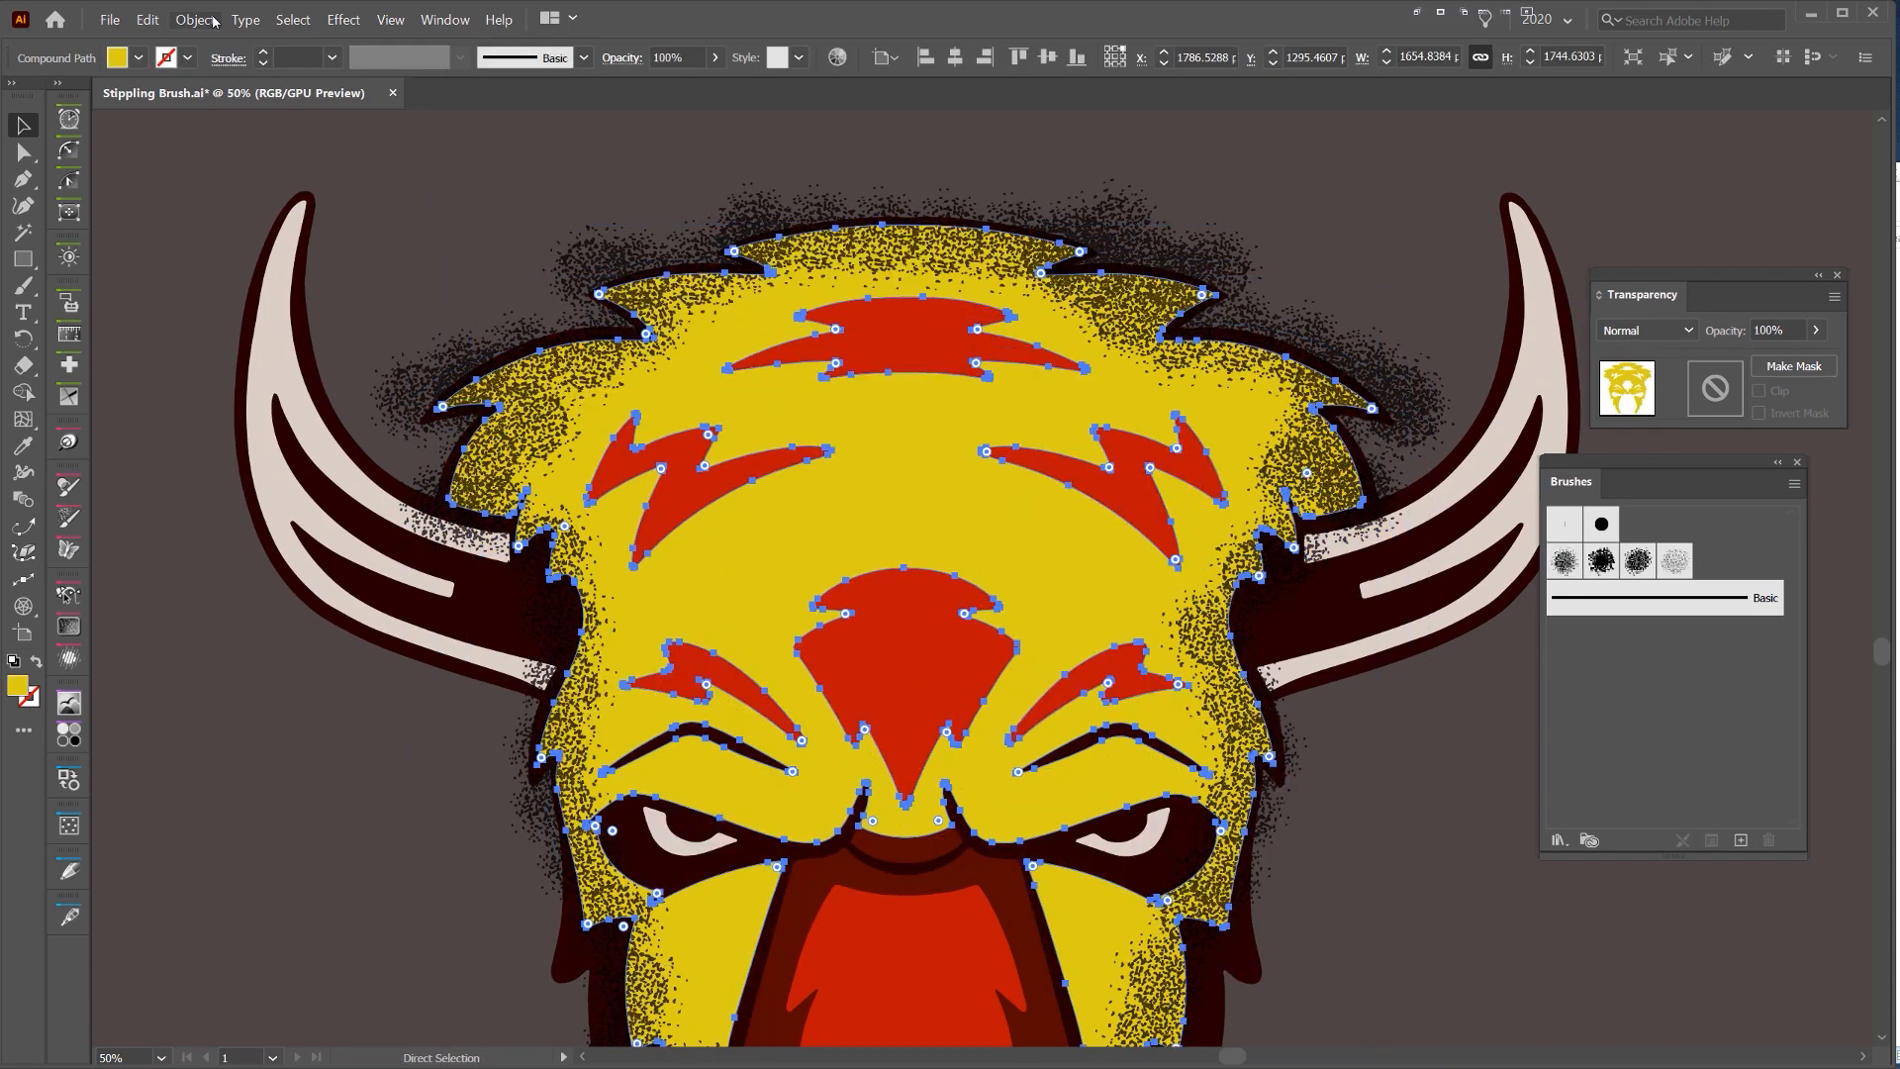
pyautogui.click(214, 20)
pyautogui.moveTo(208, 59)
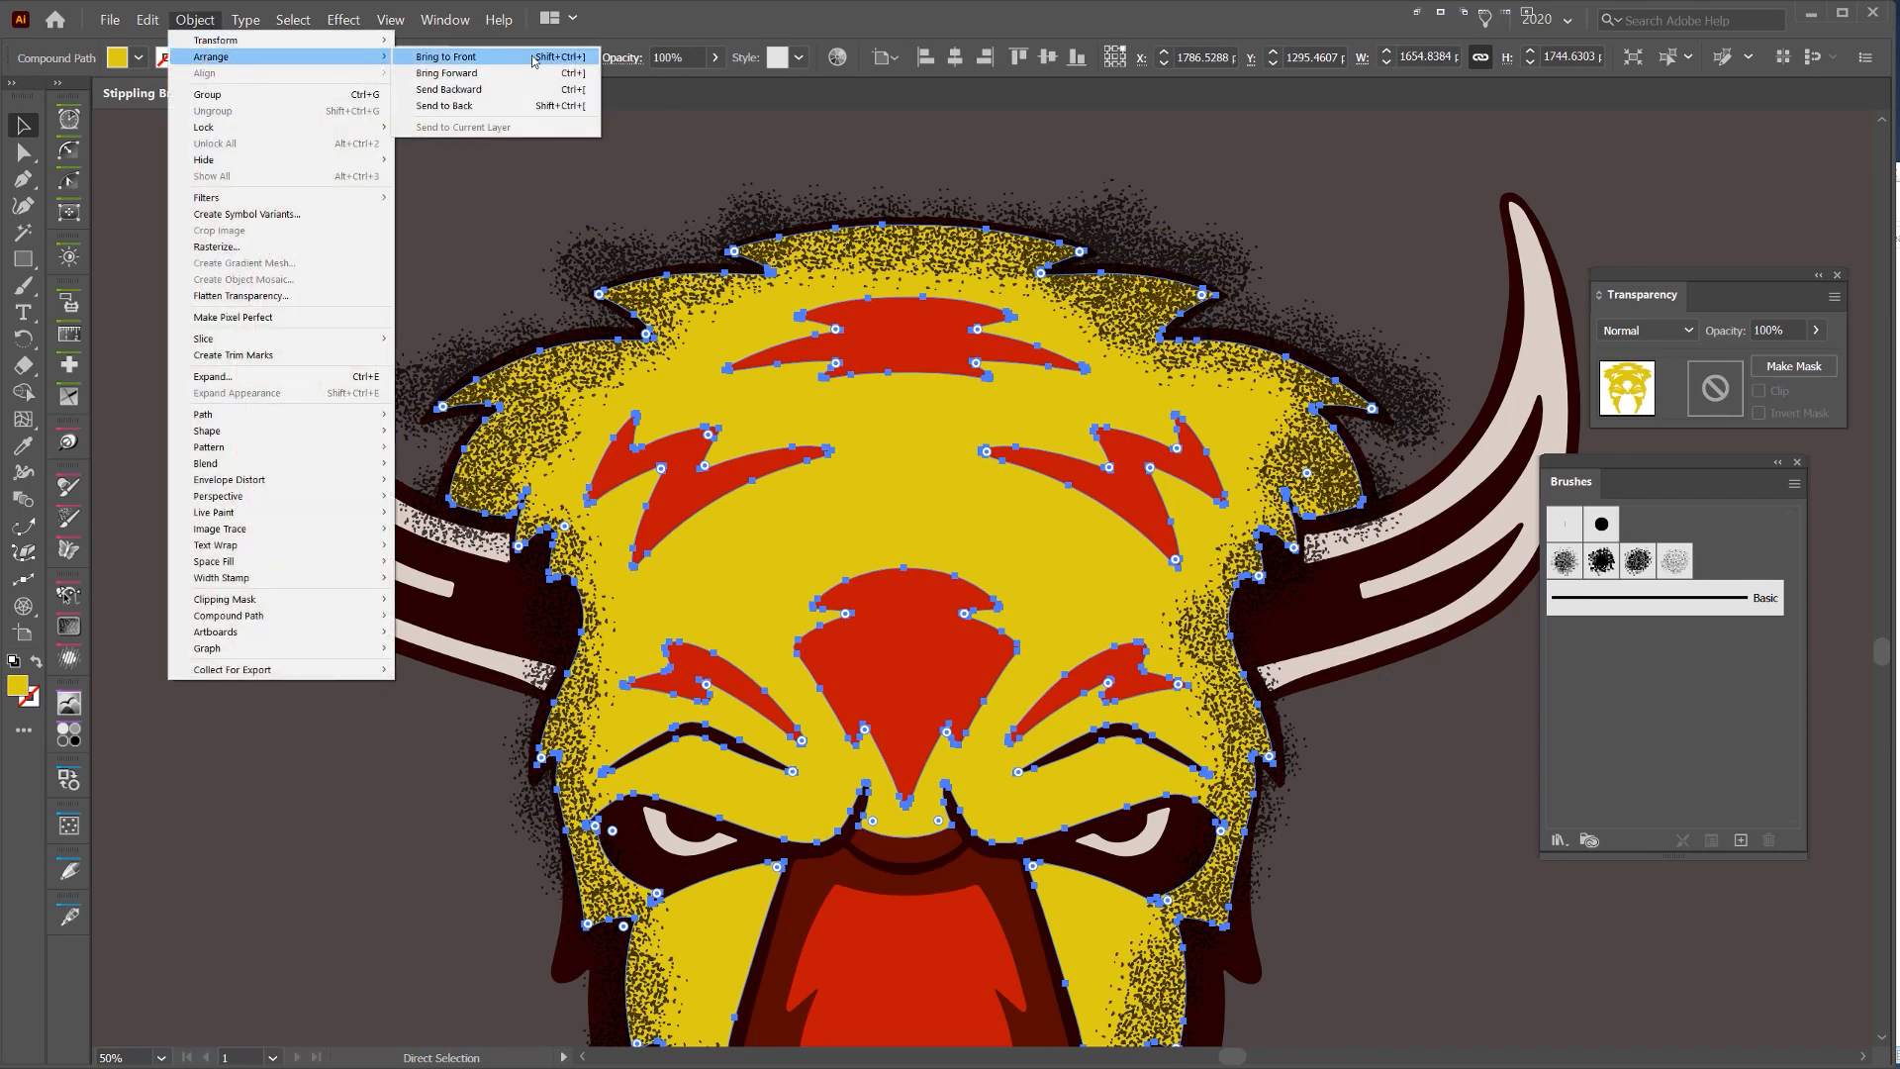
pyautogui.click(532, 60)
# - Add the stipple stroke to the selection and make a clipping mask from the yellow fur shape
pyautogui.press('v')
pyautogui.moveTo(1177, 215); pyautogui.dragTo(1023, 304)
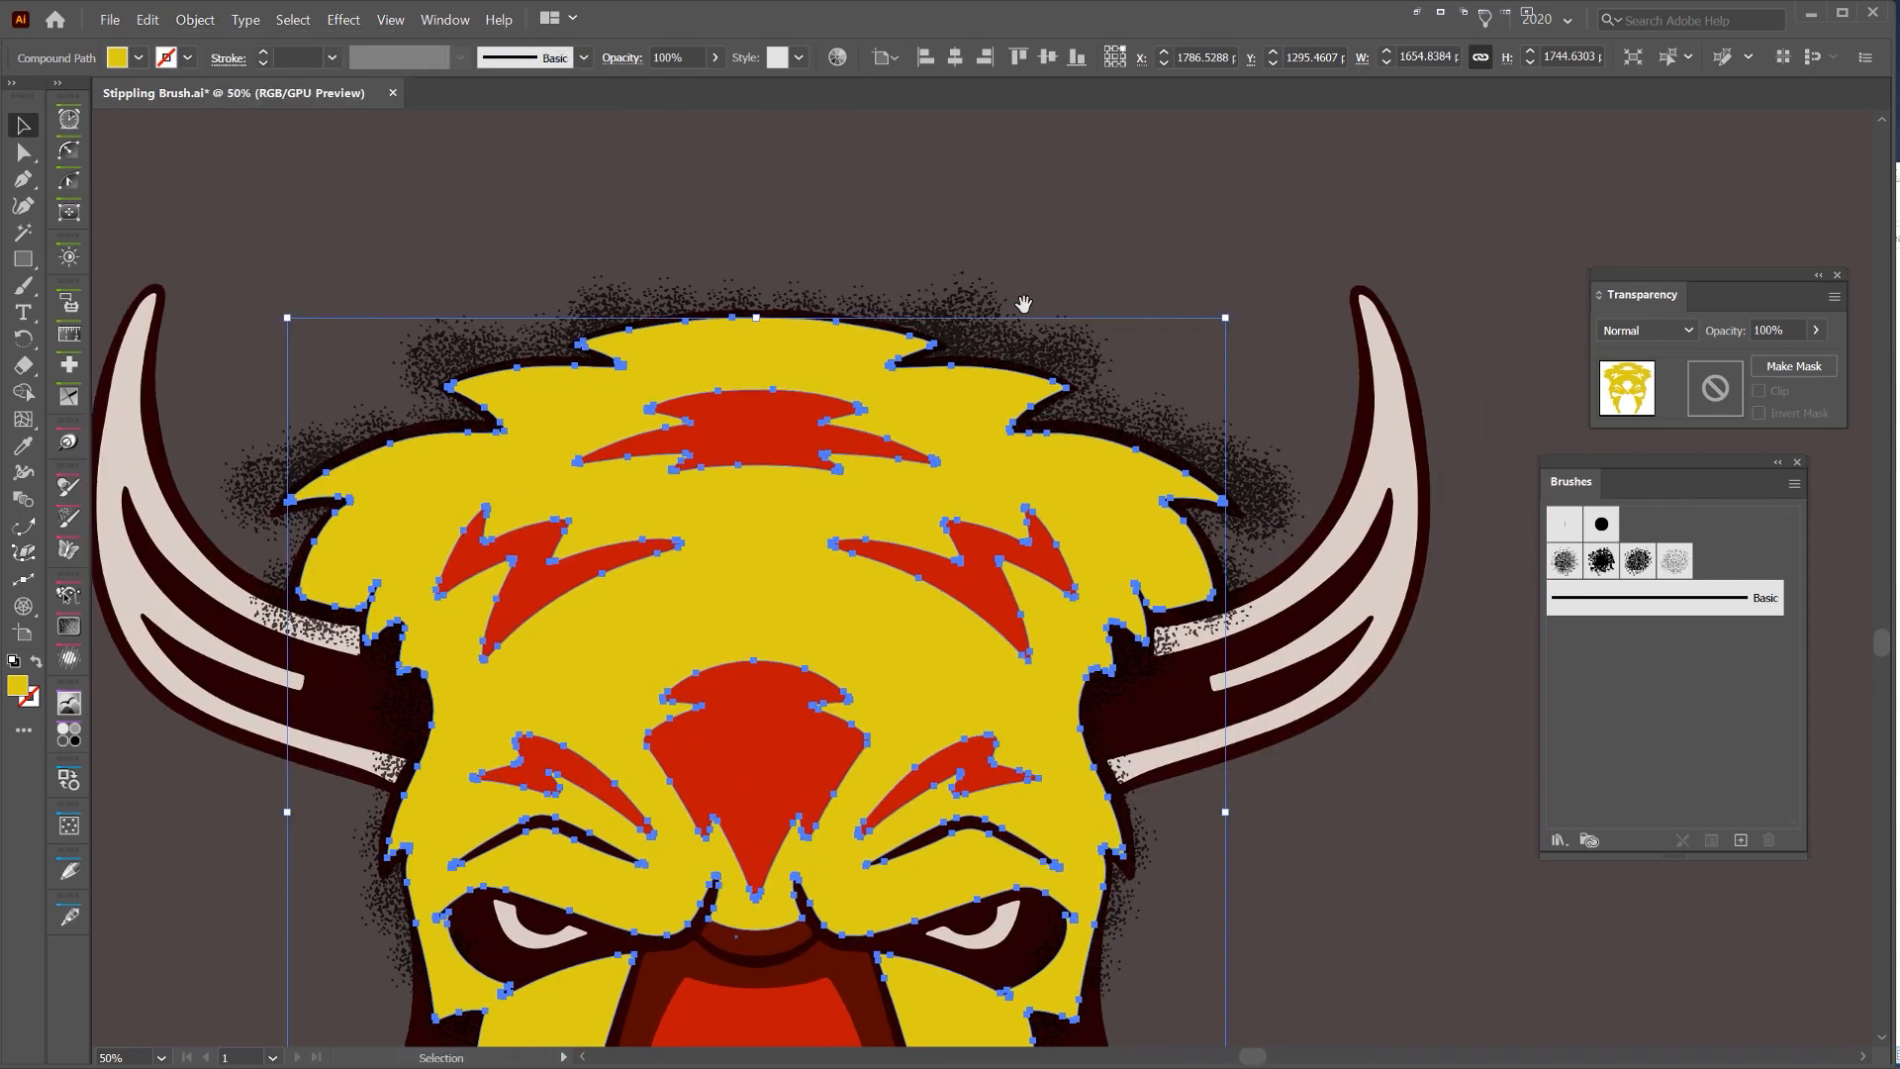
pyautogui.scroll(2, 960, 337)
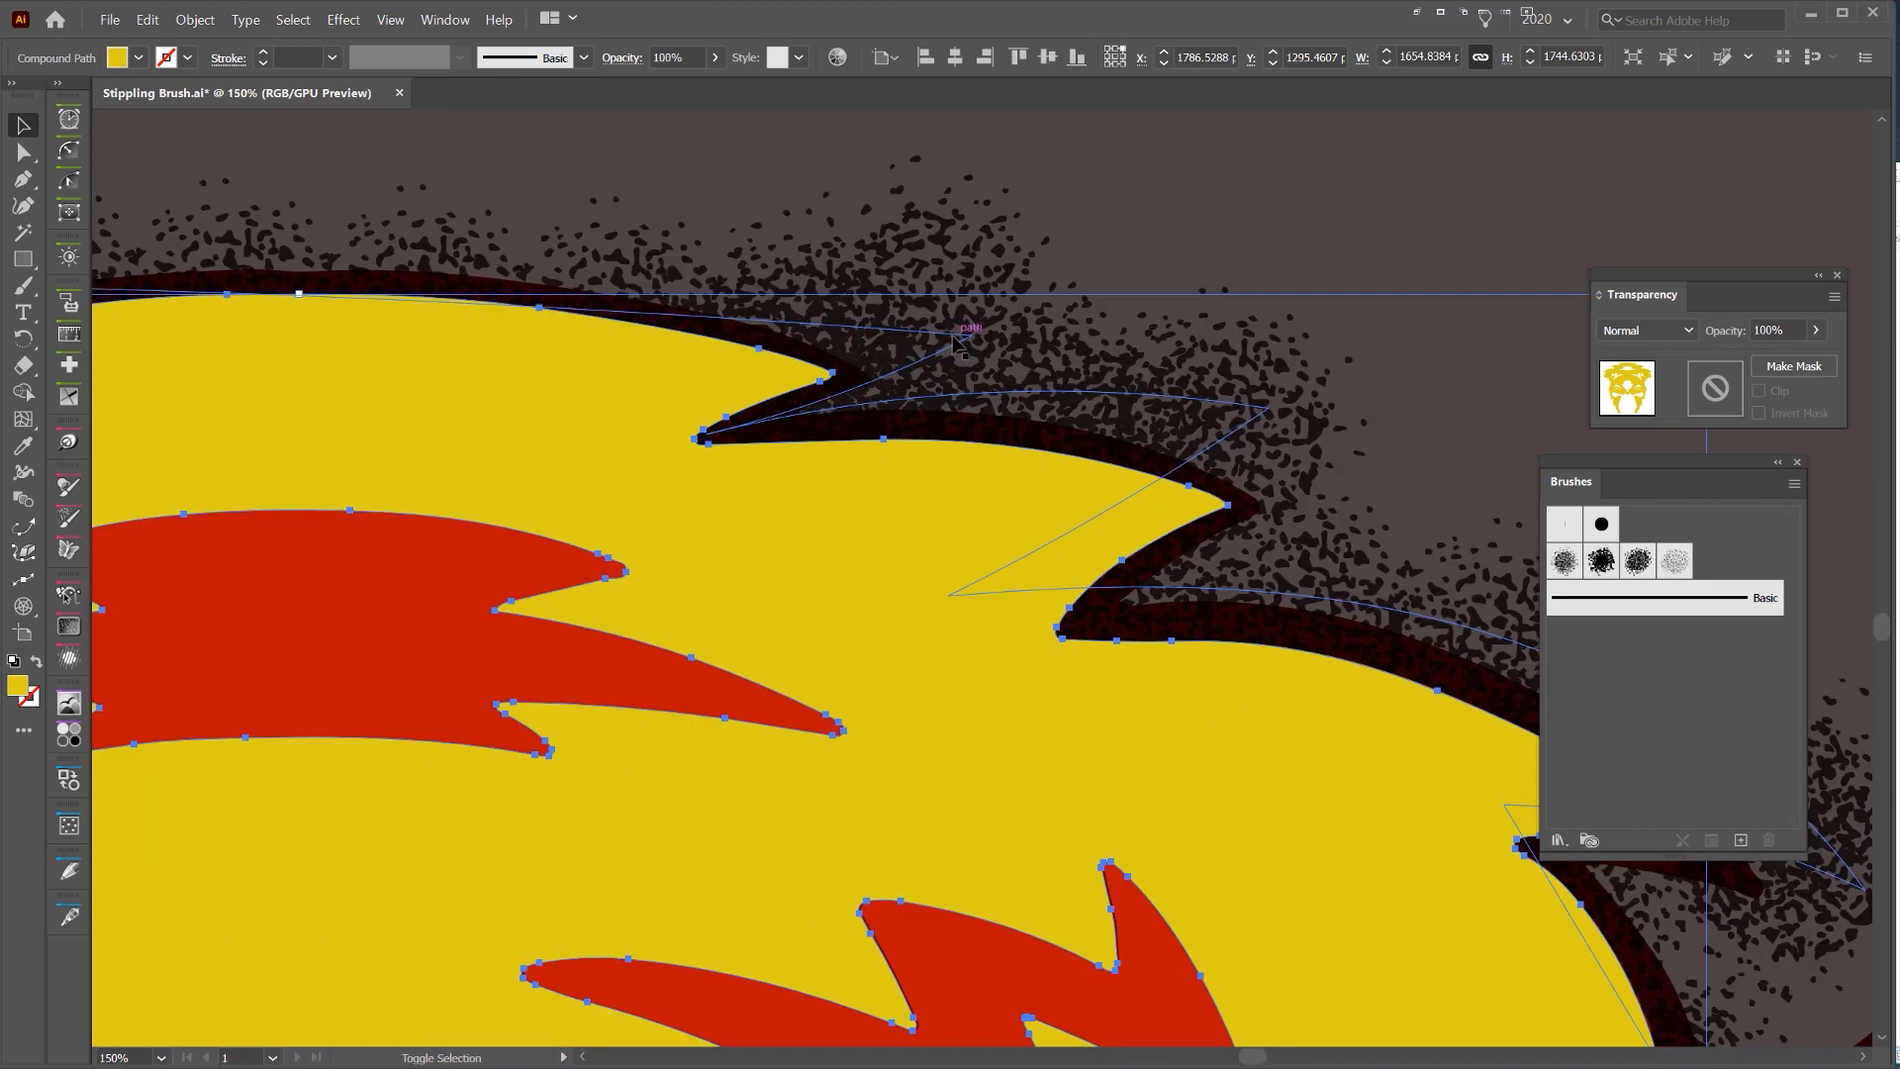
pyautogui.keyDown('shift'); pyautogui.click(956, 347); pyautogui.keyUp('shift')
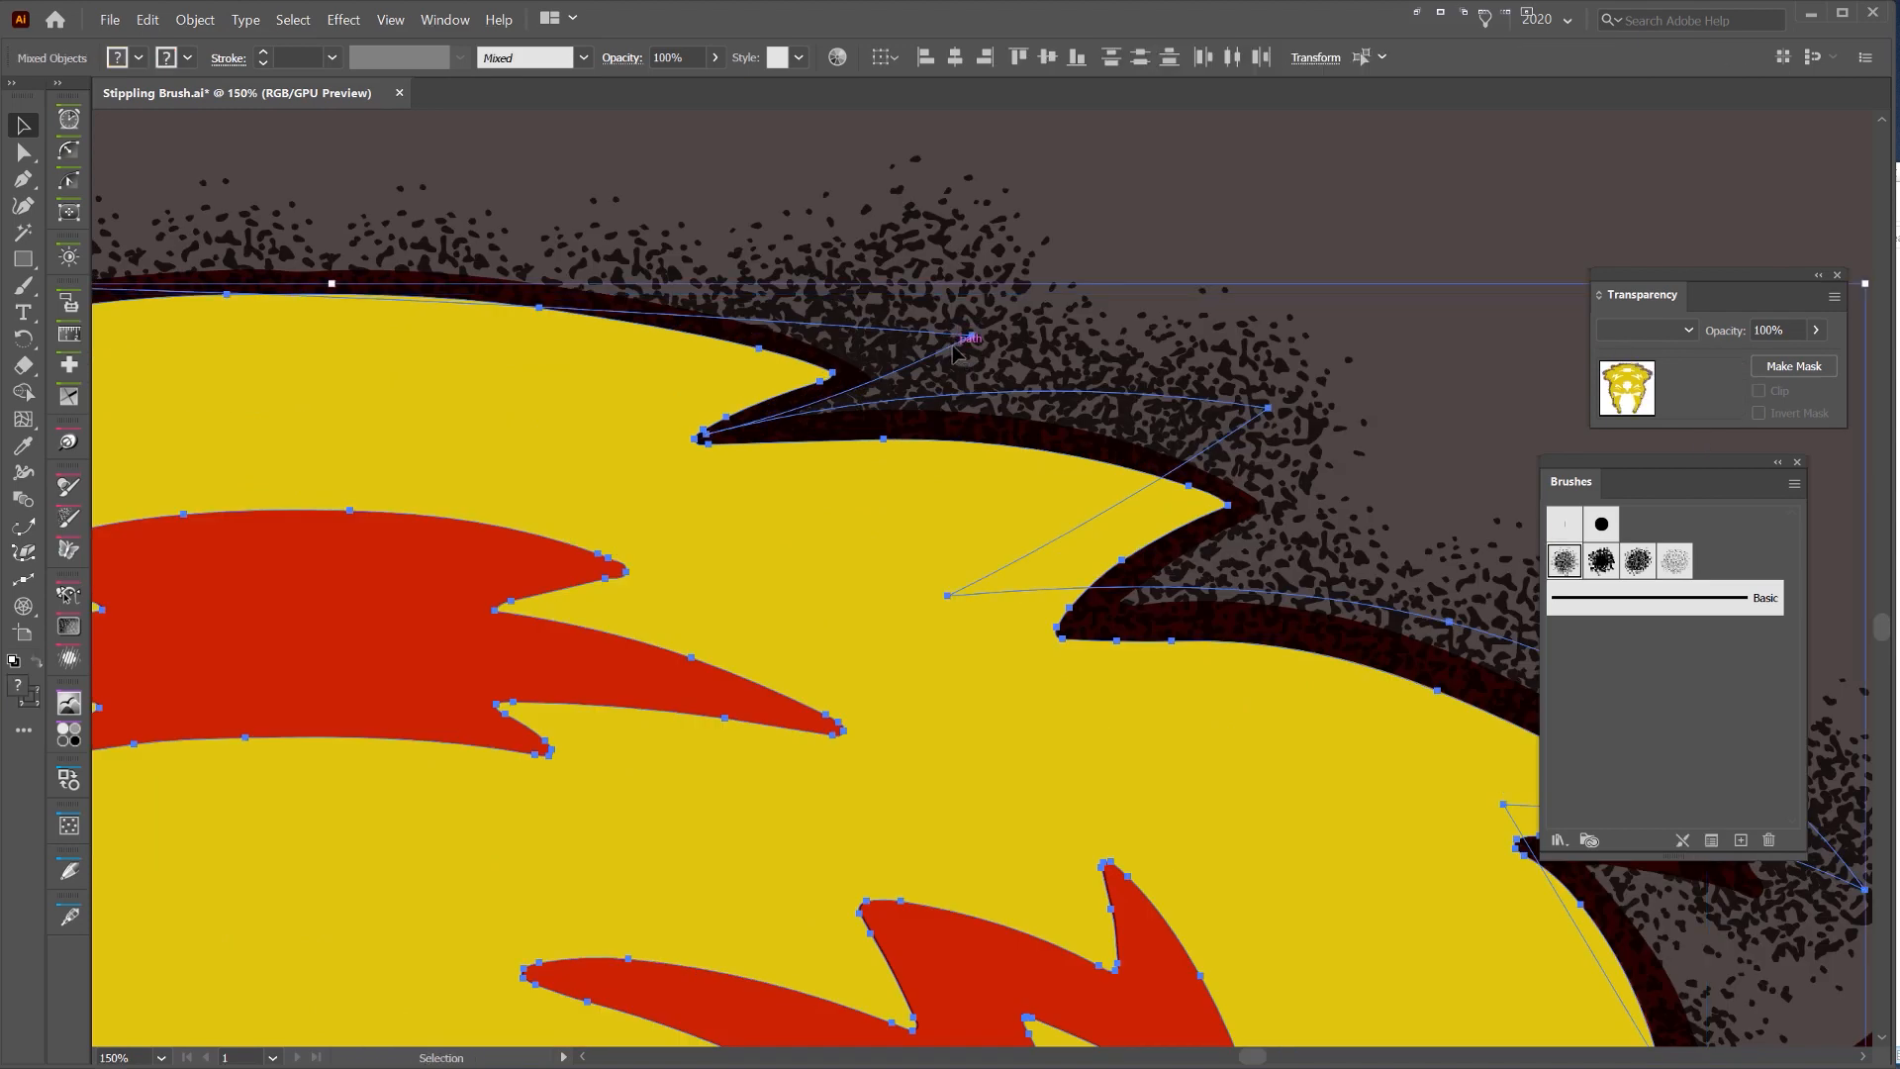
pyautogui.scroll(-2, 956, 346)
pyautogui.click(219, 25)
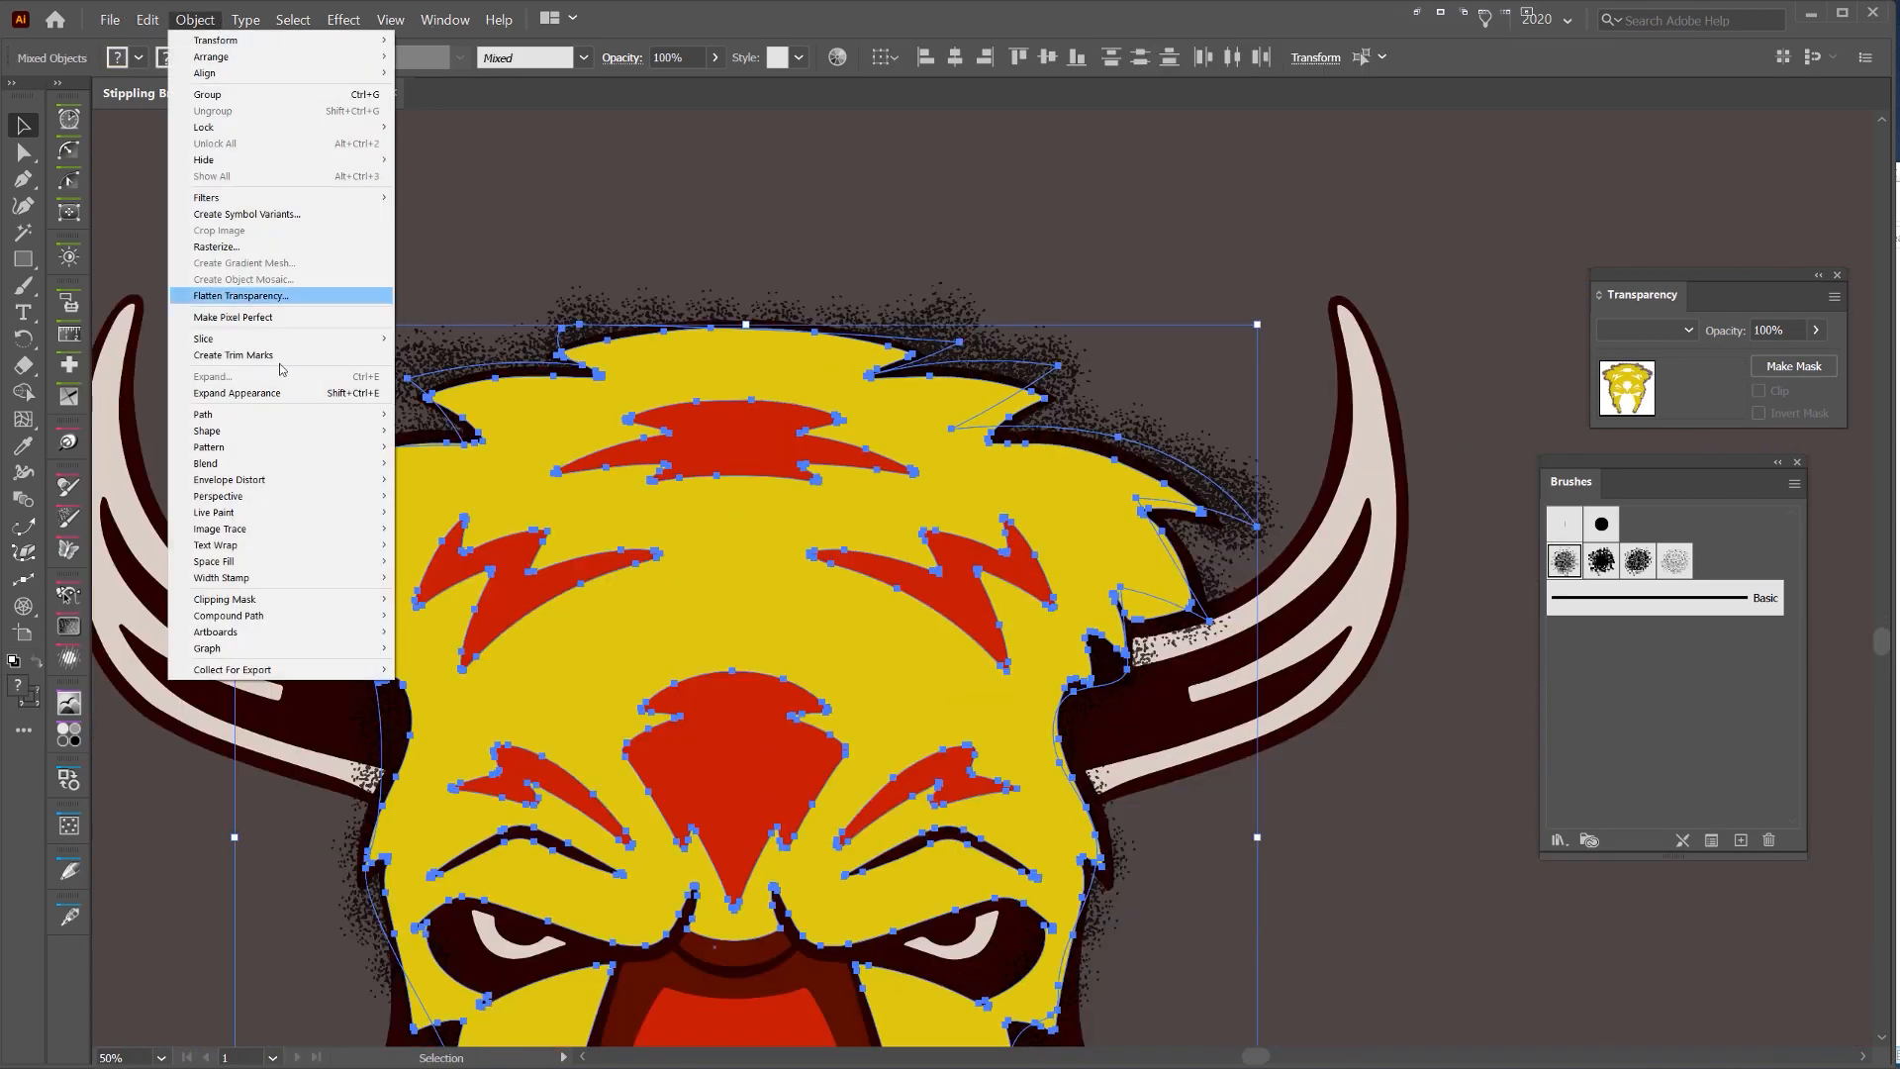
pyautogui.moveTo(275, 422)
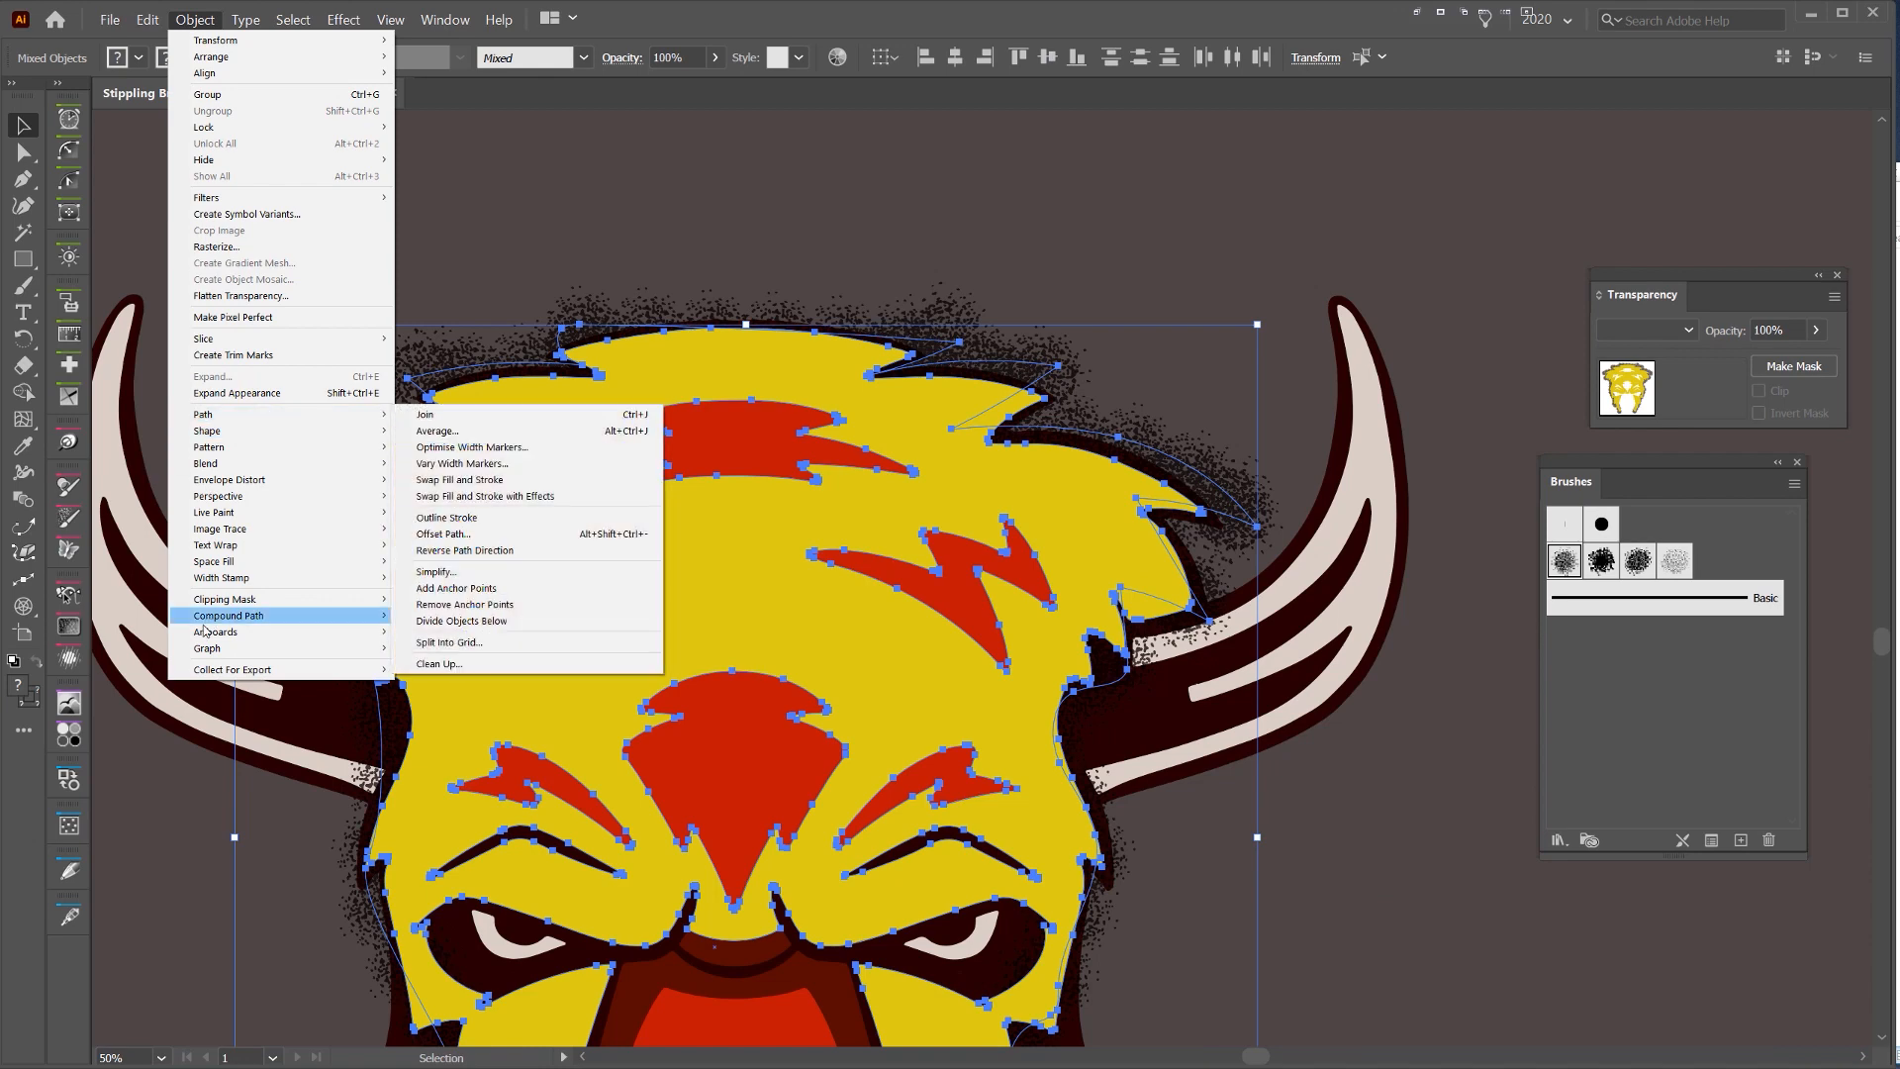
pyautogui.moveTo(223, 601)
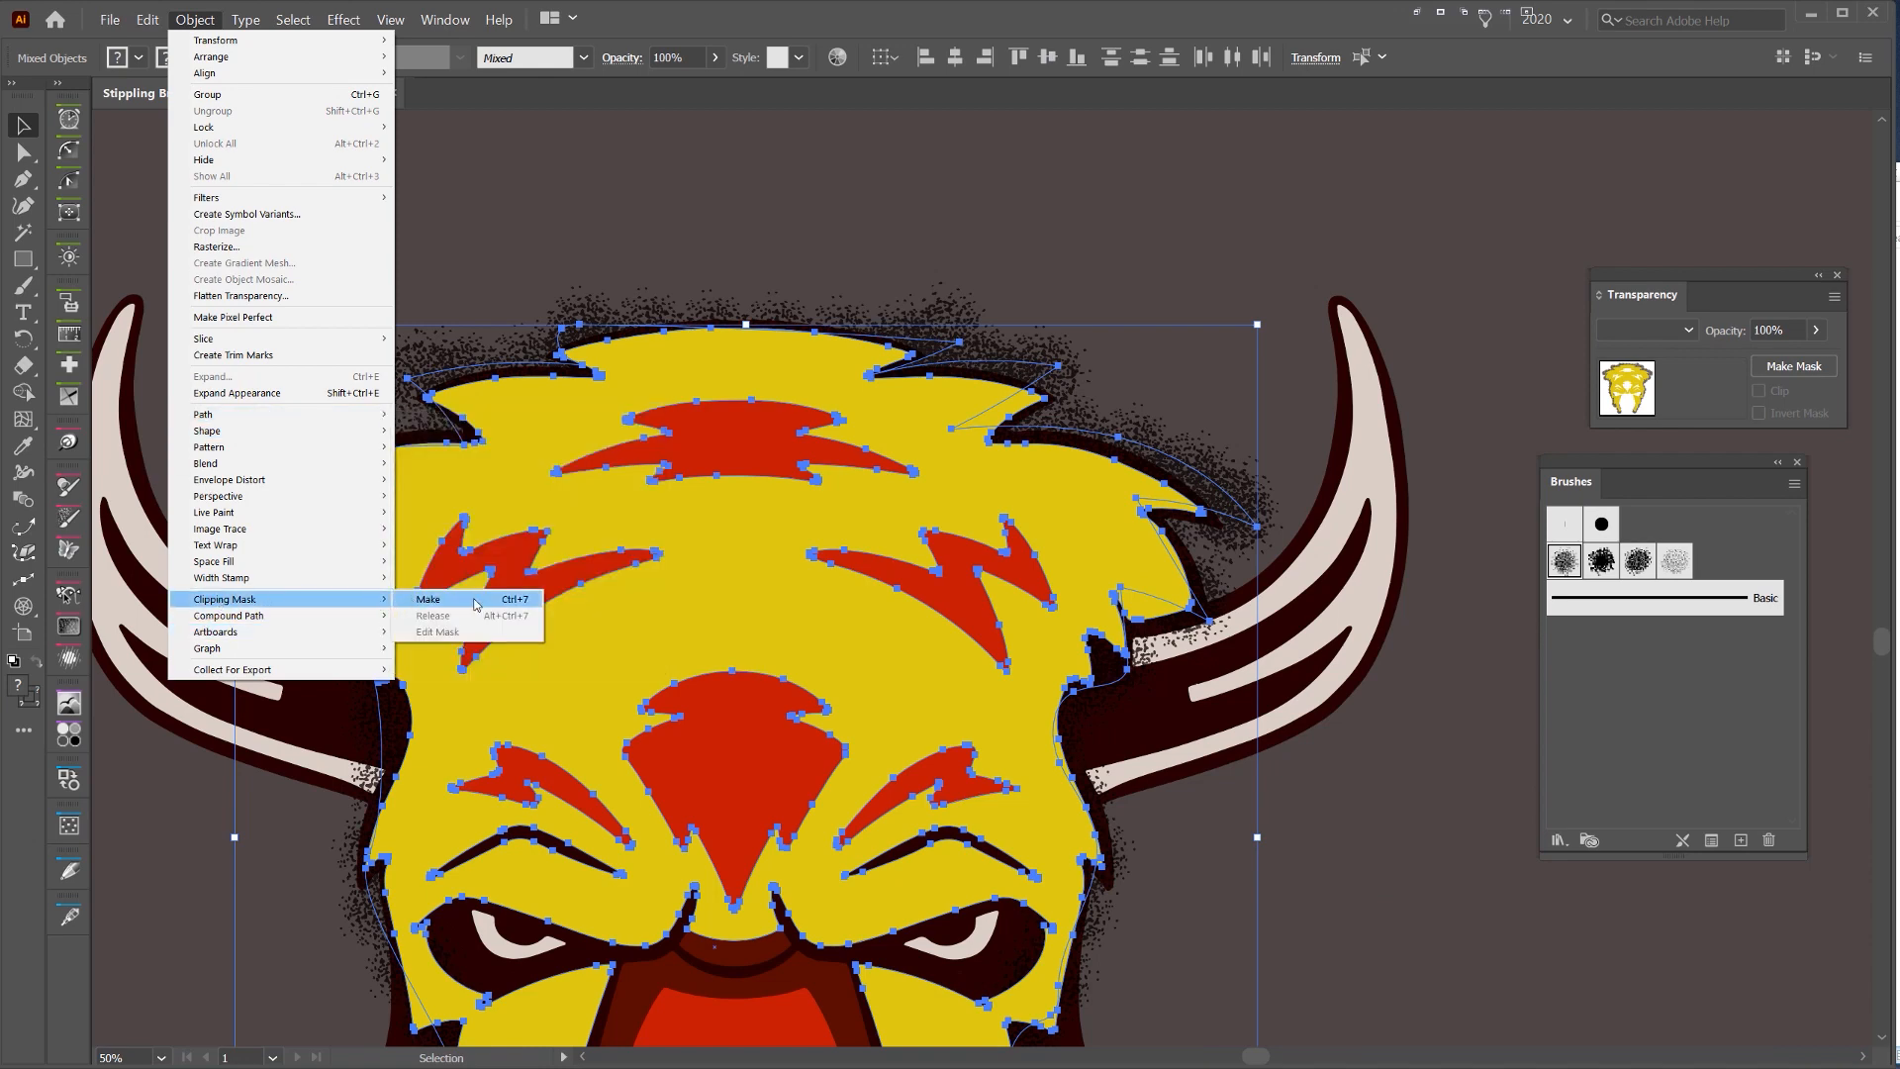
pyautogui.click(427, 600)
# - Test-move the clipped stipple group away from the head and undo the move
pyautogui.scroll(-2, 933, 264)
pyautogui.click(934, 263)
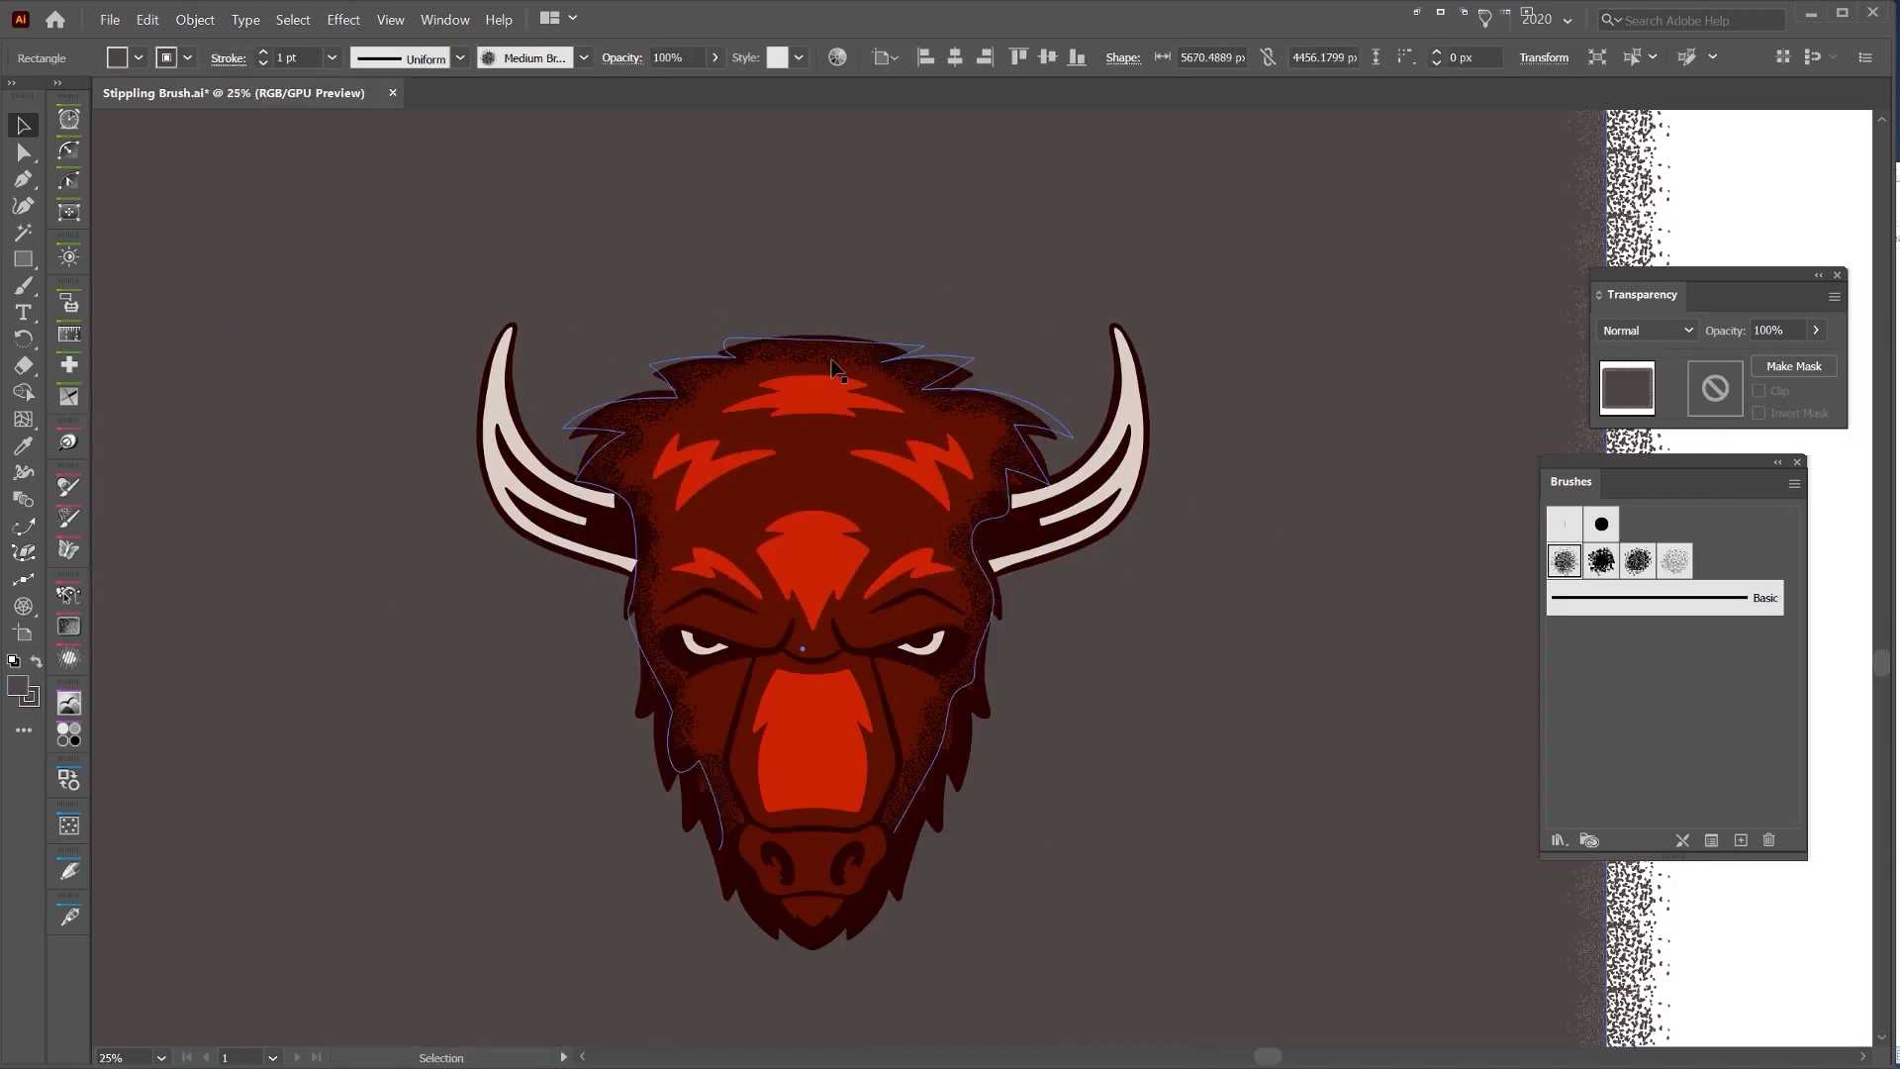
pyautogui.moveTo(833, 361); pyautogui.dragTo(857, 291)
pyautogui.scroll(6, 871, 288)
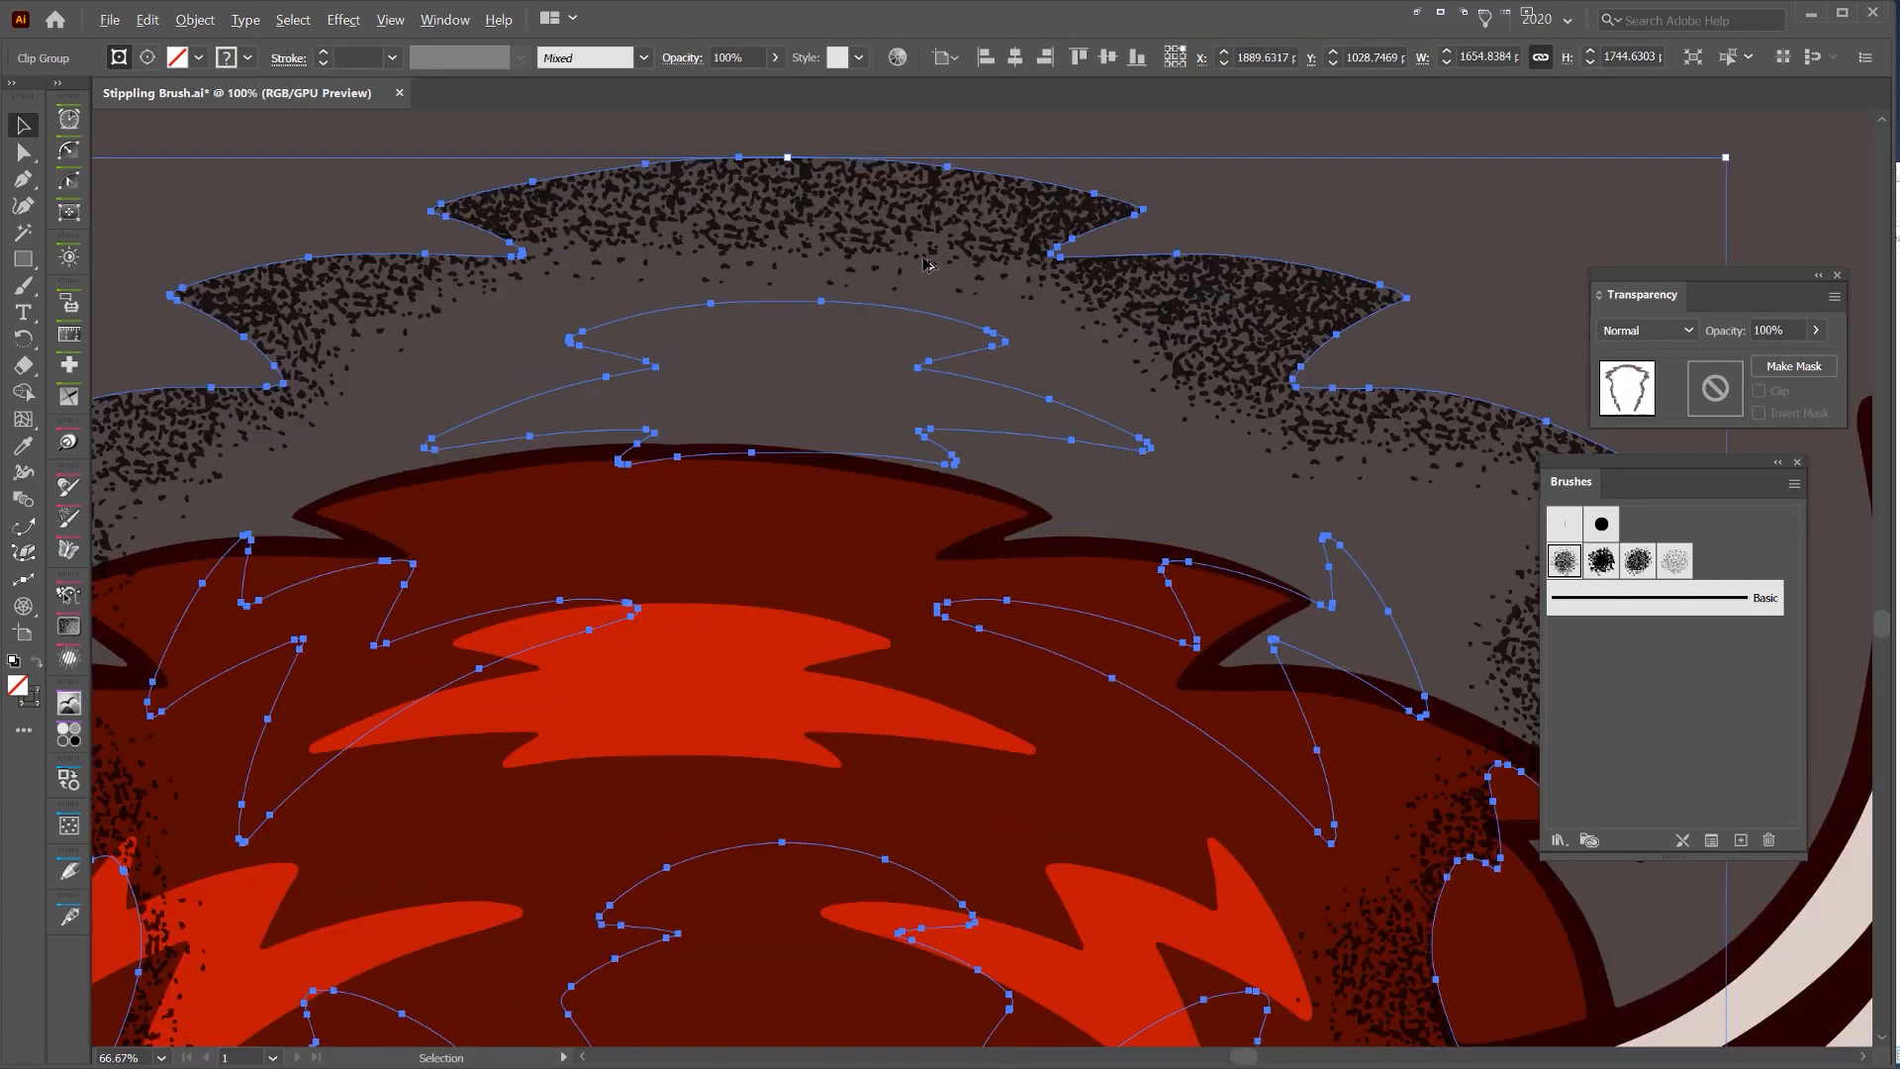
pyautogui.scroll(-5, 929, 263)
# - Hide the interface panels and examine the clipped stipple shading on the whole bison head
pyautogui.press('Tab')
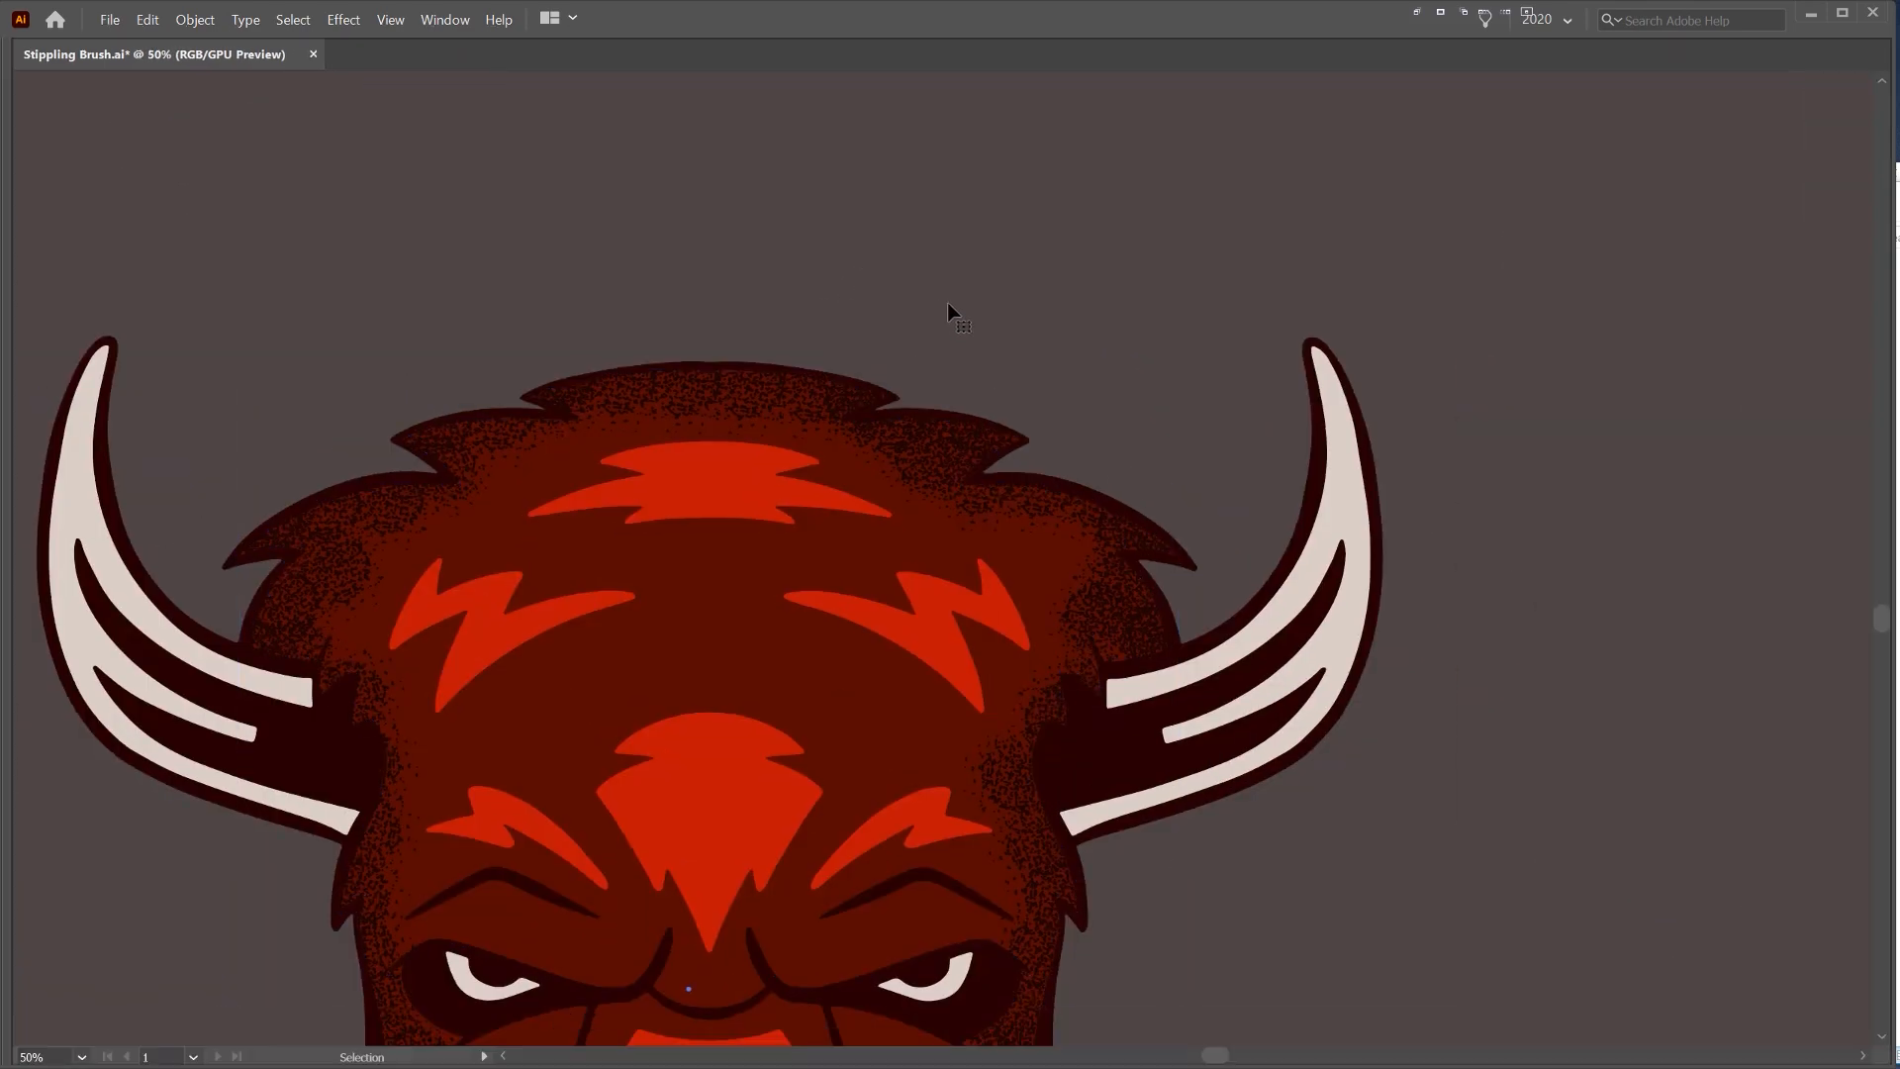
pyautogui.moveTo(950, 310); pyautogui.dragTo(1244, 165)
pyautogui.scroll(-3, 1540, 594)
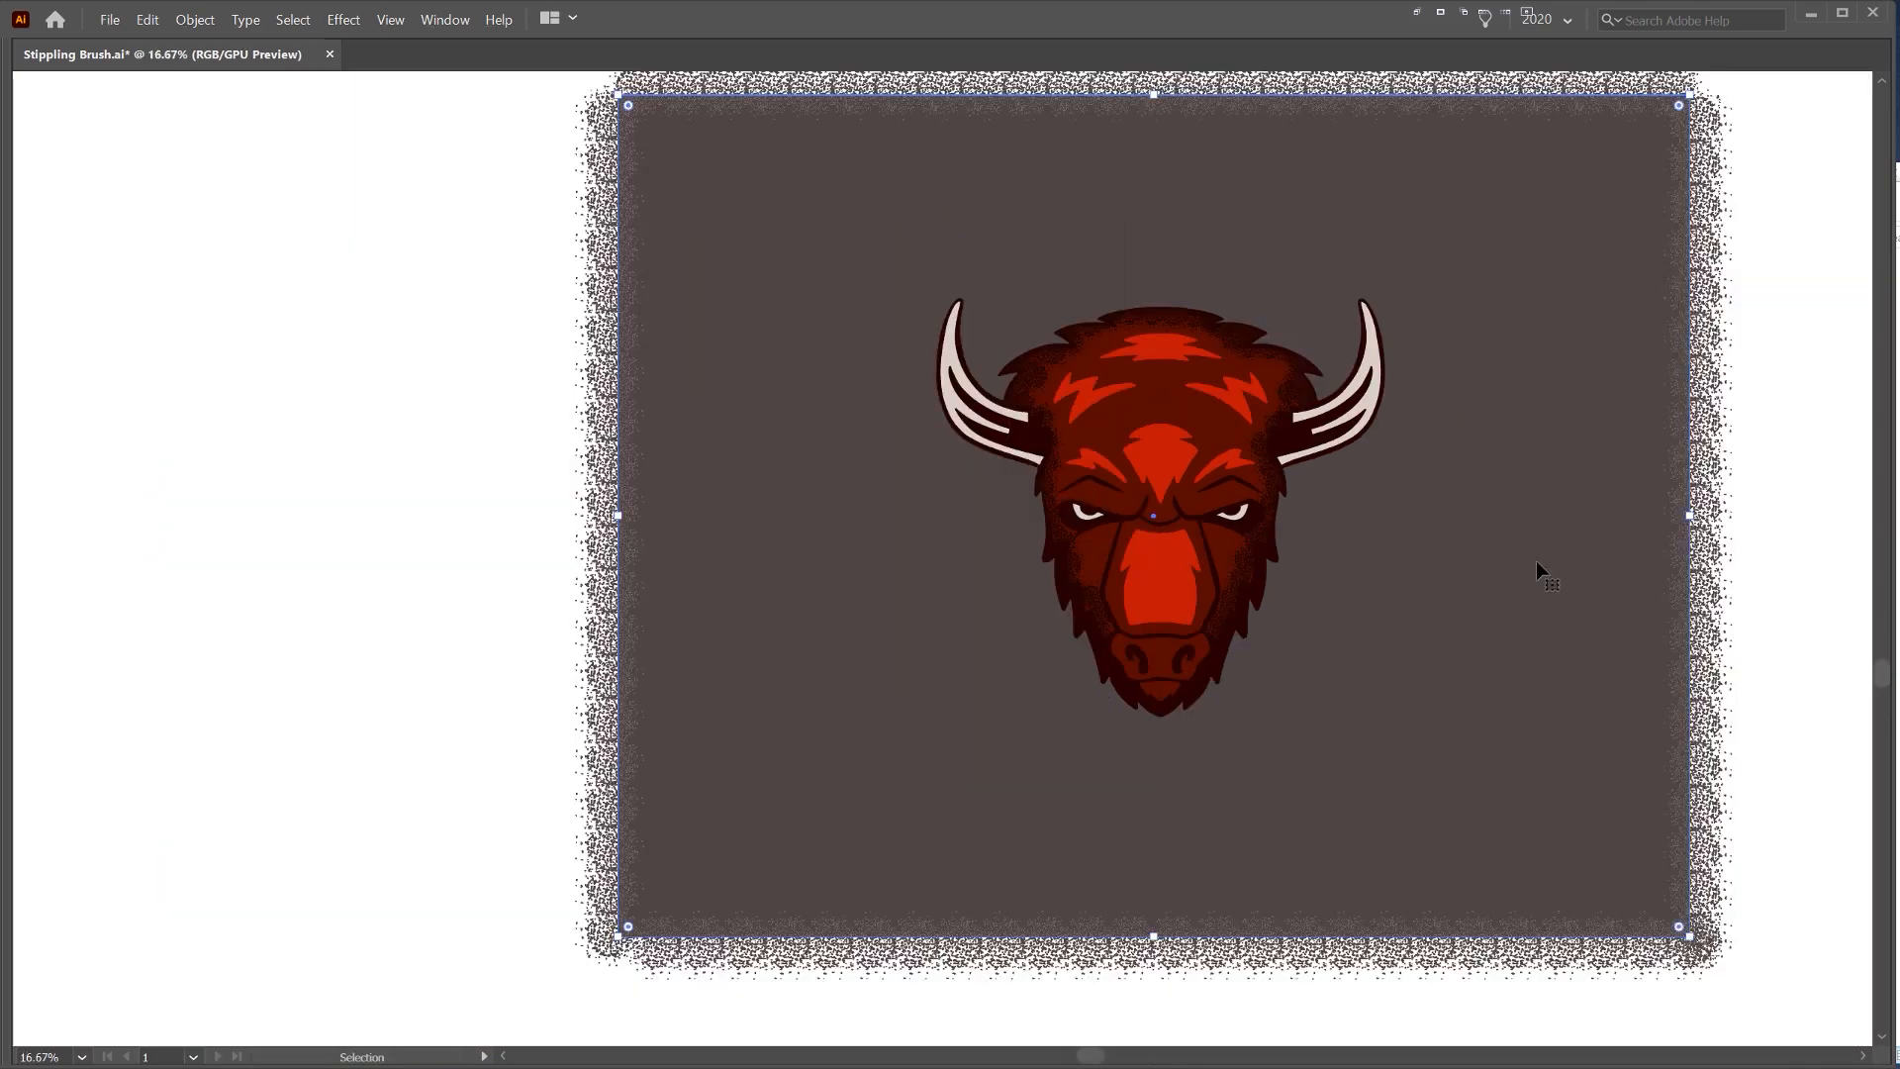
pyautogui.moveTo(1540, 568); pyautogui.dragTo(1349, 574)
# - Reshape the clipped stipple path beside the left eye by bending its curve and moving its two end anchors outward
pyautogui.scroll(2, 1088, 551)
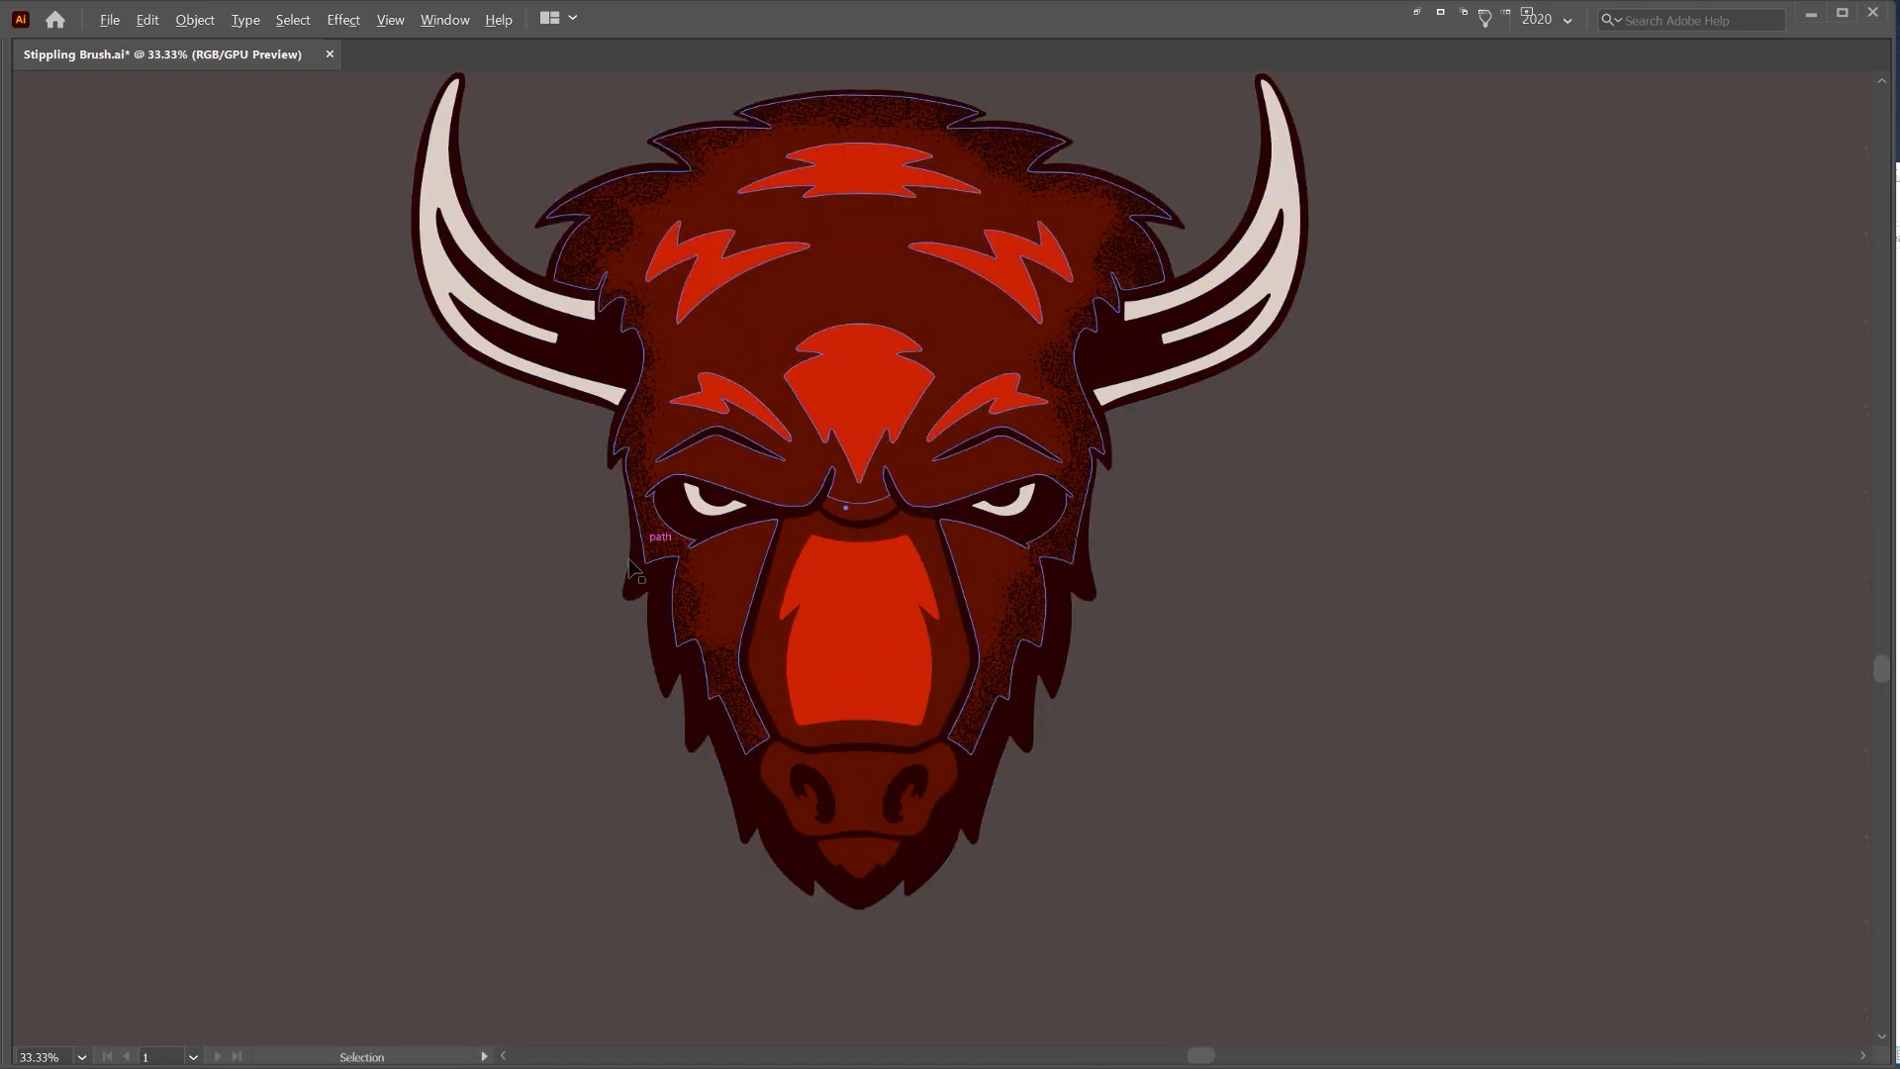
pyautogui.scroll(2, 600, 577)
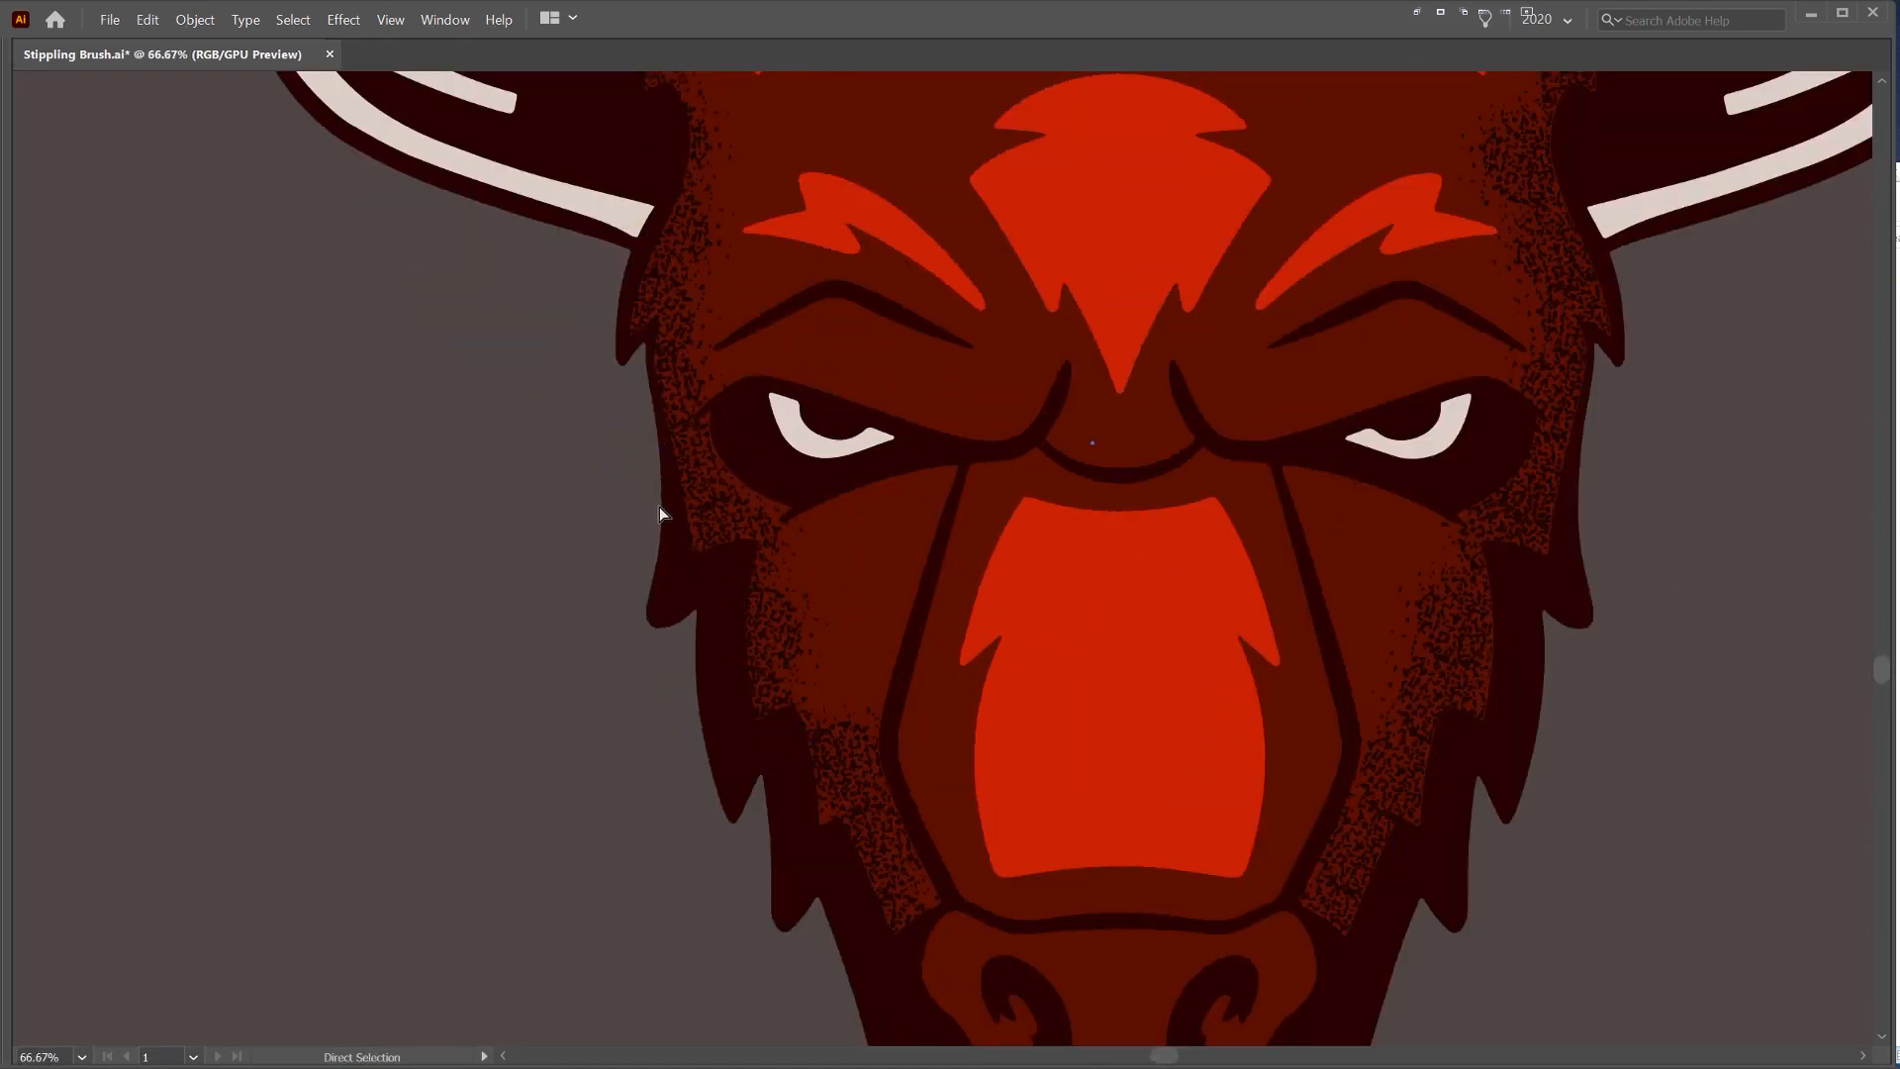
pyautogui.scroll(2, 693, 477)
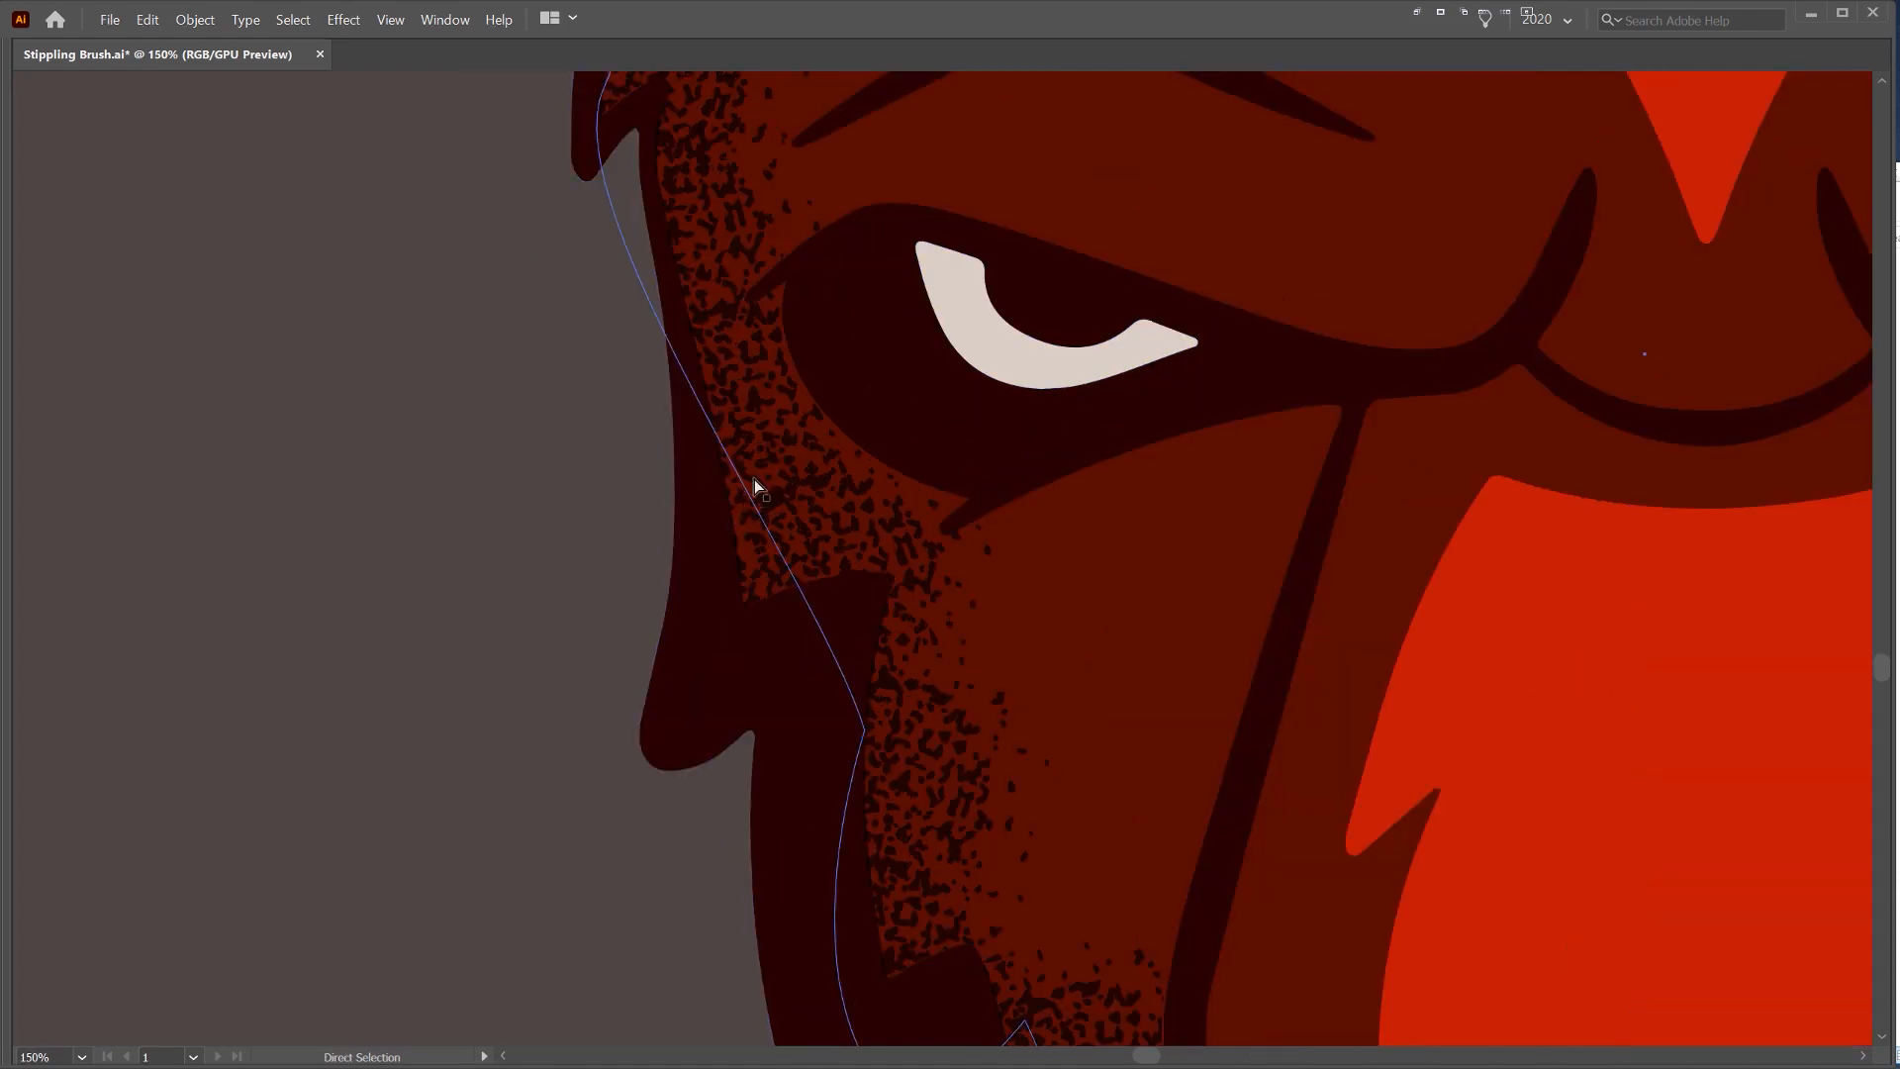
pyautogui.click(751, 497)
pyautogui.moveTo(822, 587); pyautogui.dragTo(901, 454)
pyautogui.scroll(2, 592, 152)
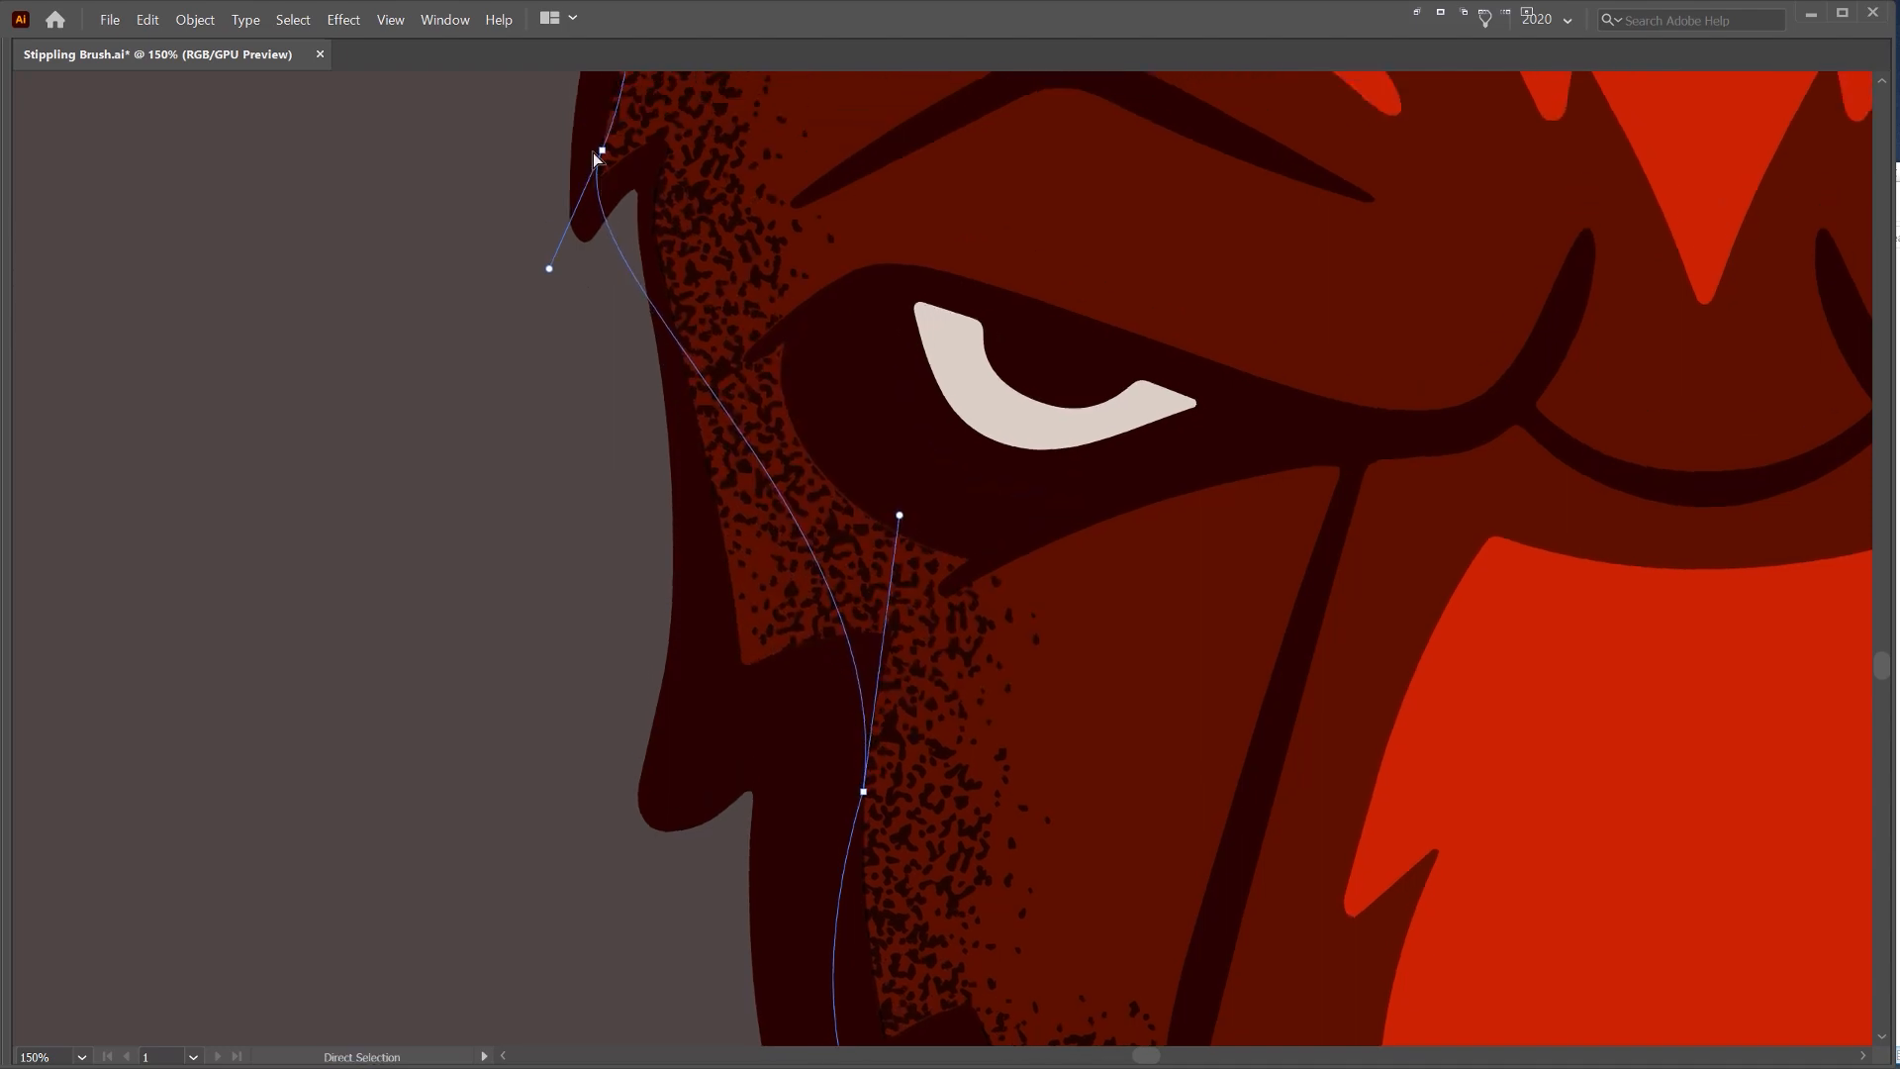
pyautogui.moveTo(595, 152); pyautogui.dragTo(543, 166)
pyautogui.moveTo(864, 792); pyautogui.dragTo(833, 789)
pyautogui.scroll(-2, 821, 776)
# - Open the clipped stipple group in isolation mode and show the whole bison head
pyautogui.press('v')
pyautogui.doubleClick(771, 440)
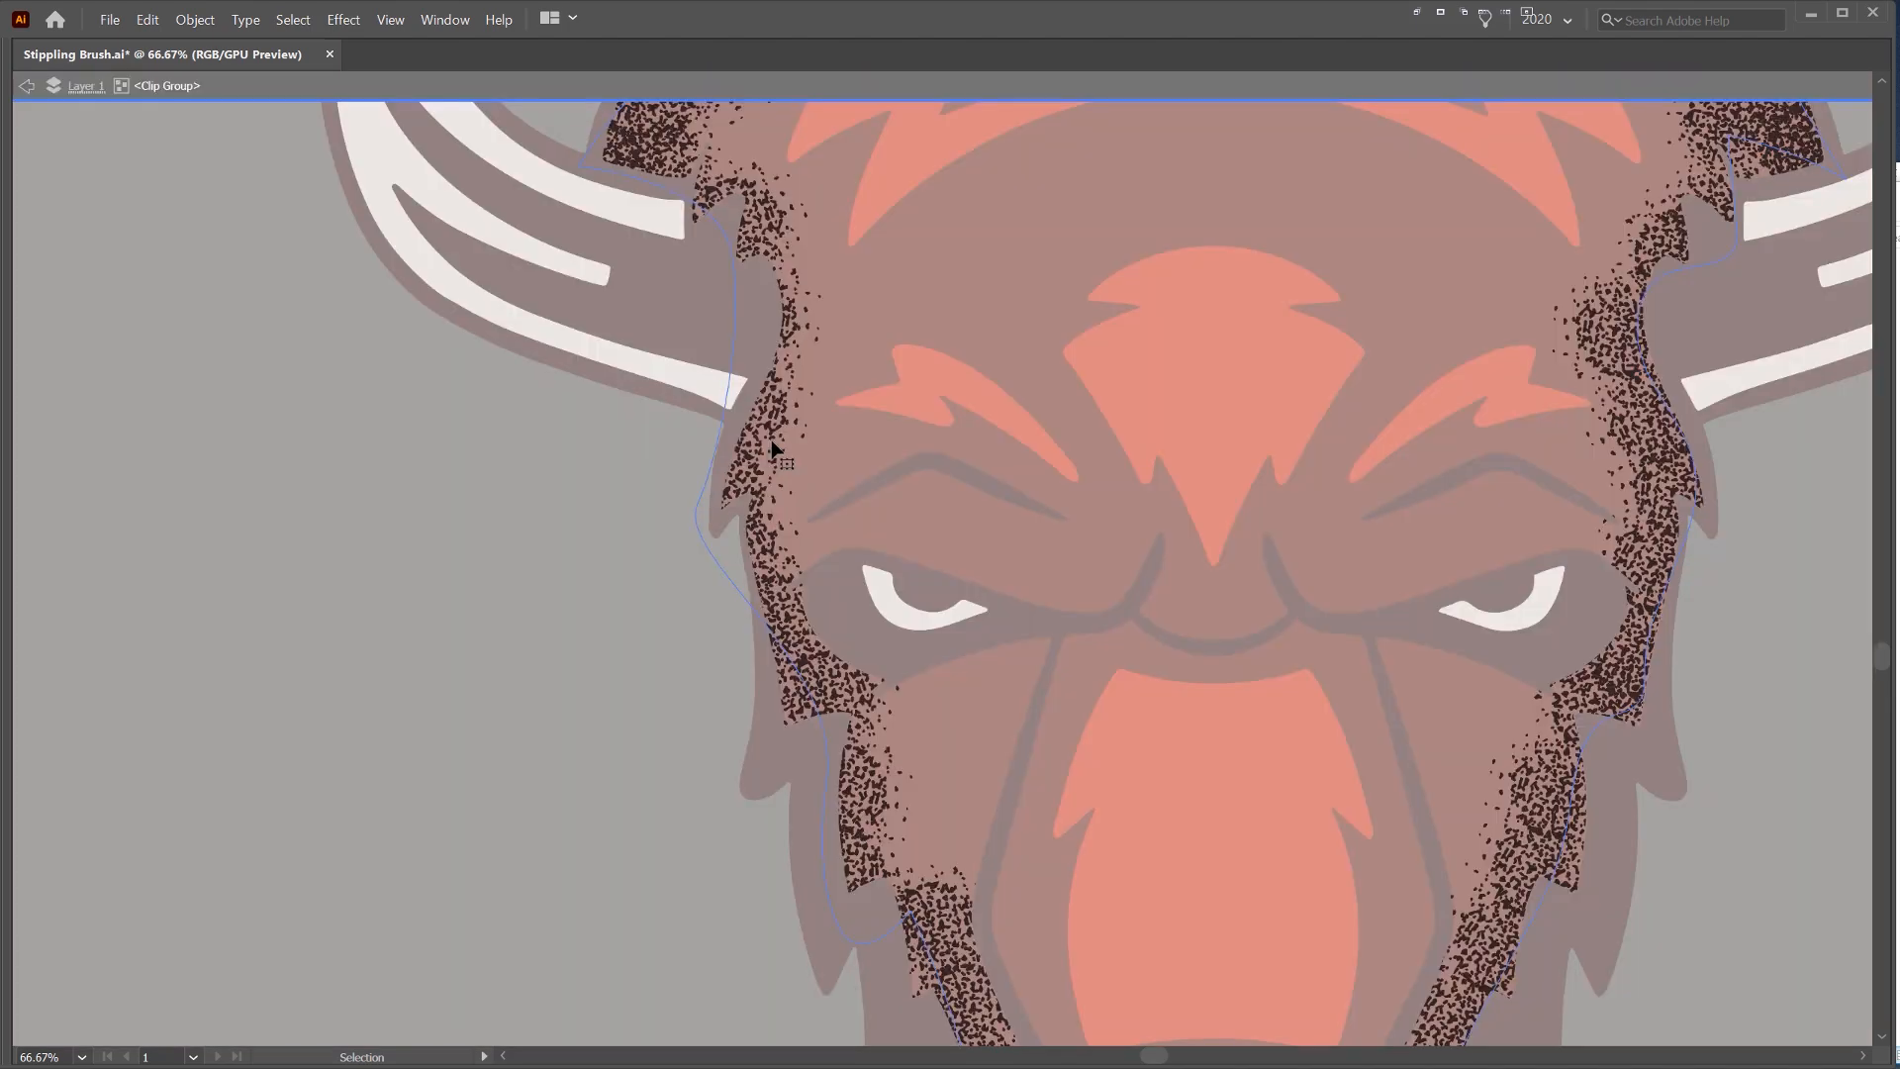
pyautogui.scroll(-2, 856, 462)
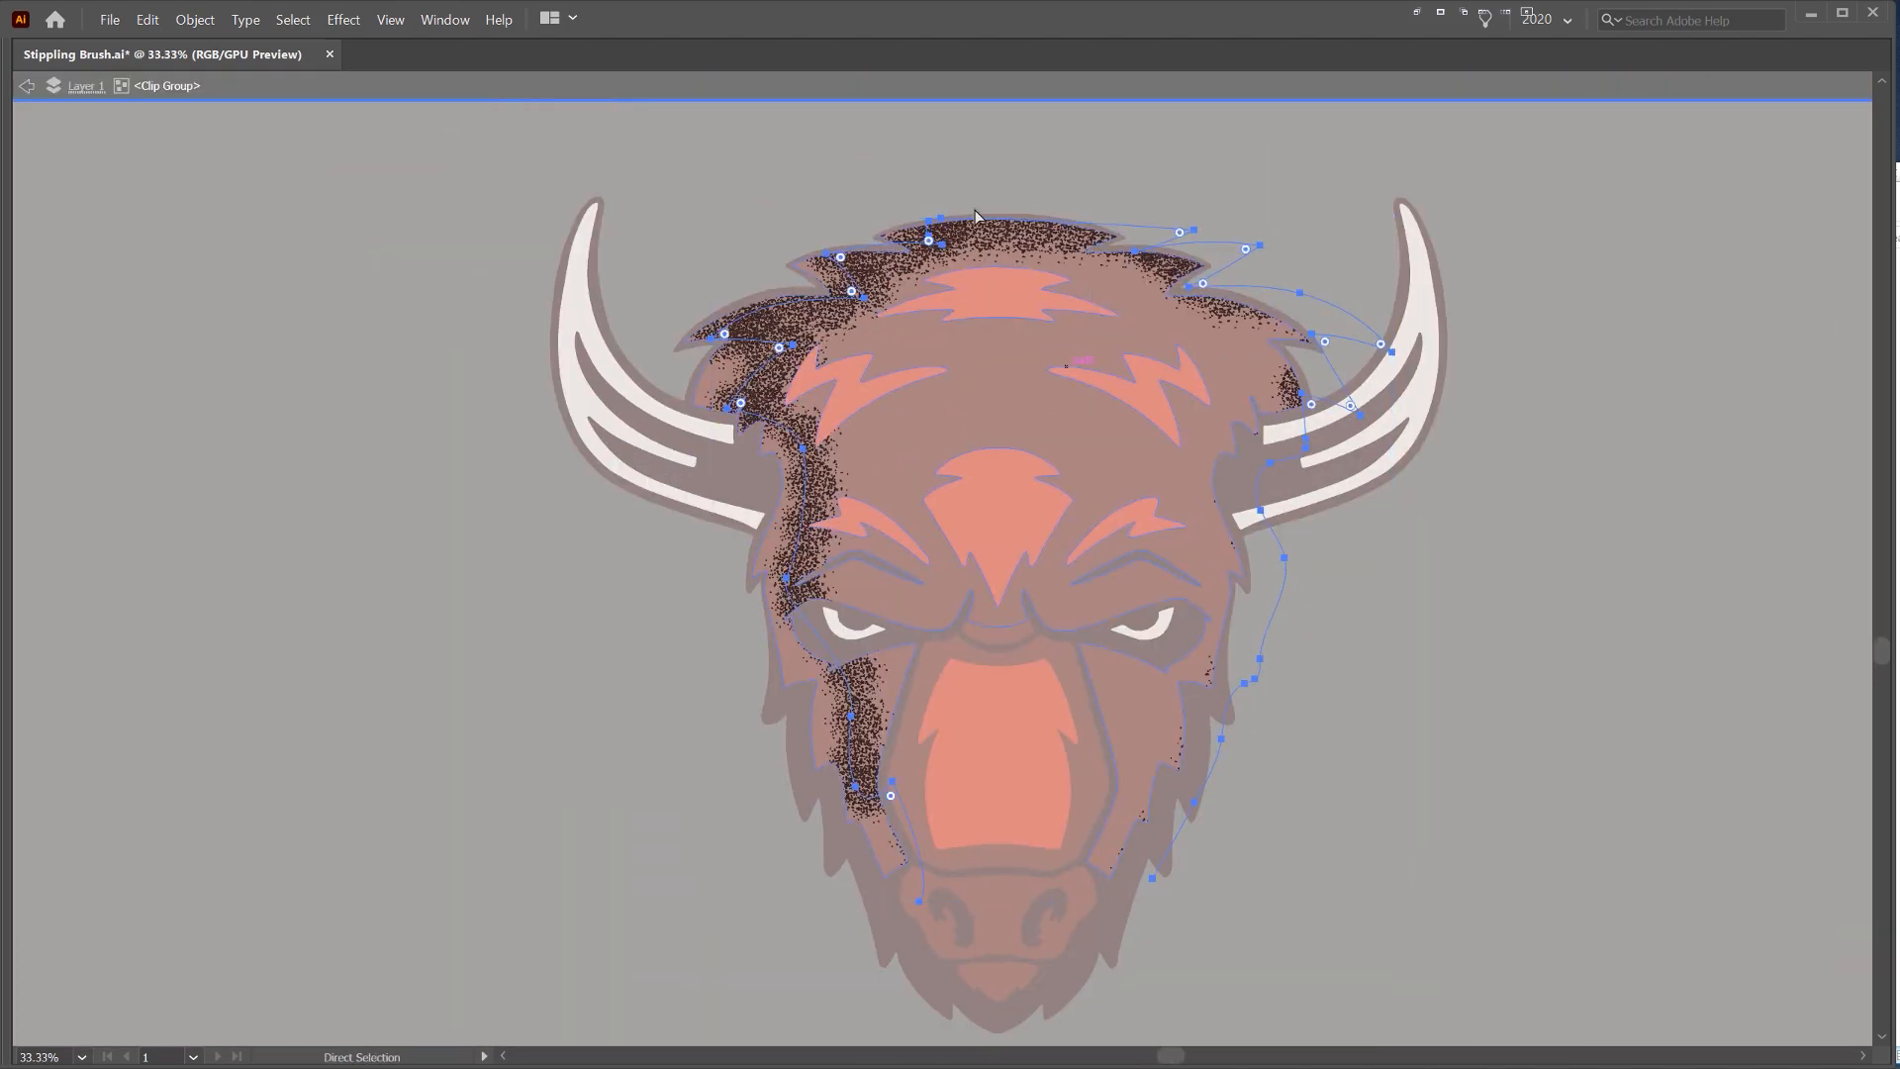
# - Try lowering the stipple path along the crown of the head and undo the change
pyautogui.click(1163, 287)
pyautogui.moveTo(1011, 229); pyautogui.dragTo(1013, 279)
pyautogui.hotkey('ctrl', 'z')
# - Nudge the stipple path's anchors at the crown tufts, above the right horn, beside the right eye and along the right cheek
pyautogui.scroll(2, 1005, 196)
pyautogui.press('a')
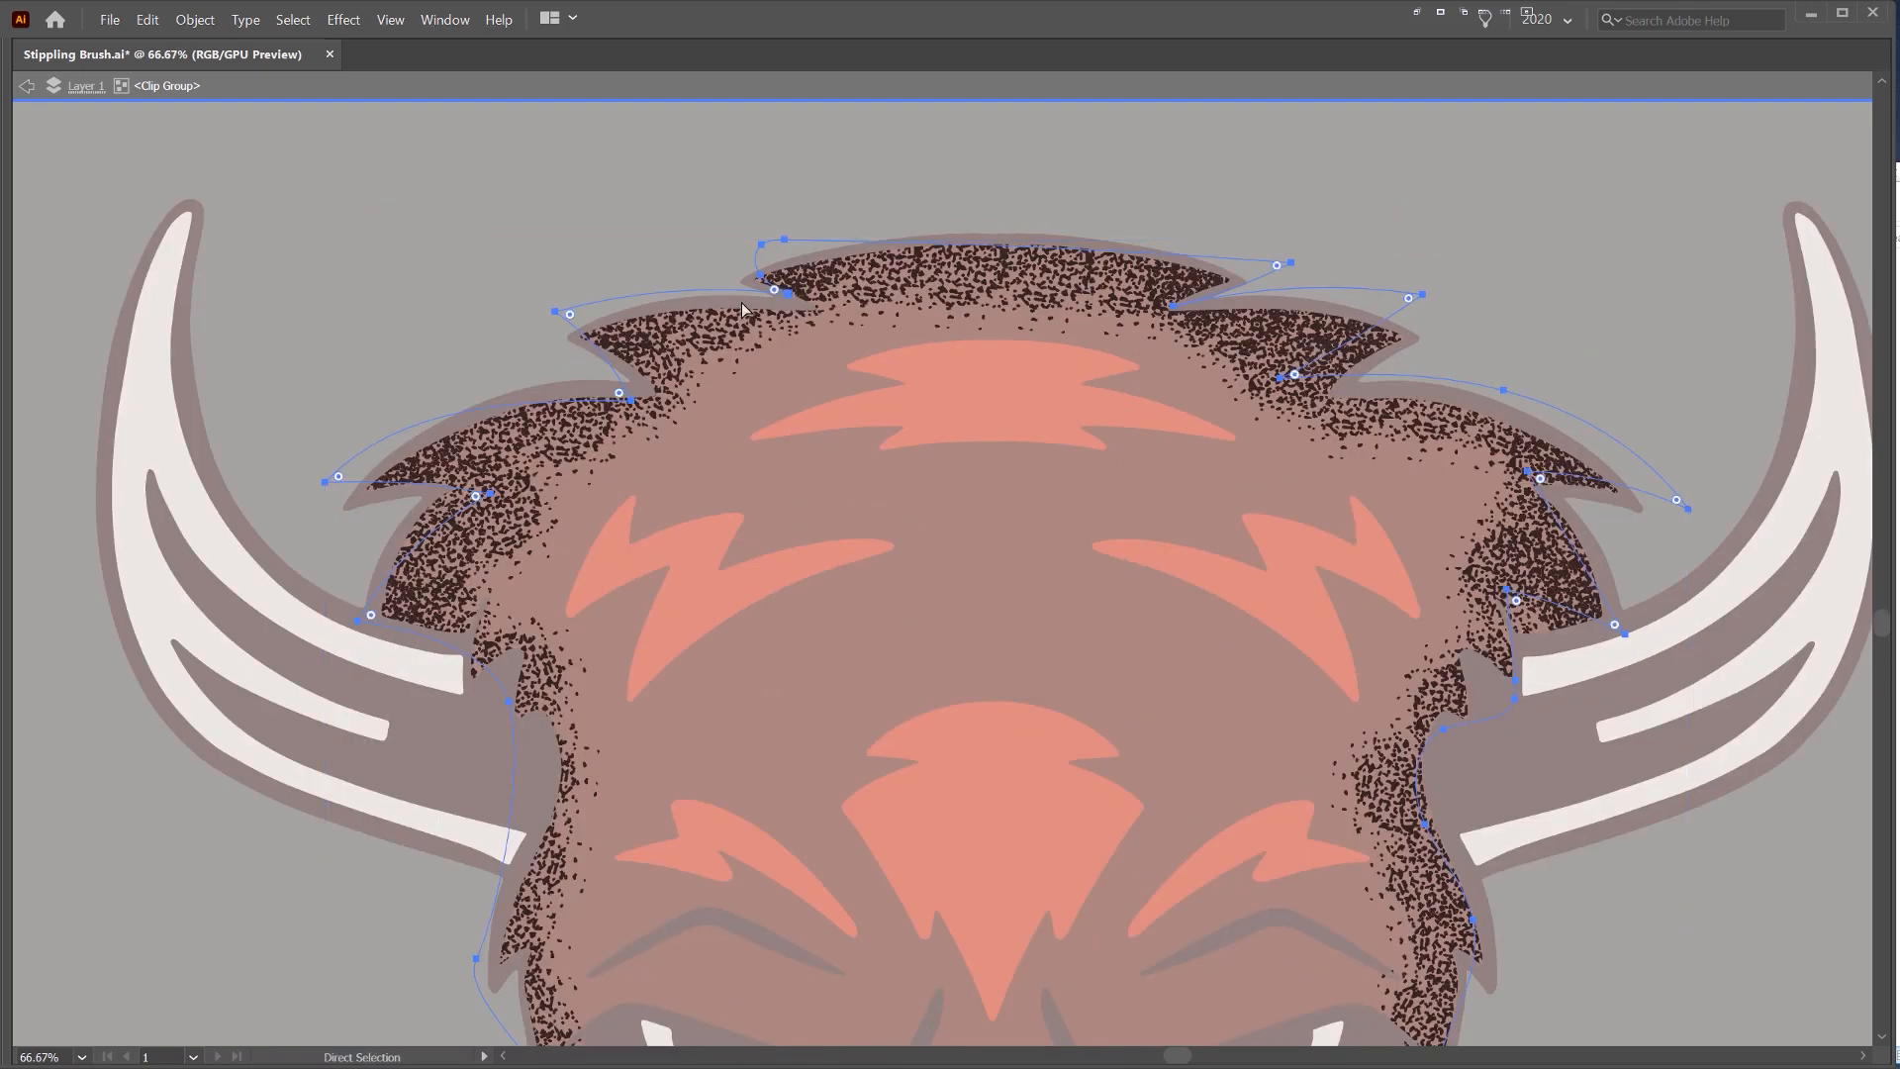
pyautogui.moveTo(789, 294); pyautogui.dragTo(789, 306)
pyautogui.moveTo(1319, 433); pyautogui.dragTo(1116, 266)
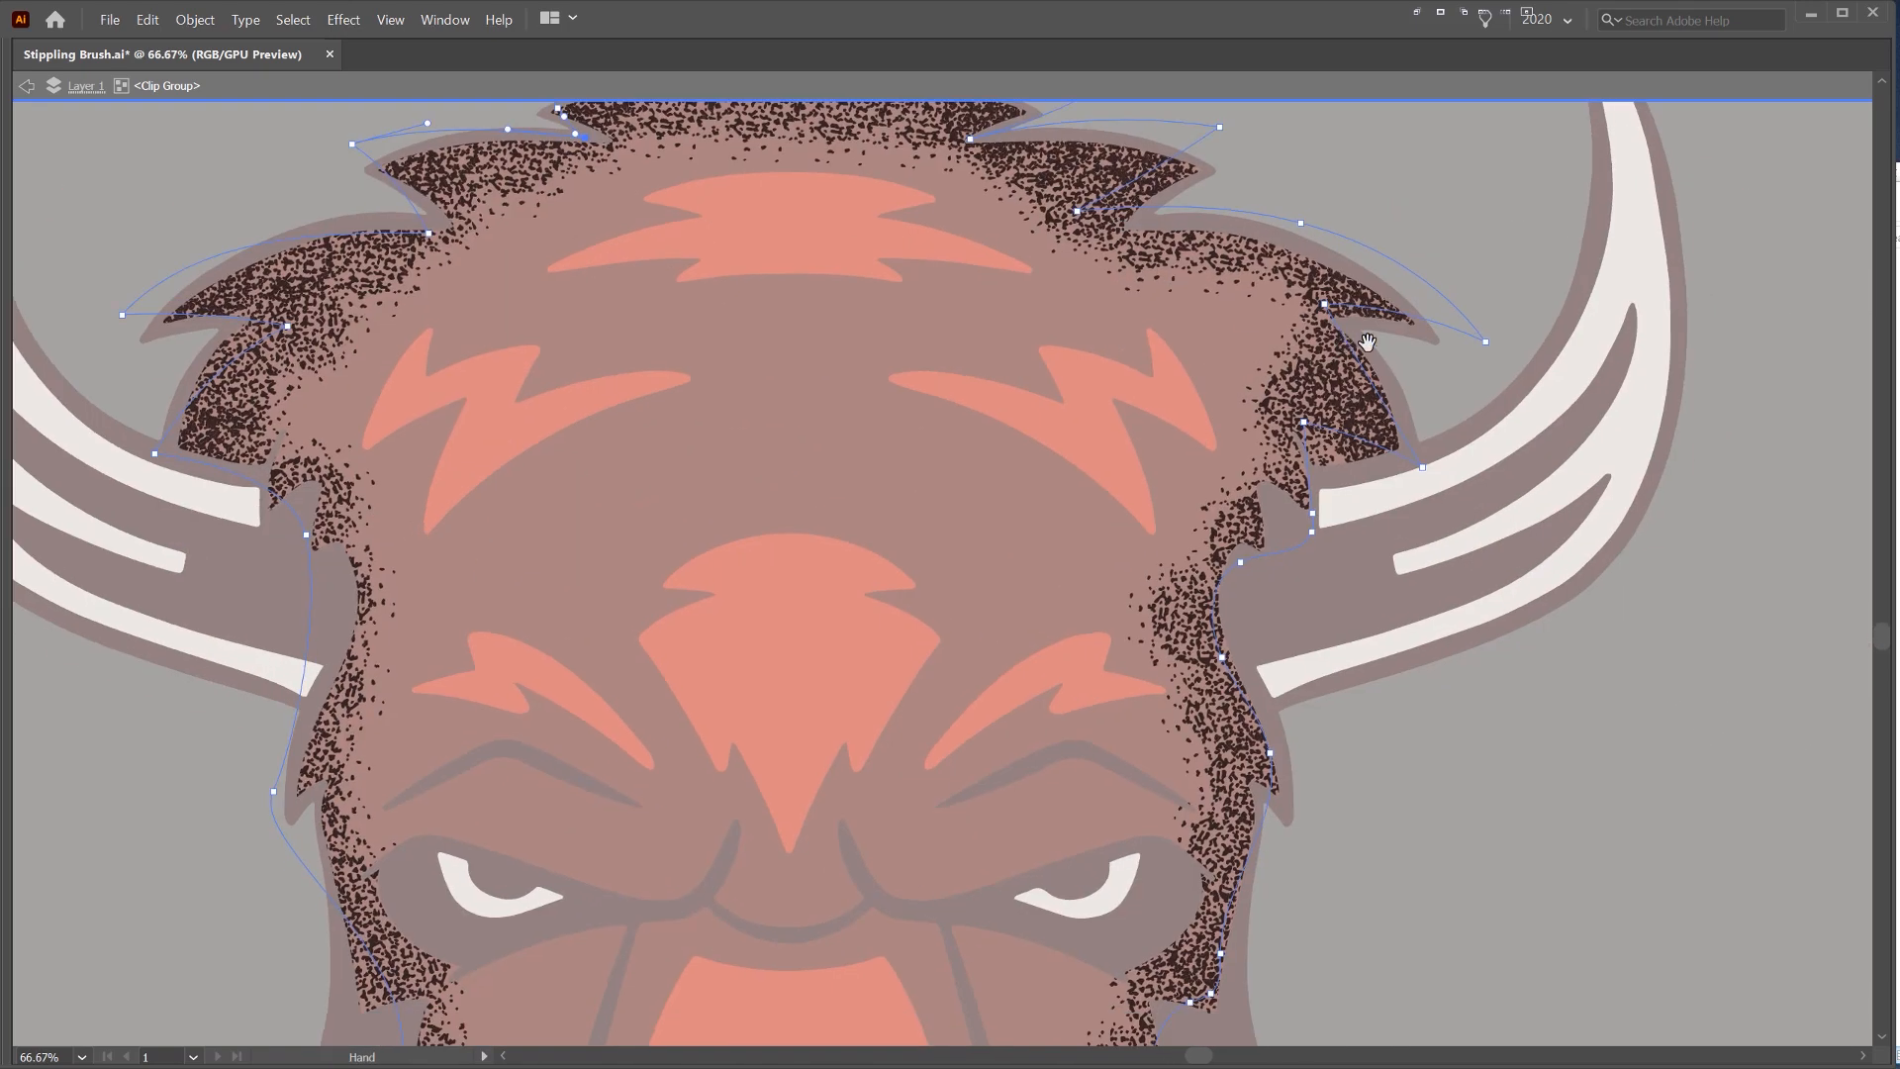
pyautogui.moveTo(1323, 305); pyautogui.dragTo(1306, 313)
pyautogui.scroll(-5, 1228, 535)
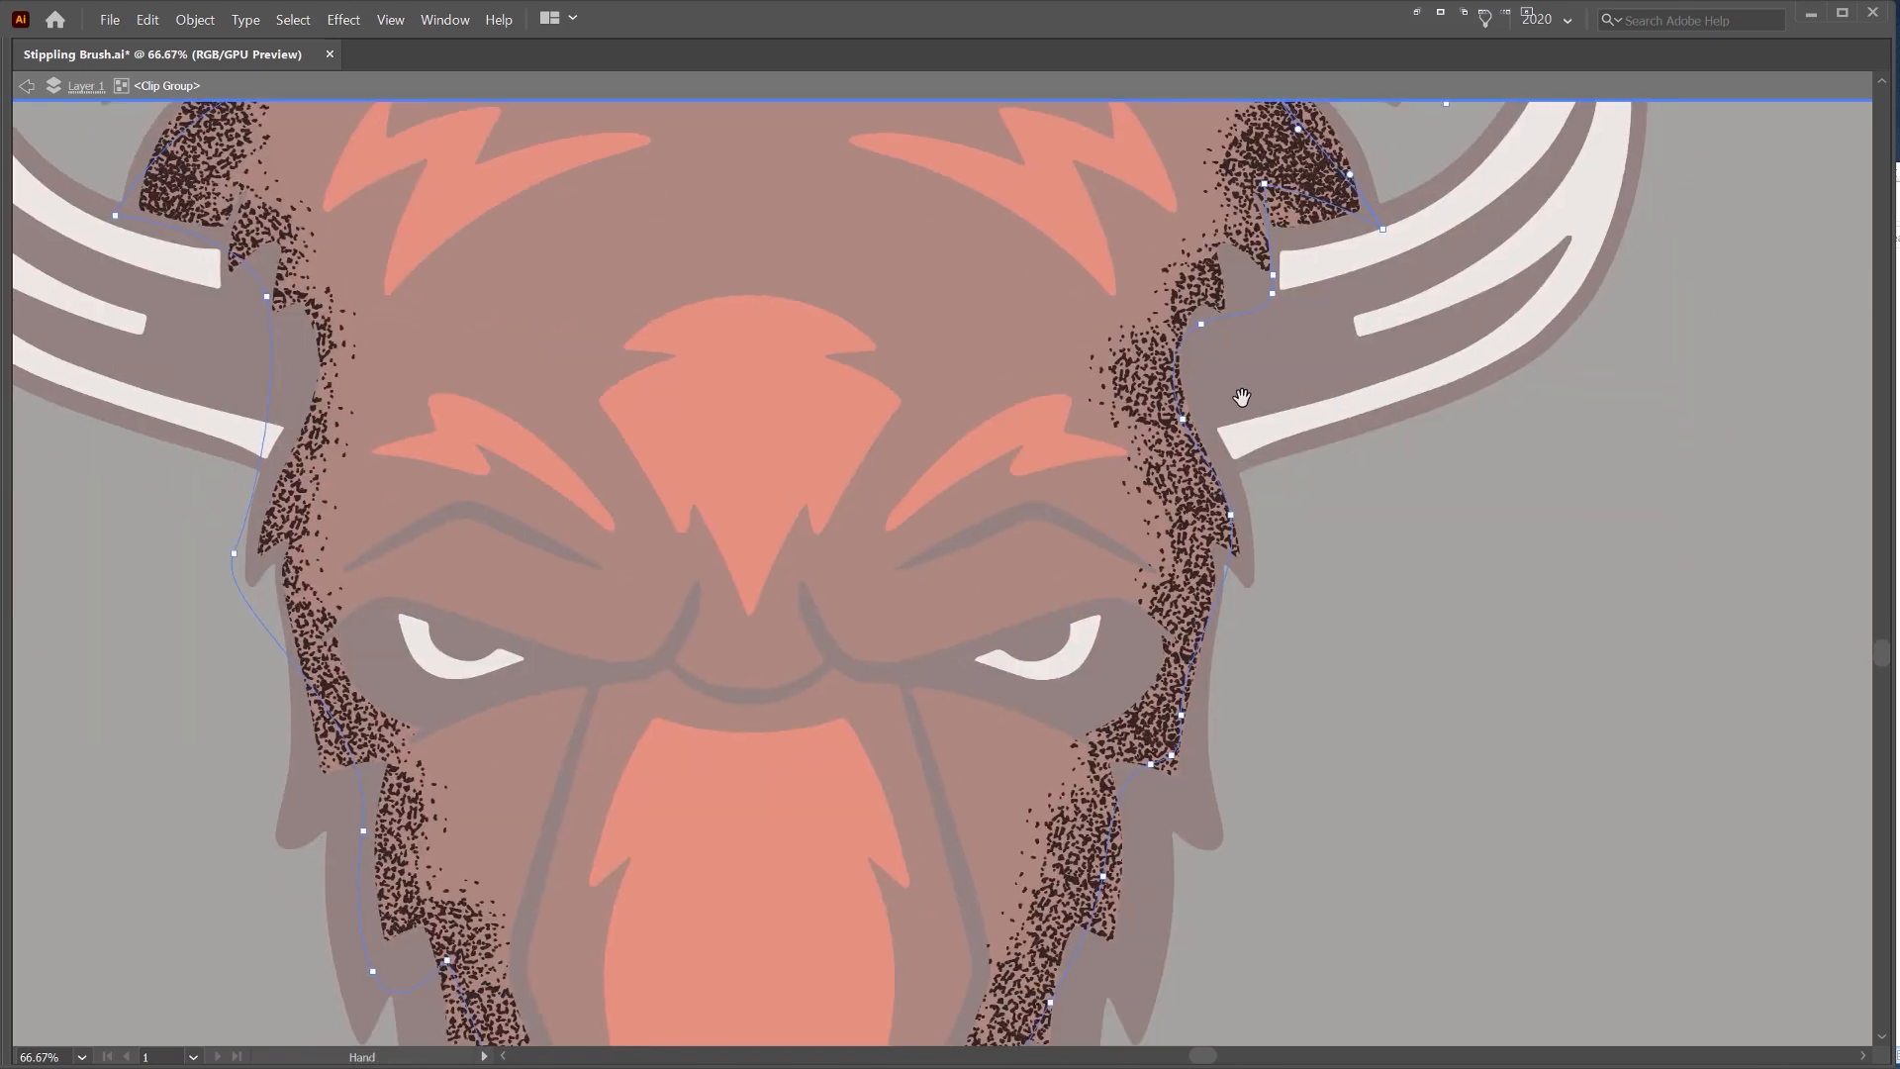
pyautogui.moveTo(1193, 536)
pyautogui.mouseDown()
pyautogui.moveTo(1209, 552)
pyautogui.moveTo(1182, 564)
pyautogui.mouseUp()
pyautogui.moveTo(1081, 757); pyautogui.dragTo(1104, 770)
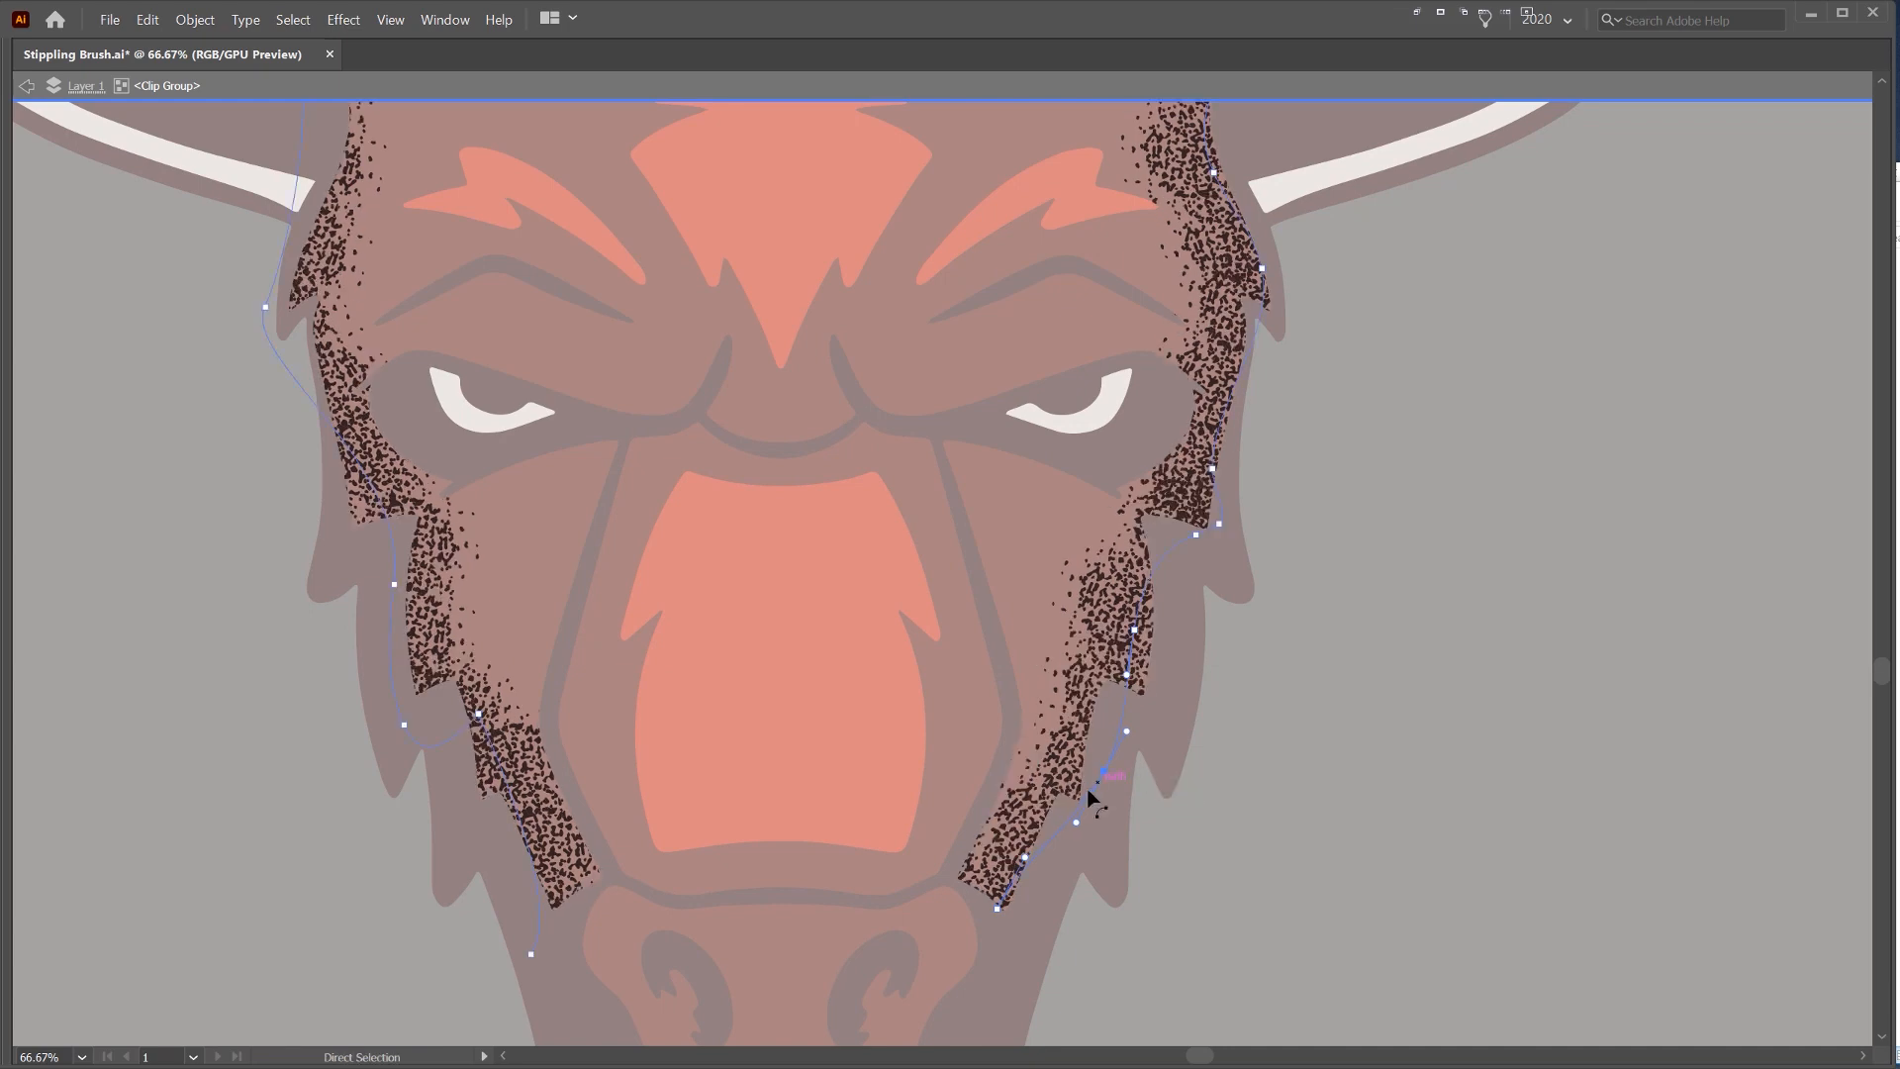
# - Check the reshaped stippling across the whole head and leave the clip group's isolation mode
pyautogui.press('space')
pyautogui.moveTo(684, 505); pyautogui.dragTo(933, 410)
pyautogui.scroll(-2, 933, 410)
pyautogui.scroll(1, 869, 315)
pyautogui.press('space')
pyautogui.moveTo(866, 124); pyautogui.dragTo(775, 554)
pyautogui.scroll(-1, 775, 554)
pyautogui.doubleClick(1119, 265)
pyautogui.press('v')
pyautogui.press('space')
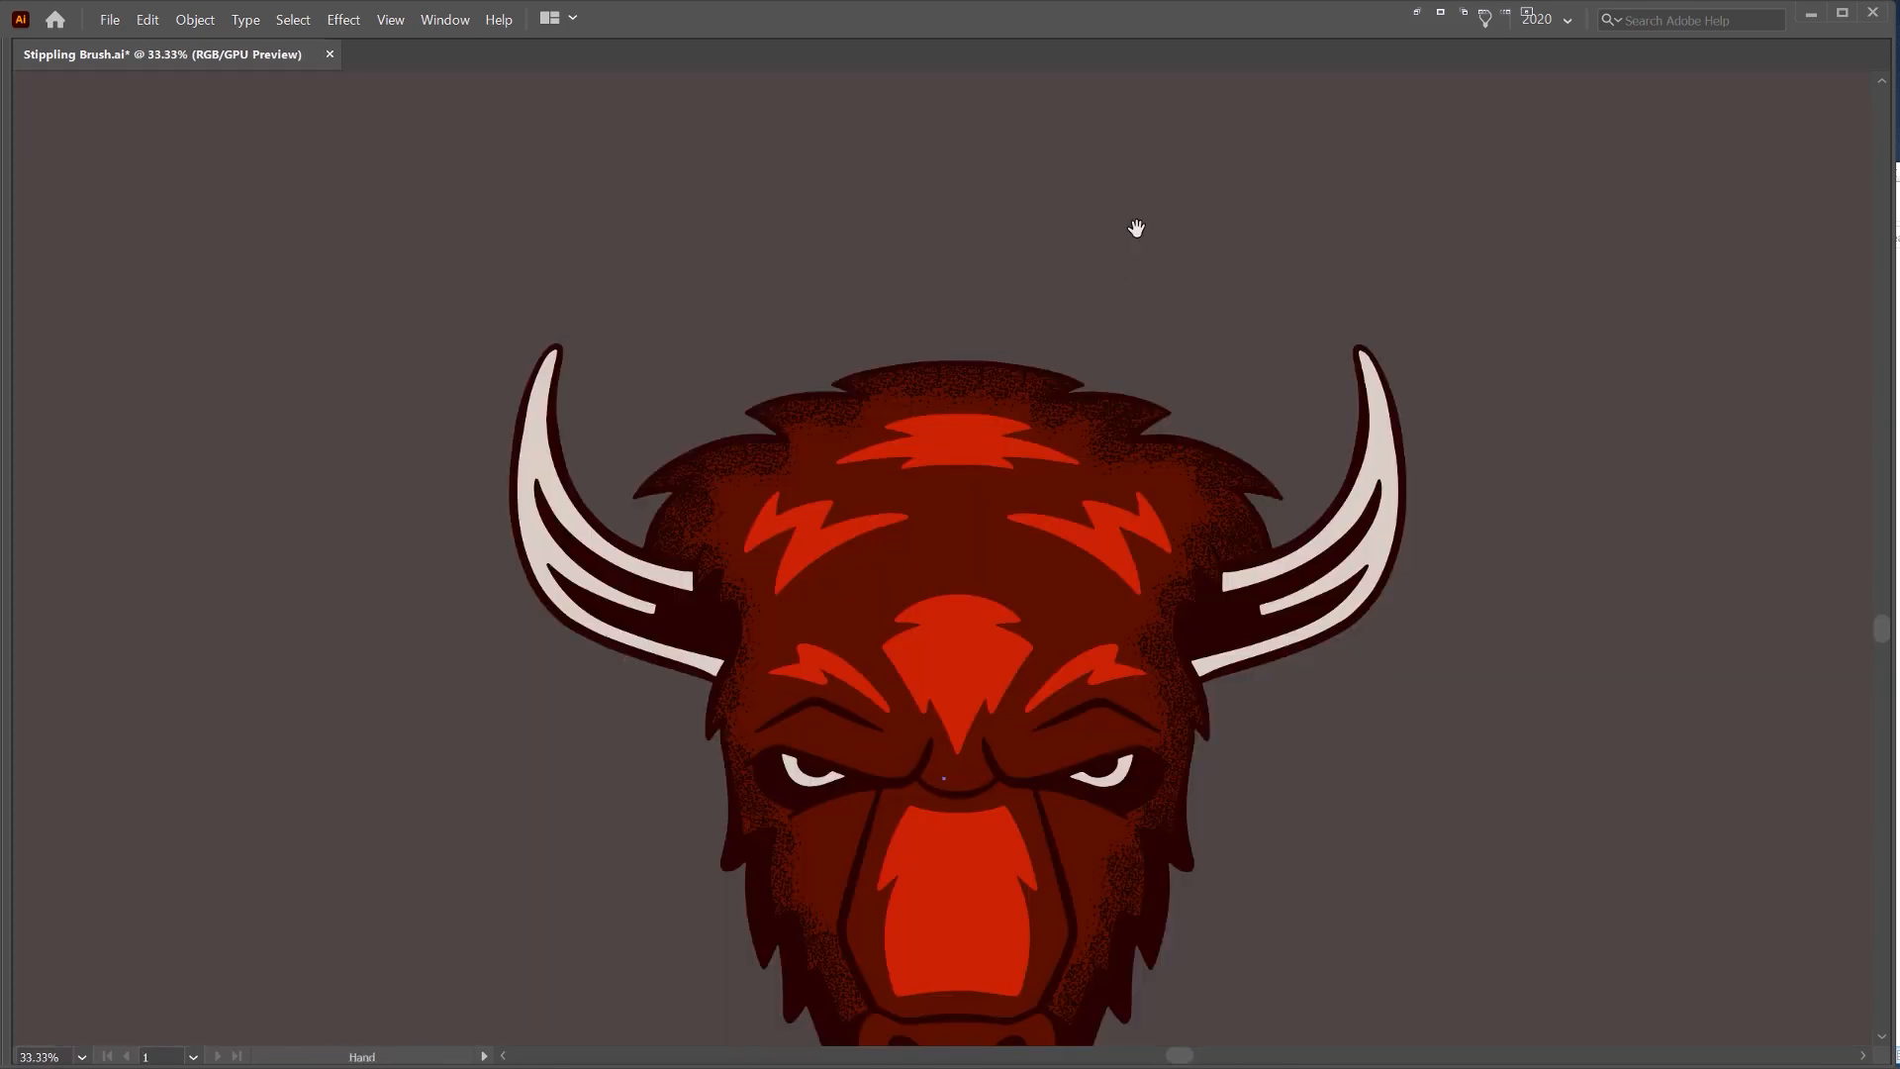
# - Examine the clipped stipple dots up close along the fur tufts at the upper right of the head
pyautogui.moveTo(1136, 229); pyautogui.dragTo(1127, 123)
pyautogui.scroll(-1, 1176, 247)
pyautogui.scroll(4, 1217, 323)
pyautogui.scroll(-1, 1171, 362)
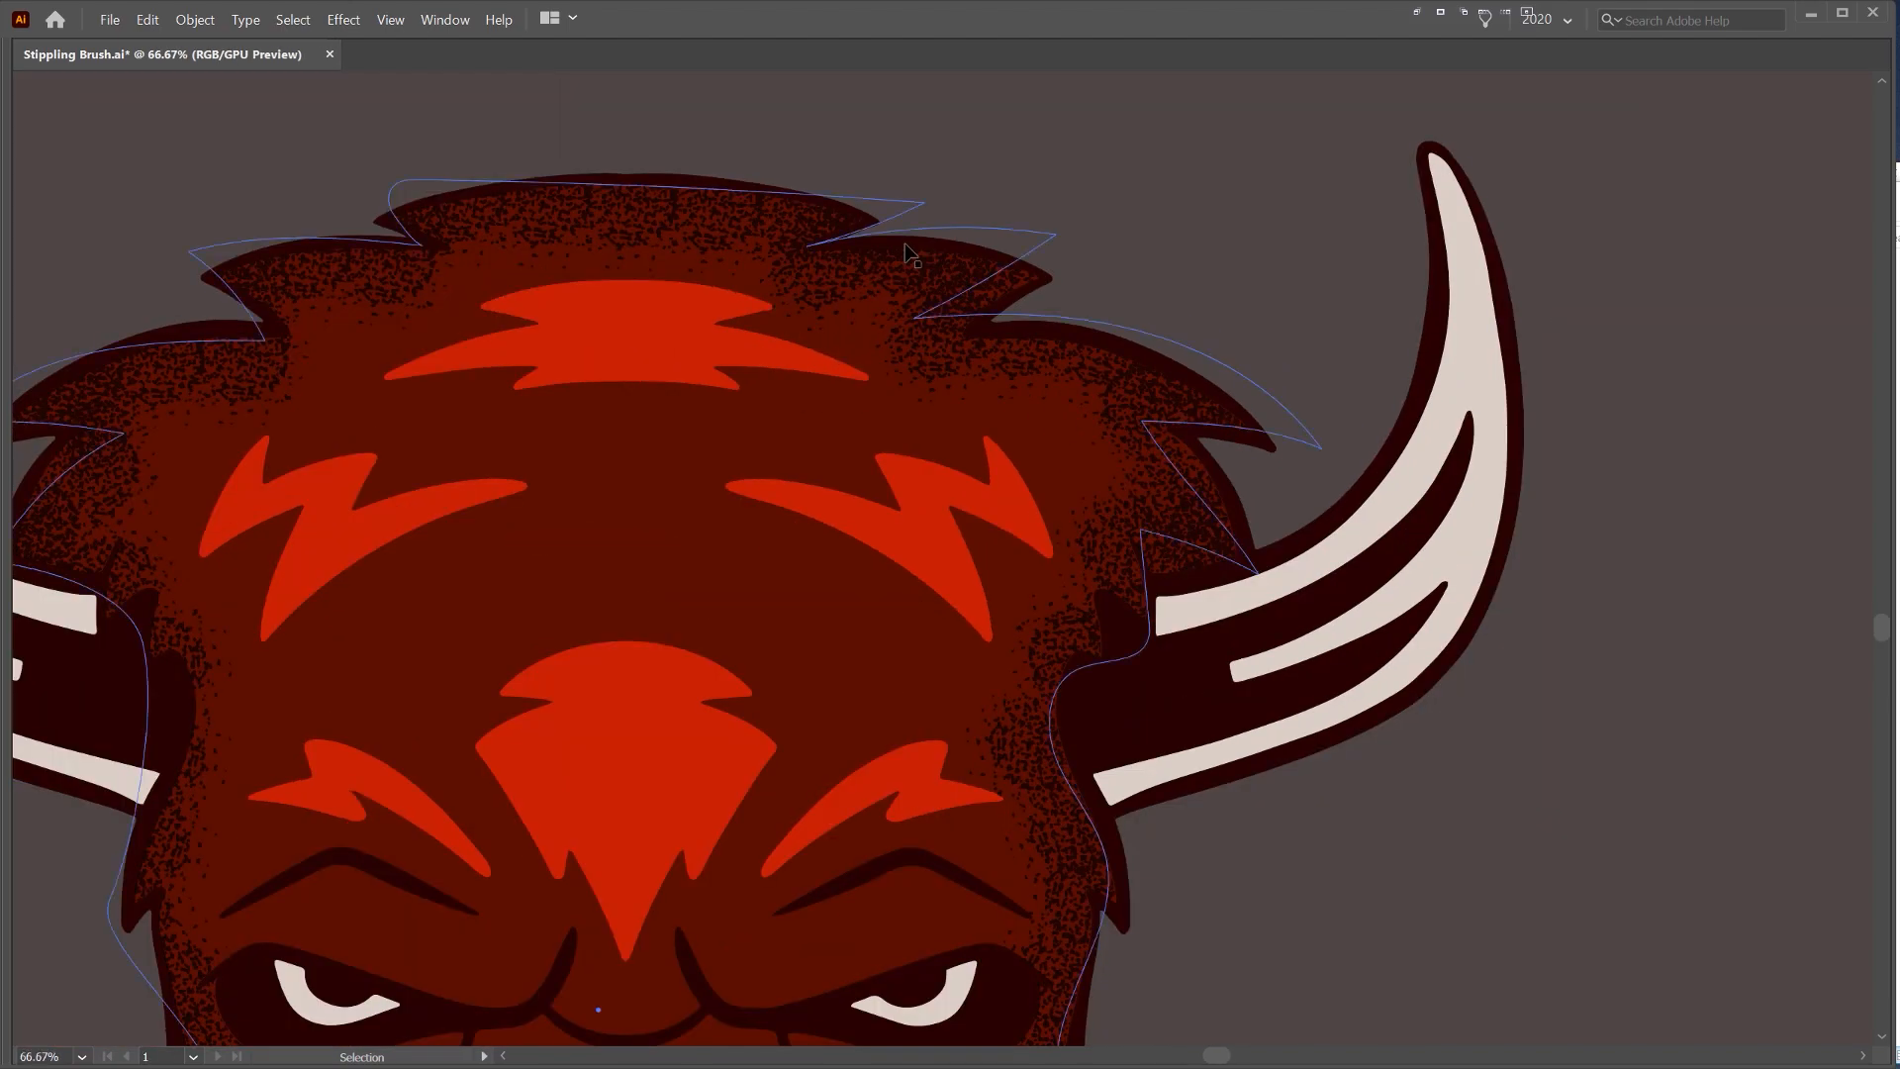
pyautogui.scroll(3, 913, 257)
pyautogui.press('space')
pyautogui.scroll(1, 1083, 275)
pyautogui.press('space')
pyautogui.scroll(3, 1243, 555)
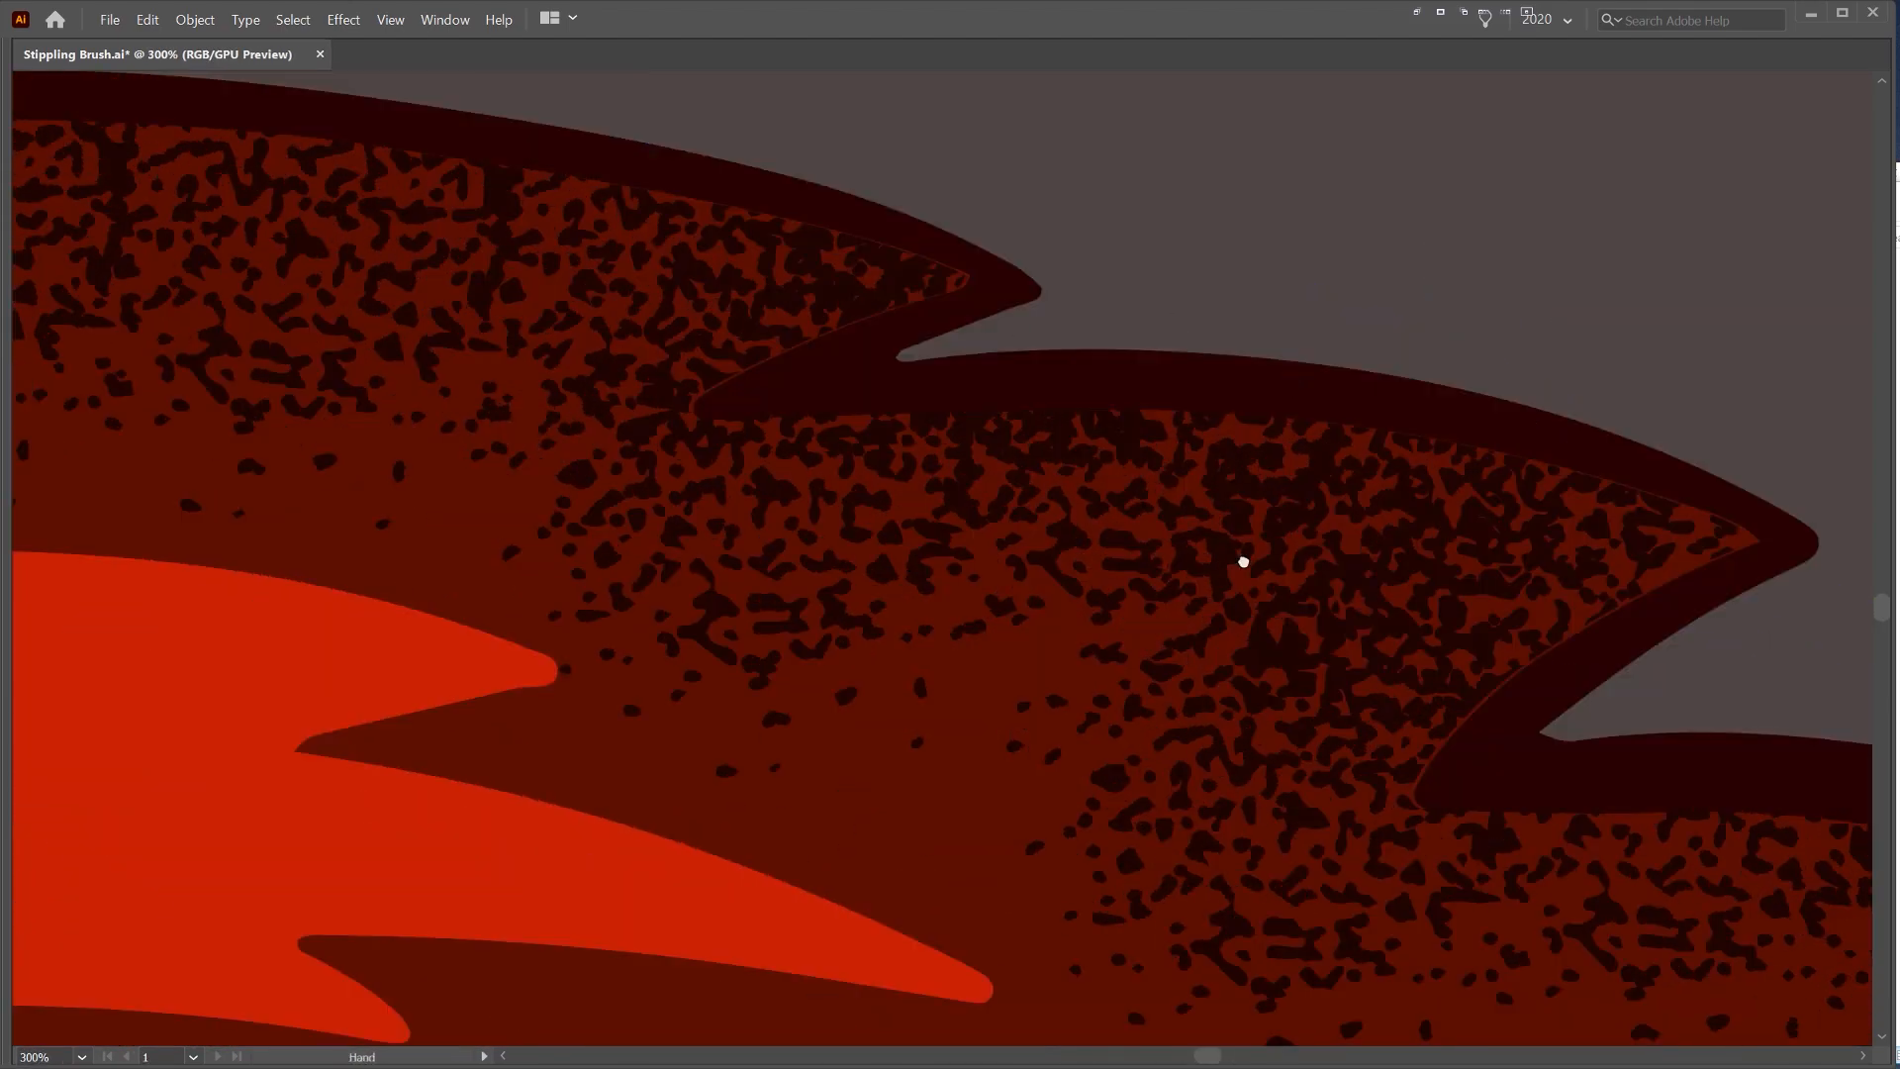
pyautogui.scroll(1, 1178, 363)
pyautogui.scroll(-2, 1178, 363)
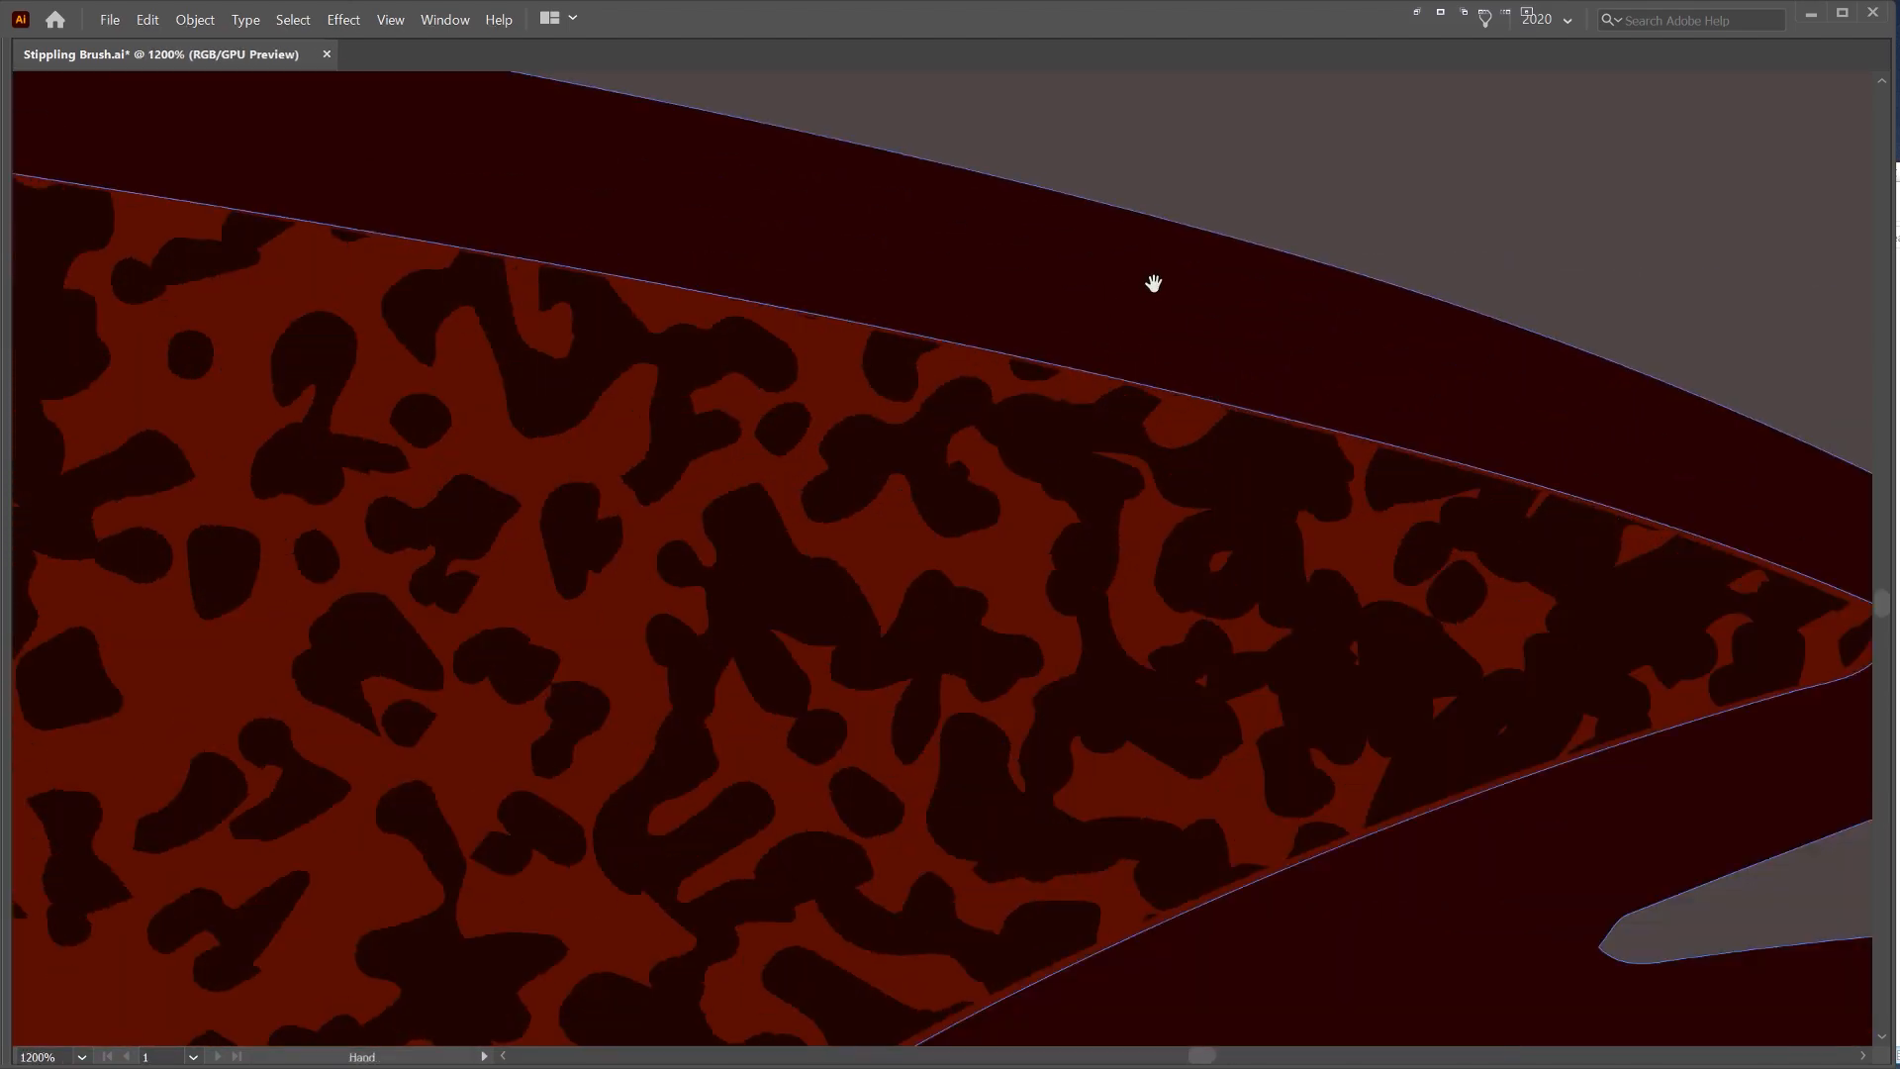
pyautogui.scroll(-2, 1082, 466)
pyautogui.scroll(-2, 1071, 462)
# - Select the clipped stipple group and show the interface panels again
pyautogui.click(1071, 463)
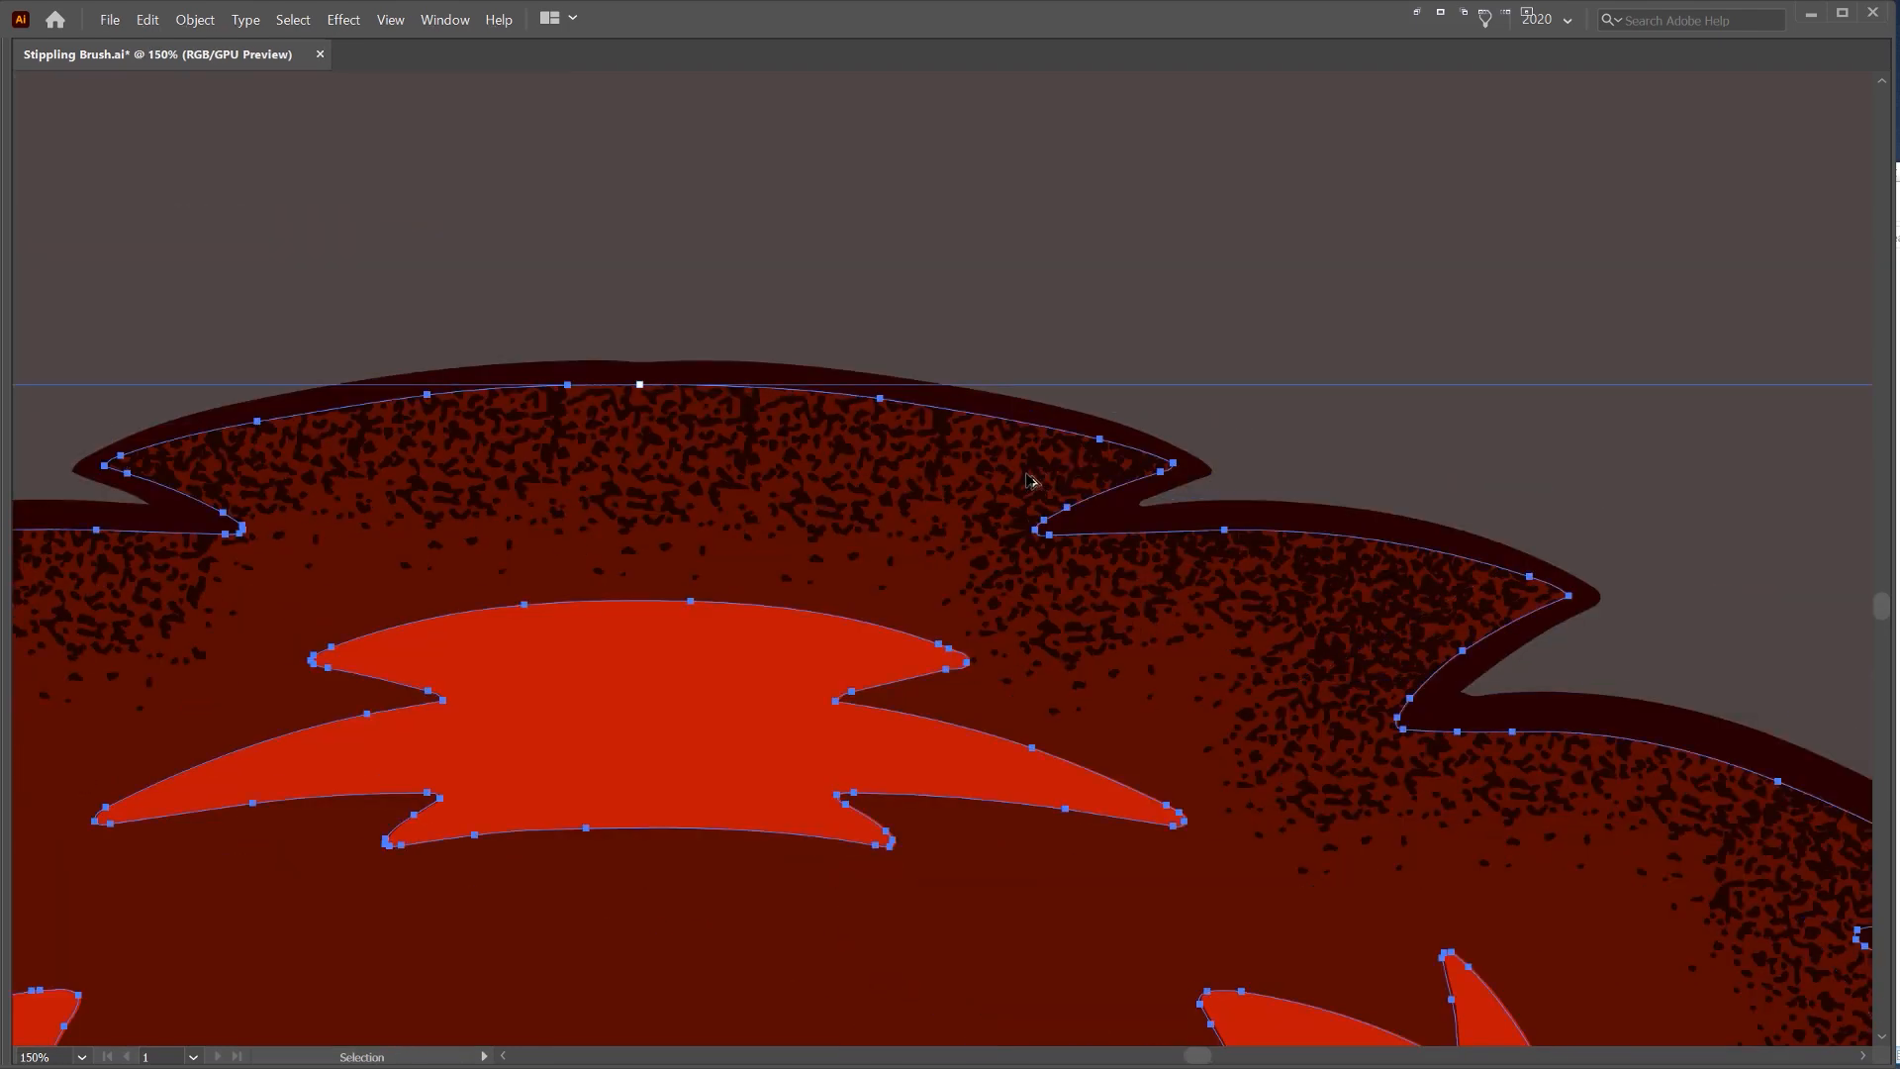
pyautogui.scroll(-4, 1079, 476)
pyautogui.press('Tab')
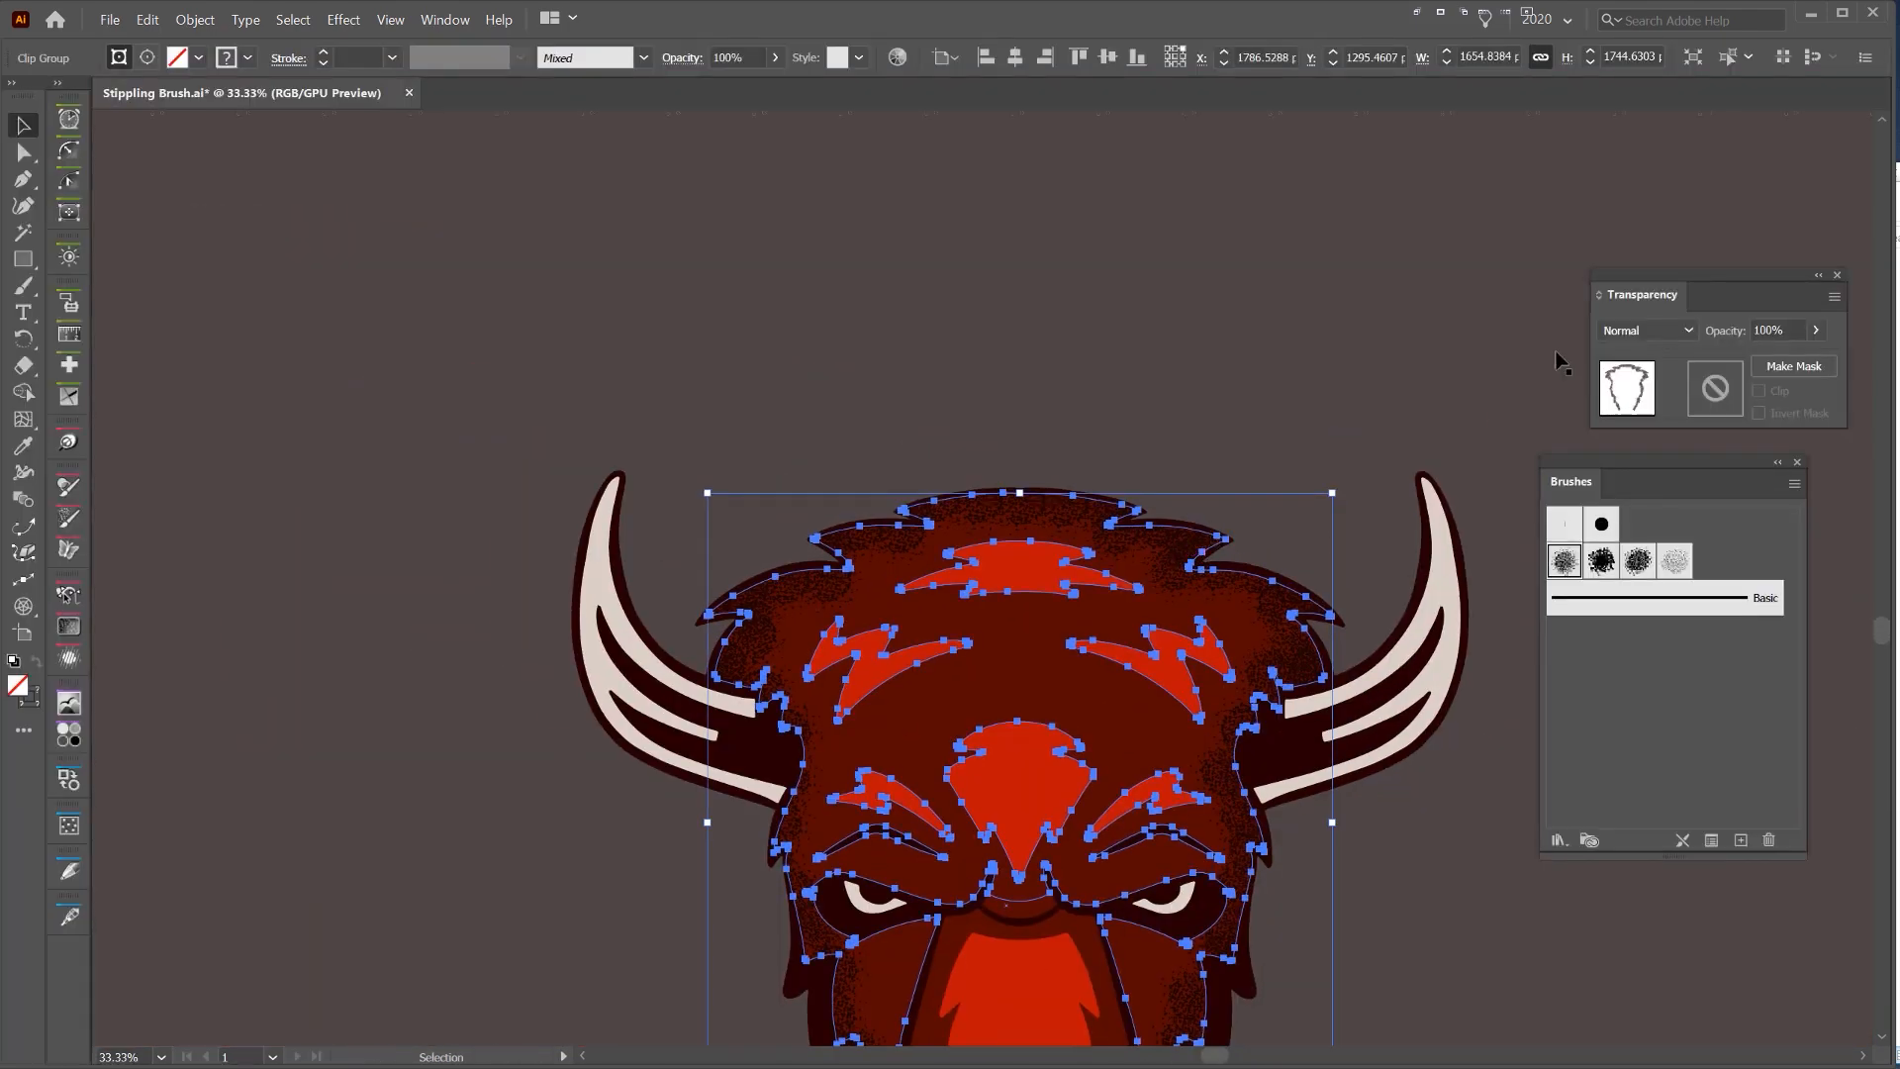
# - Test-move the clipped stipple group slightly up and to the right, and undo the move
pyautogui.moveTo(1215, 483); pyautogui.dragTo(1260, 474)
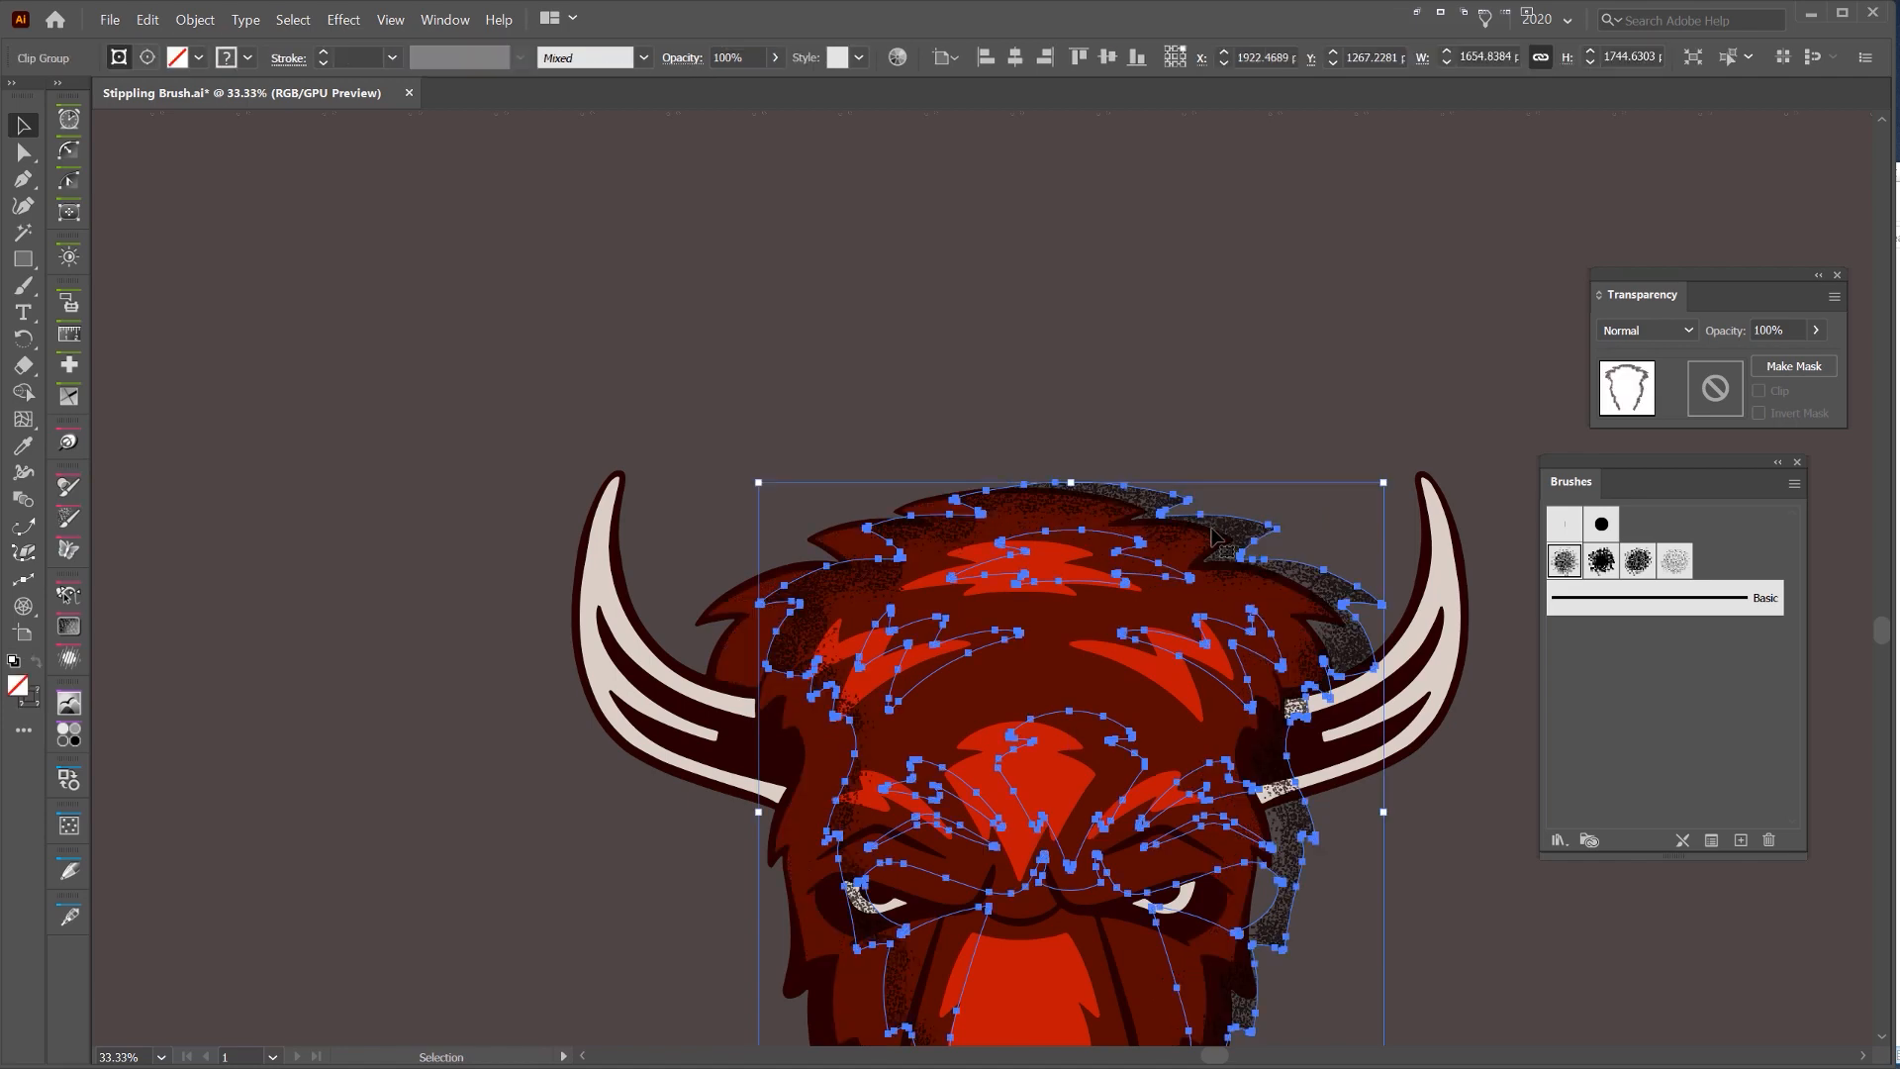
pyautogui.hotkey('ctrl', 'z')
# - Isolate the clip group and select the stipple stroke inside it
pyautogui.moveTo(1629, 270); pyautogui.dragTo(1384, 265)
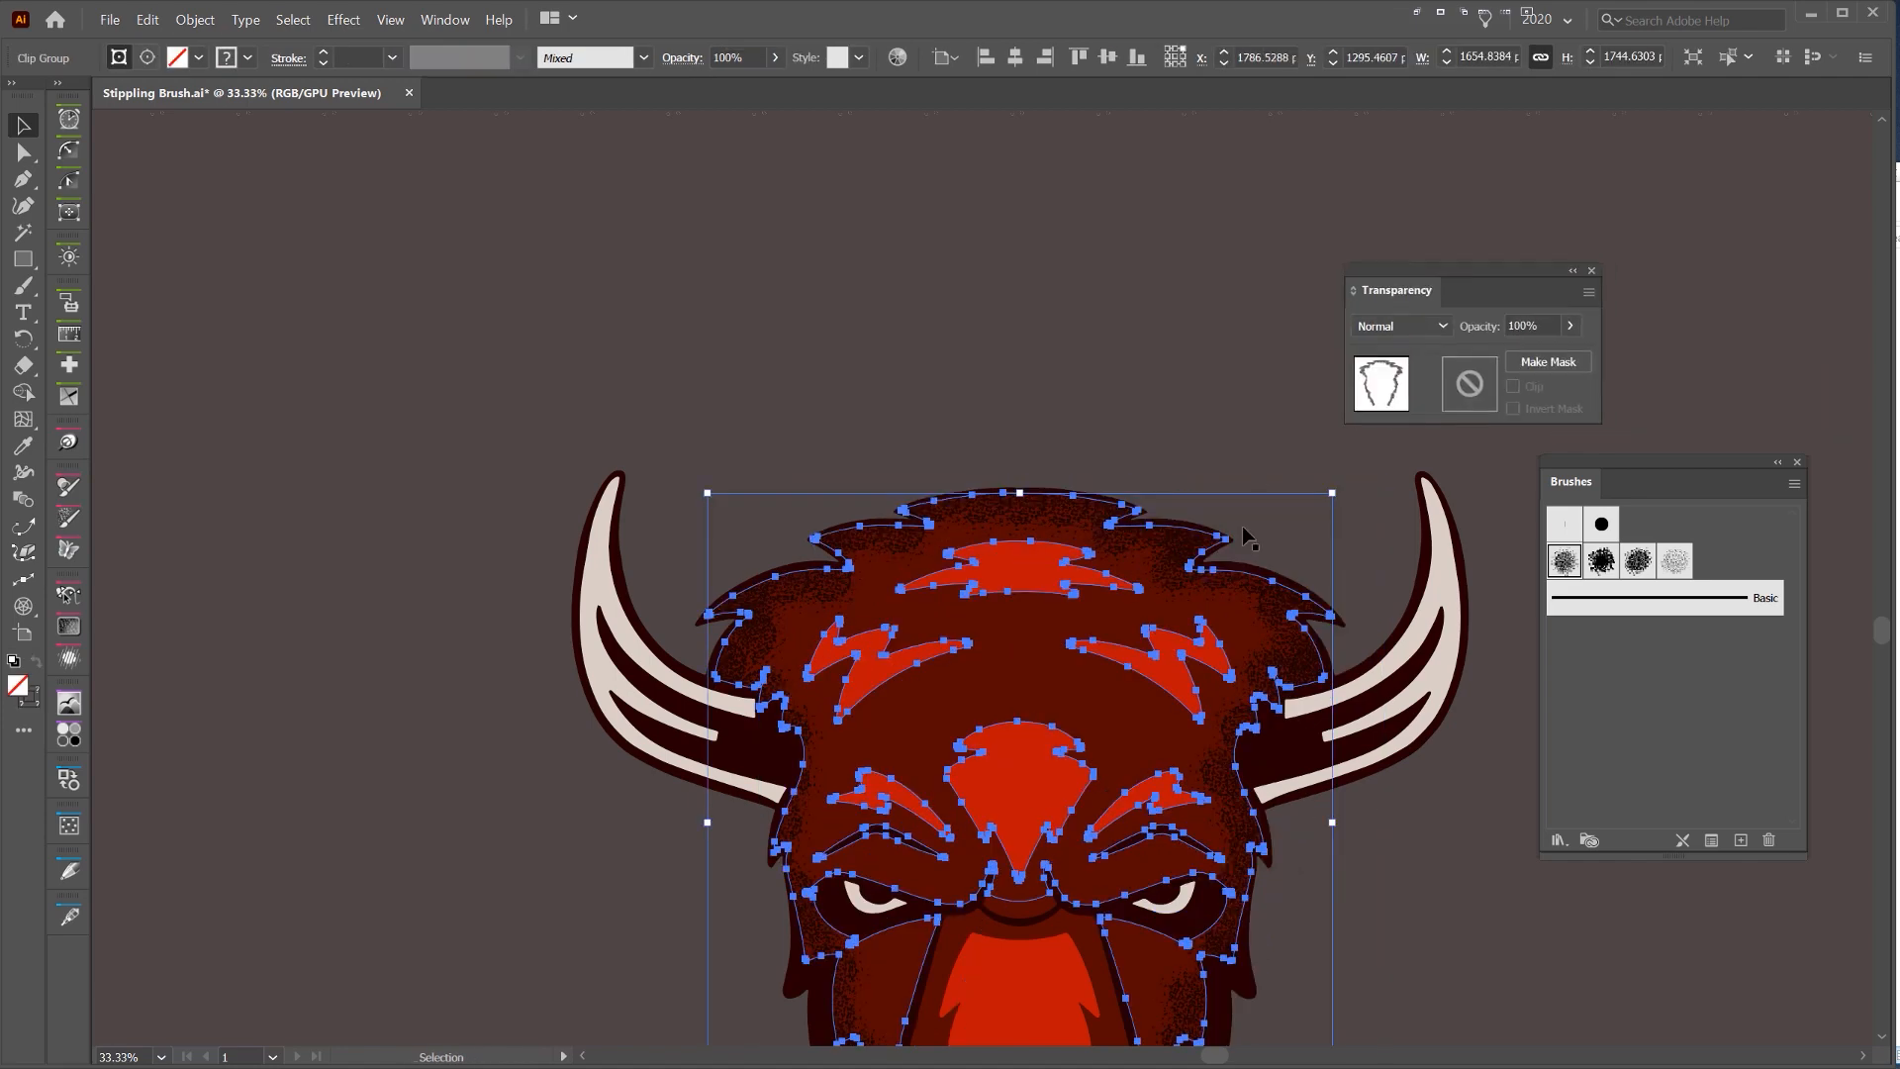
pyautogui.doubleClick(1188, 547)
pyautogui.click(1126, 513)
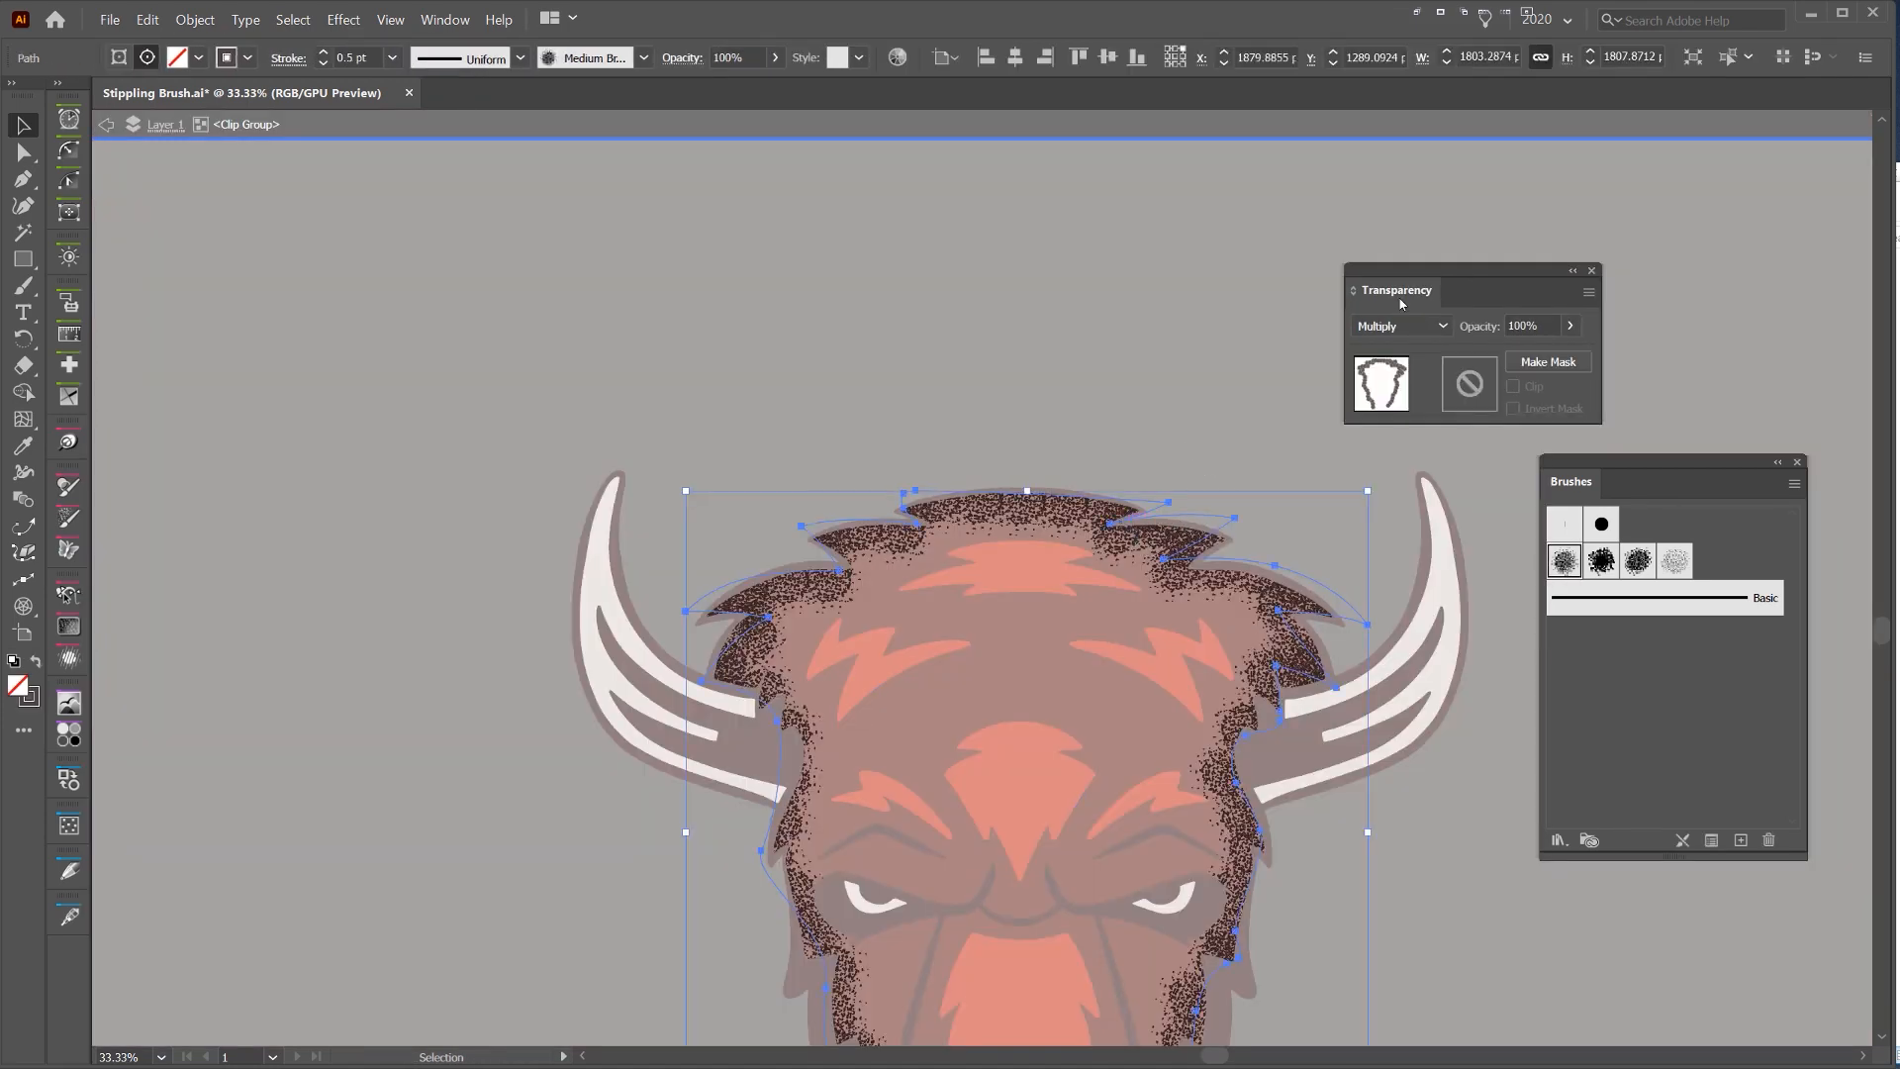
# - Set the stipple stroke's opacity to 50% and leave isolation mode
pyautogui.moveTo(1400, 297); pyautogui.dragTo(1239, 363)
pyautogui.click(1331, 386)
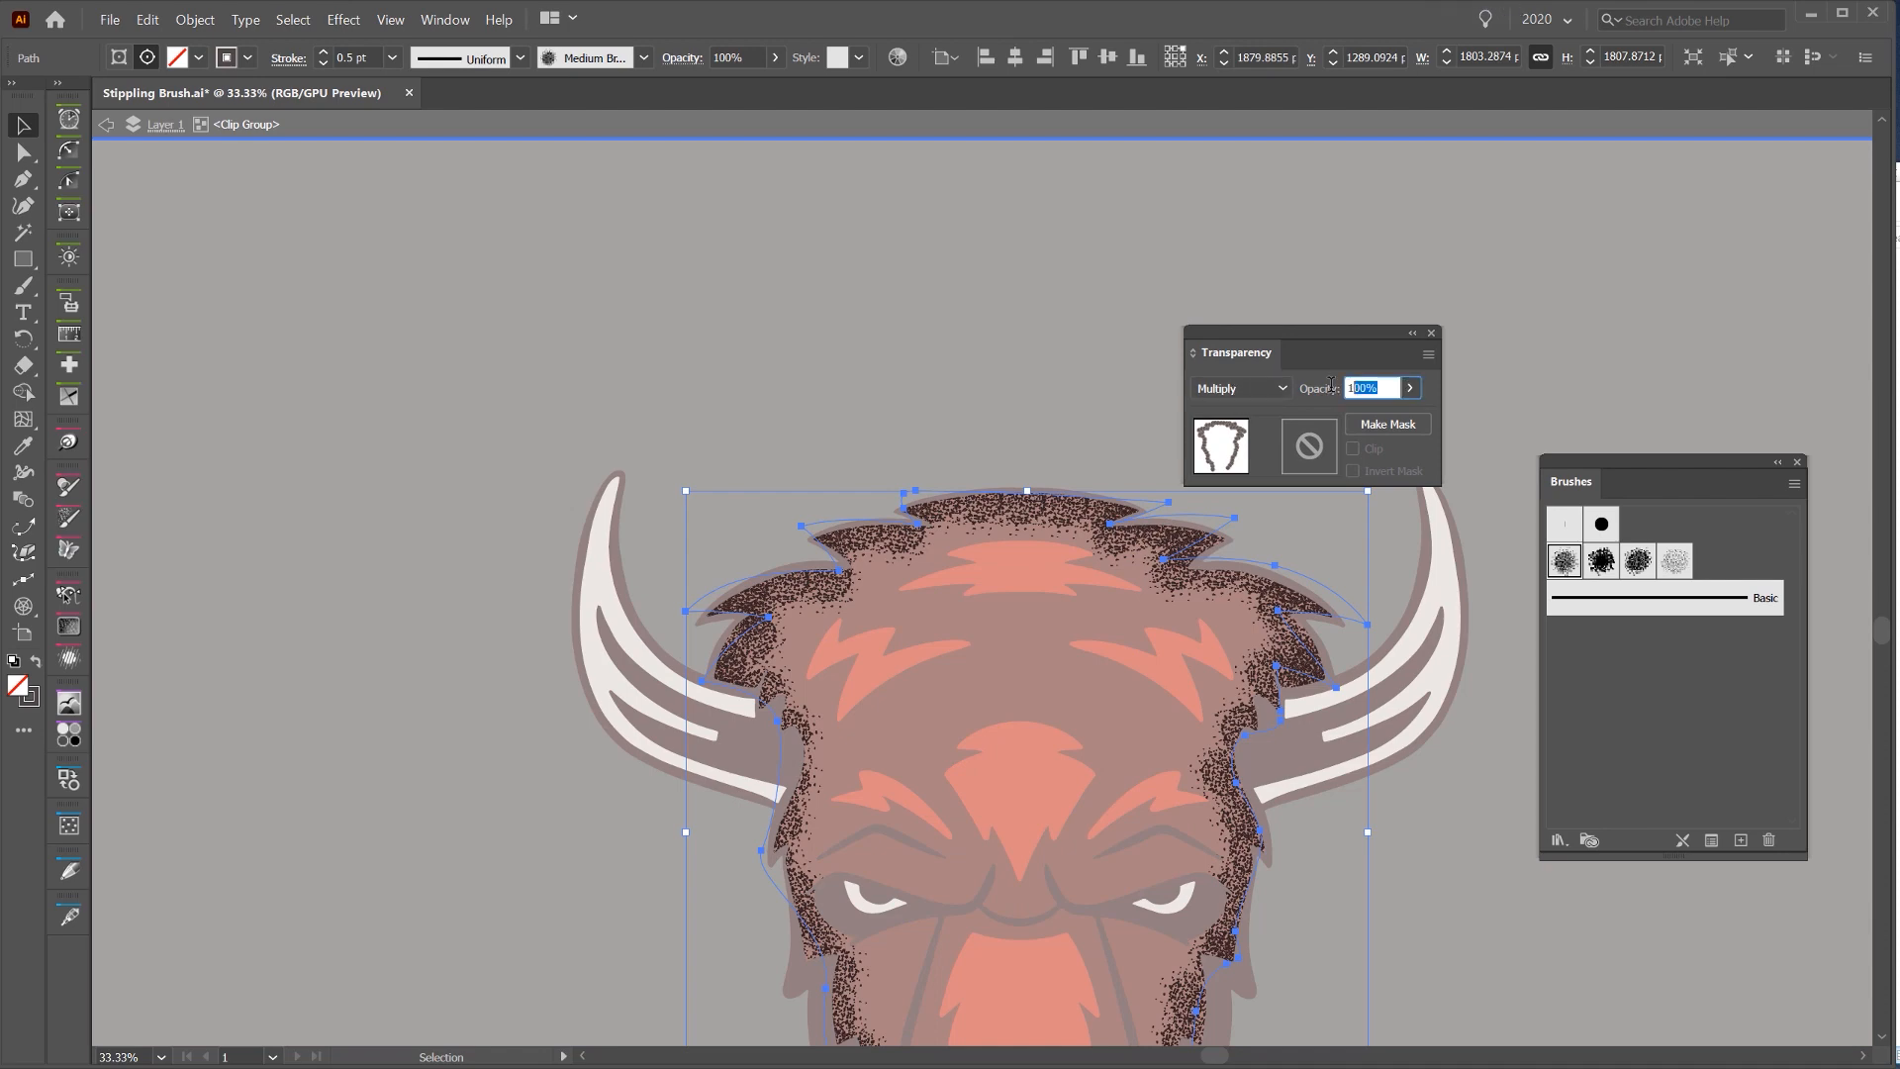
pyautogui.press('Escape')
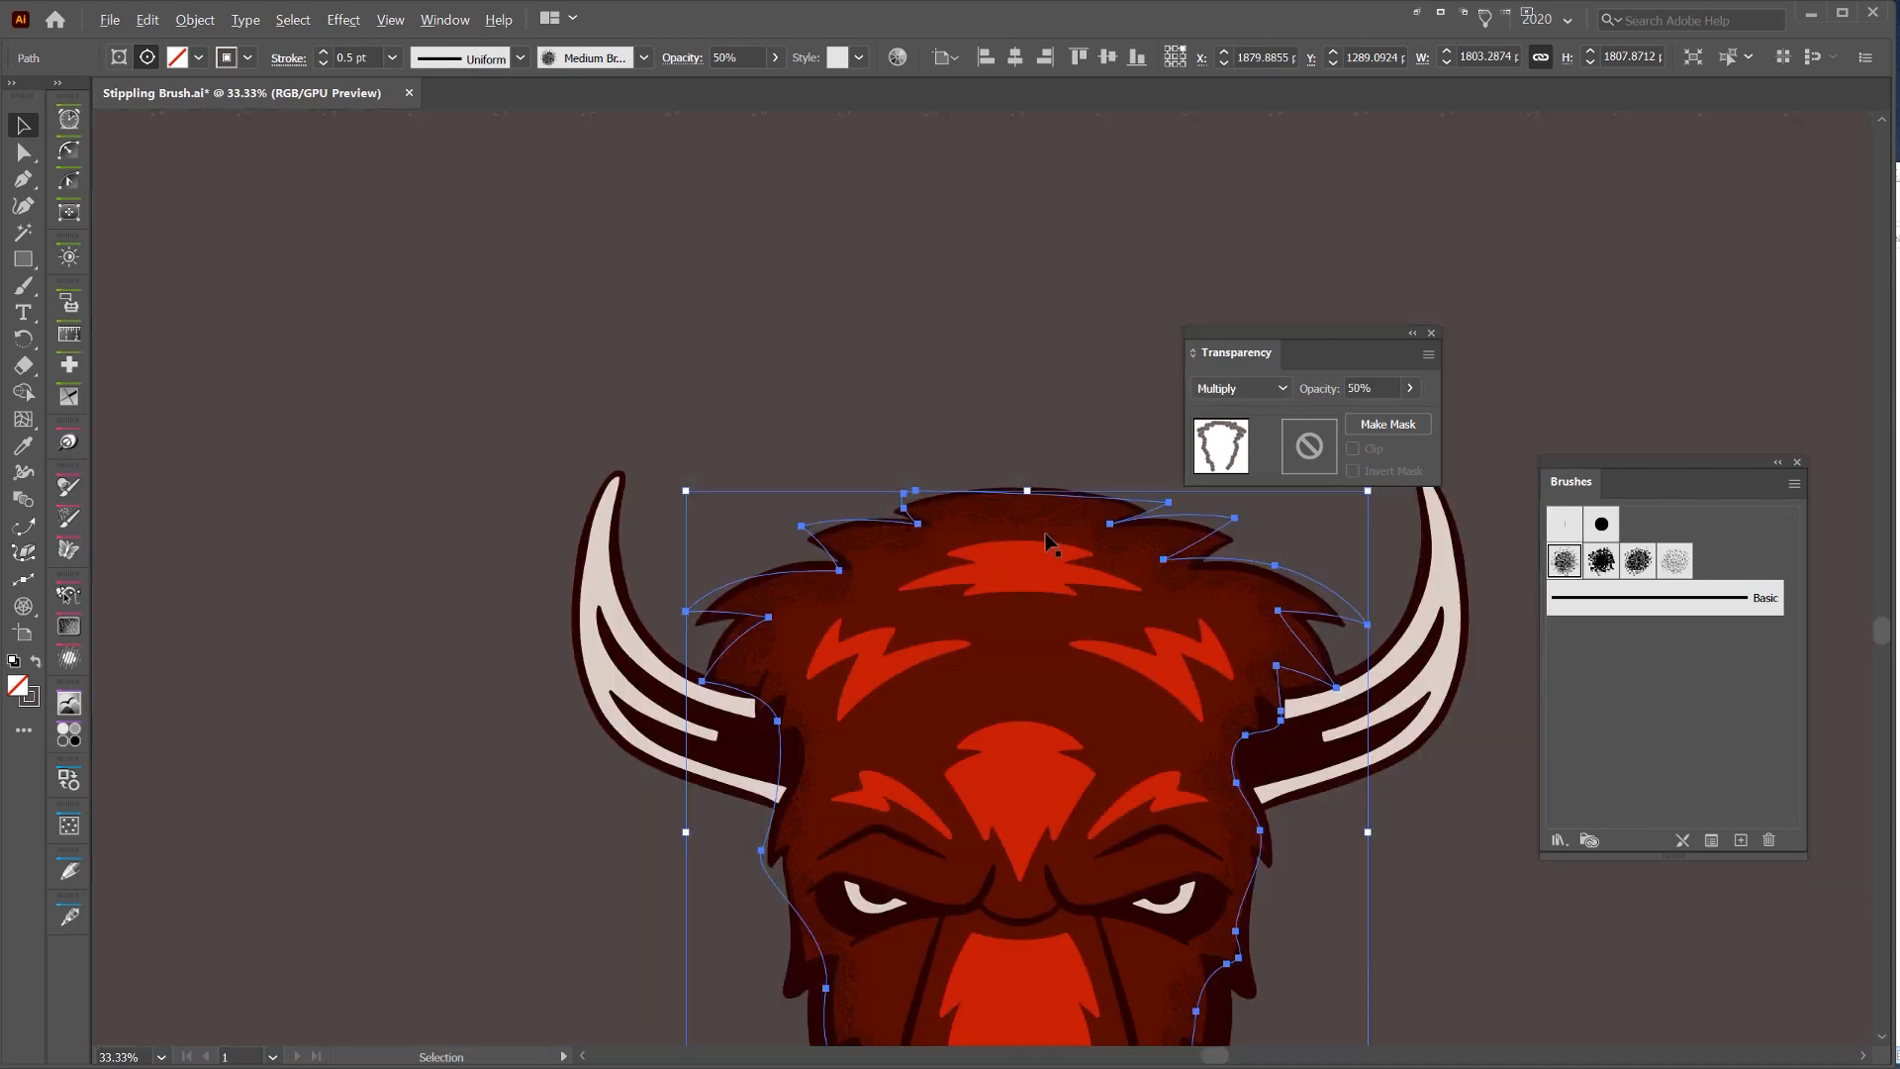
# - Examine the half-transparent stippling along the crown fur at close range
pyautogui.scroll(7, 1045, 532)
pyautogui.scroll(-1, 1007, 460)
pyautogui.scroll(-1, 1008, 459)
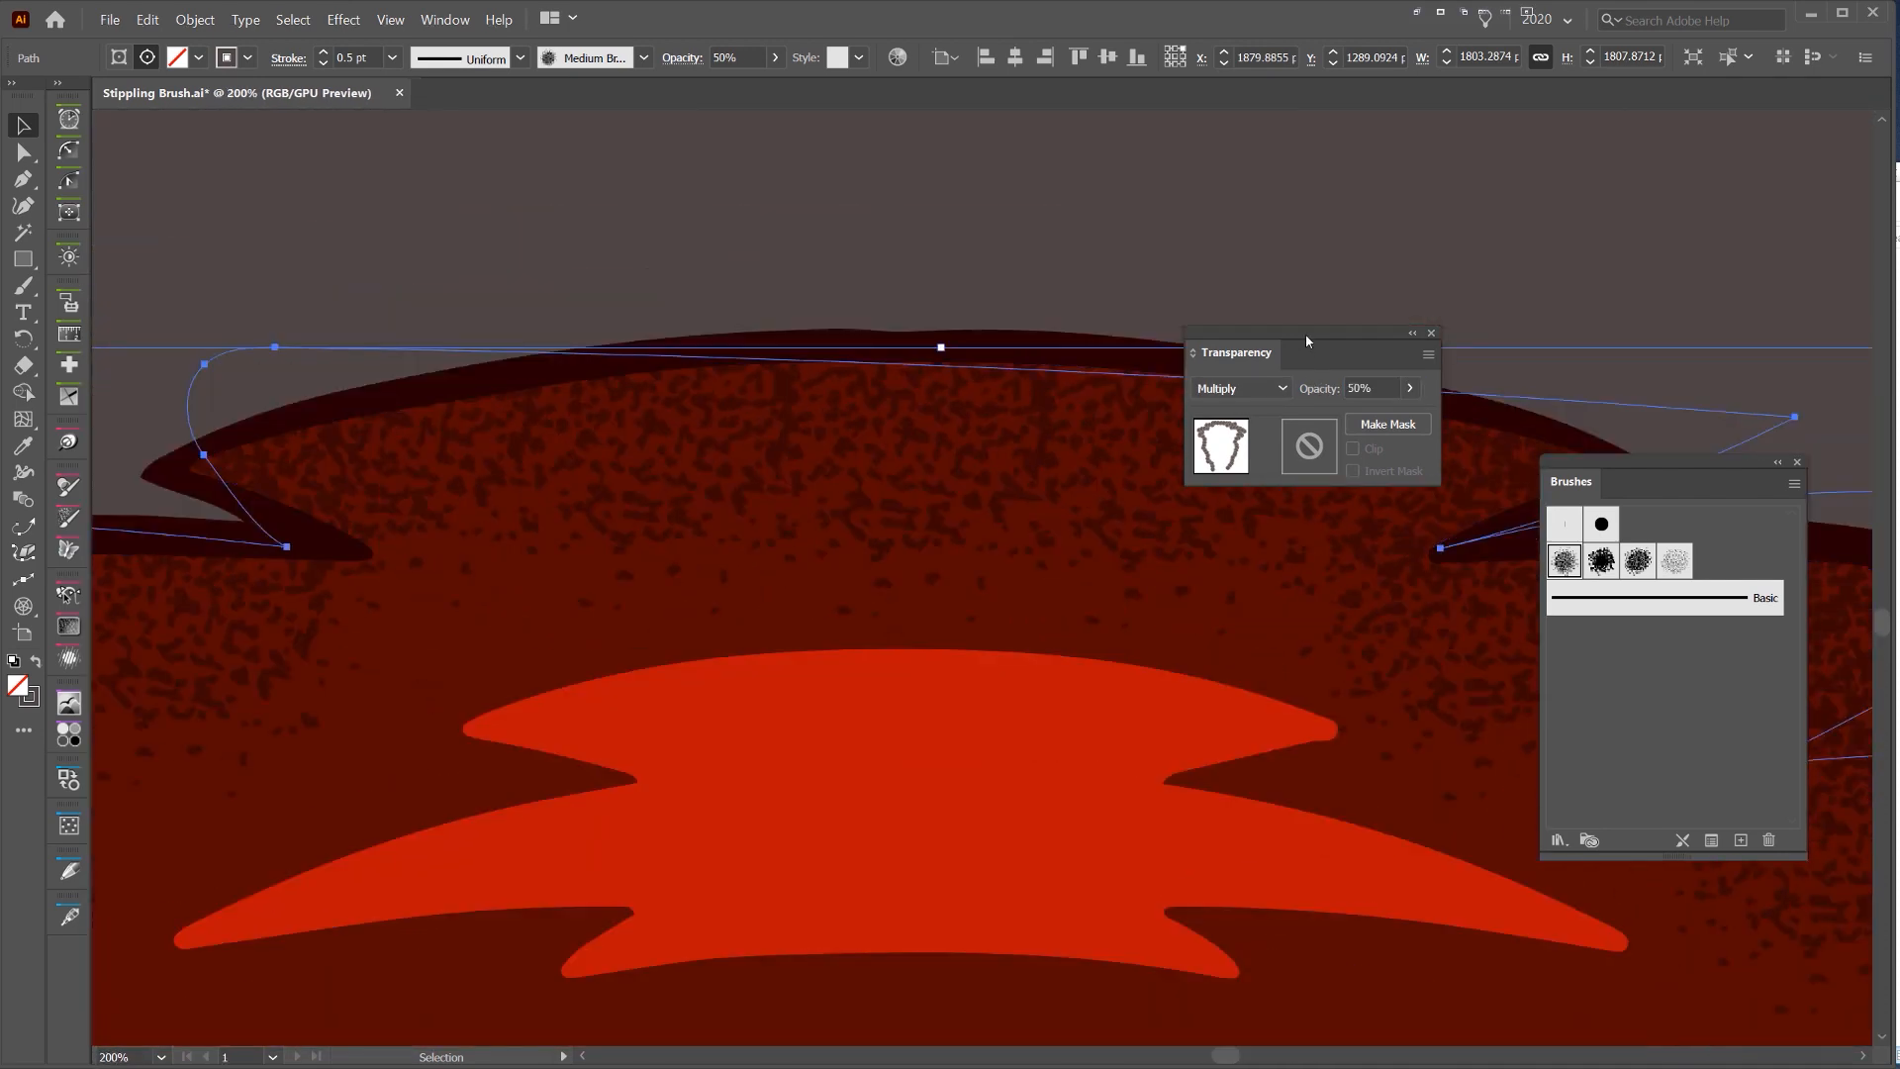
pyautogui.moveTo(1305, 334); pyautogui.dragTo(1679, 262)
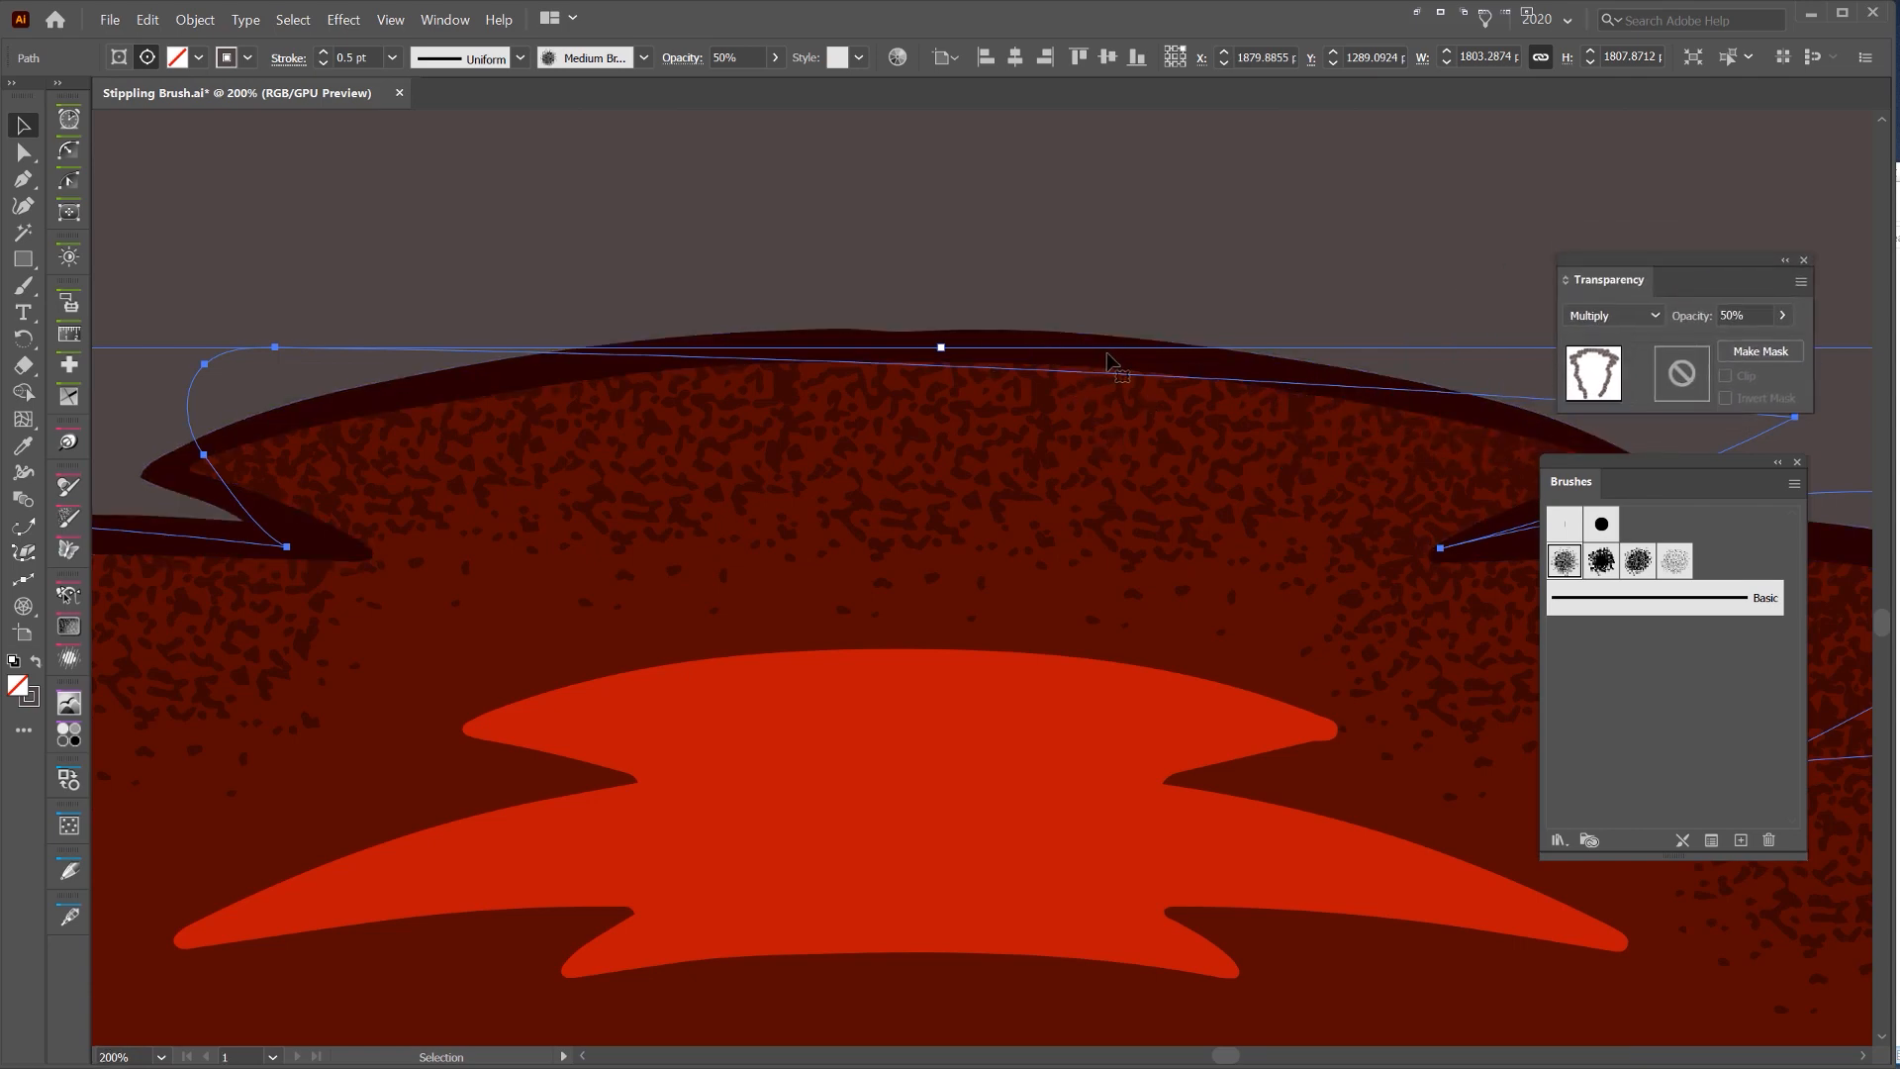
pyautogui.scroll(3, 1099, 361)
pyautogui.scroll(-4, 1052, 361)
# - Review the colorization methods in the Medium Brush's scatter options, keep Hue Shift, and cancel the dialog
pyautogui.moveTo(1614, 467); pyautogui.dragTo(1440, 477)
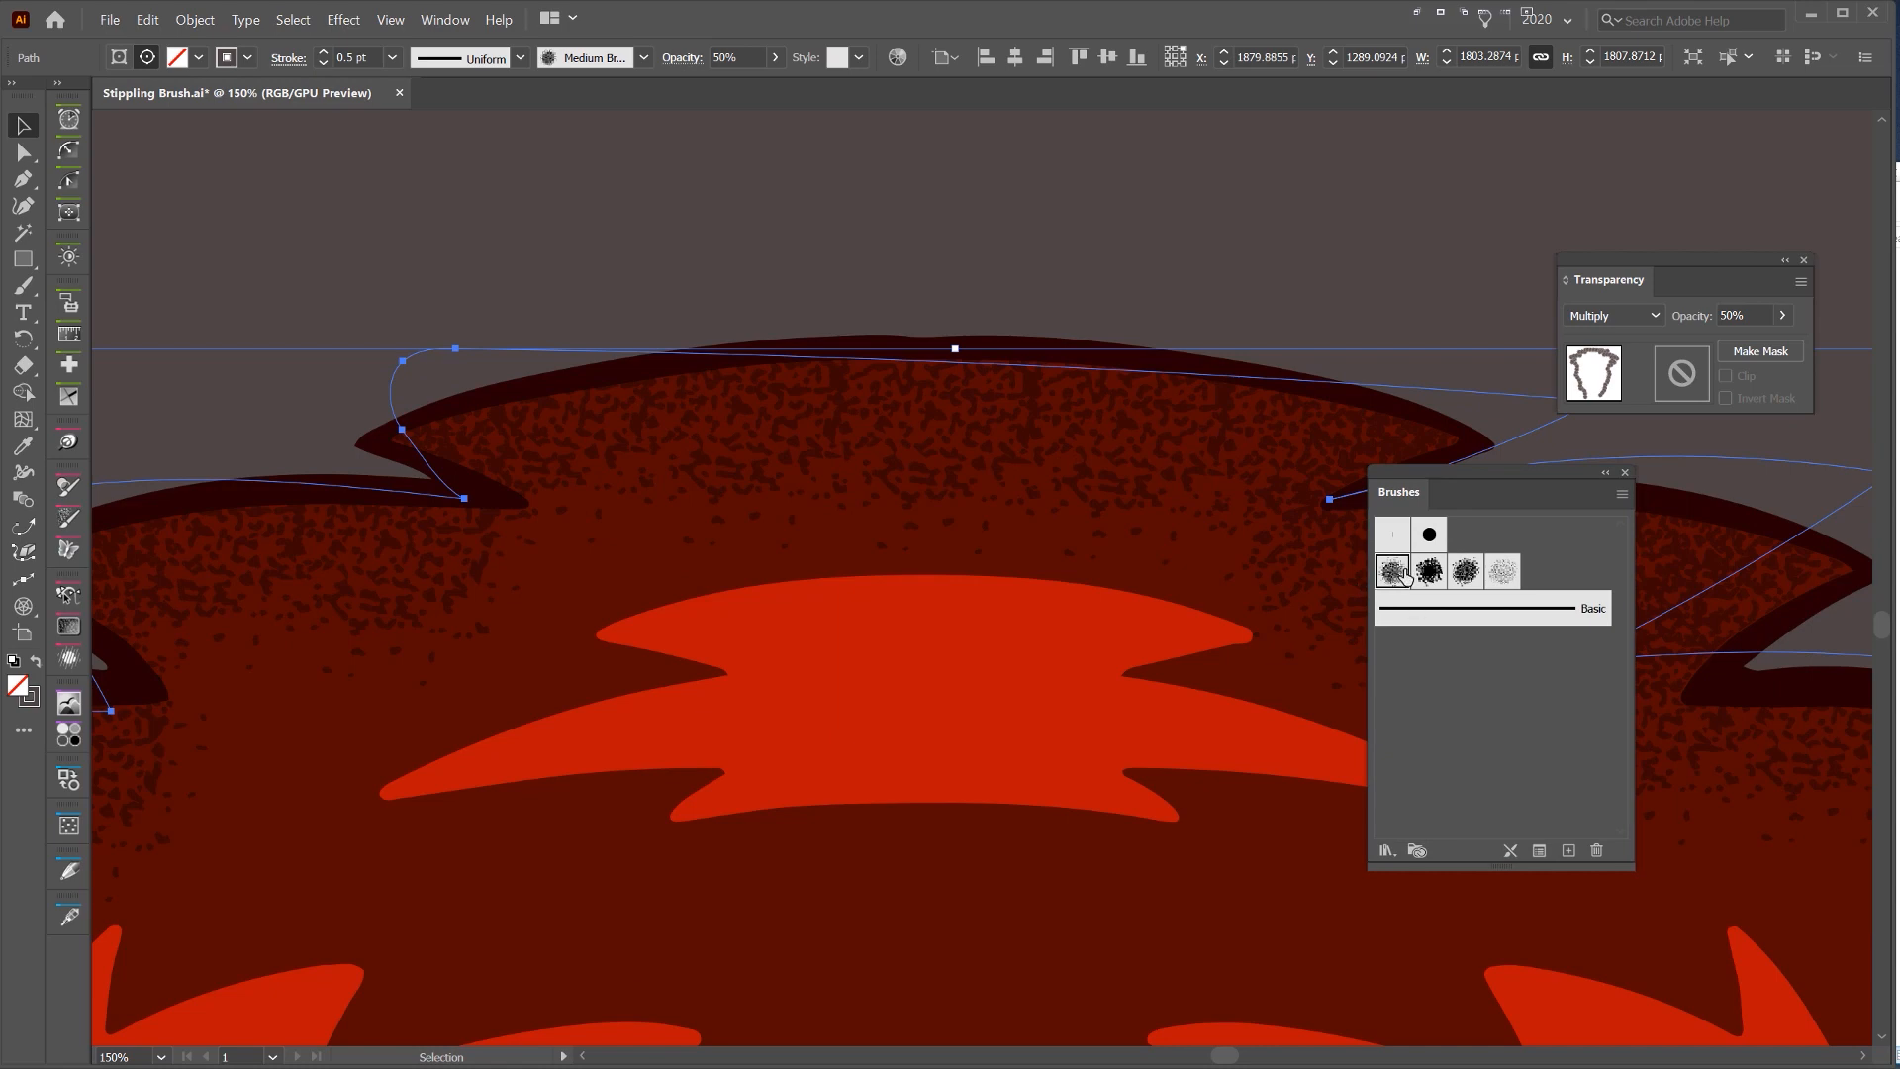
pyautogui.doubleClick(1394, 571)
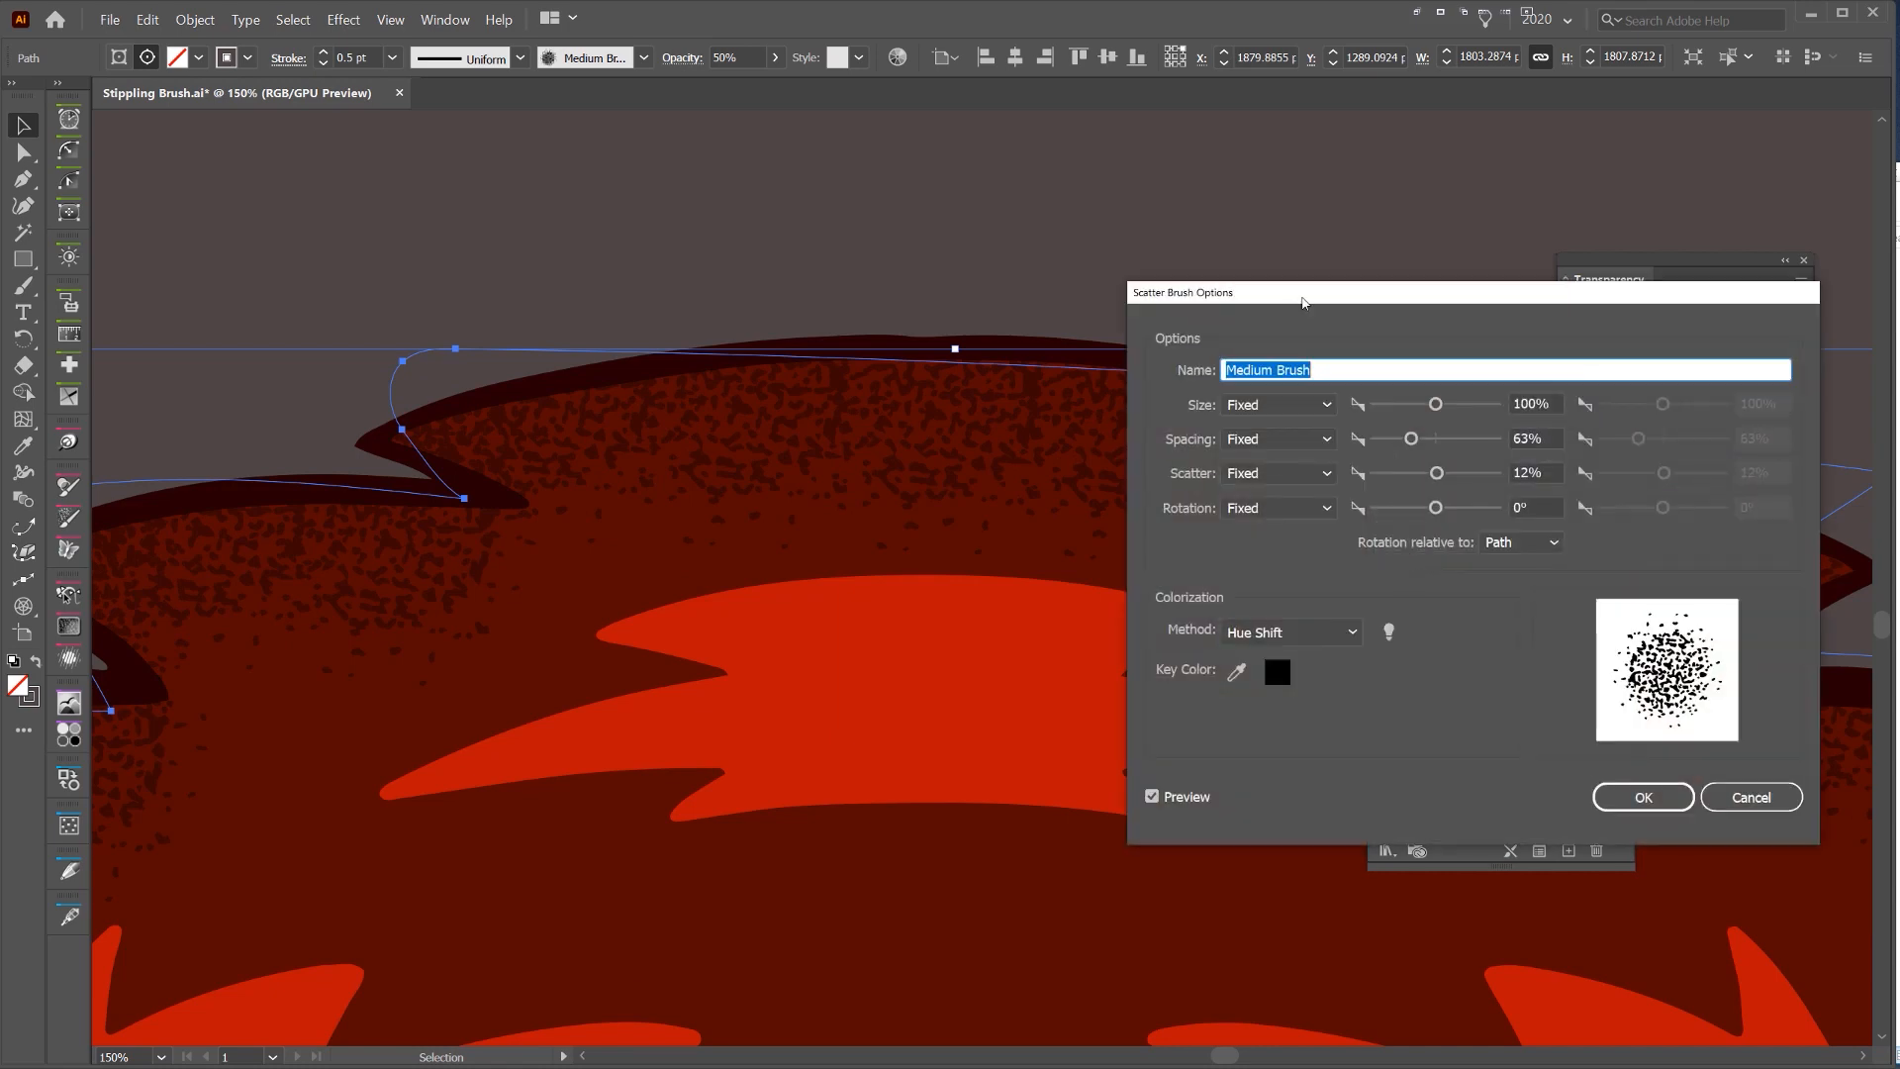
pyautogui.click(1059, 636)
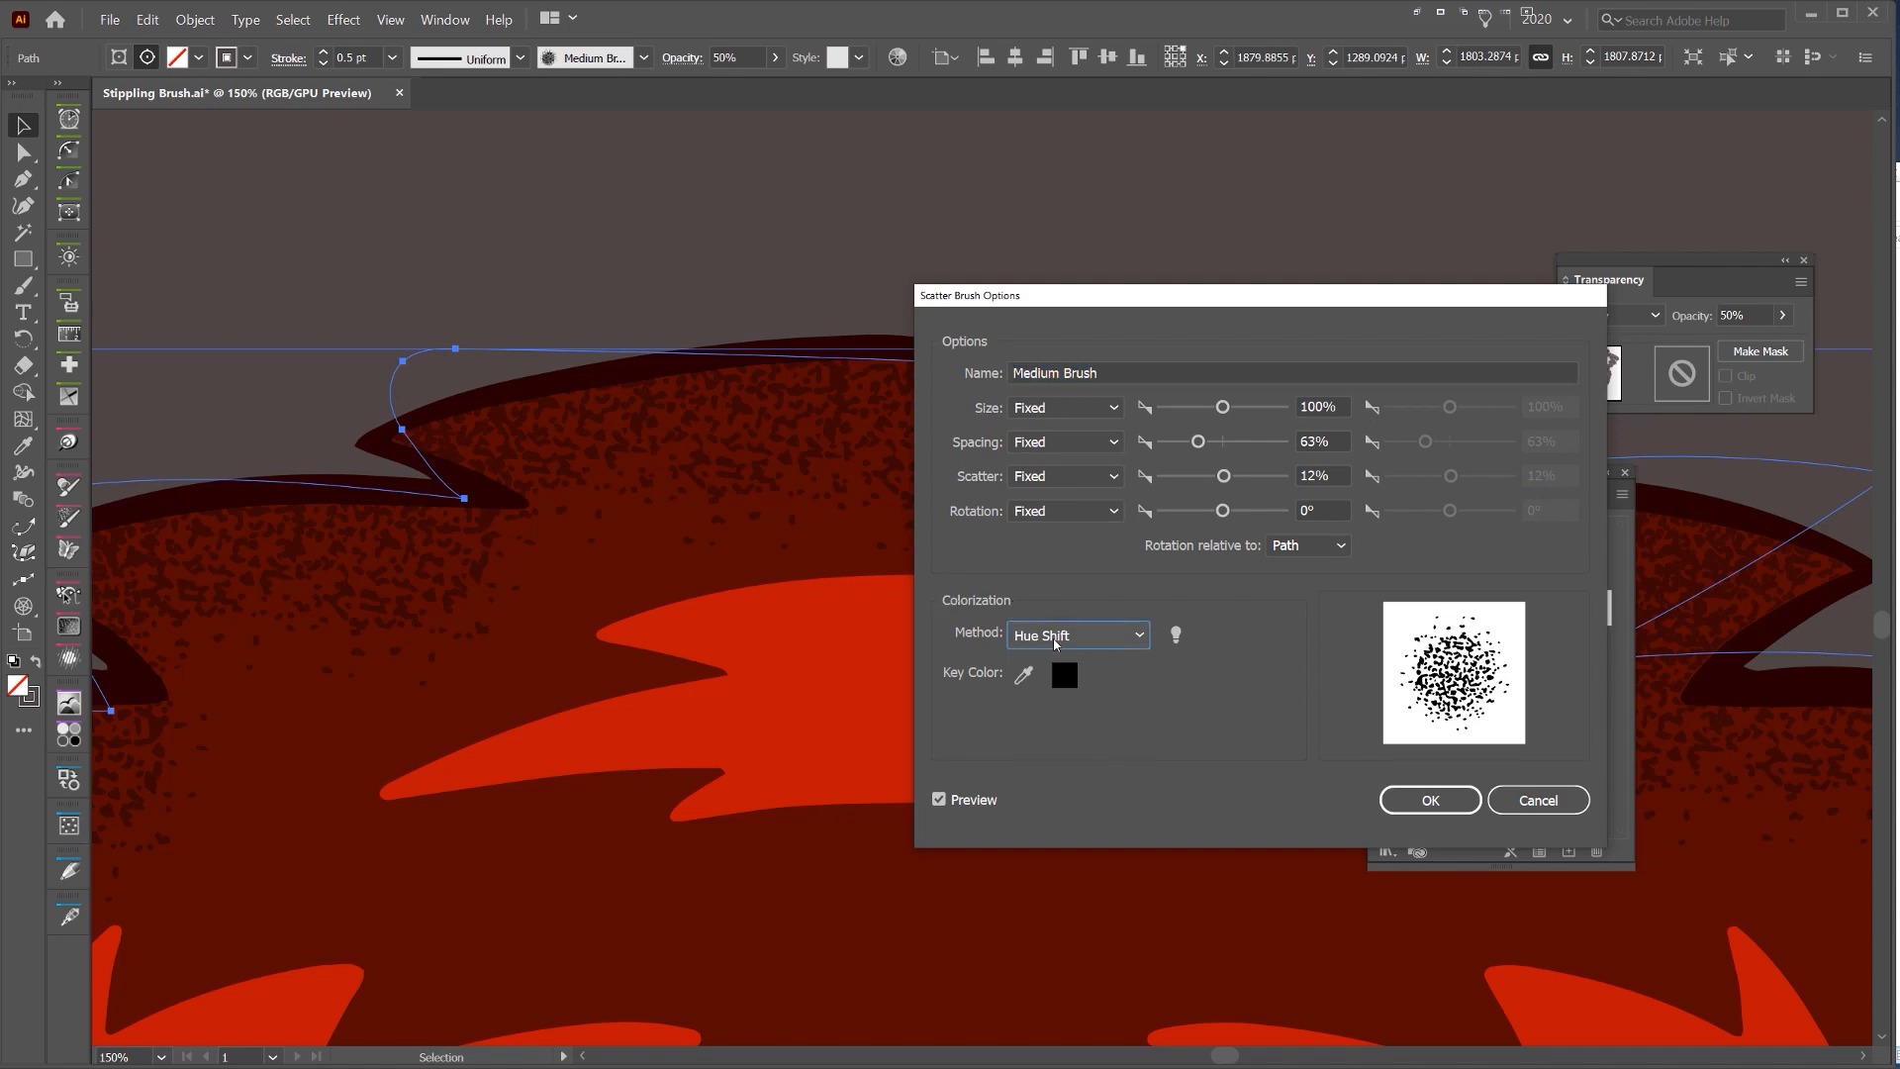
pyautogui.click(1062, 732)
pyautogui.click(1063, 627)
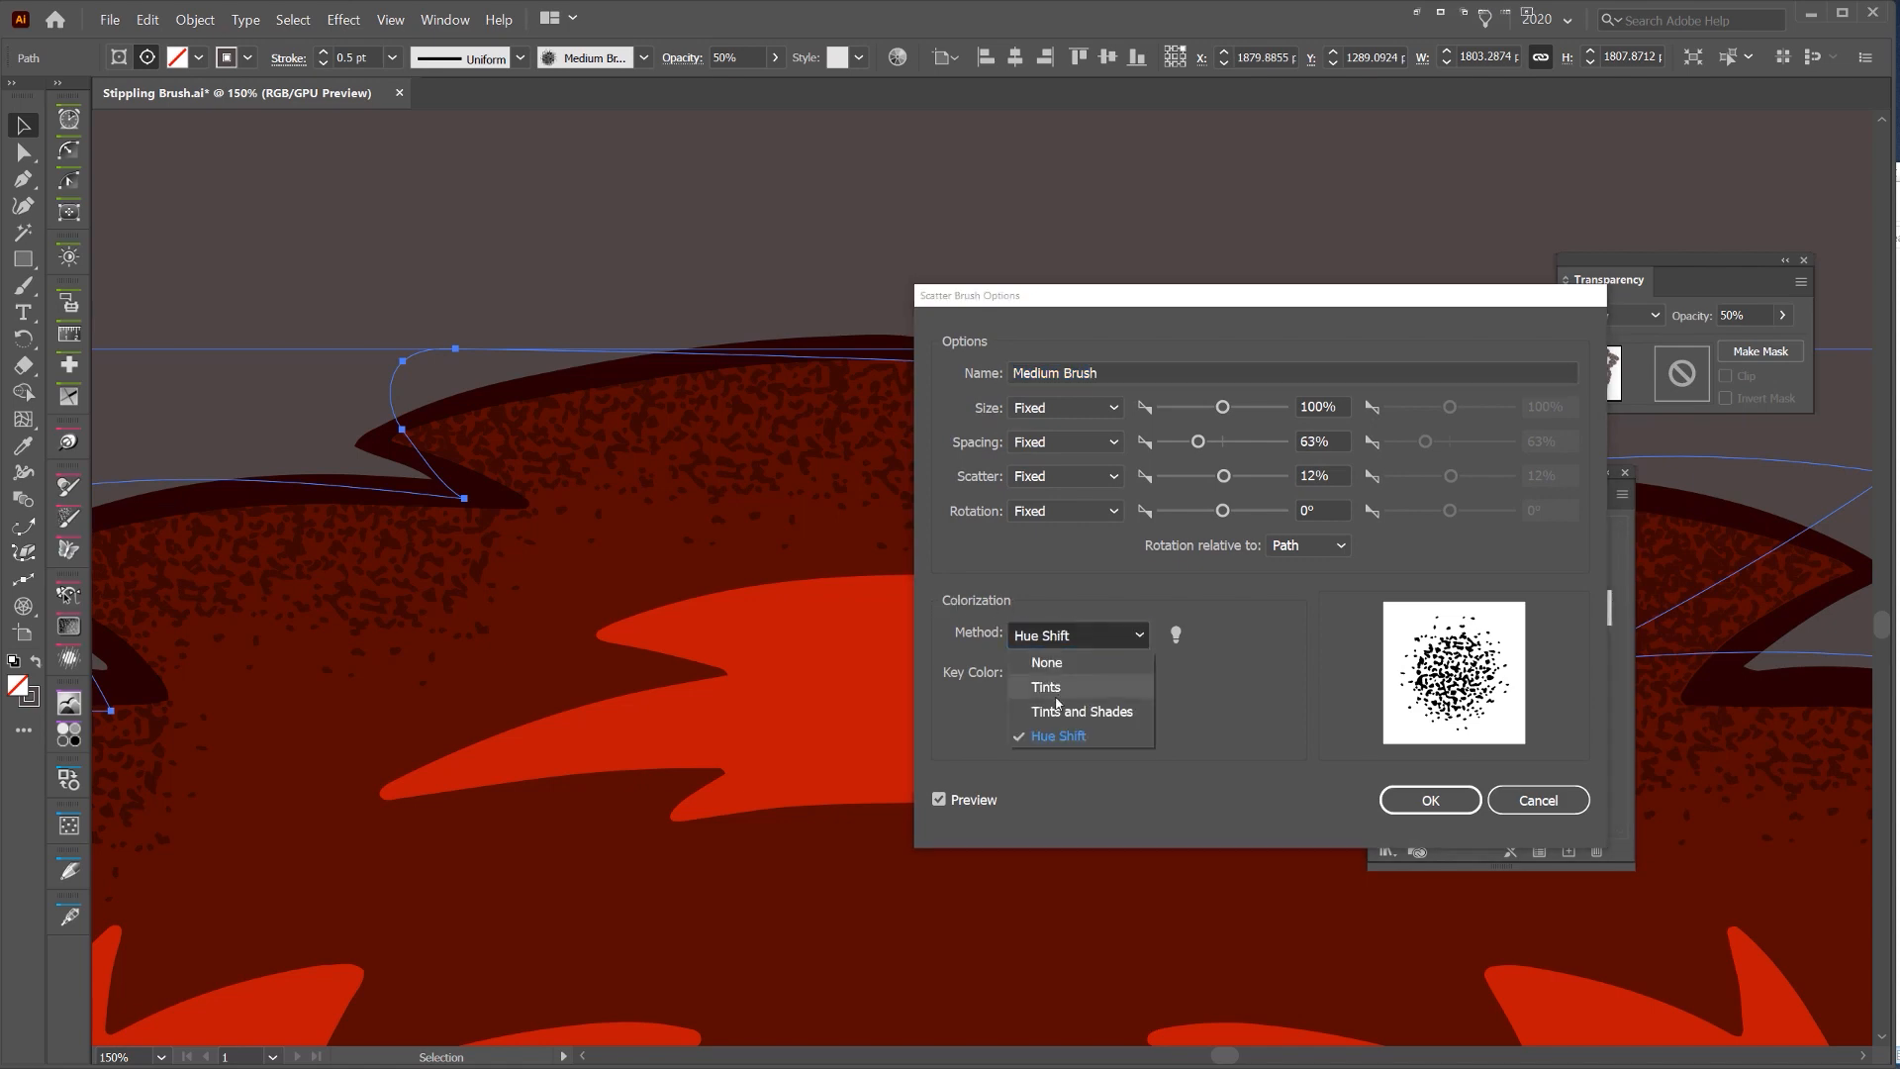
pyautogui.click(1082, 738)
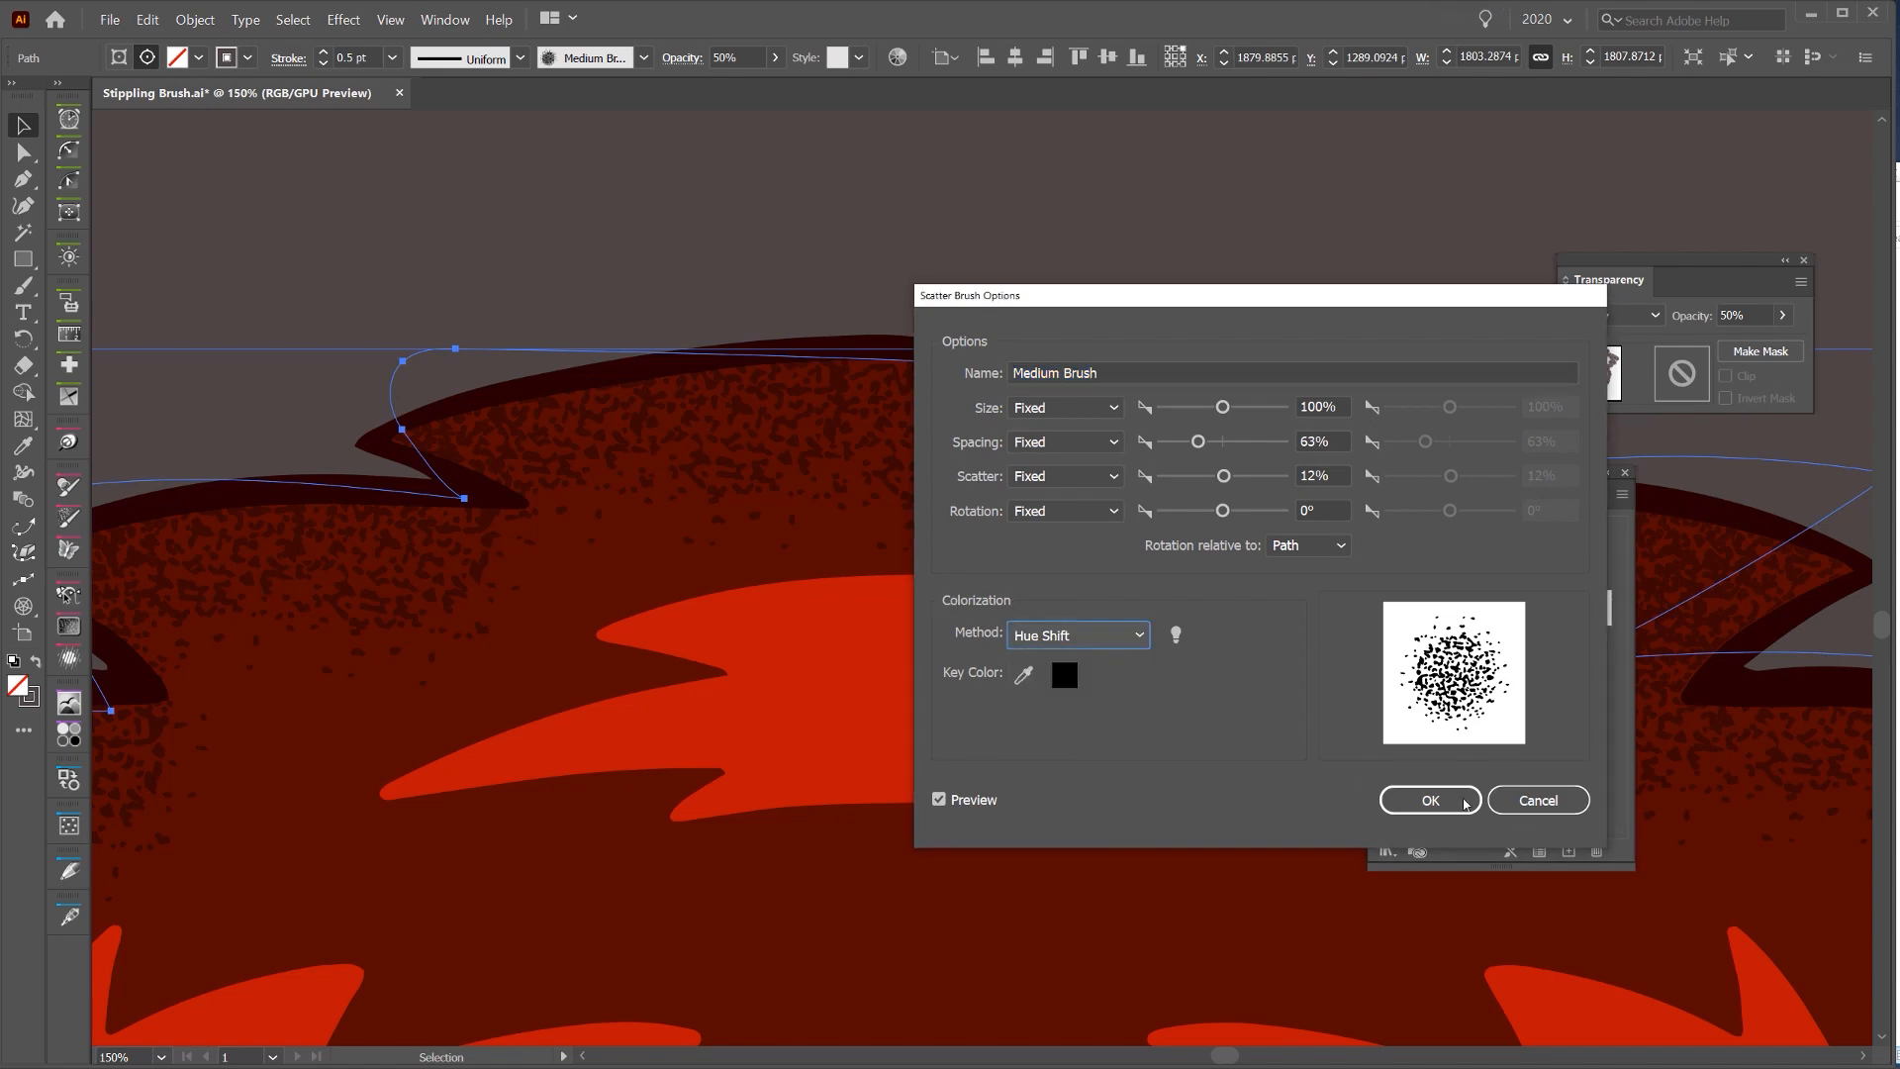
pyautogui.click(1521, 807)
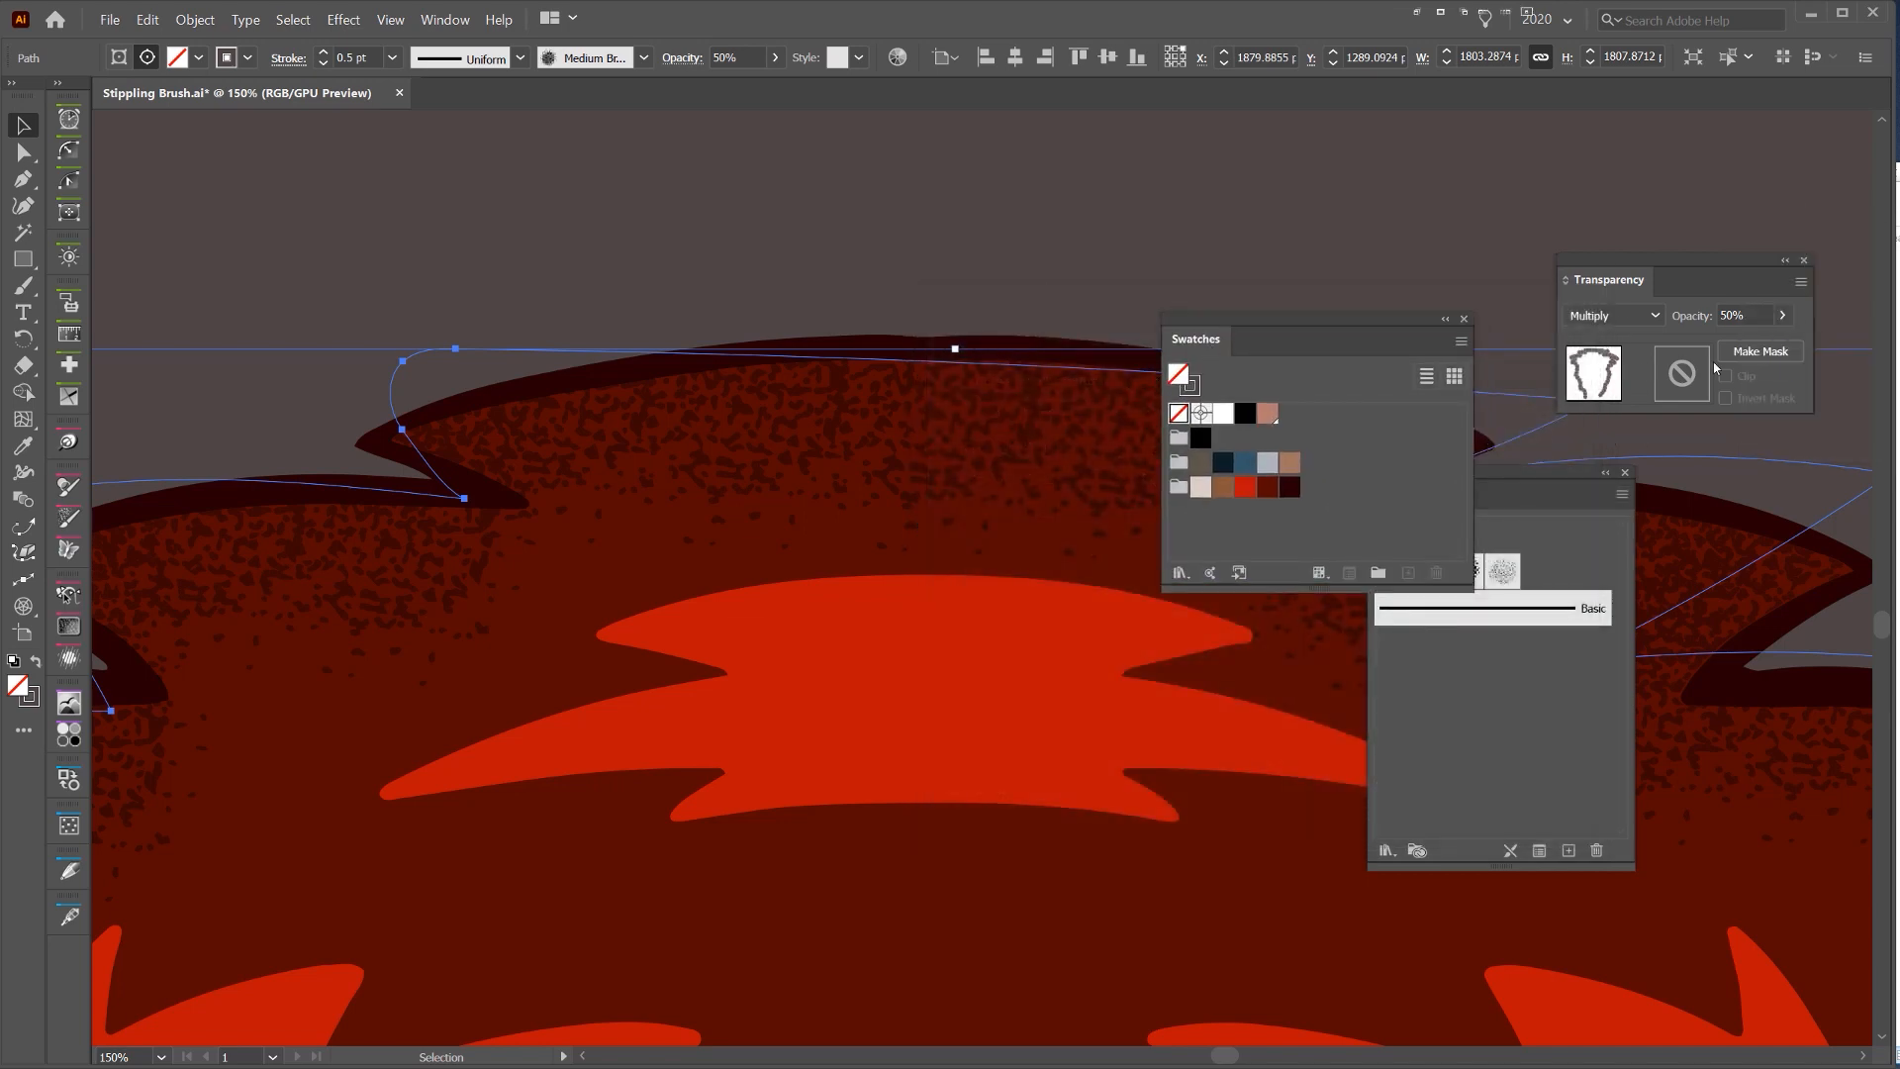
# - Set the stipple stroke's blending mode to Normal and its opacity to 100%
pyautogui.click(1613, 315)
pyautogui.click(1594, 335)
pyautogui.click(1749, 315)
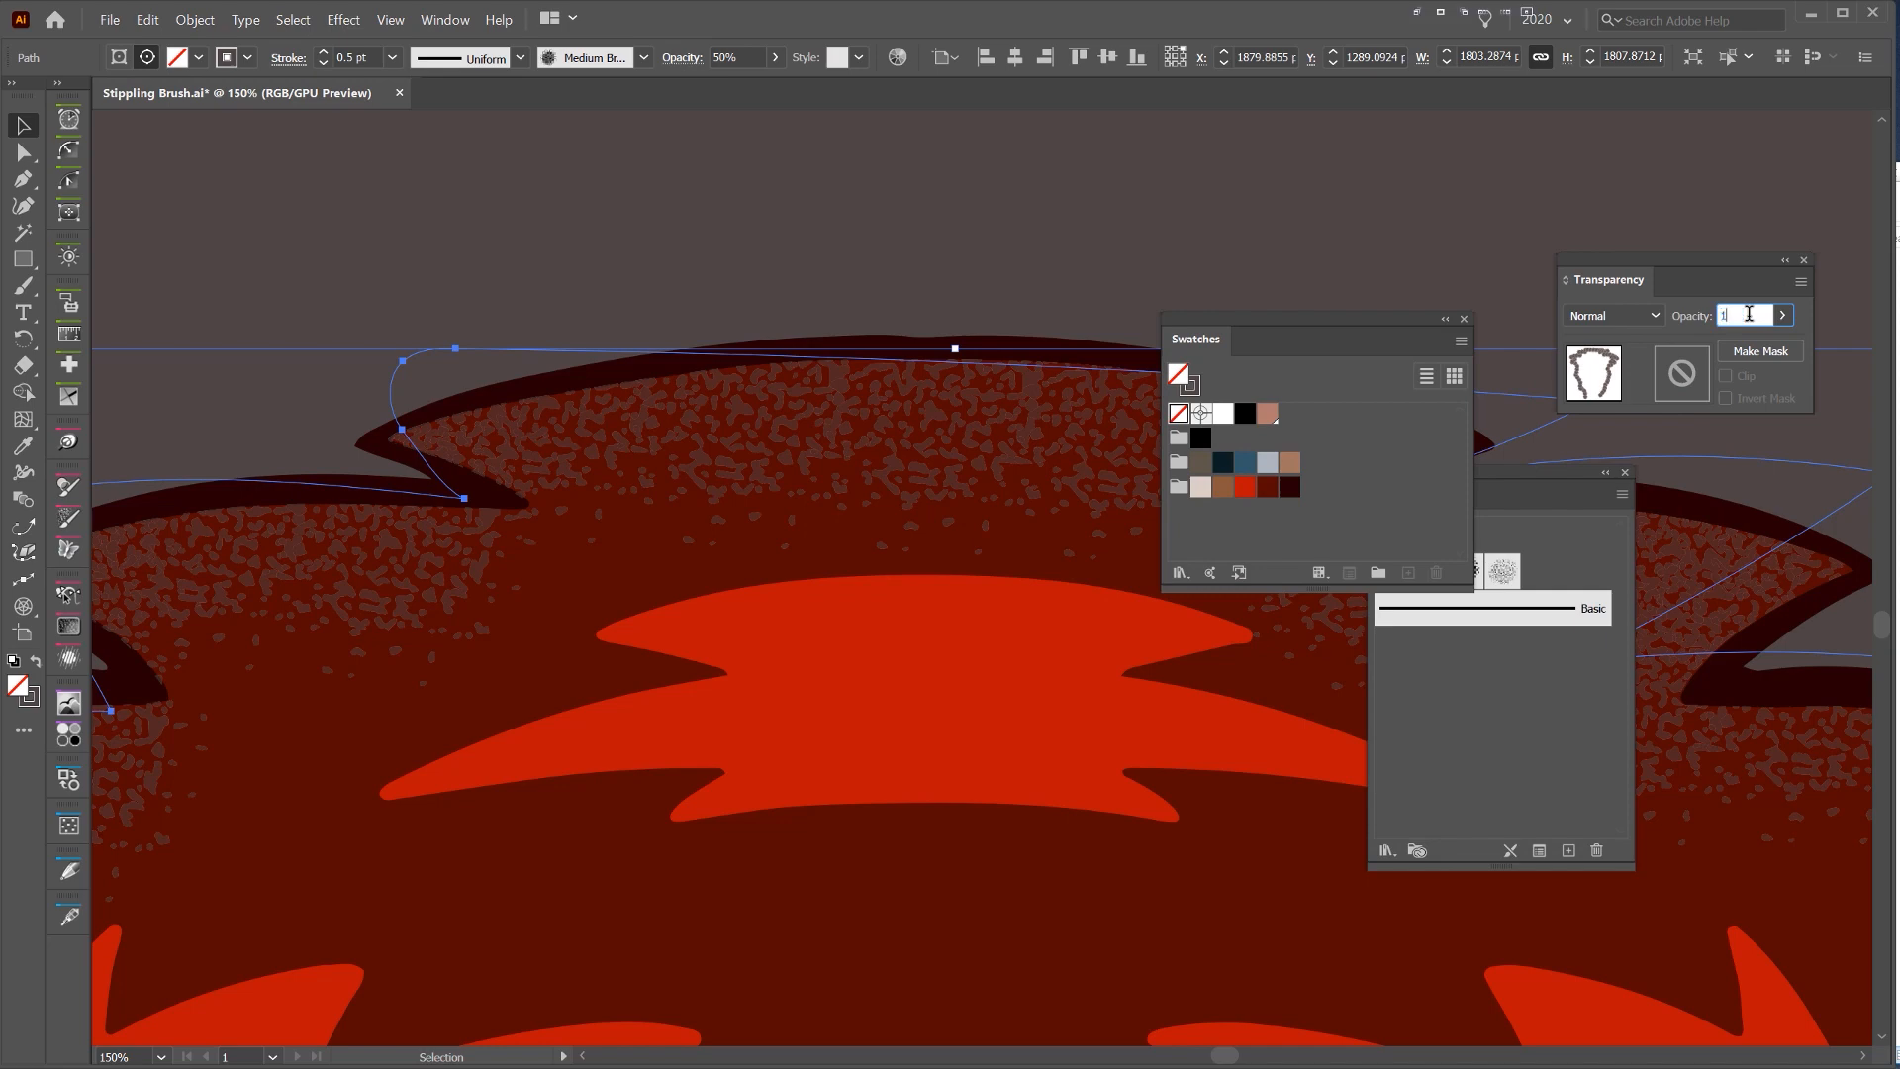
pyautogui.write('100')
pyautogui.press('Return')
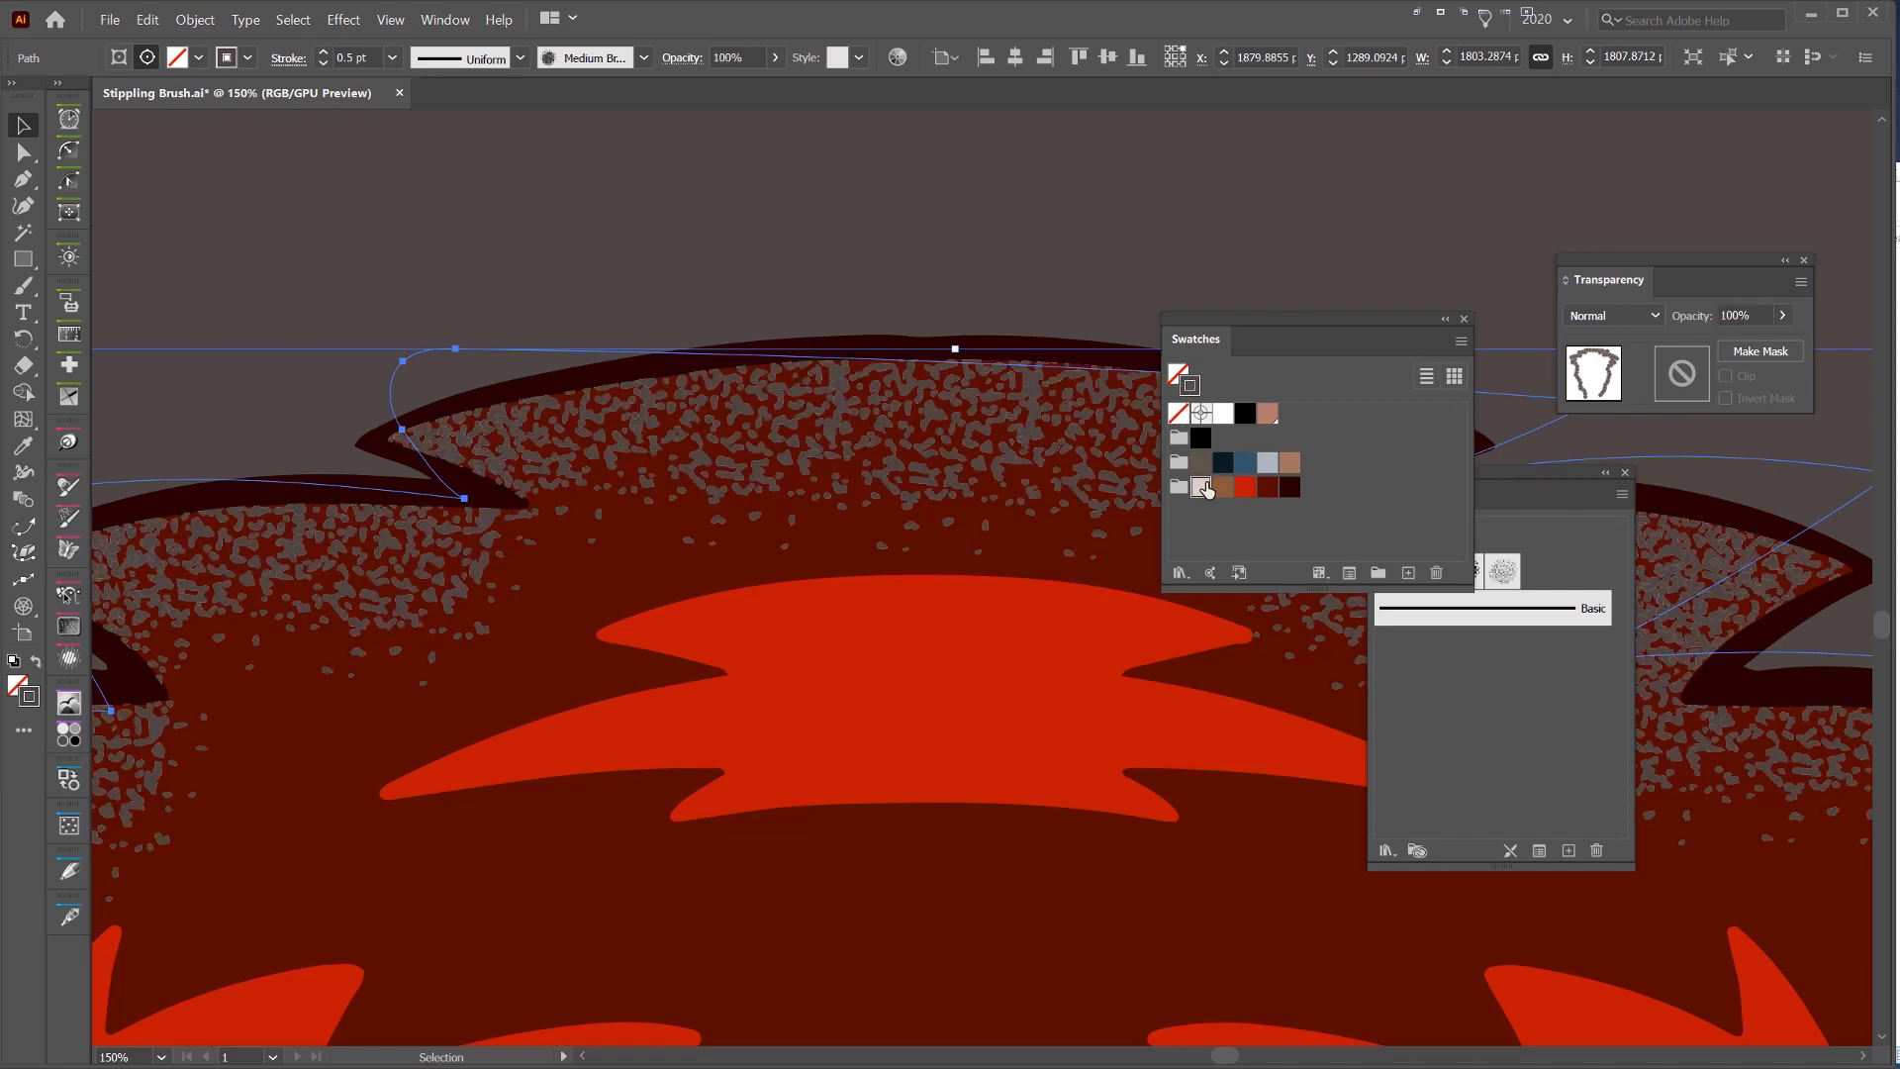
# - Try the cream, brown, bright red and dark red swatches in turn on the stipple stroke
pyautogui.click(1202, 487)
pyautogui.click(1222, 489)
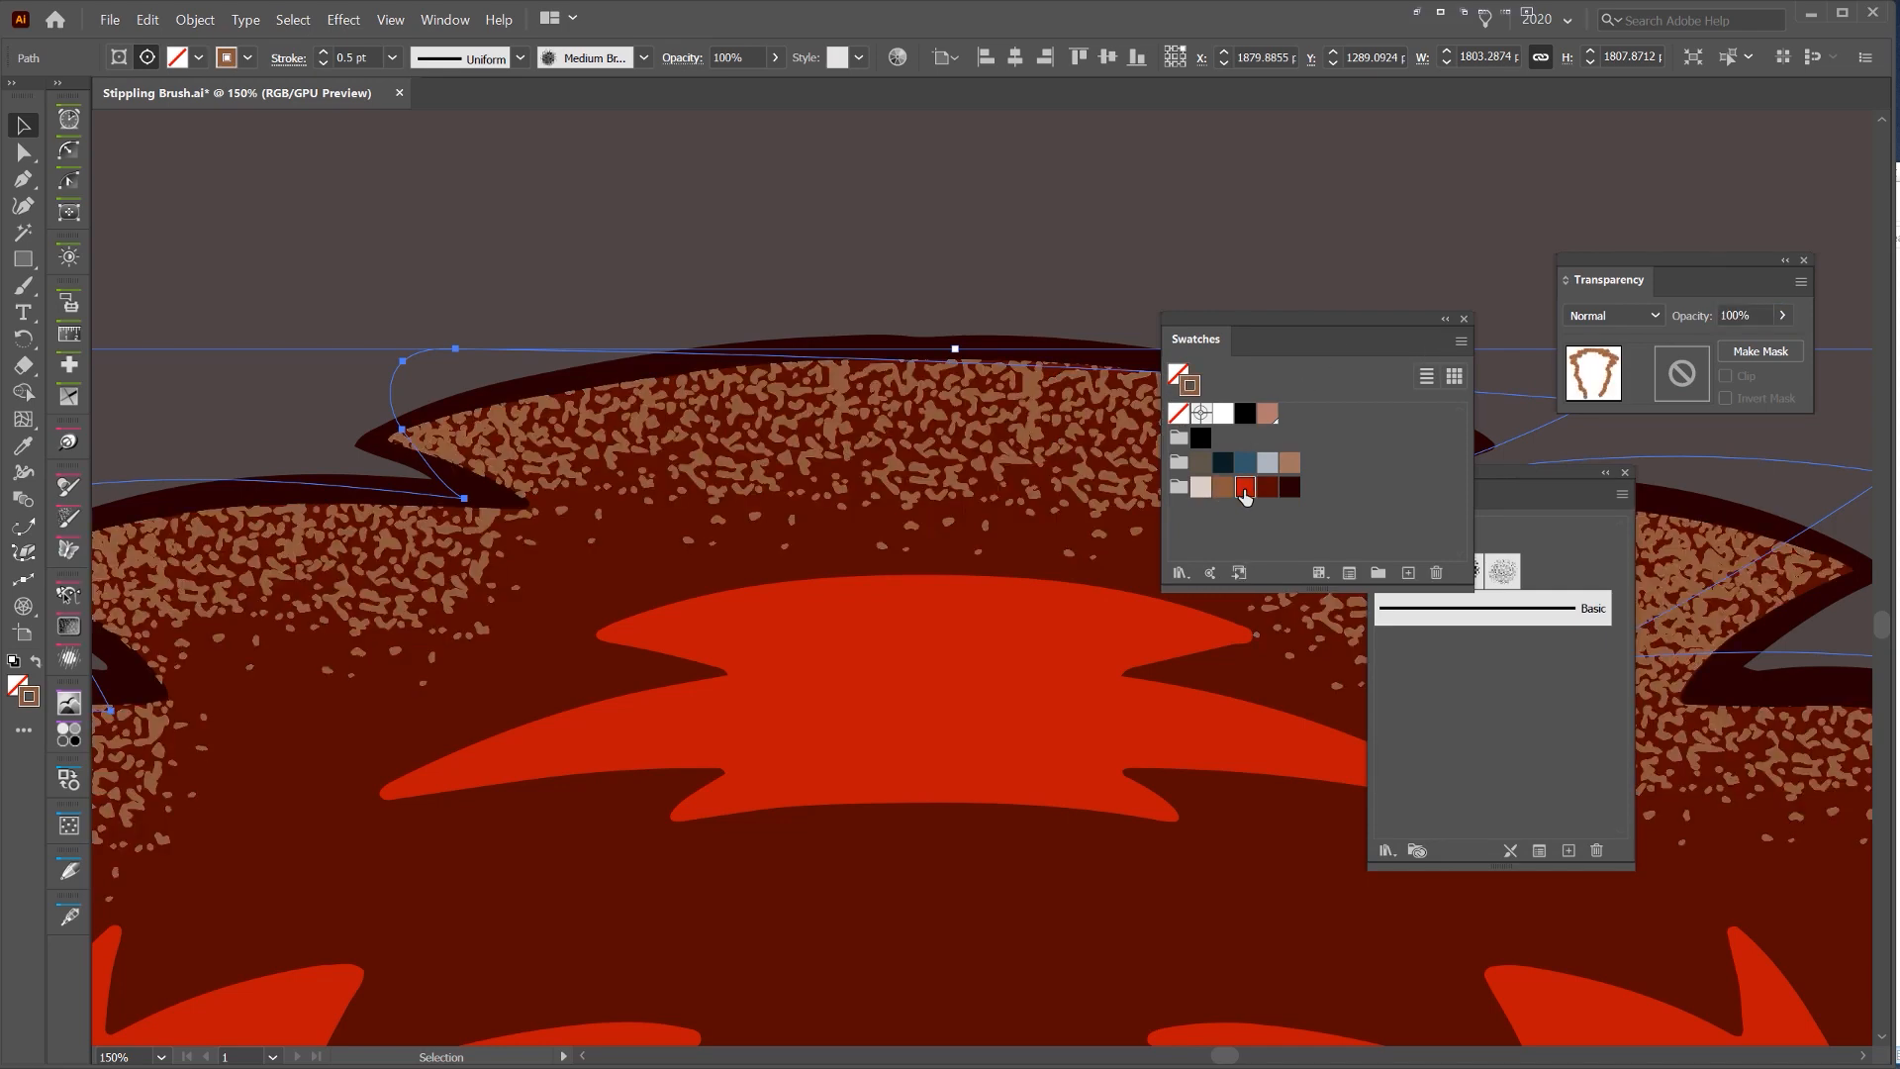
pyautogui.click(1245, 489)
pyautogui.click(1270, 490)
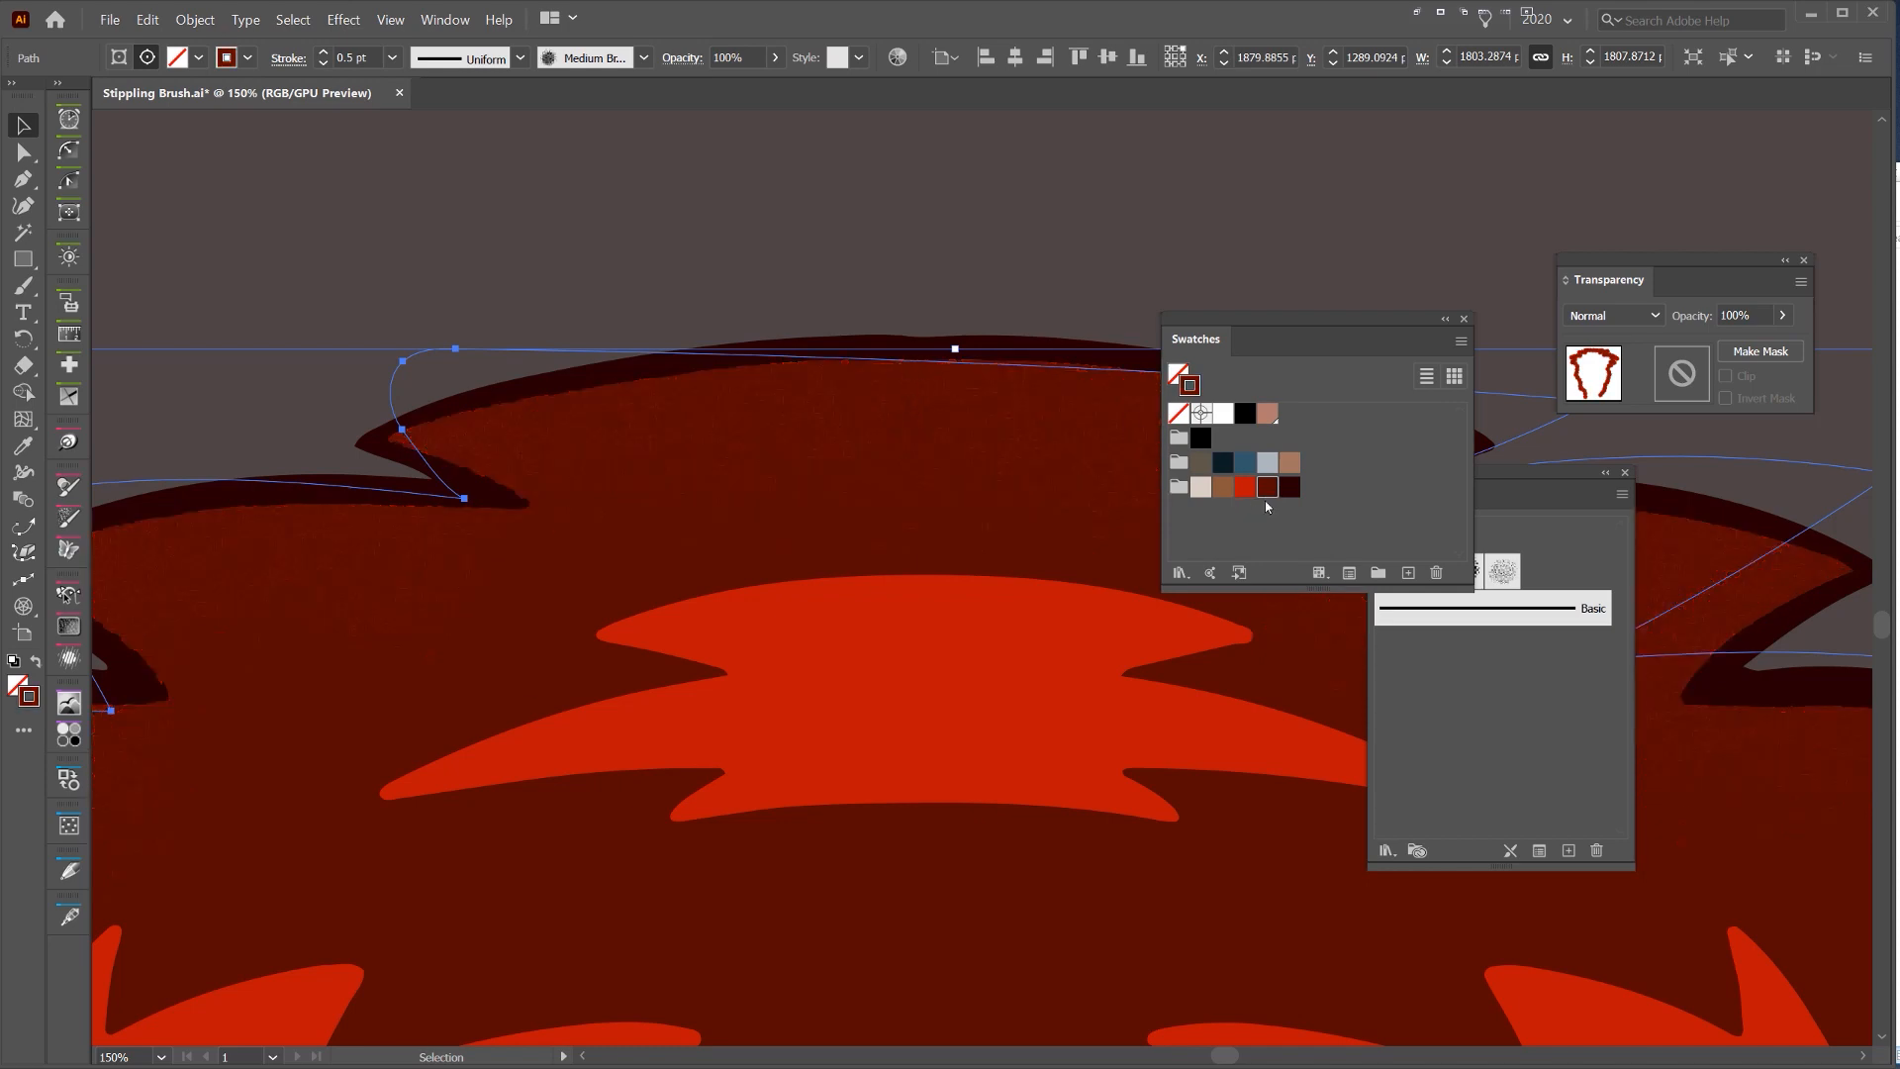
# - Color the stipple stroke with the darkest maroon swatch to match the fur outline, and inspect it up close
pyautogui.click(1292, 486)
pyautogui.scroll(6, 913, 450)
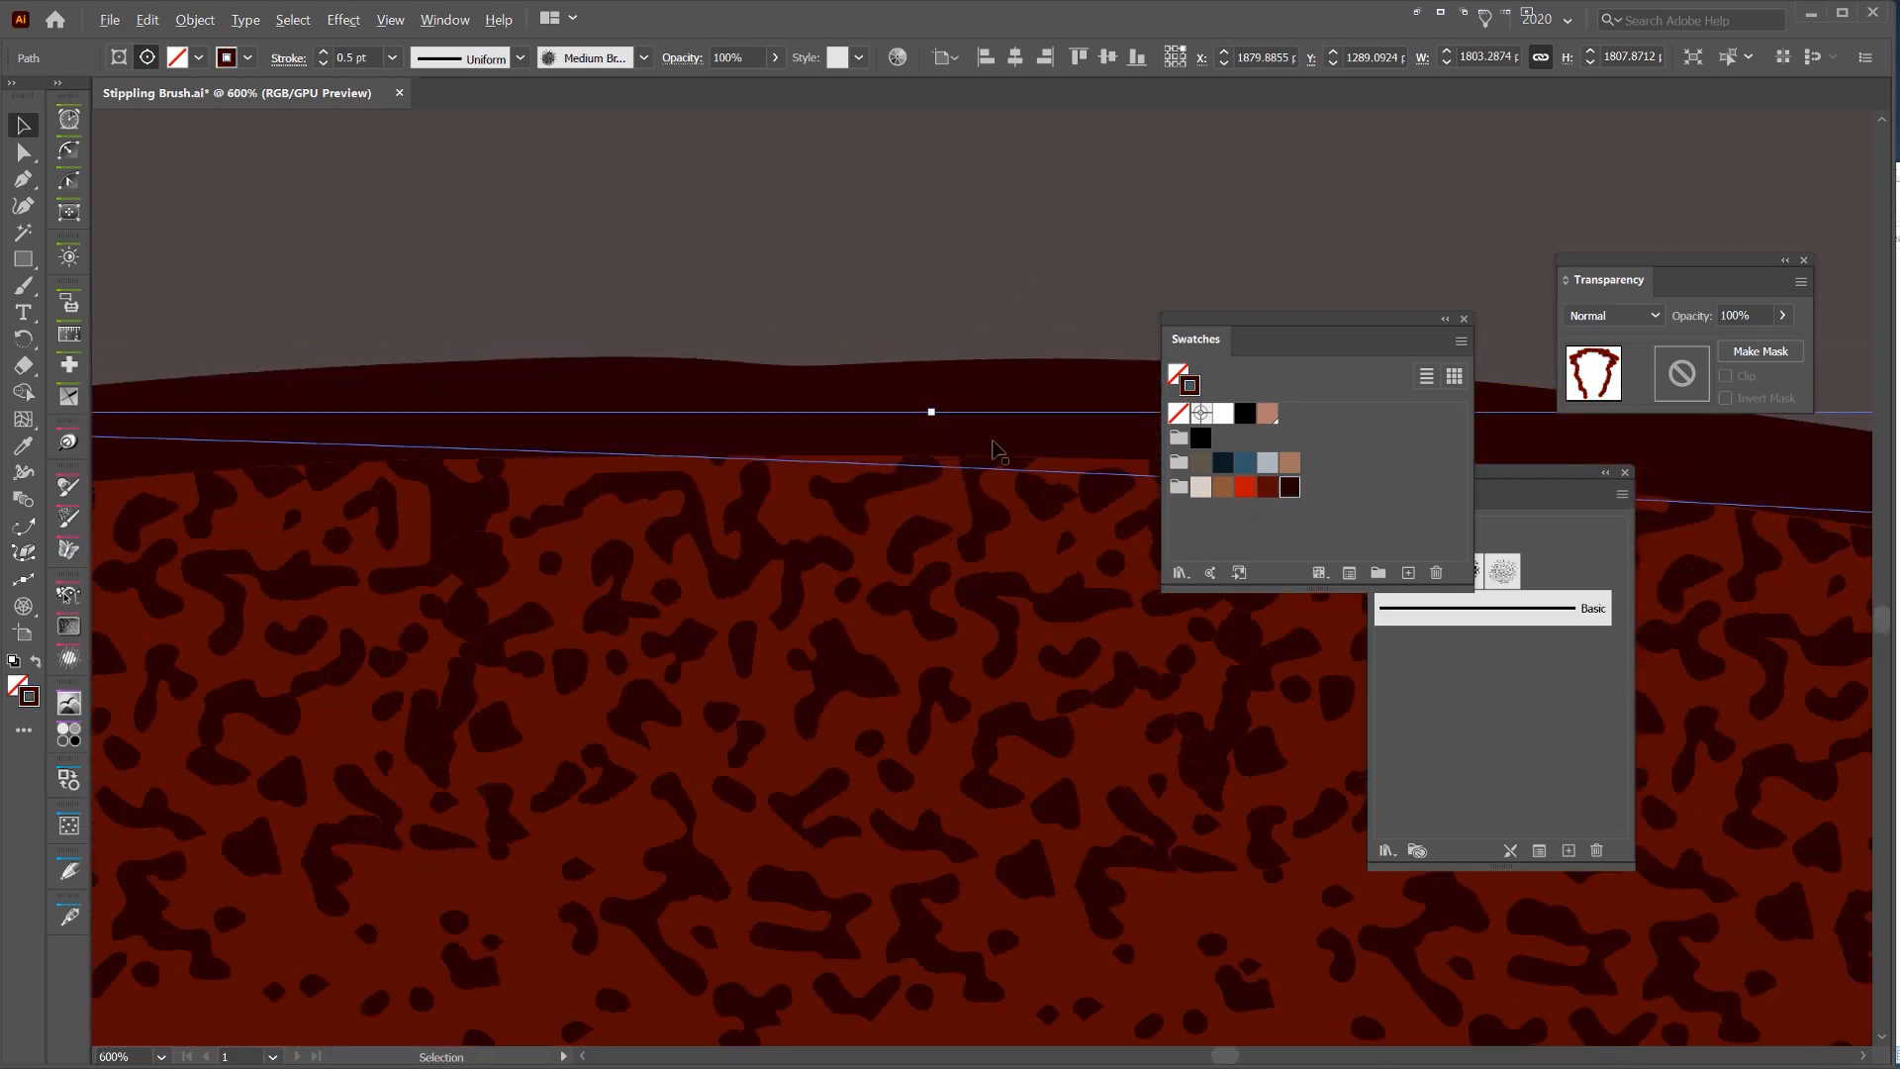
pyautogui.scroll(-8, 898, 391)
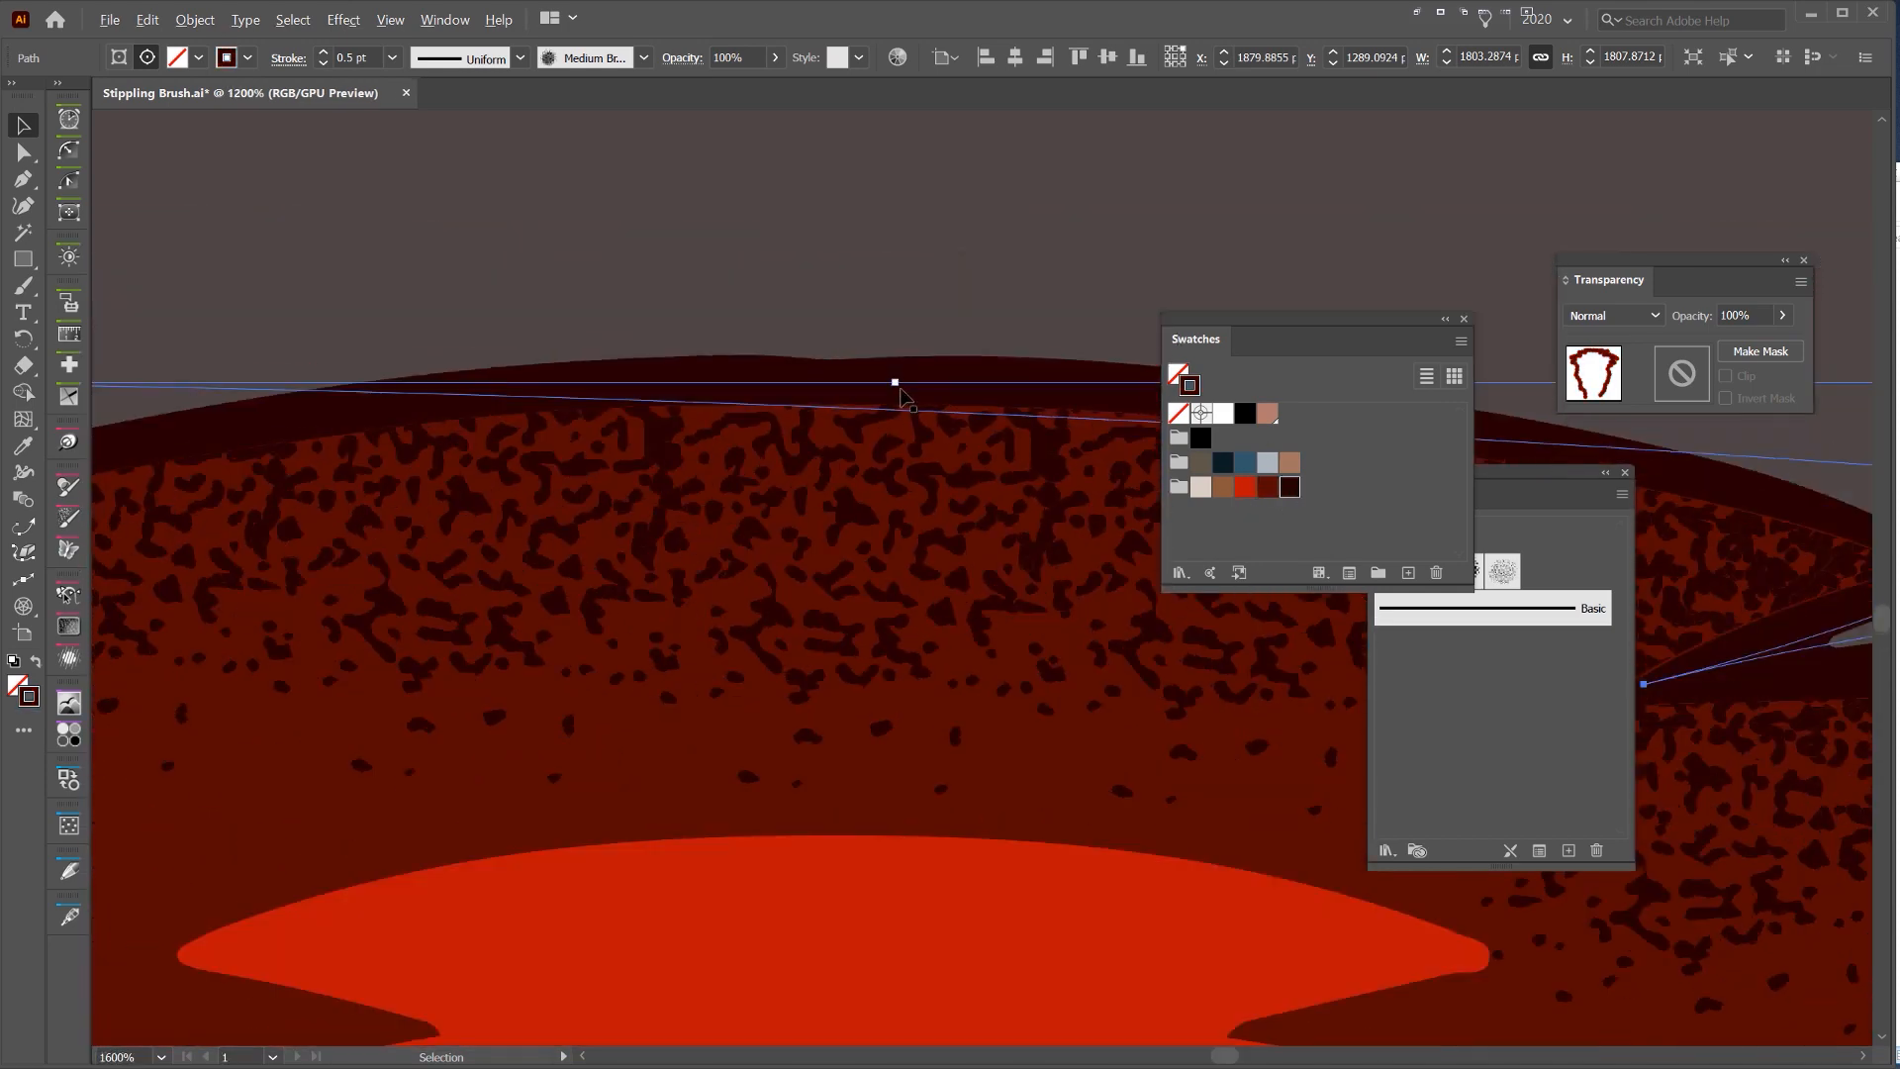
# - Select the background rectangle and set its stroke to none, undoing a mistaken removal of its fill
pyautogui.scroll(-6, 898, 391)
pyautogui.click(950, 272)
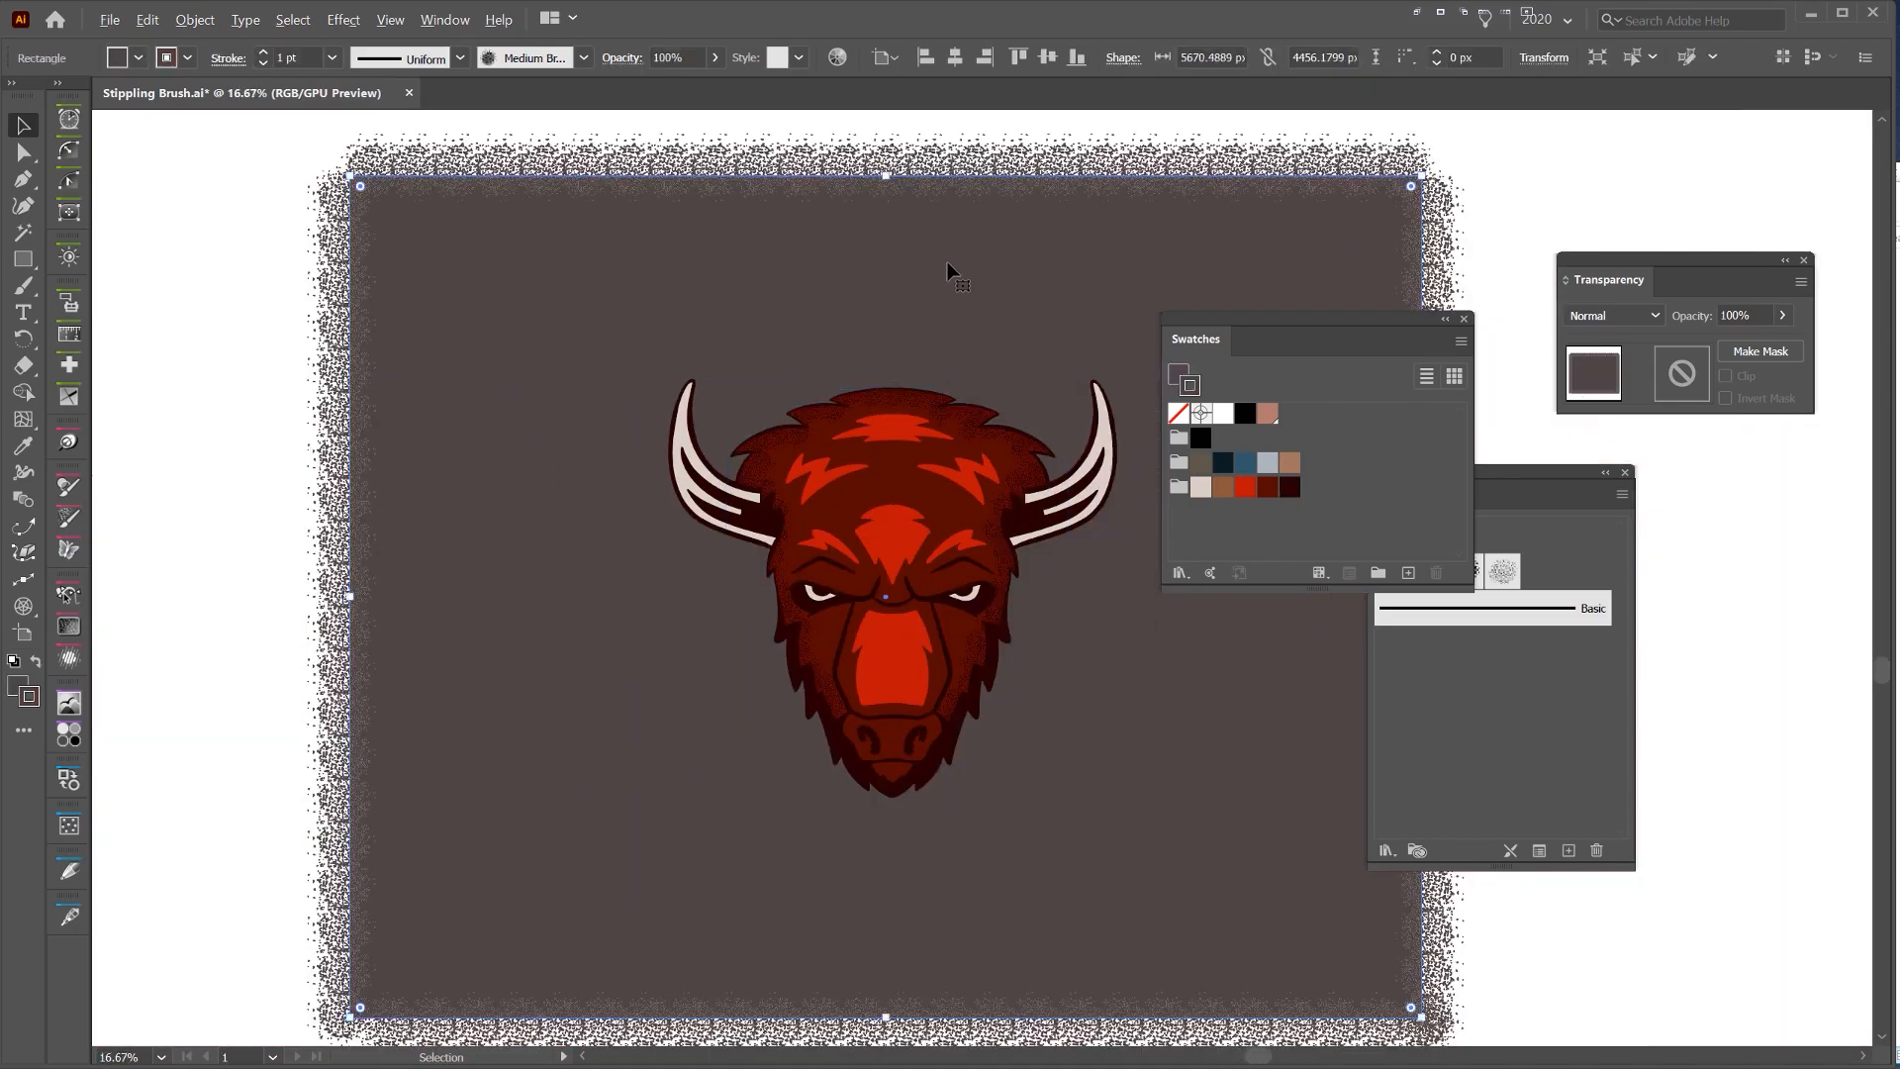
pyautogui.scroll(3, 1001, 276)
pyautogui.scroll(-2, 1002, 272)
pyautogui.press('a')
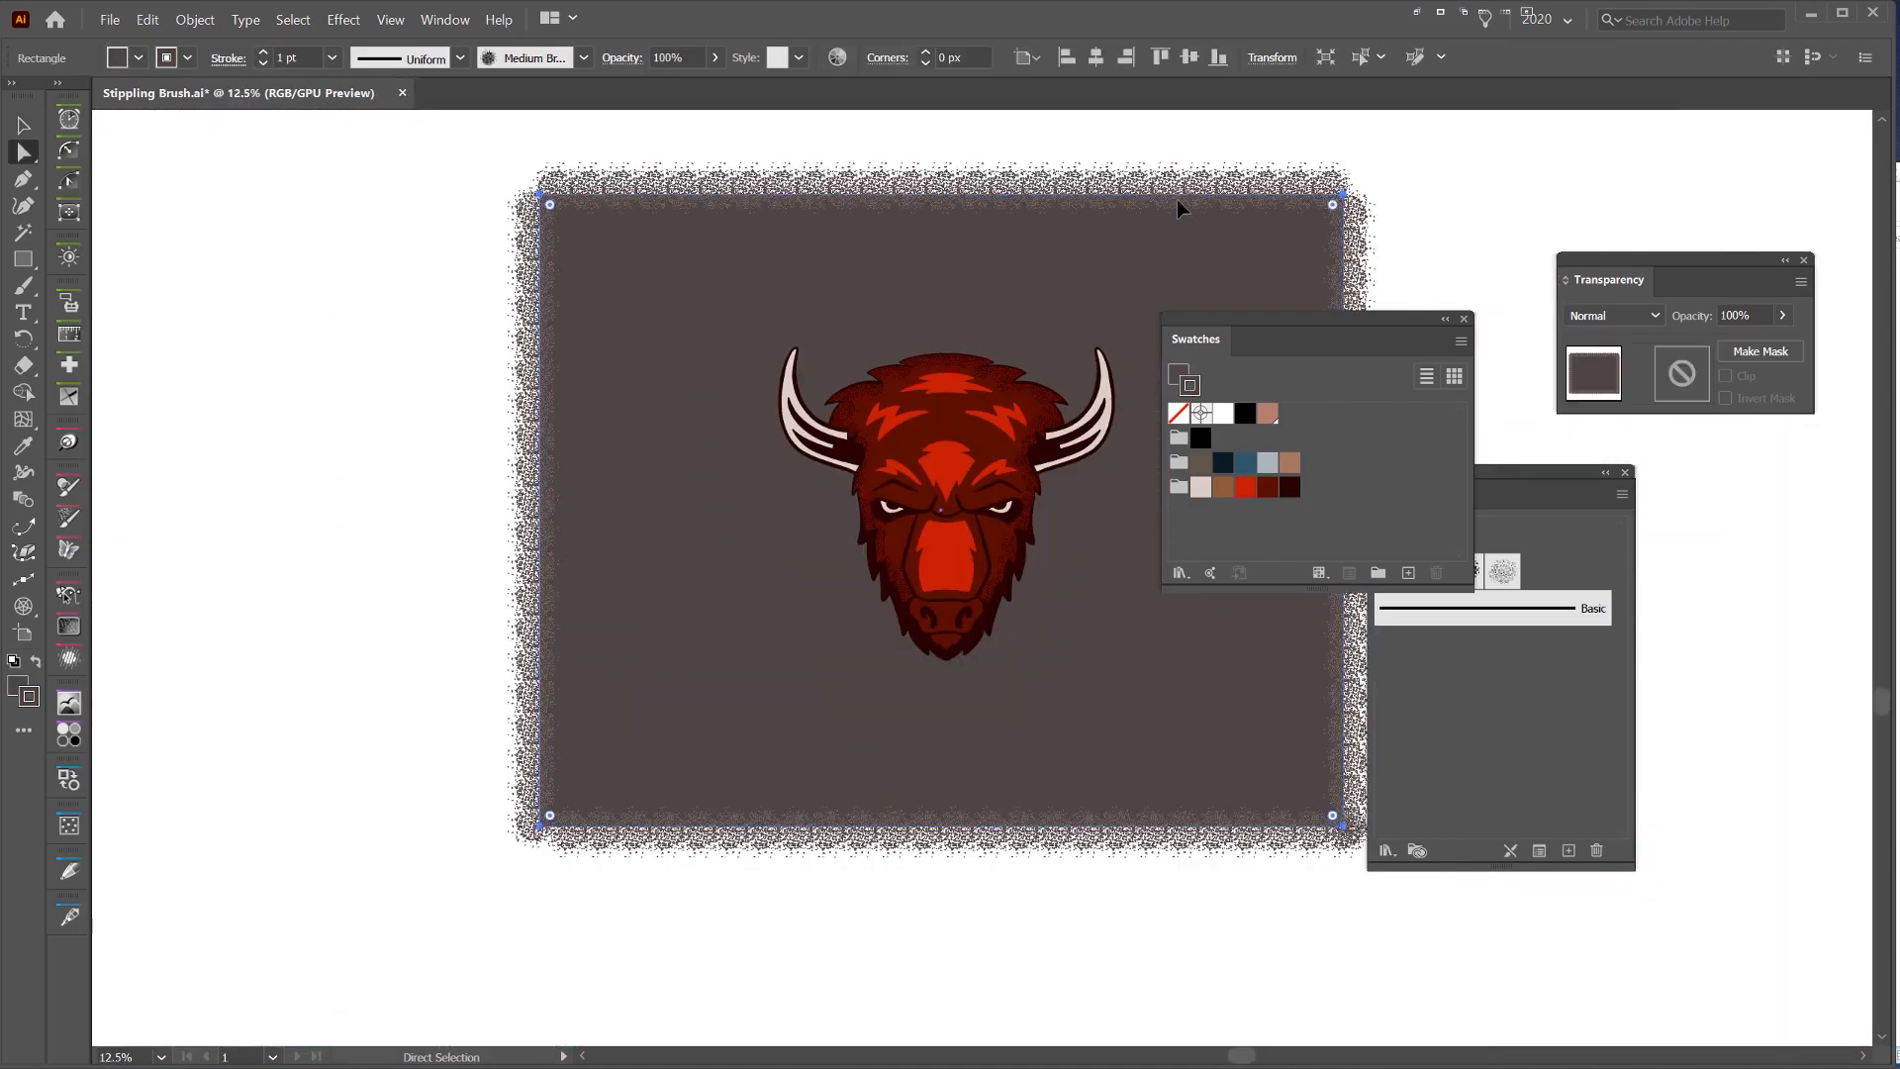
pyautogui.press('/')
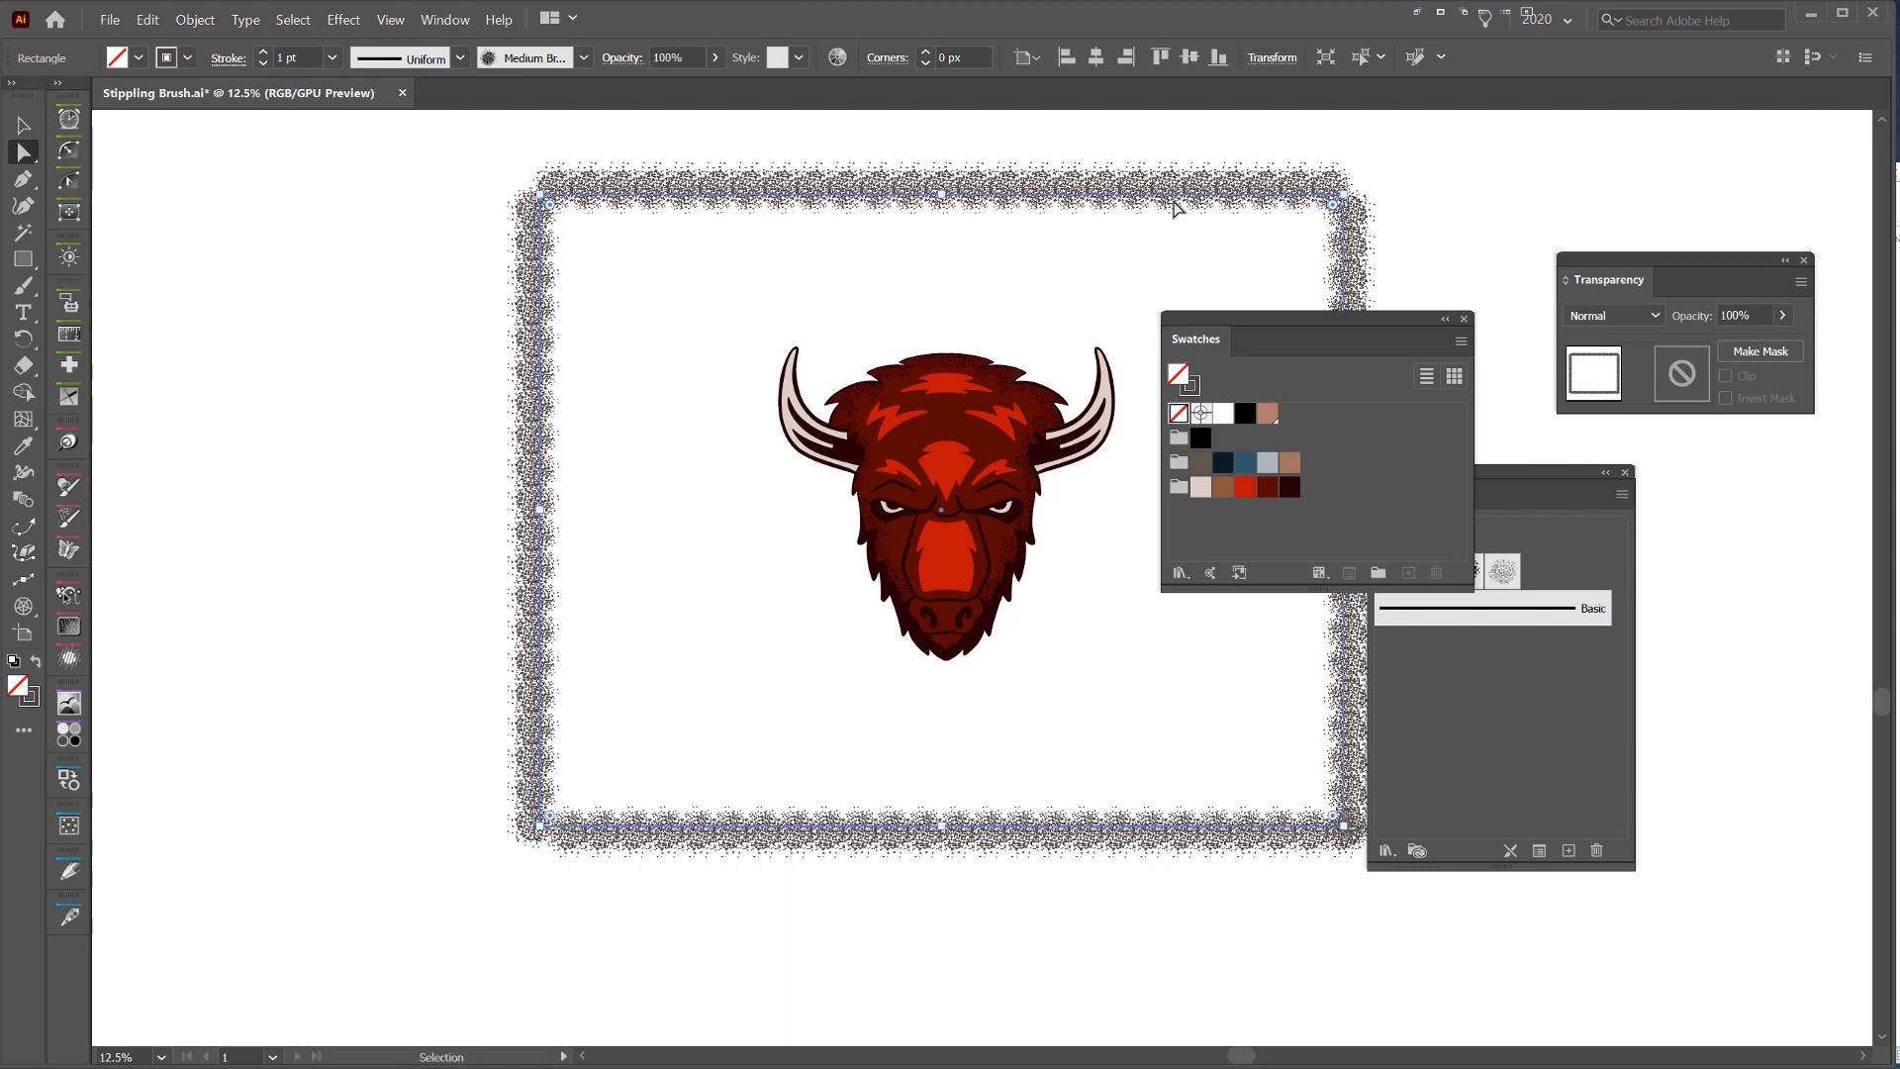
pyautogui.hotkey('ctrl', 'z')
pyautogui.press('x')
pyautogui.press('/')
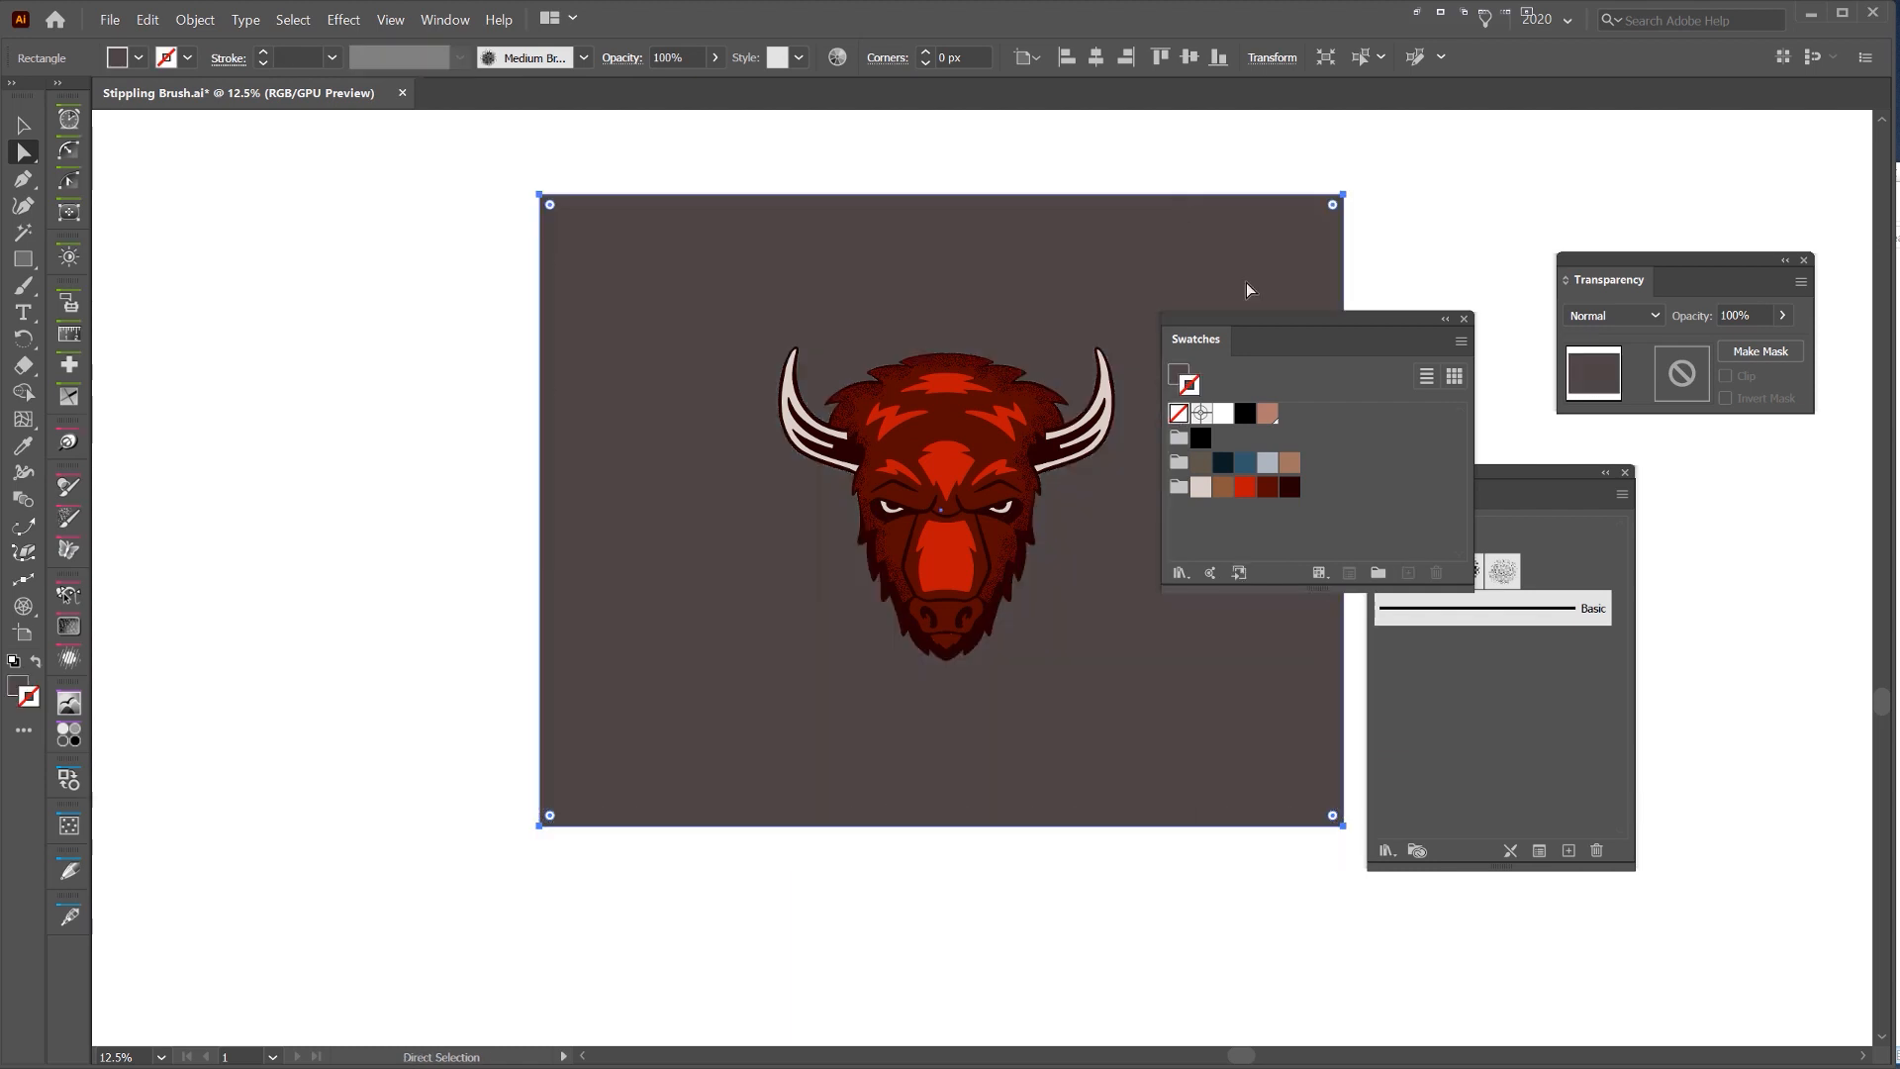
# - Deselect the background rectangle and move the floating swatch and brush palettes clear of the bison artwork
pyautogui.hotkey('ctrl', 'shift', 'a')
pyautogui.moveTo(1335, 321)
pyautogui.mouseDown()
pyautogui.moveTo(1404, 282)
pyautogui.moveTo(1892, 297)
pyautogui.moveTo(1839, 557)
pyautogui.moveTo(1861, 591)
pyautogui.mouseUp()
pyautogui.scroll(2, 972, 388)
pyautogui.moveTo(1325, 268); pyautogui.dragTo(1344, 202)
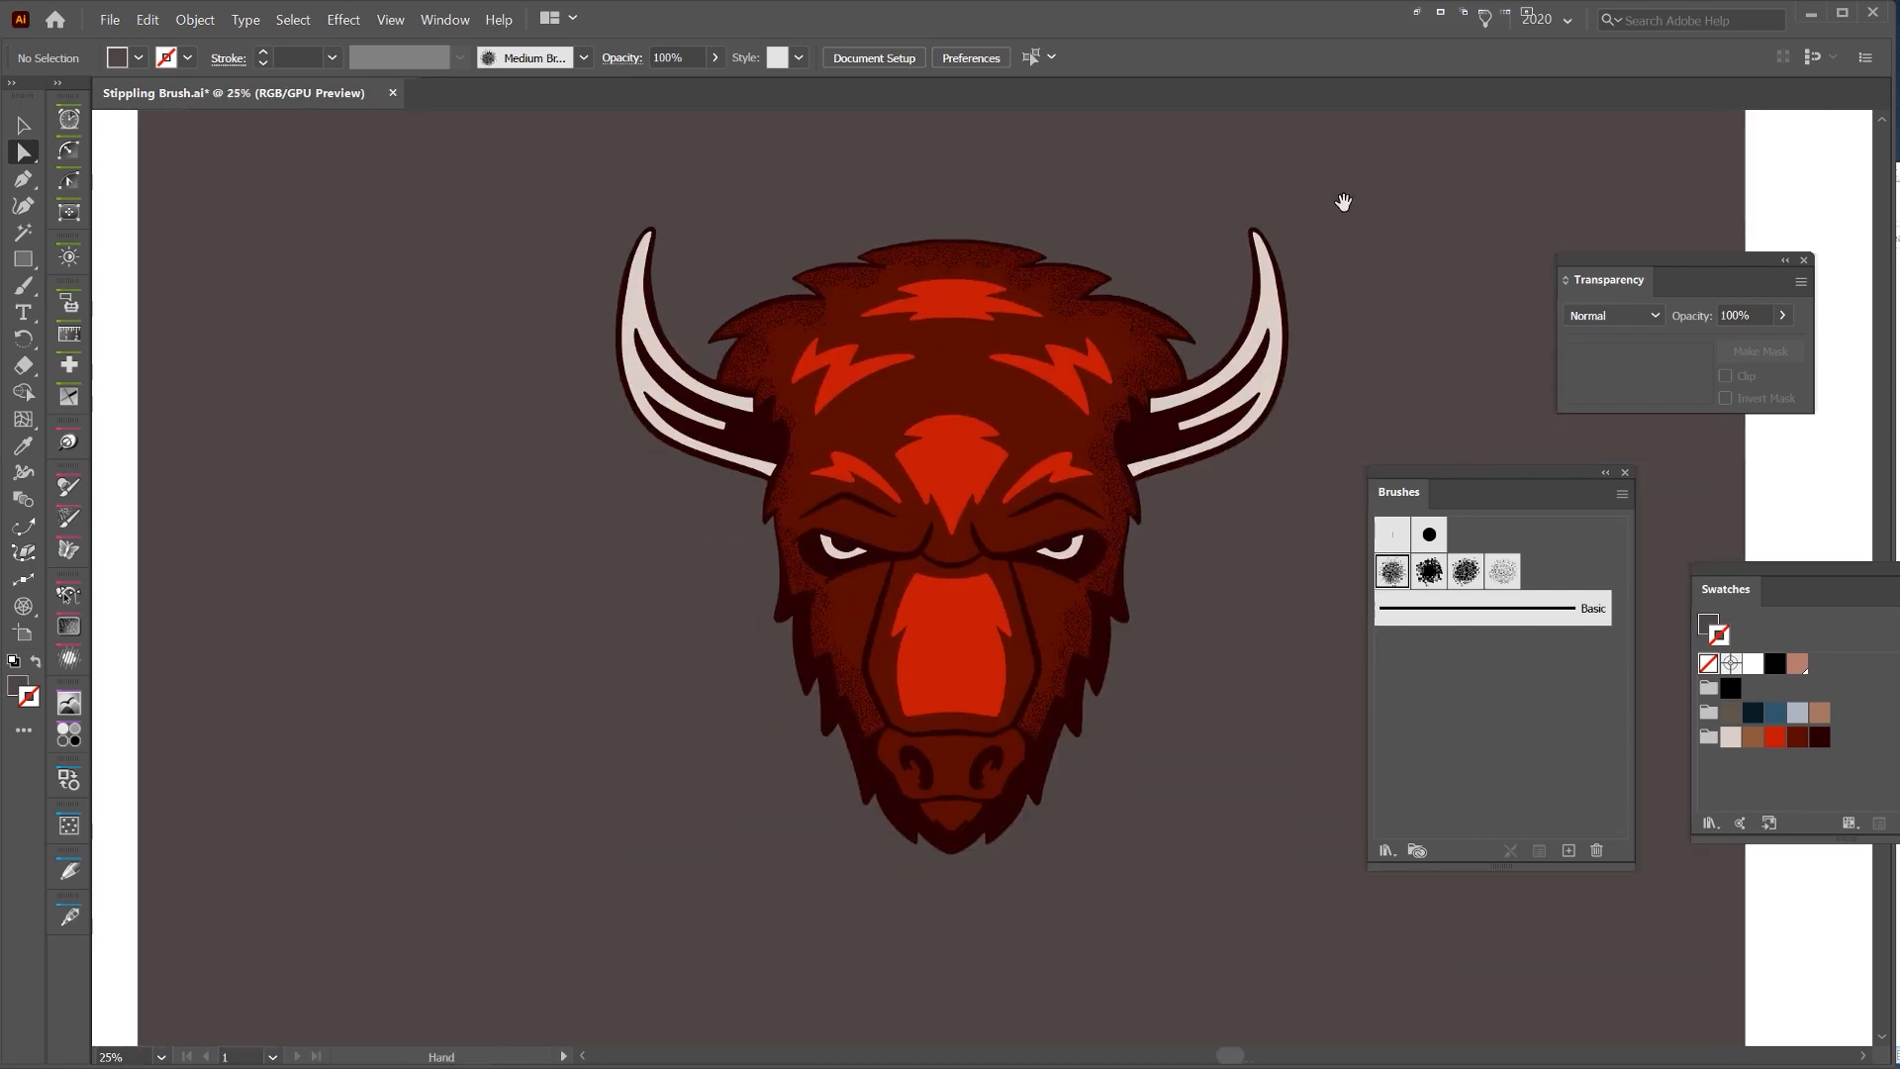
pyautogui.moveTo(1489, 484); pyautogui.dragTo(1450, 534)
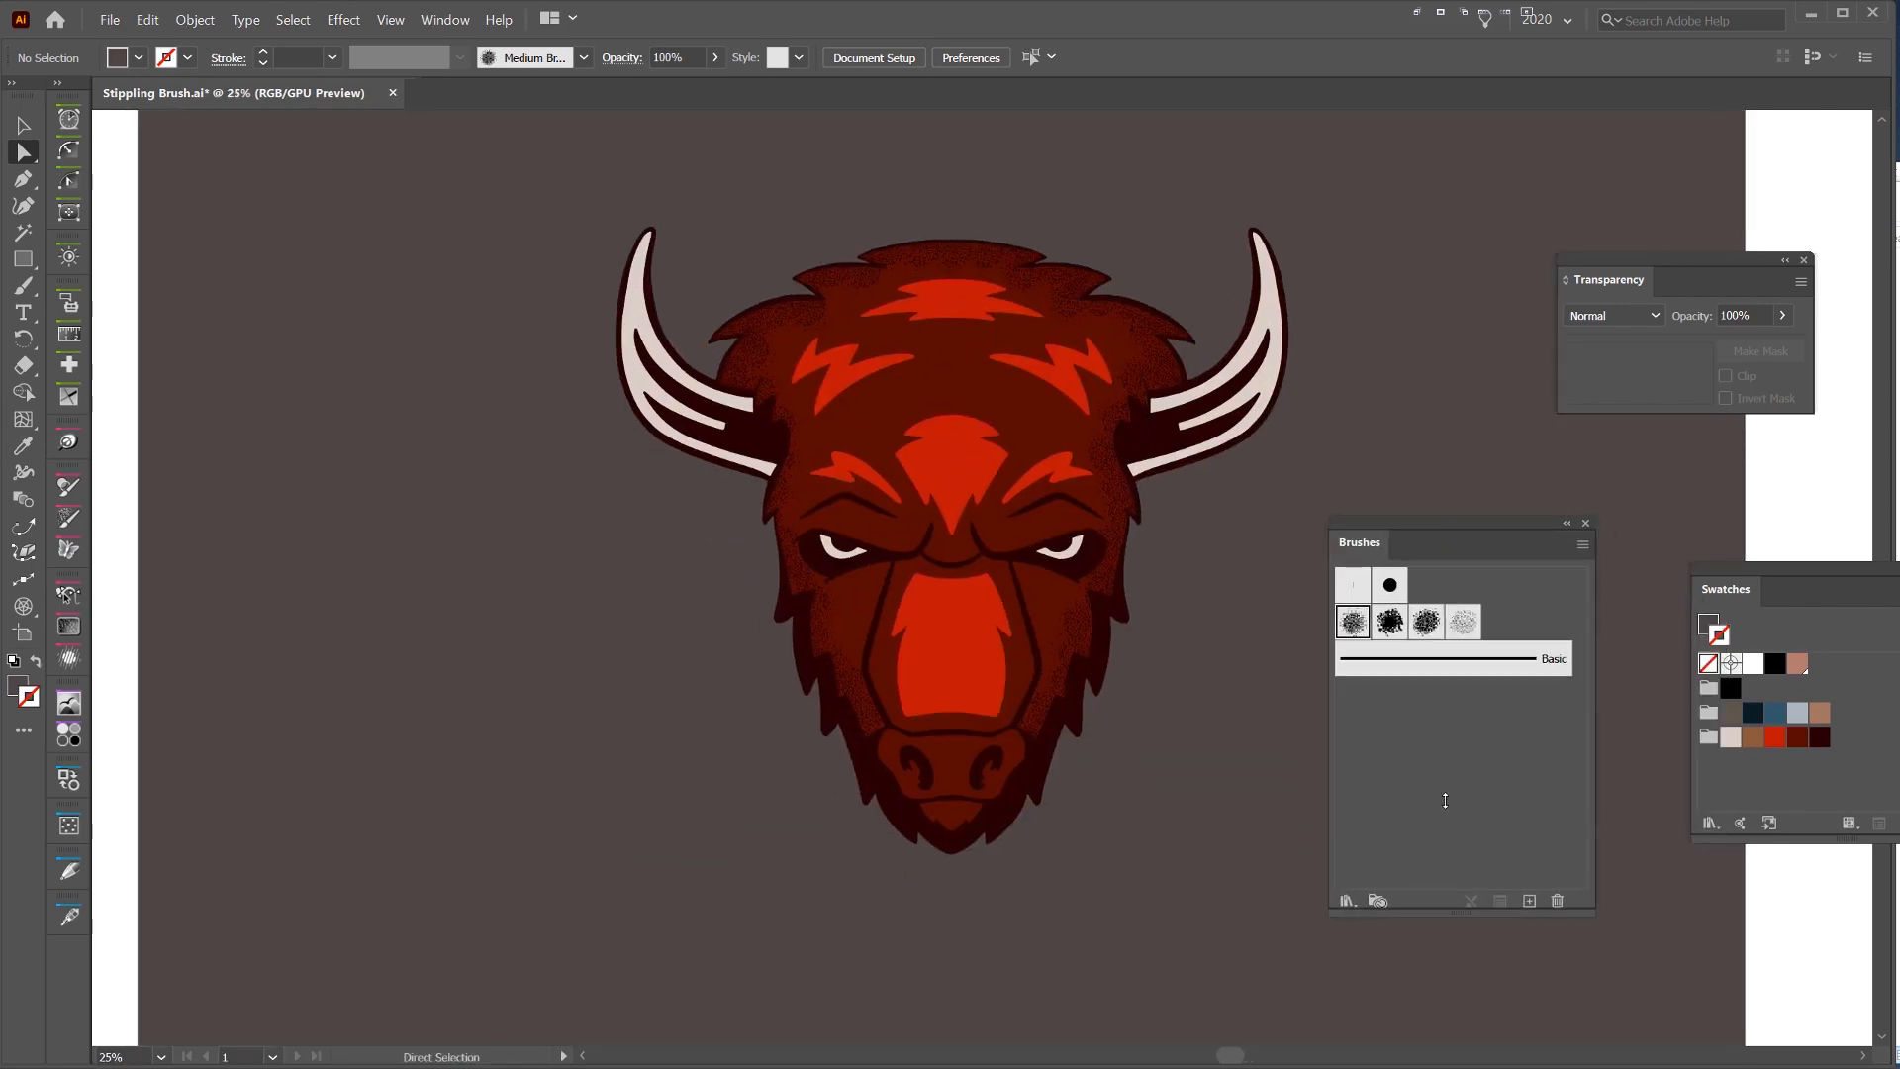
pyautogui.moveTo(1445, 799); pyautogui.dragTo(1445, 742)
pyautogui.moveTo(1359, 542); pyautogui.dragTo(1730, 921)
# - Select the cream shapes of both horns and paste a copy directly in front of them
pyautogui.scroll(2, 996, 536)
pyautogui.press('v')
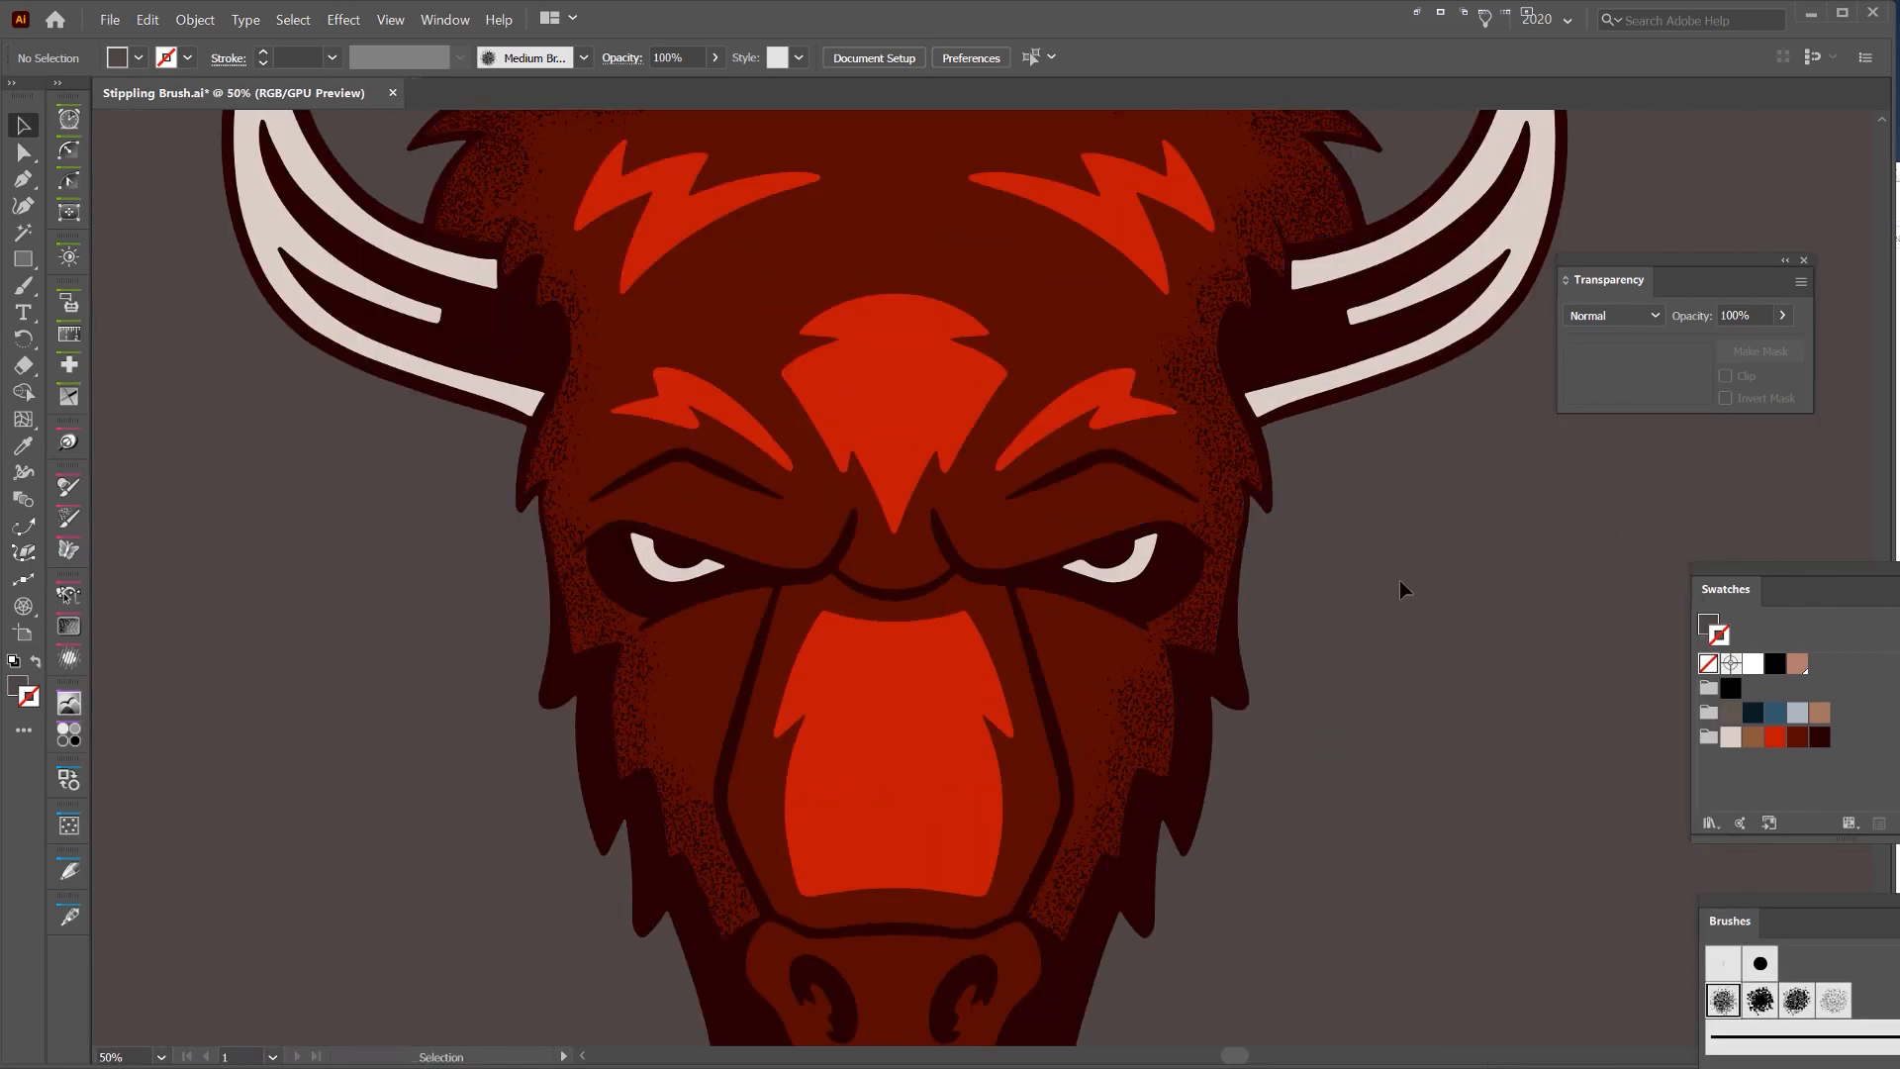
pyautogui.moveTo(1063, 539); pyautogui.dragTo(1124, 771)
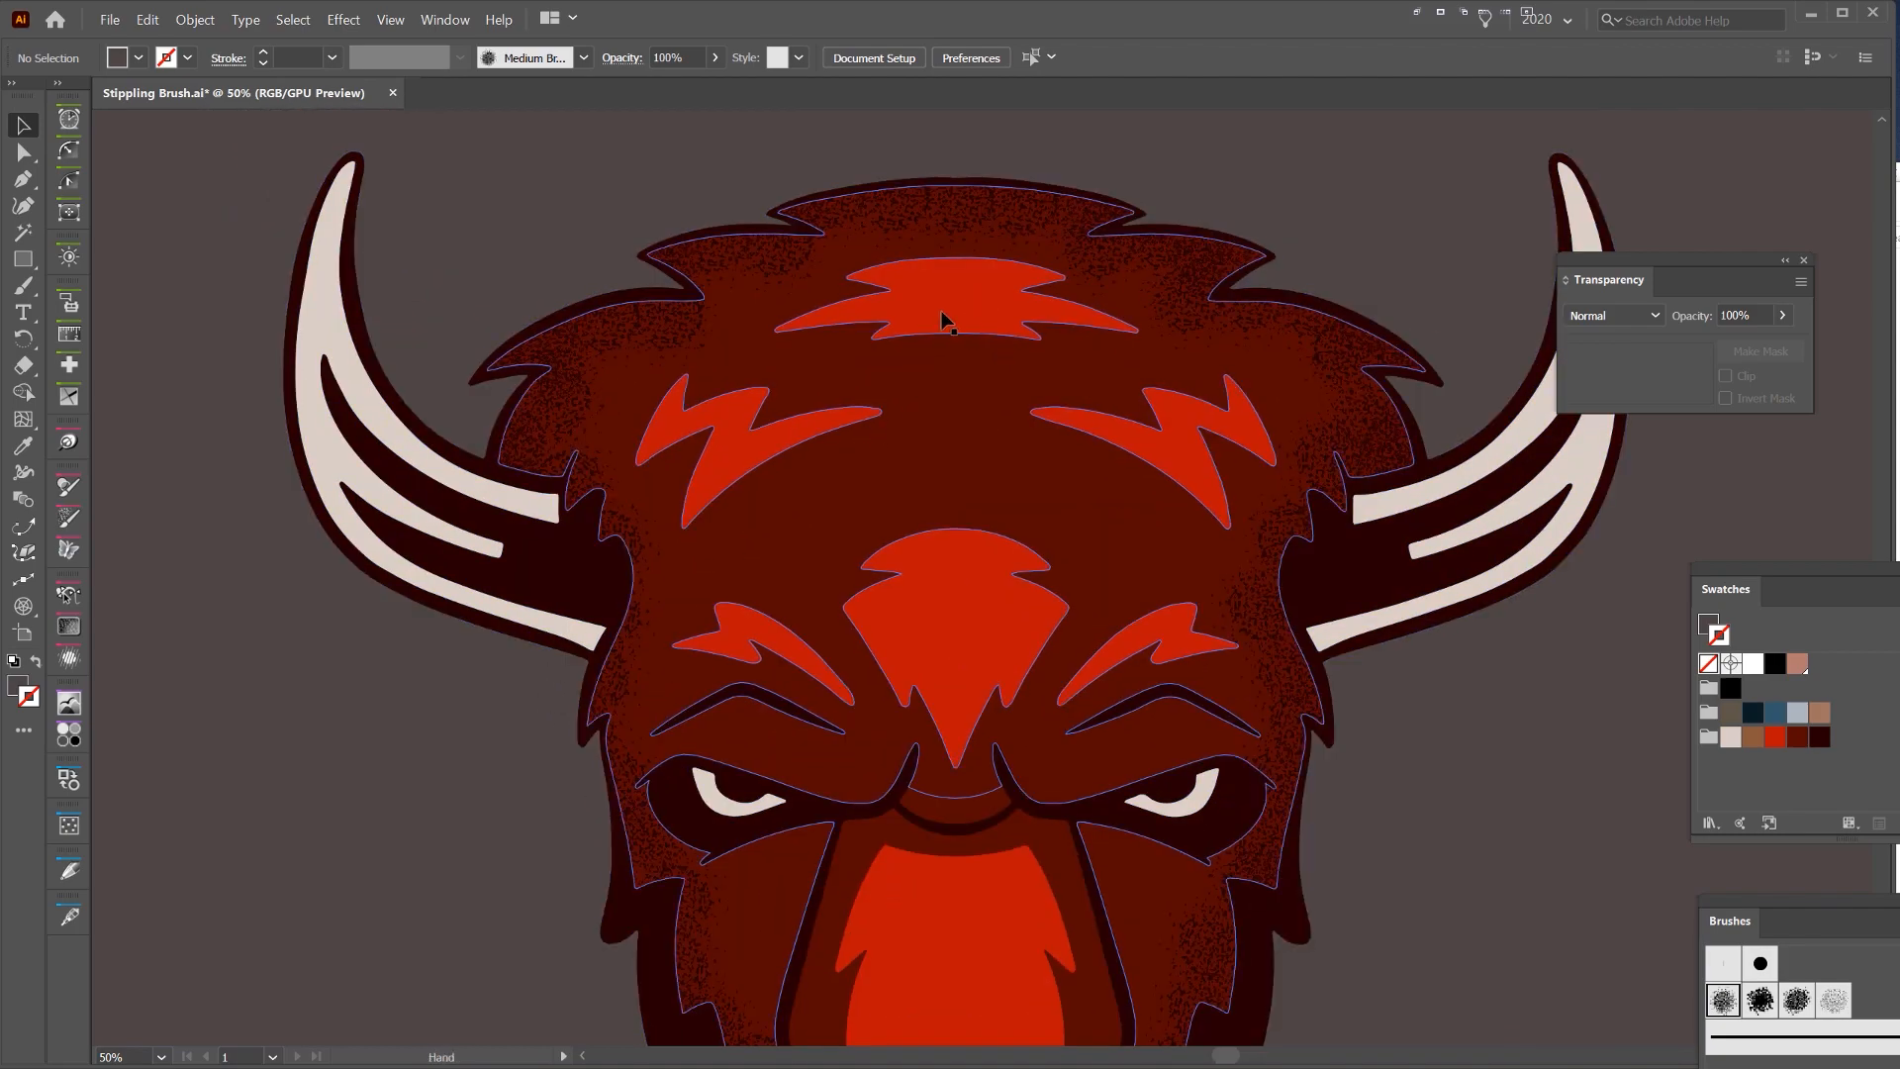
pyautogui.click(943, 319)
pyautogui.press('a')
pyautogui.click(321, 281)
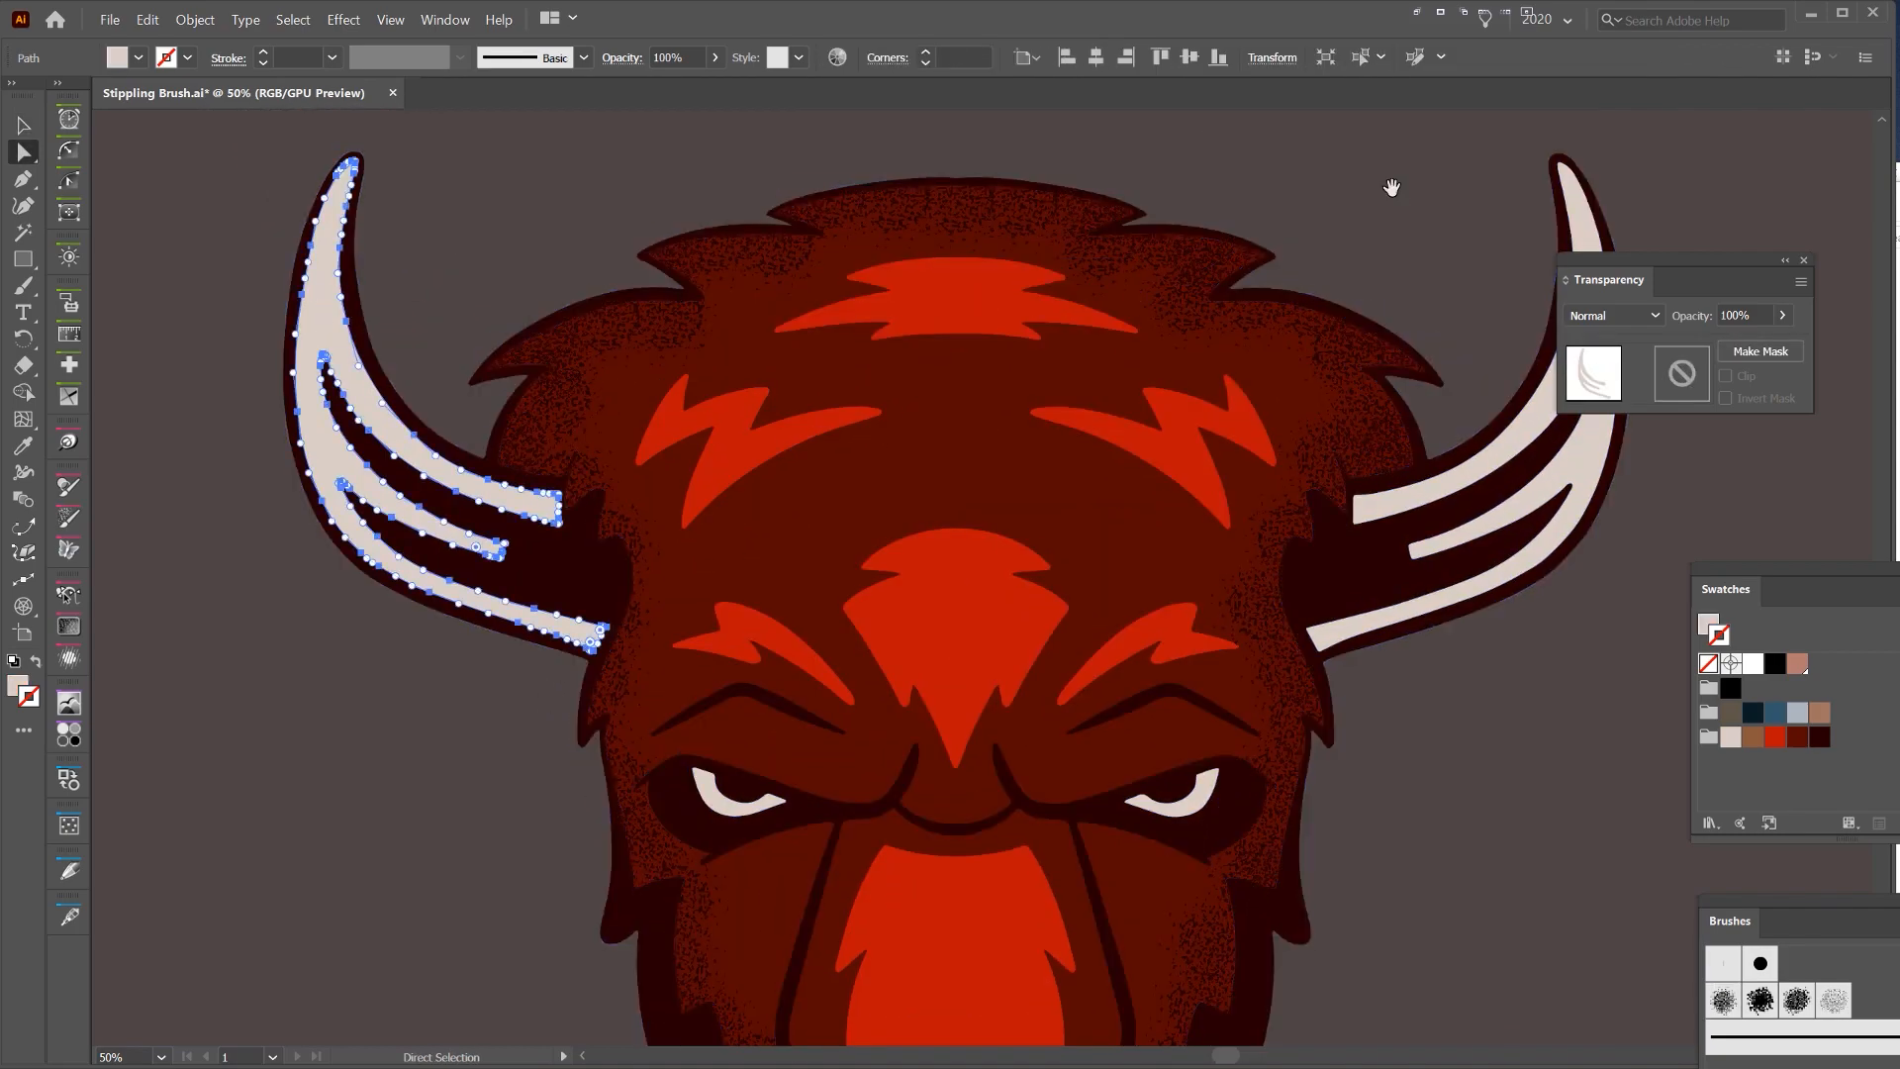
pyautogui.moveTo(1392, 187); pyautogui.dragTo(1238, 251)
pyautogui.keyDown('shift'); pyautogui.click(1445, 394); pyautogui.keyUp('shift')
pyautogui.hotkey('ctrl', 'c')
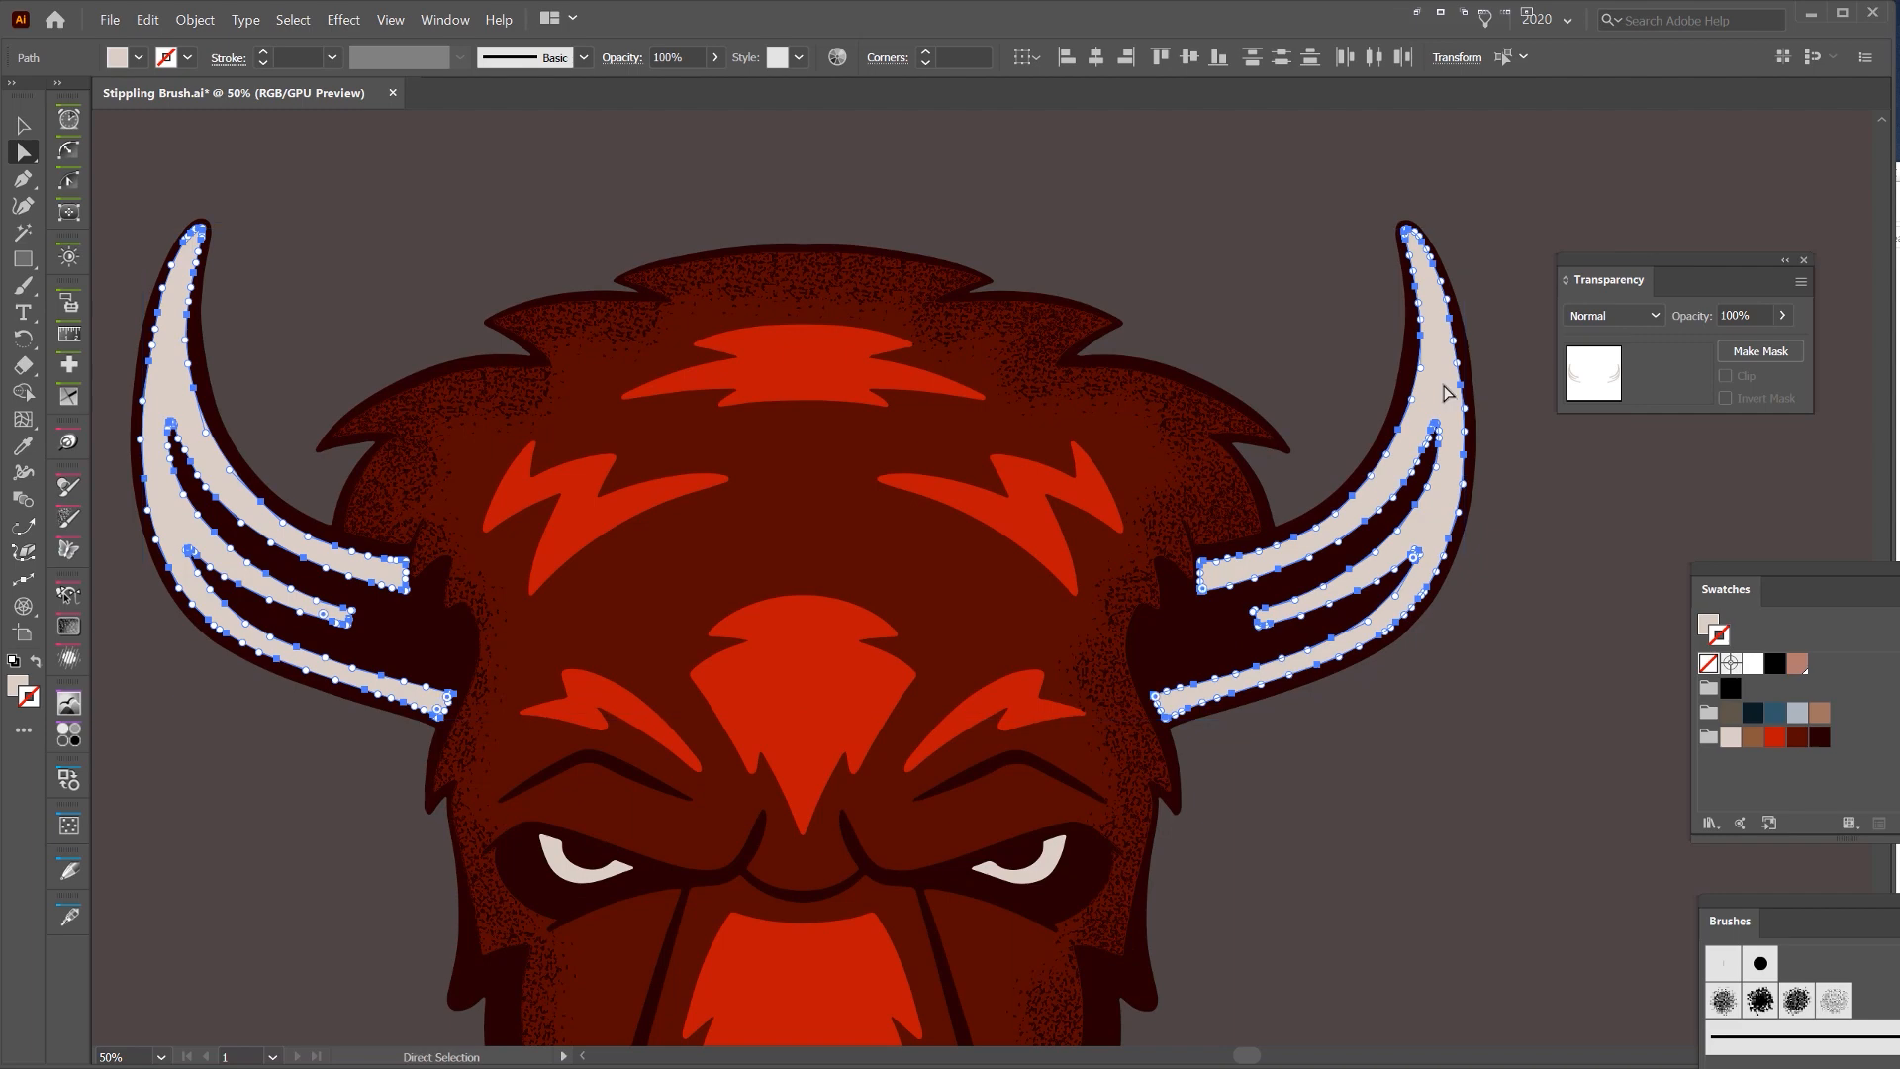
pyautogui.hotkey('ctrl', 'f')
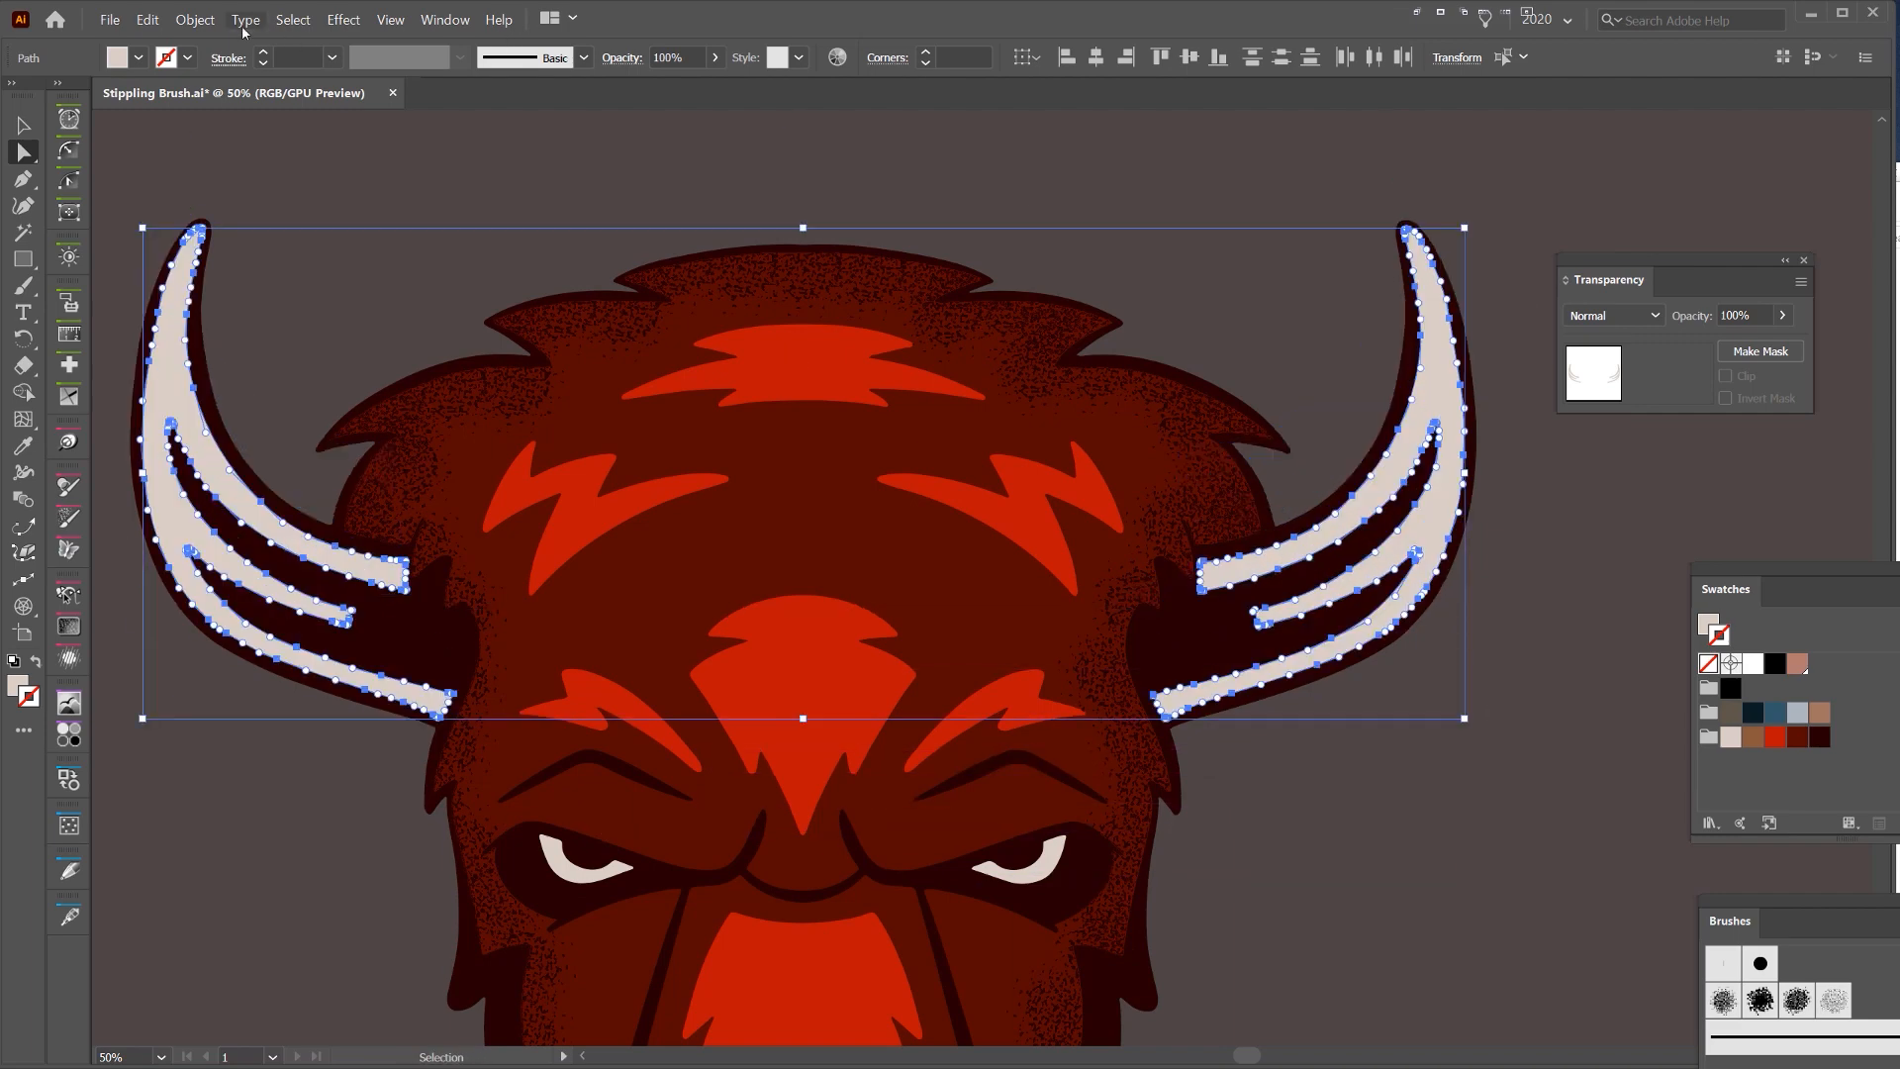
# - Combine the copied horn shapes into one compound path, undo a test move of it and deselect
pyautogui.click(198, 20)
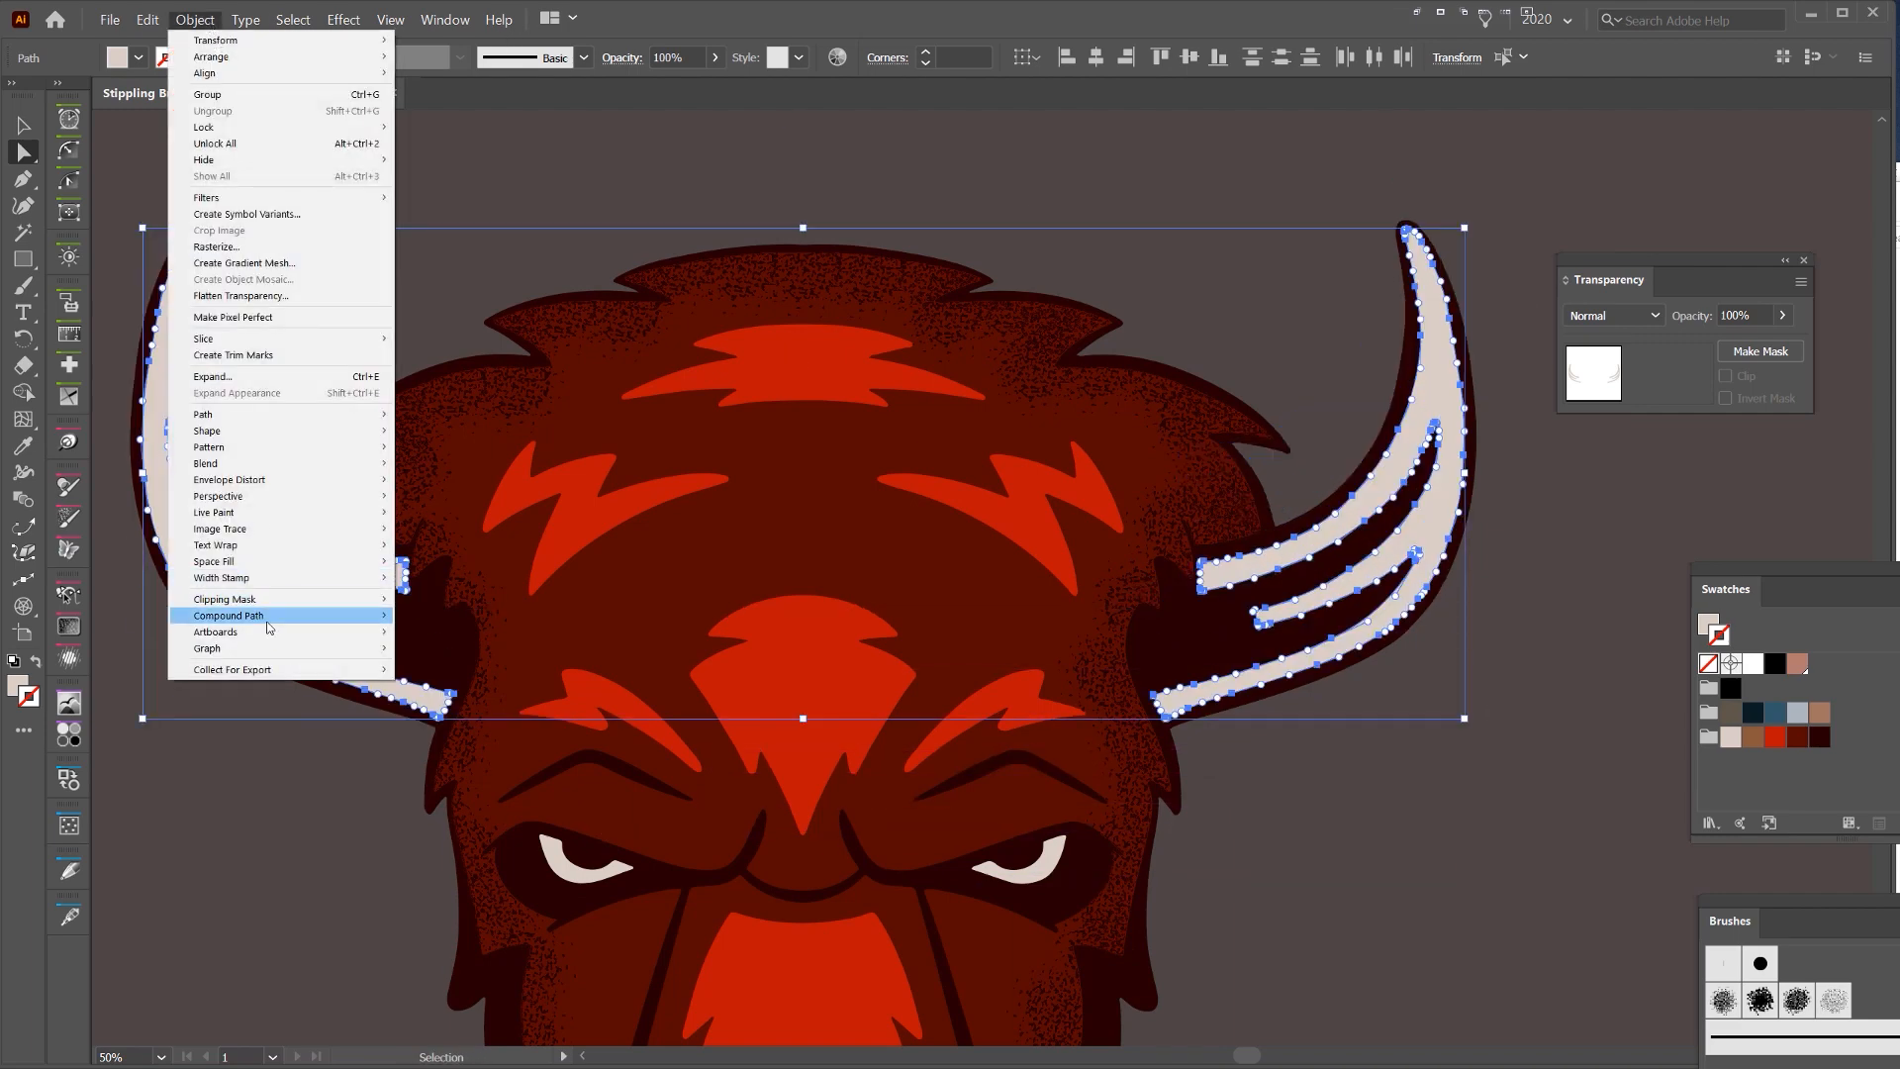
pyautogui.moveTo(327, 616)
pyautogui.click(428, 616)
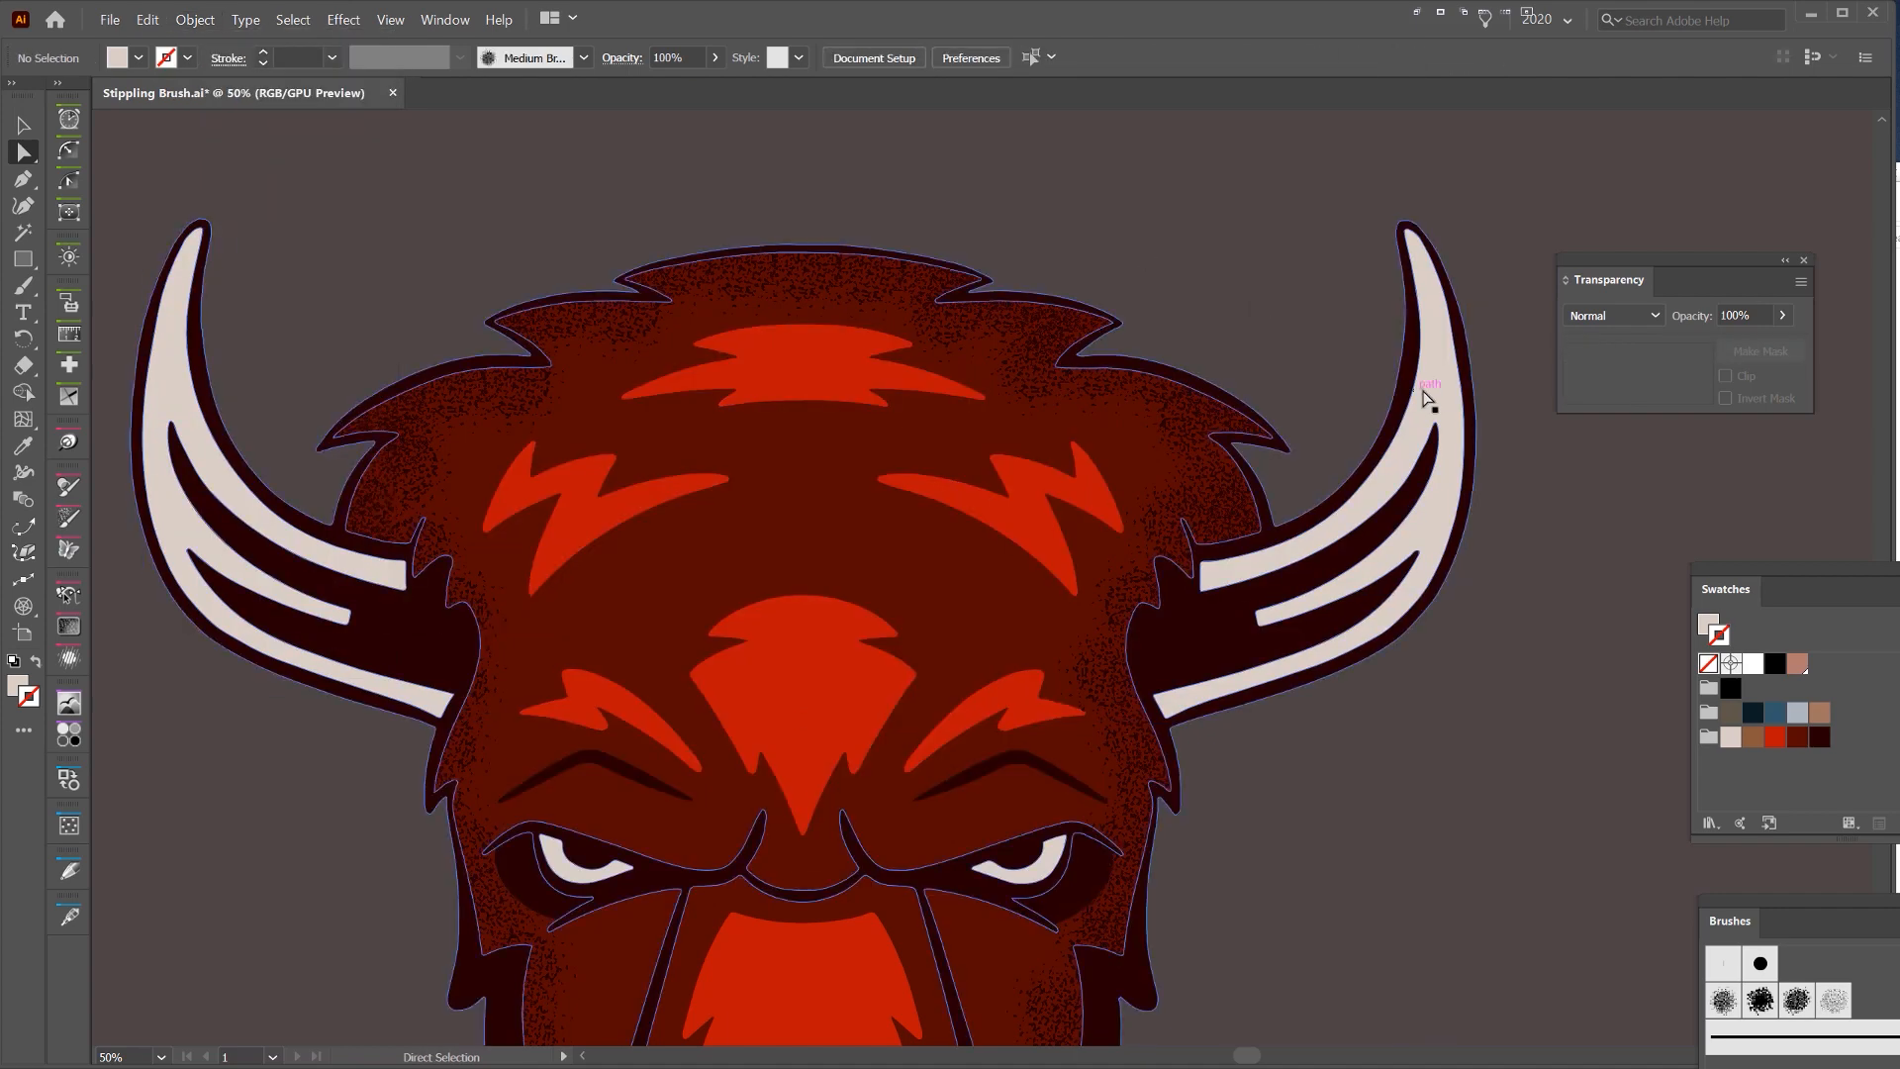
pyautogui.moveTo(1423, 386); pyautogui.dragTo(1456, 244)
pyautogui.hotkey('ctrl', 'z')
pyautogui.moveTo(365, 360); pyautogui.dragTo(471, 438)
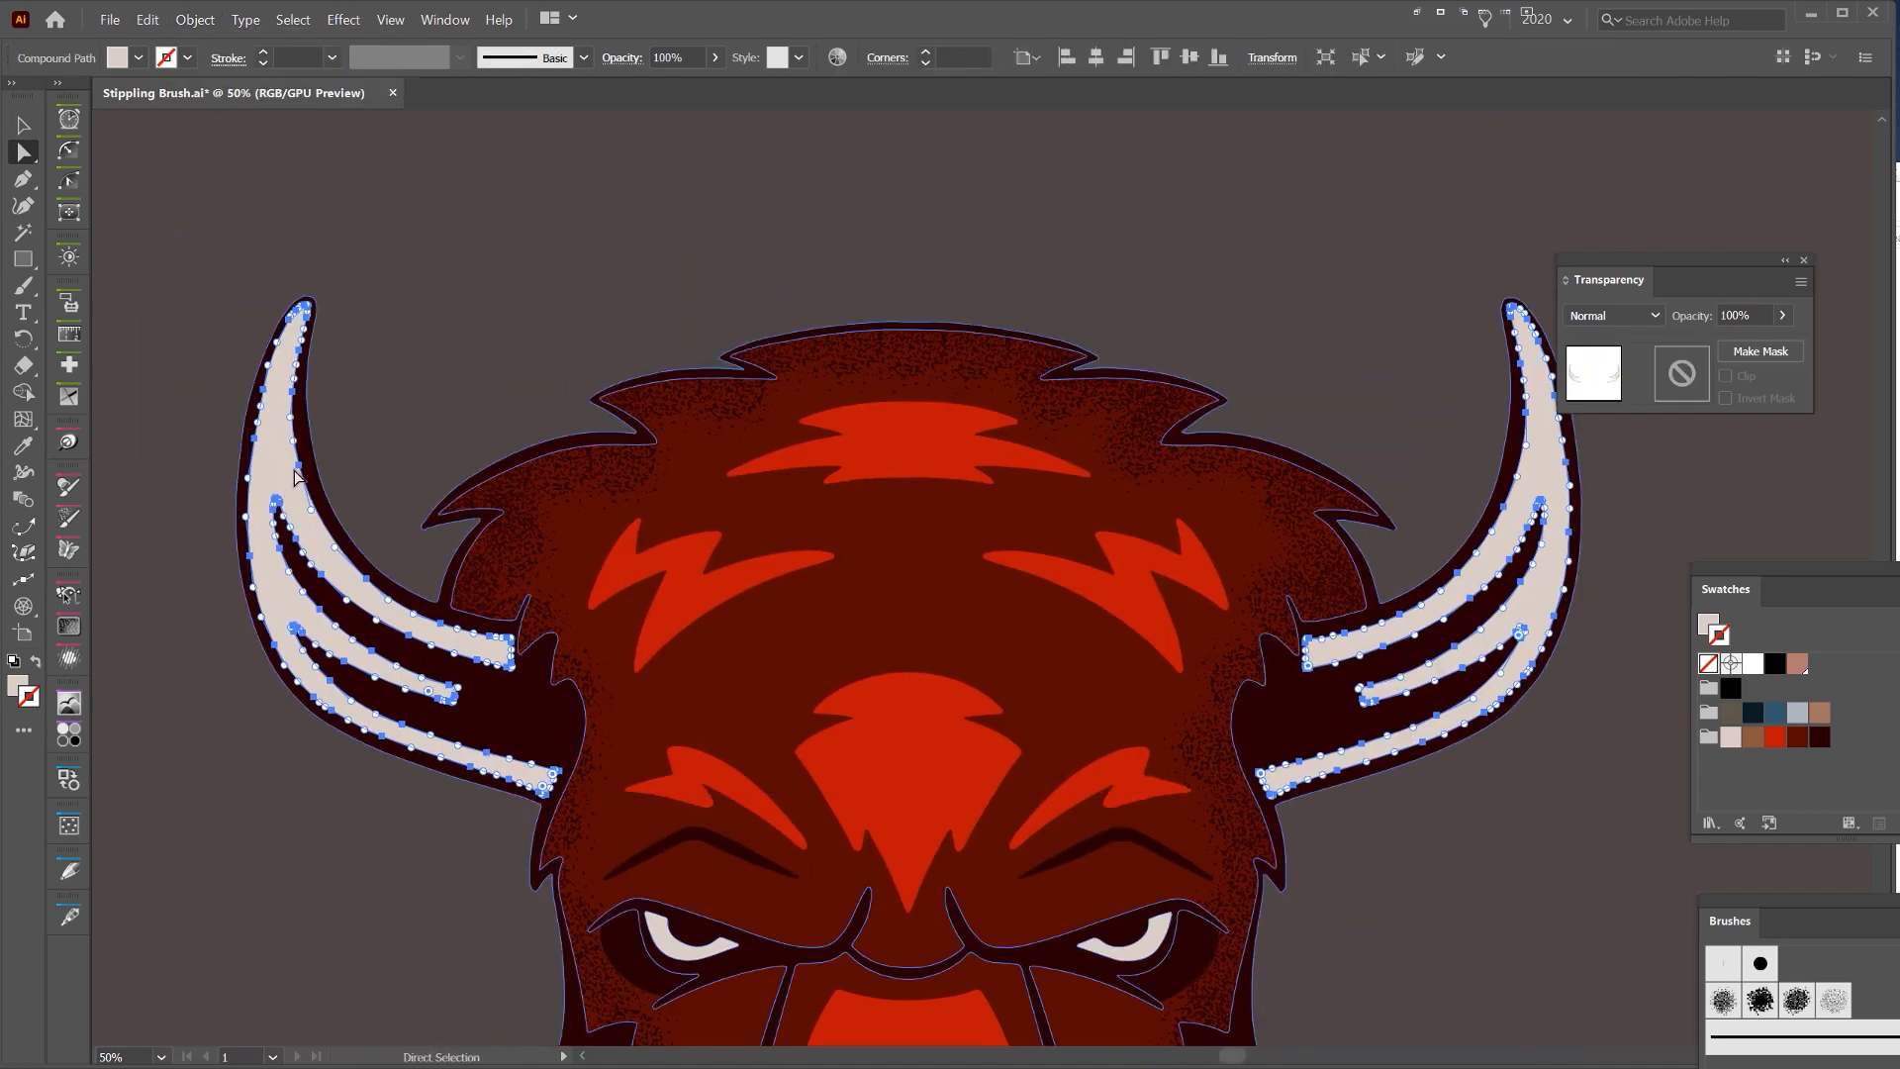
pyautogui.moveTo(442, 330); pyautogui.dragTo(611, 329)
pyautogui.click(562, 404)
# - Paint a stipple scatter brush stroke with the Paintbrush along the inner edge of each horn, from tip to base
pyautogui.press('p')
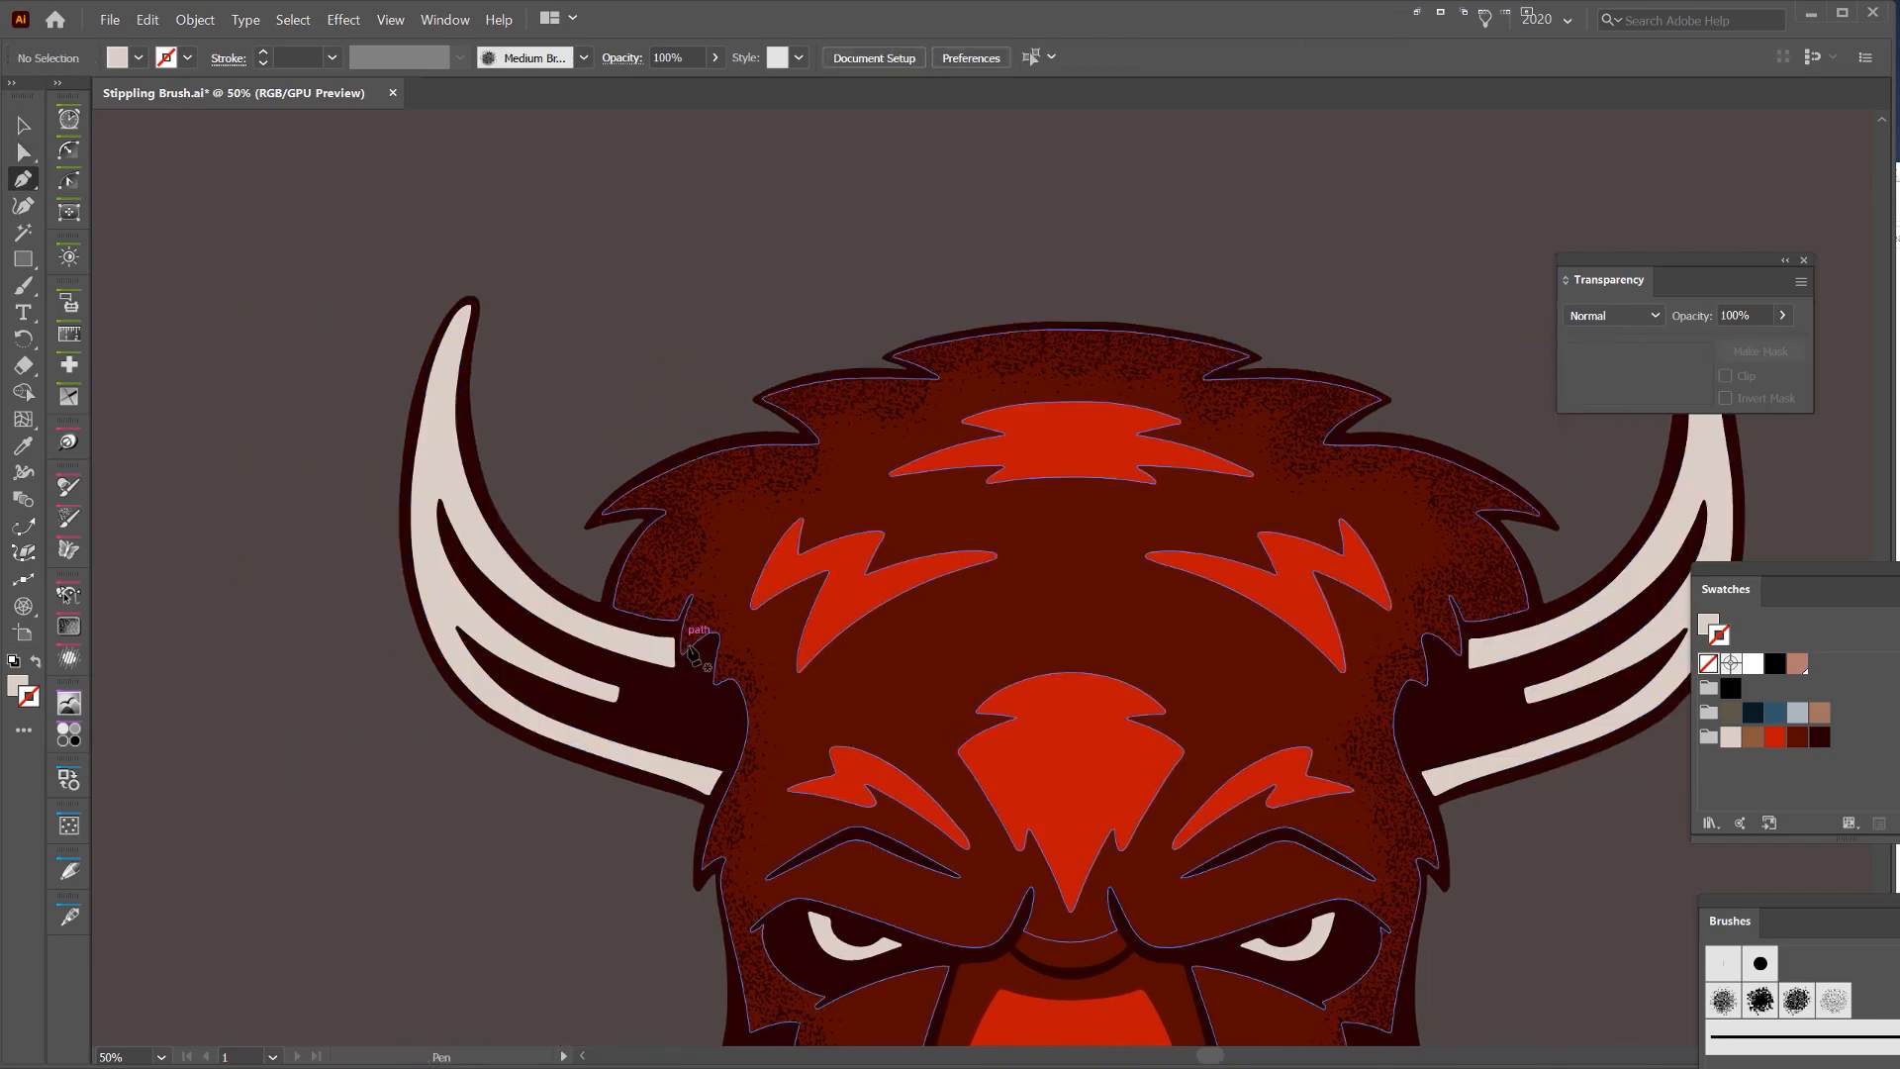
pyautogui.press('b')
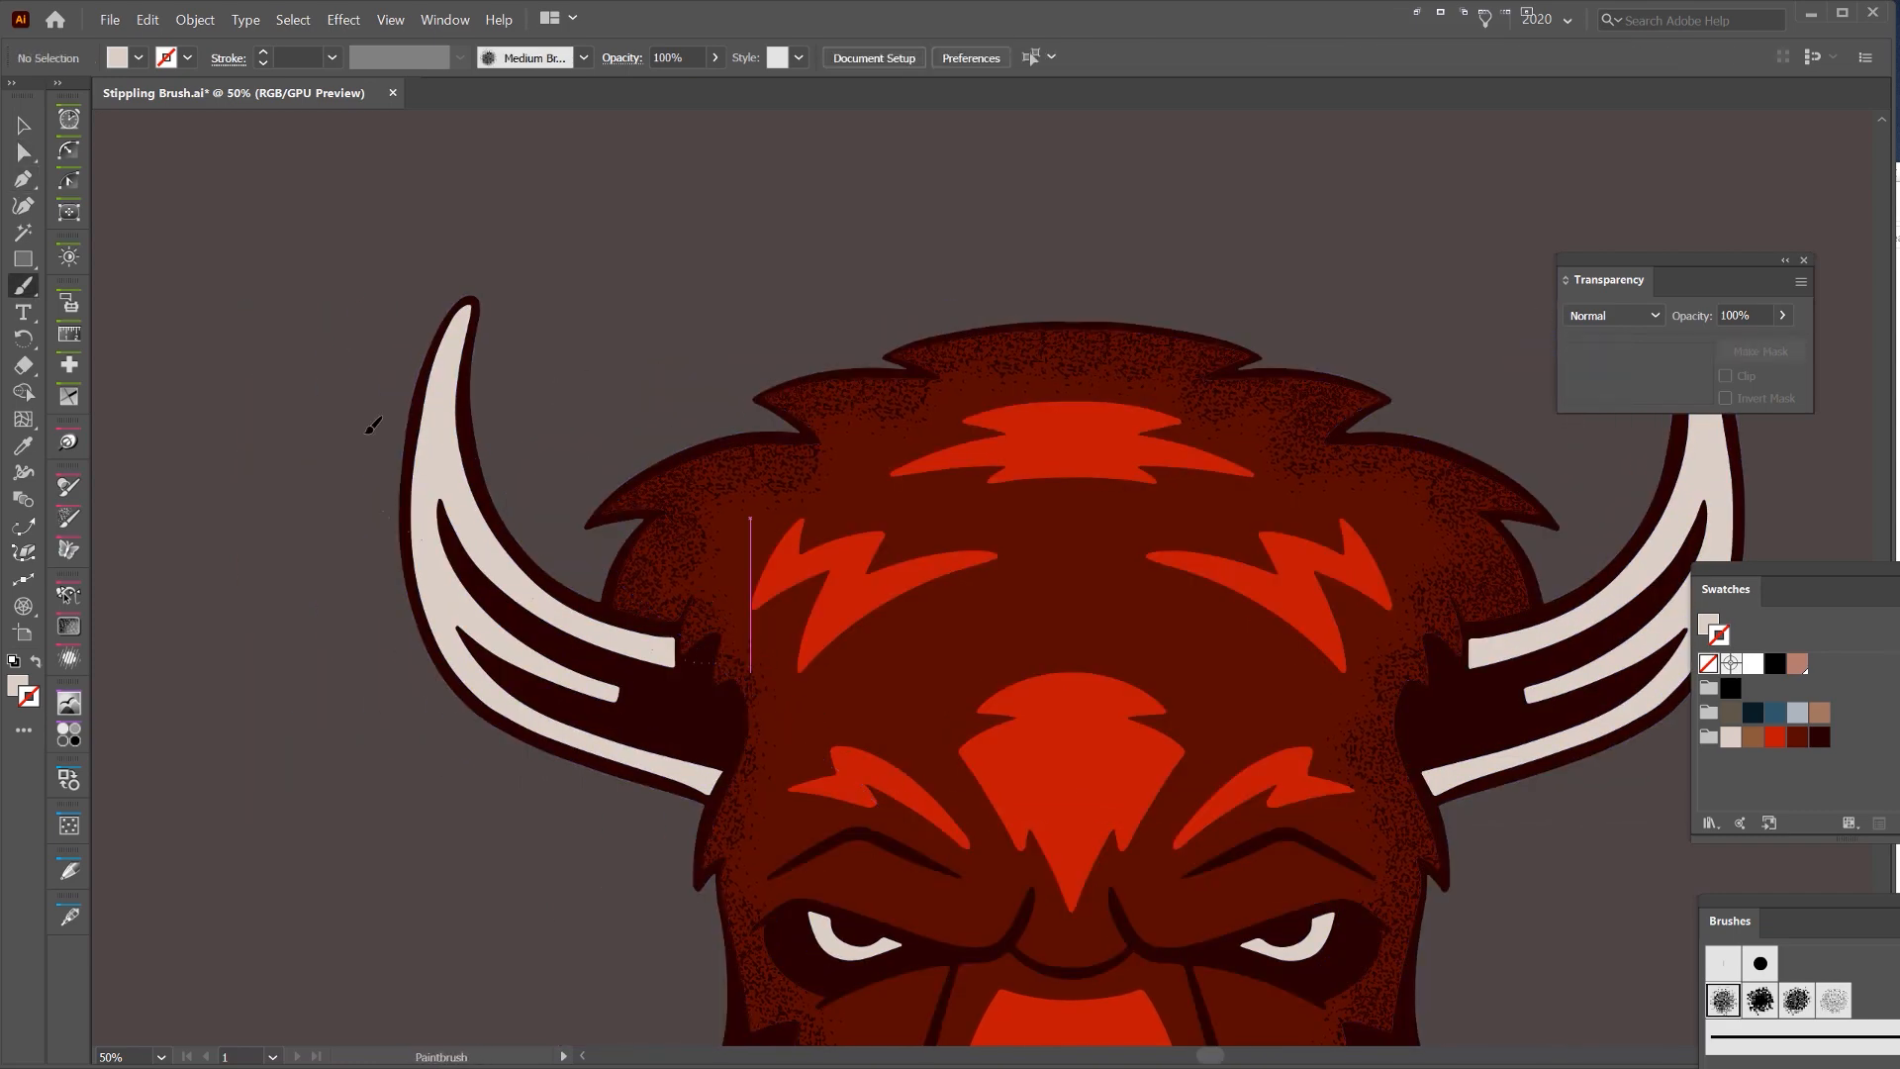
pyautogui.moveTo(372, 425); pyautogui.dragTo(614, 634)
pyautogui.hotkey('ctrl', 'z')
pyautogui.moveTo(462, 391); pyautogui.dragTo(465, 302)
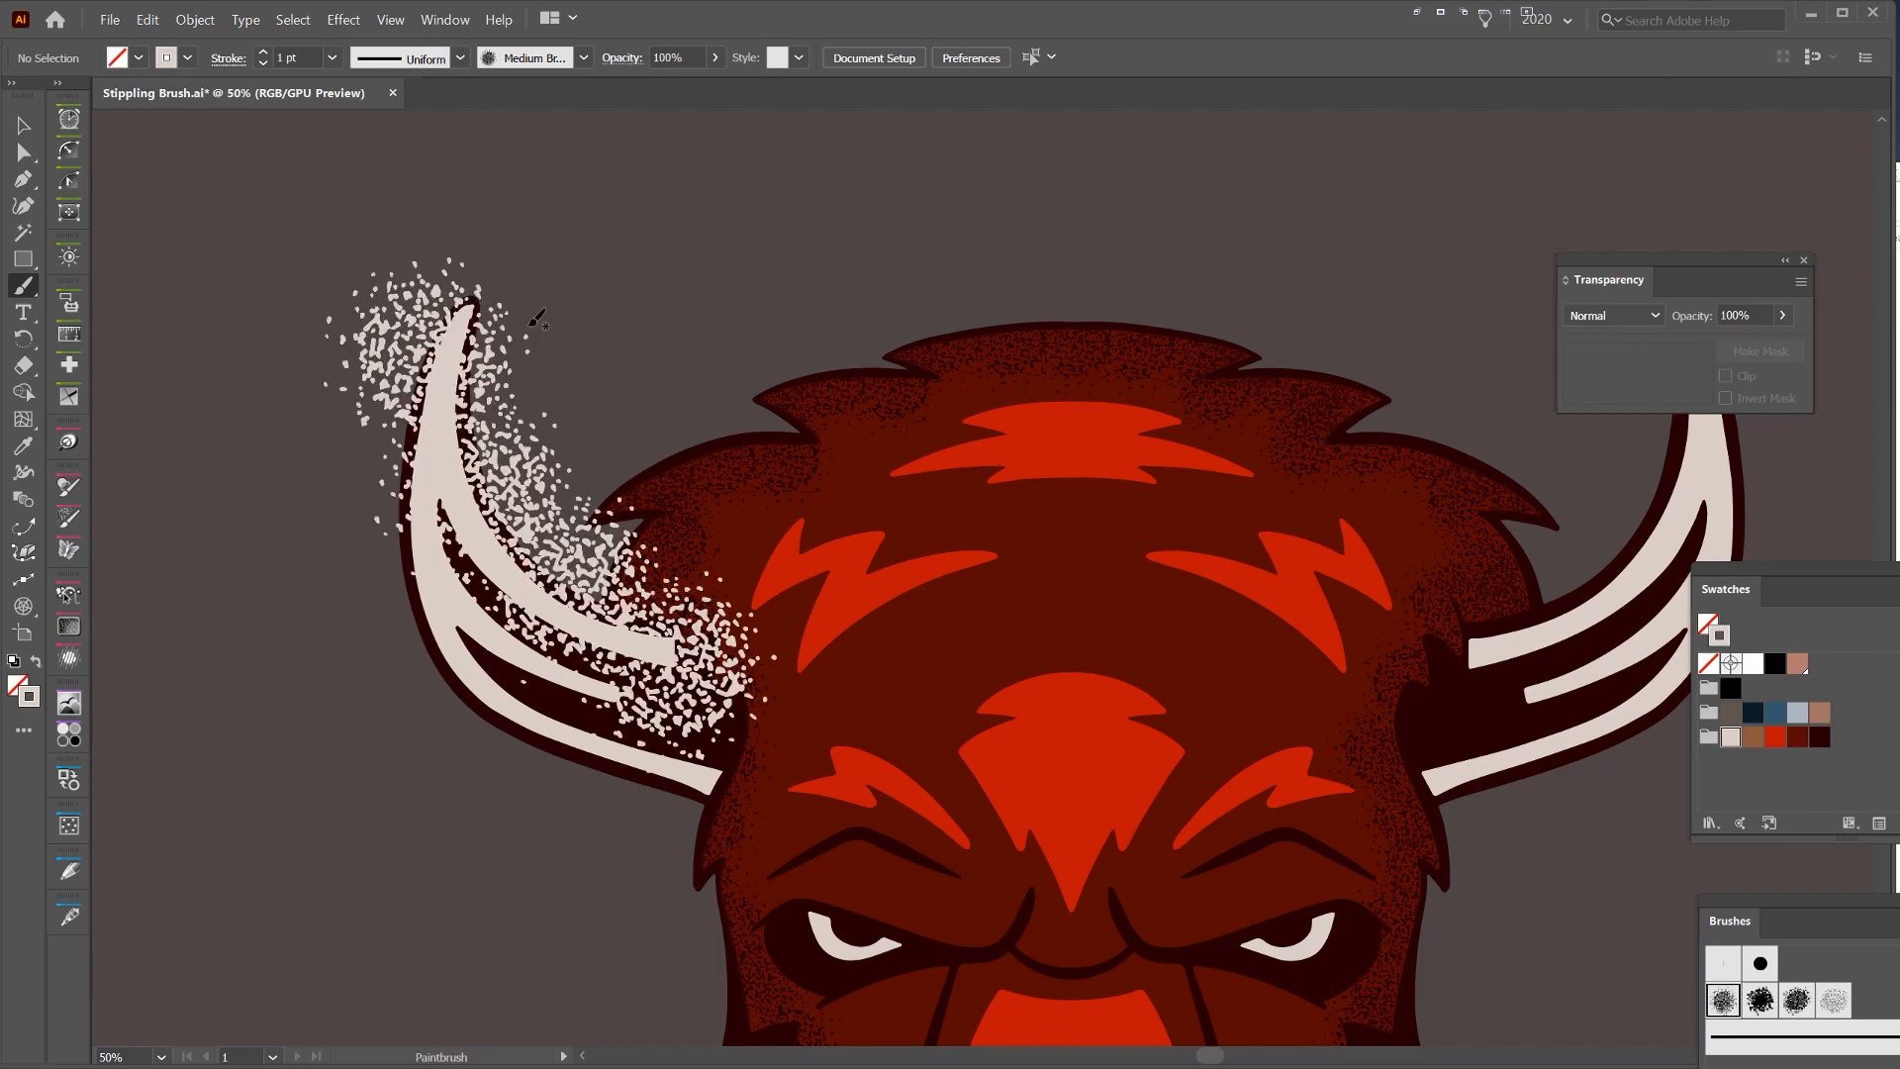
pyautogui.moveTo(1428, 587); pyautogui.dragTo(1027, 631)
pyautogui.moveTo(1274, 320)
pyautogui.mouseDown()
pyautogui.moveTo(1041, 688)
pyautogui.moveTo(1143, 698)
pyautogui.mouseUp()
# - Set the stroke weight of both horn stipple strokes to 0.5 pt and change their blending mode
pyautogui.press('v')
pyautogui.click(1217, 686)
pyautogui.keyDown('shift'); pyautogui.click(243, 554); pyautogui.keyUp('shift')
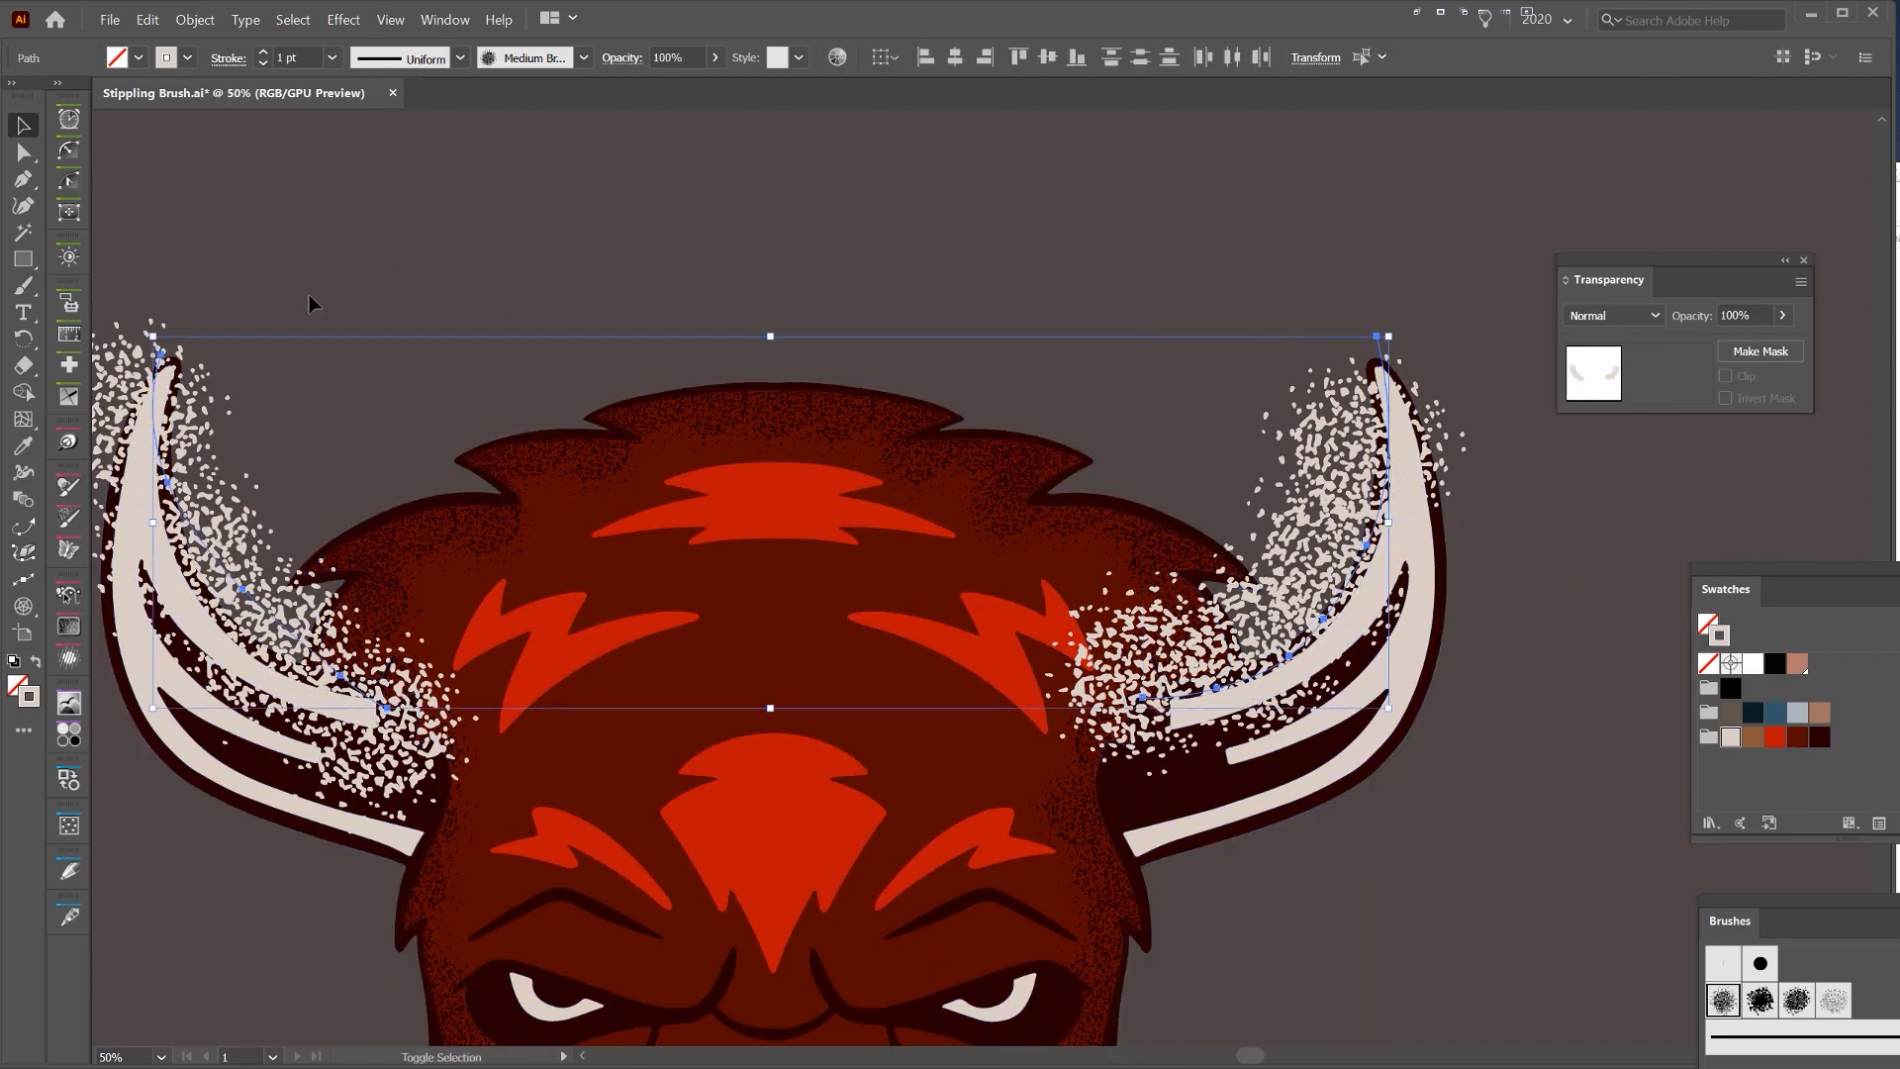
pyautogui.click(333, 58)
pyautogui.click(351, 106)
pyautogui.moveTo(328, 344); pyautogui.dragTo(620, 278)
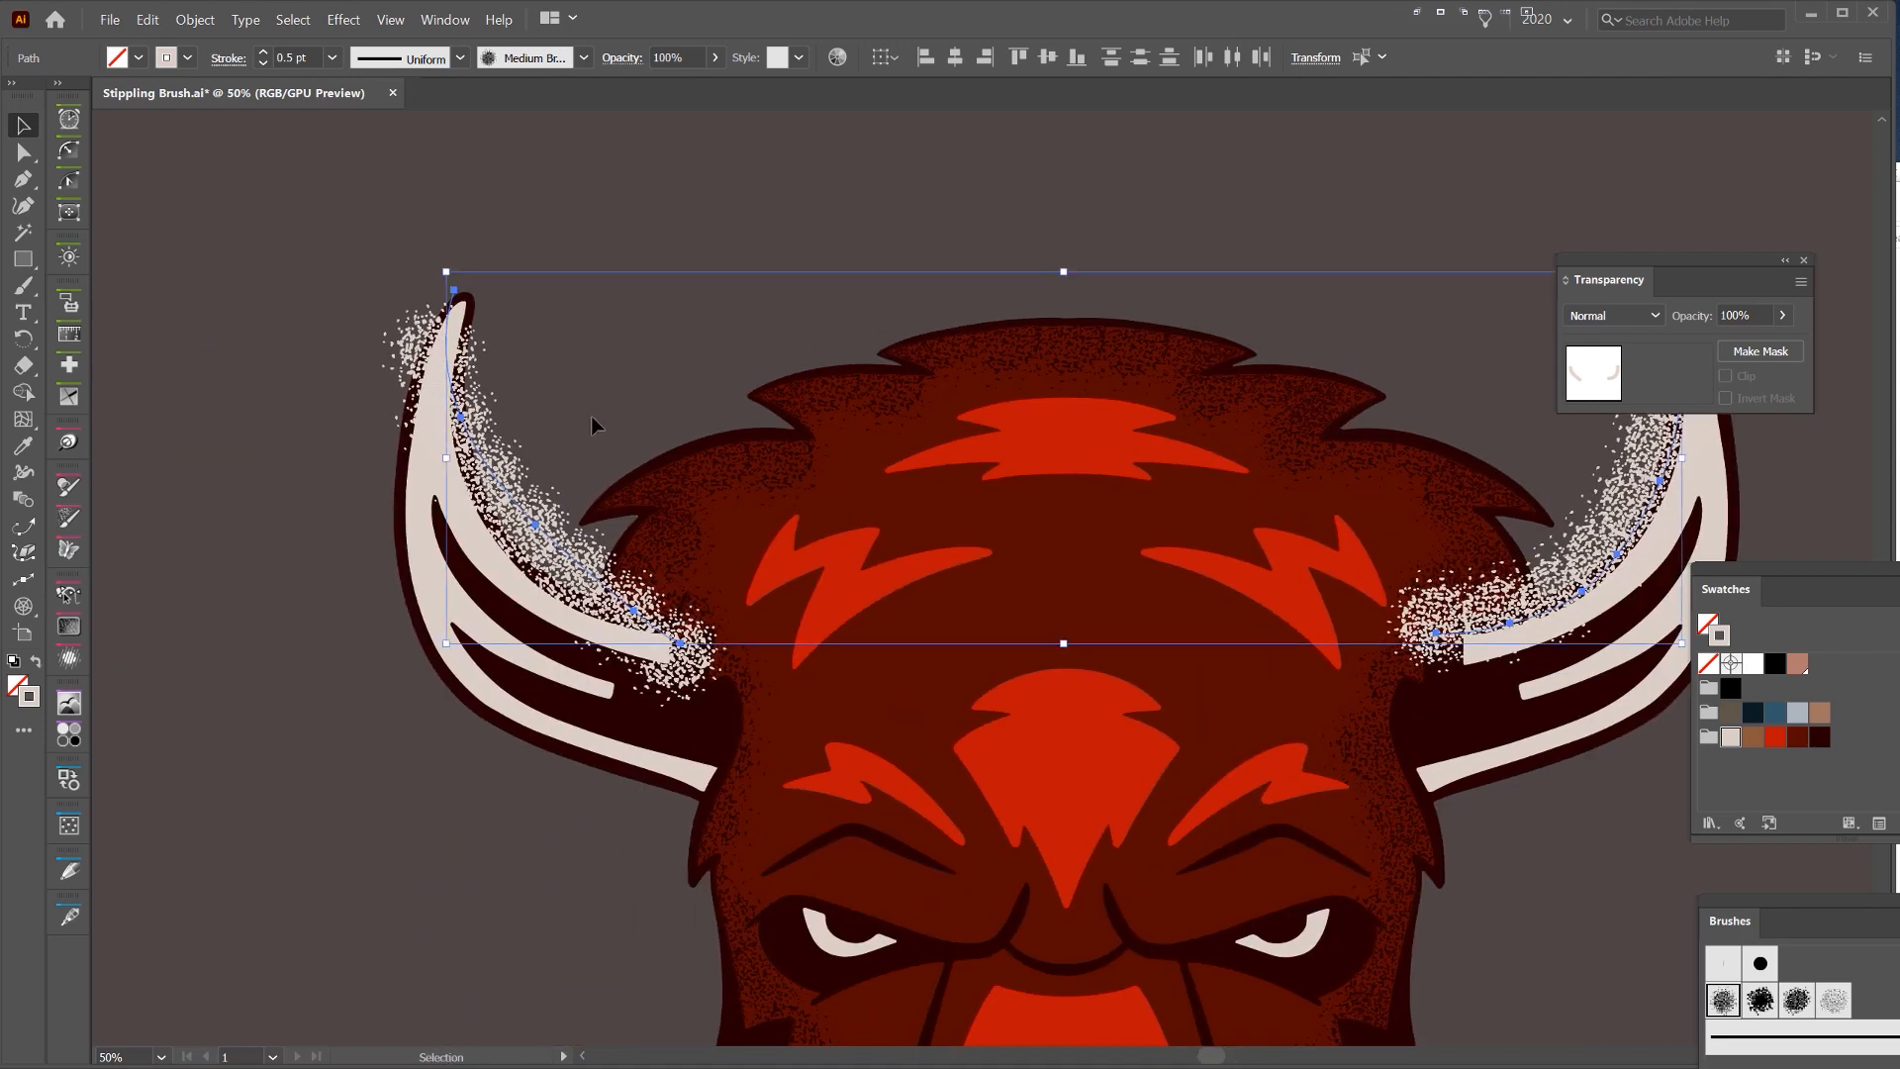
pyautogui.click(1614, 315)
pyautogui.click(1609, 530)
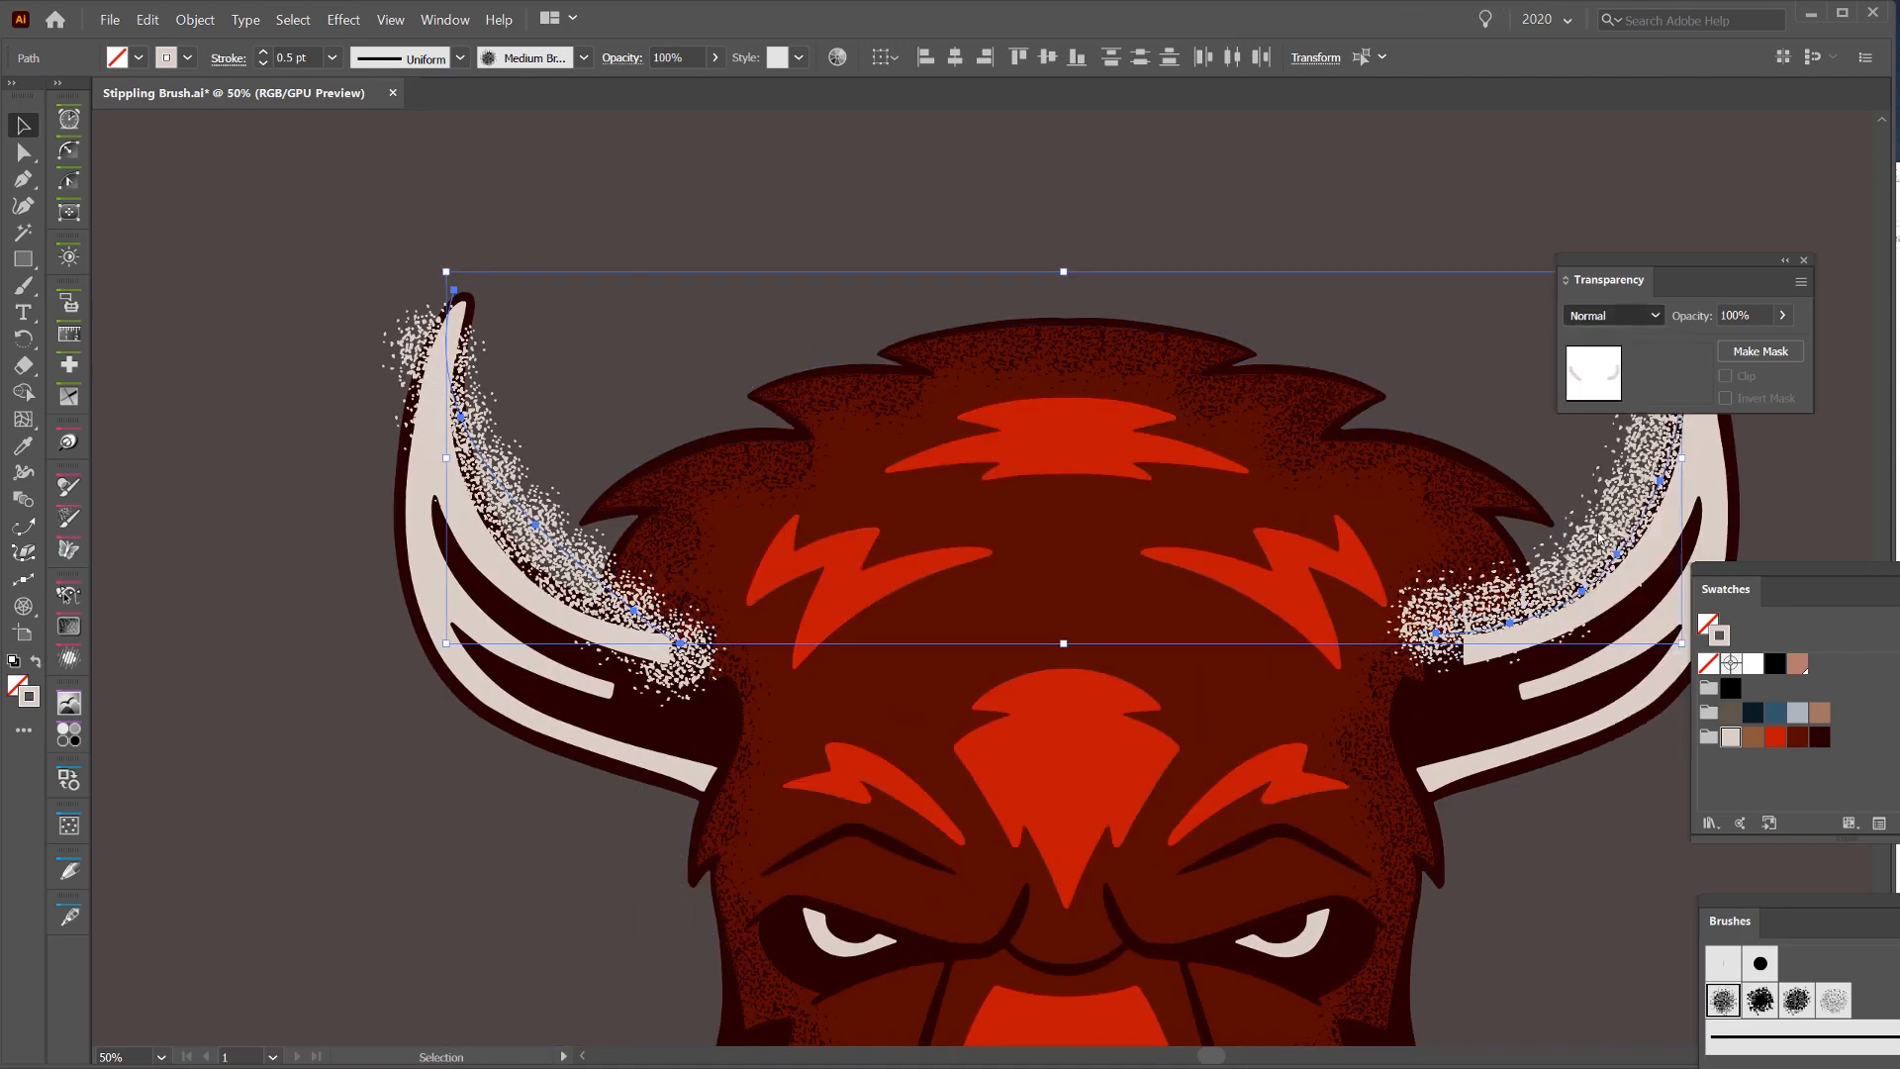
pyautogui.moveTo(1314, 315); pyautogui.dragTo(1085, 324)
# - Clip both stipple strokes inside the copied horn compound path with a clipping mask
pyautogui.click(1378, 288)
pyautogui.click(1484, 498)
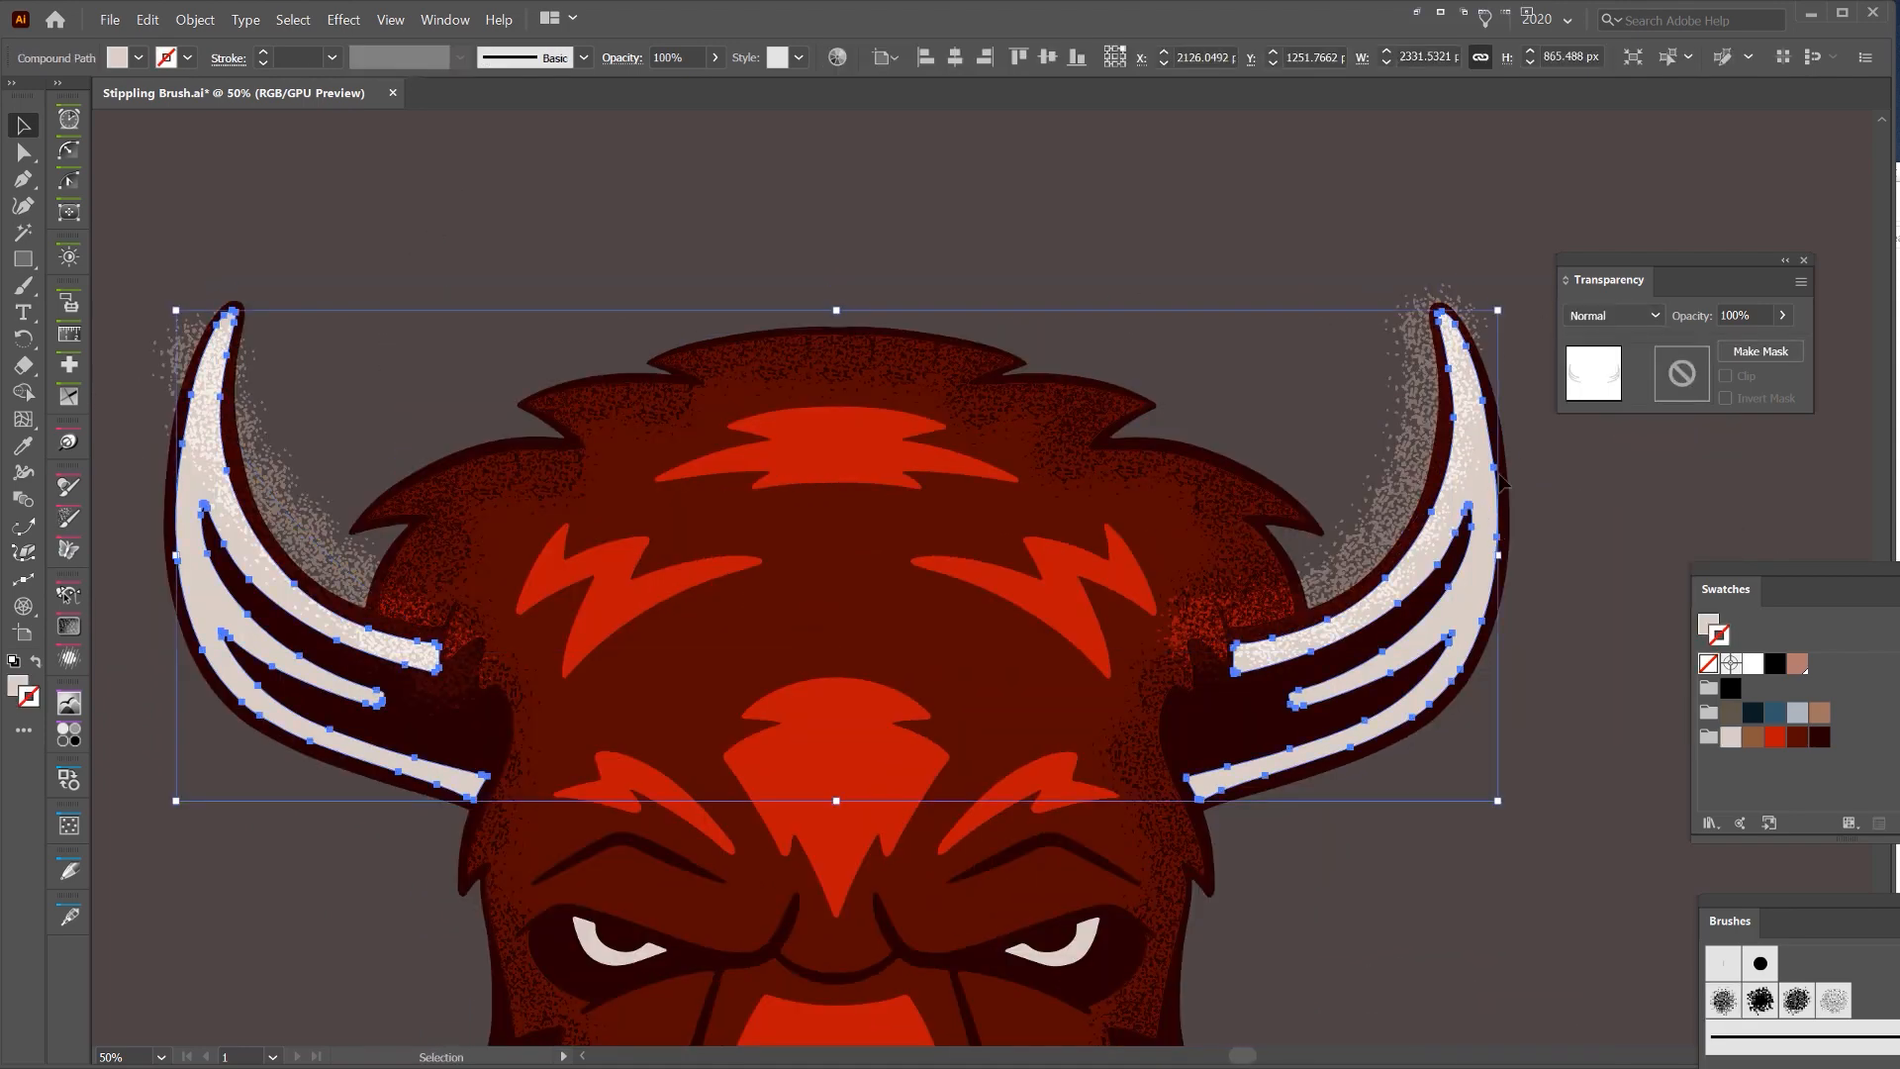
pyautogui.keyDown('alt'); pyautogui.moveTo(1484, 497); pyautogui.dragTo(1508, 431); pyautogui.keyUp('alt')
pyautogui.hotkey('ctrl', 'z')
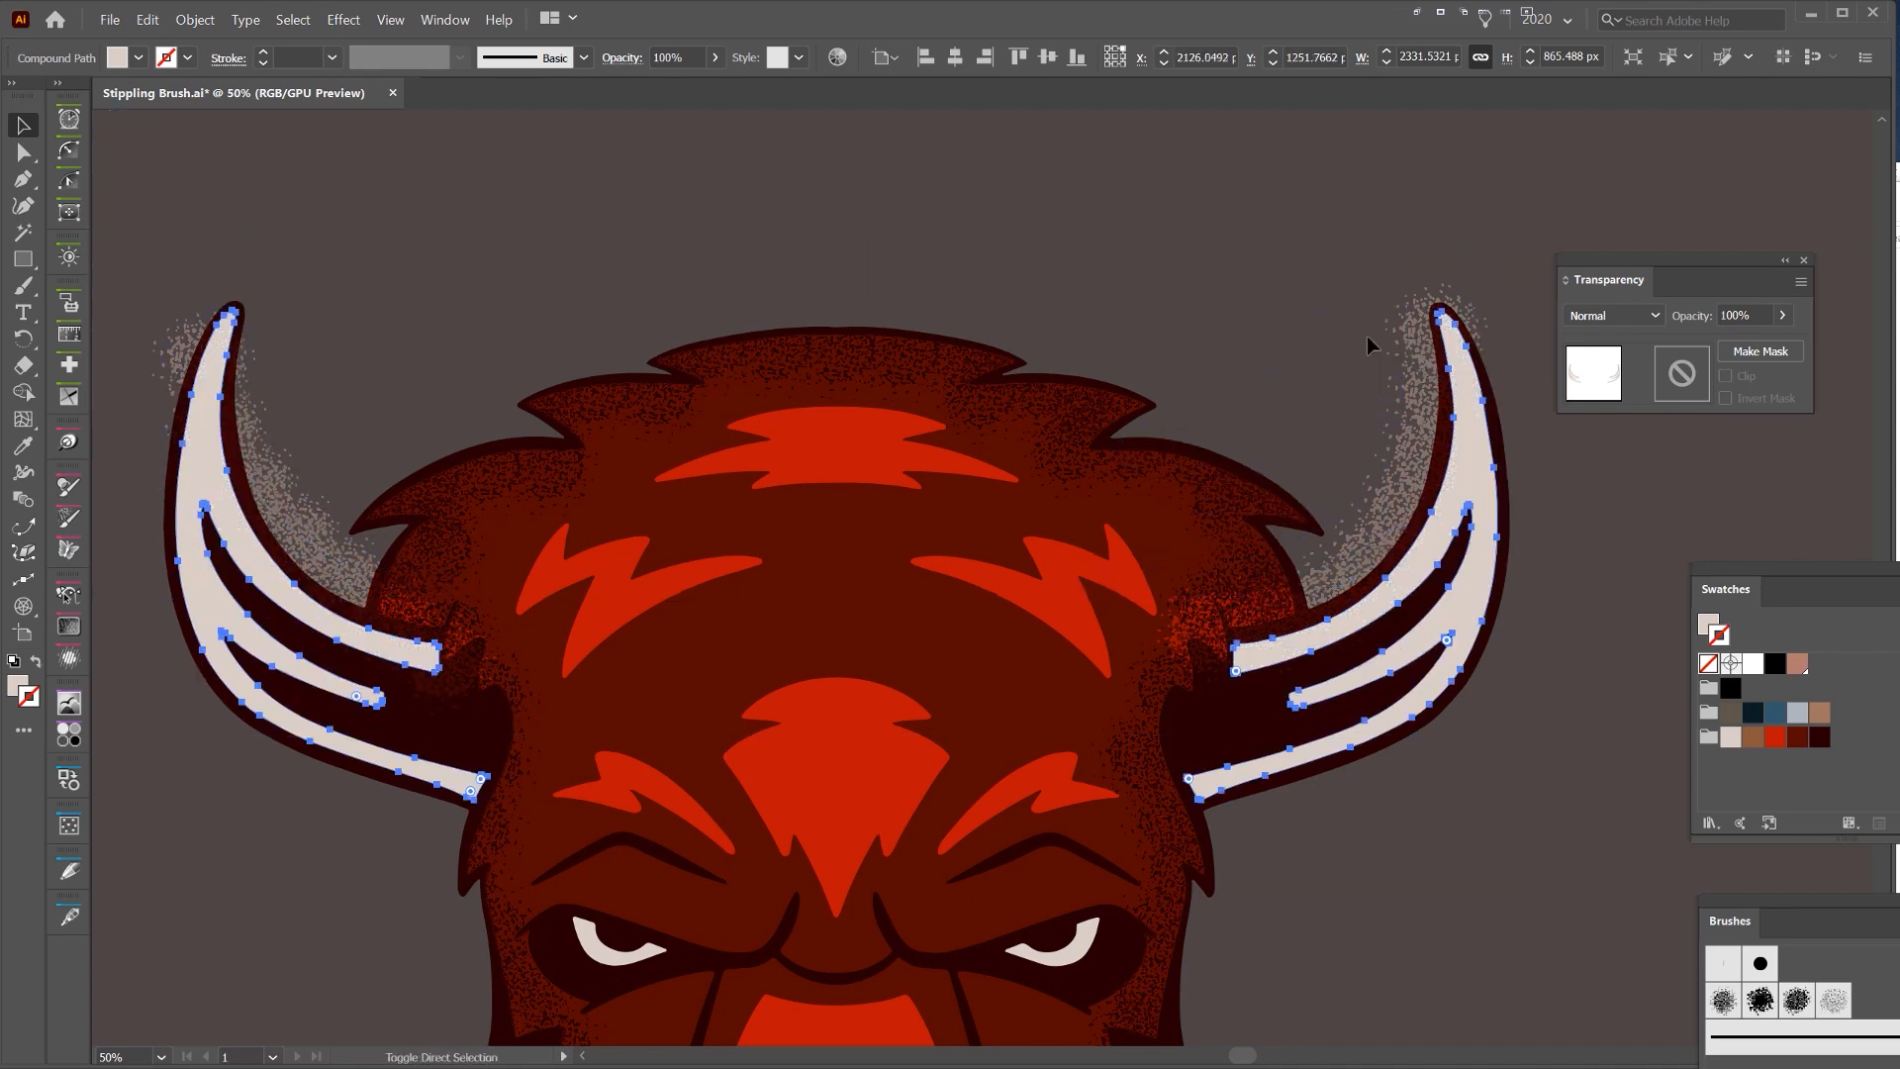
pyautogui.keyDown('shift'); pyautogui.click(1413, 446); pyautogui.keyUp('shift')
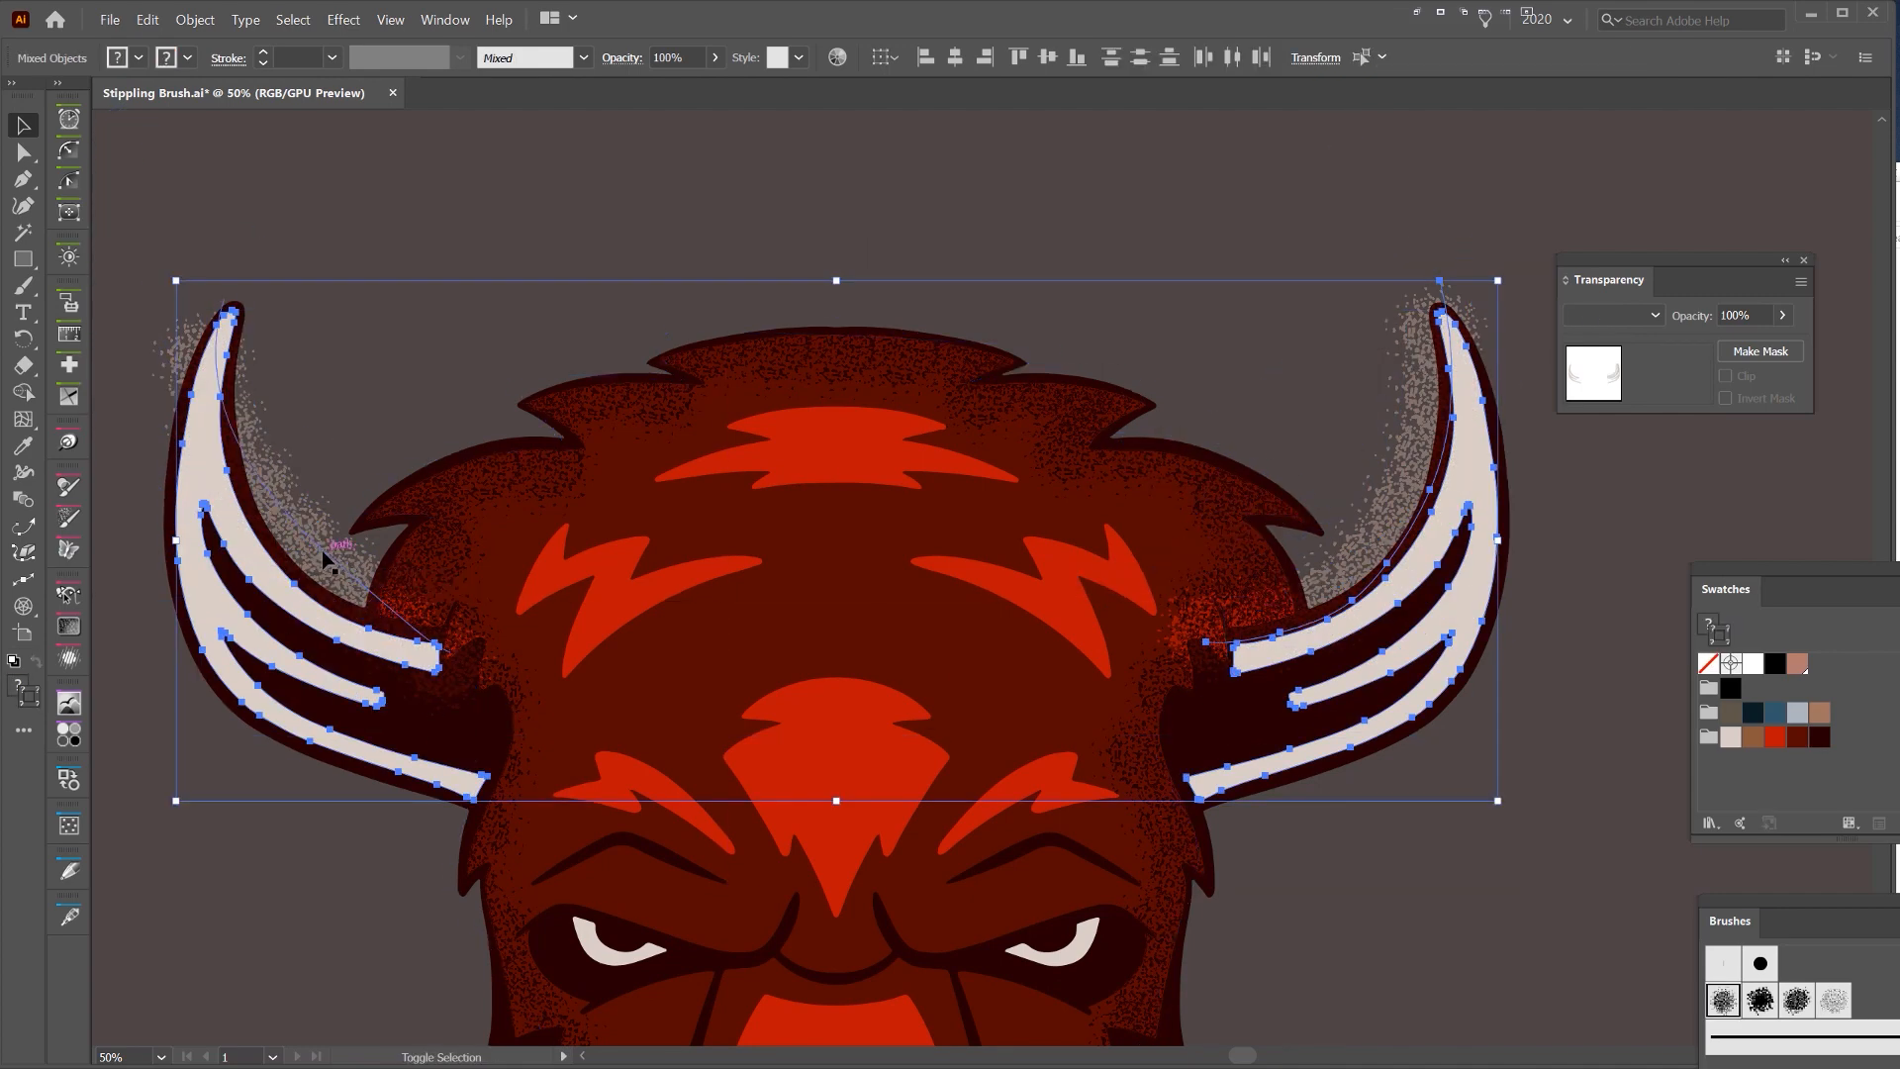
pyautogui.hotkey('ctrl', '7')
# - Examine the clipped stippling on the horns up close and against the whole head, undoing any test move
pyautogui.click(532, 499)
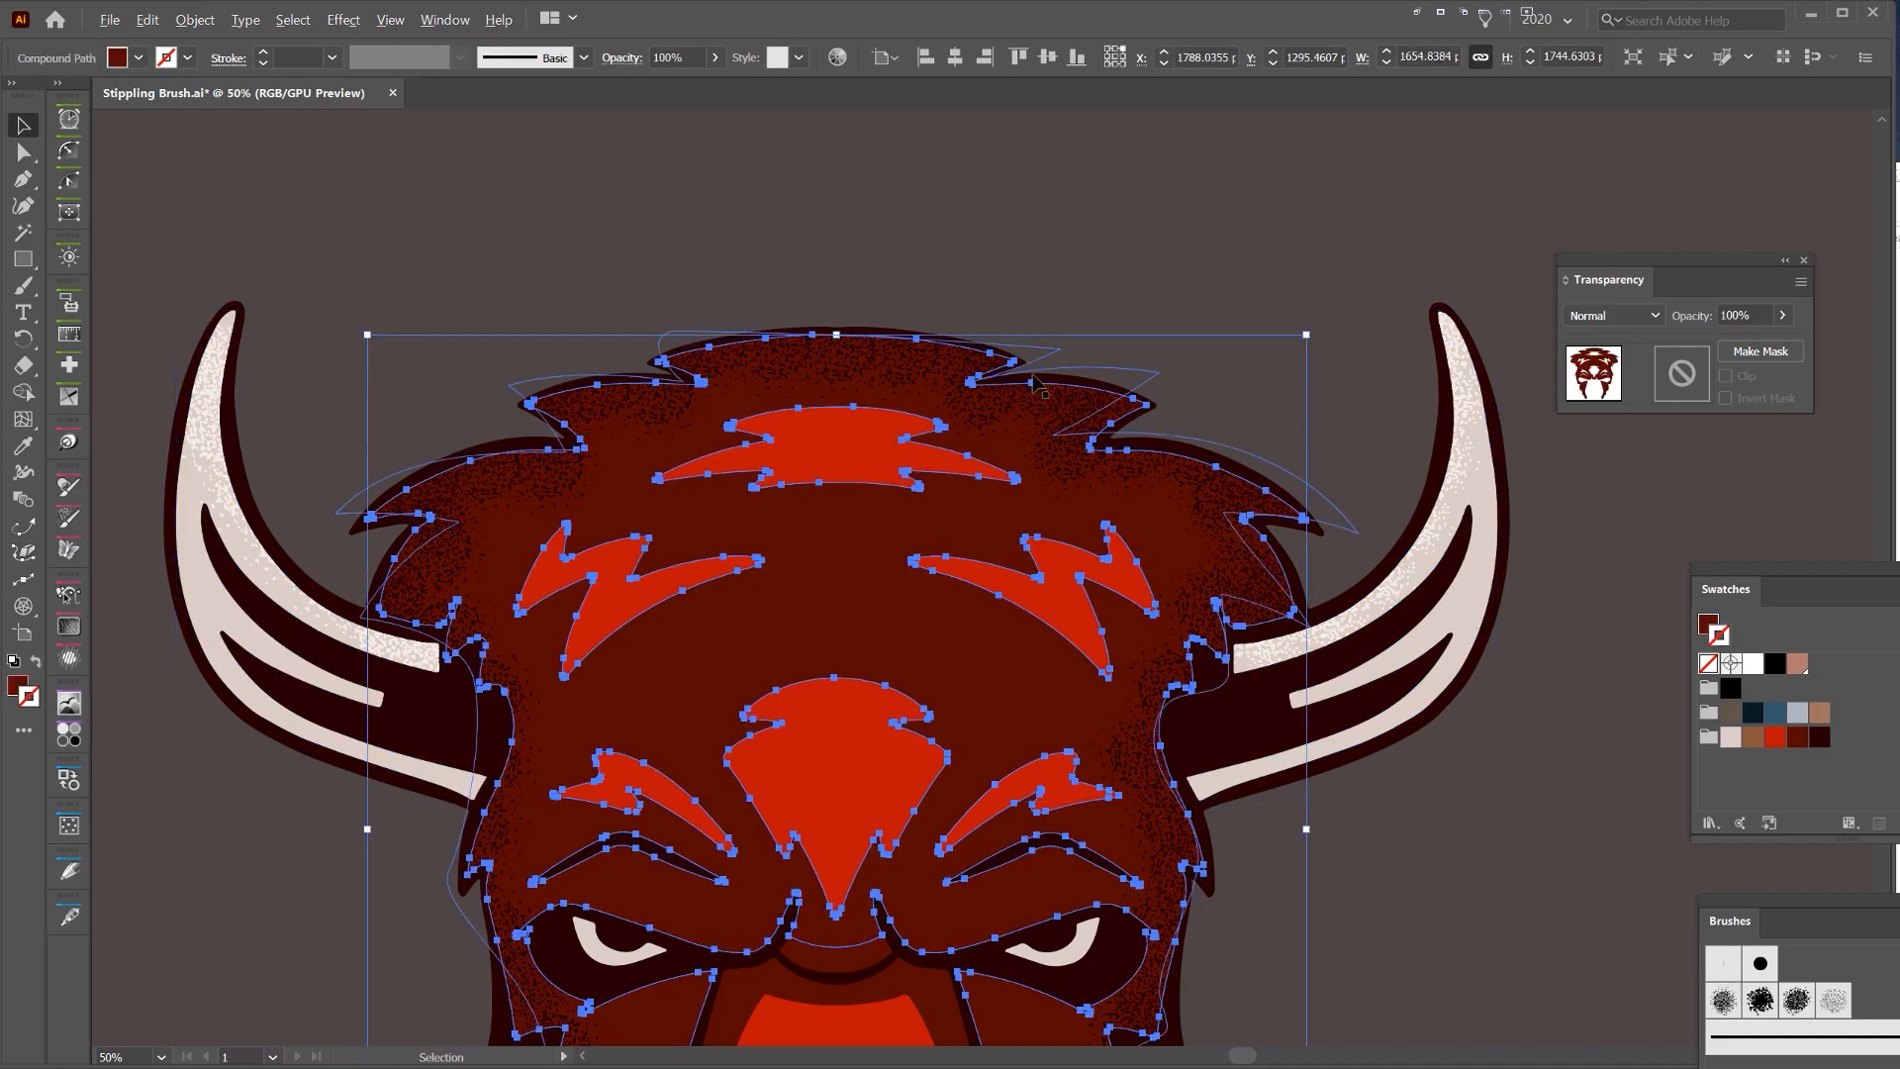
pyautogui.hotkey('ctrl', '-')
pyautogui.click(436, 457)
pyautogui.click(471, 475)
pyautogui.scroll(3, 495, 426)
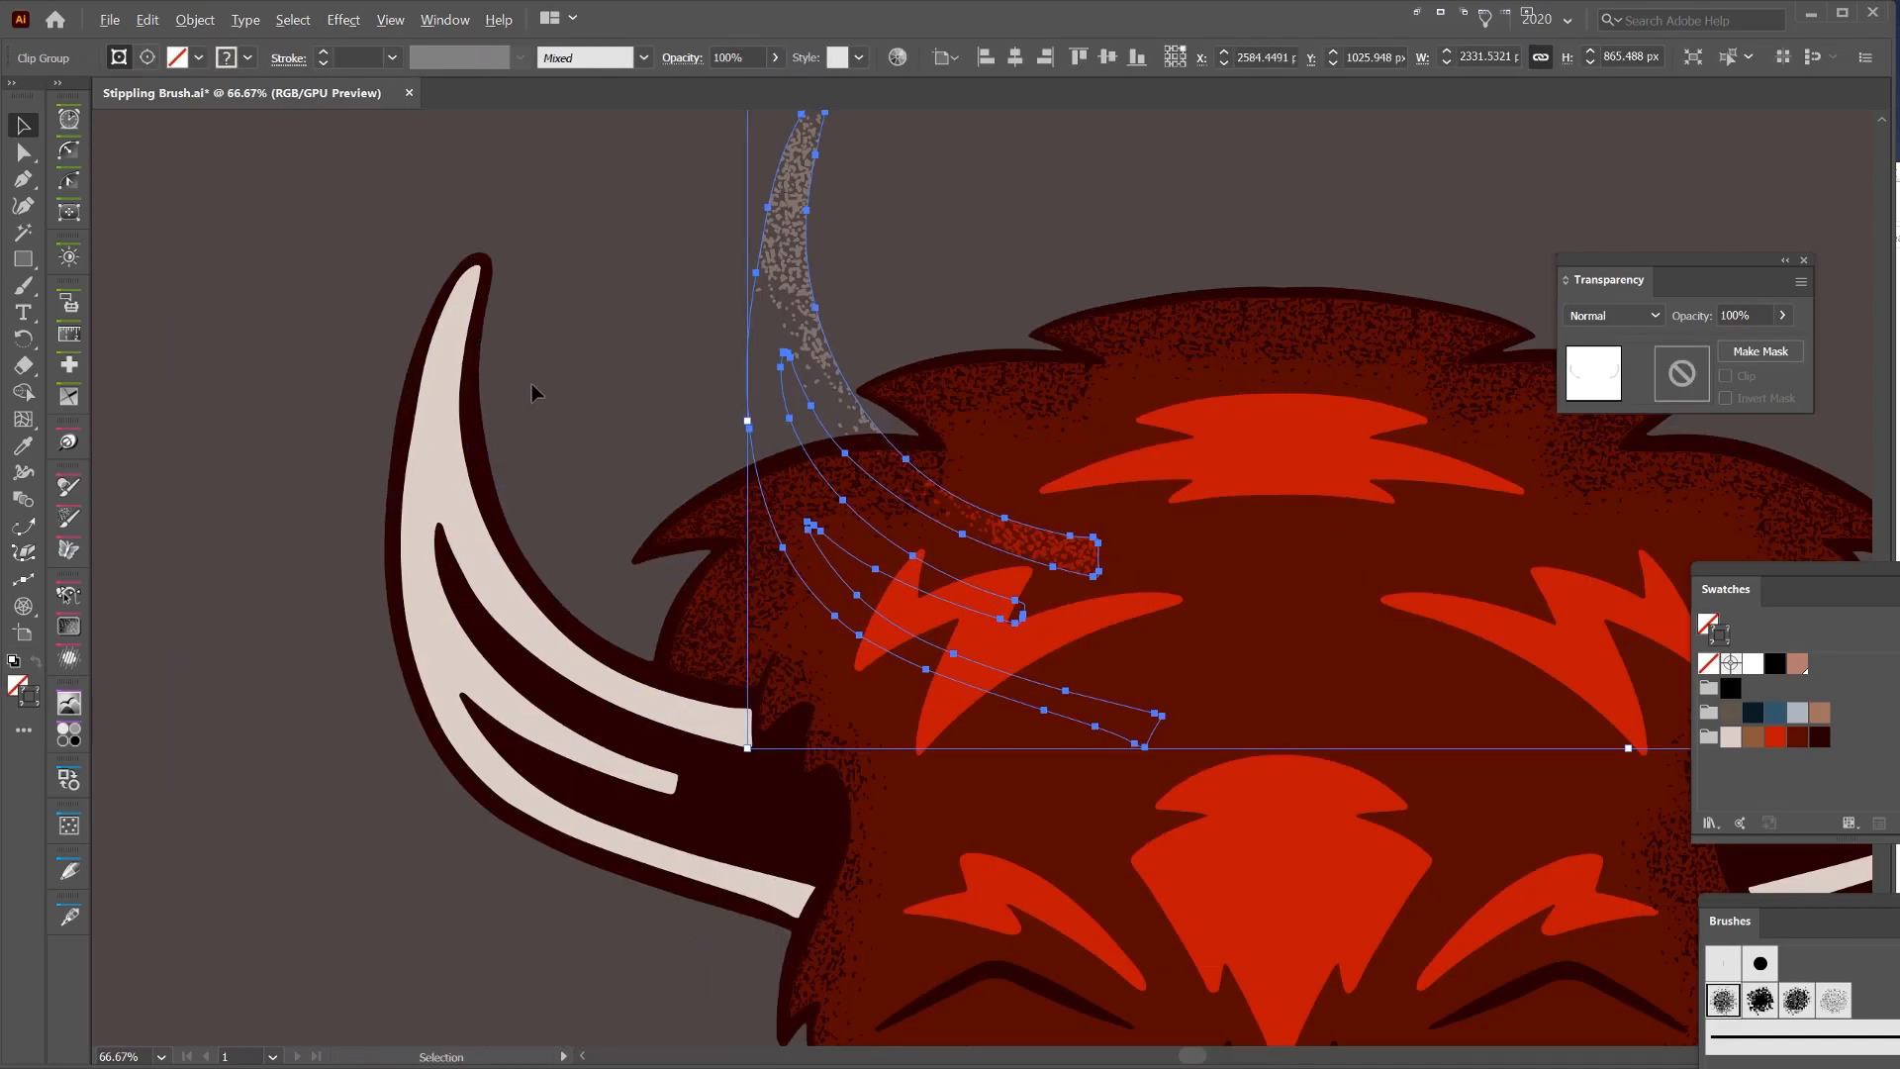
pyautogui.scroll(5, 404, 428)
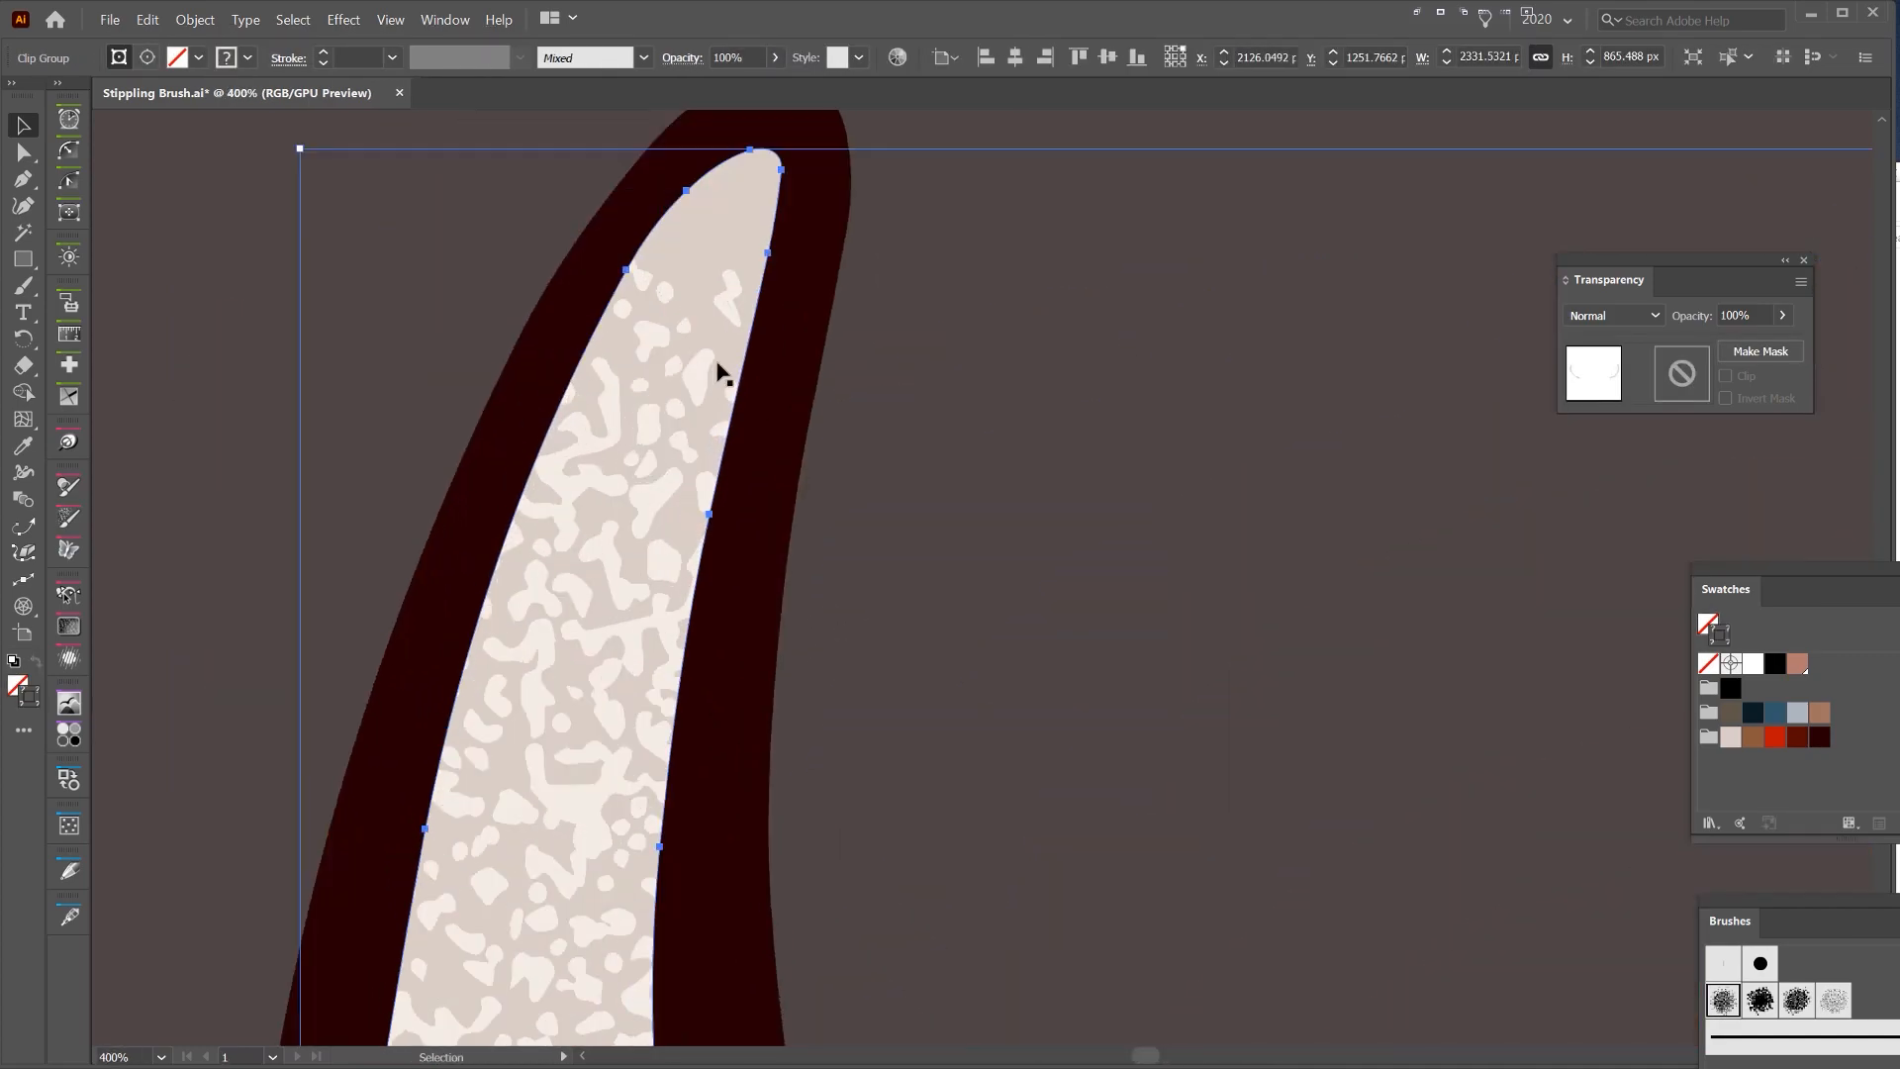
pyautogui.scroll(-7, 838, 398)
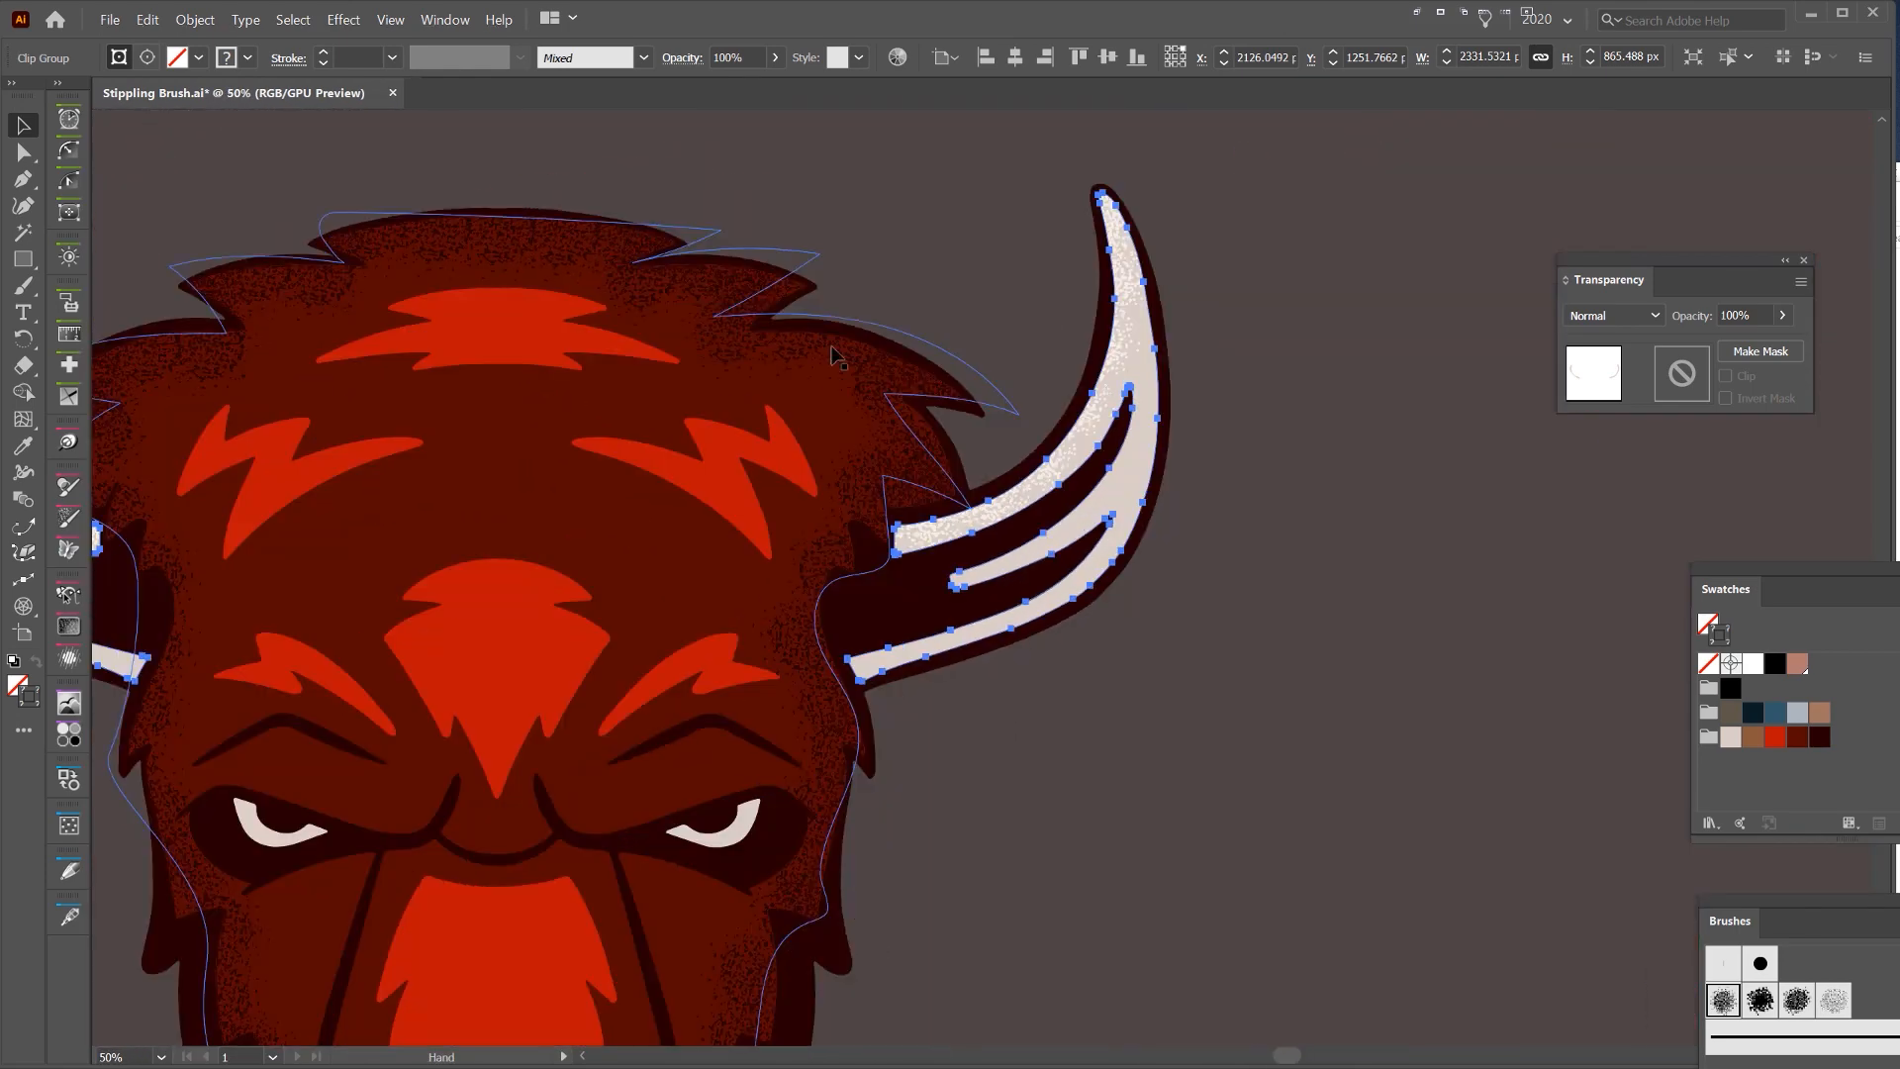
pyautogui.scroll(-1, 1190, 305)
pyautogui.click(1280, 262)
pyautogui.scroll(-1, 1280, 261)
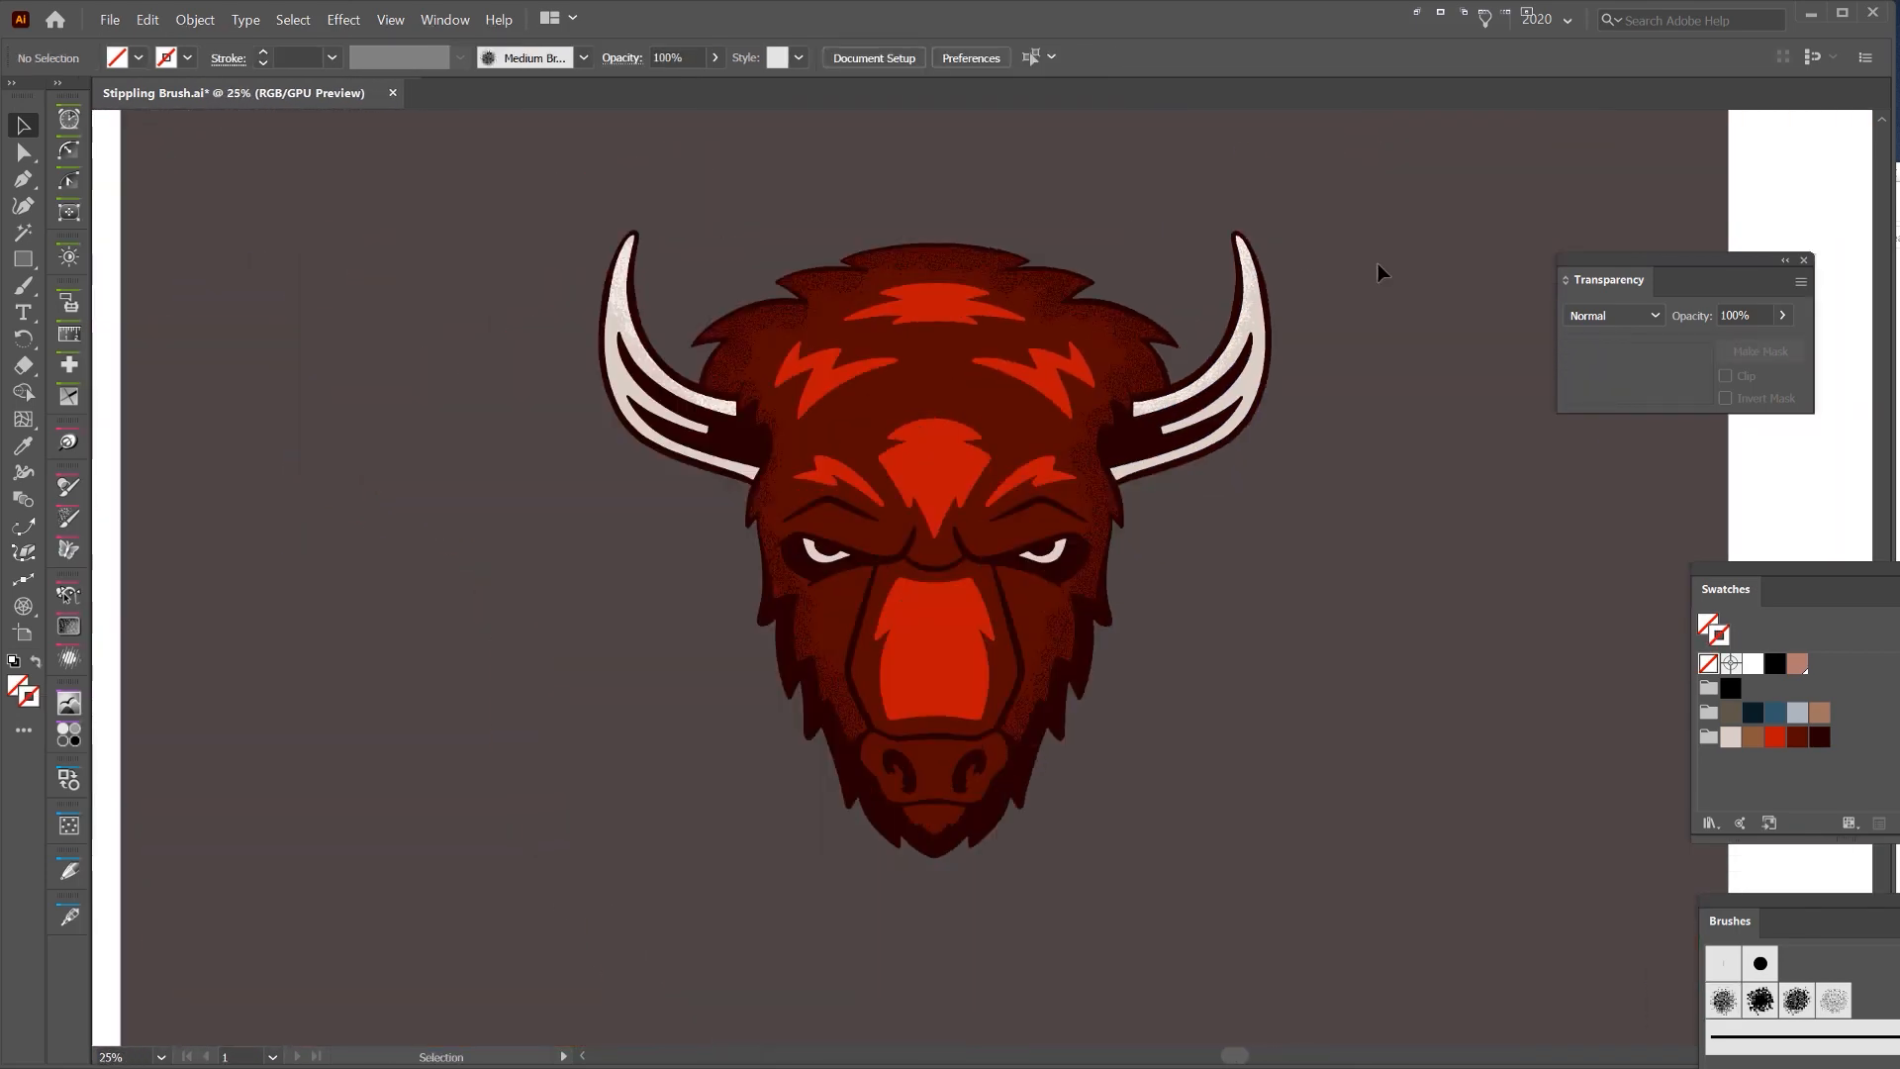
pyautogui.scroll(1, 956, 456)
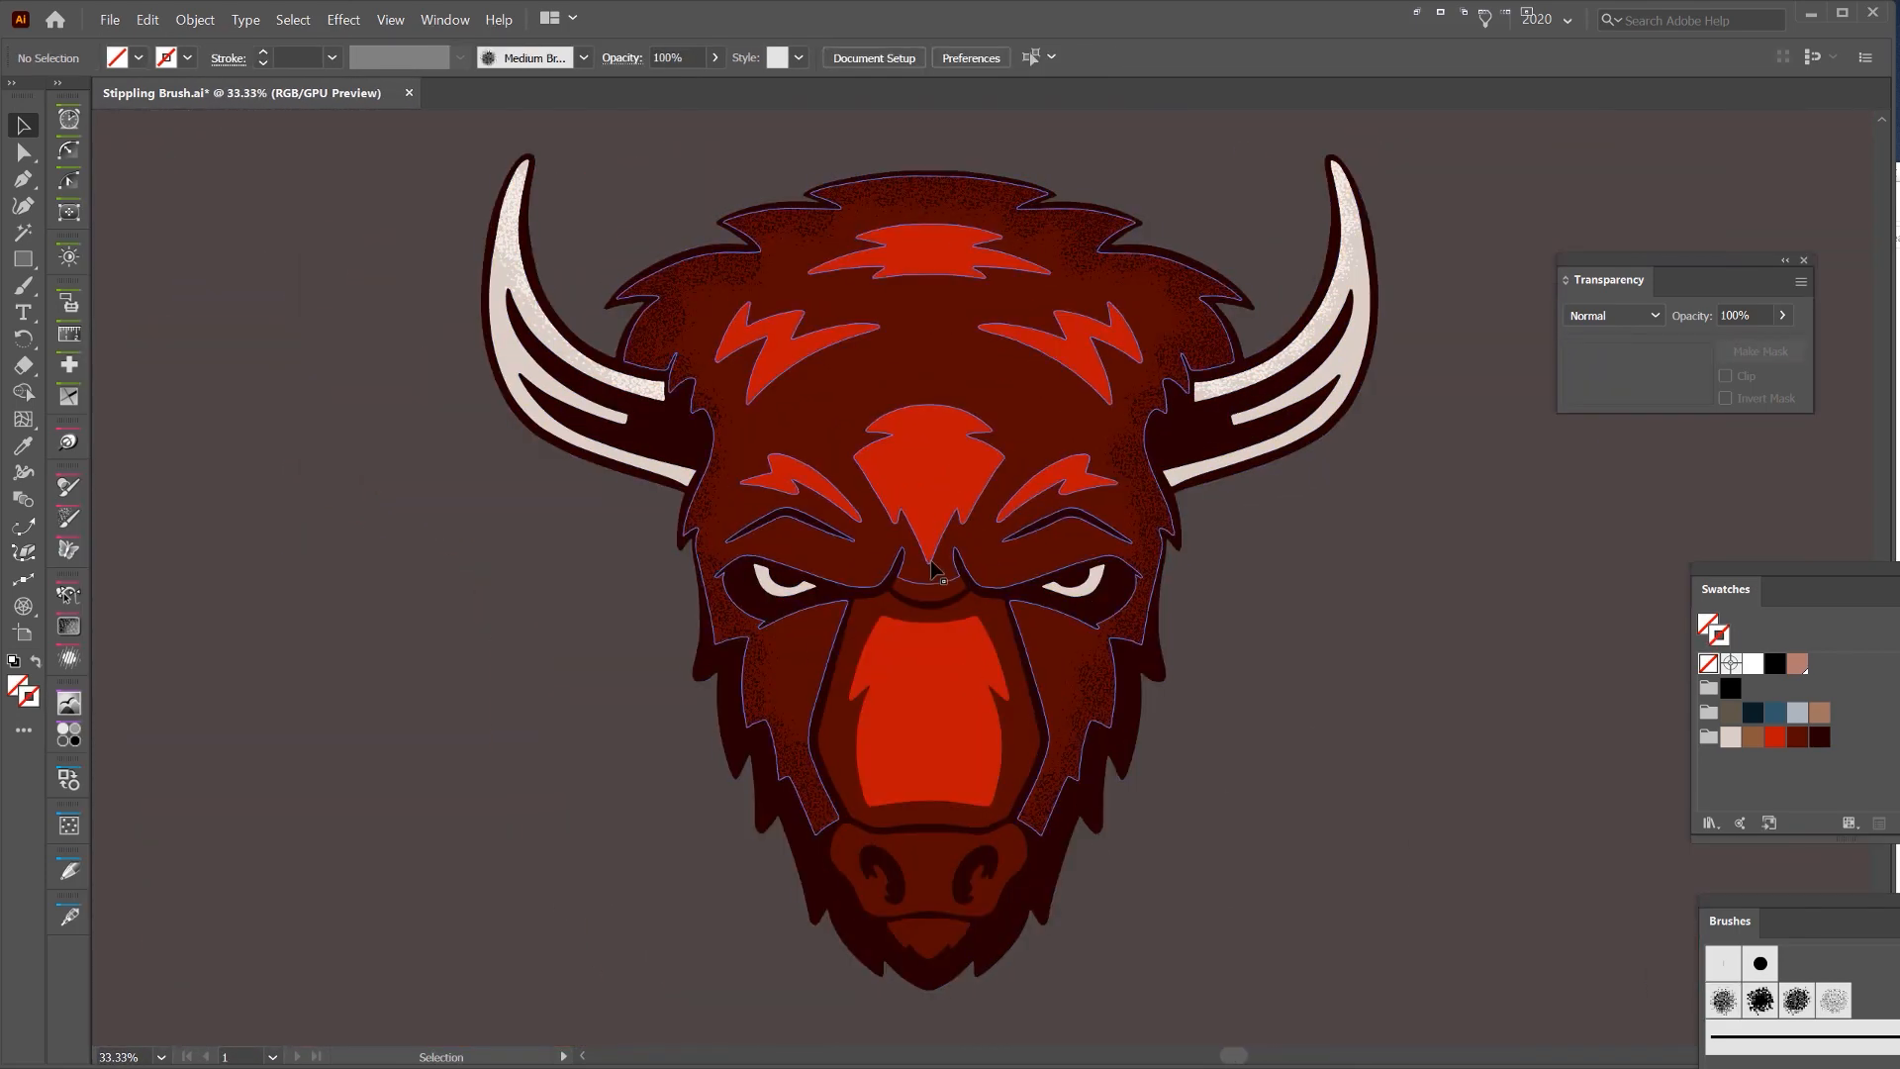
pyautogui.click(928, 446)
pyautogui.click(917, 258)
pyautogui.keyDown('shift'); pyautogui.click(1102, 455); pyautogui.keyUp('shift')
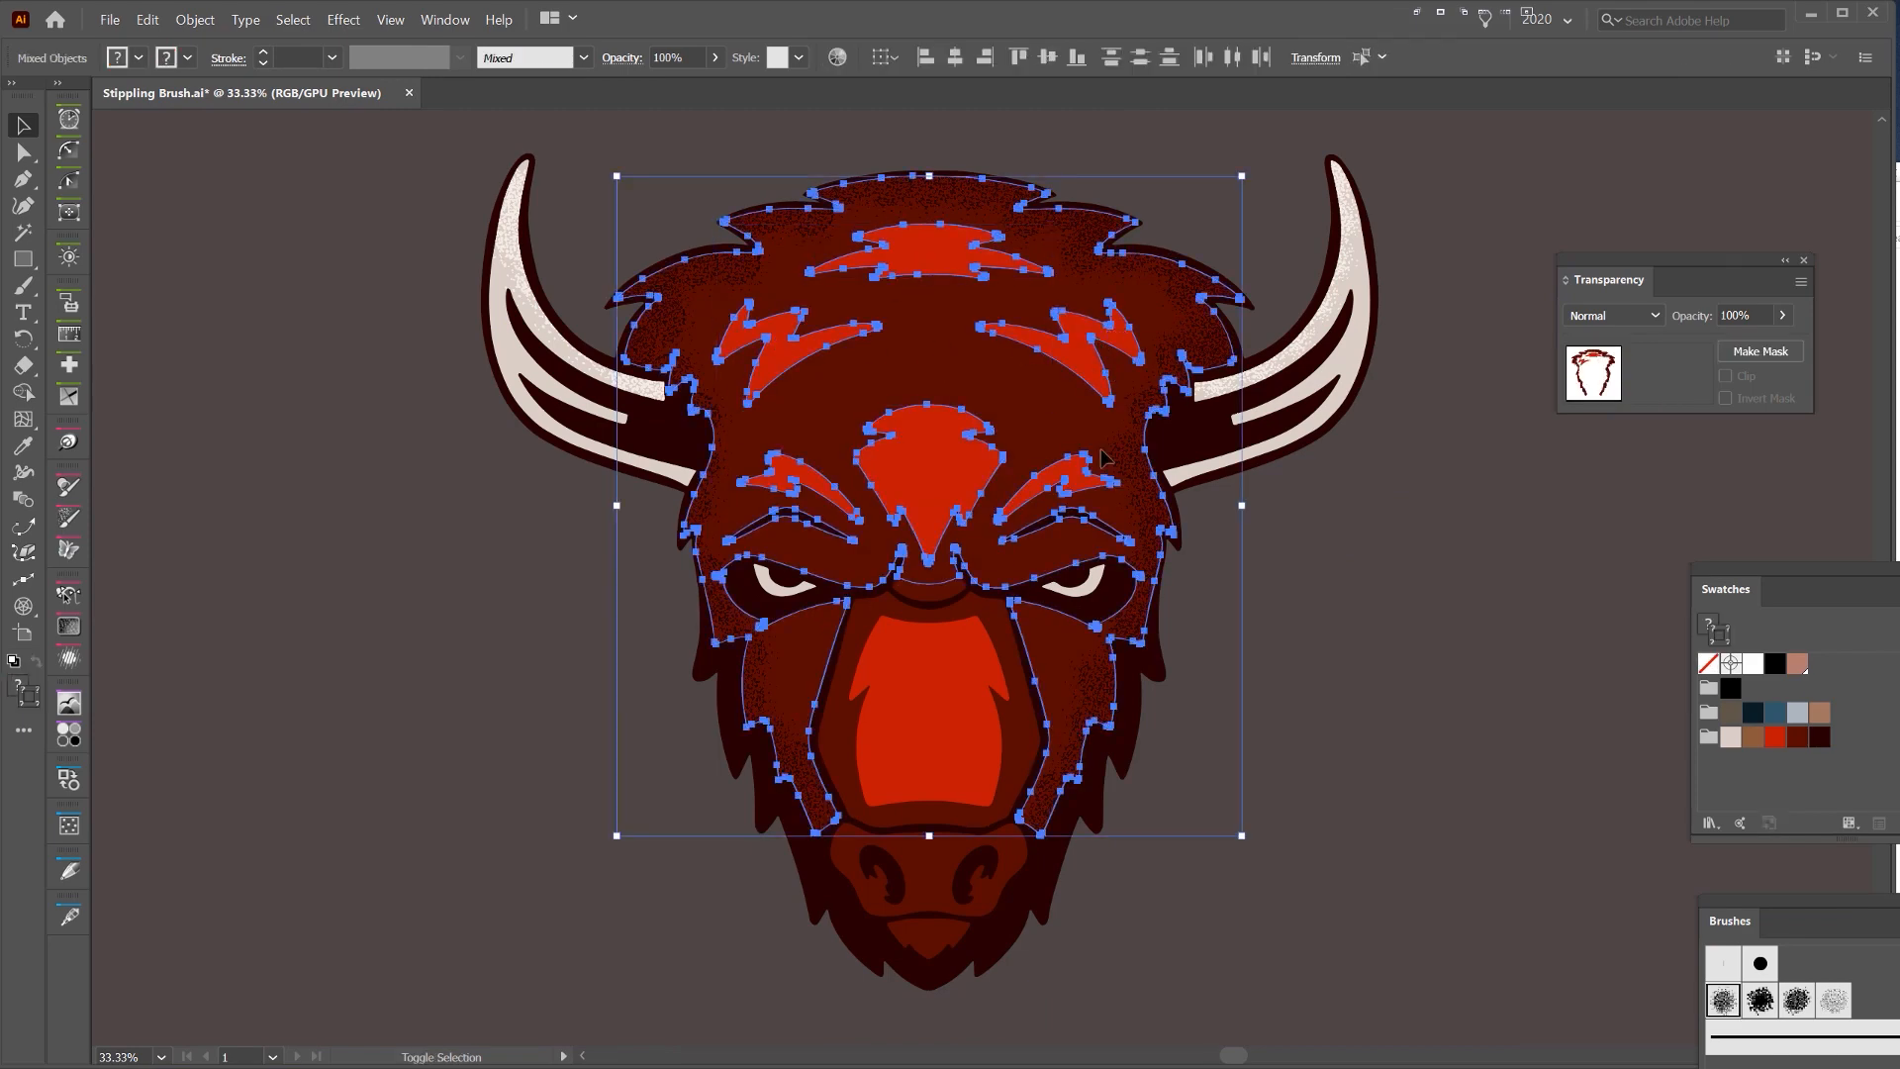
pyautogui.hotkey('ctrl', '8')
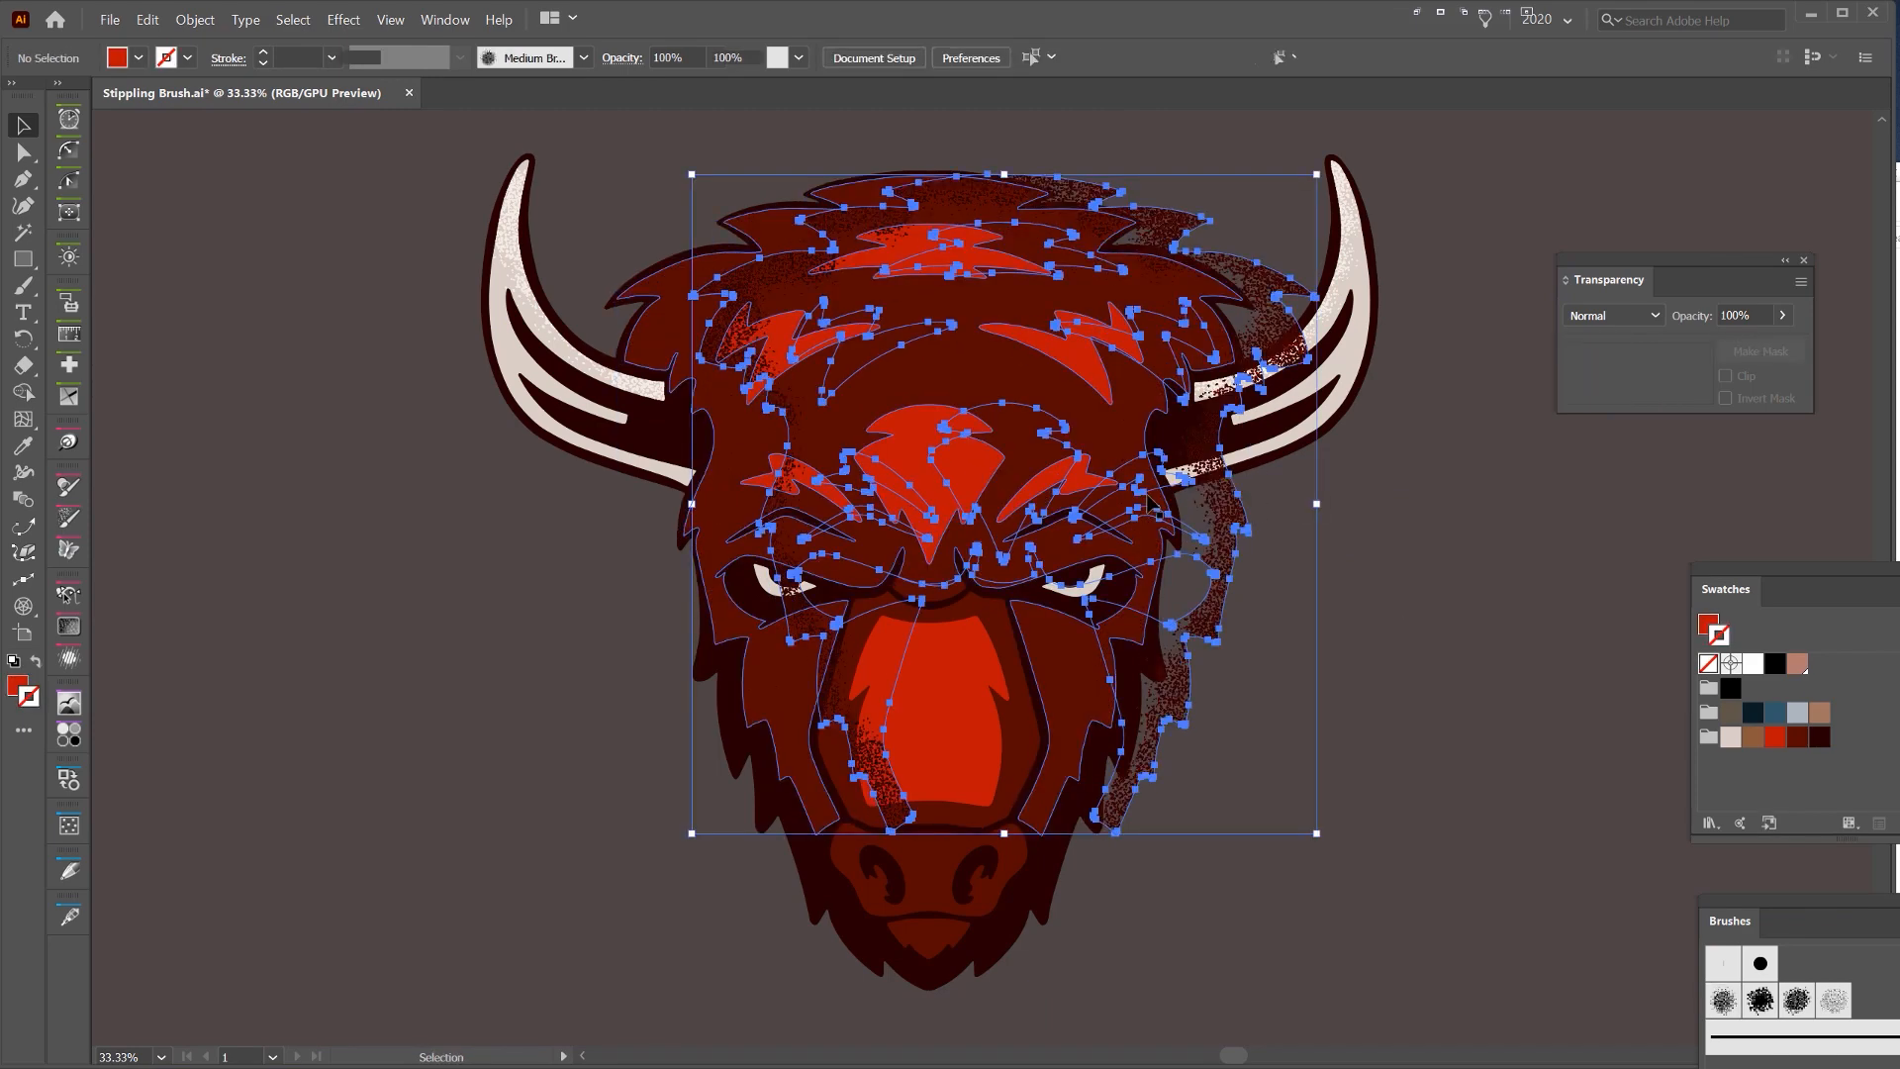
pyautogui.hotkey('ctrl', 'z')
# - Combine all the bright red highlight shapes on the forehead, brows and nose into one compound path
pyautogui.click(962, 436)
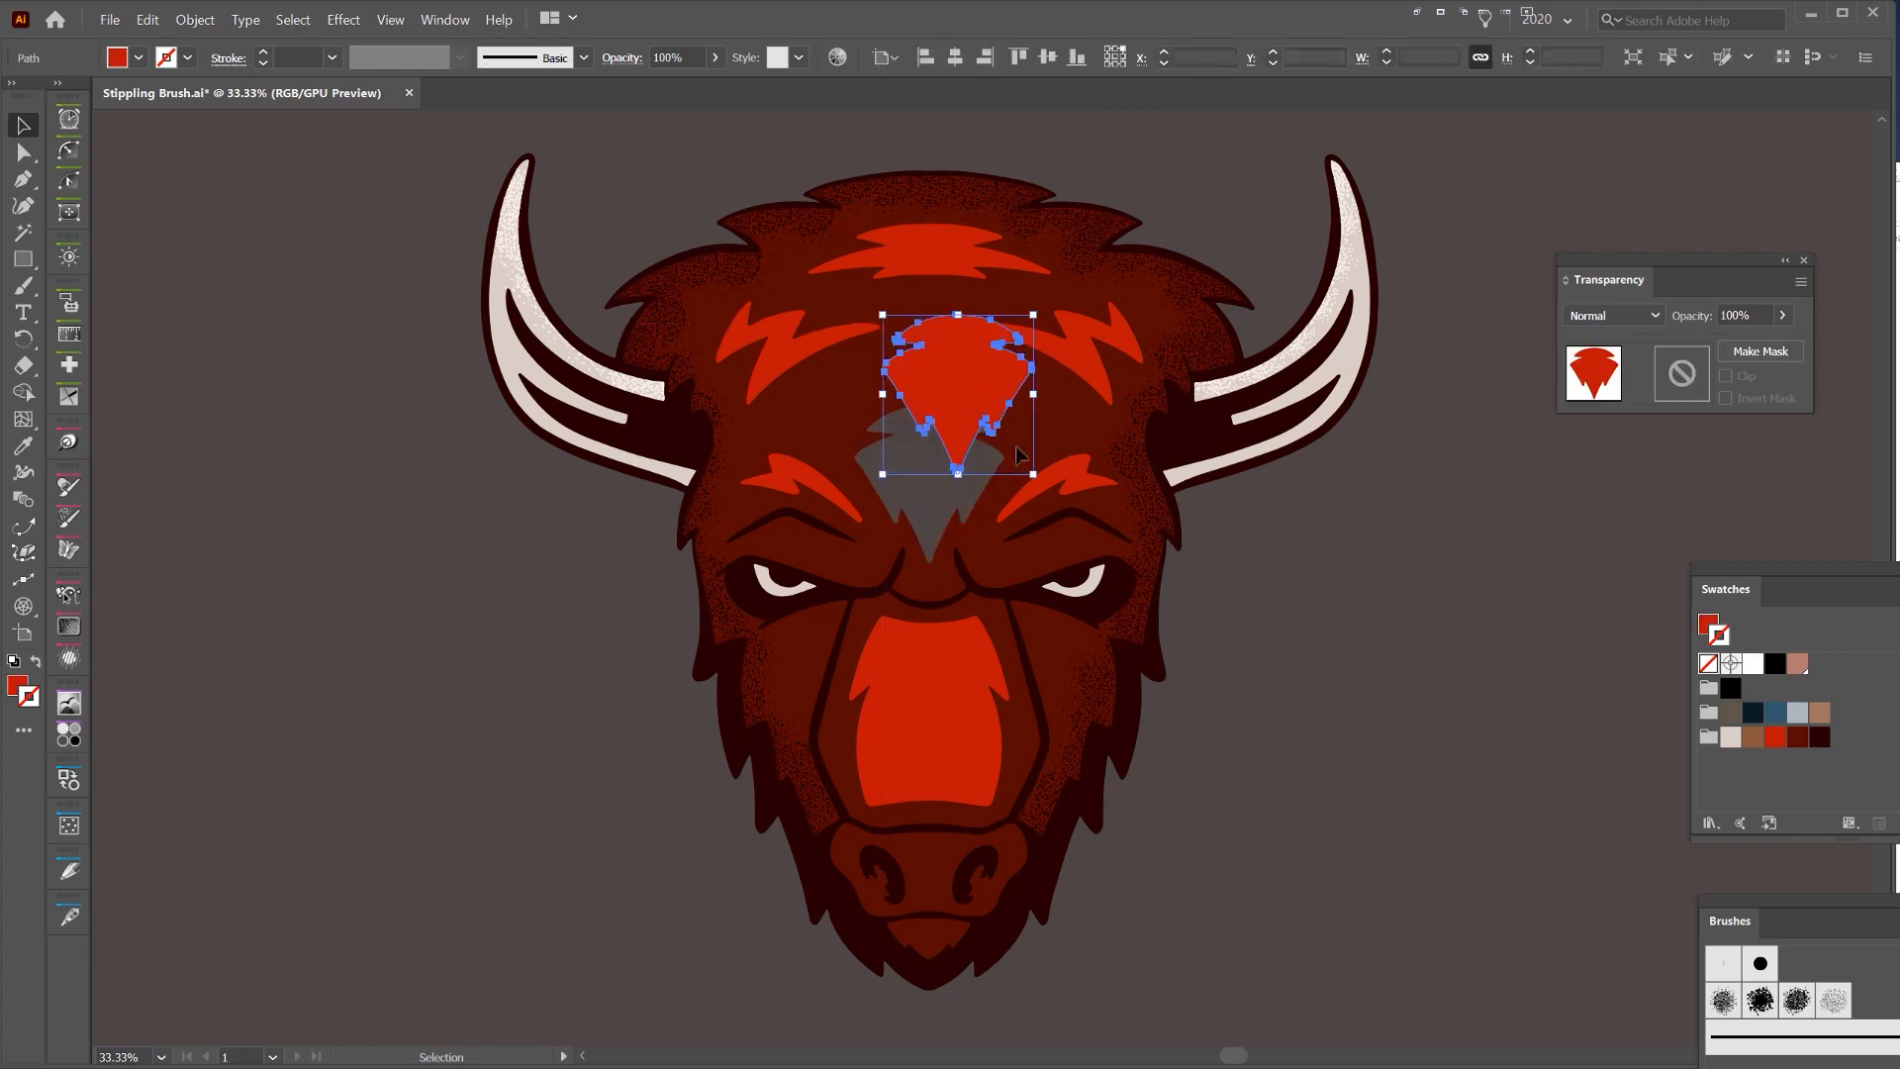
pyautogui.keyDown('shift'); pyautogui.click(1074, 480); pyautogui.keyUp('shift')
pyautogui.keyDown('shift'); pyautogui.click(1027, 310); pyautogui.keyUp('shift')
pyautogui.keyDown('shift'); pyautogui.click(896, 259); pyautogui.keyUp('shift')
pyautogui.keyDown('shift'); pyautogui.click(772, 342); pyautogui.keyUp('shift')
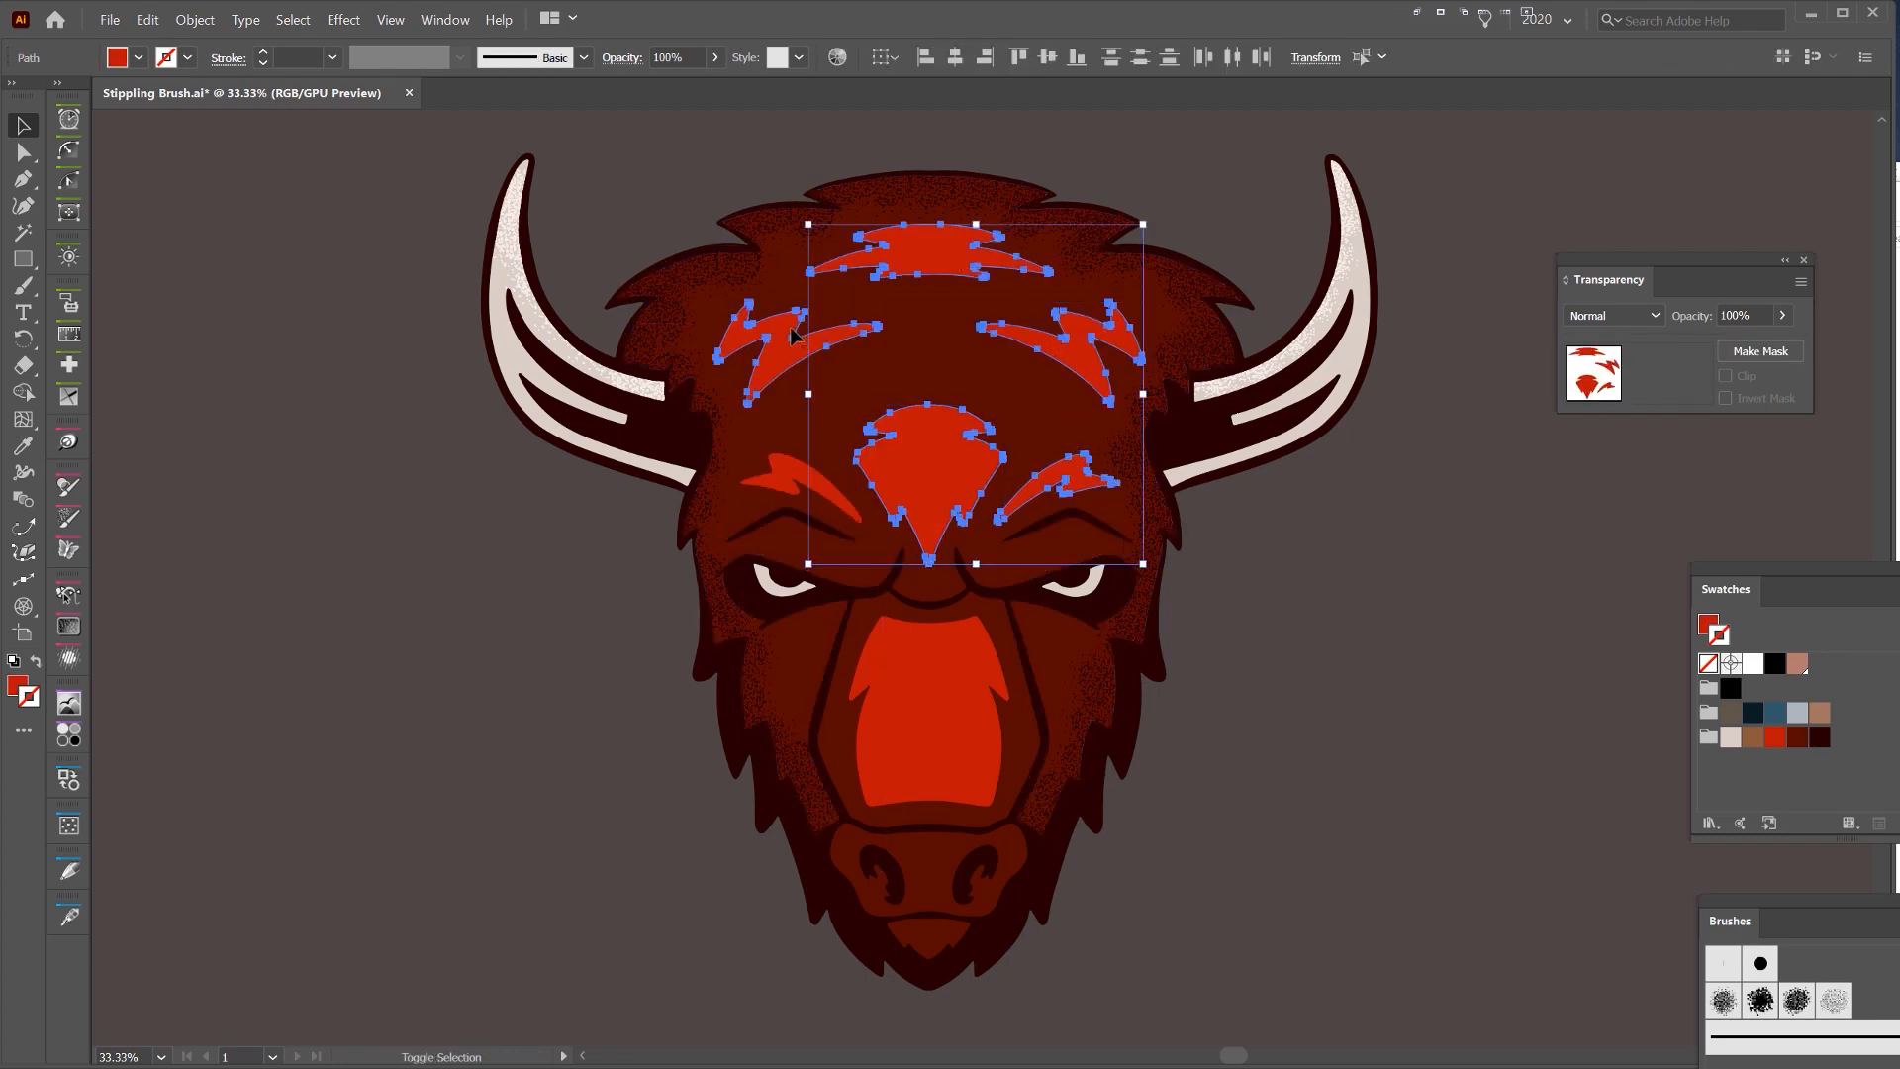
pyautogui.keyDown('shift'); pyautogui.click(918, 701); pyautogui.keyUp('shift')
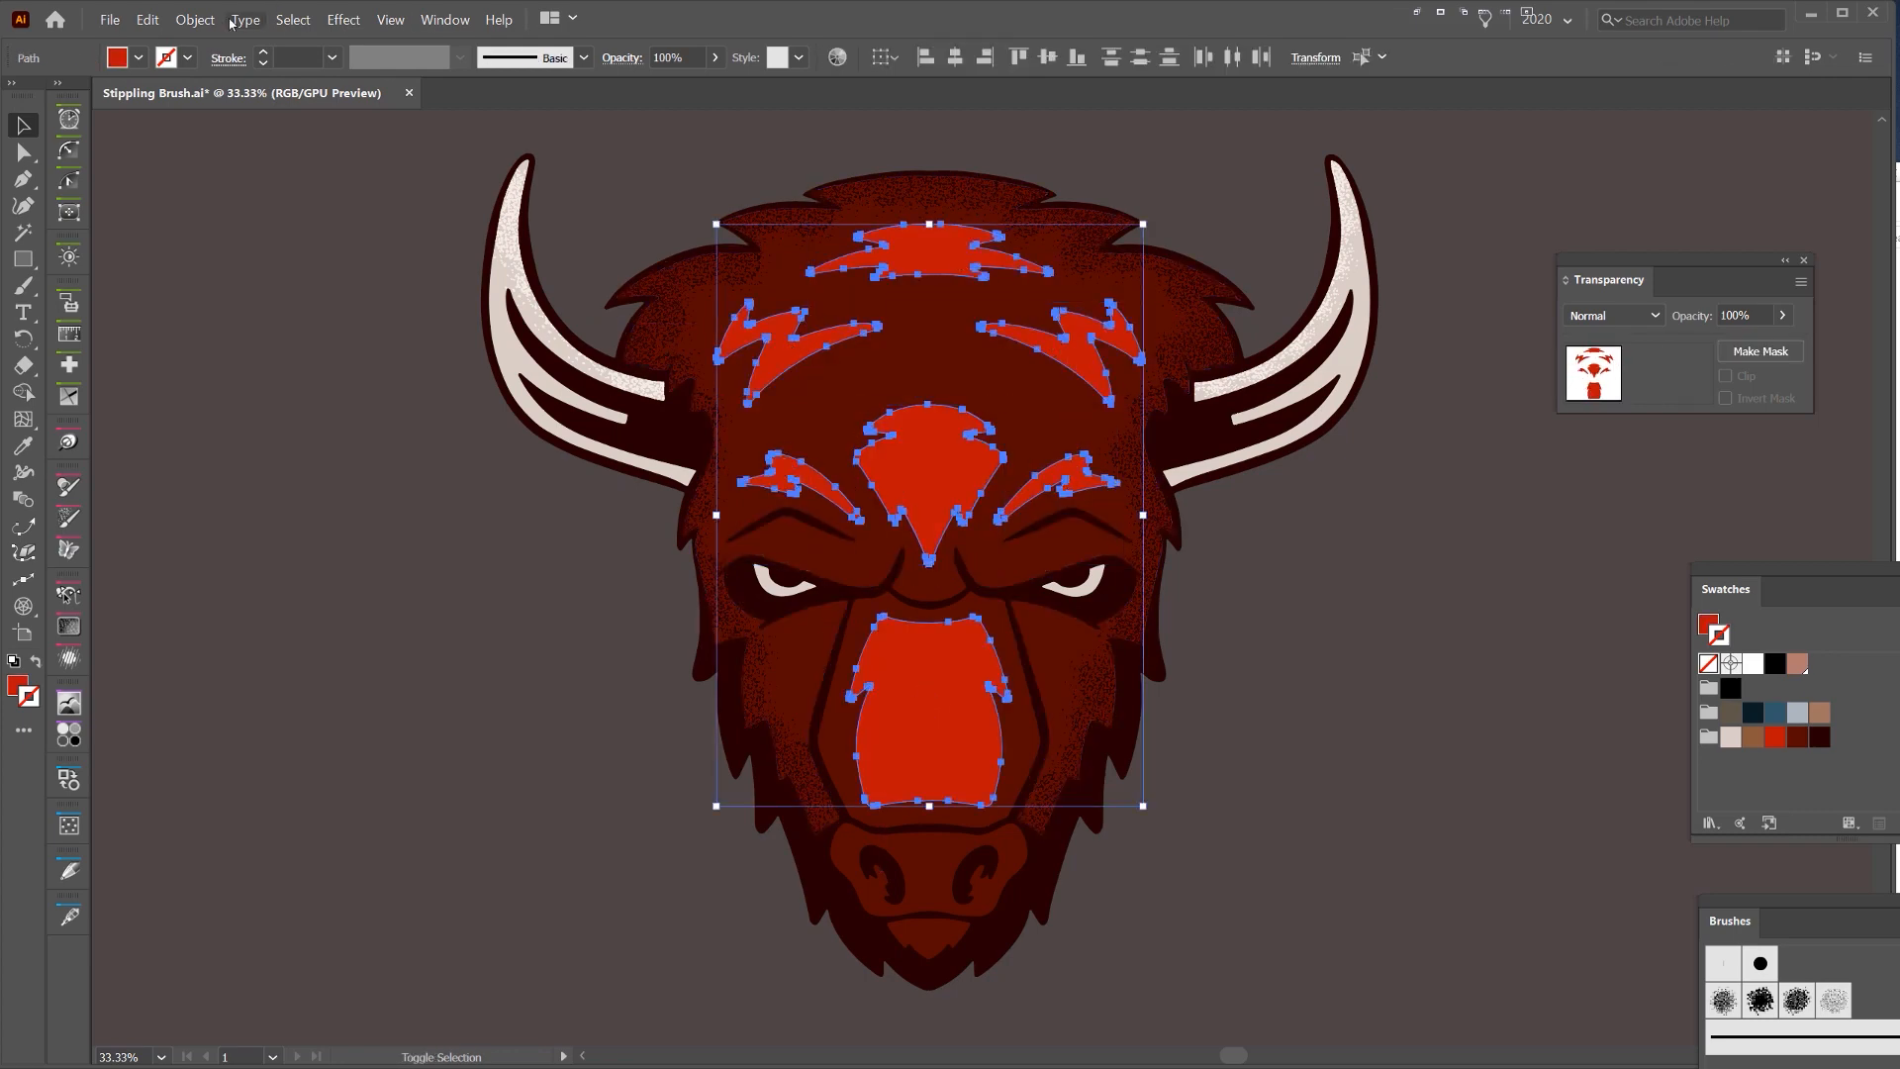
pyautogui.click(195, 20)
pyautogui.moveTo(296, 616)
pyautogui.click(408, 617)
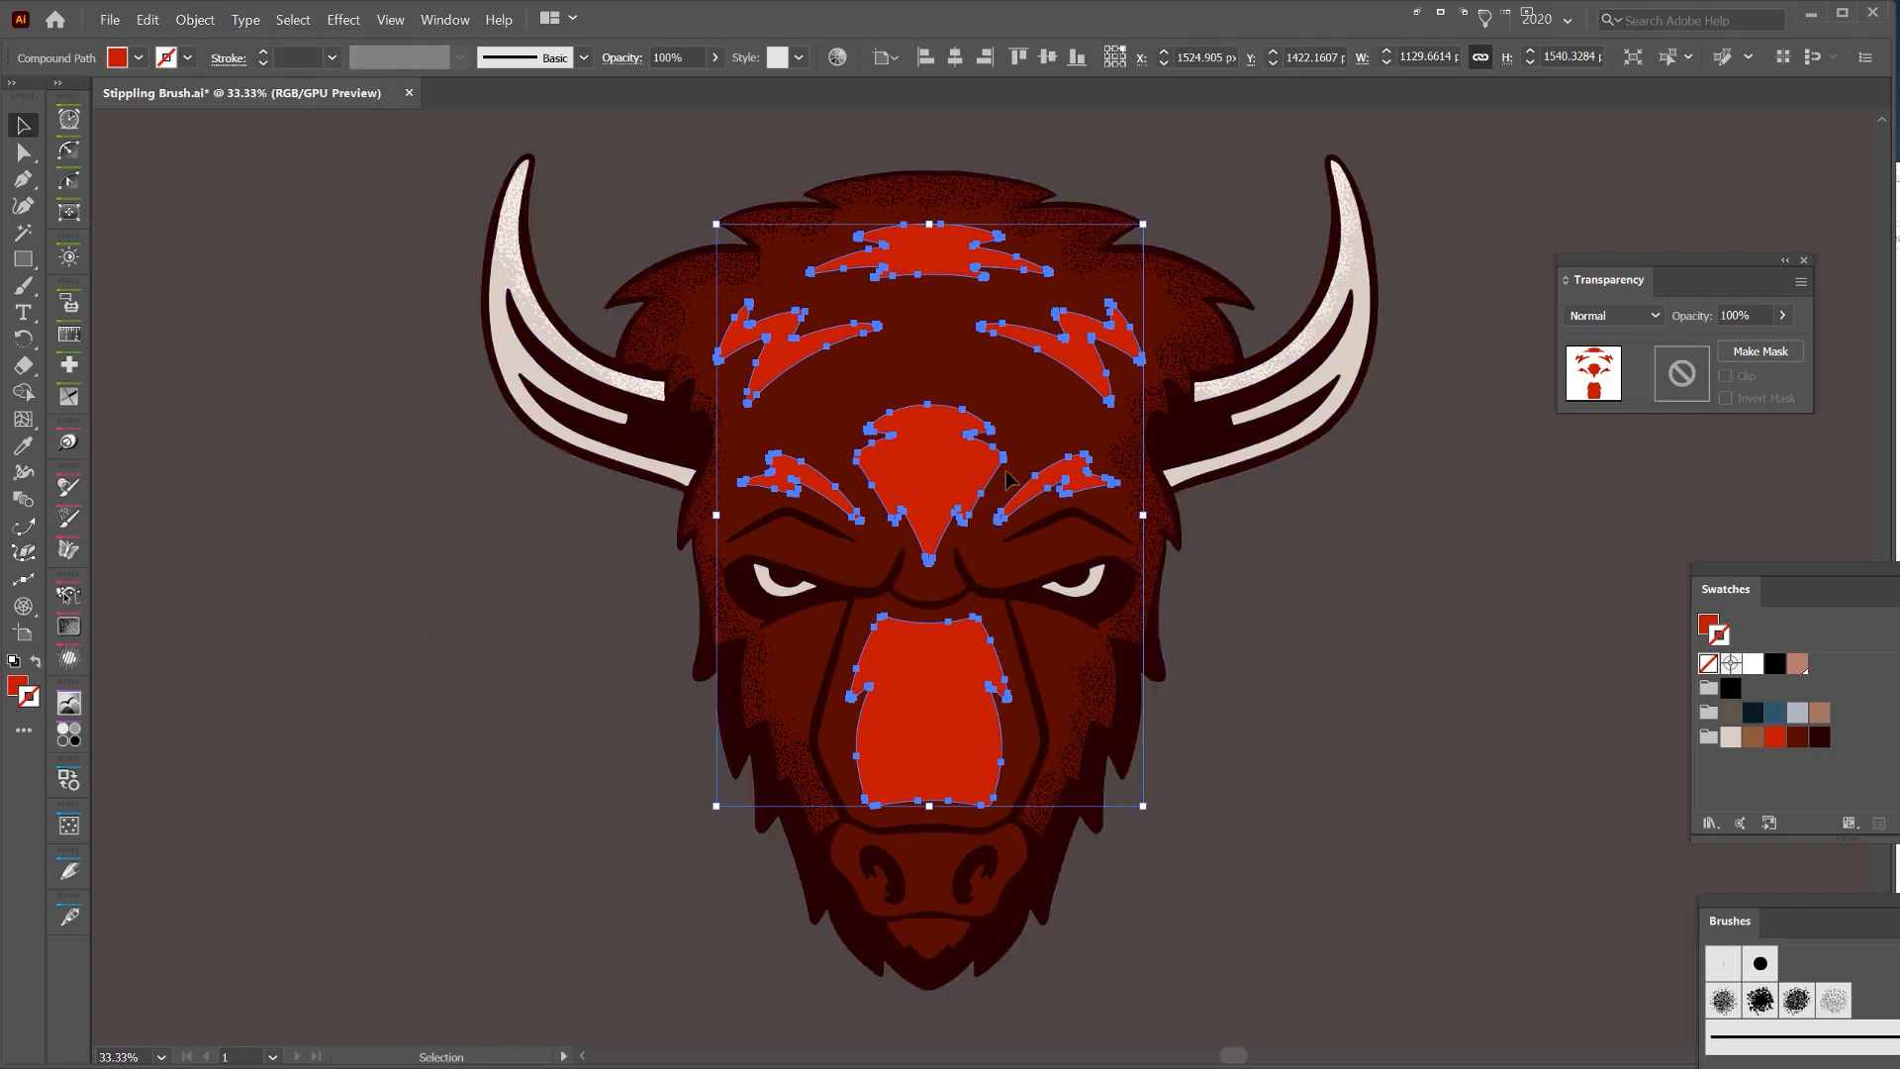
# - Test-move the red highlights as one object, undo the move and deselect them
pyautogui.scroll(1, 869, 396)
pyautogui.press('a')
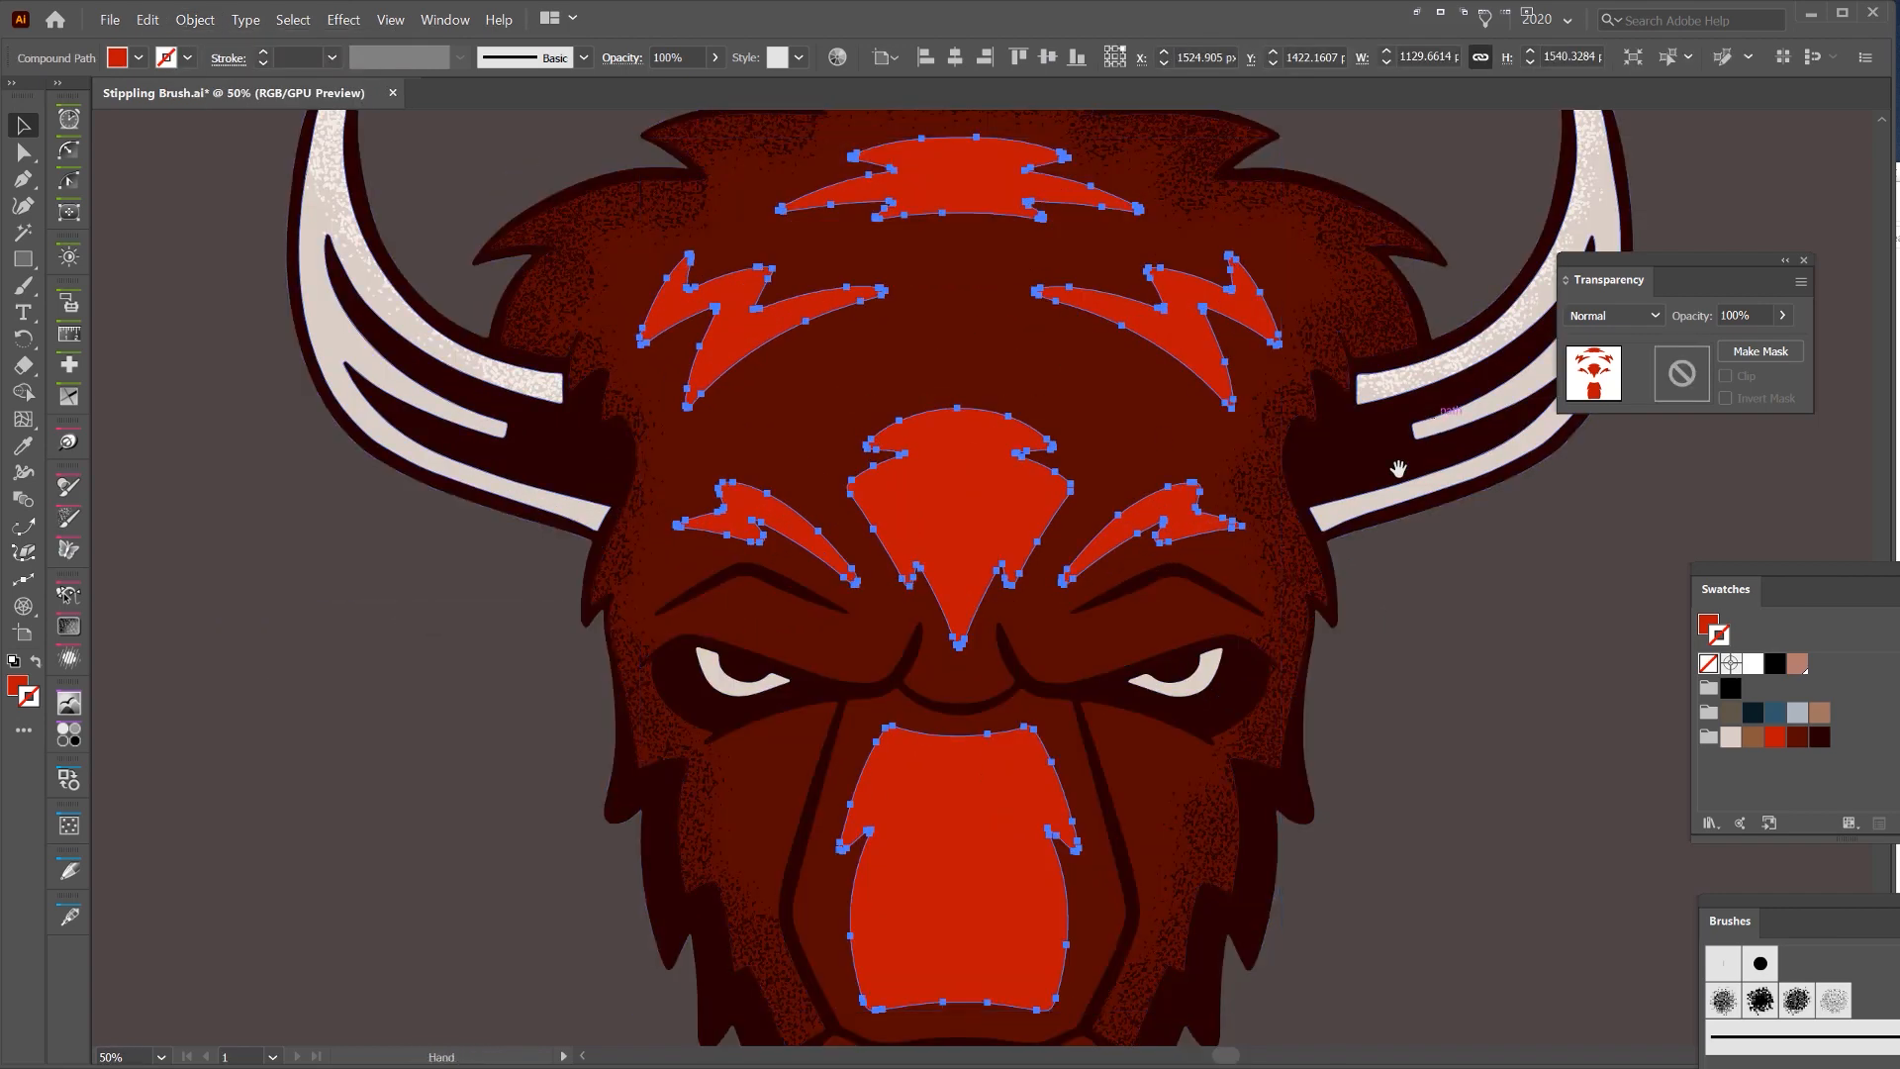
pyautogui.scroll(1, 1435, 456)
pyautogui.press('v')
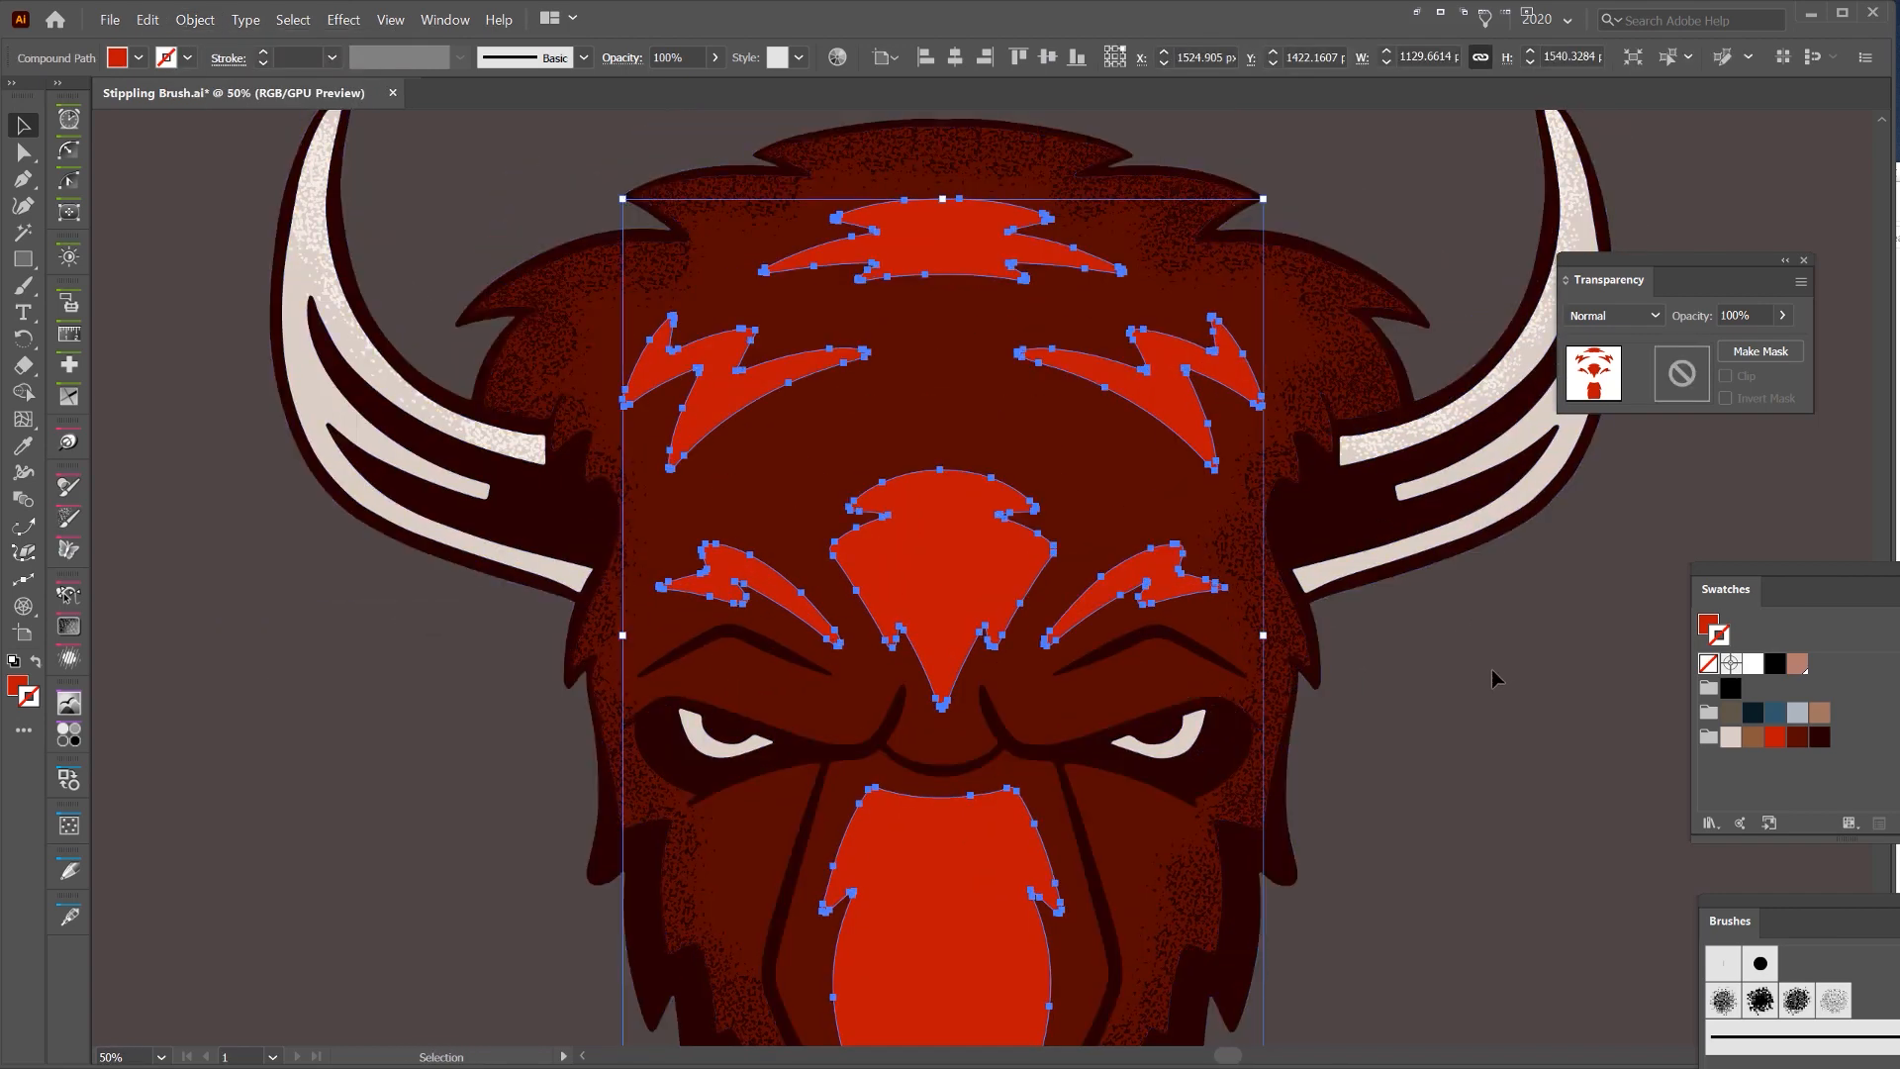
pyautogui.moveTo(948, 380); pyautogui.dragTo(1171, 406)
pyautogui.hotkey('ctrl', 'z')
pyautogui.click(446, 604)
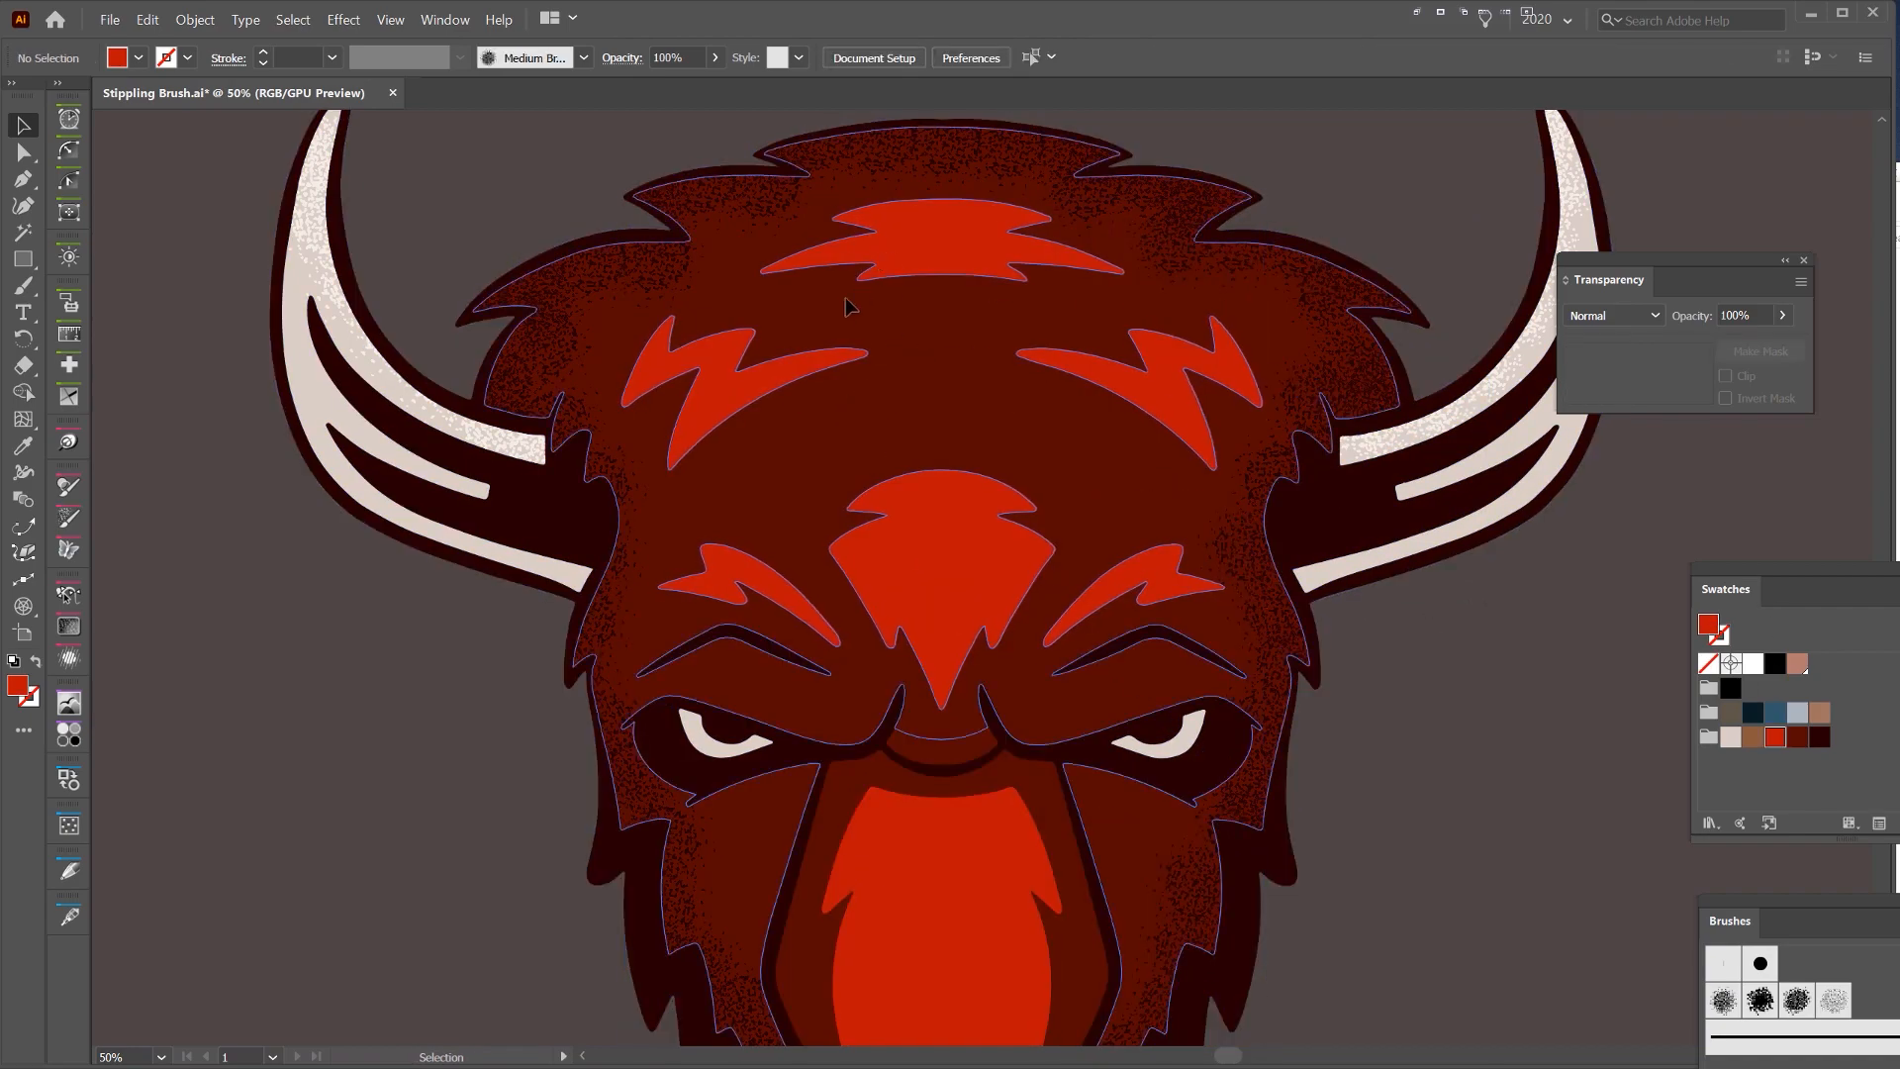
# - Paint a bright red stipple stroke over the left zigzag forehead highlight and set its stroke weight to 0.5 pt
pyautogui.press('b')
pyautogui.scroll(1, 630, 332)
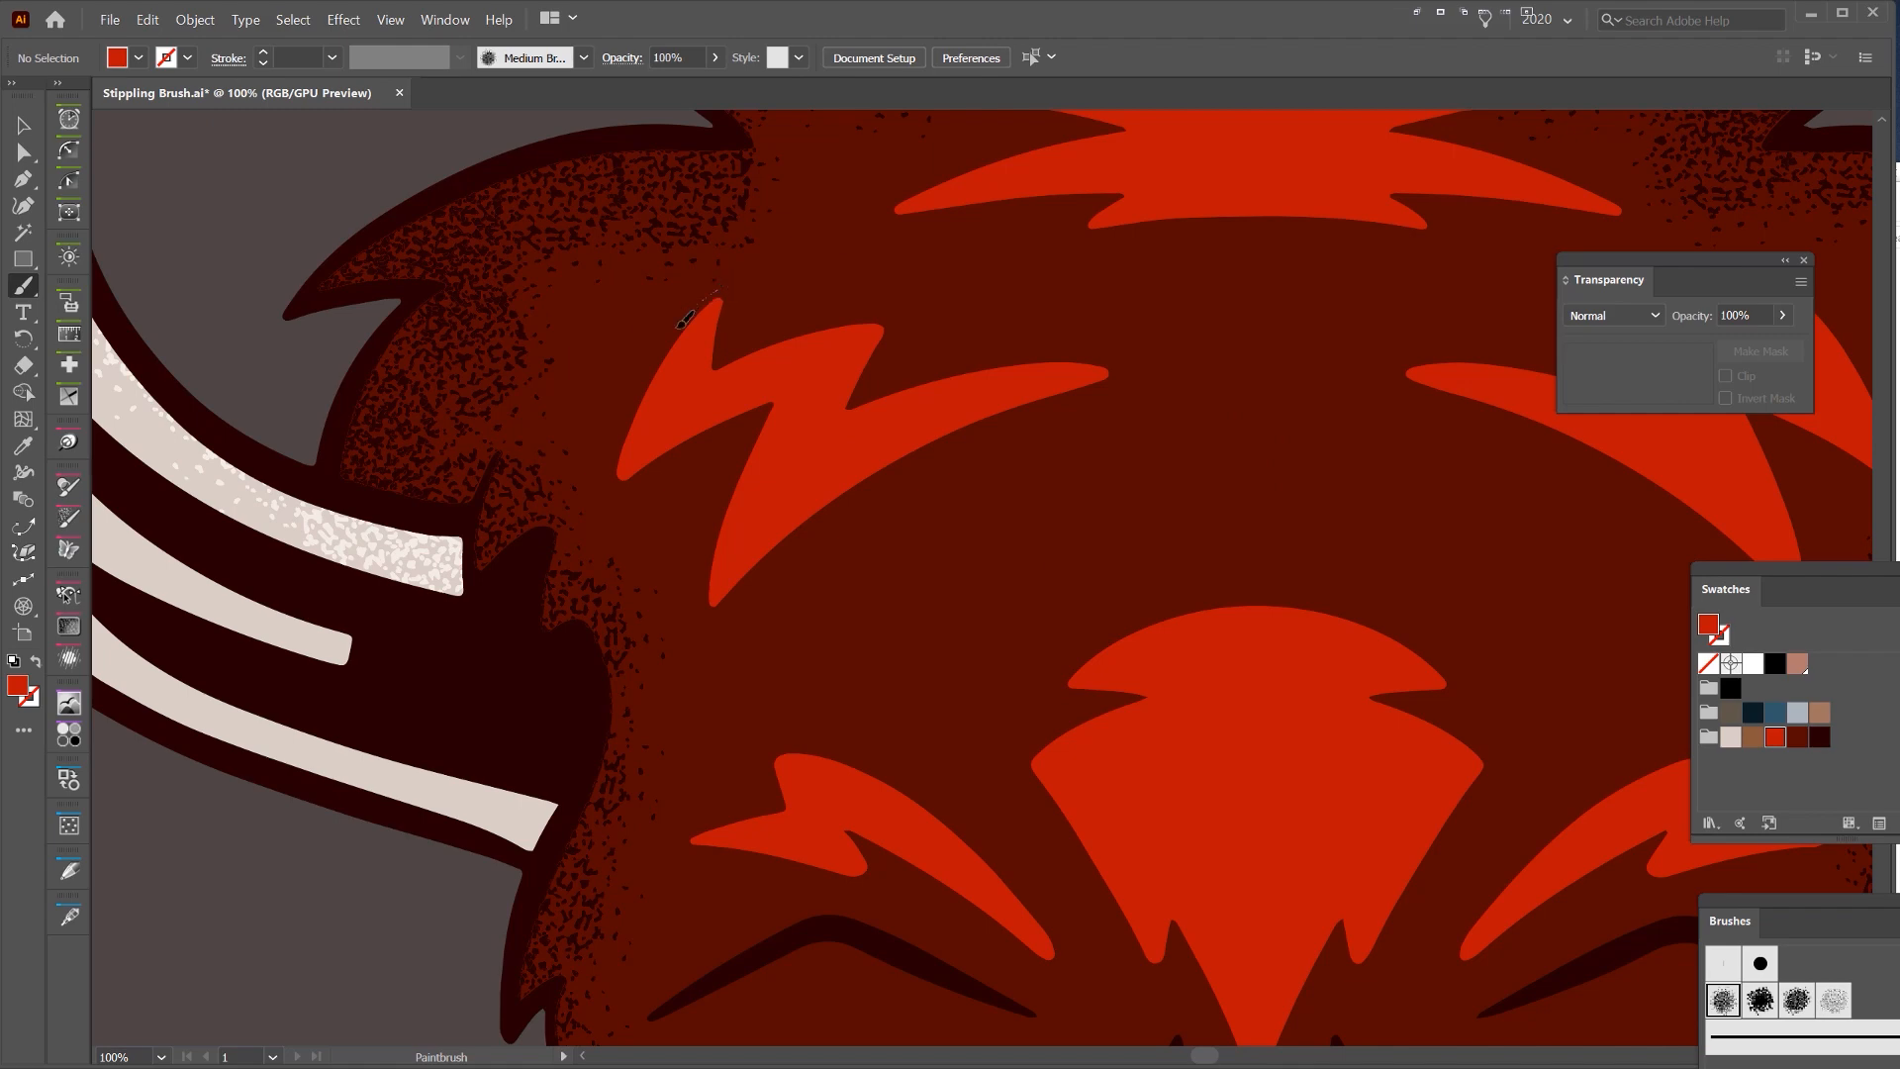
pyautogui.moveTo(924, 348); pyautogui.dragTo(925, 349)
pyautogui.click(332, 57)
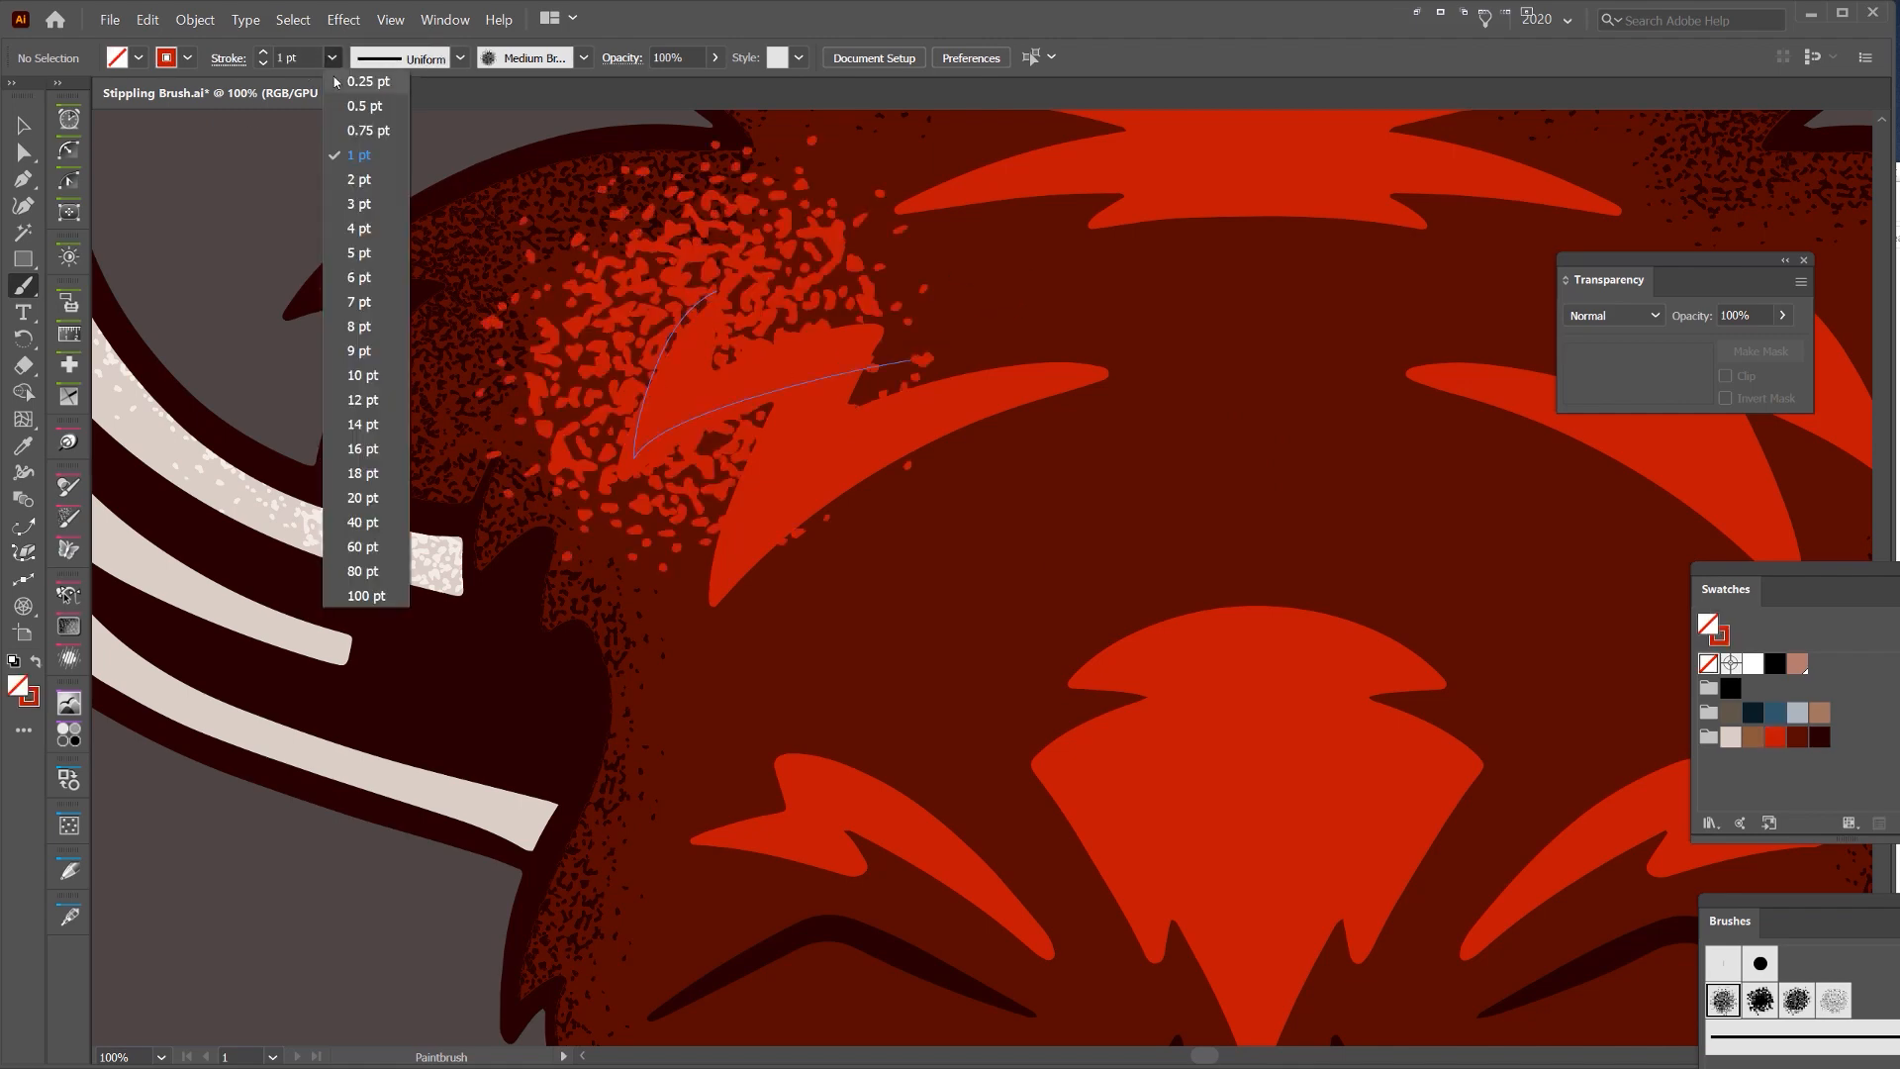
pyautogui.click(367, 105)
pyautogui.scroll(5, 657, 424)
pyautogui.hscroll(2, 657, 423)
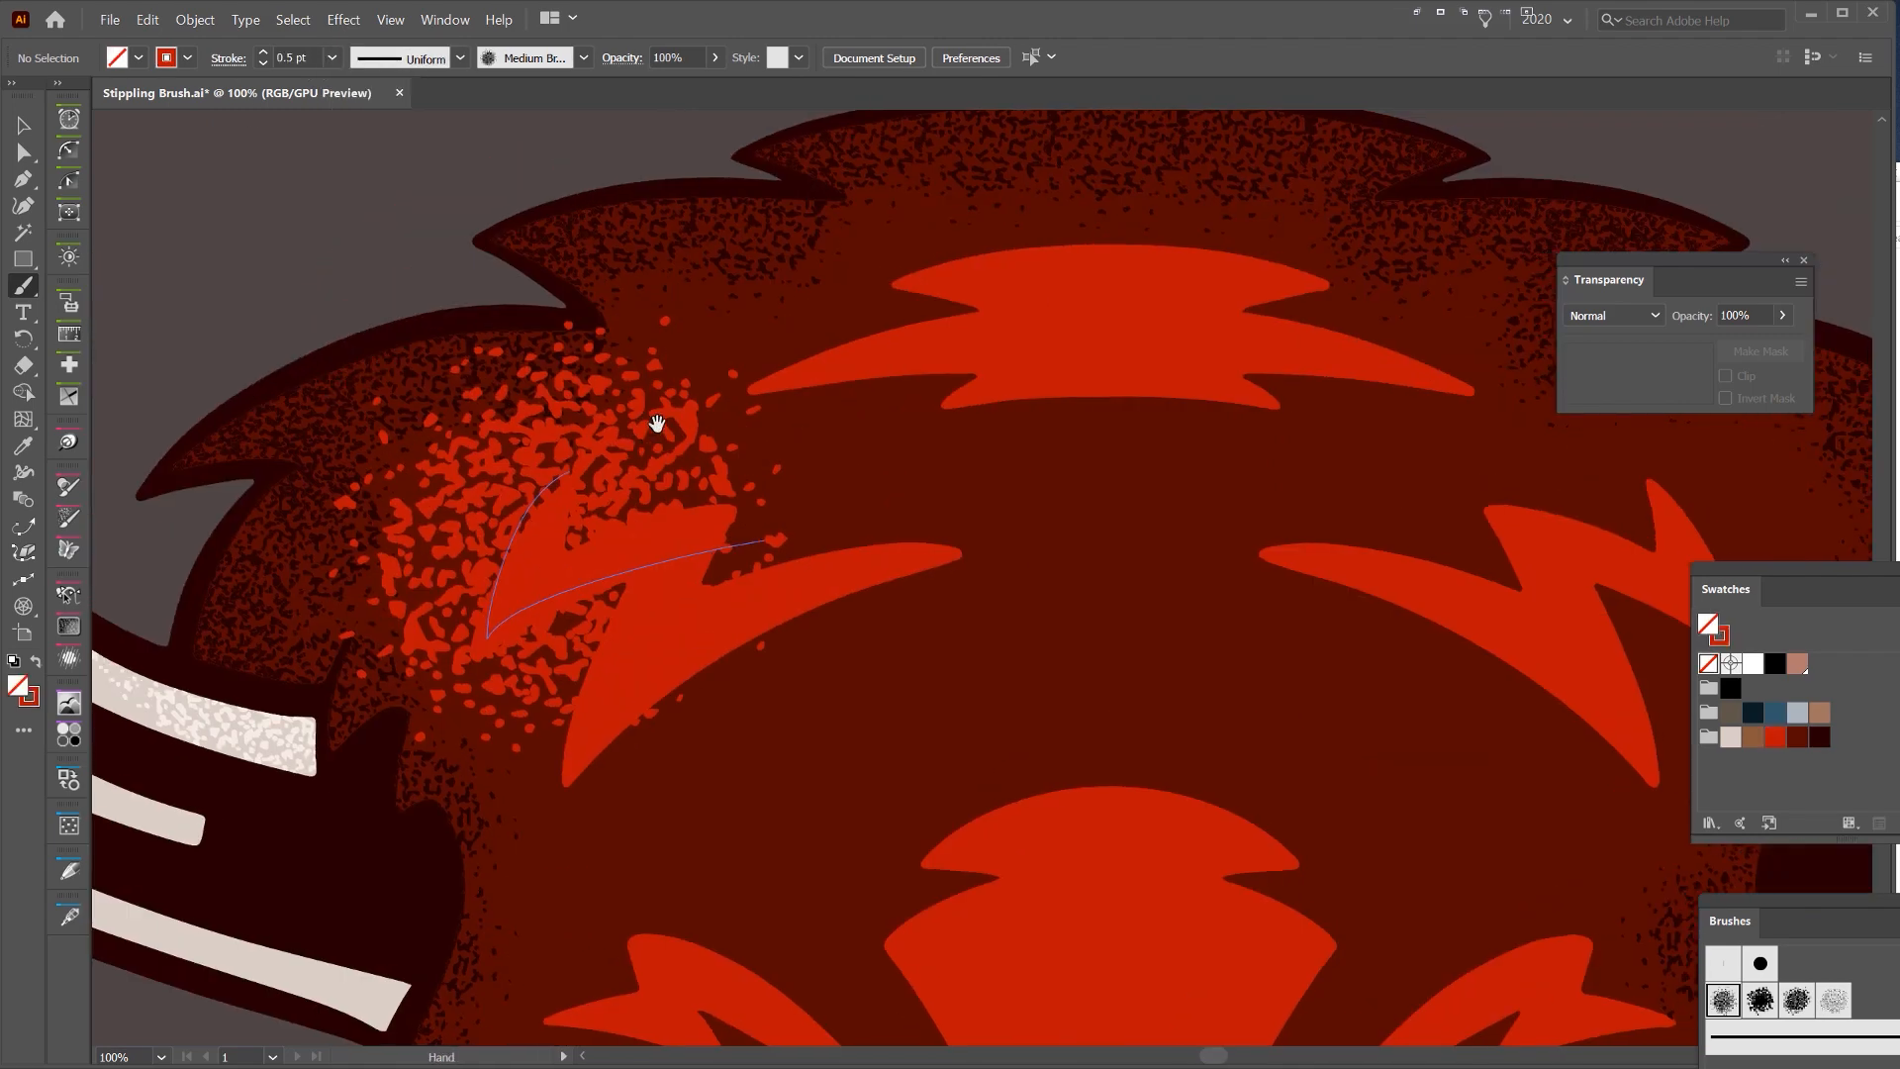
pyautogui.click(527, 476)
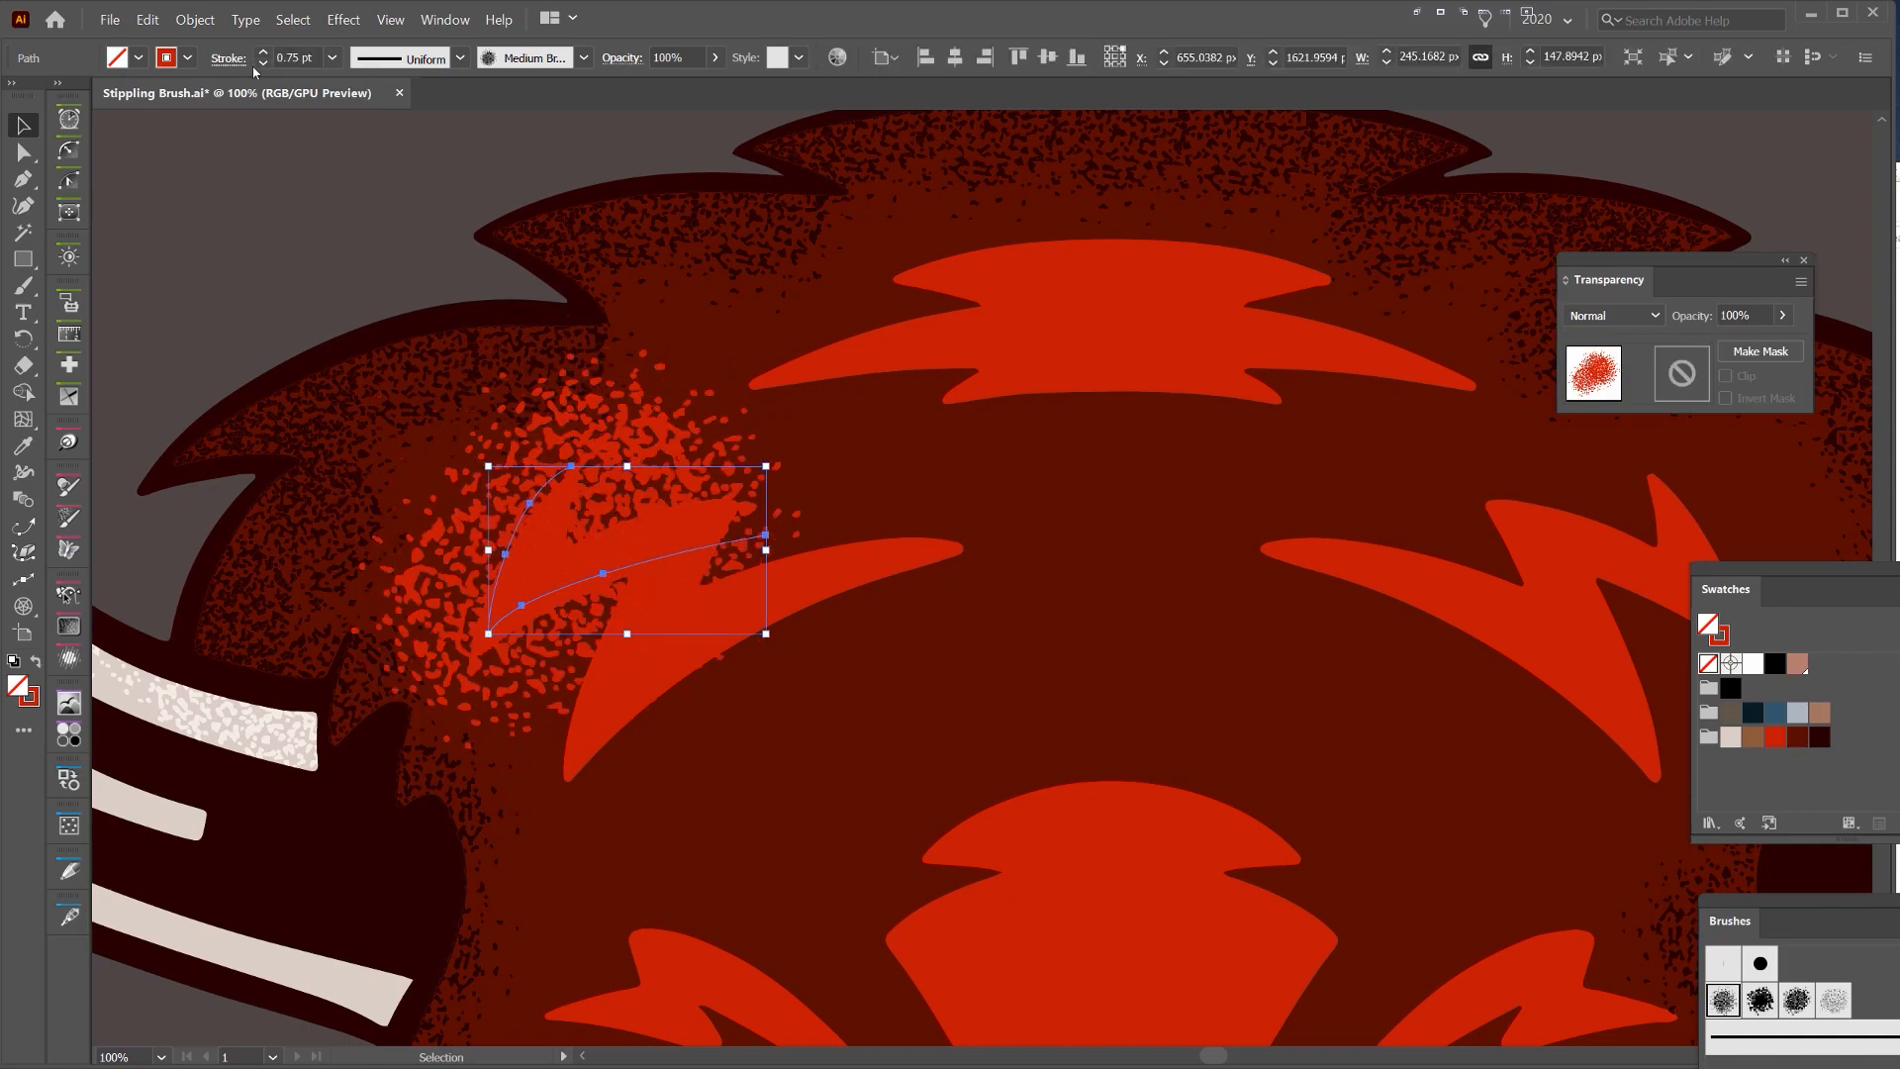
# - Paint 0.5 pt red stipple strokes along the top forehead highlight and the right zigzag highlight
pyautogui.press('b')
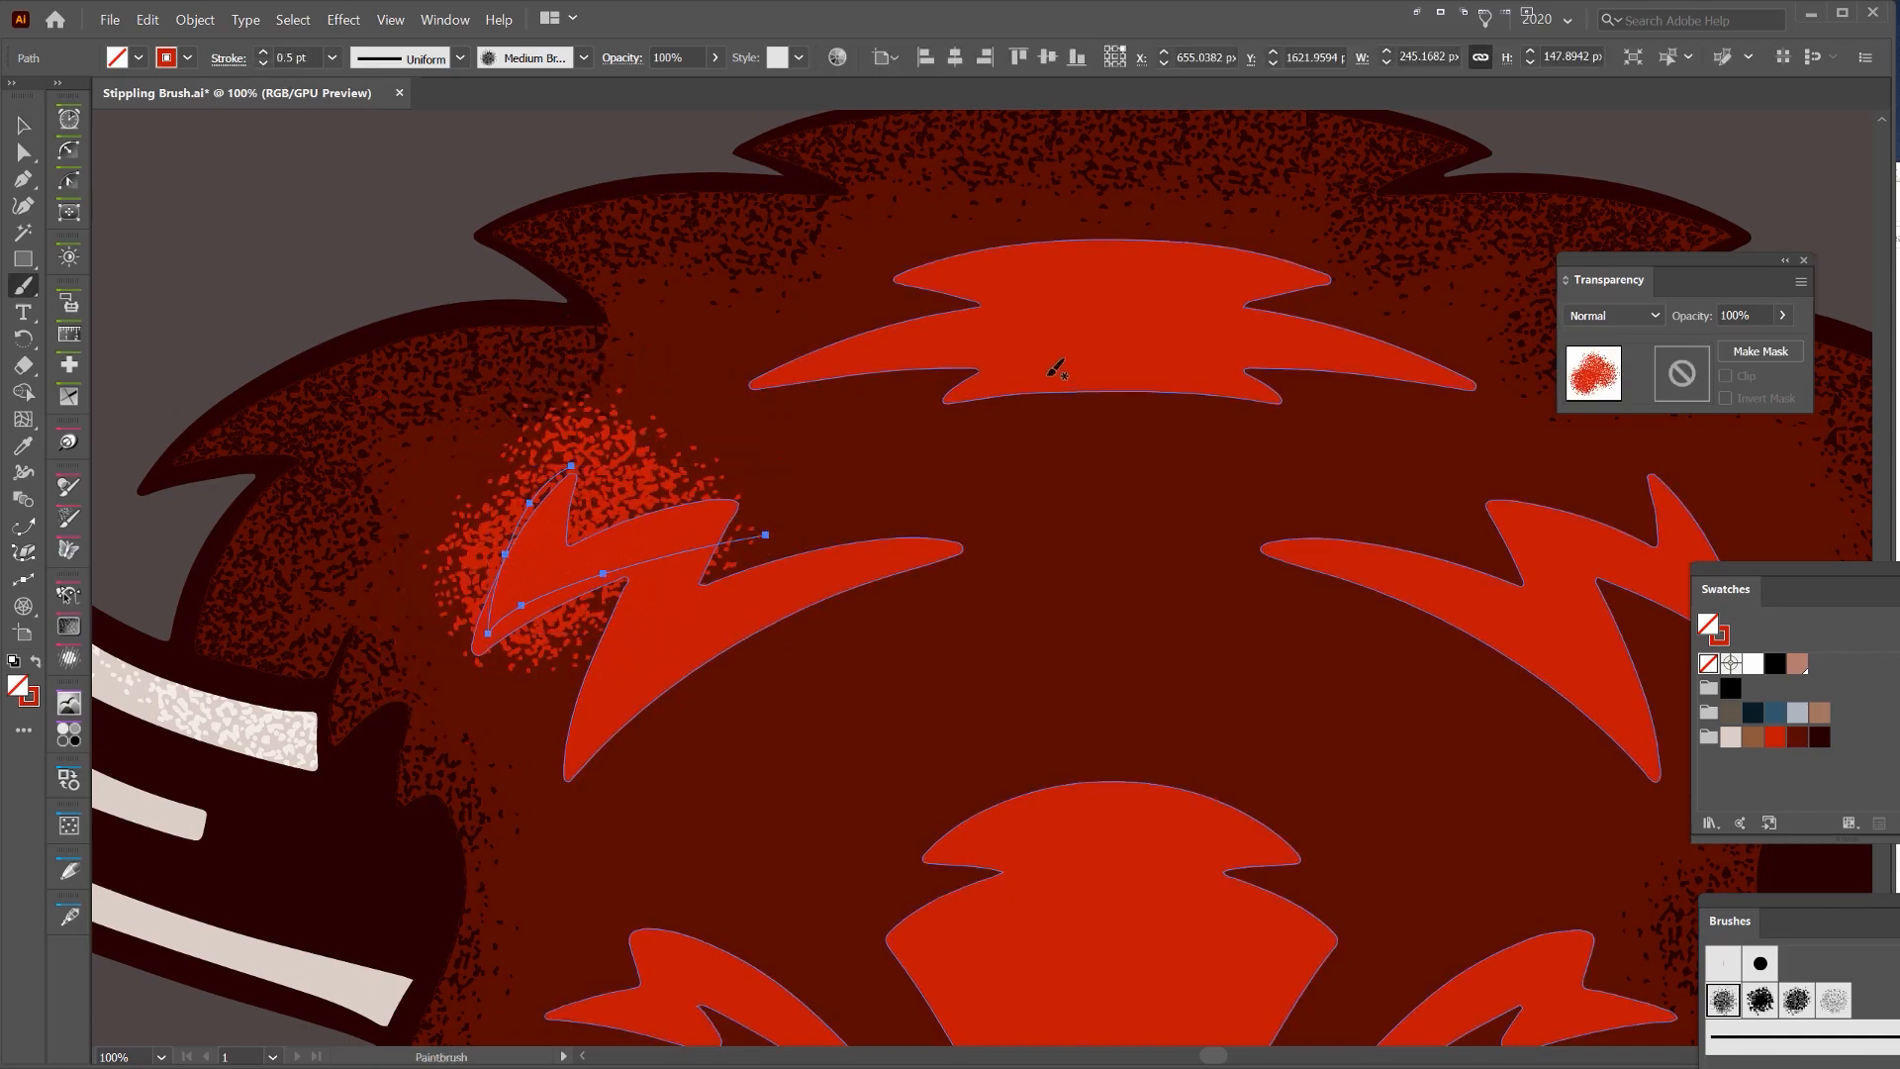
pyautogui.moveTo(1416, 332); pyautogui.dragTo(841, 287)
pyautogui.hscroll(5, 1160, 428)
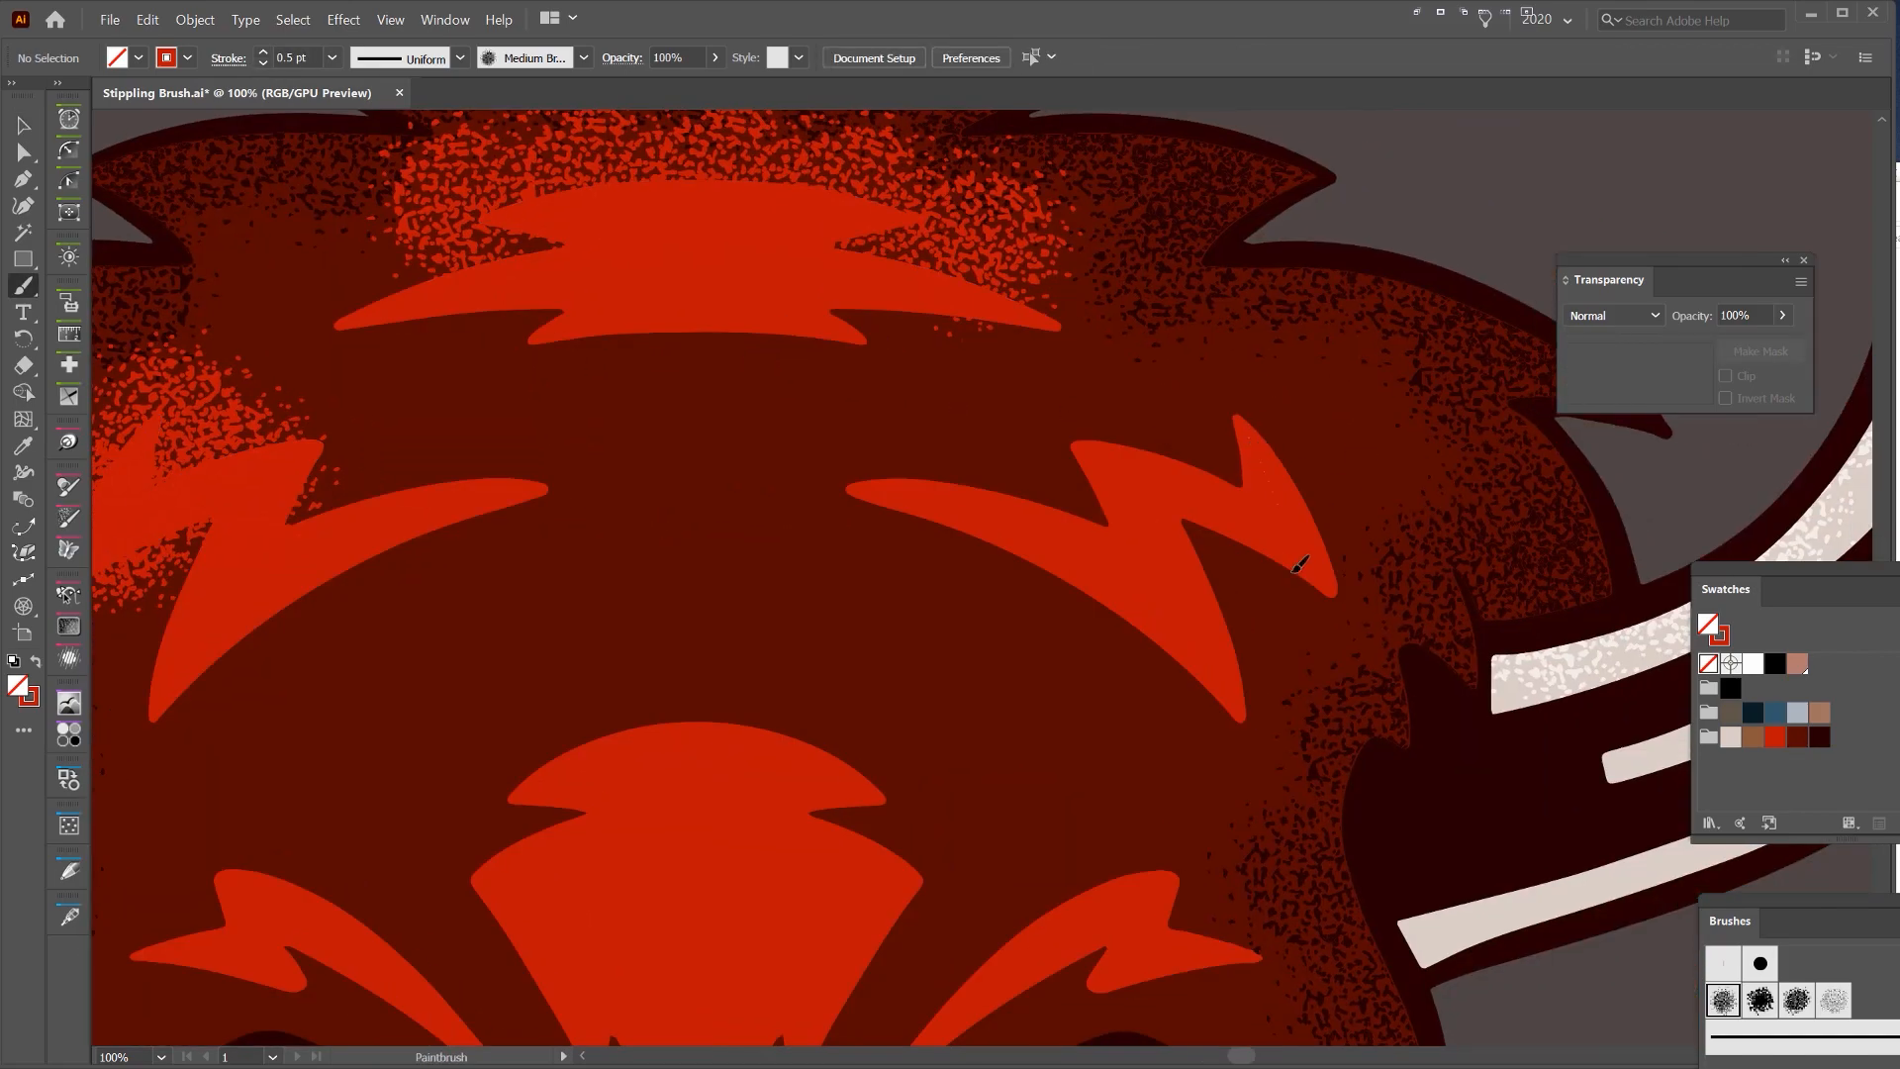
pyautogui.scroll(-2, 1168, 551)
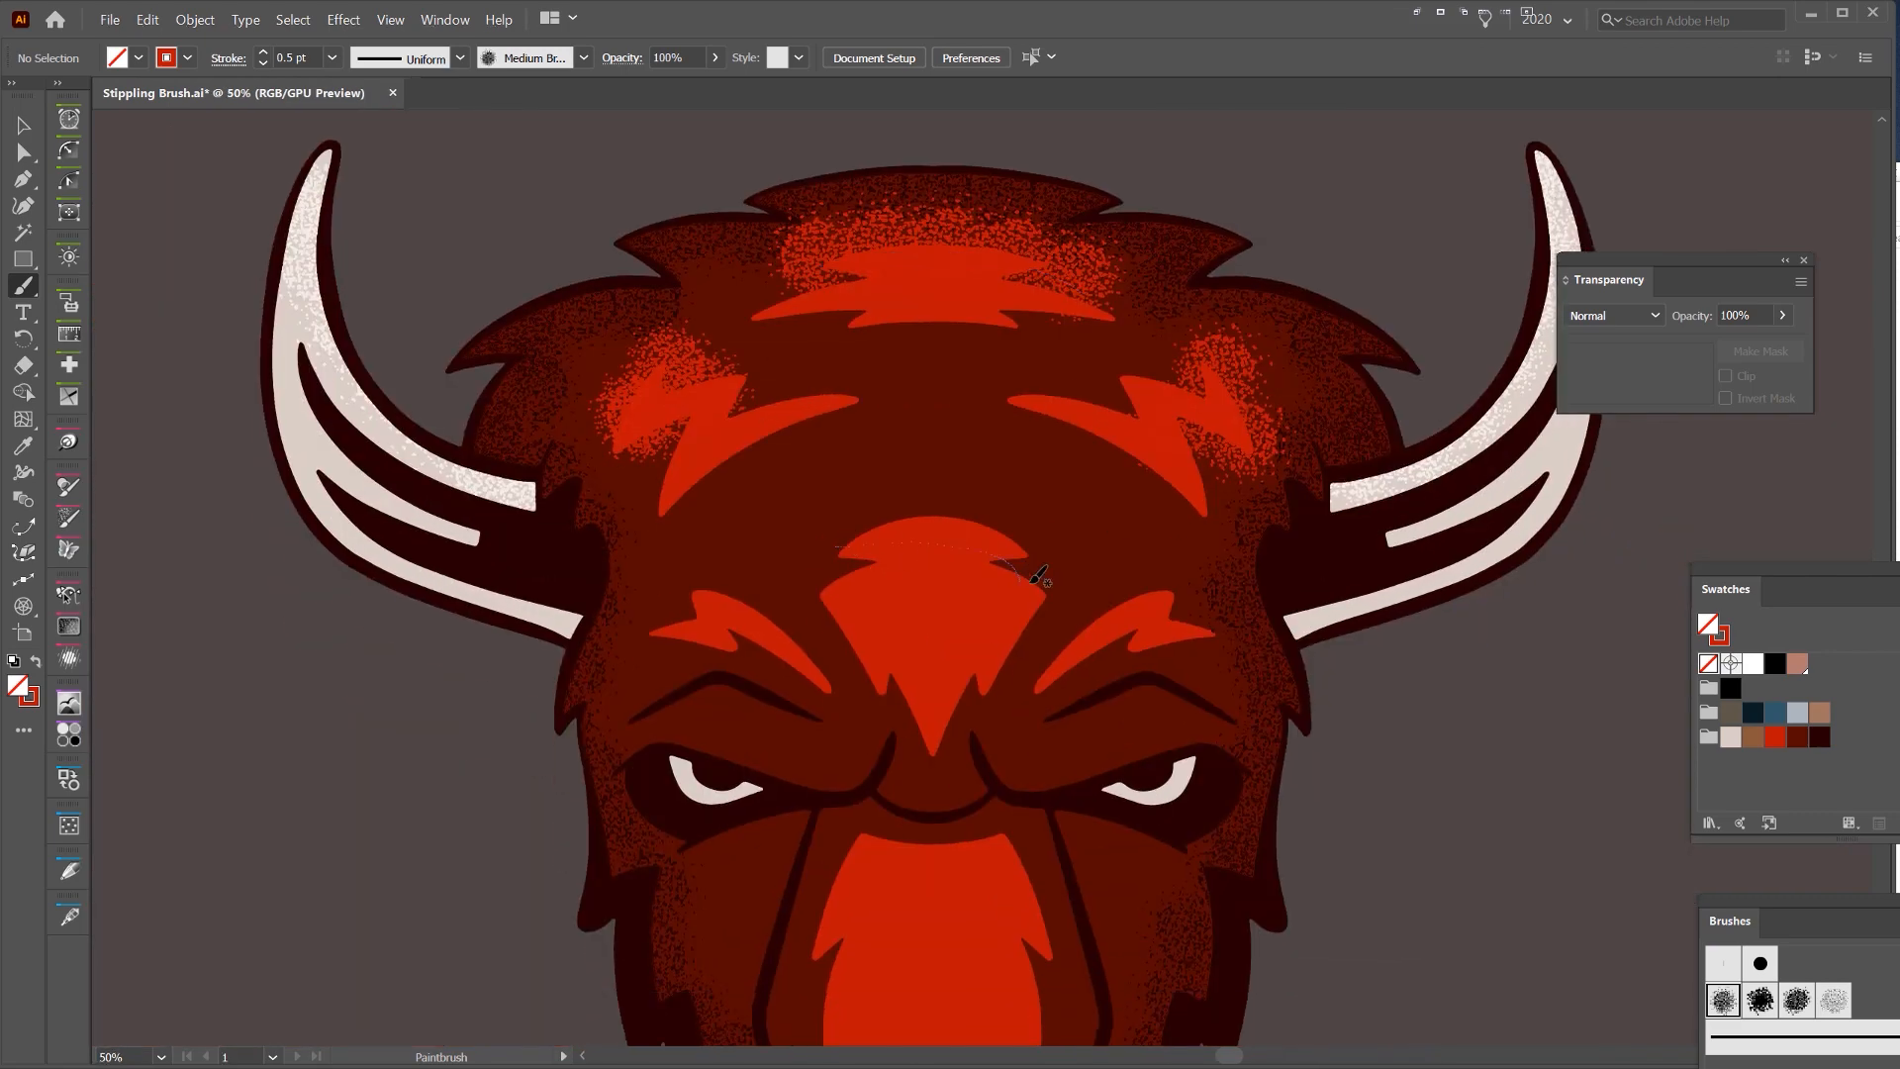
# - Stipple the upper edges of the central forehead highlight, both brow highlights and the nose highlight with 0.5 pt red strokes
pyautogui.moveTo(1040, 576); pyautogui.dragTo(1042, 580)
pyautogui.hotkey('ctrl', 'z')
pyautogui.moveTo(824, 543); pyautogui.dragTo(797, 629)
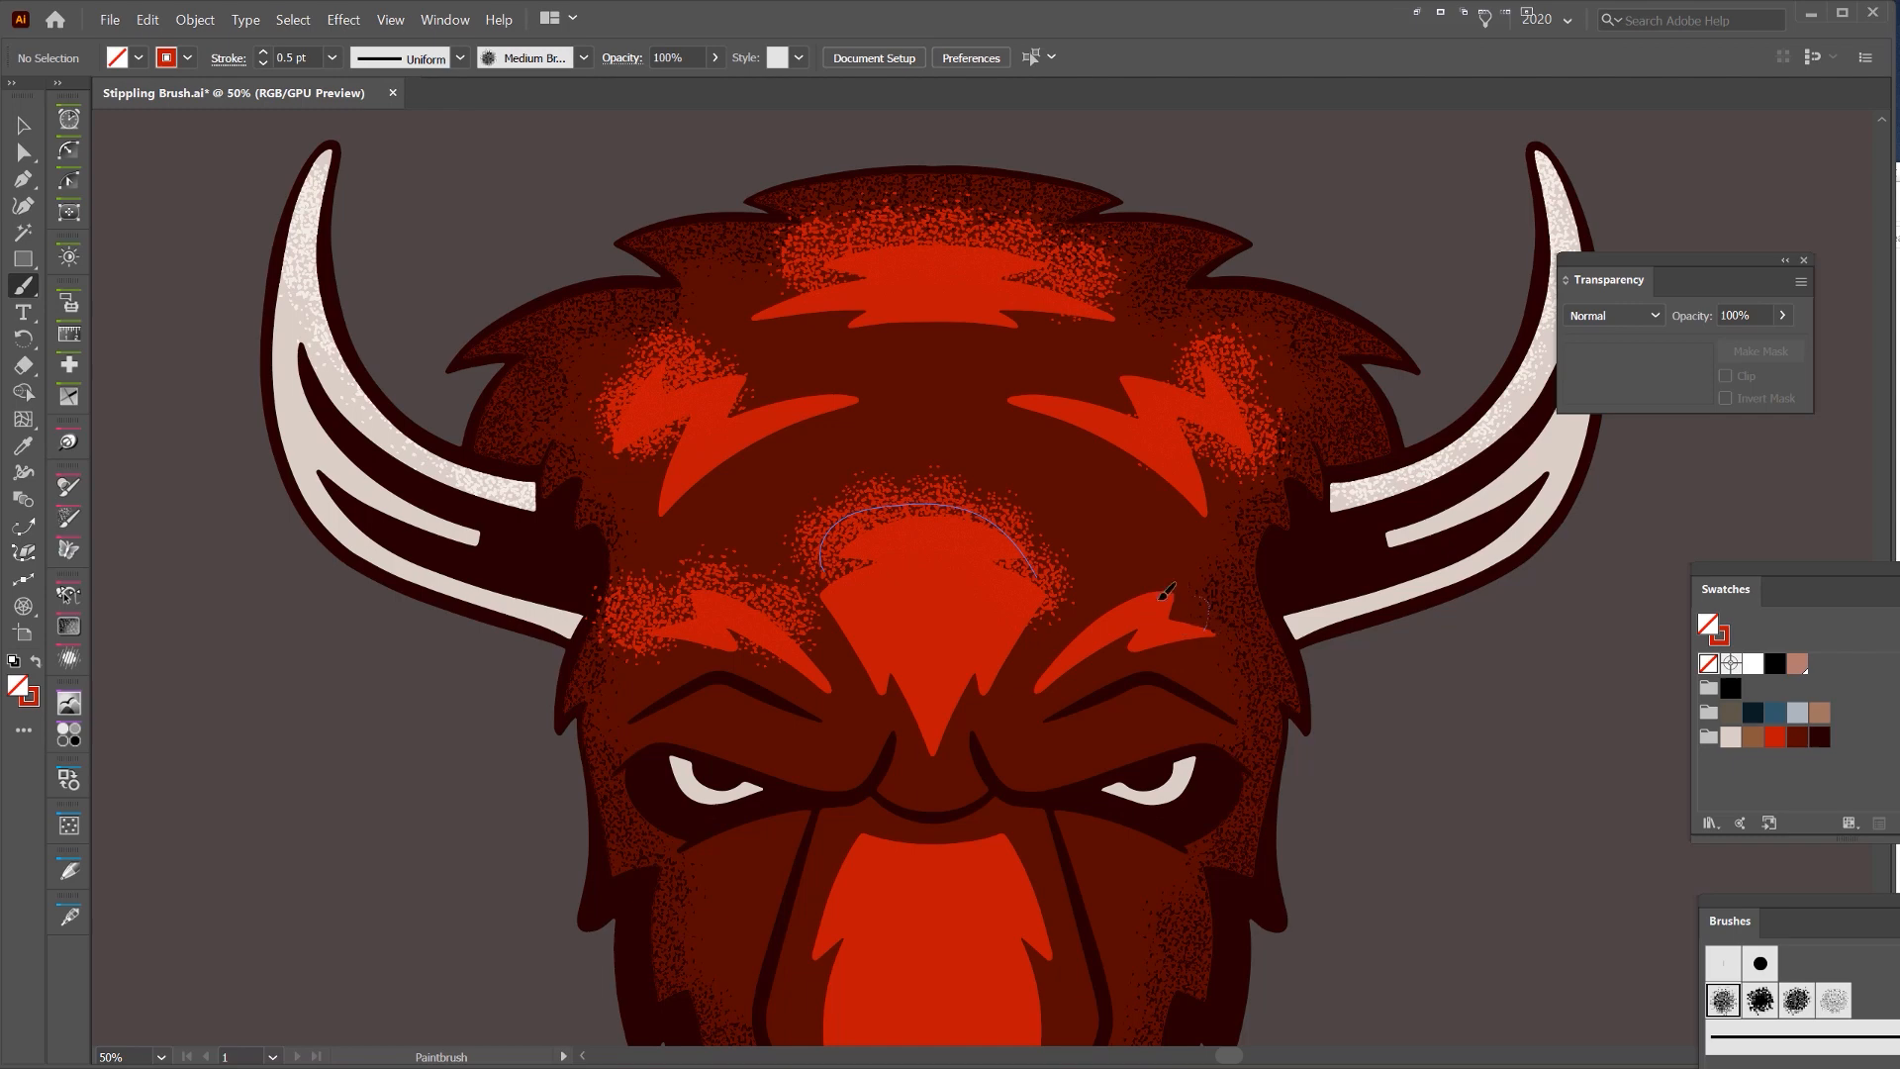
pyautogui.moveTo(1167, 591); pyautogui.dragTo(1153, 579)
pyautogui.scroll(-5, 1142, 518)
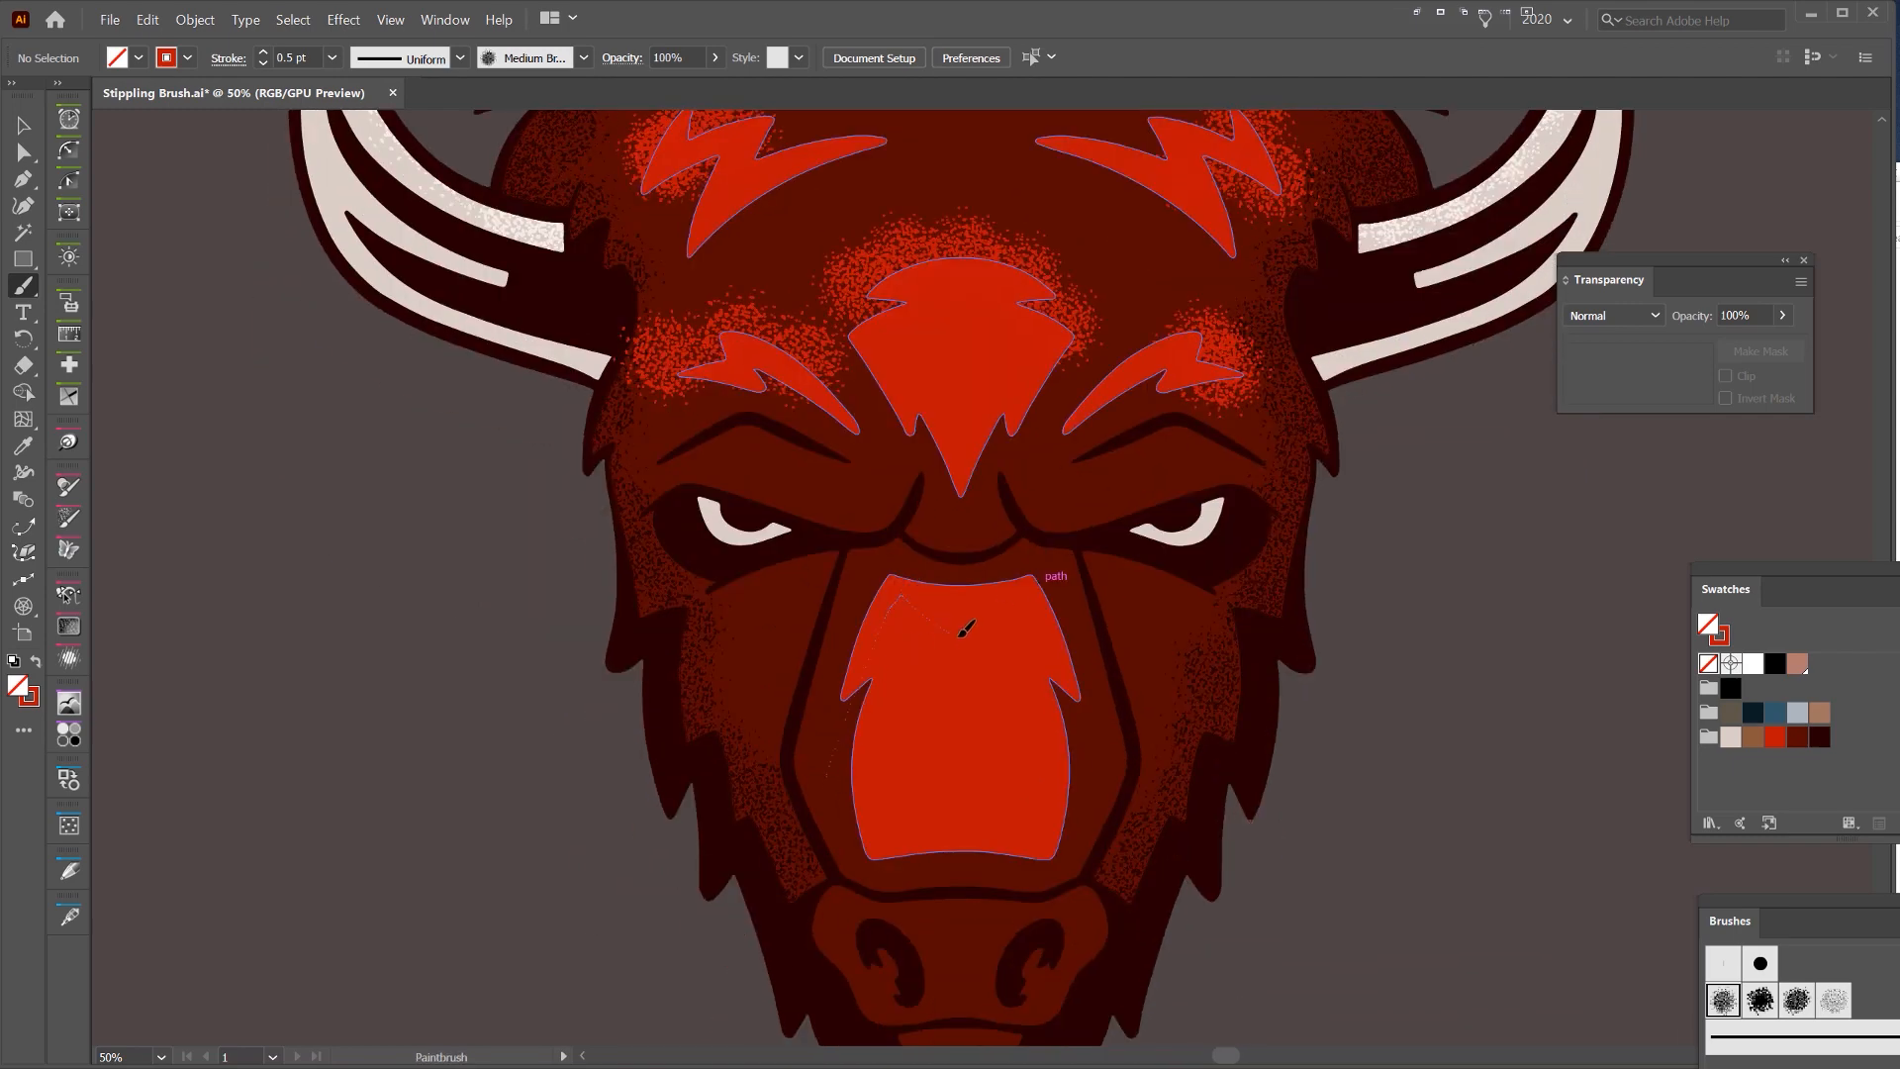
pyautogui.moveTo(1073, 733); pyautogui.dragTo(1083, 750)
# - Try a 0.25 pt weight on the red stipple strokes, return them to 0.5 pt and deselect them
pyautogui.press('v')
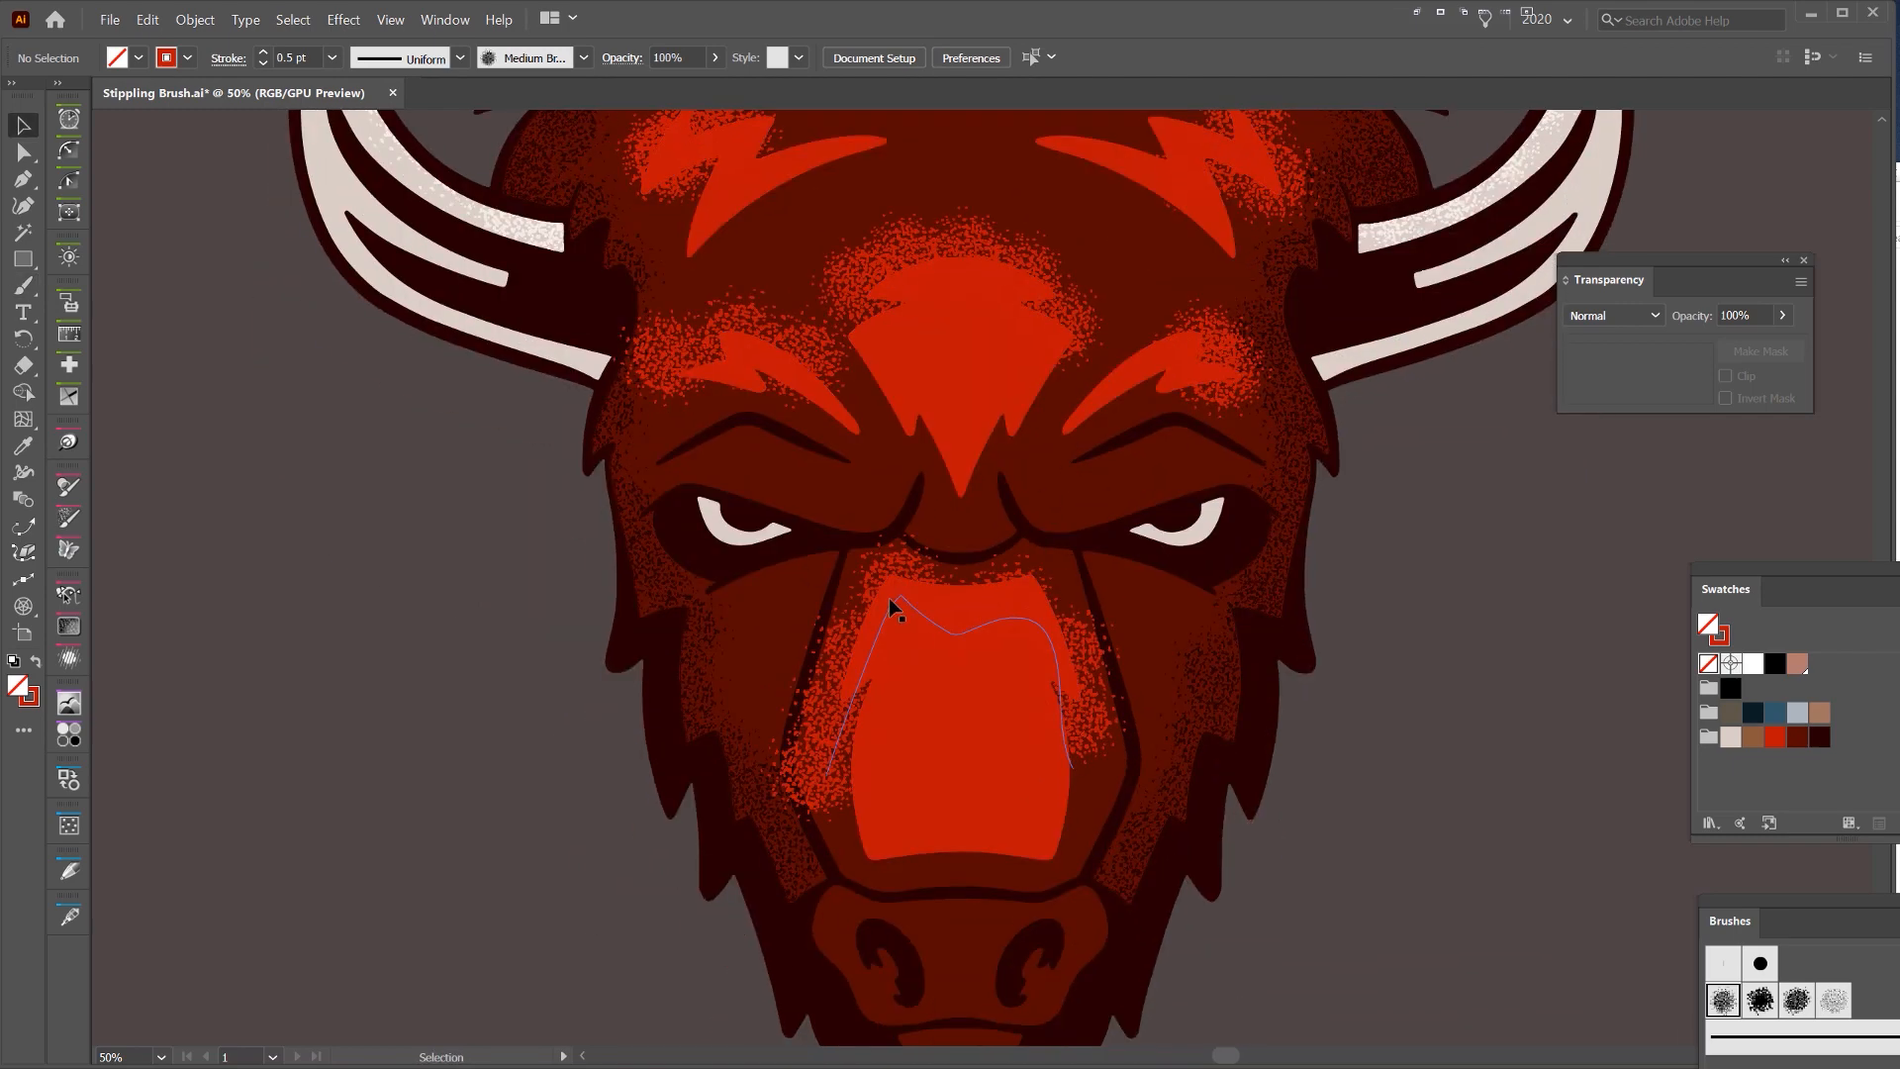
pyautogui.click(883, 617)
pyautogui.scroll(2, 922, 417)
pyautogui.keyDown('shift'); pyautogui.click(968, 378); pyautogui.keyUp('shift')
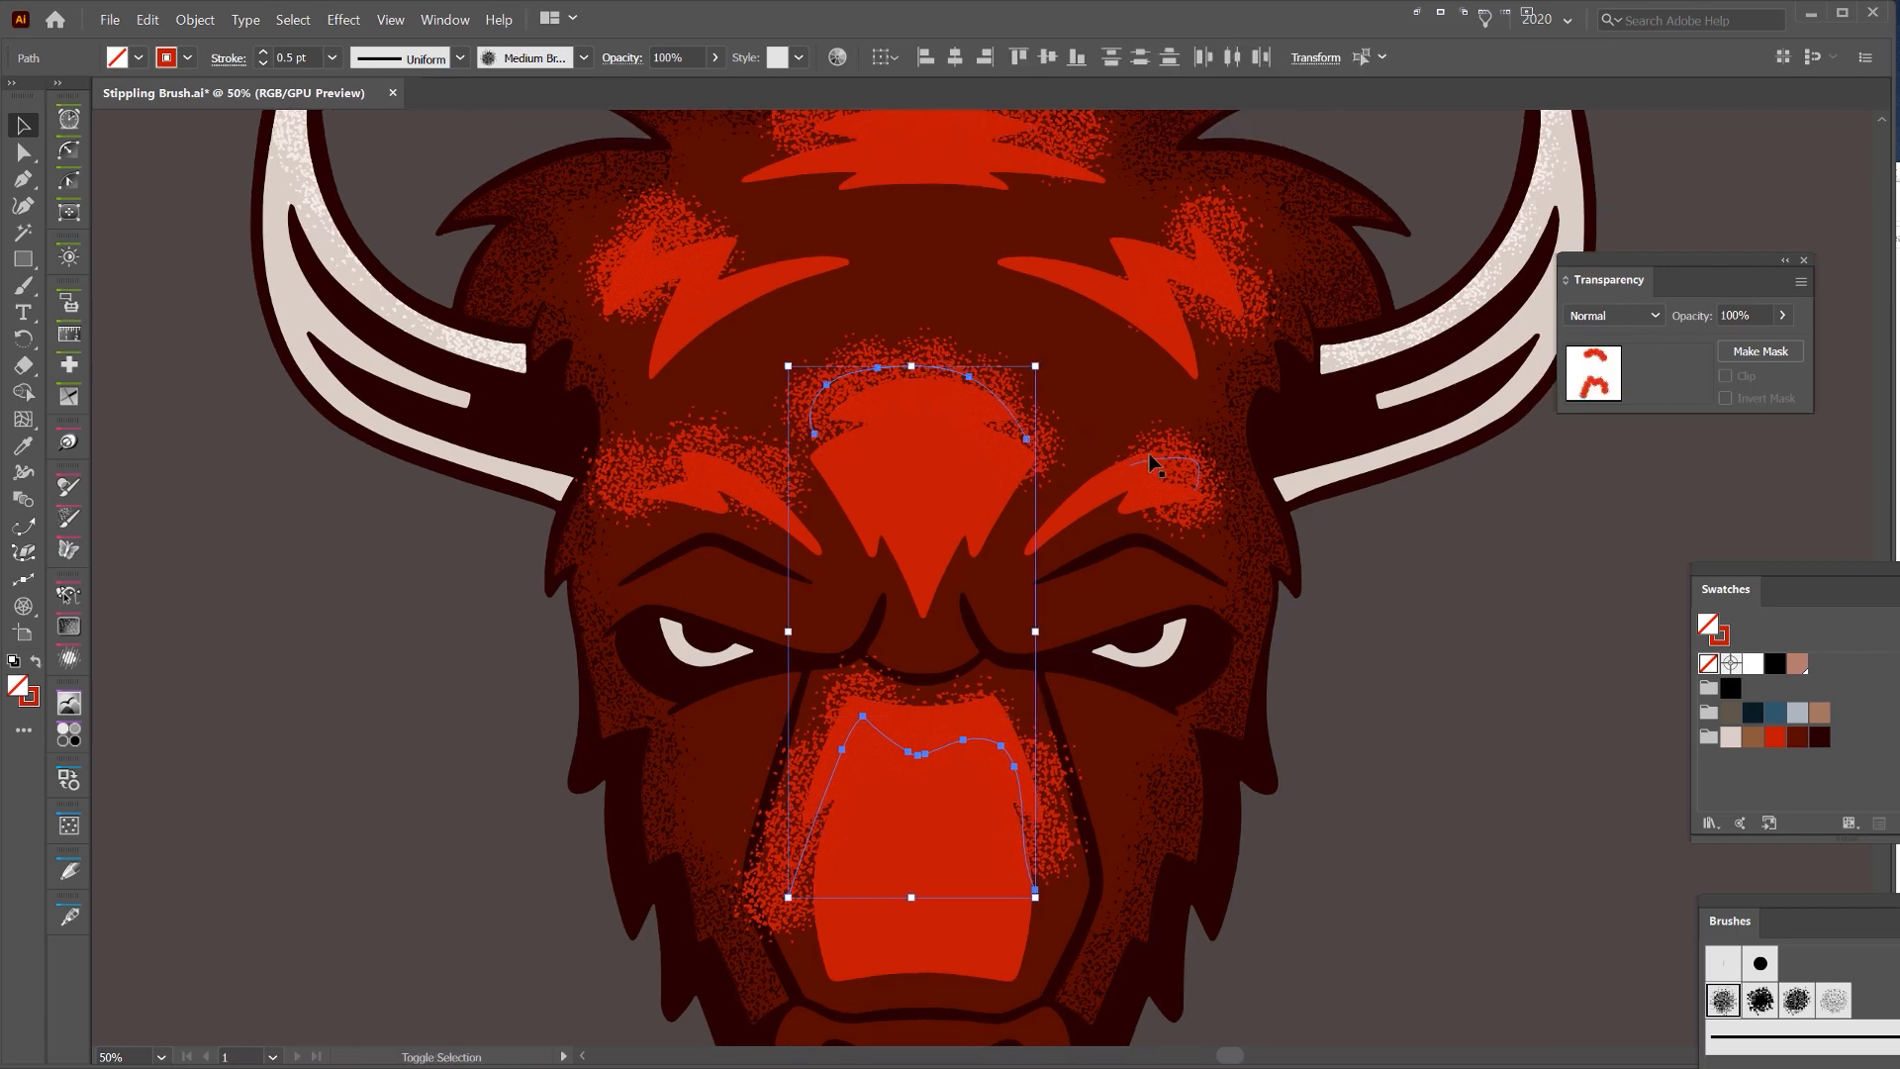
pyautogui.keyDown('shift'); pyautogui.click(1154, 457); pyautogui.keyUp('shift')
pyautogui.keyDown('shift'); pyautogui.click(693, 470); pyautogui.keyUp('shift')
pyautogui.keyDown('shift'); pyautogui.click(1168, 249); pyautogui.keyUp('shift')
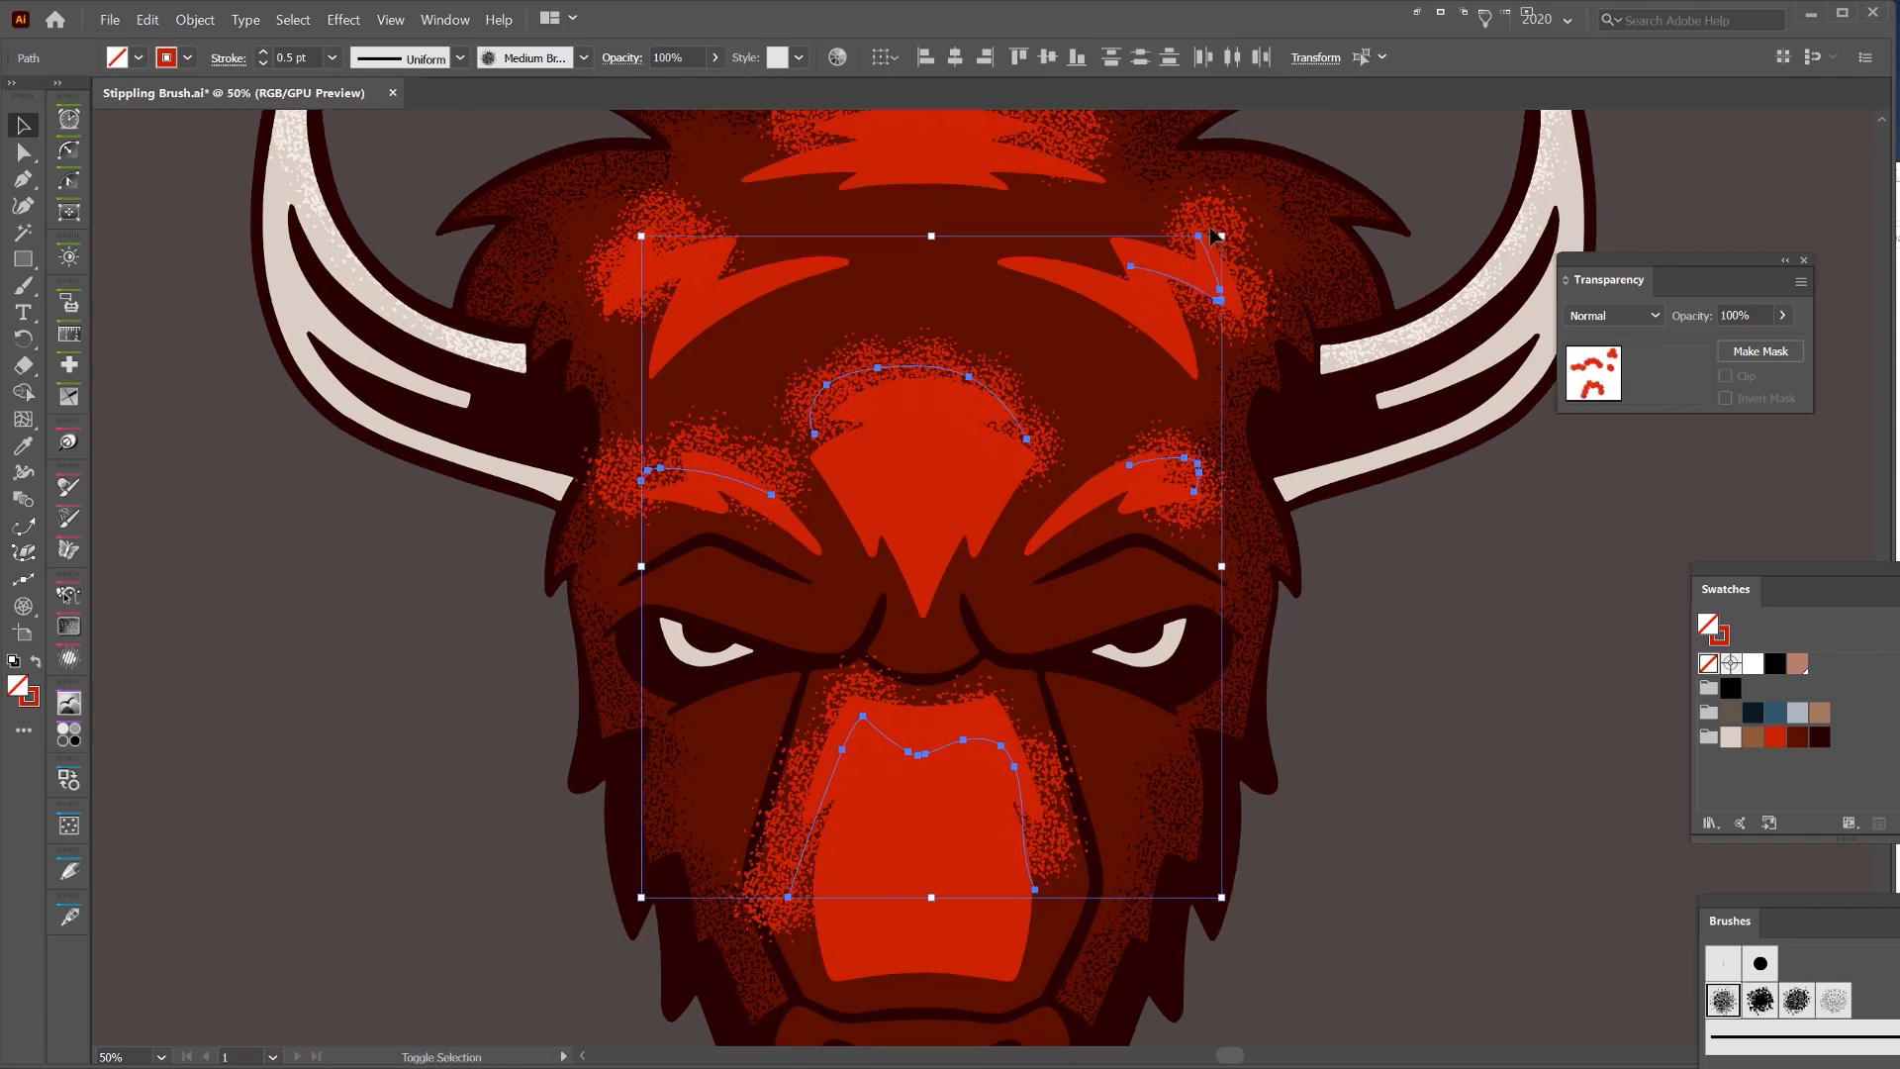
pyautogui.scroll(2, 983, 292)
pyautogui.keyDown('shift'); pyautogui.click(966, 315); pyautogui.keyUp('shift')
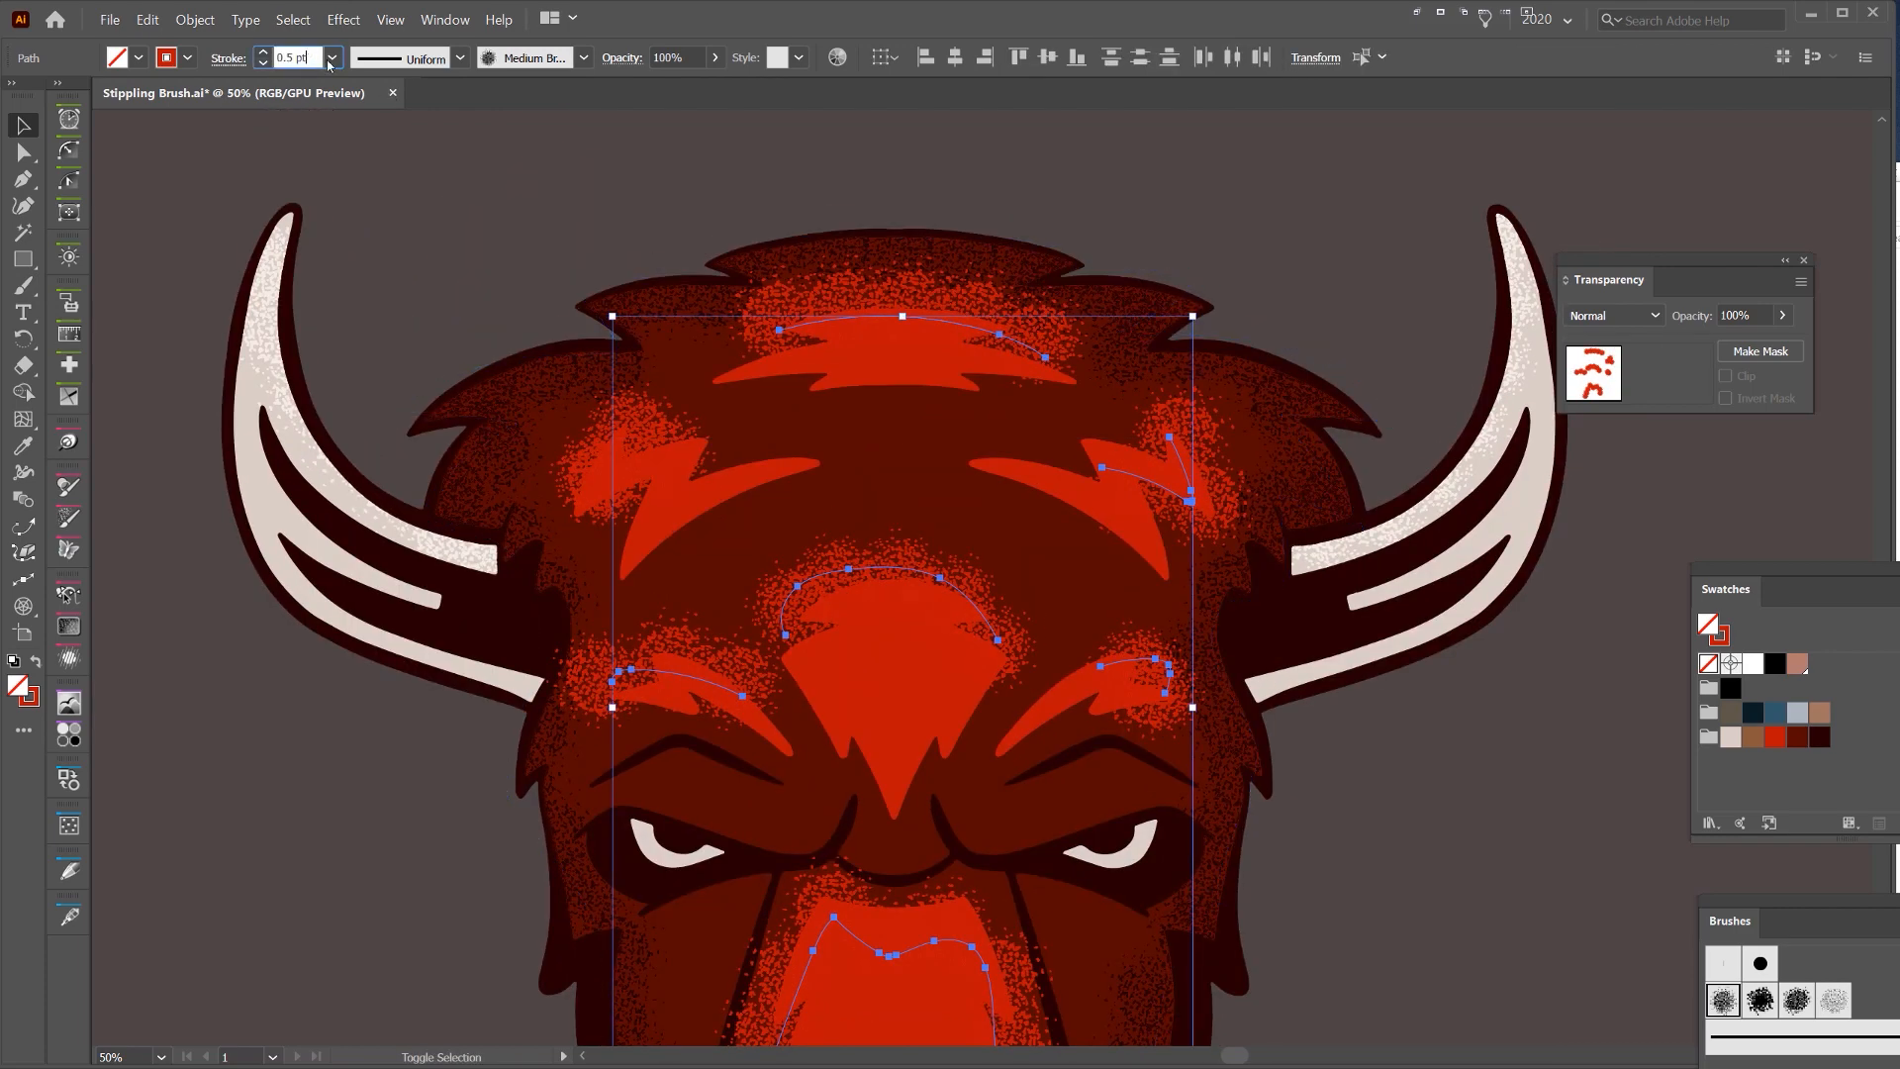
pyautogui.click(331, 62)
pyautogui.click(348, 85)
pyautogui.click(334, 60)
pyautogui.click(349, 82)
pyautogui.click(330, 57)
pyautogui.click(348, 103)
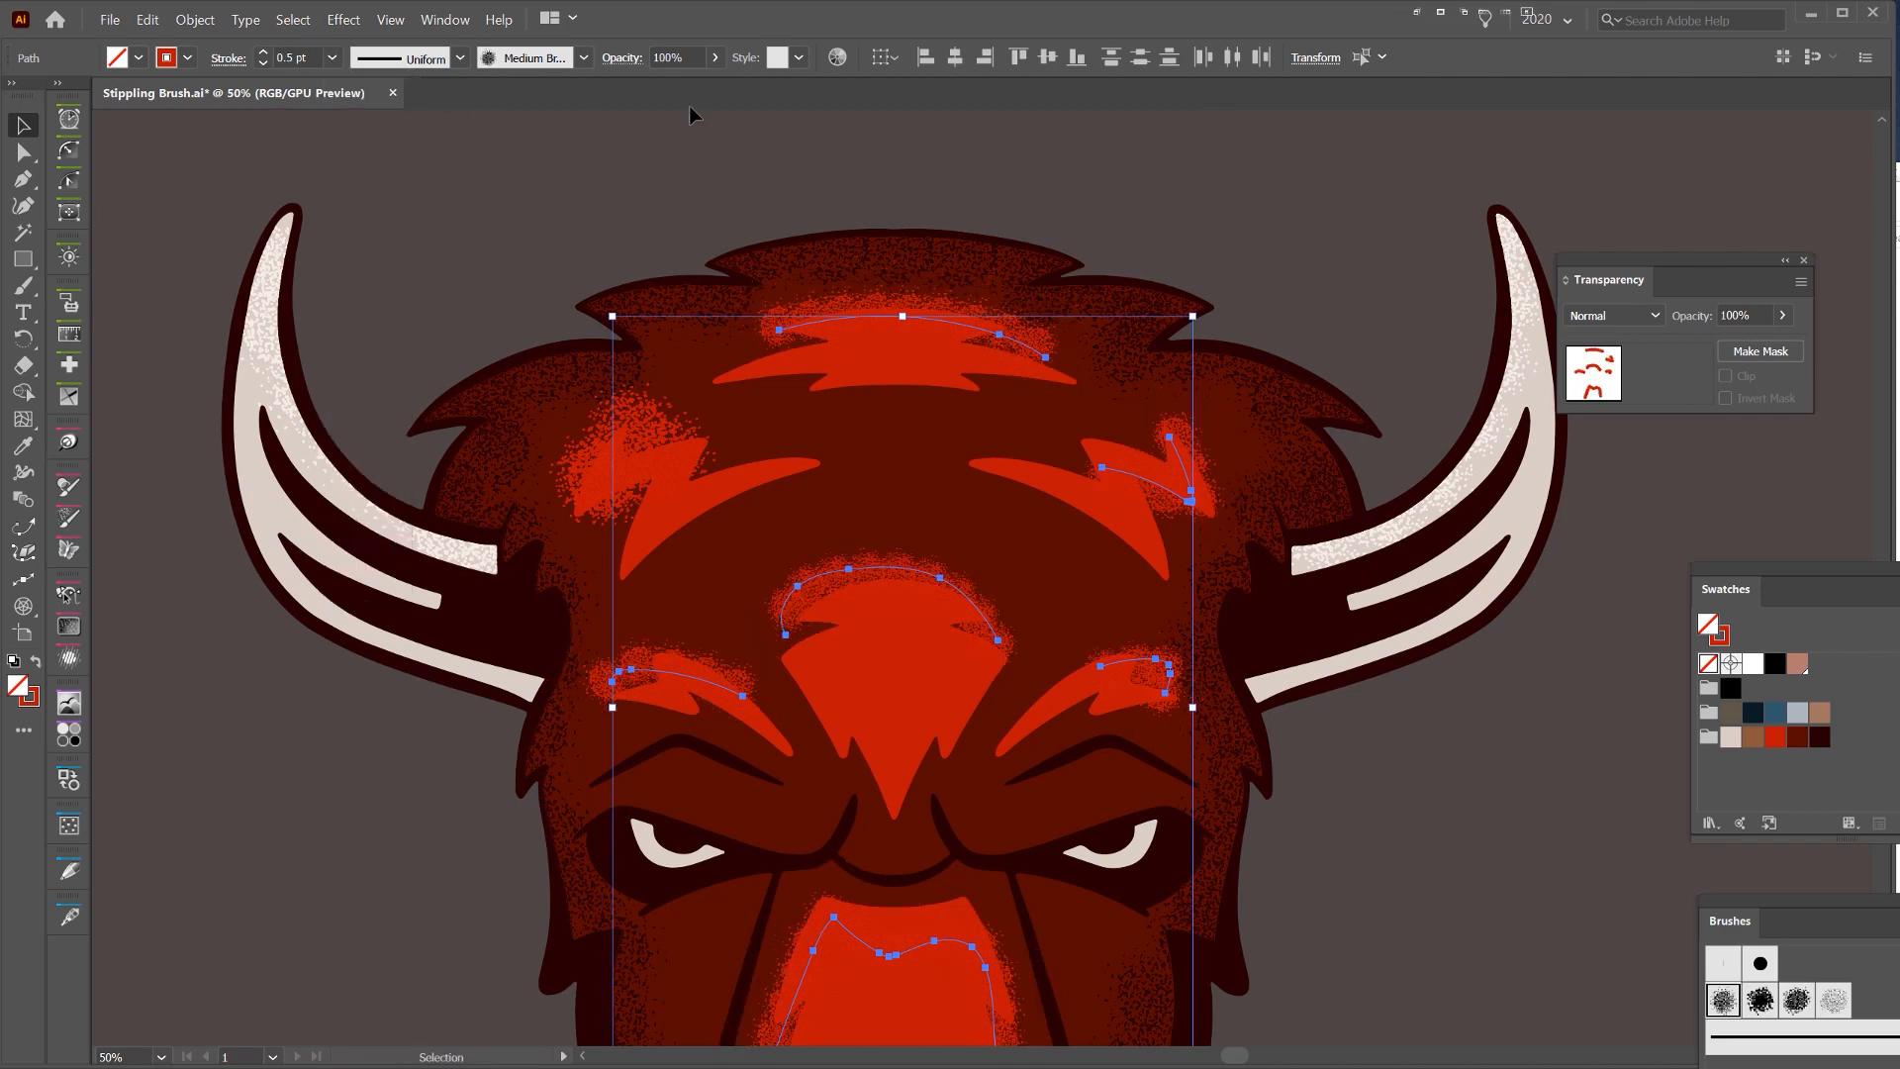
pyautogui.click(1024, 149)
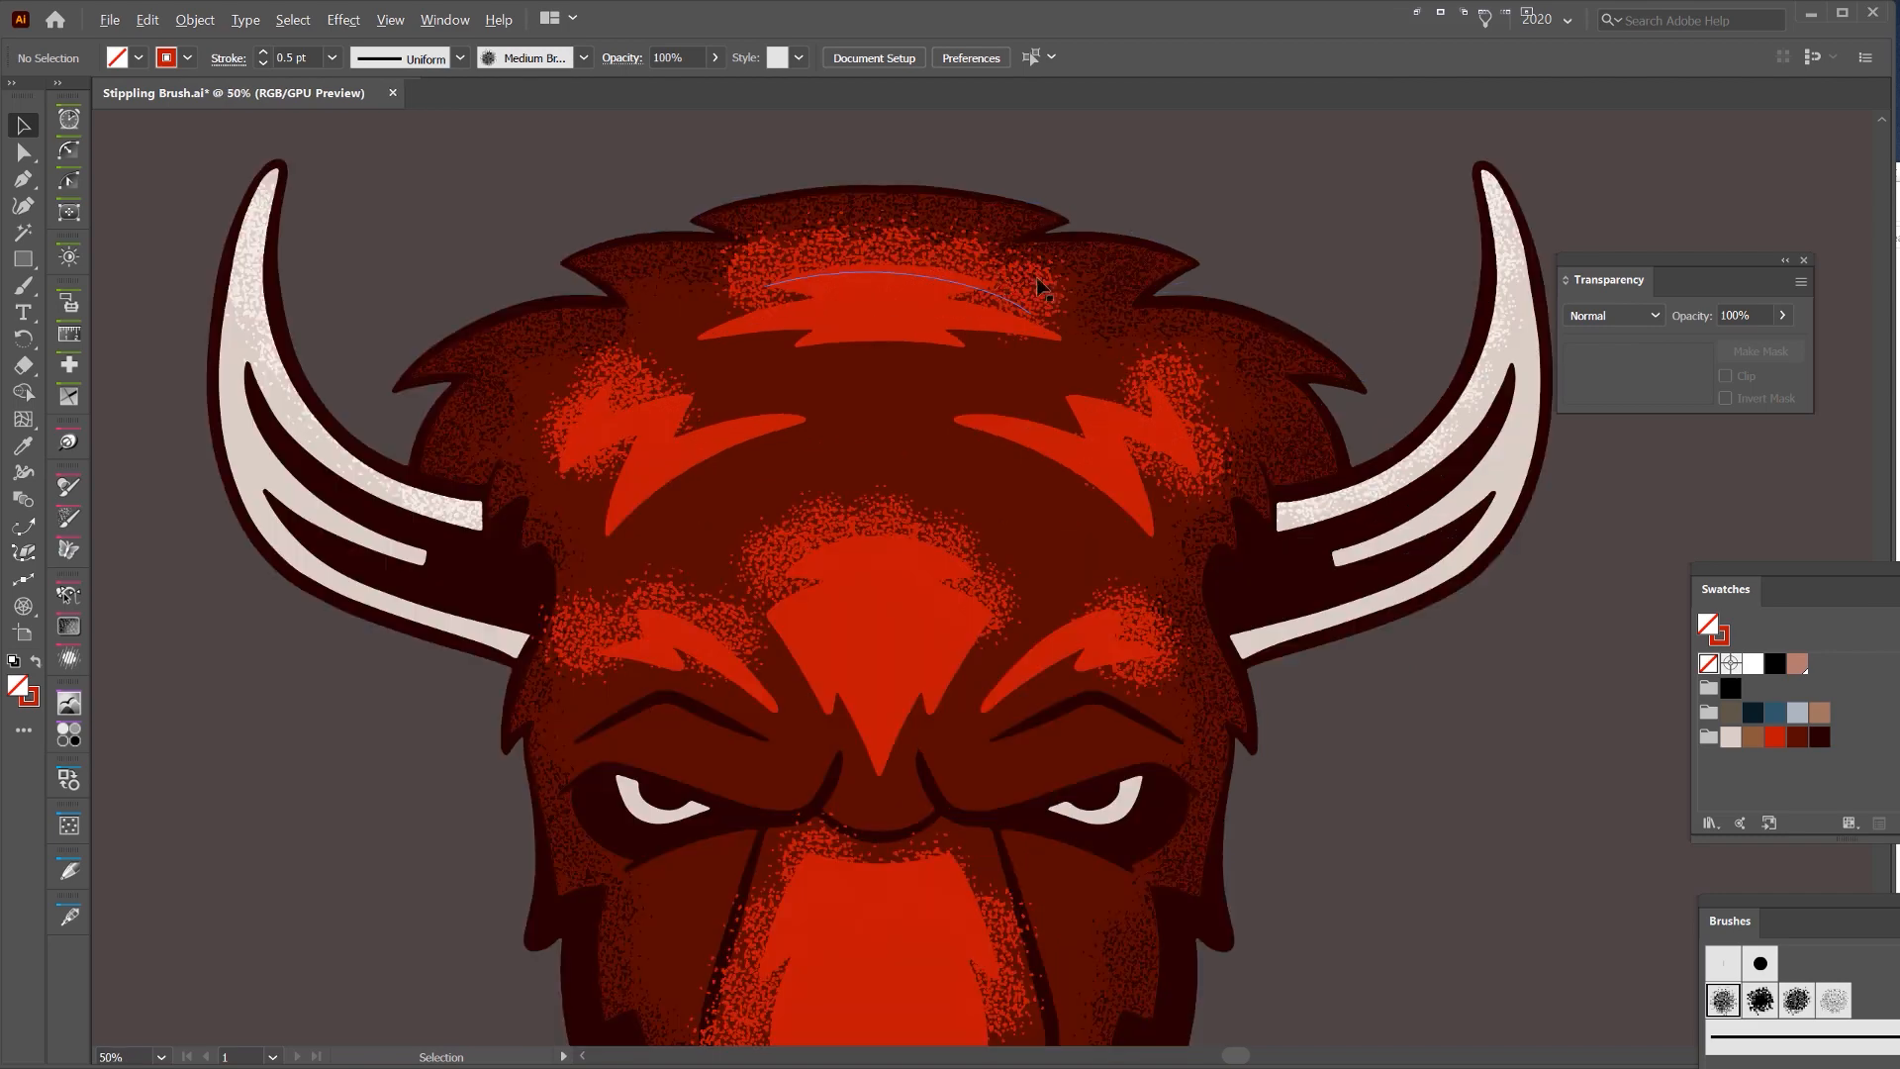
# - Test-move the red highlight compound path away from the stippling, undo the move and deselect it
pyautogui.moveTo(1181, 420); pyautogui.dragTo(1225, 359)
pyautogui.moveTo(975, 268); pyautogui.dragTo(1059, 305)
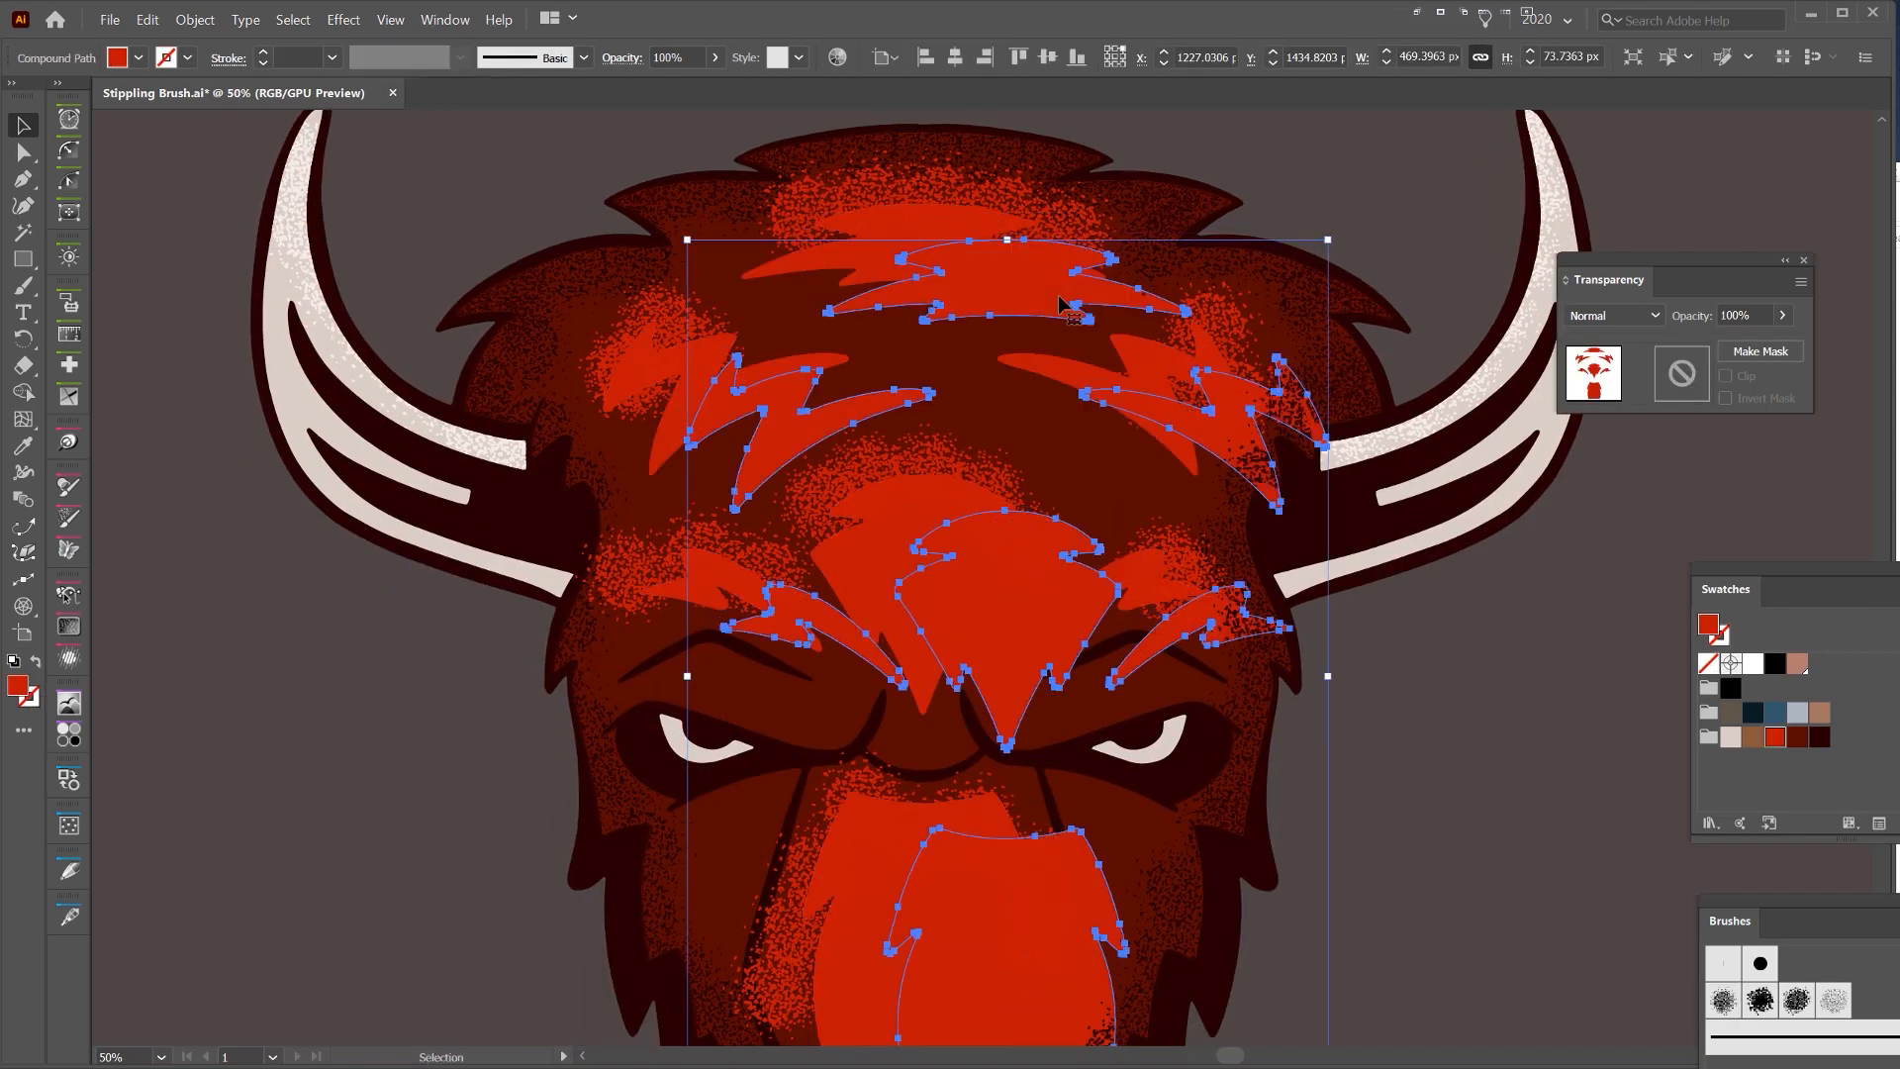
pyautogui.hotkey('ctrl', 'z')
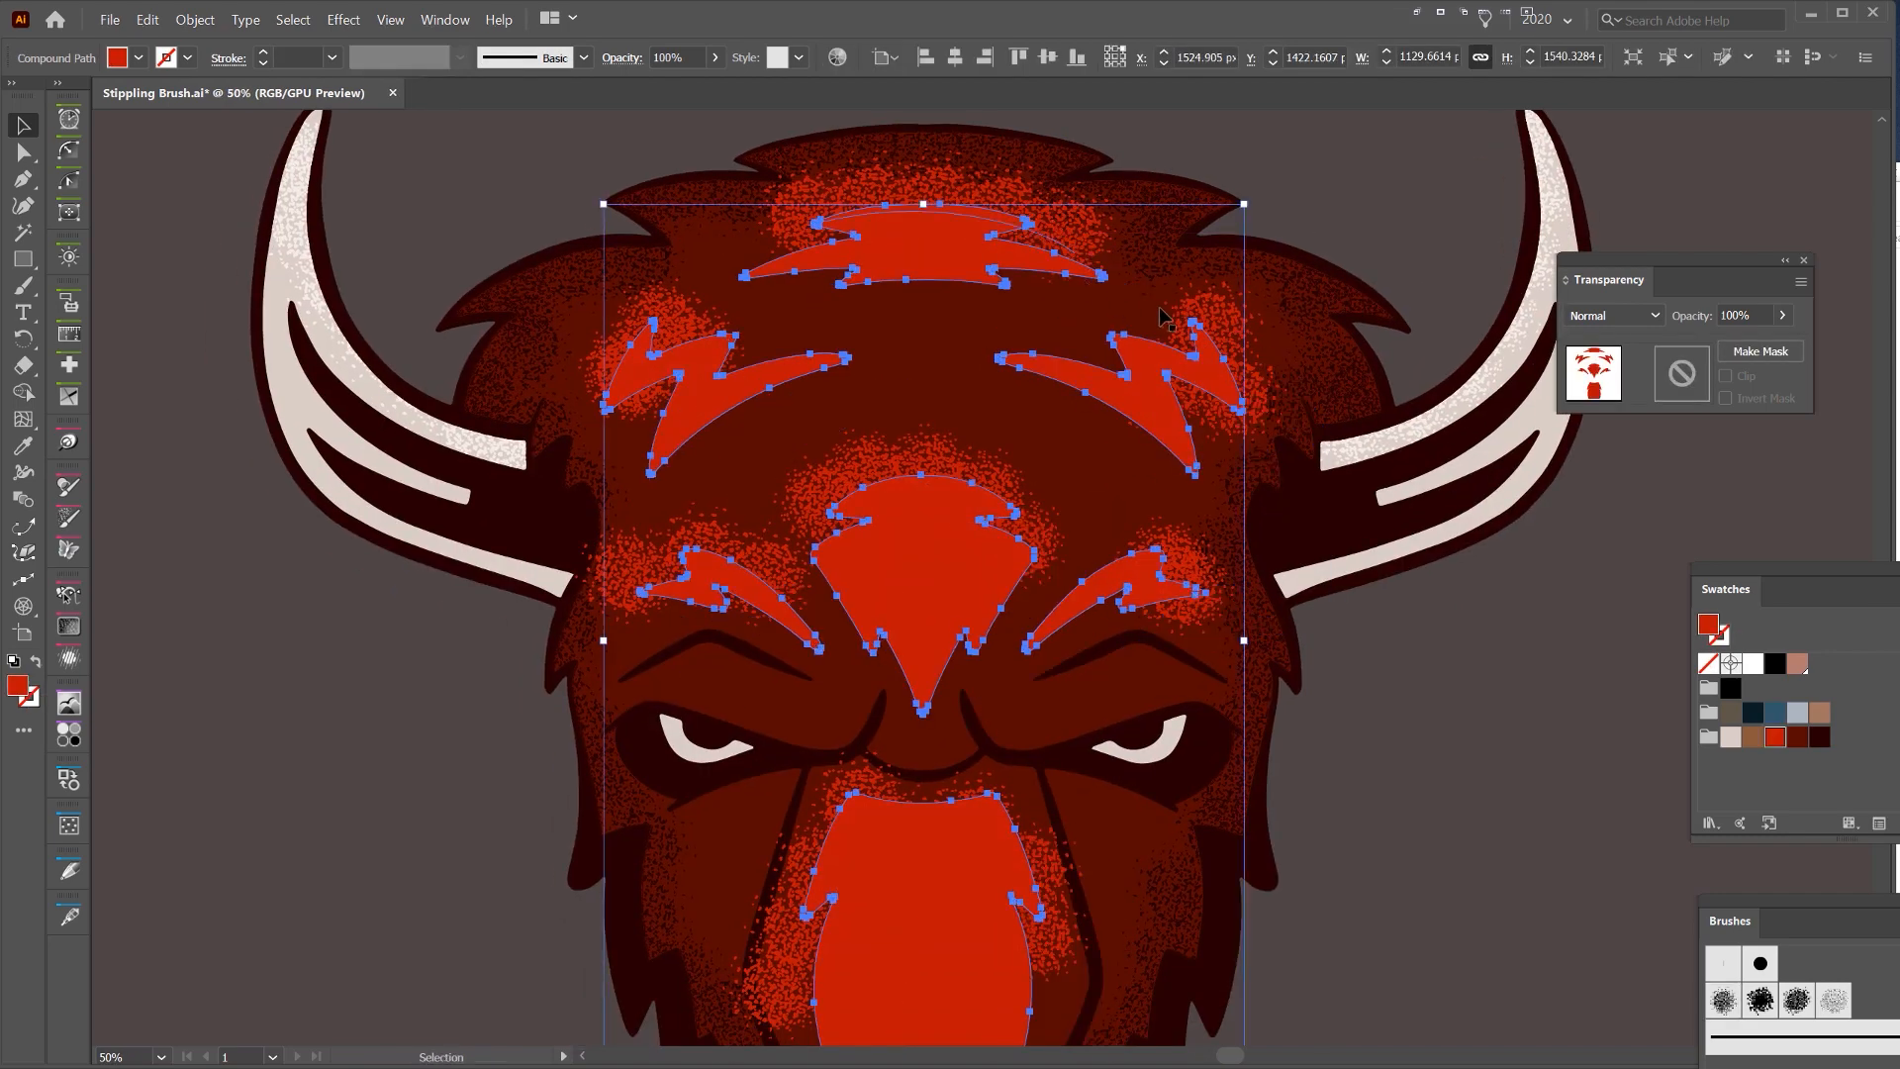
pyautogui.click(1265, 179)
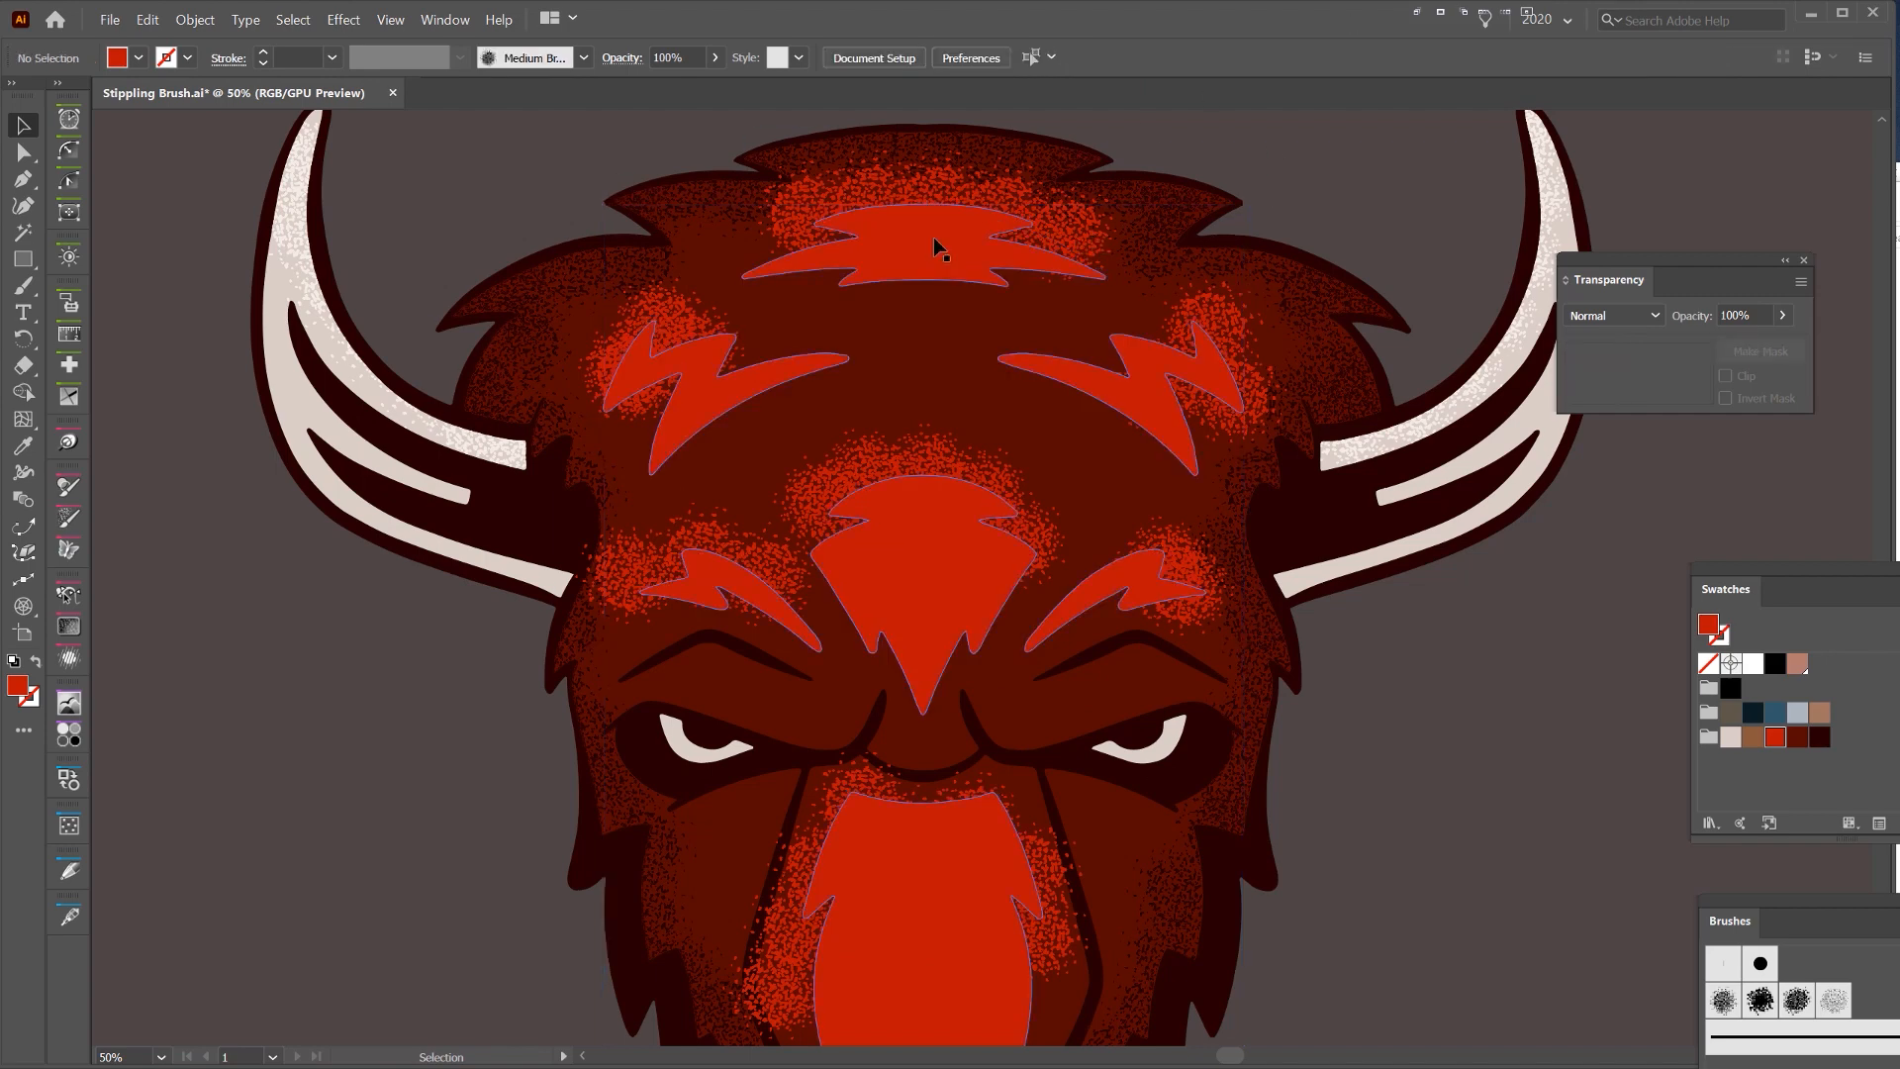
# - Group all seven red stipple strokes on the forehead, zigzags, brows and nose
pyautogui.click(1008, 314)
pyautogui.moveTo(1007, 311); pyautogui.dragTo(1004, 270)
pyautogui.click(1071, 243)
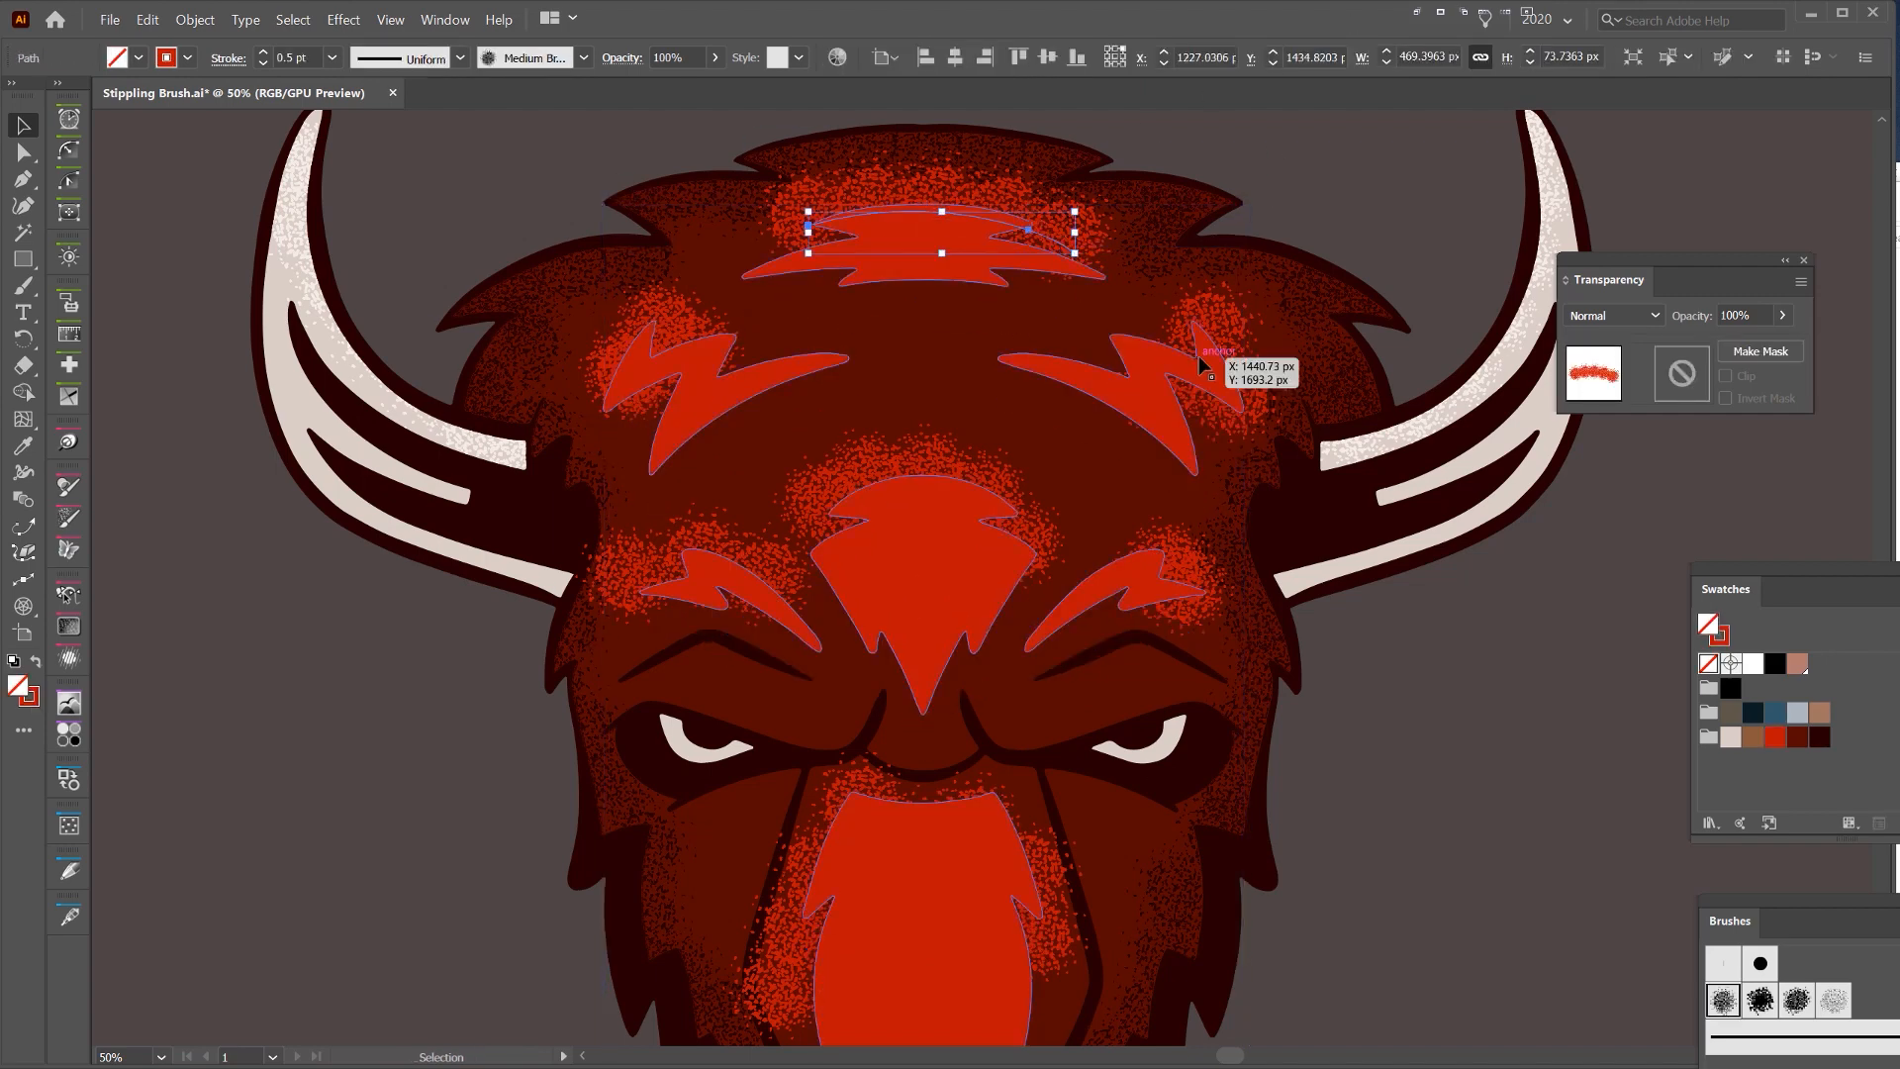
pyautogui.keyDown('shift'); pyautogui.click(1218, 329); pyautogui.keyUp('shift')
pyautogui.keyDown('shift'); pyautogui.click(1198, 561); pyautogui.keyUp('shift')
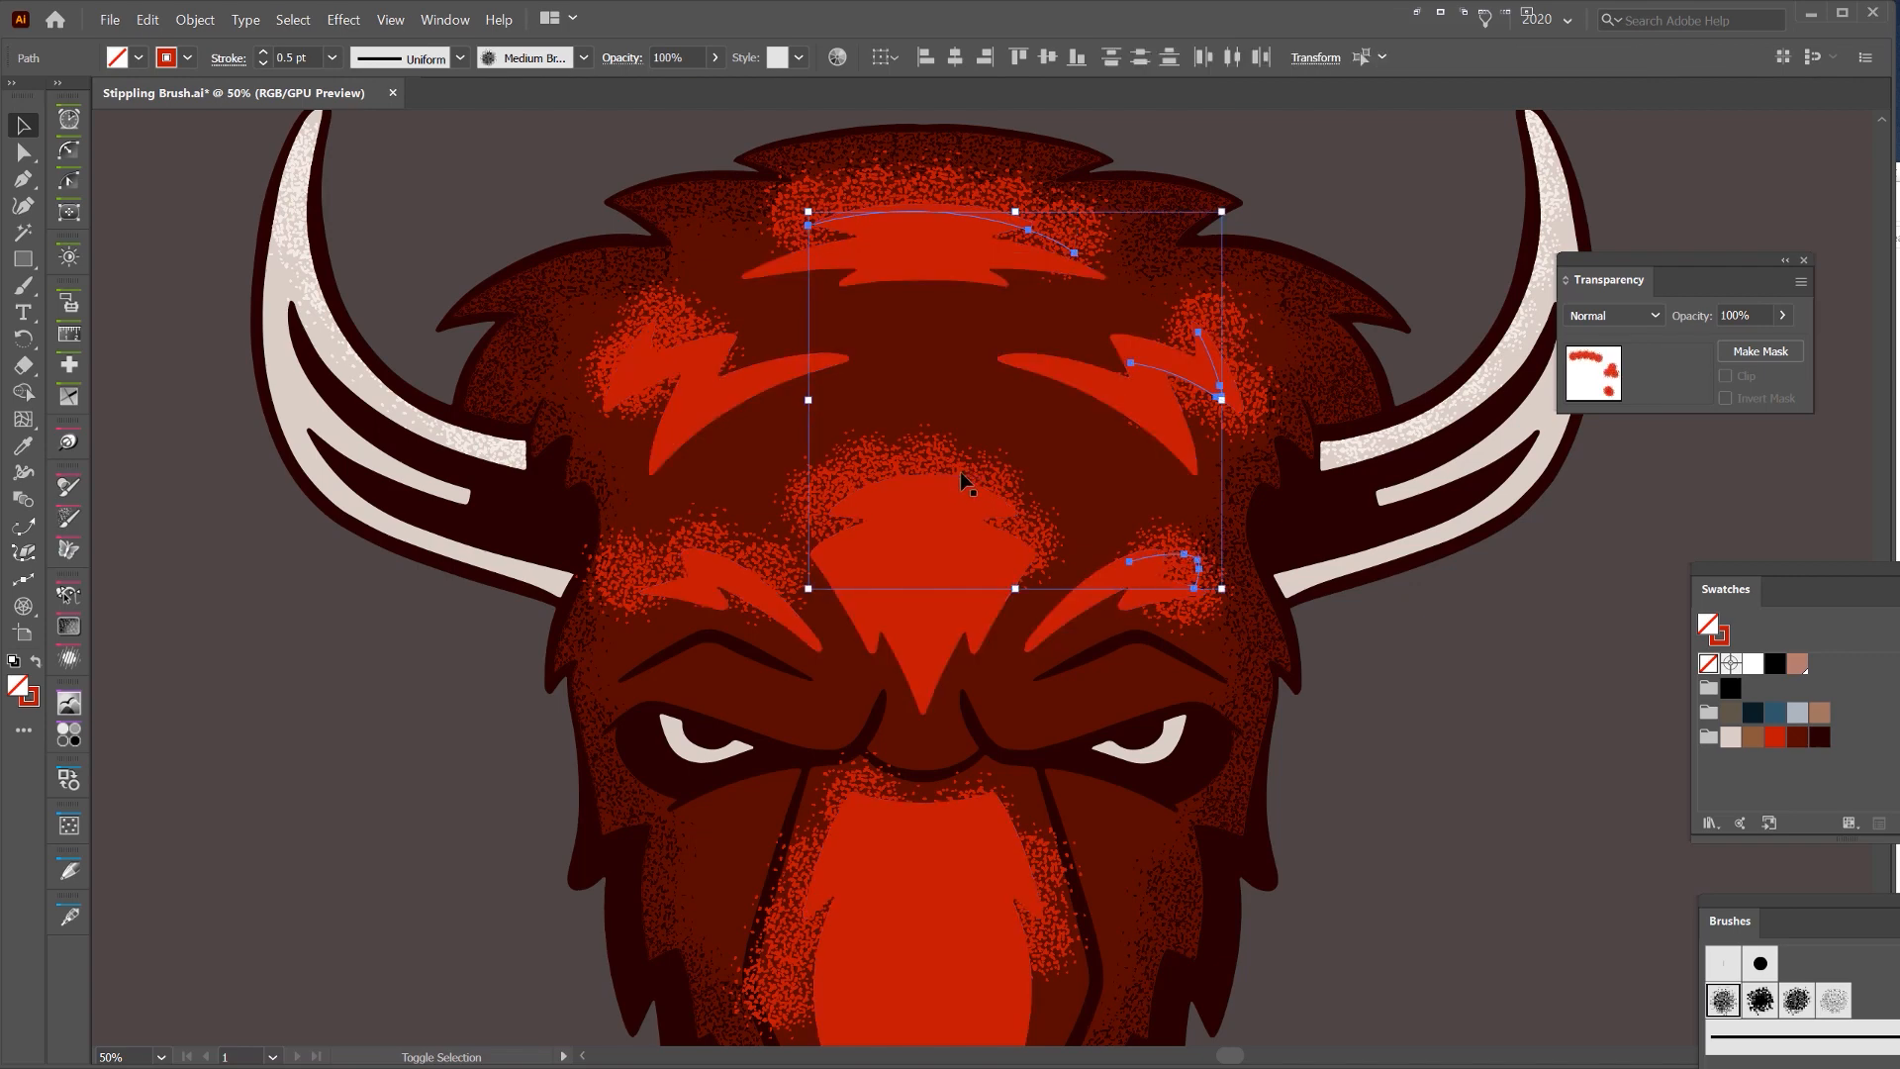
pyautogui.keyDown('shift'); pyautogui.click(665, 334); pyautogui.keyUp('shift')
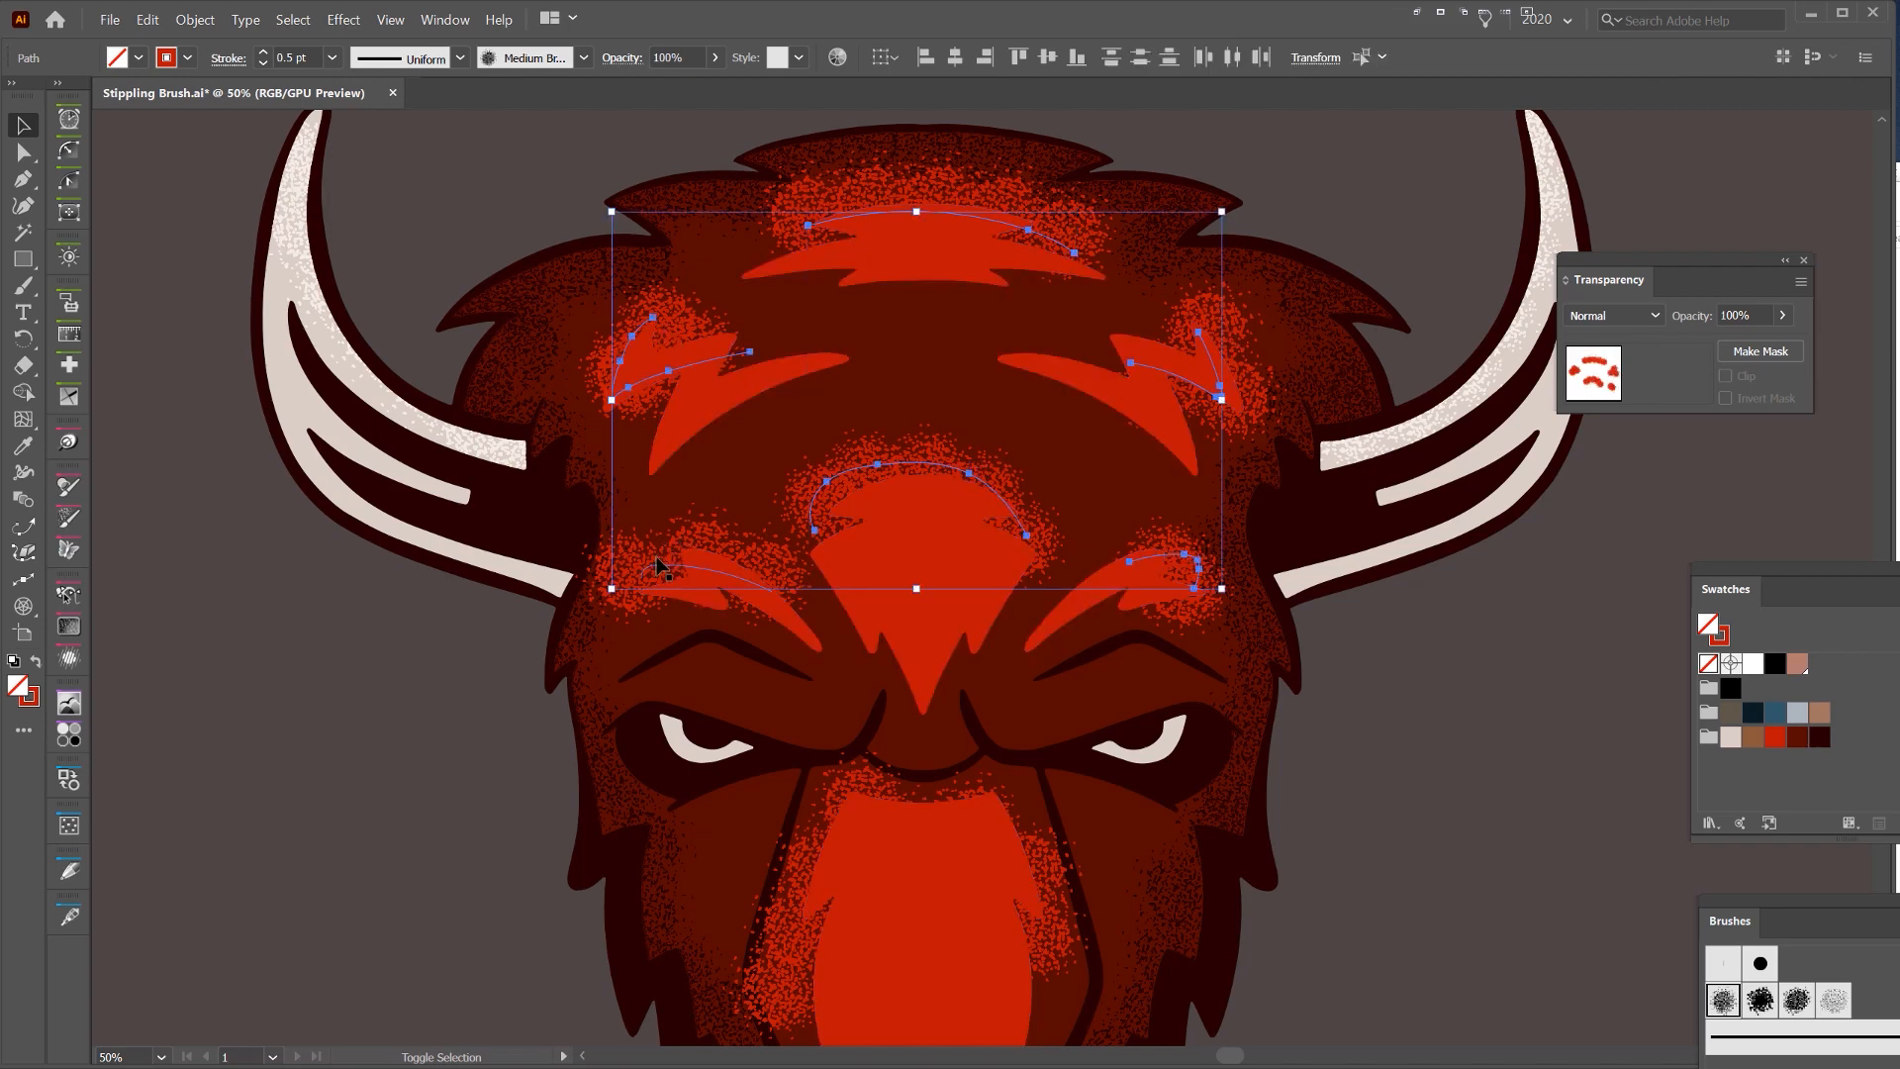
pyautogui.keyDown('shift'); pyautogui.click(656, 557); pyautogui.keyUp('shift')
pyautogui.scroll(-2, 772, 613)
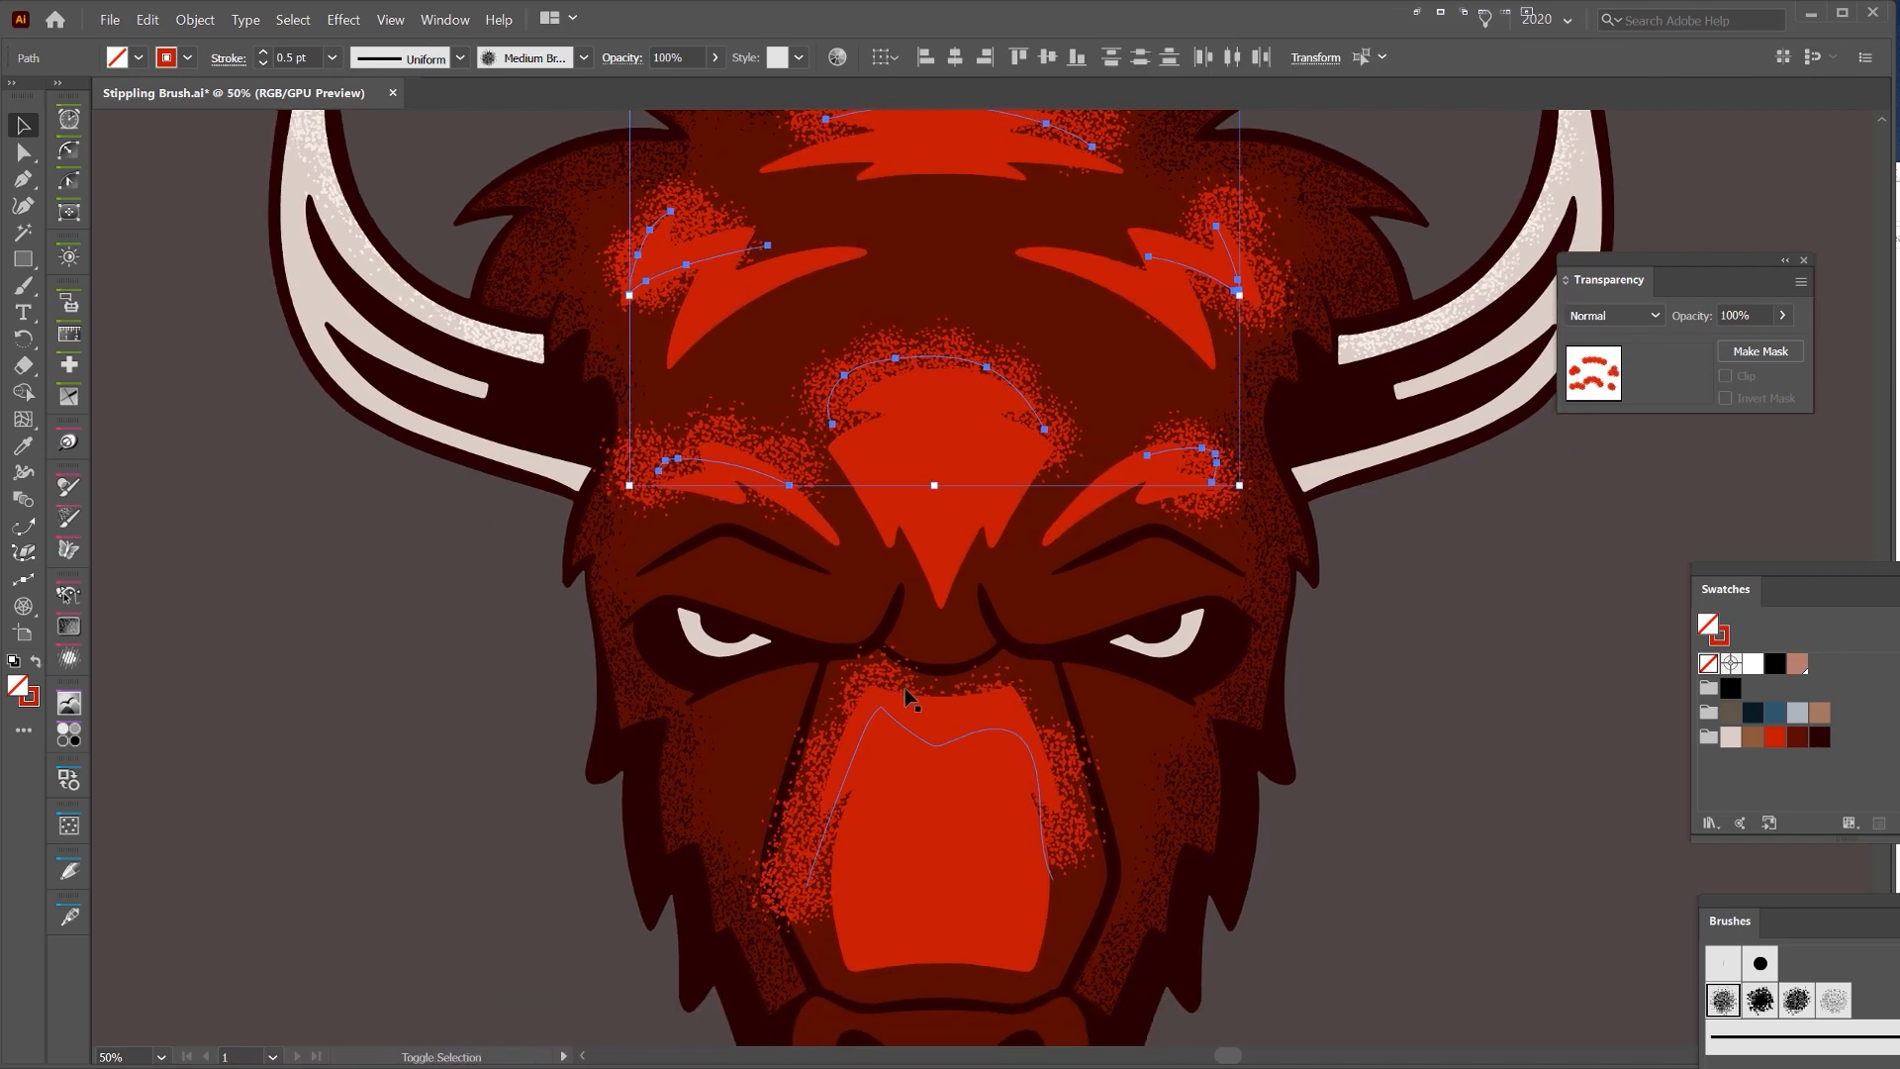
pyautogui.keyDown('shift'); pyautogui.click(928, 737); pyautogui.keyUp('shift')
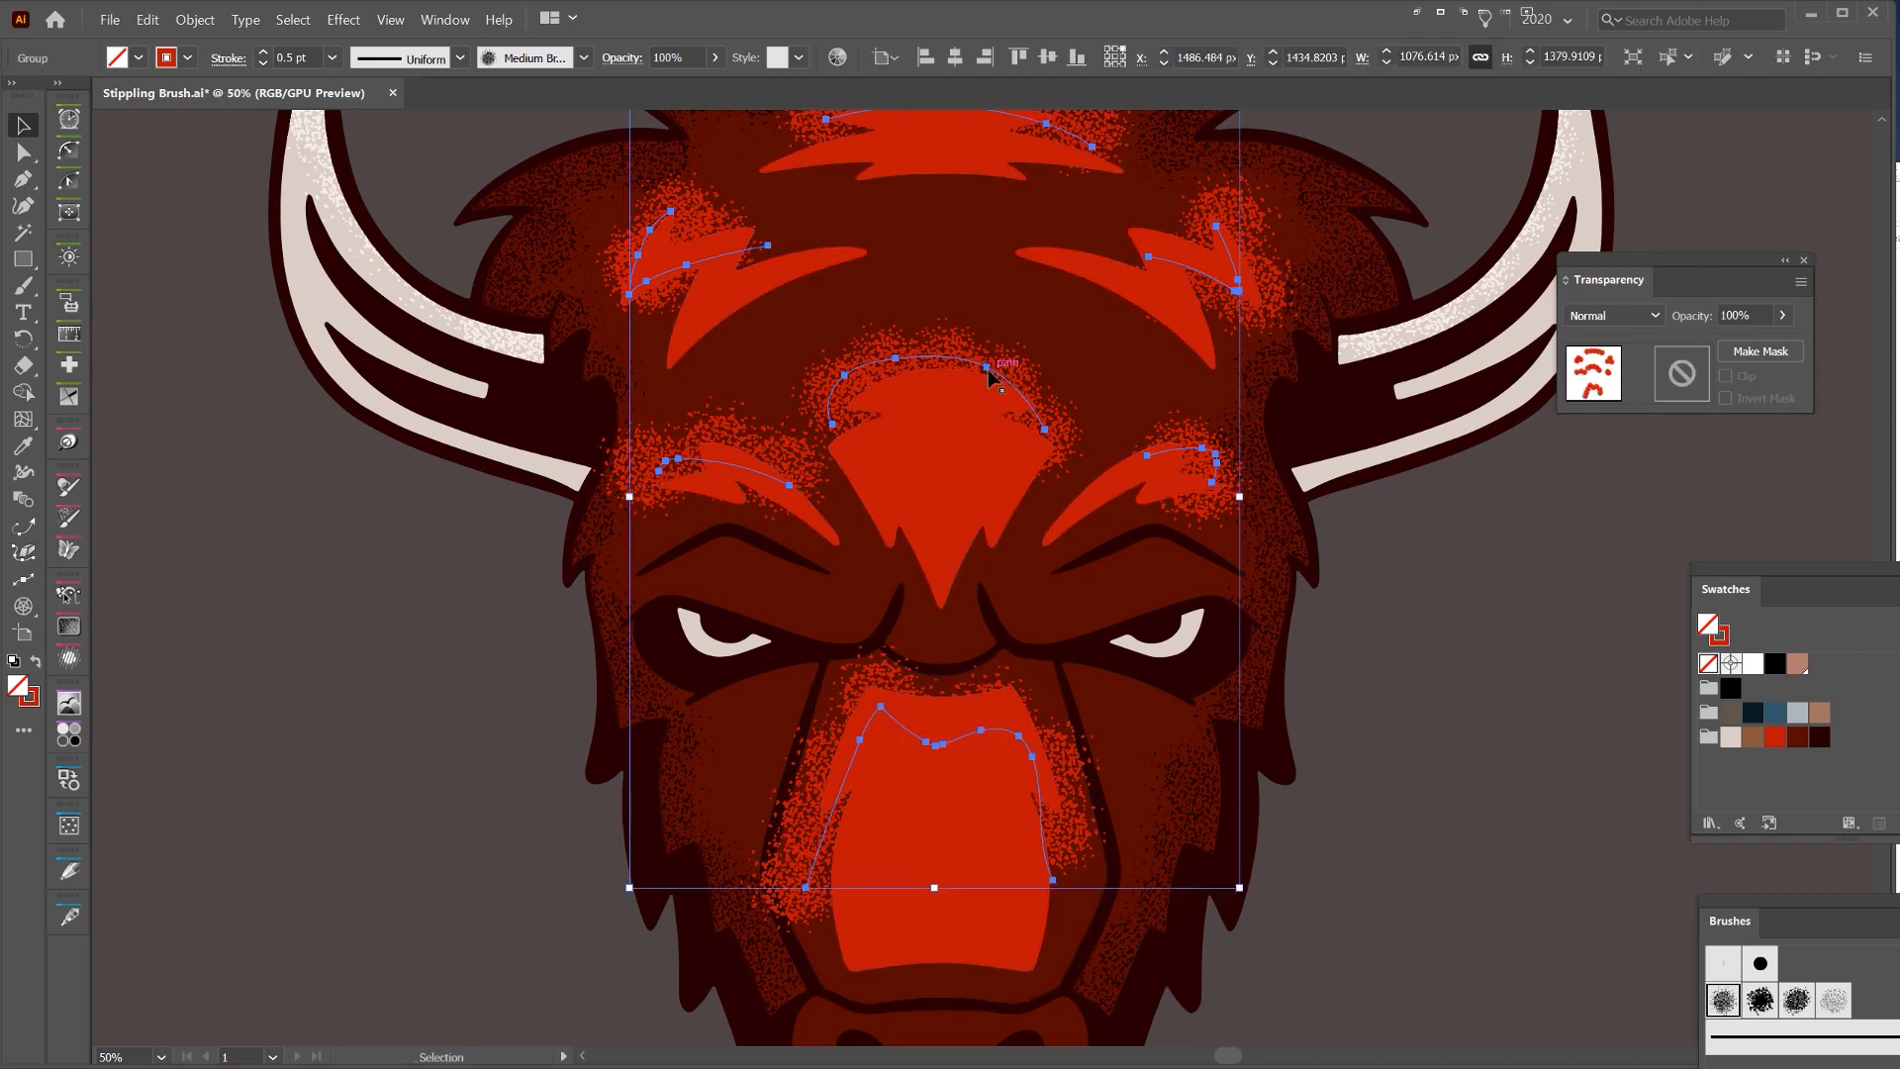
# - Test-move the grouped red stipple strokes out beside the head and undo the move
pyautogui.moveTo(919, 356); pyautogui.dragTo(636, 512)
pyautogui.hotkey('ctrl', '-')
pyautogui.scroll(1, 522, 532)
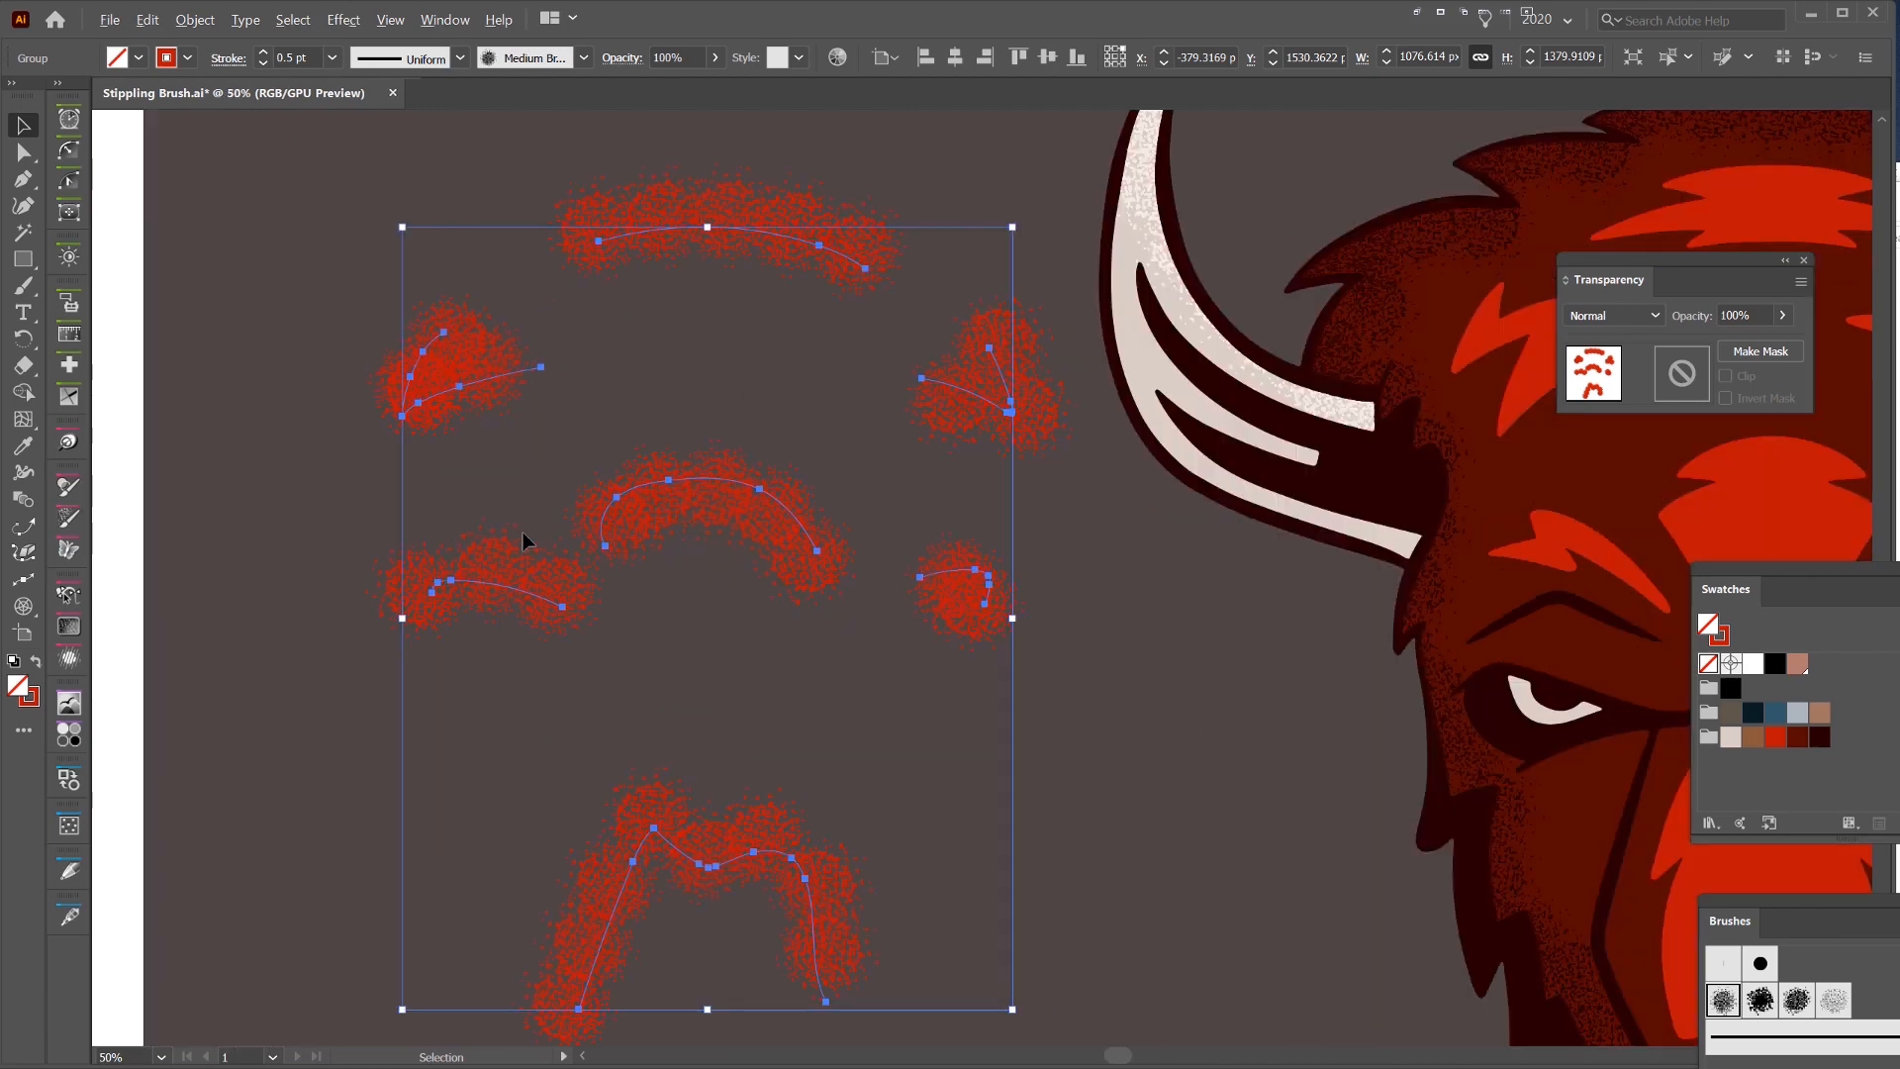
pyautogui.scroll(-1, 526, 549)
pyautogui.moveTo(885, 485); pyautogui.dragTo(703, 541)
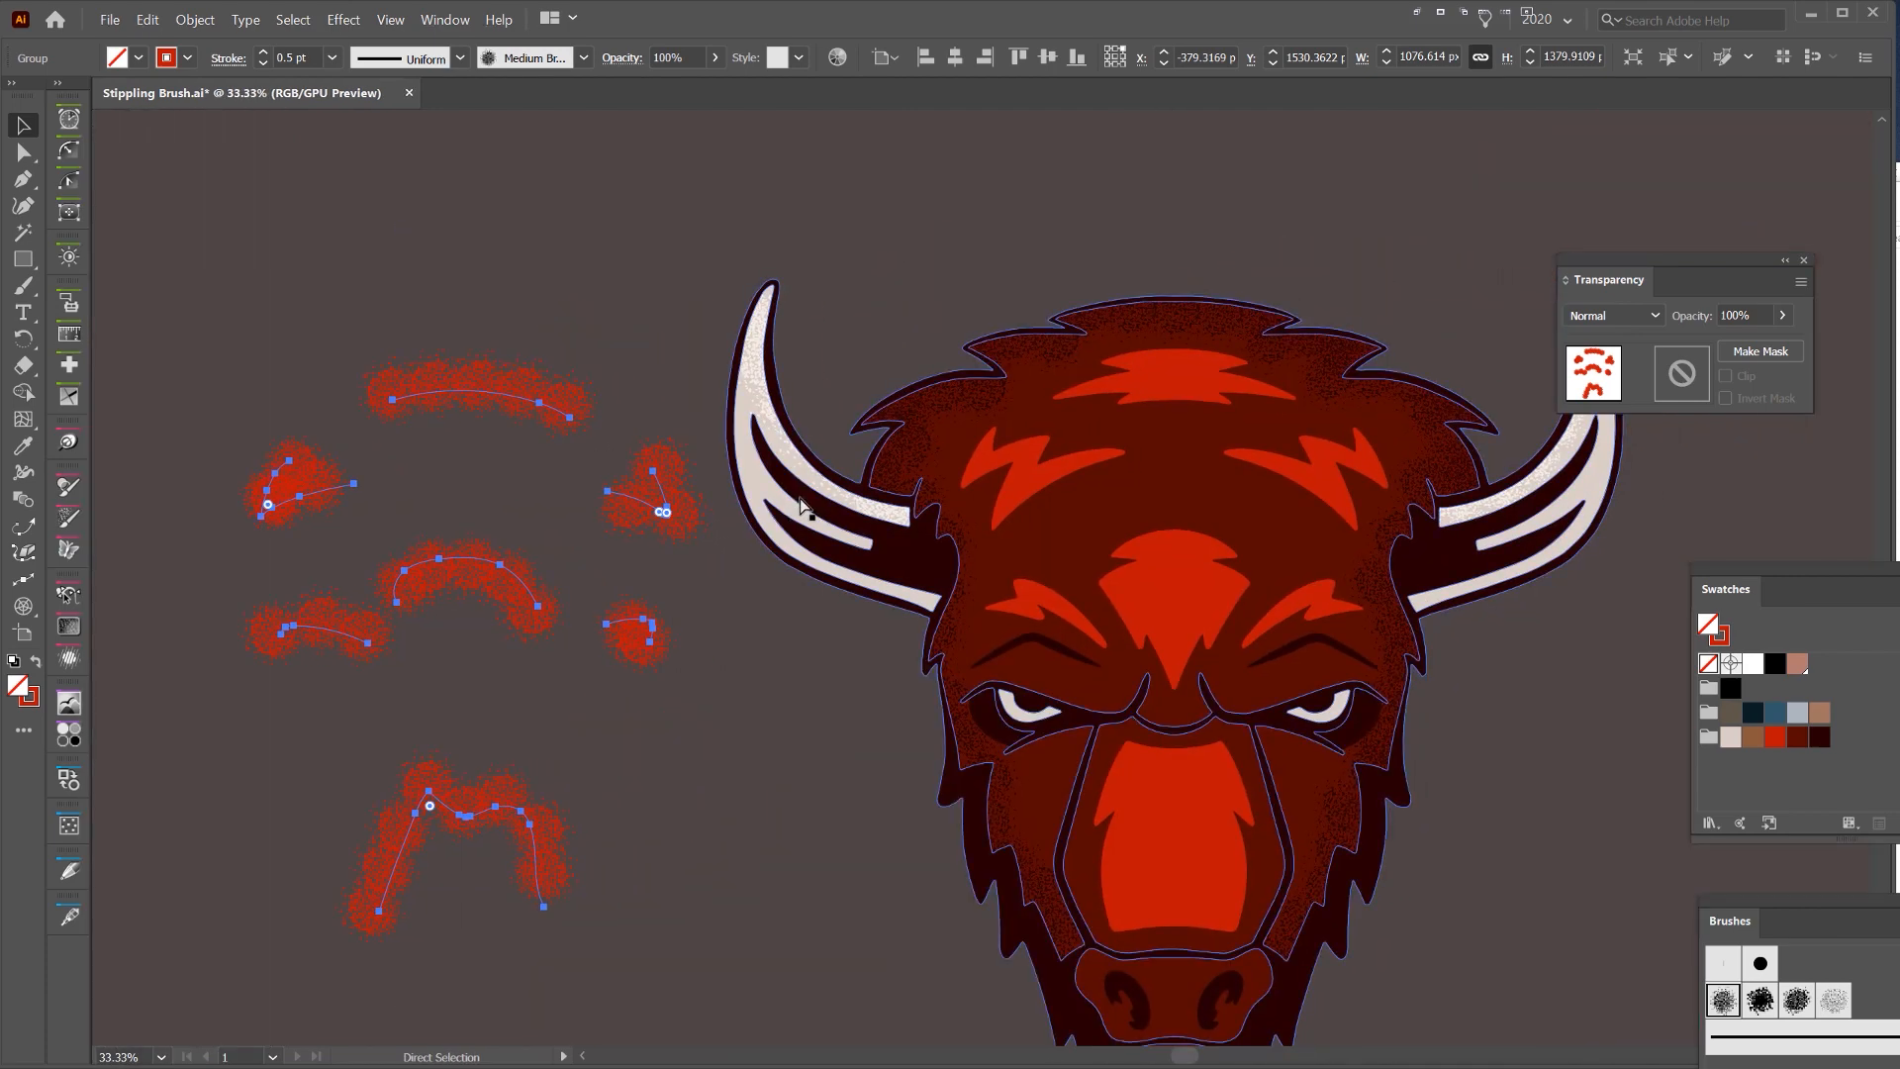
pyautogui.hotkey('ctrl', 'z')
pyautogui.hotkey('ctrl', 'z')
# - Clip the grouped red stipple strokes inside the red highlight compound path with a clipping mask and deselect
pyautogui.moveTo(1230, 562); pyautogui.dragTo(897, 571)
pyautogui.scroll(1, 893, 572)
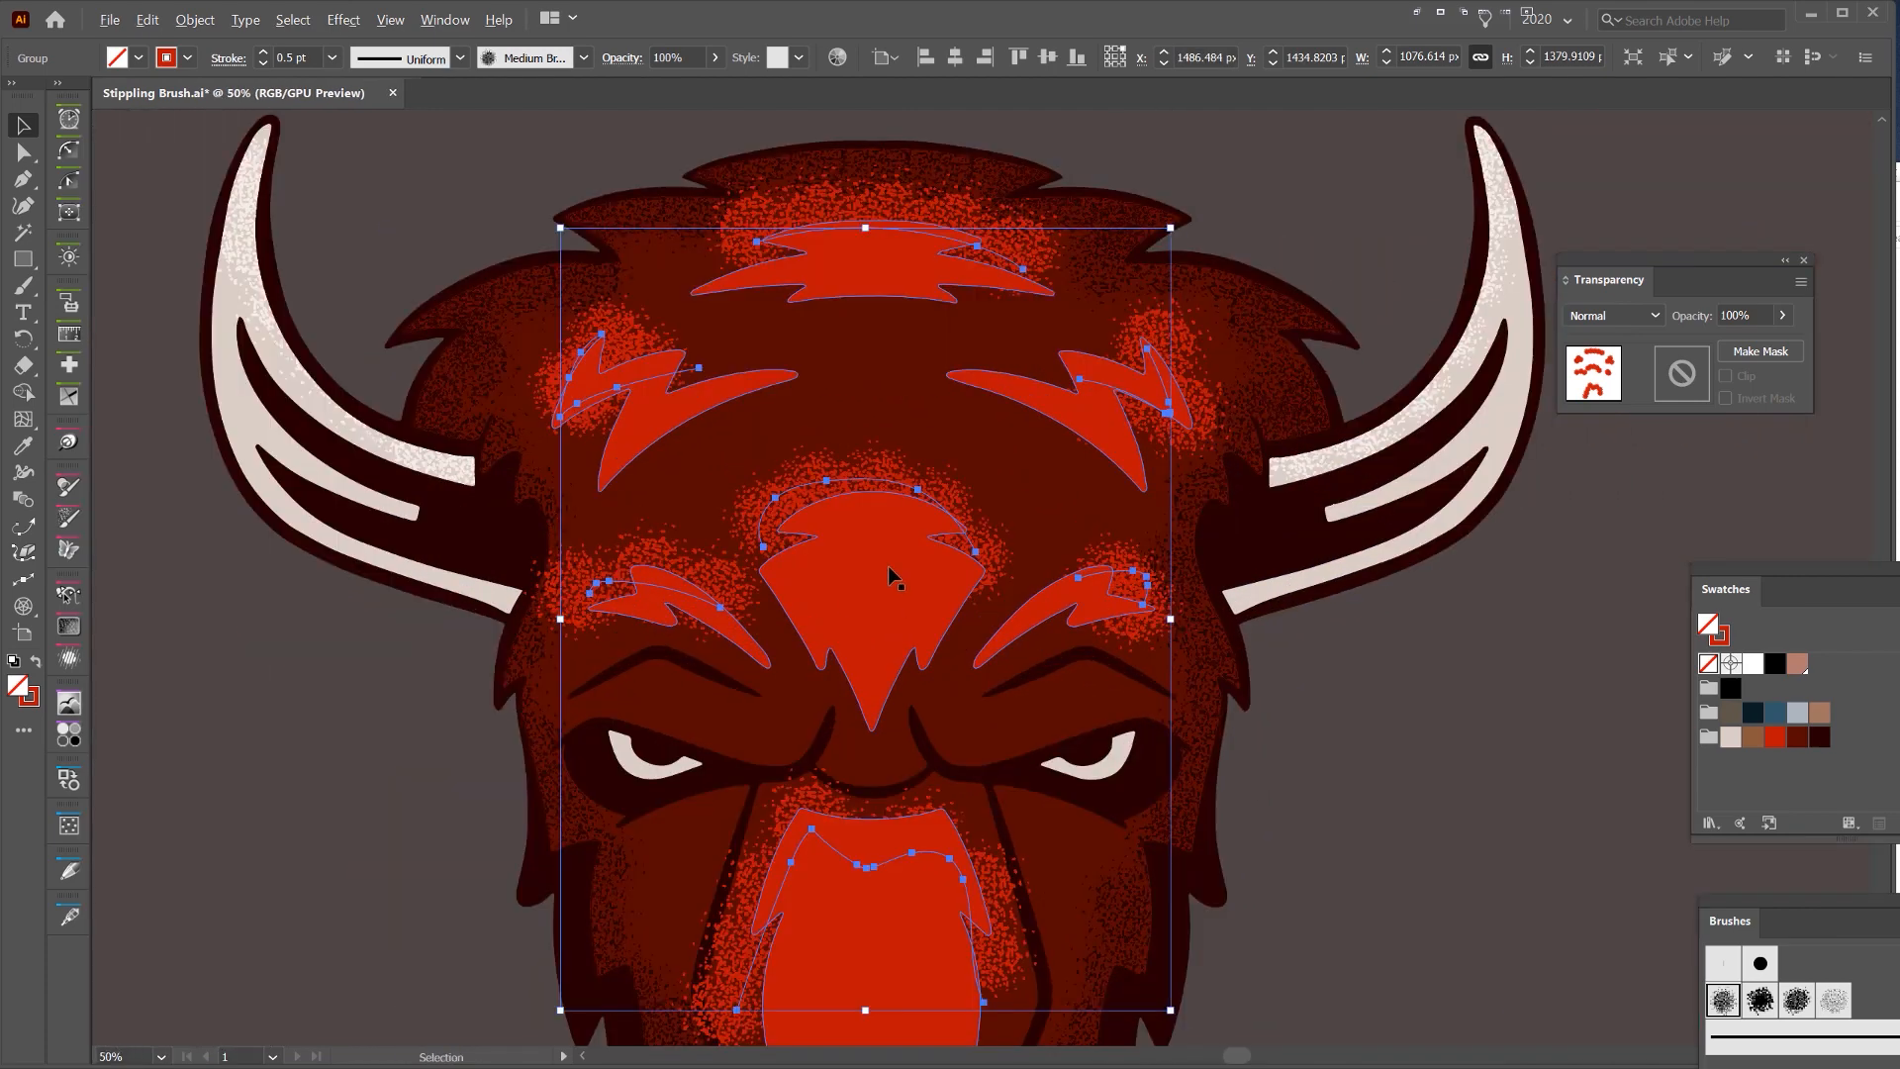
pyautogui.keyDown('shift'); pyautogui.click(893, 571); pyautogui.keyUp('shift')
pyautogui.hotkey('ctrl', '7')
pyautogui.hotkey('ctrl', 'shift', 'a')
# - Isolate the stipple group within the clipped highlights and set its blending mode to Color Dodge at 60% opacity
pyautogui.scroll(1, 1088, 407)
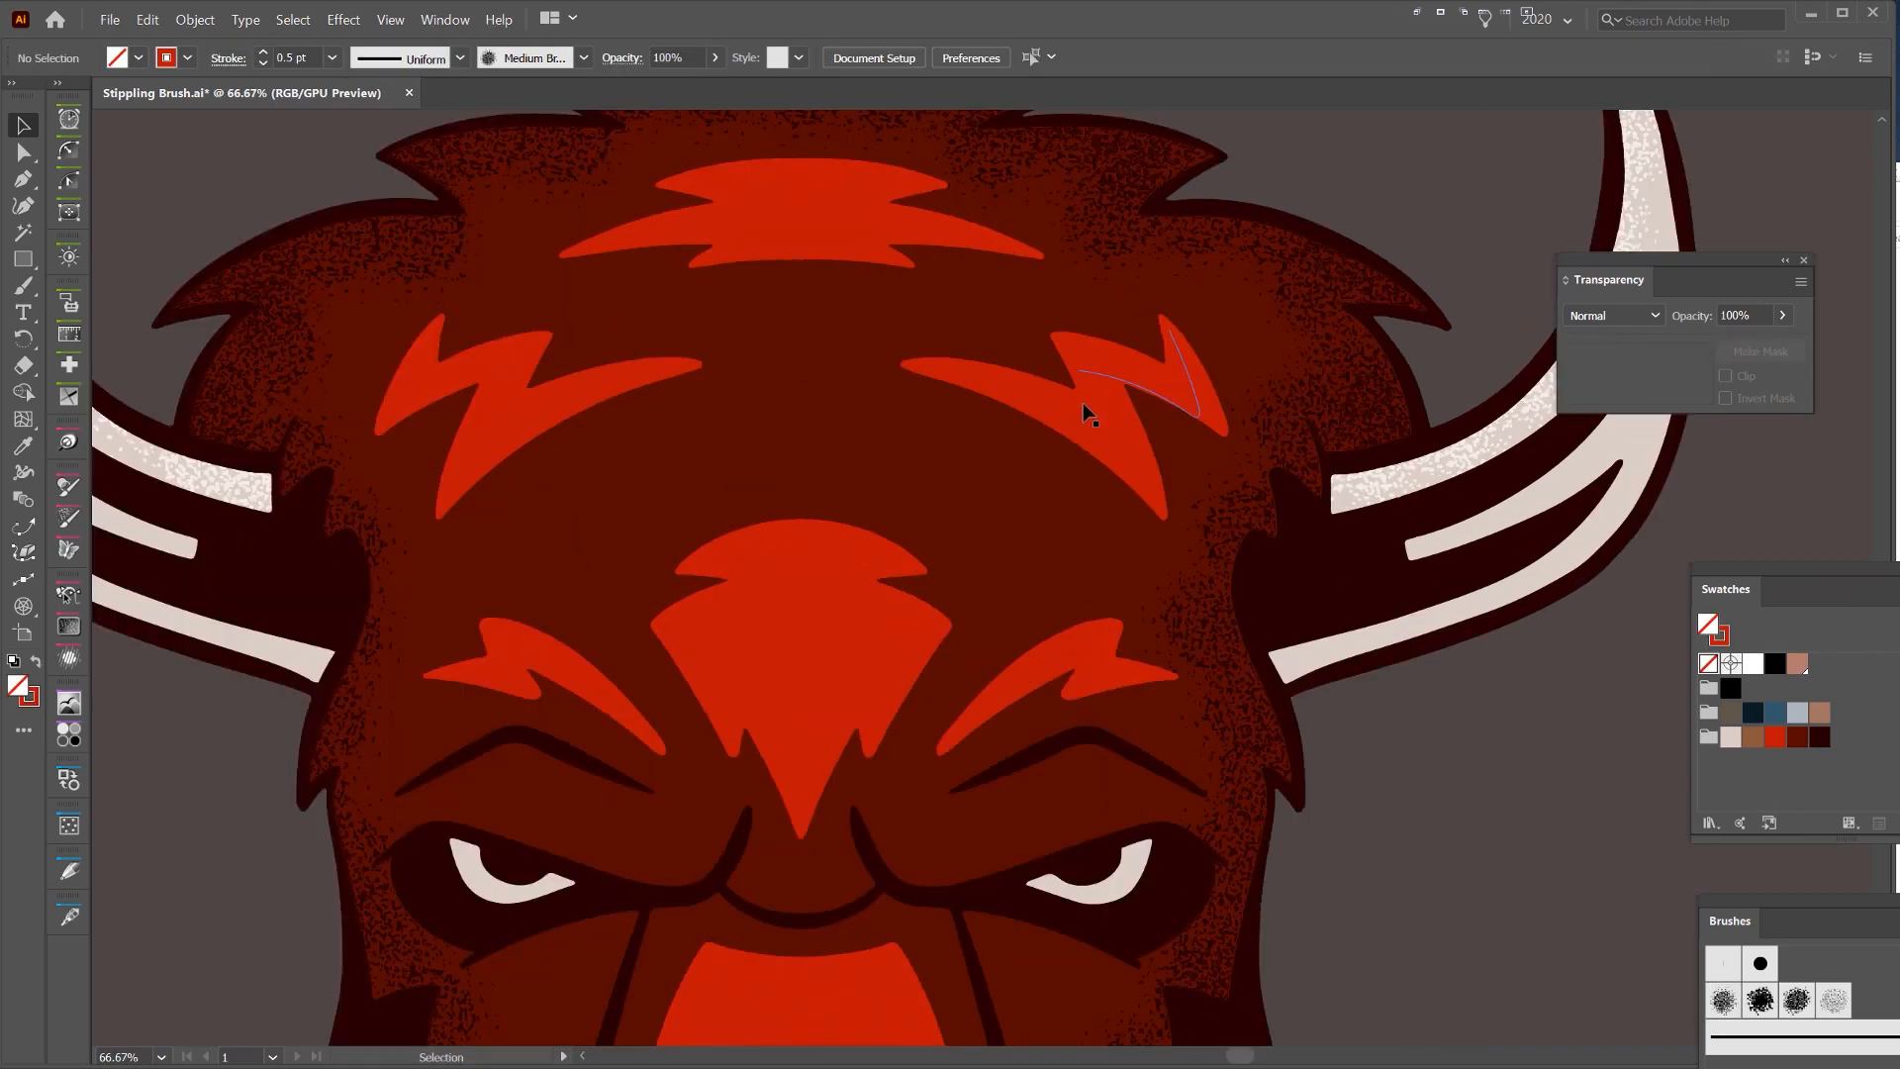
pyautogui.doubleClick(1106, 386)
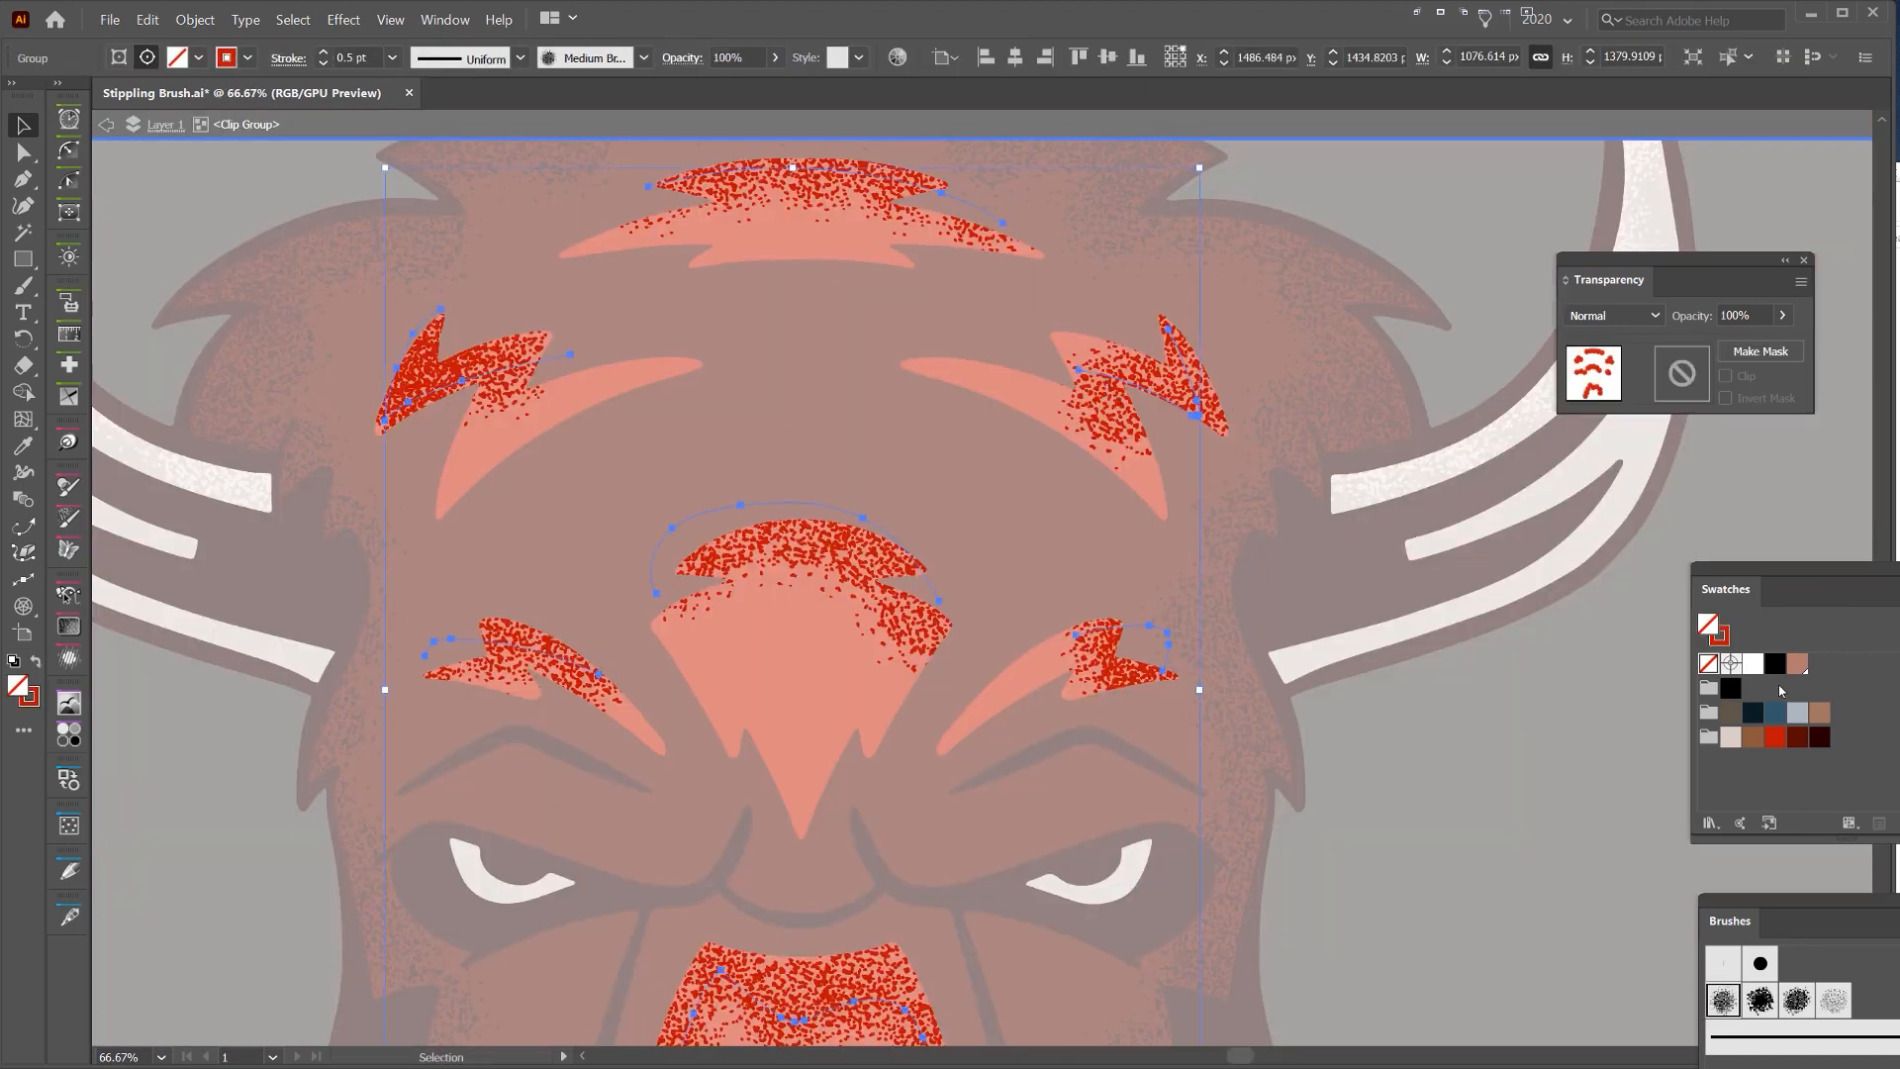
pyautogui.click(1613, 315)
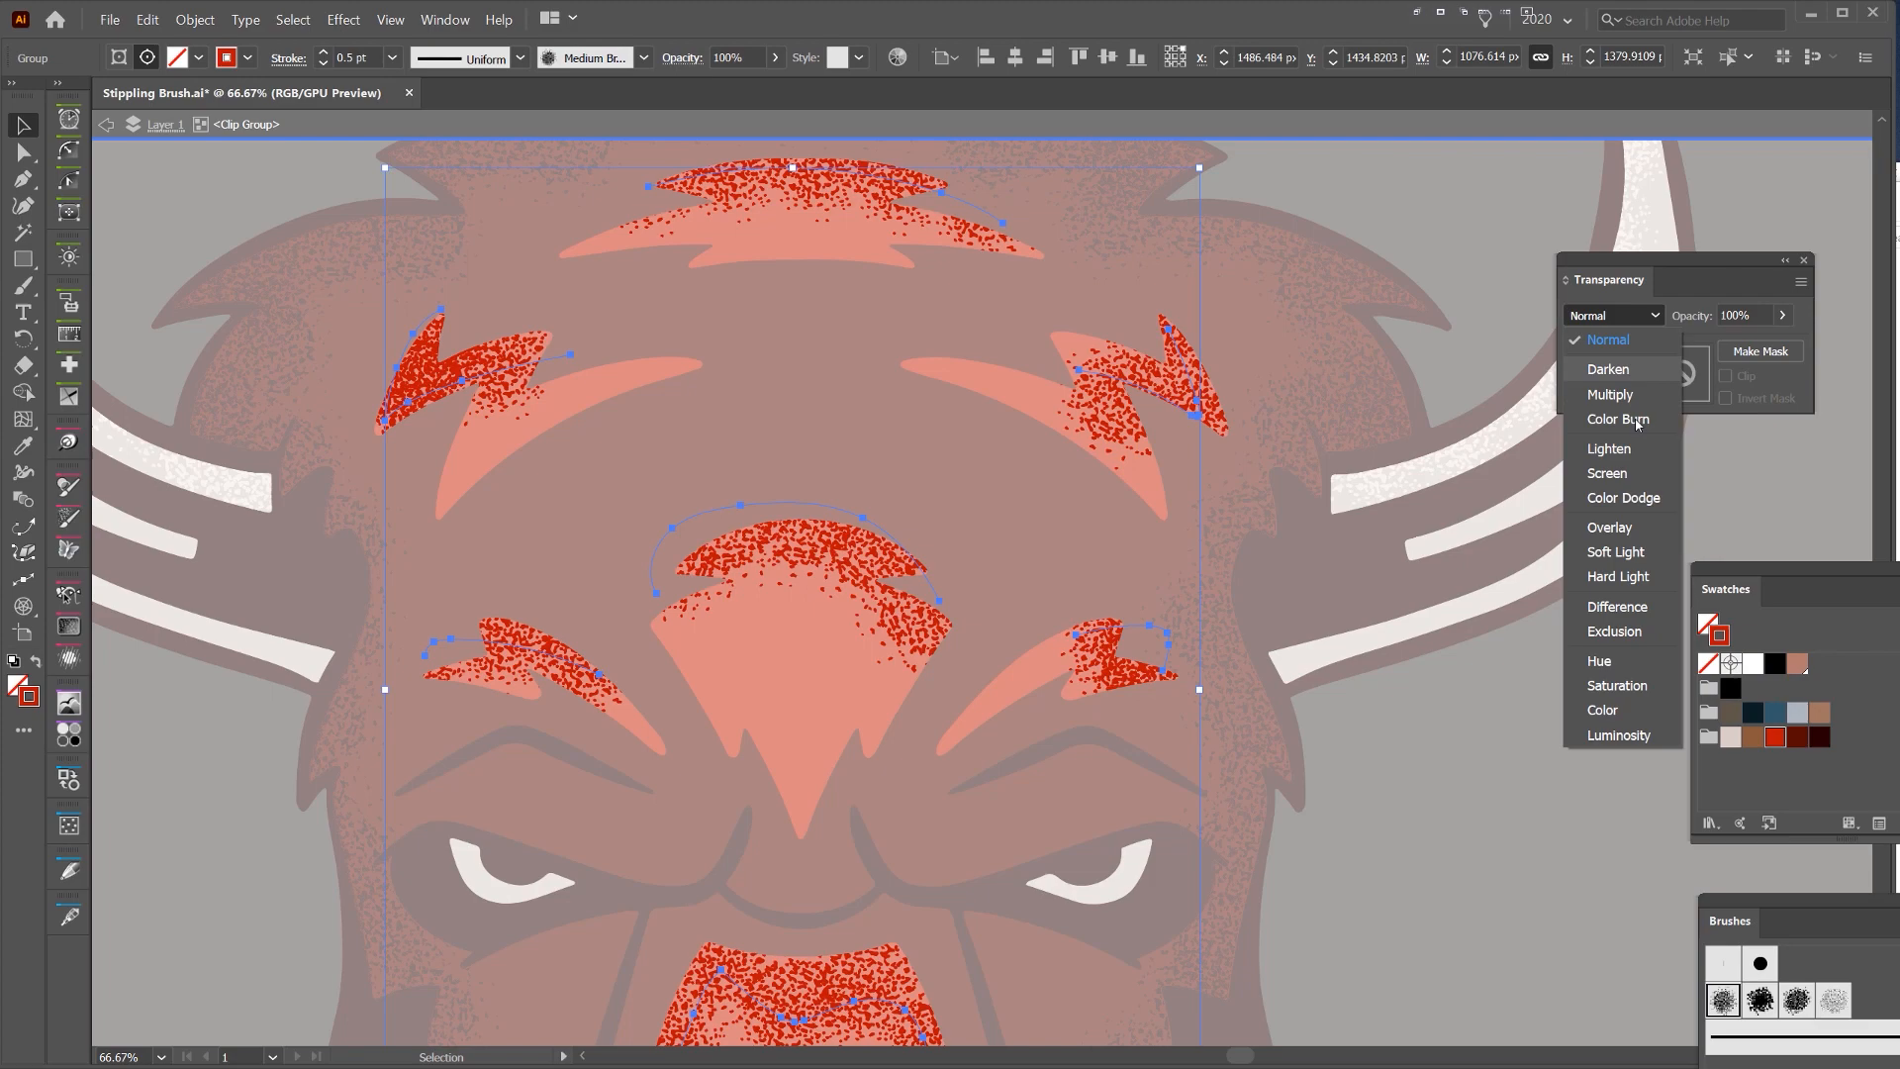
pyautogui.click(1583, 499)
pyautogui.press('Escape')
pyautogui.scroll(-2, 1263, 408)
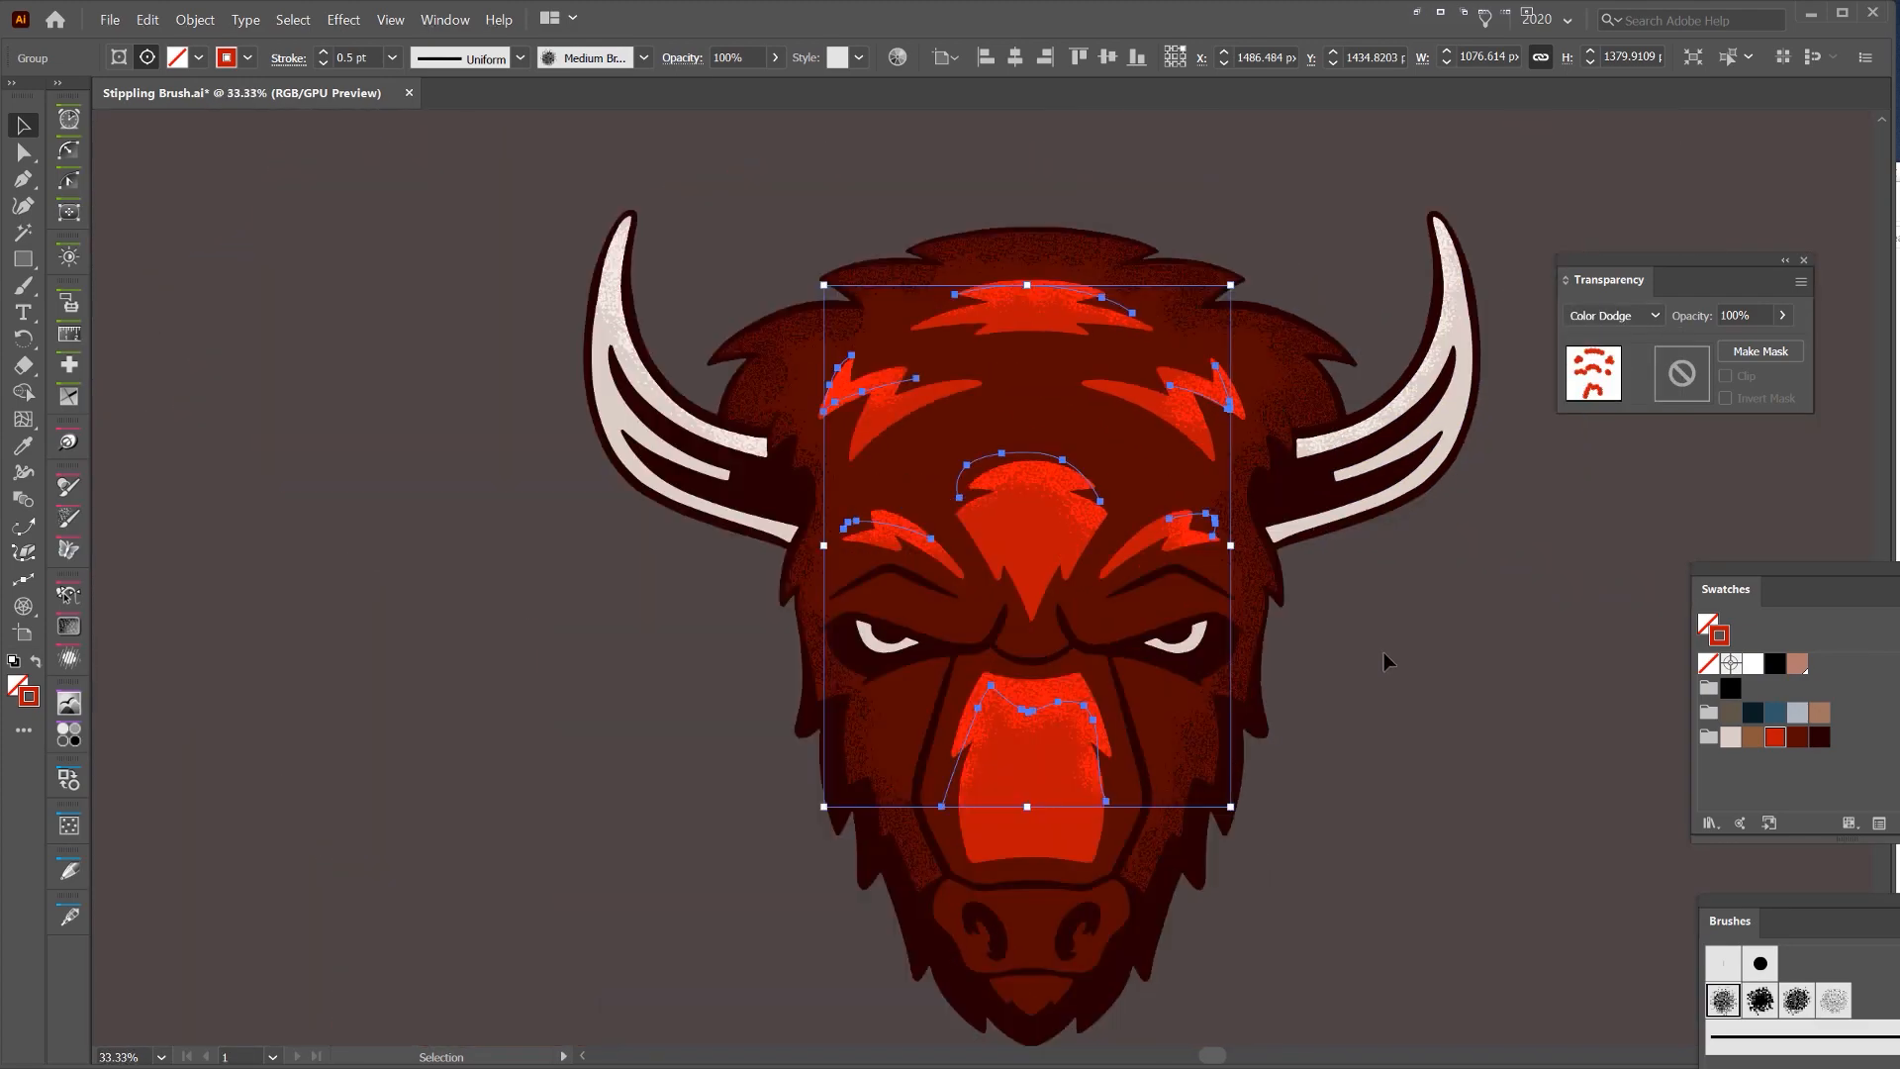
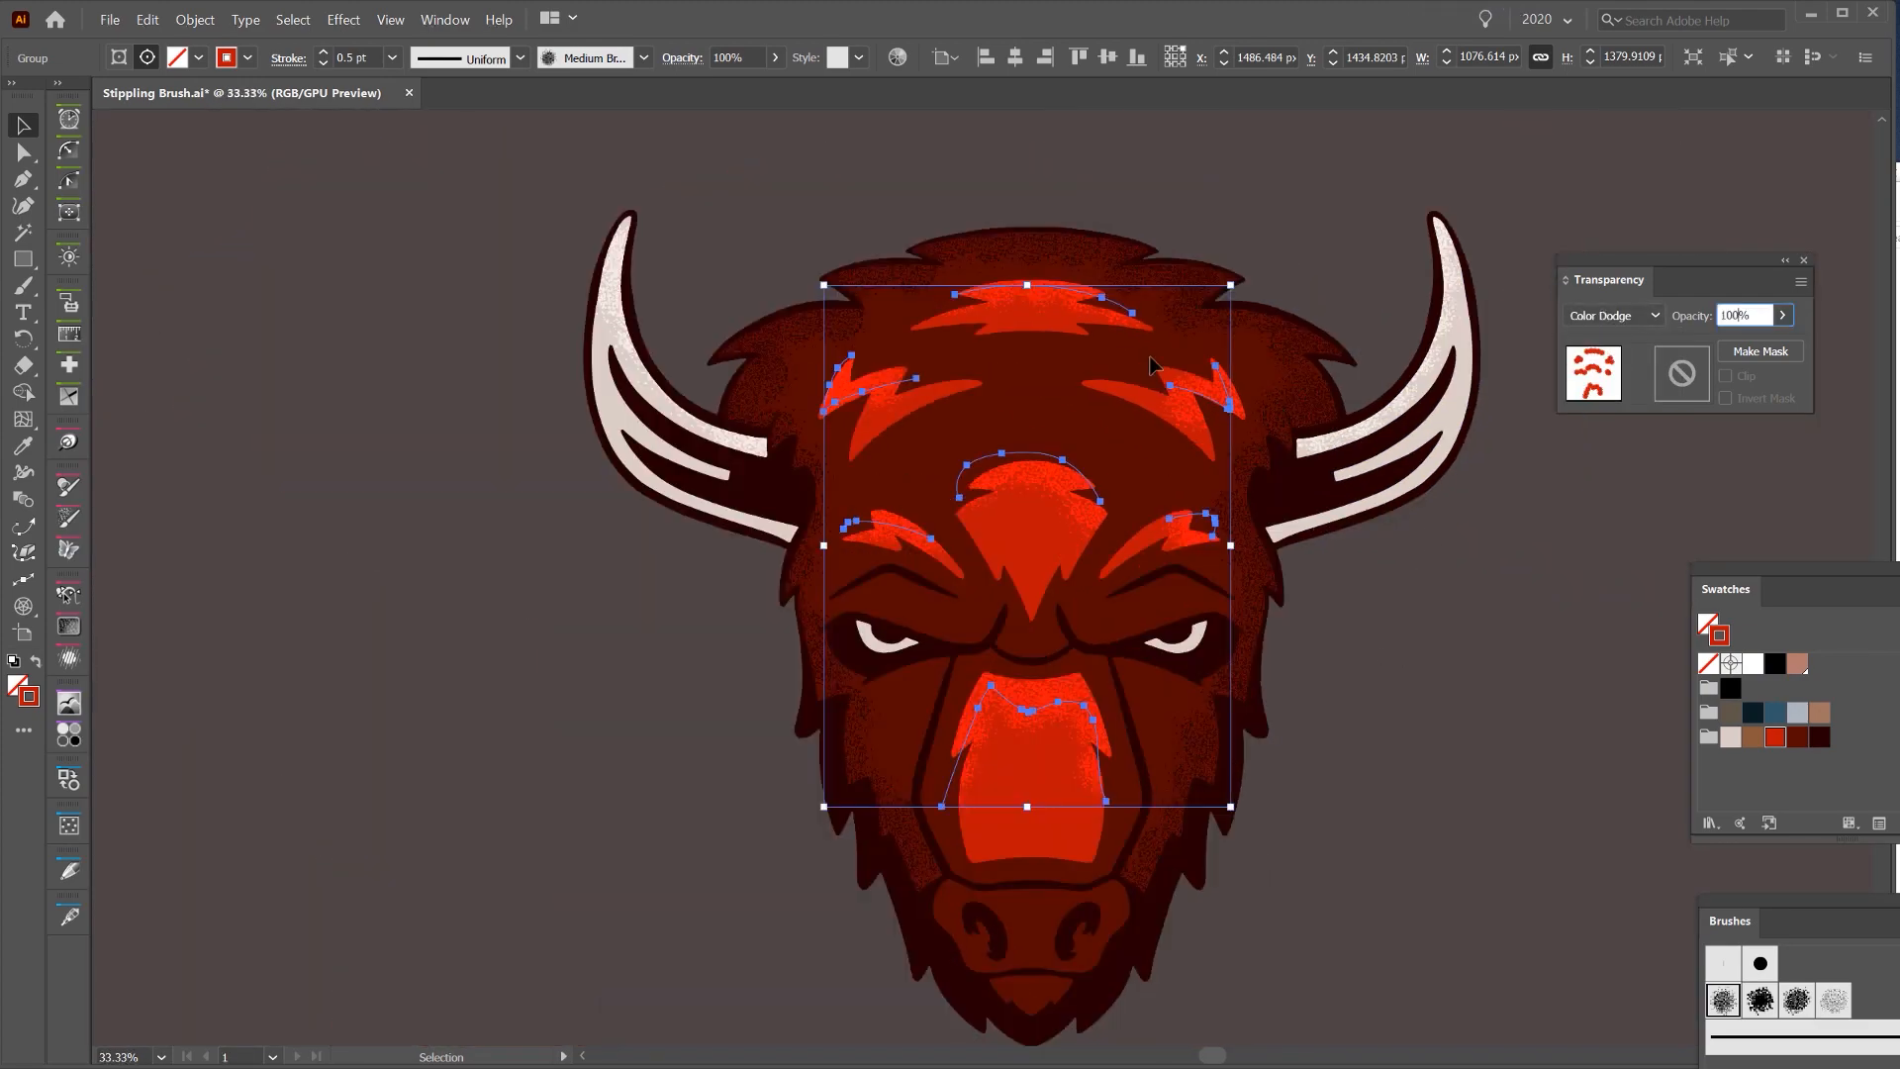
pyautogui.scroll(1, 1151, 366)
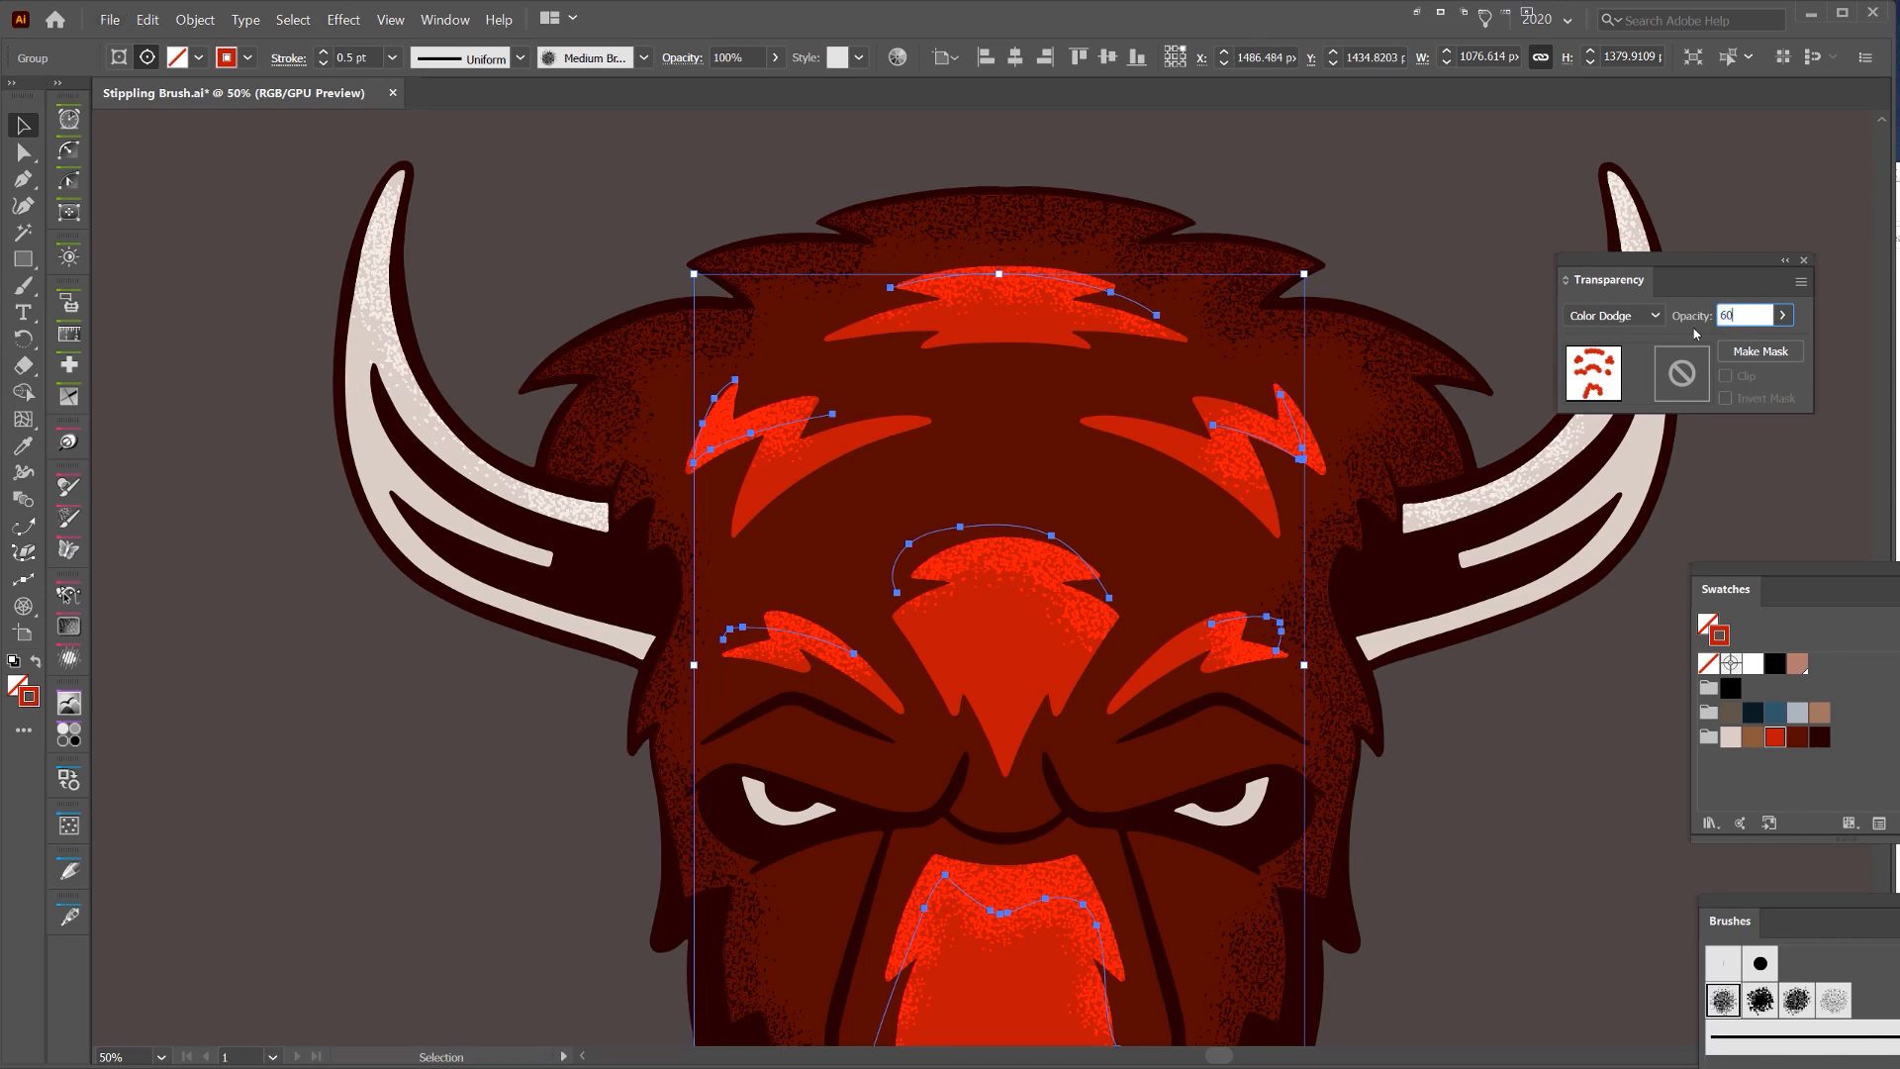
pyautogui.click(1243, 191)
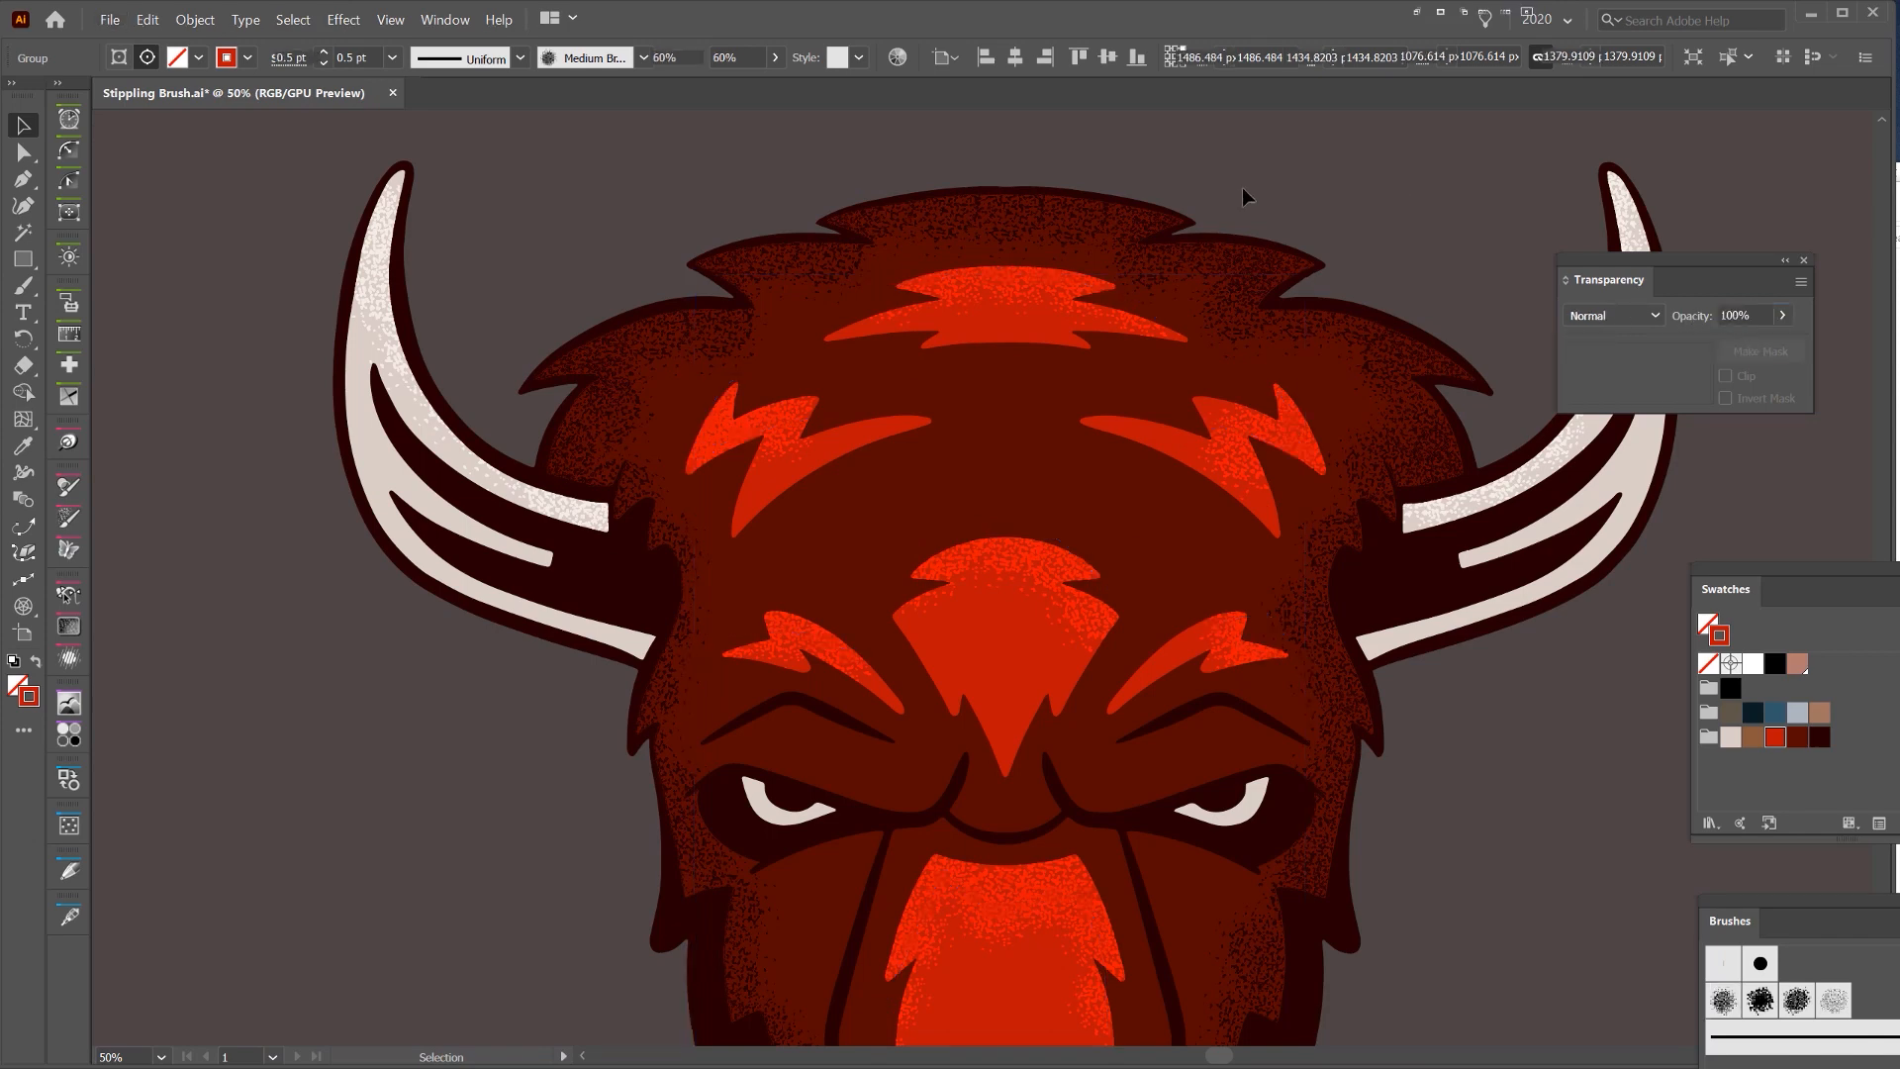
# - Move the right-hand anchor points of the central forehead stipple stroke outward, away from the highlight
pyautogui.press('a')
pyautogui.click(1055, 543)
pyautogui.moveTo(1052, 536); pyautogui.dragTo(1065, 529)
pyautogui.moveTo(1086, 618); pyautogui.dragTo(1102, 543)
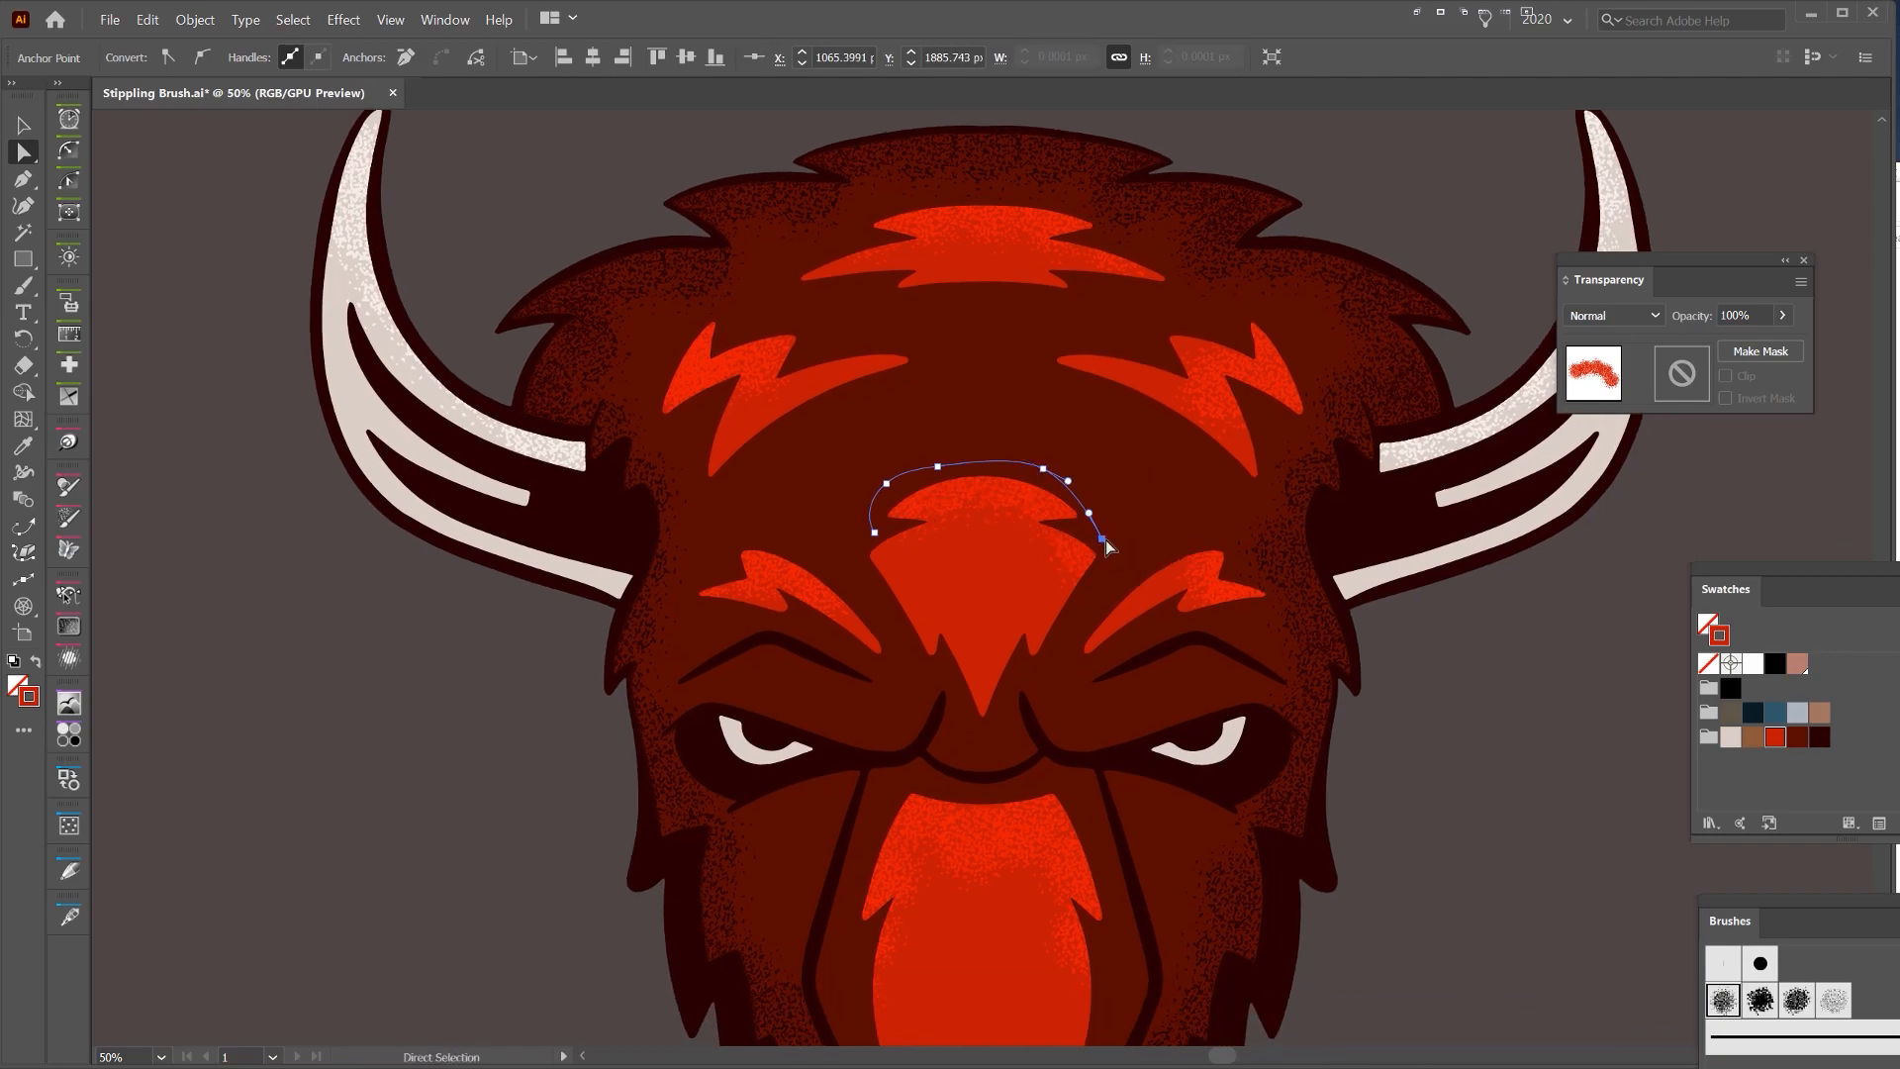
pyautogui.moveTo(1219, 819); pyautogui.dragTo(1235, 560)
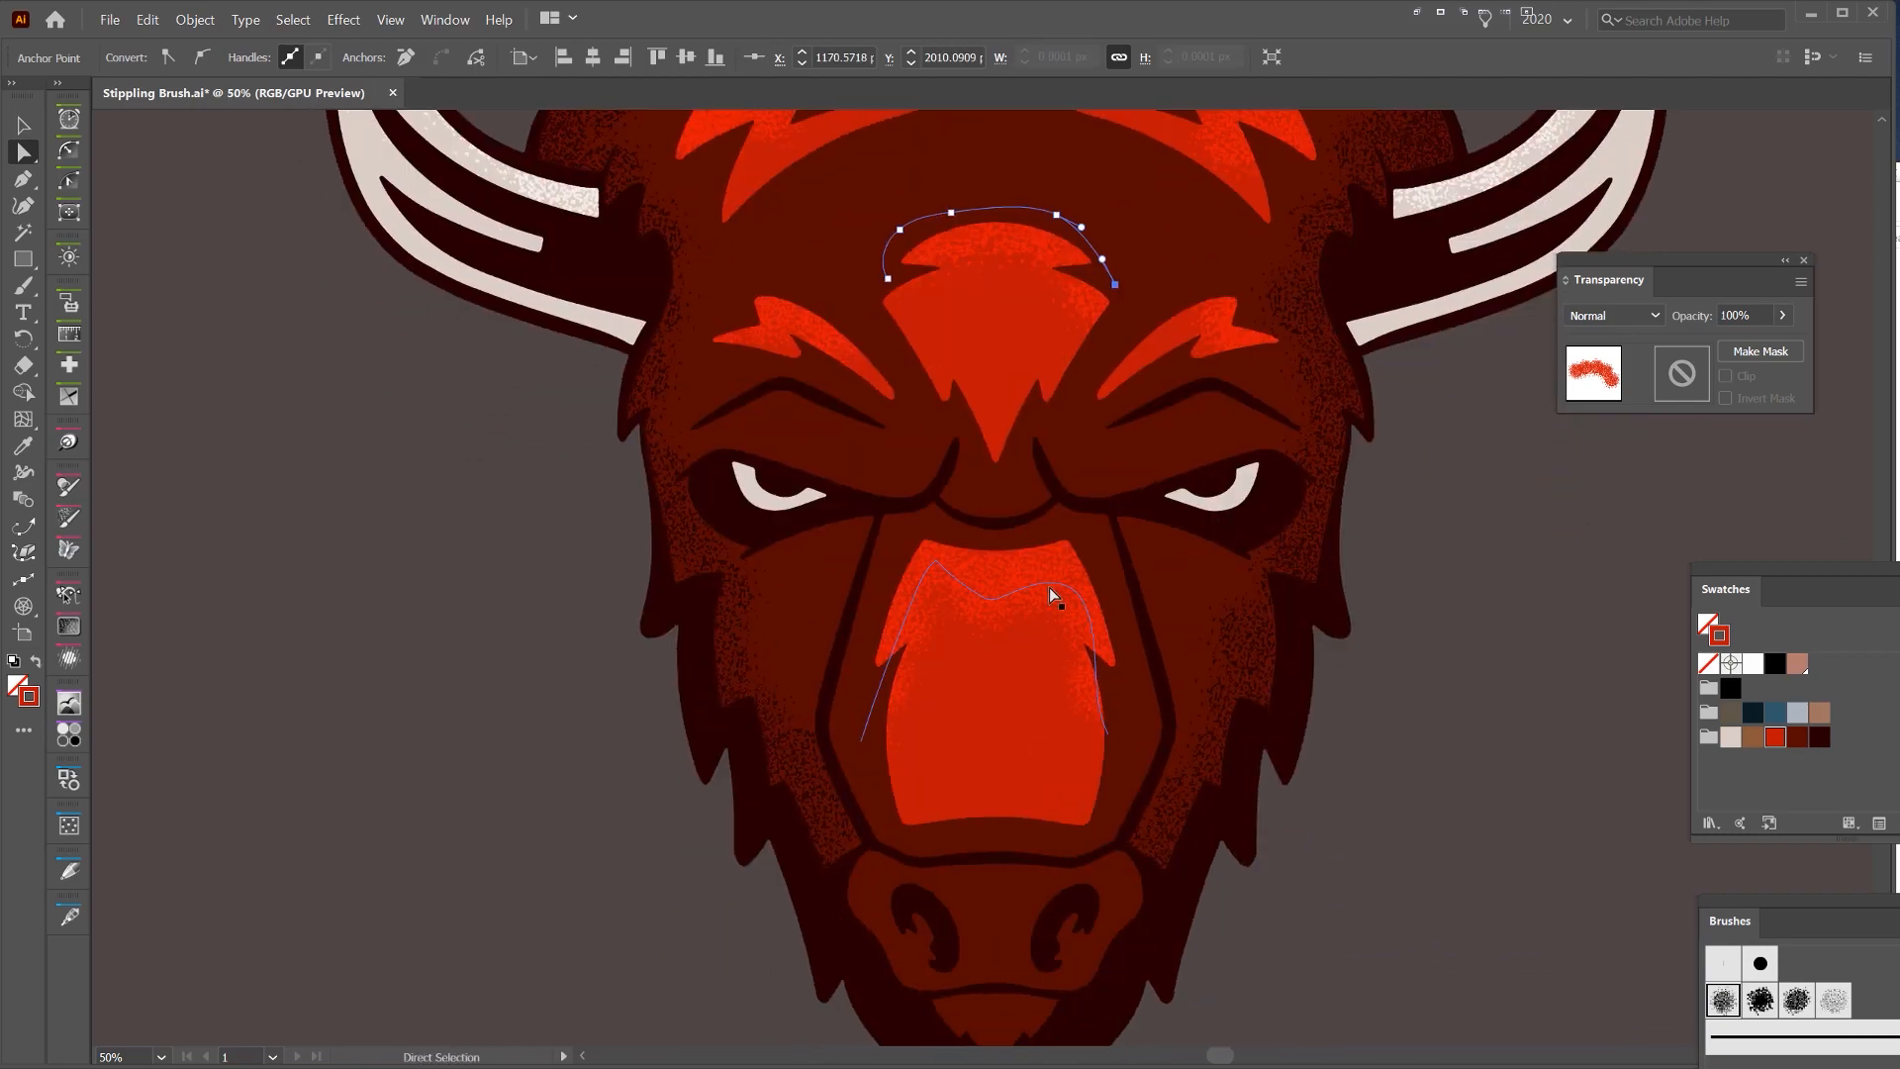
# - Adjust the middle anchor points of the nose highlight's stipple stroke and deselect it
pyautogui.click(994, 598)
pyautogui.click(982, 599)
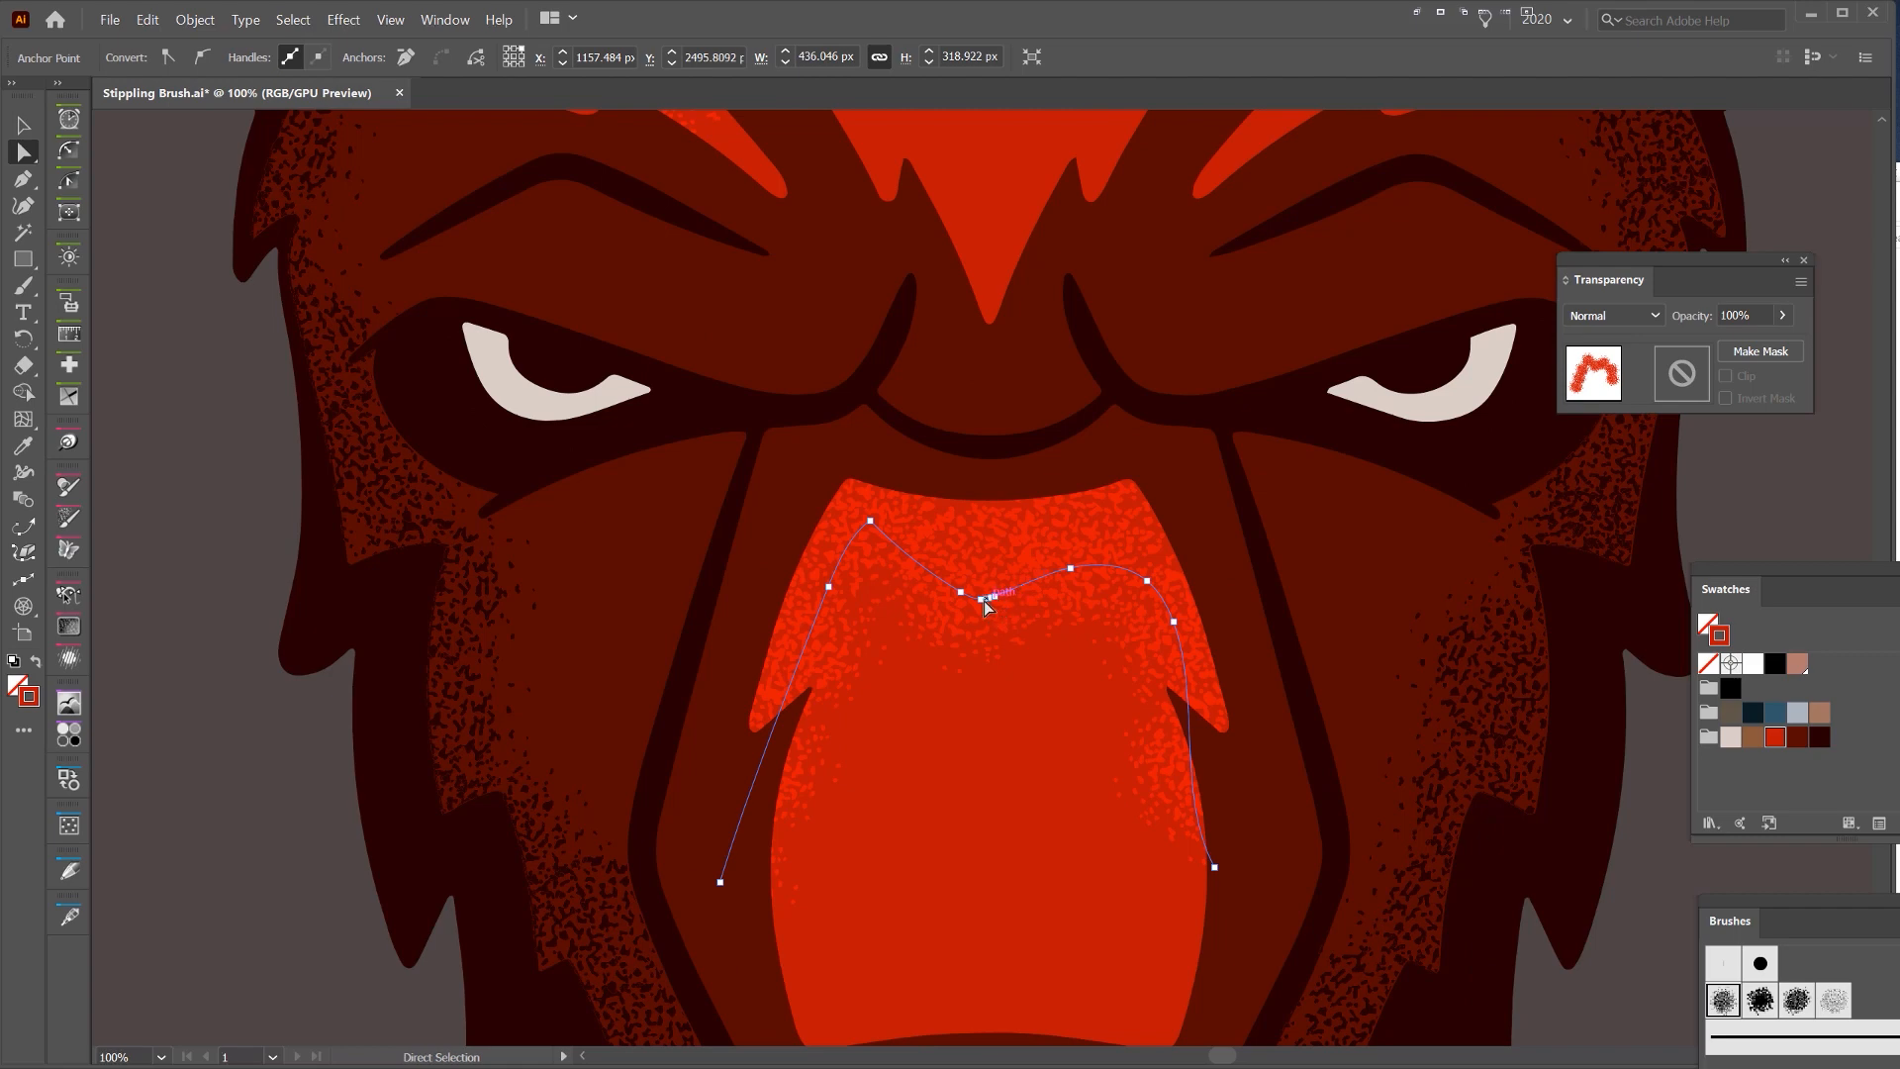
pyautogui.click(986, 601)
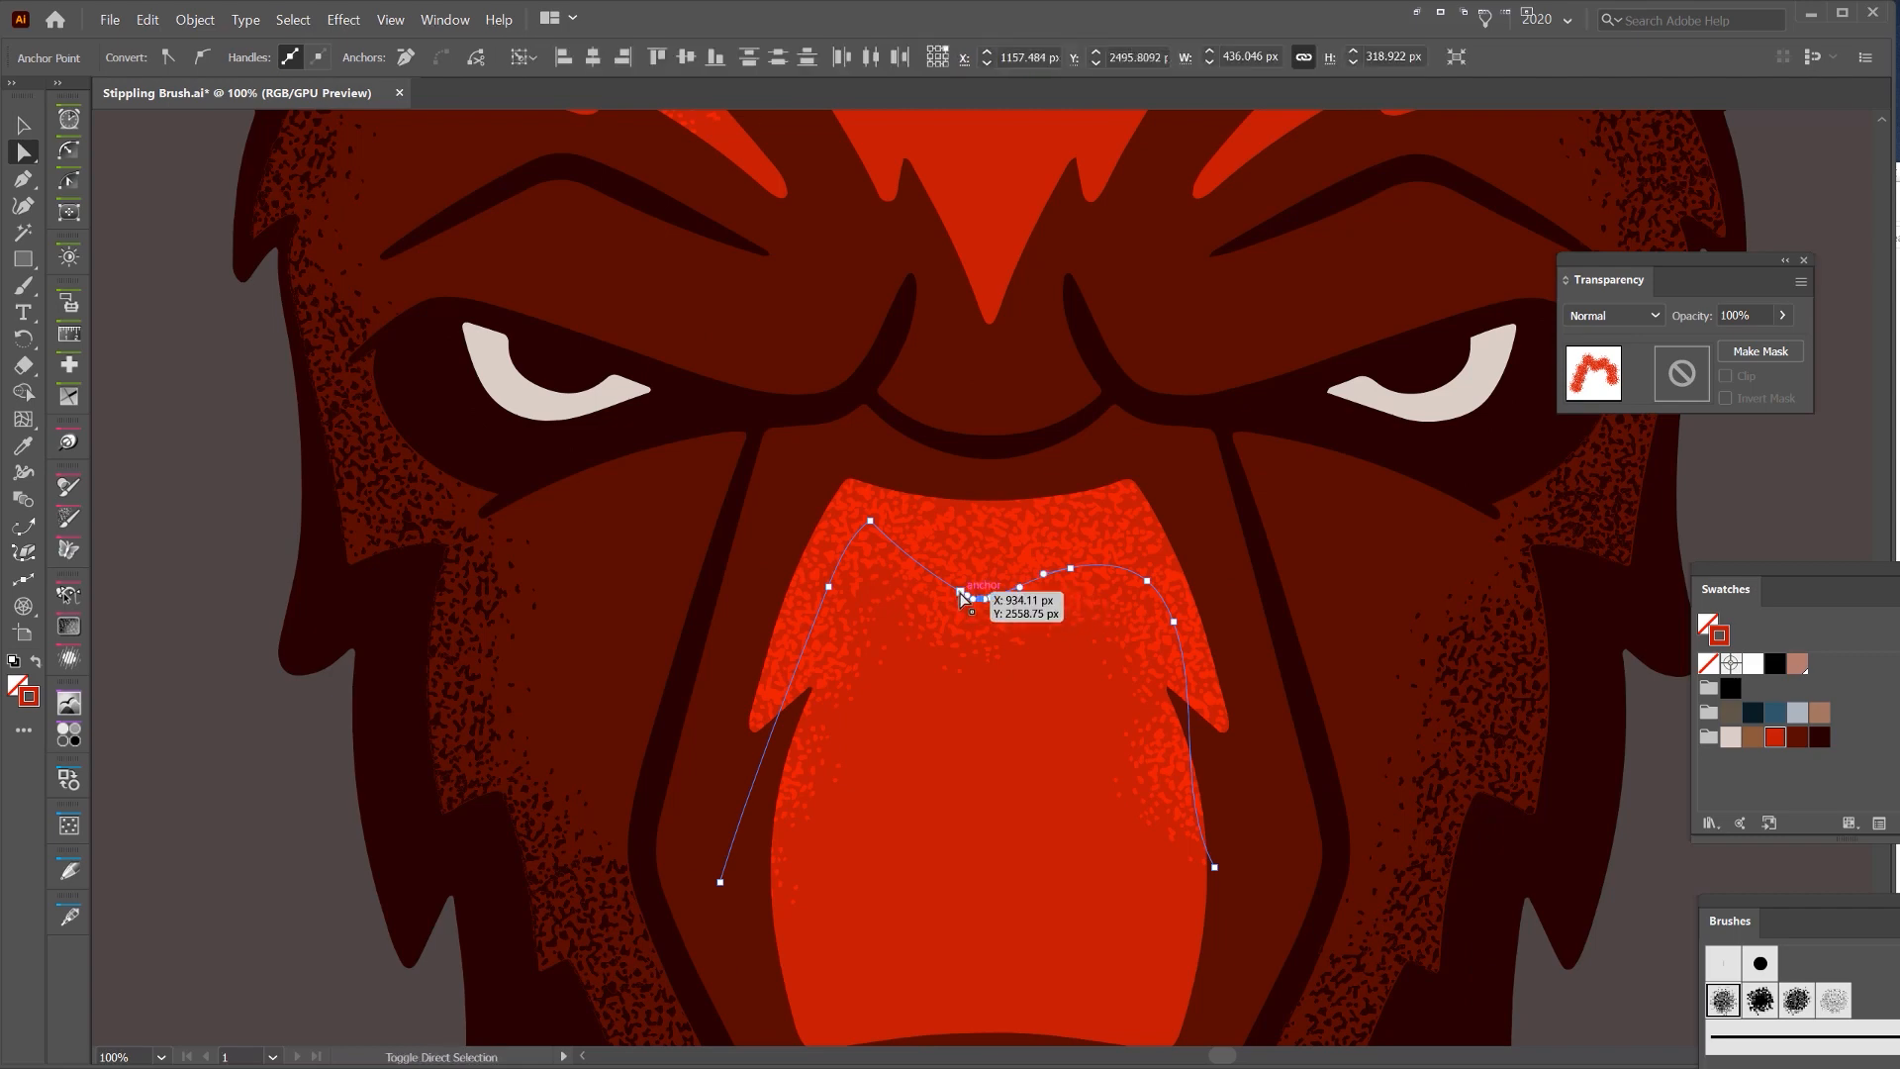
pyautogui.moveTo(986, 601); pyautogui.dragTo(983, 600)
pyautogui.scroll(-2, 1036, 551)
pyautogui.press('v')
pyautogui.click(1443, 489)
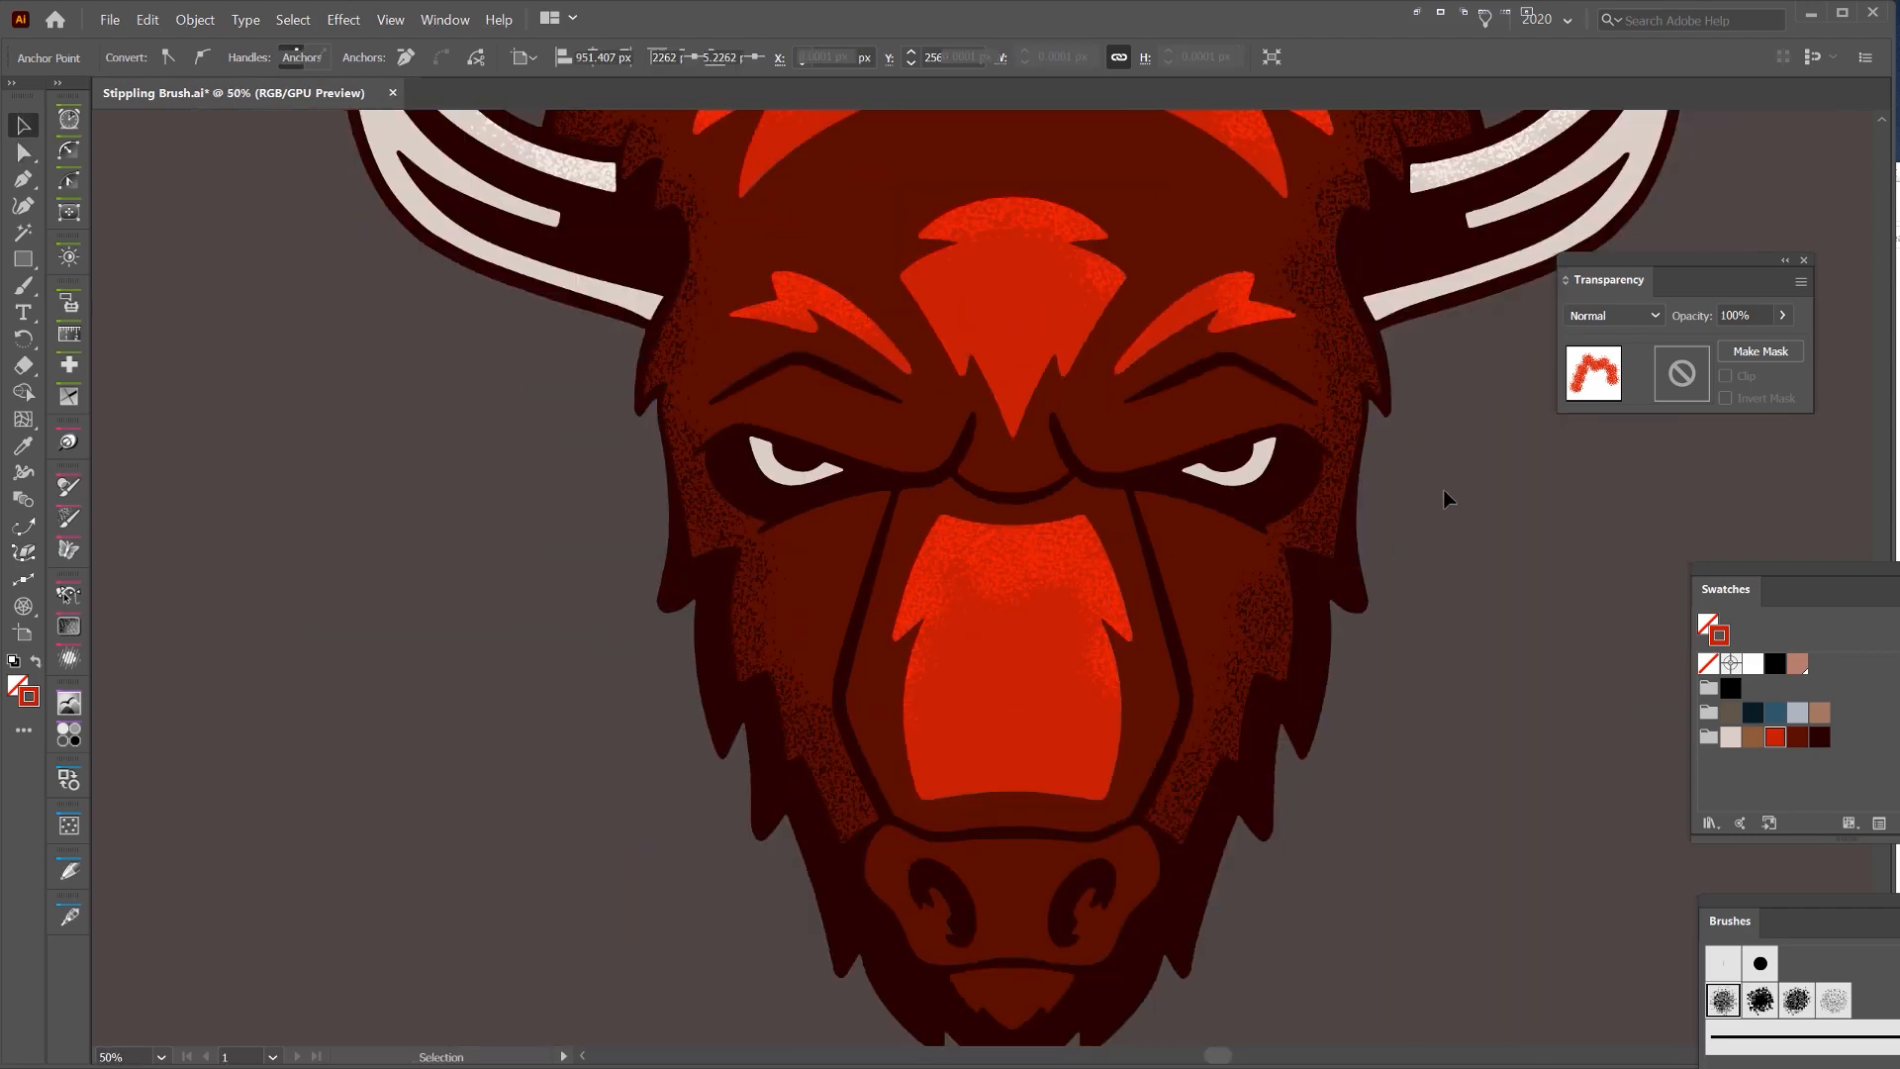
# - Examine the stipple shading across the whole bison head at several zoom levels
pyautogui.moveTo(1452, 472); pyautogui.dragTo(1416, 512)
pyautogui.scroll(-2, 1226, 683)
pyautogui.hotkey('ctrl', 'a')
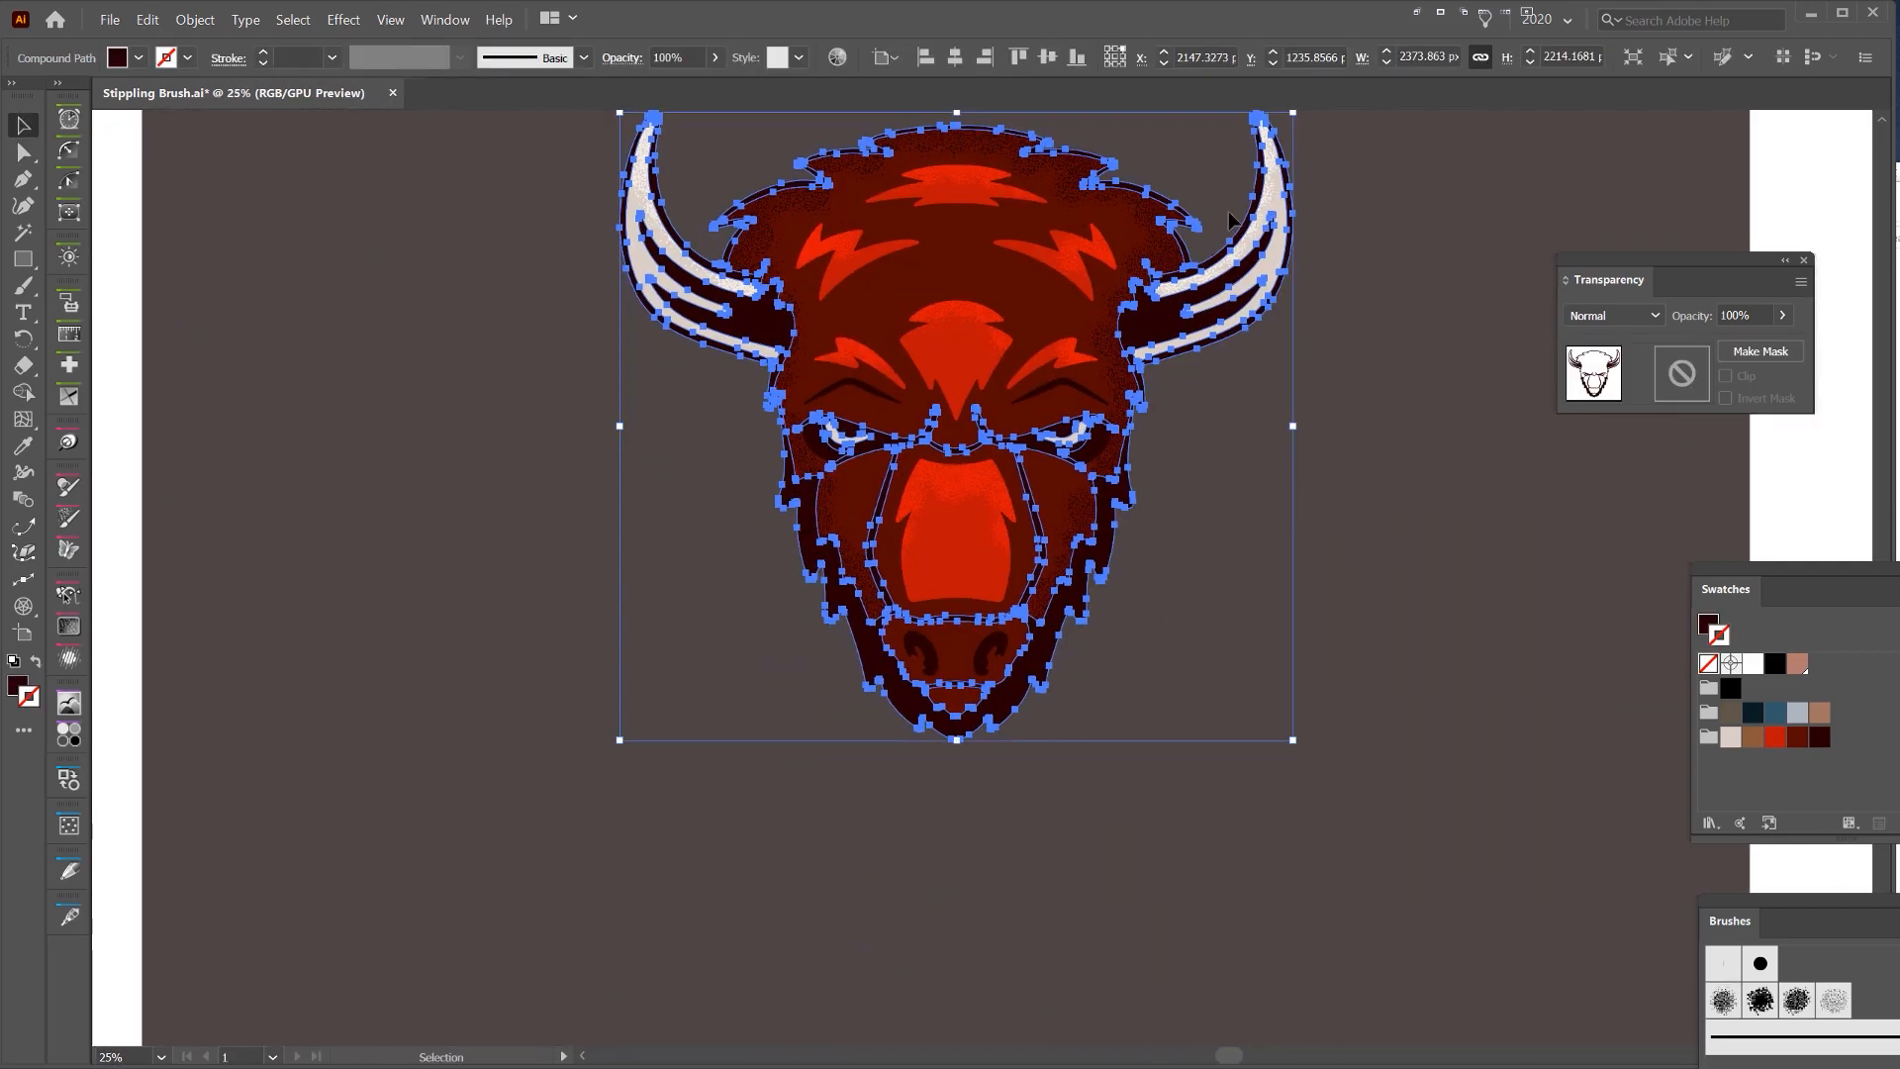
pyautogui.scroll(-1, 1404, 182)
pyautogui.click(1379, 255)
pyautogui.scroll(-1, 1404, 241)
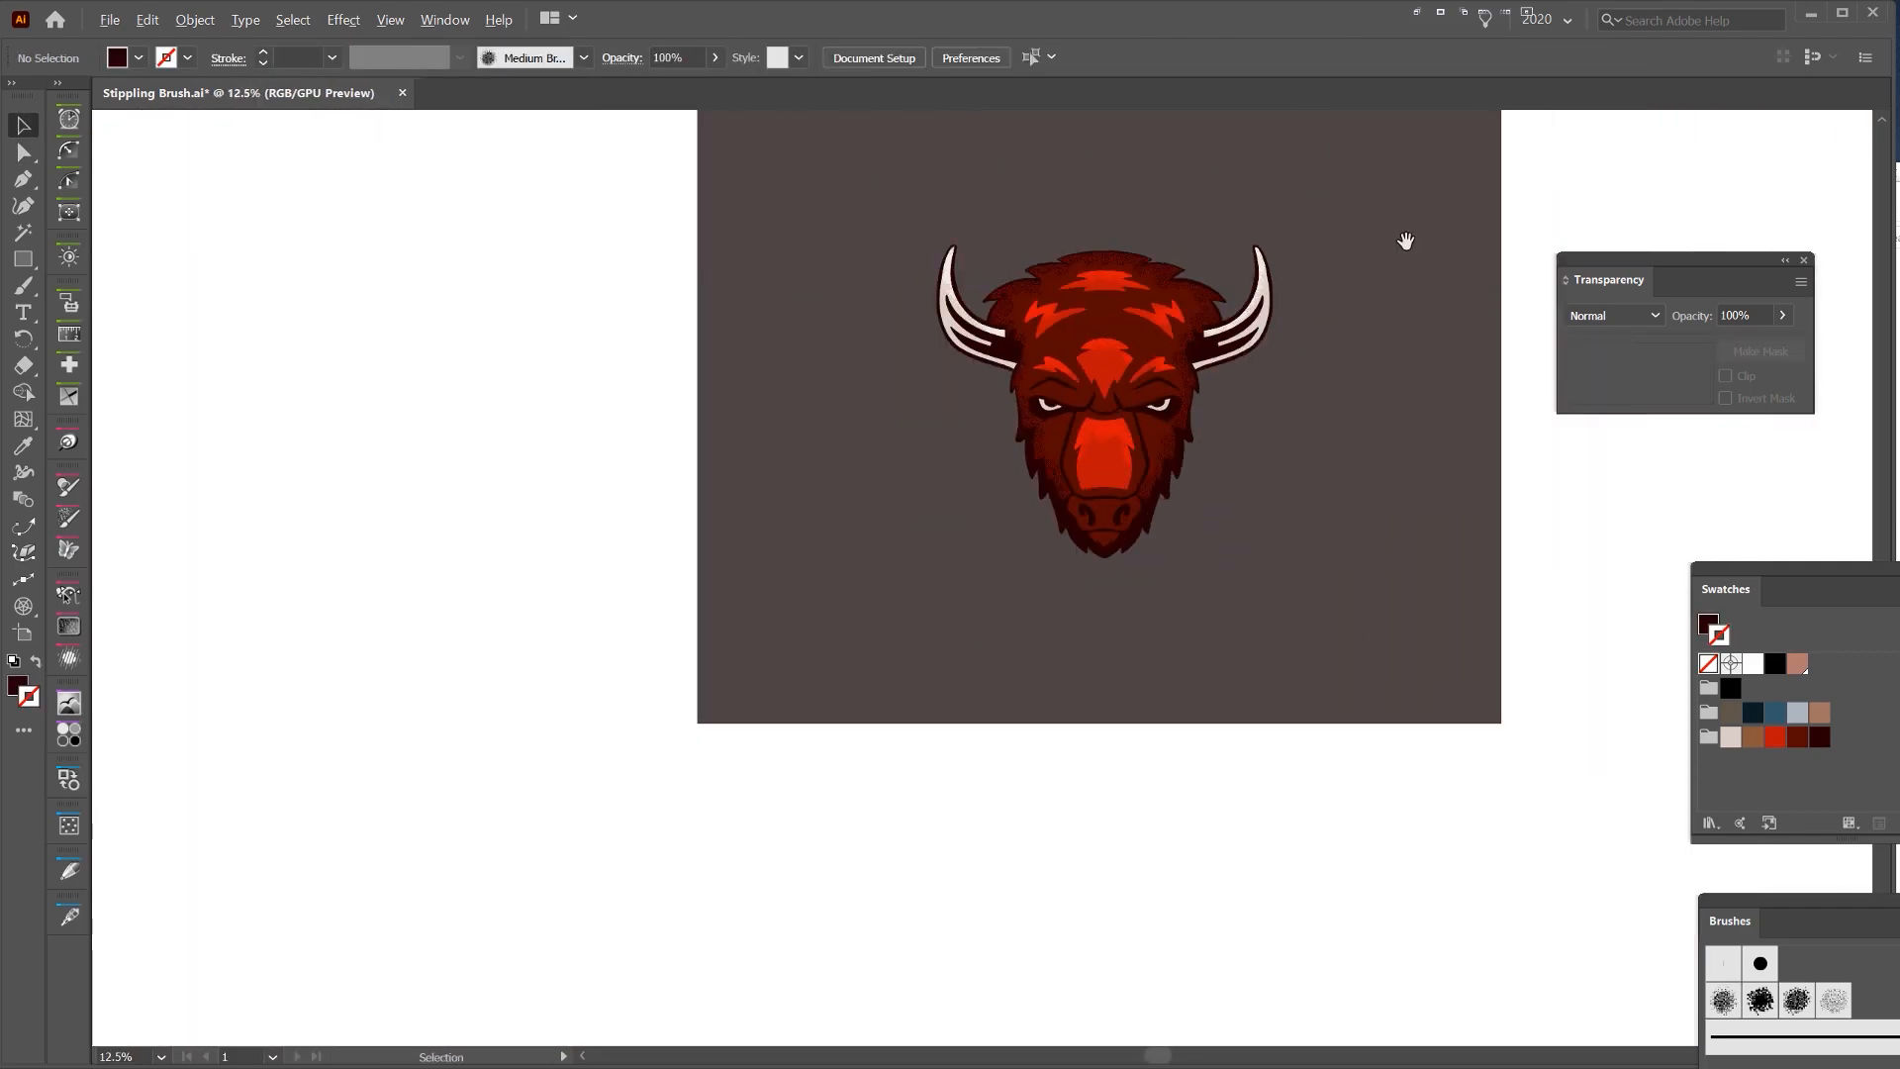
pyautogui.scroll(1, 1328, 330)
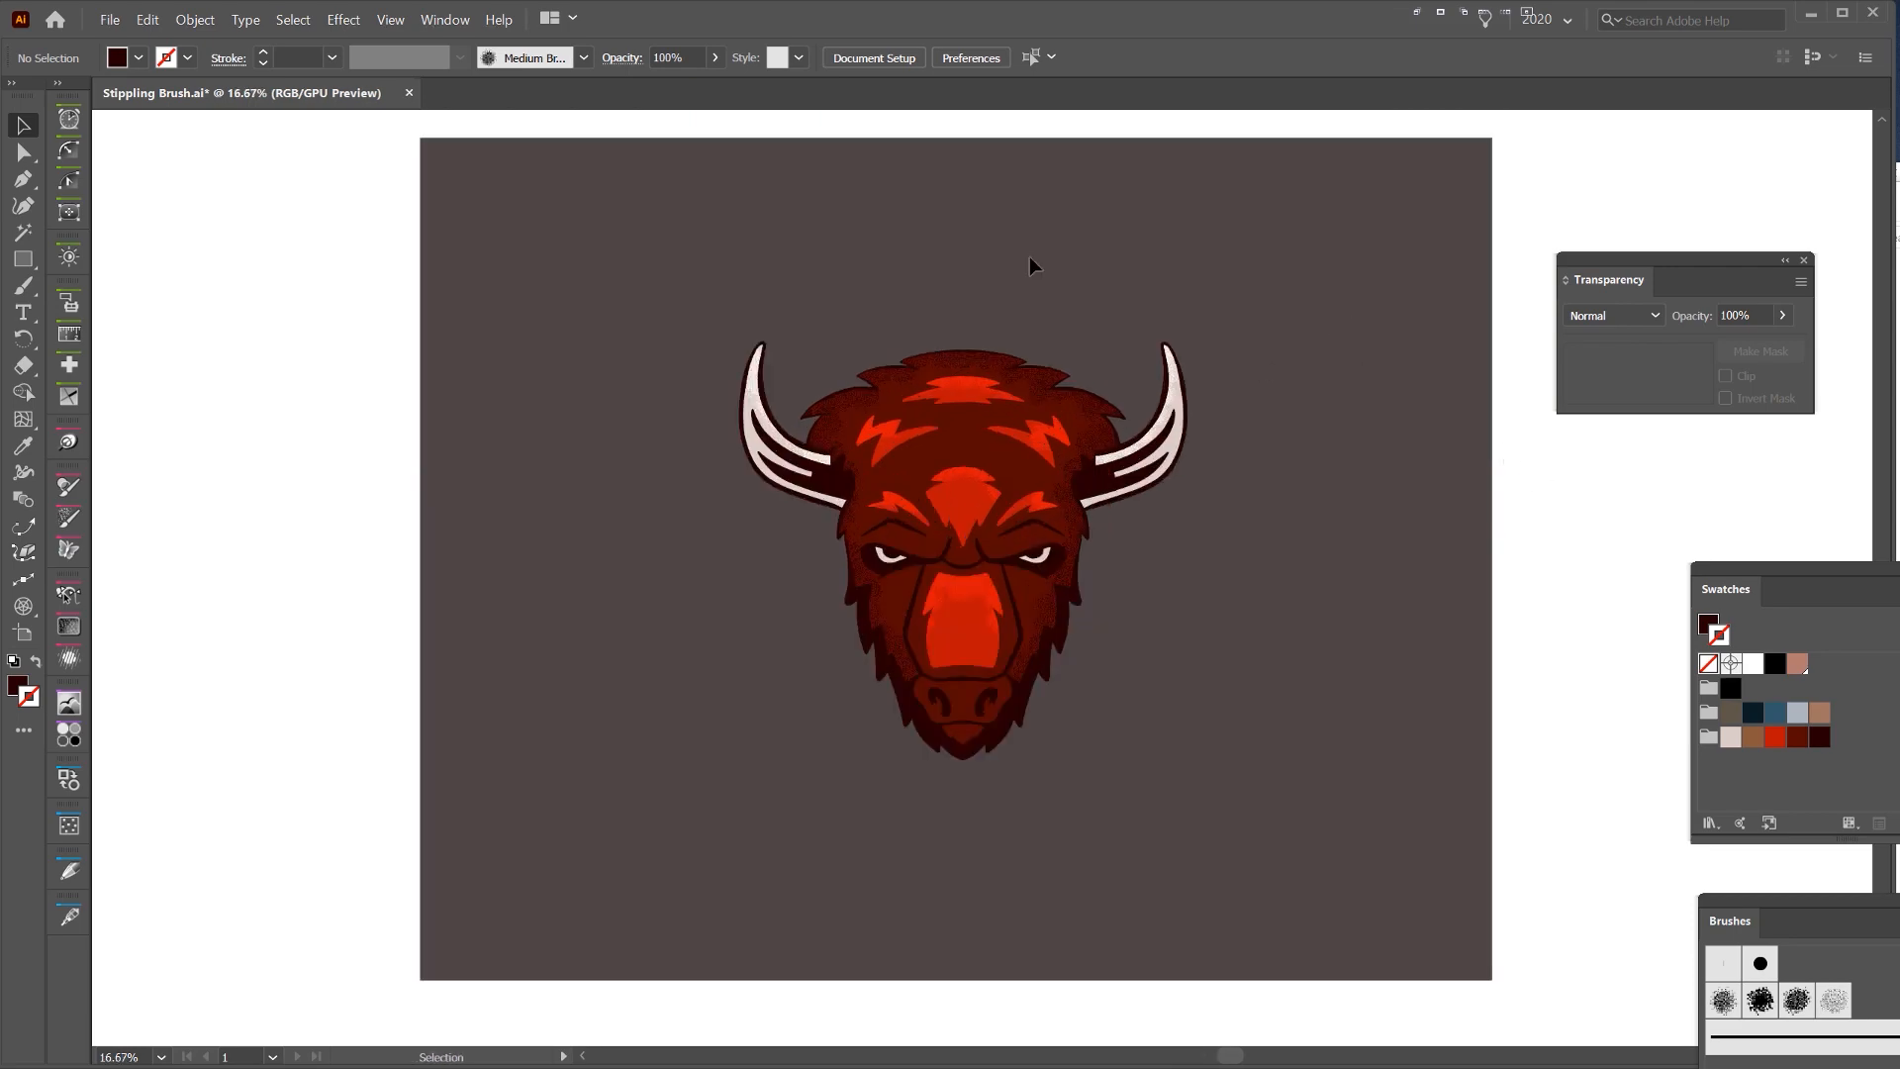
pyautogui.moveTo(999, 622); pyautogui.dragTo(1026, 501)
pyautogui.scroll(2, 1025, 498)
pyautogui.moveTo(1348, 548); pyautogui.dragTo(1345, 715)
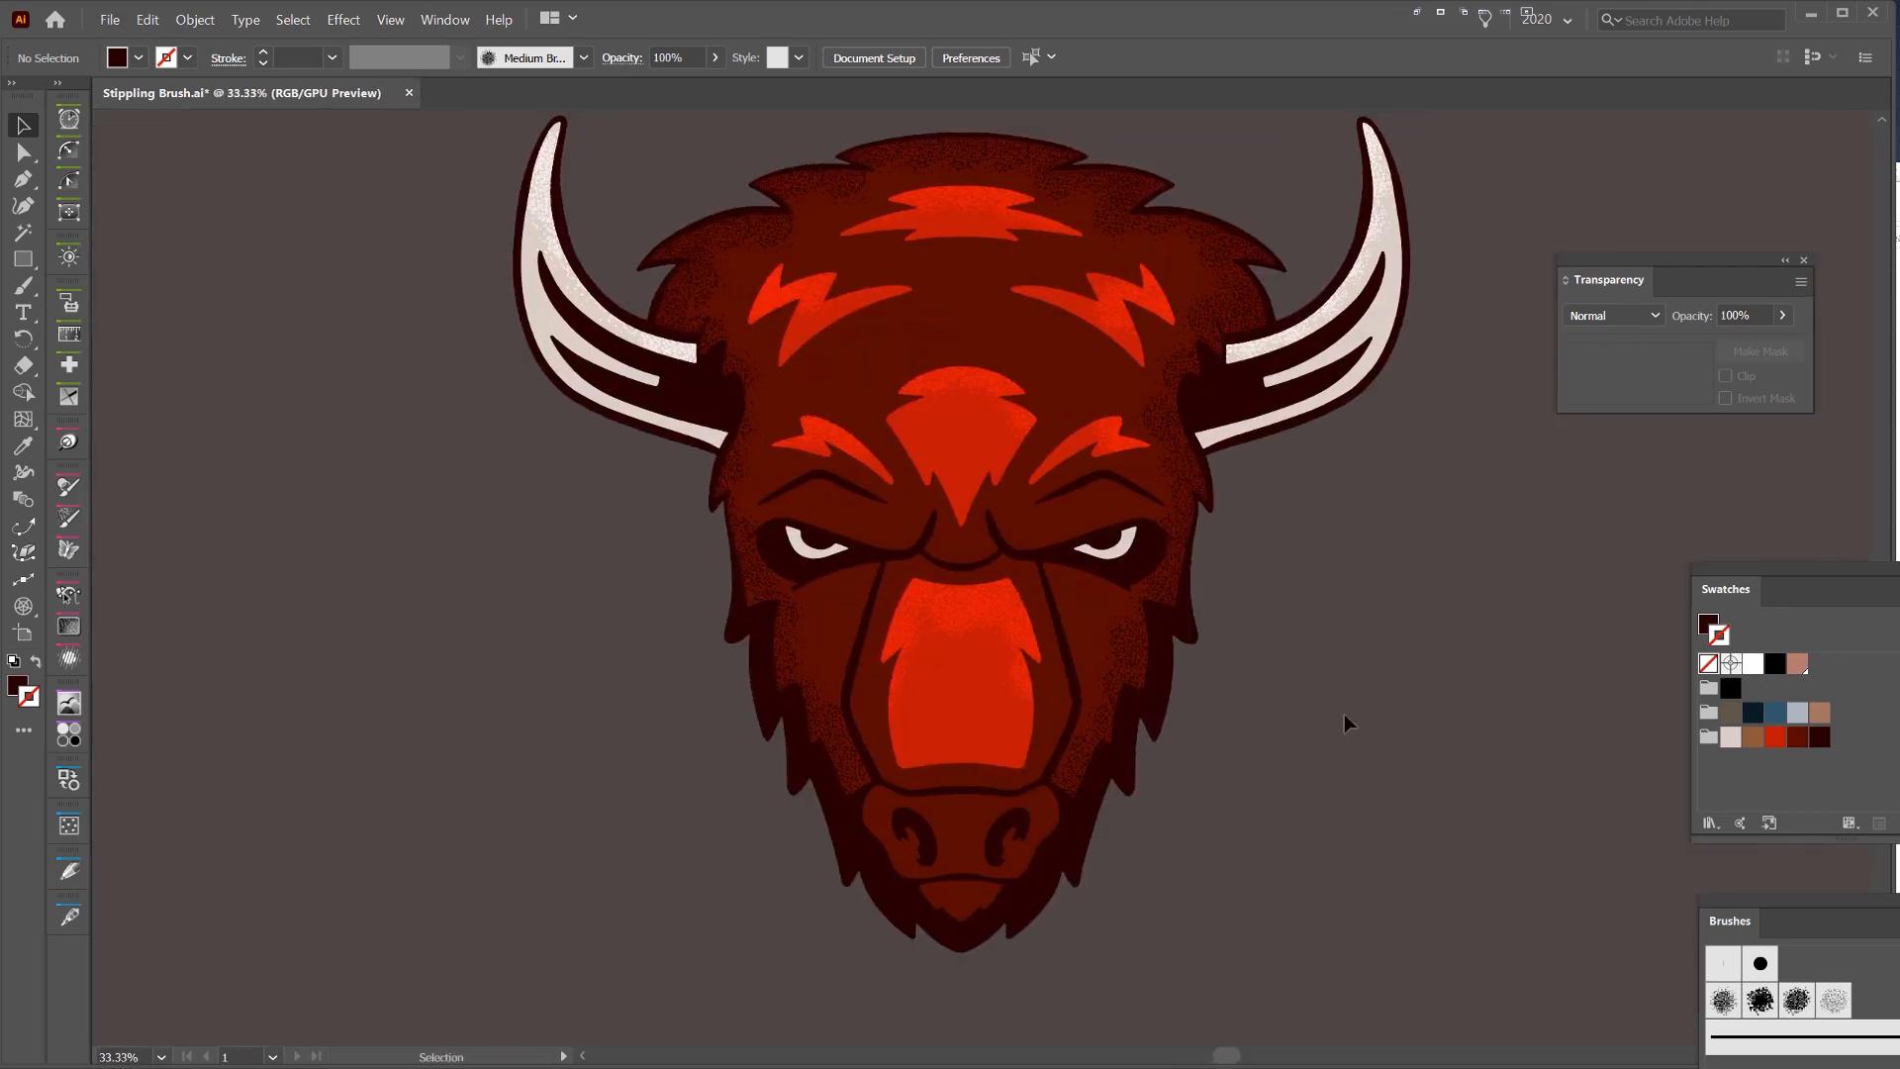
pyautogui.scroll(1, 930, 259)
pyautogui.scroll(-1, 1089, 290)
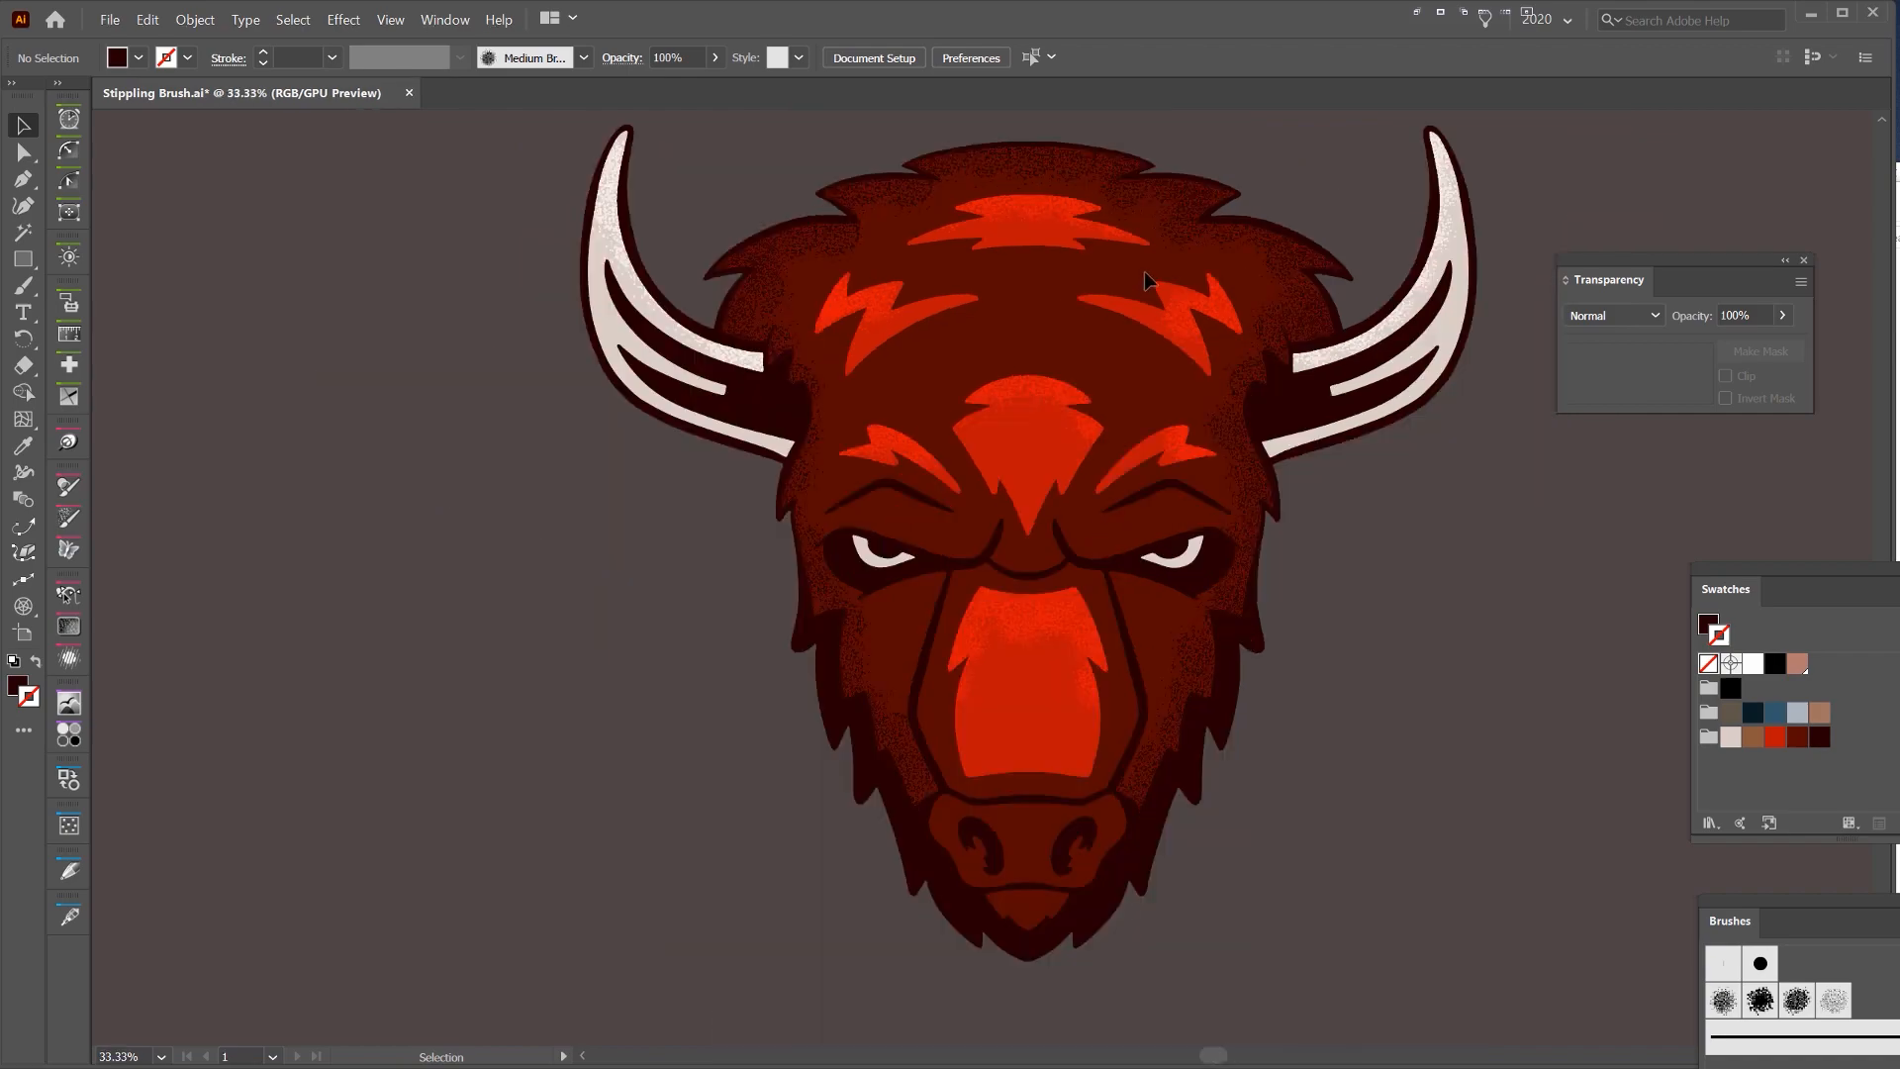
pyautogui.scroll(1, 843, 645)
# - Test-move the dark outline compound path off the head and undo the move
pyautogui.click(839, 648)
pyautogui.scroll(-2, 831, 649)
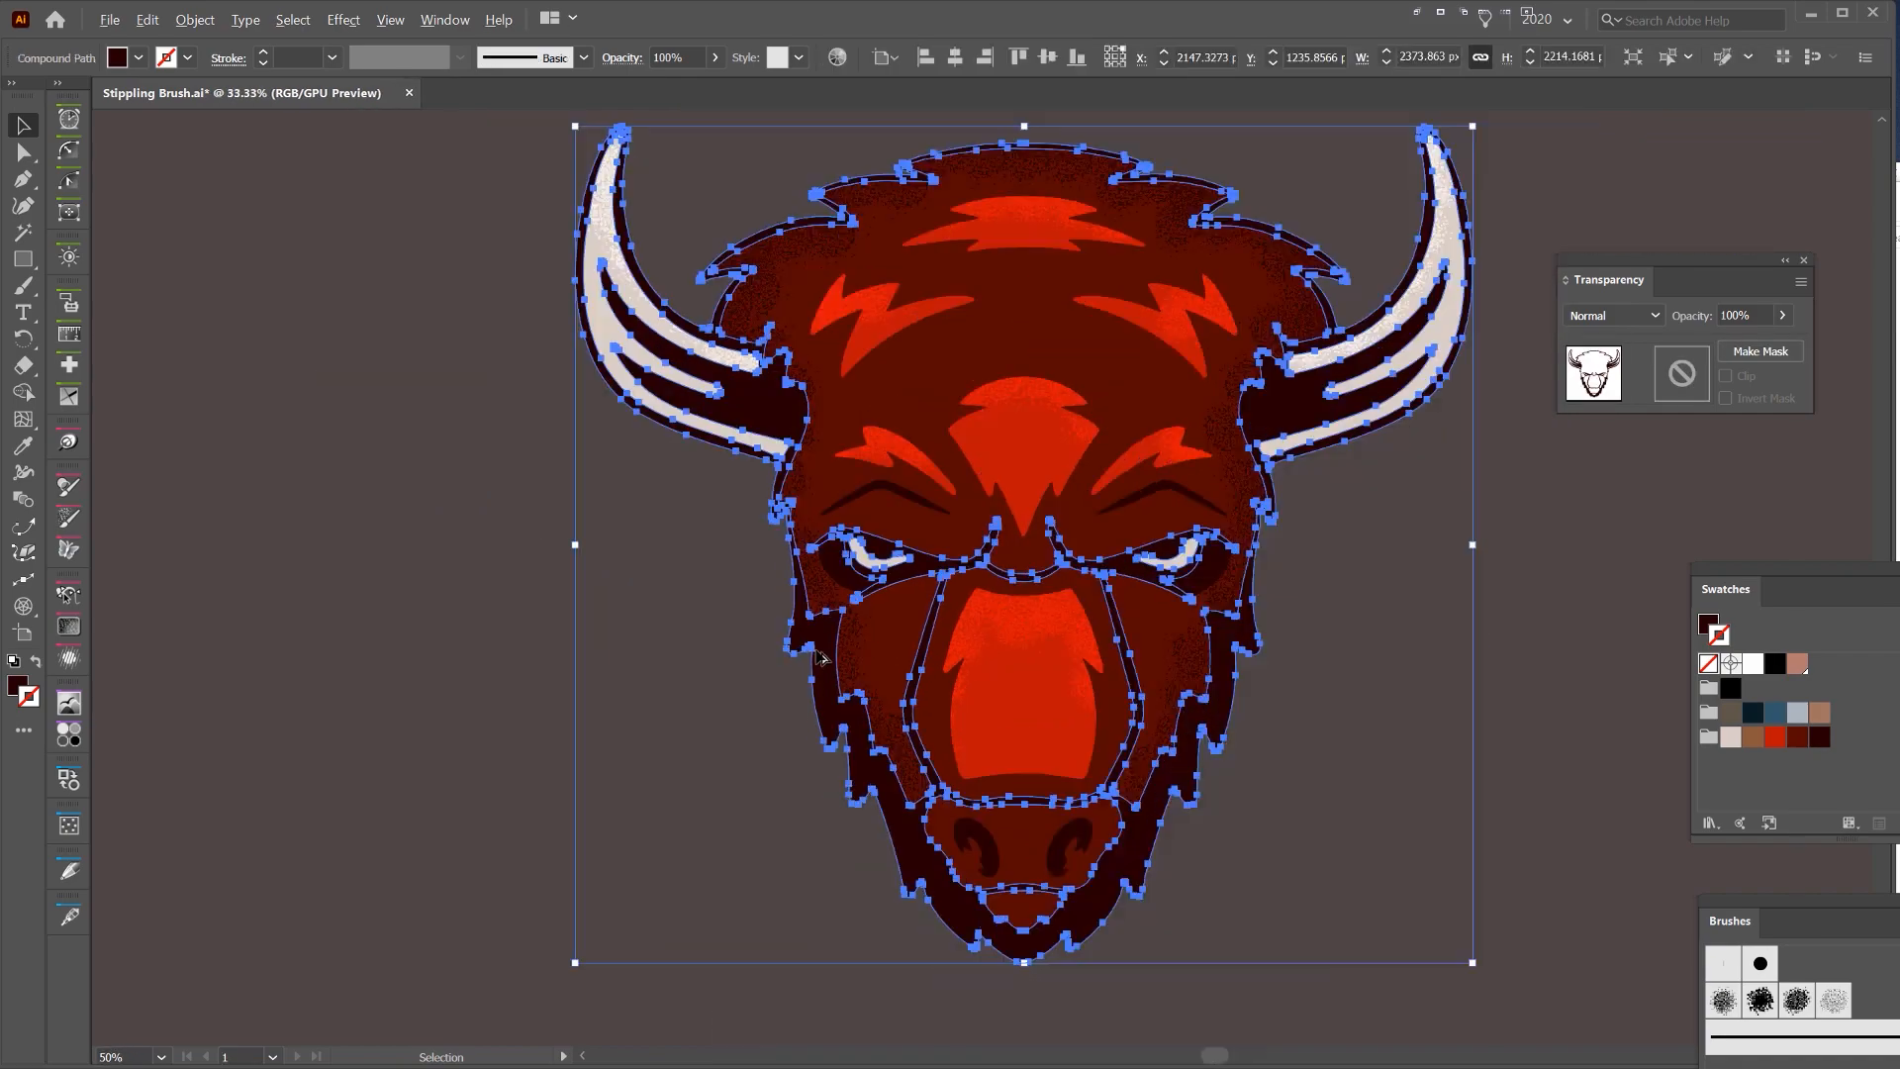
pyautogui.moveTo(812, 646); pyautogui.dragTo(612, 679)
pyautogui.moveTo(685, 615); pyautogui.dragTo(958, 543)
pyautogui.click(984, 580)
pyautogui.click(1012, 550)
pyautogui.moveTo(1168, 691); pyautogui.dragTo(1420, 627)
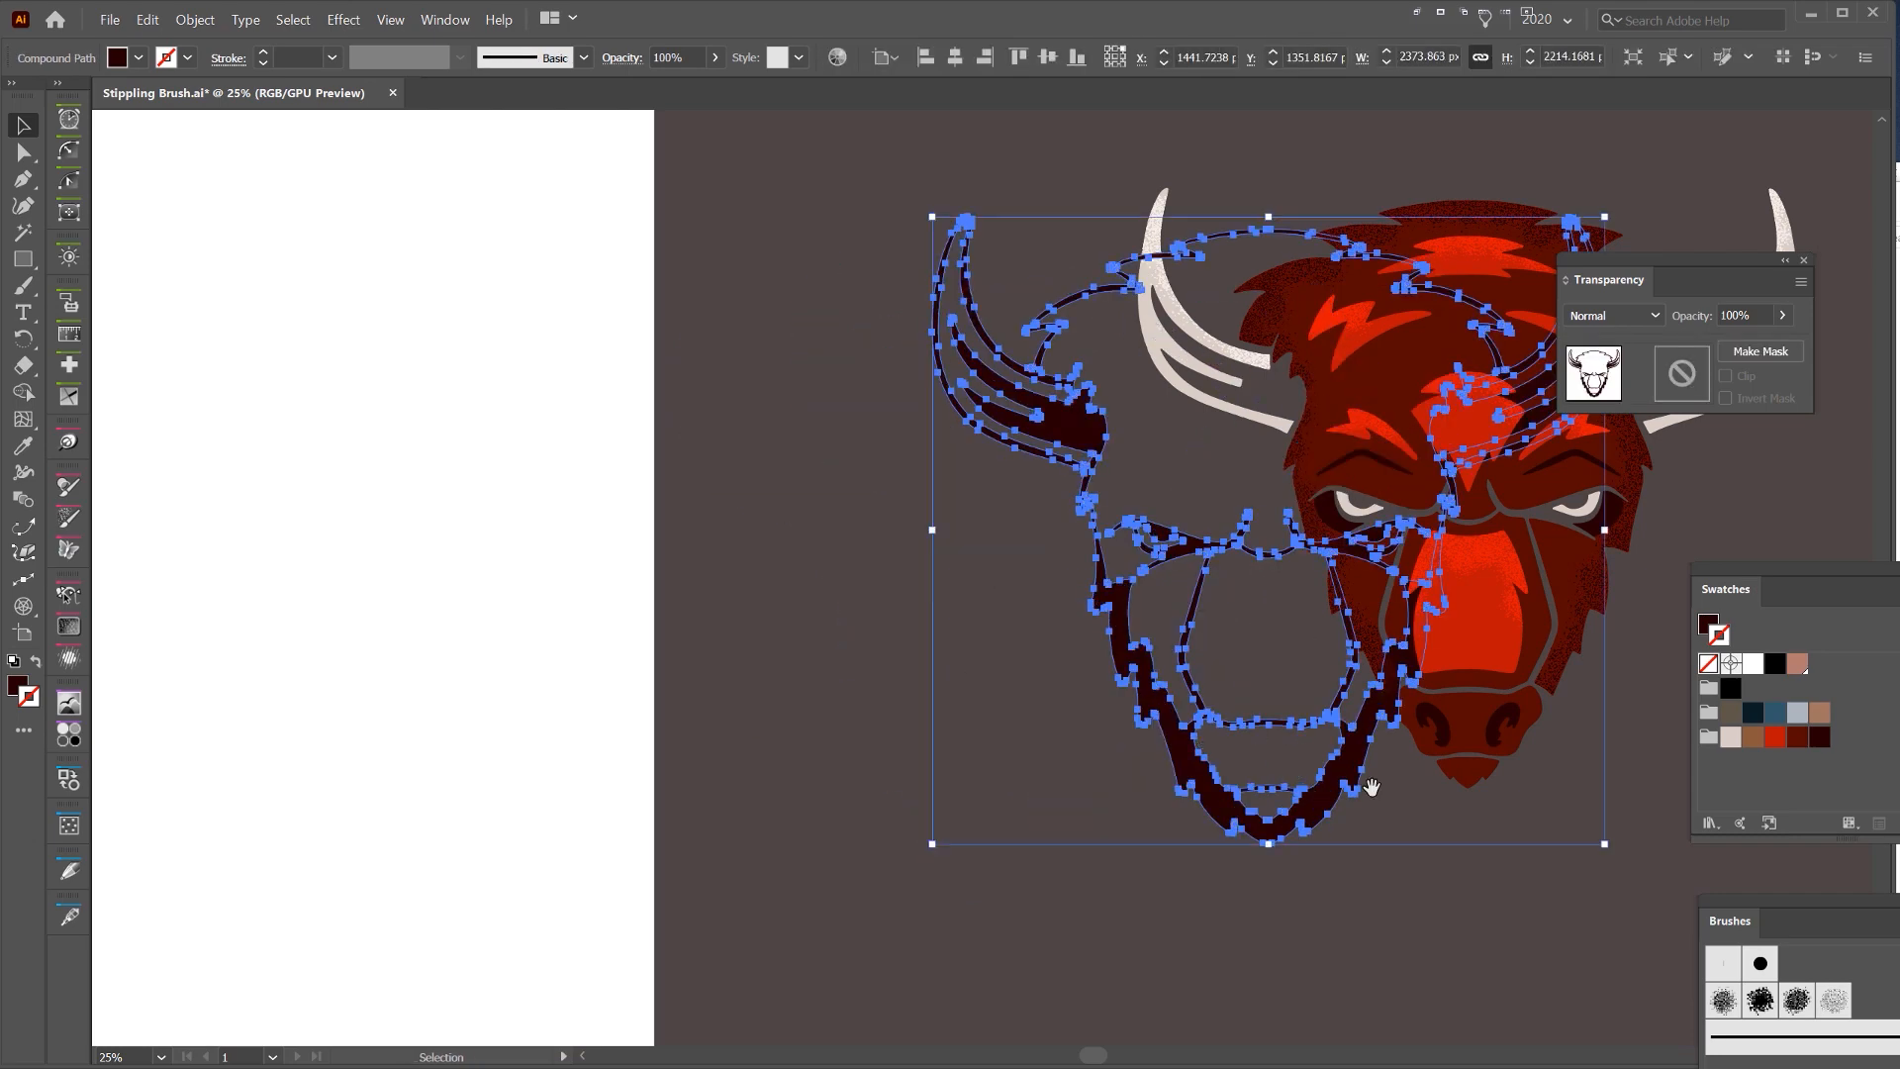
pyautogui.moveTo(1370, 785); pyautogui.dragTo(827, 858)
pyautogui.hotkey('ctrl', 'z')
pyautogui.click(1277, 685)
pyautogui.click(1021, 679)
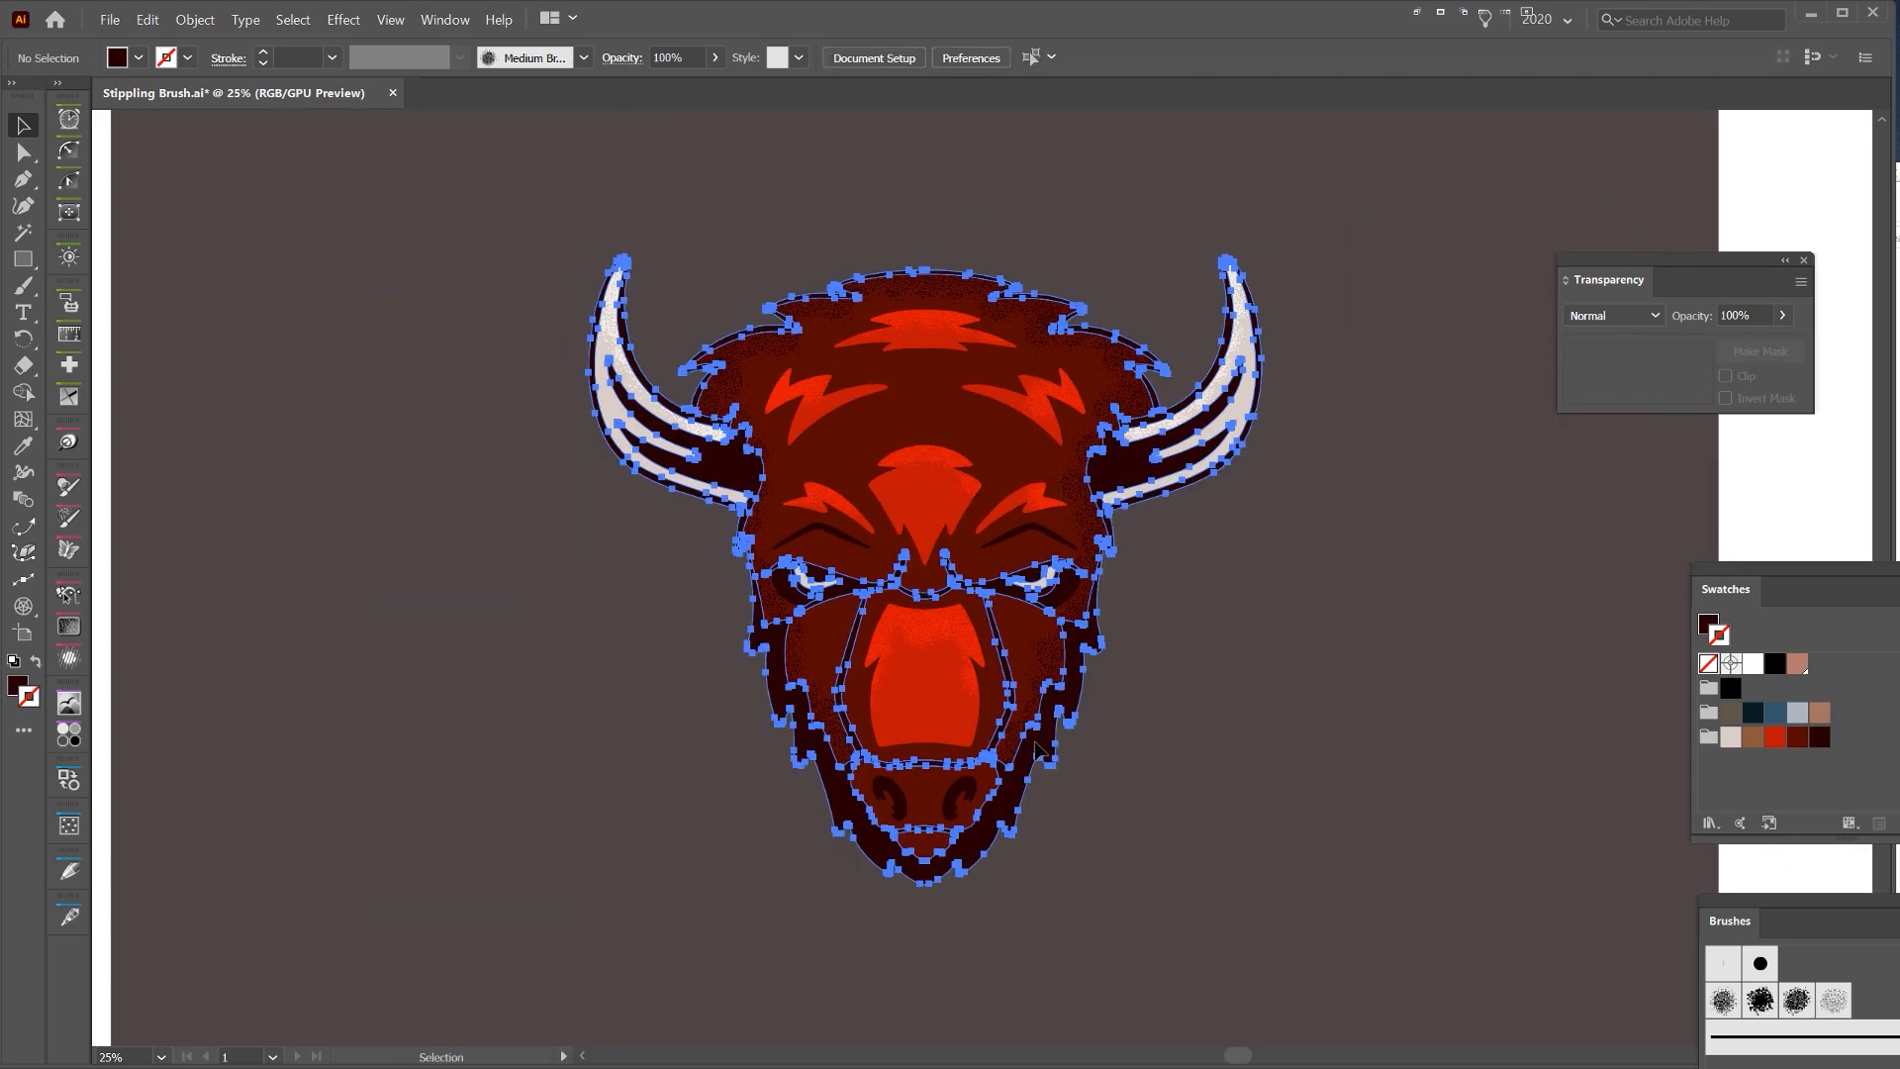
pyautogui.press('v')
pyautogui.click(1102, 670)
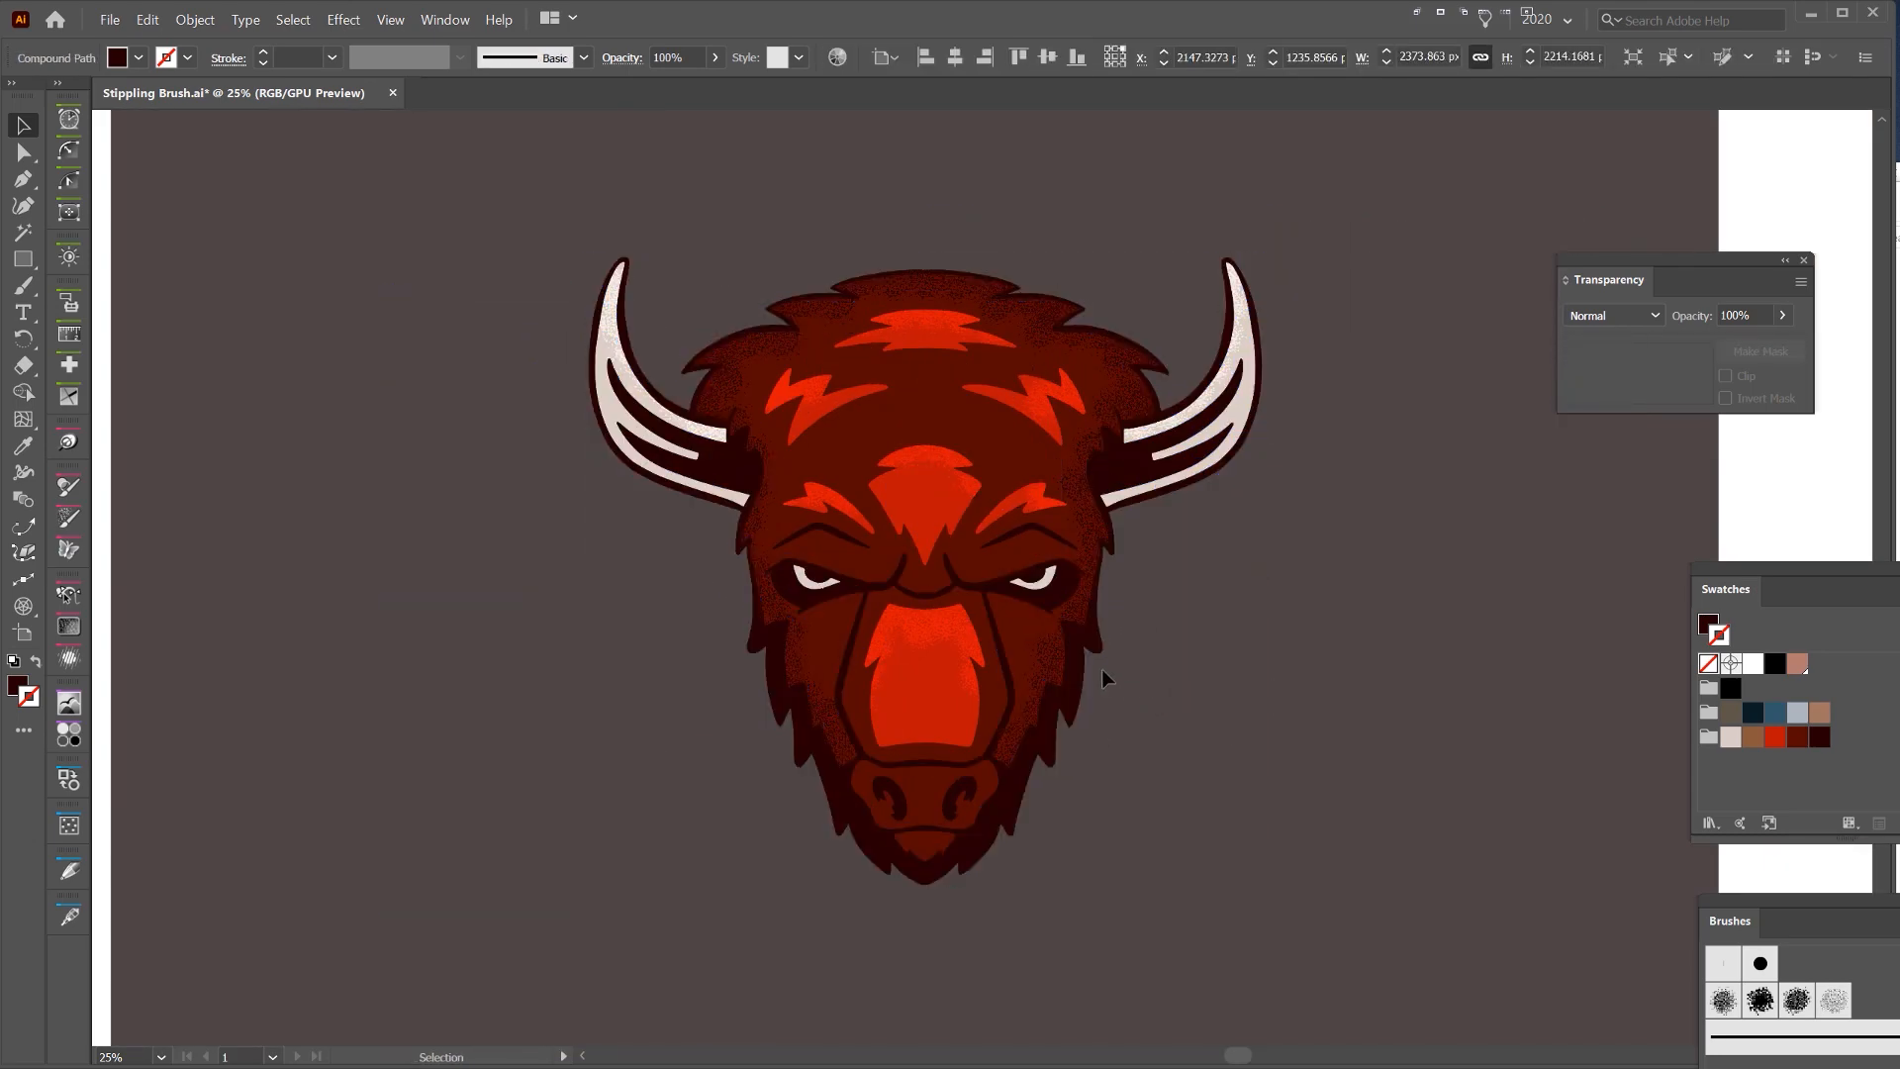
pyautogui.moveTo(1045, 665); pyautogui.dragTo(1240, 693)
pyautogui.press('Delete')
# - Paint a darkest-maroon 1 pt V-shaped stipple stroke, about 1490 by 1637 px, down one side of the face, around the chin and up the other
pyautogui.press('b')
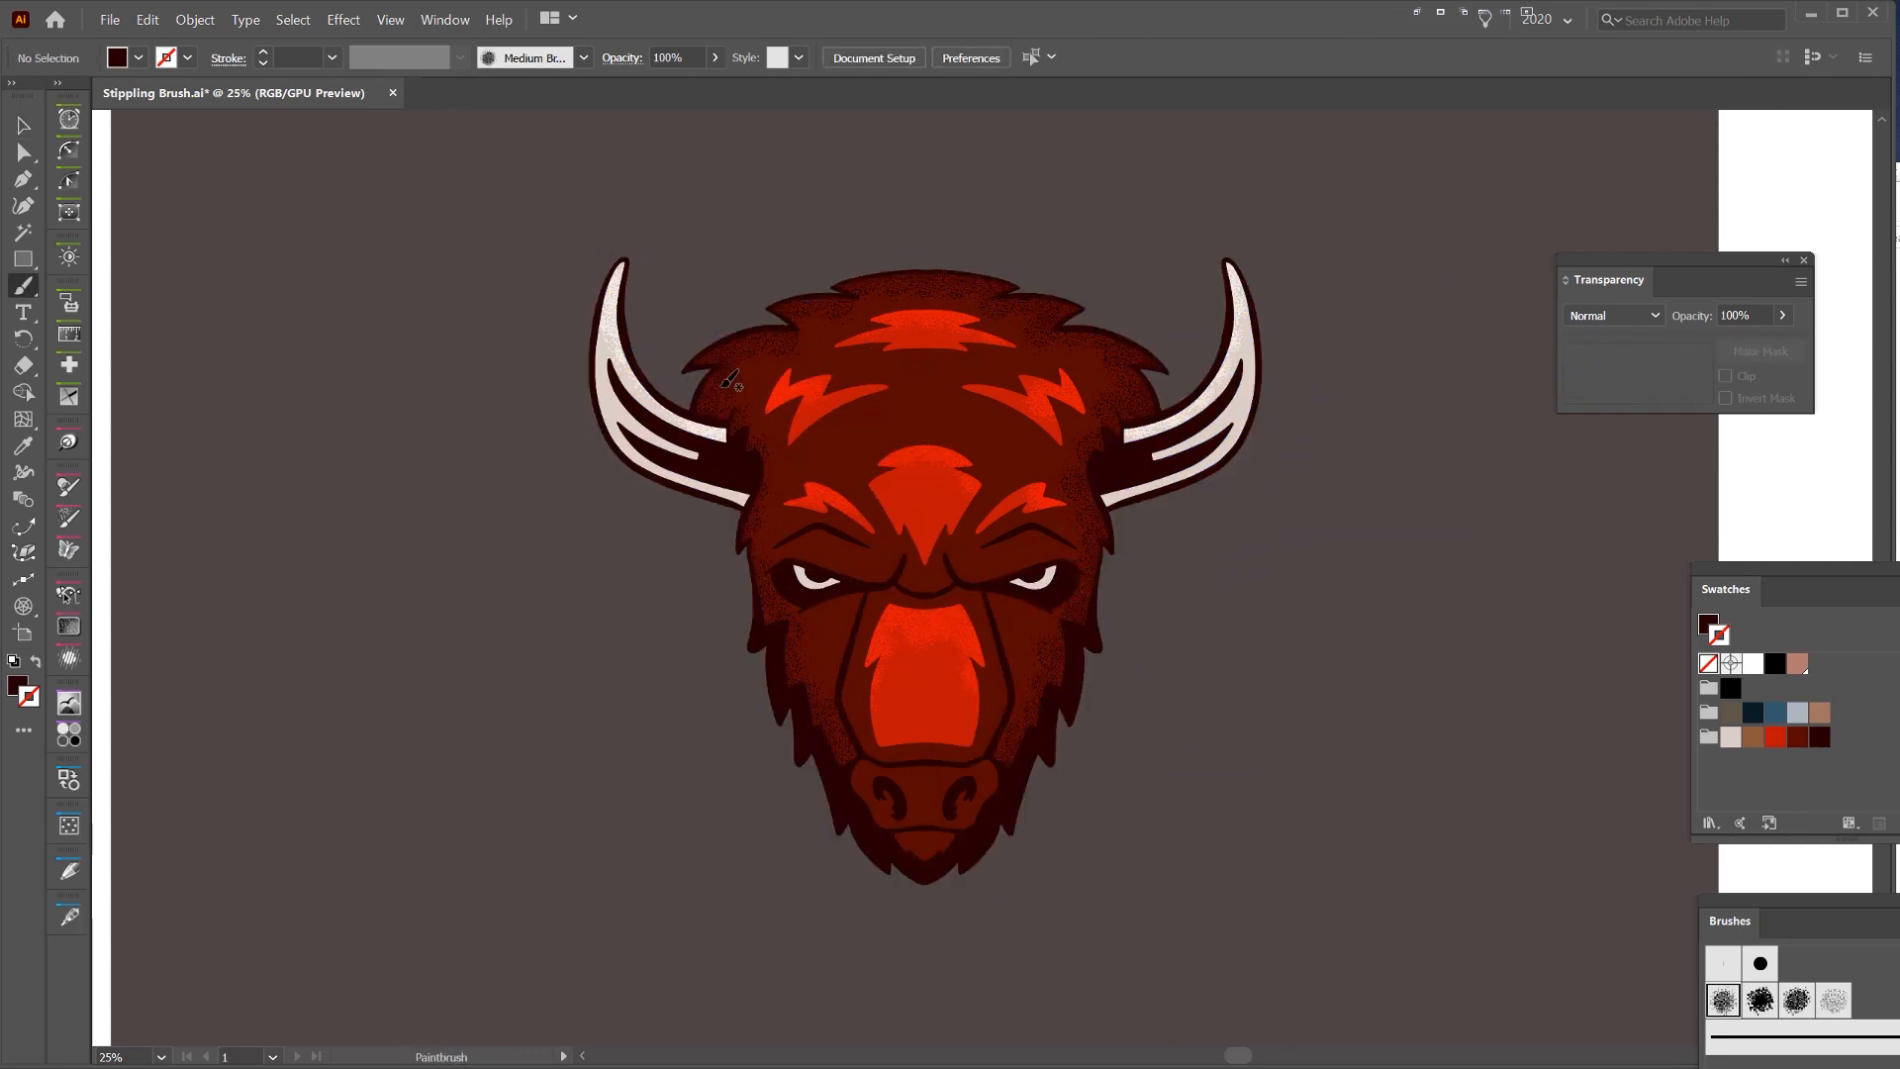
pyautogui.moveTo(782, 601); pyautogui.dragTo(833, 730)
pyautogui.moveTo(1139, 409); pyautogui.dragTo(1136, 408)
pyautogui.scroll(1, 893, 492)
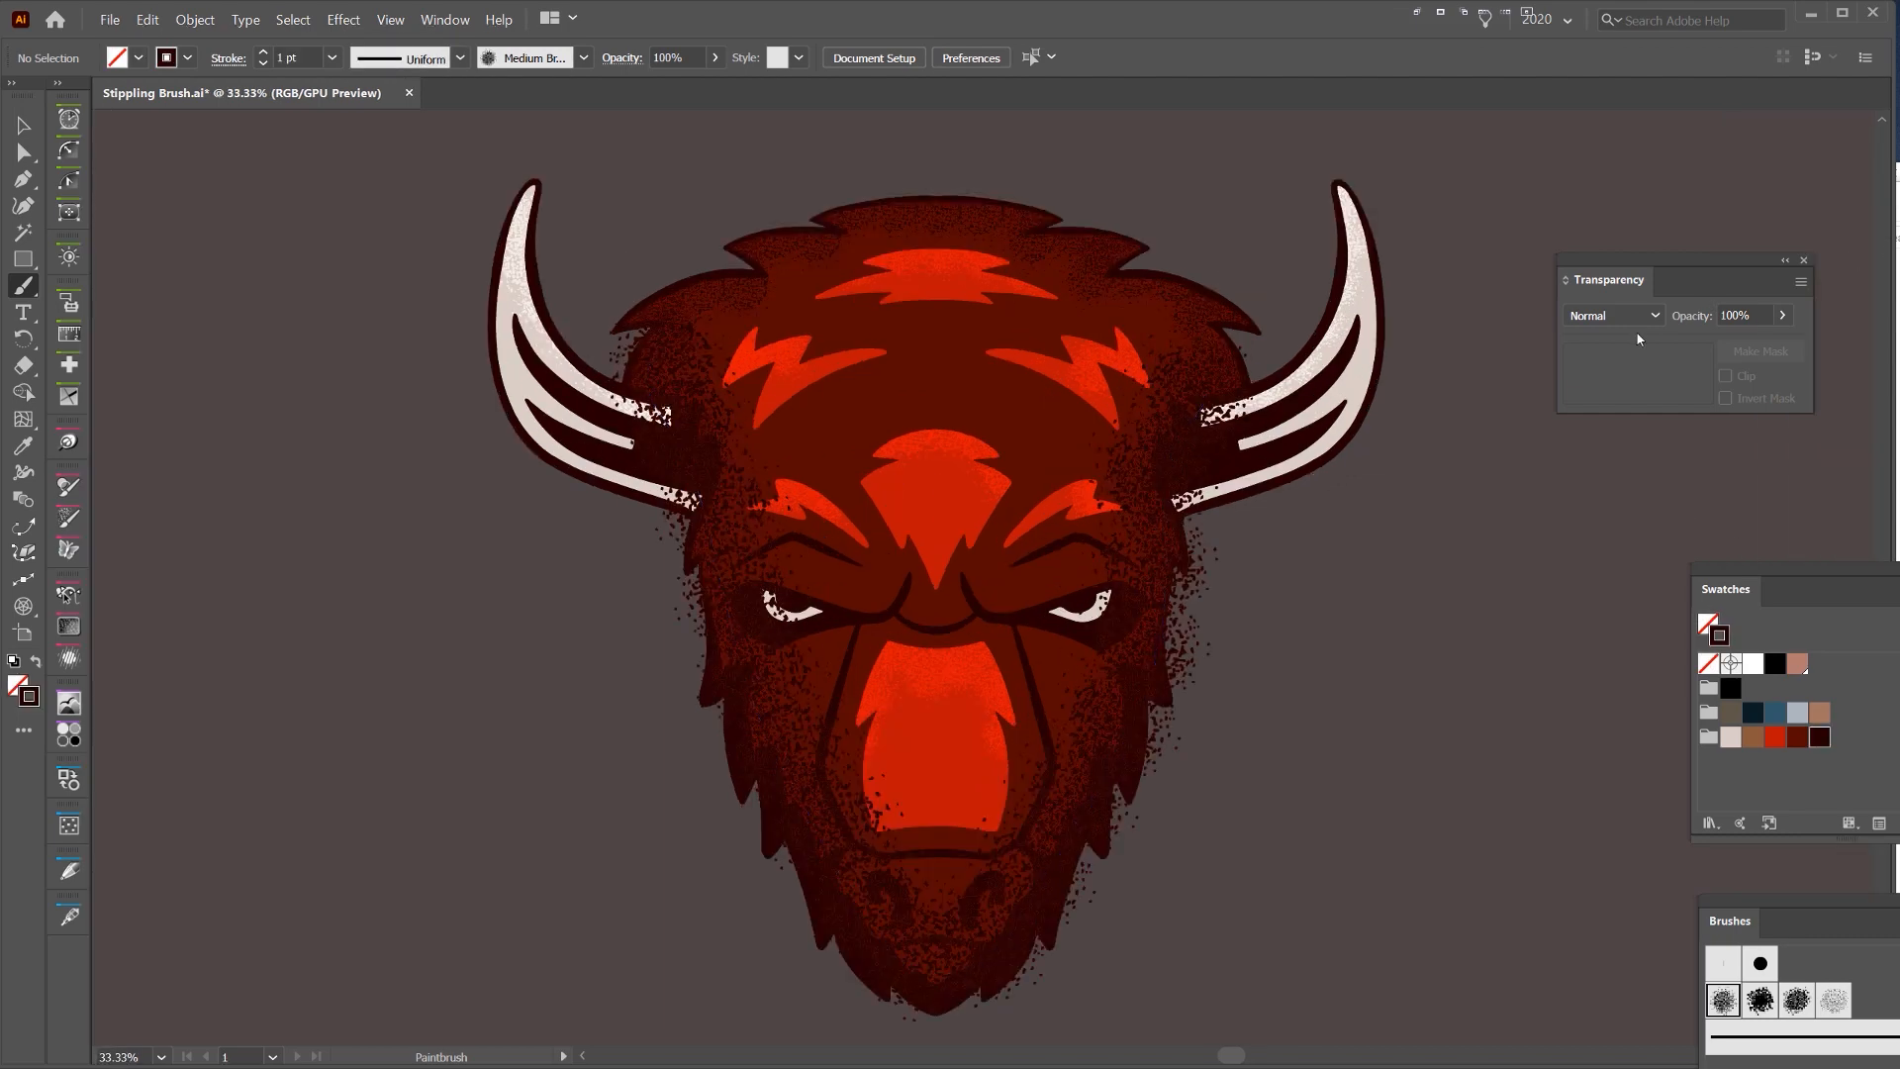
# - Recolour the V-shaped stipple stroke with the dark red swatch used for the fur
pyautogui.click(1613, 314)
pyautogui.click(1615, 400)
pyautogui.click(1797, 736)
pyautogui.scroll(1, 1420, 558)
pyautogui.press('v')
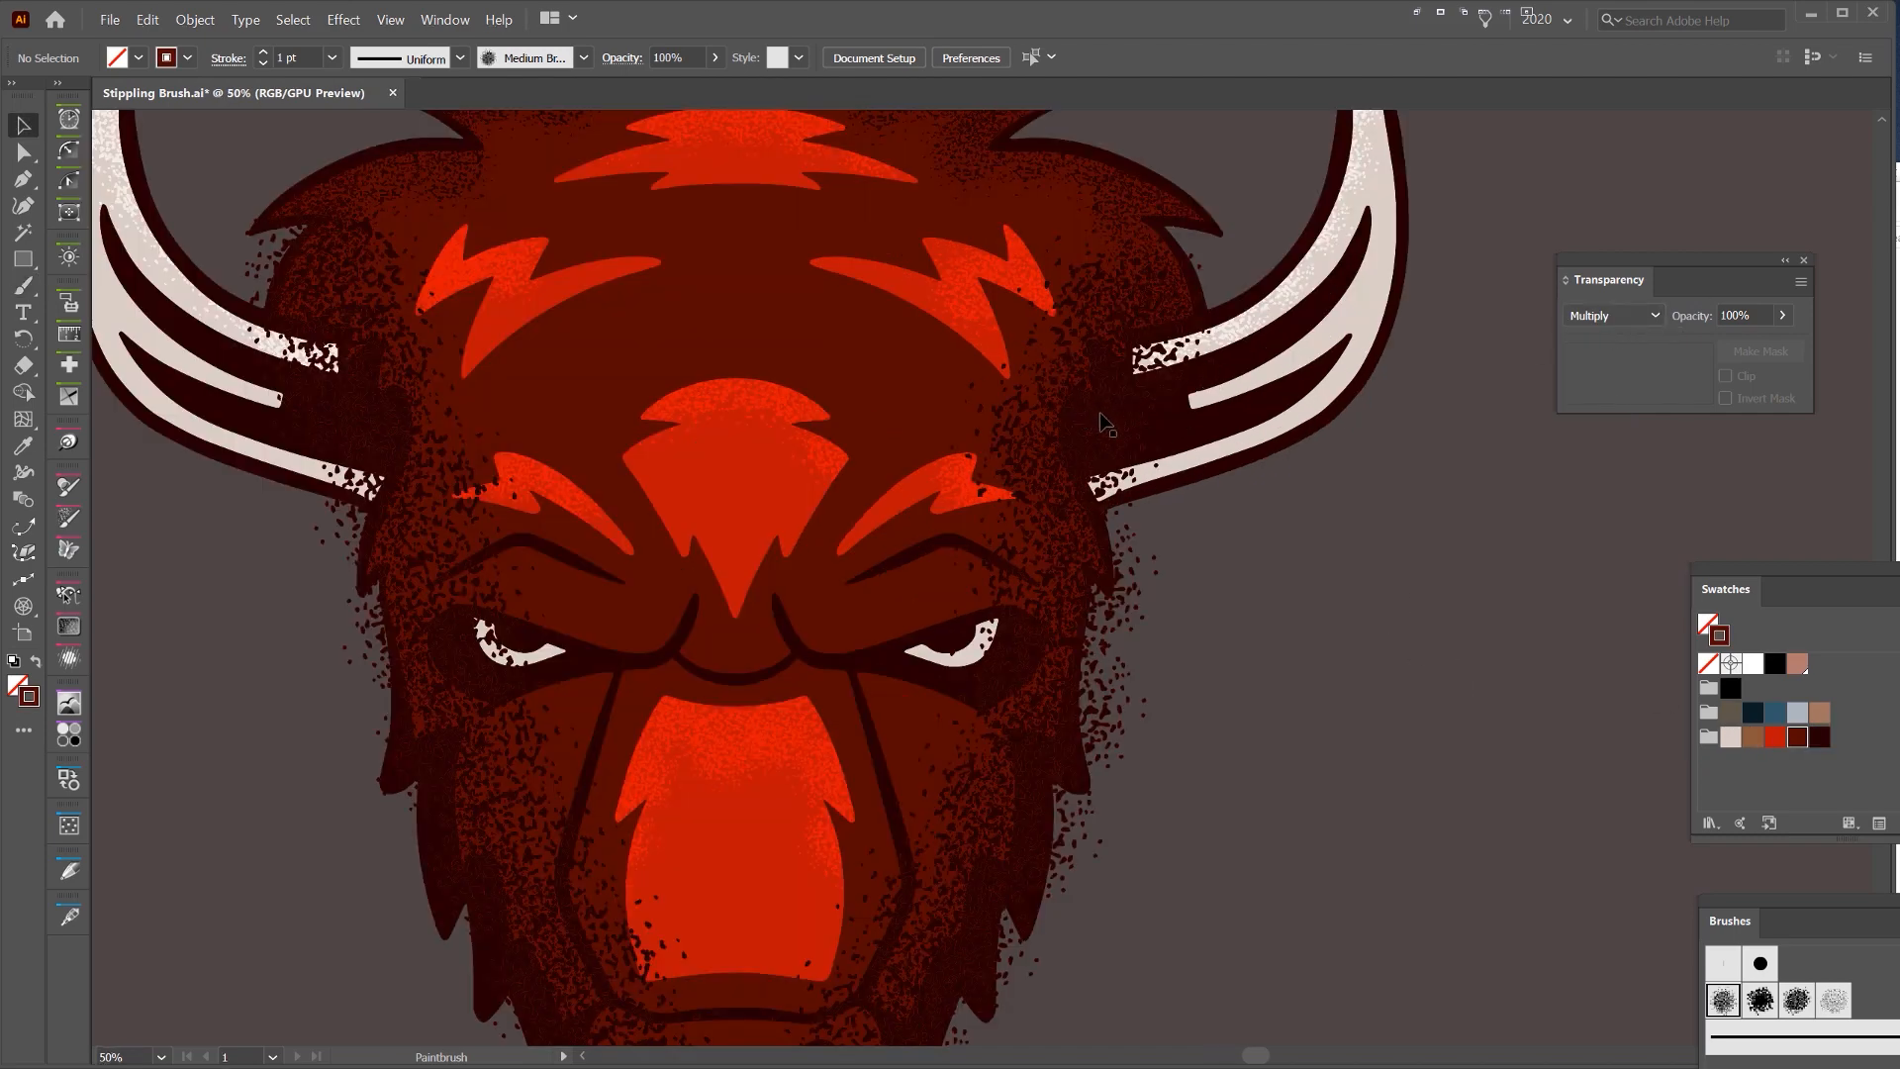
pyautogui.click(1089, 413)
pyautogui.click(1798, 738)
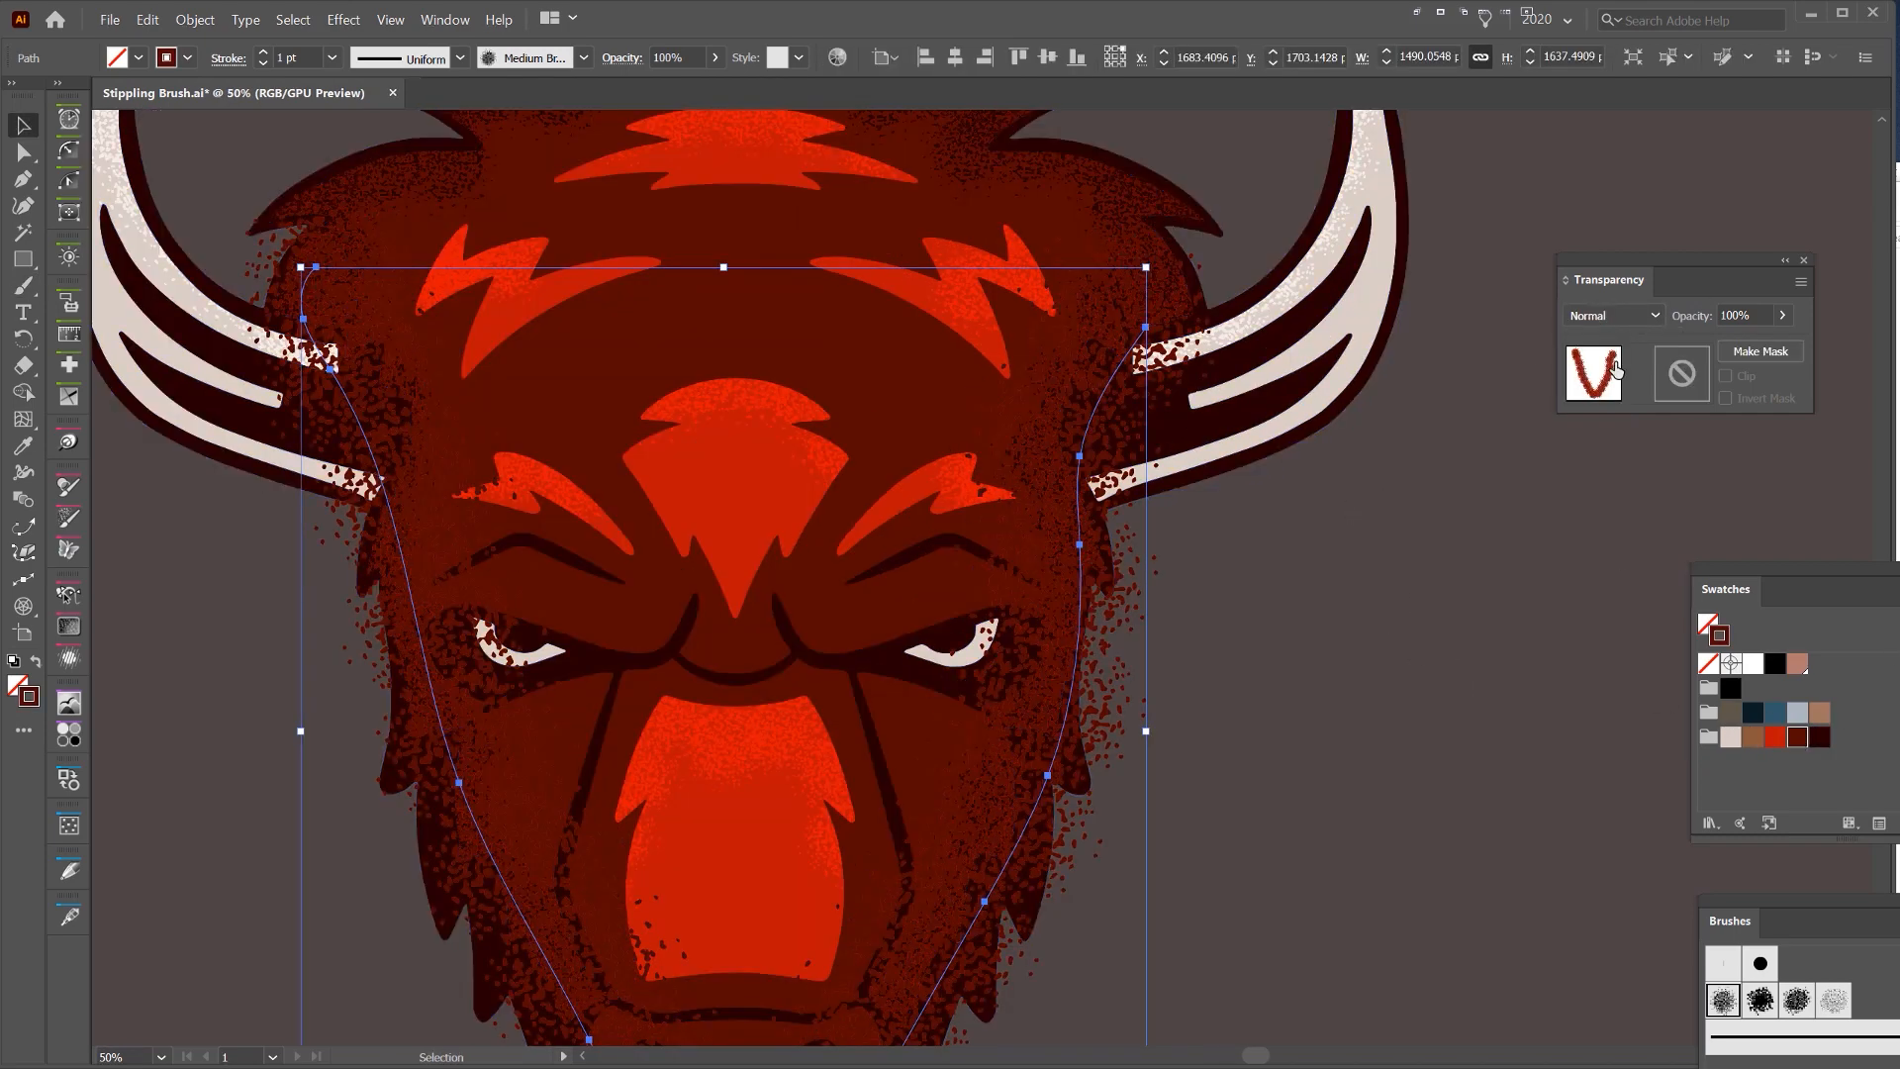
# - Try Lighten on the V-shaped stipple stroke, and settle on the Multiply blending mode at 40% opacity
pyautogui.click(1614, 315)
pyautogui.click(1594, 441)
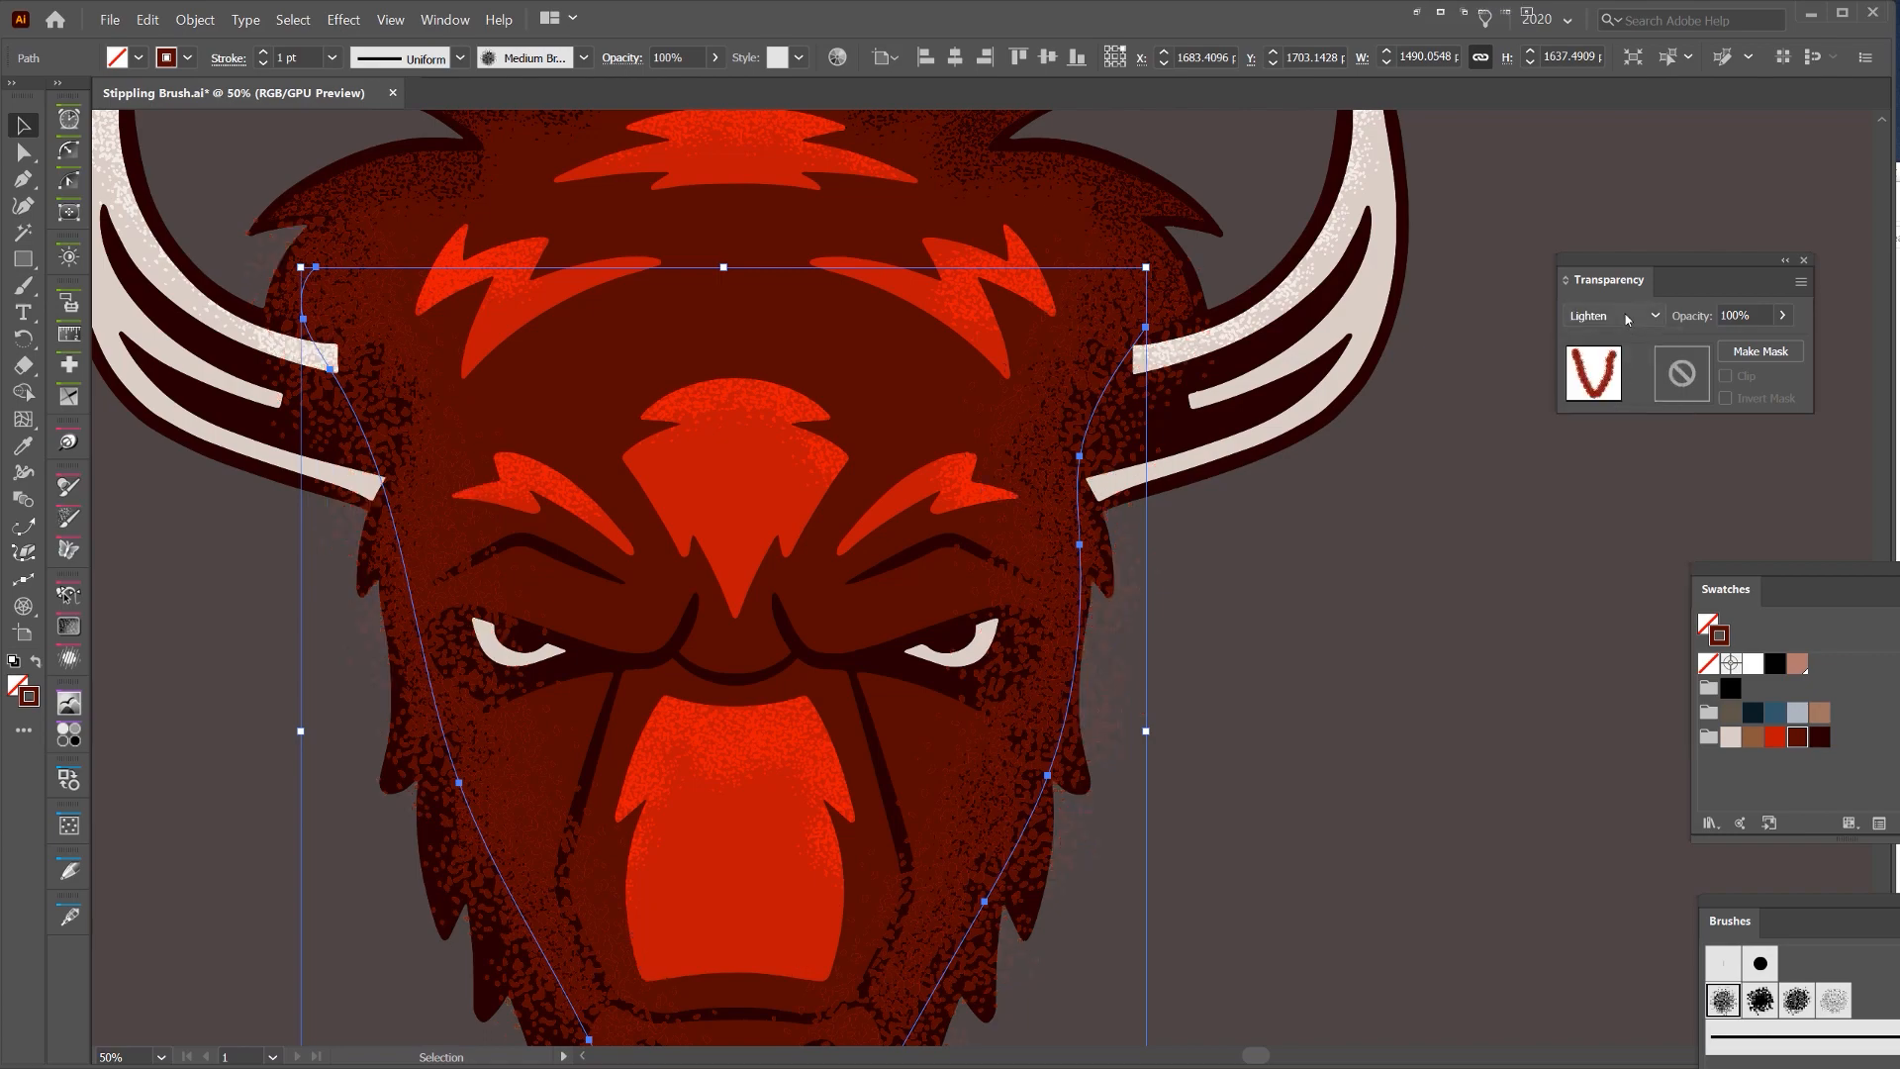
pyautogui.click(1623, 397)
pyautogui.click(1734, 315)
pyautogui.write('40')
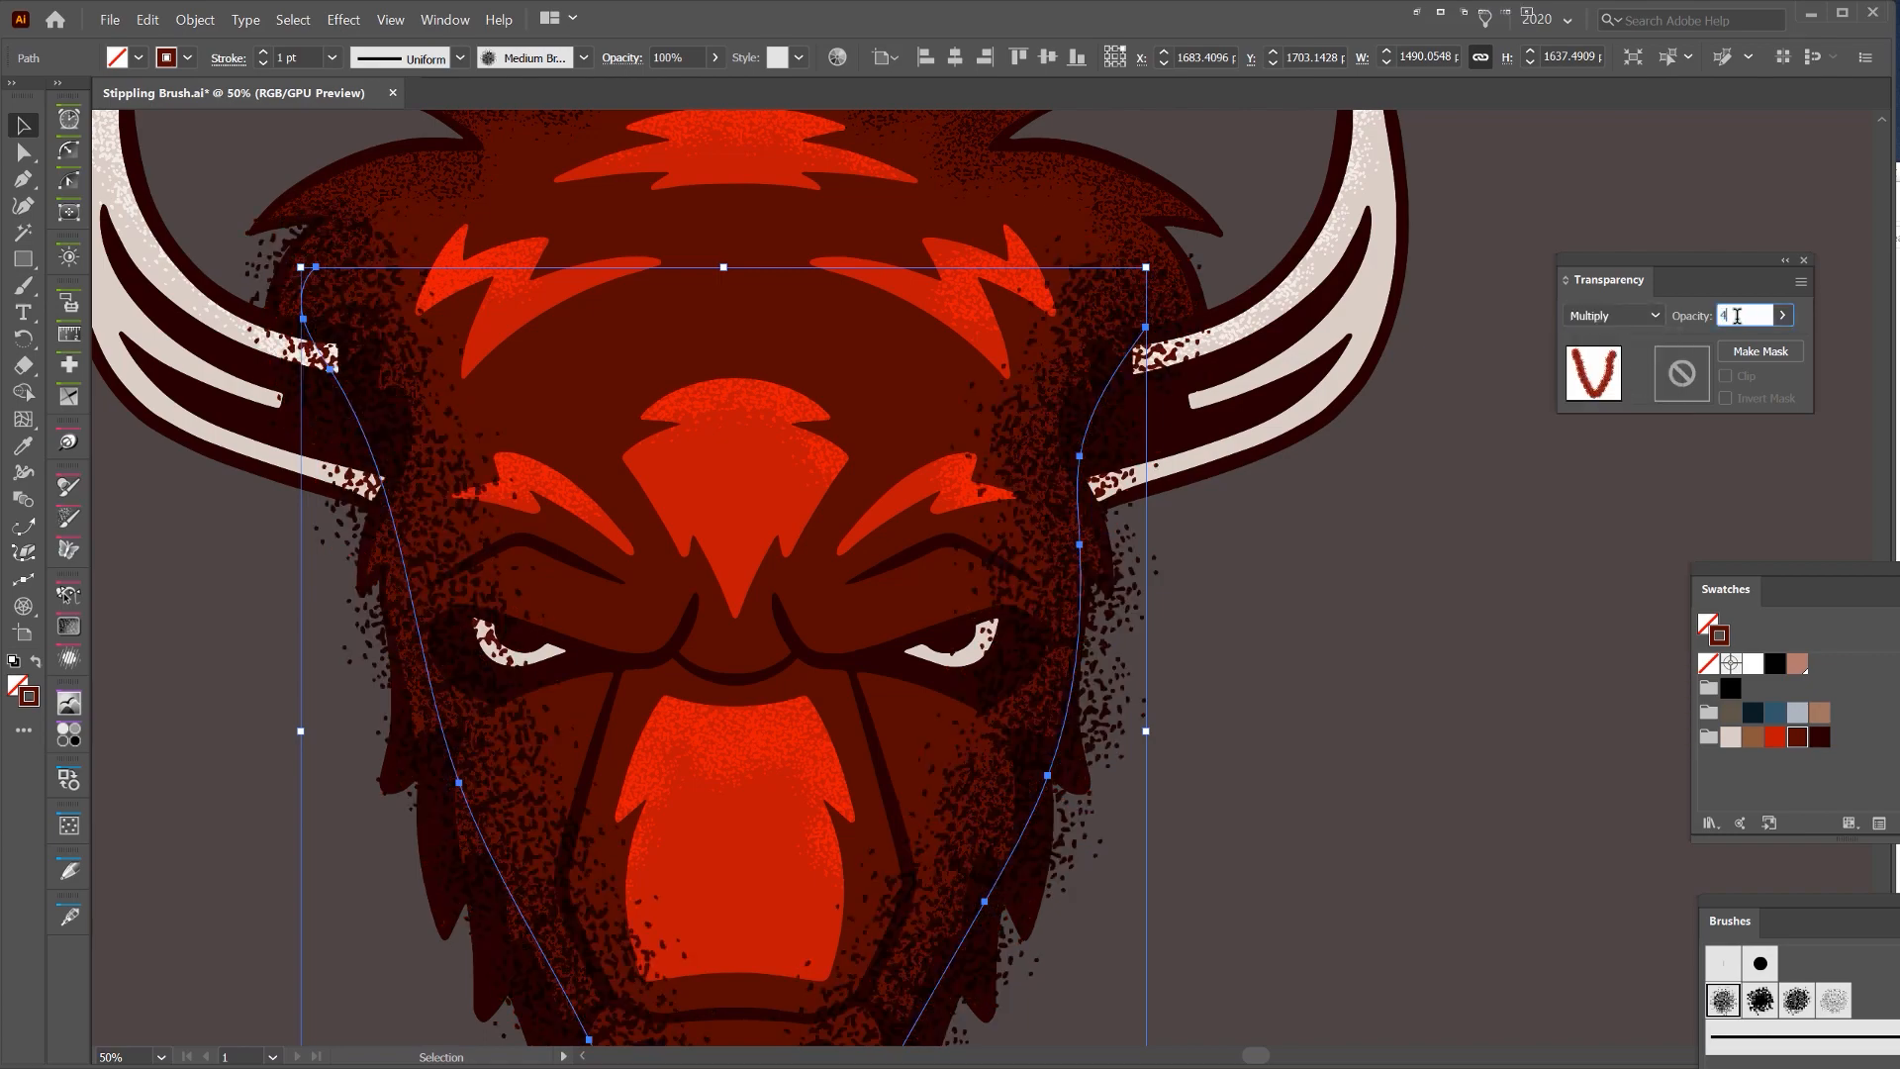
pyautogui.press('Return')
# - Reduce the V-shaped stipple stroke's weight to 0.5 pt
pyautogui.click(1203, 441)
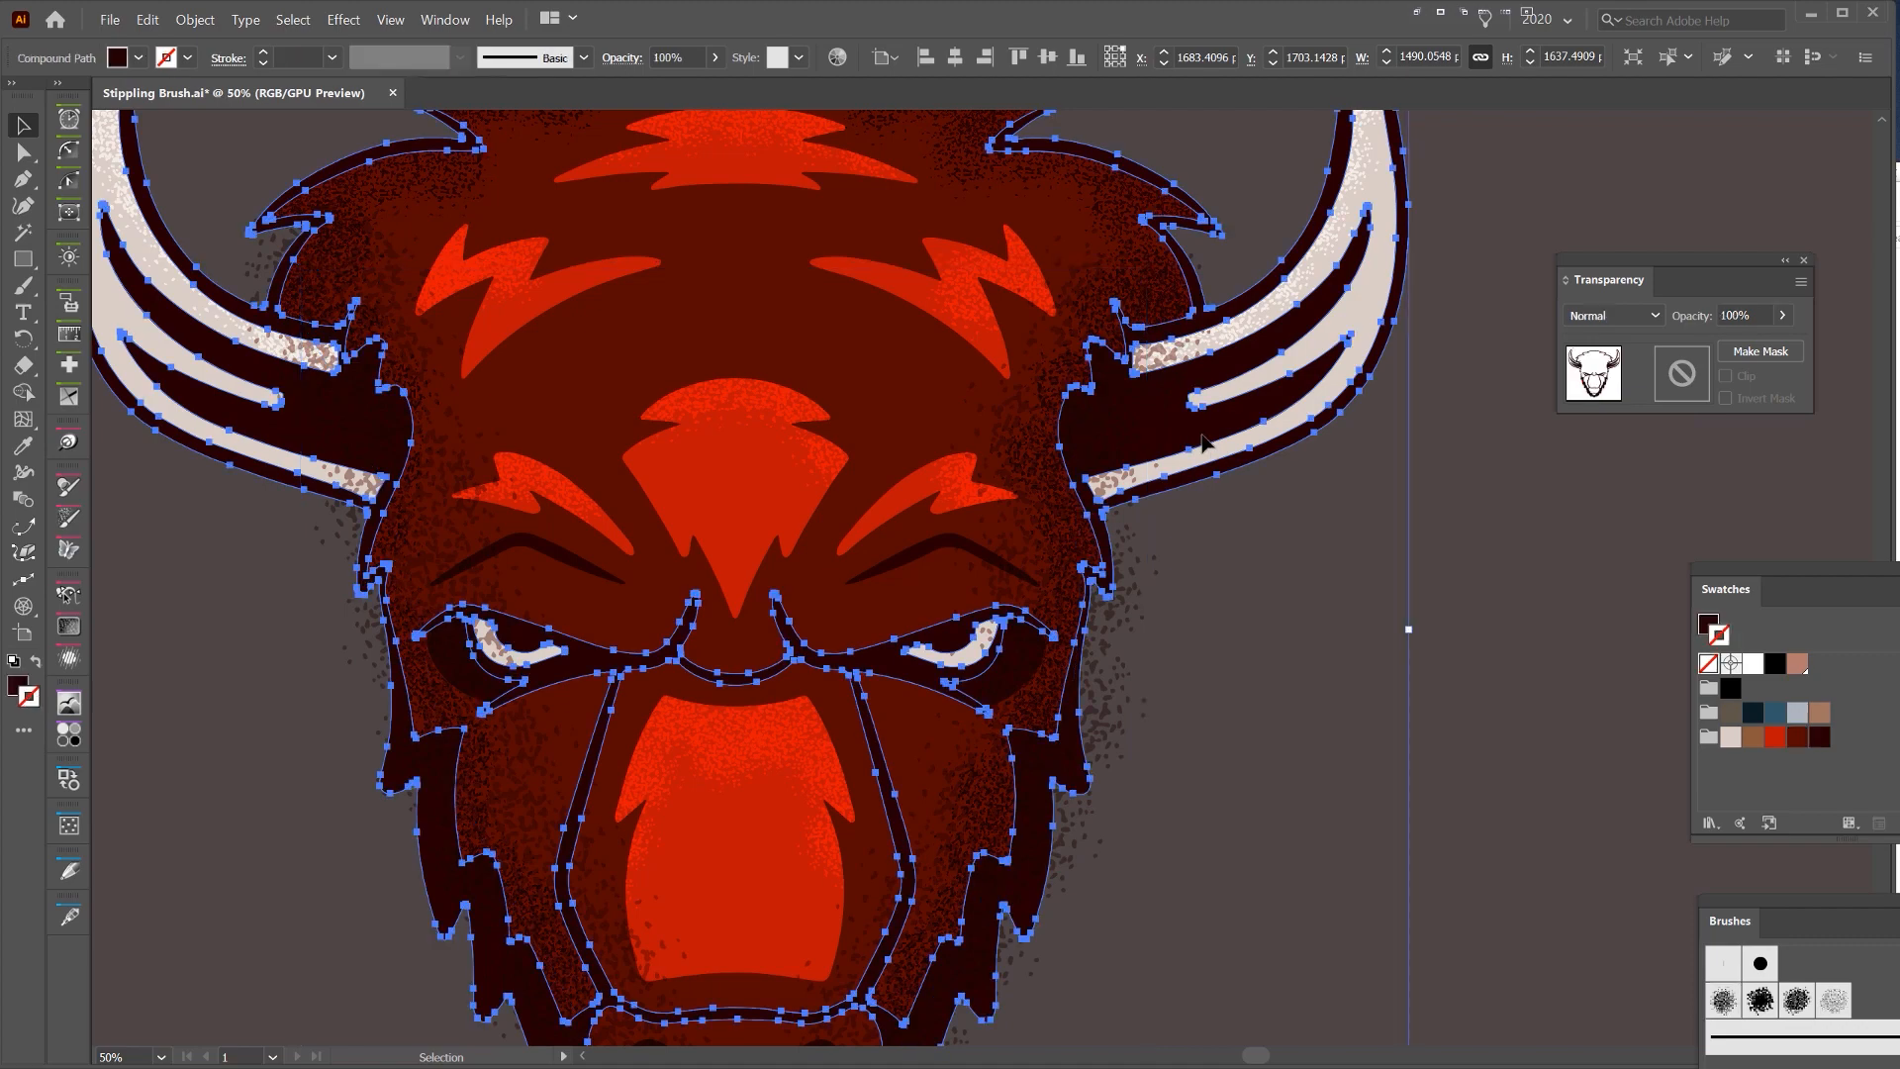
pyautogui.click(404, 549)
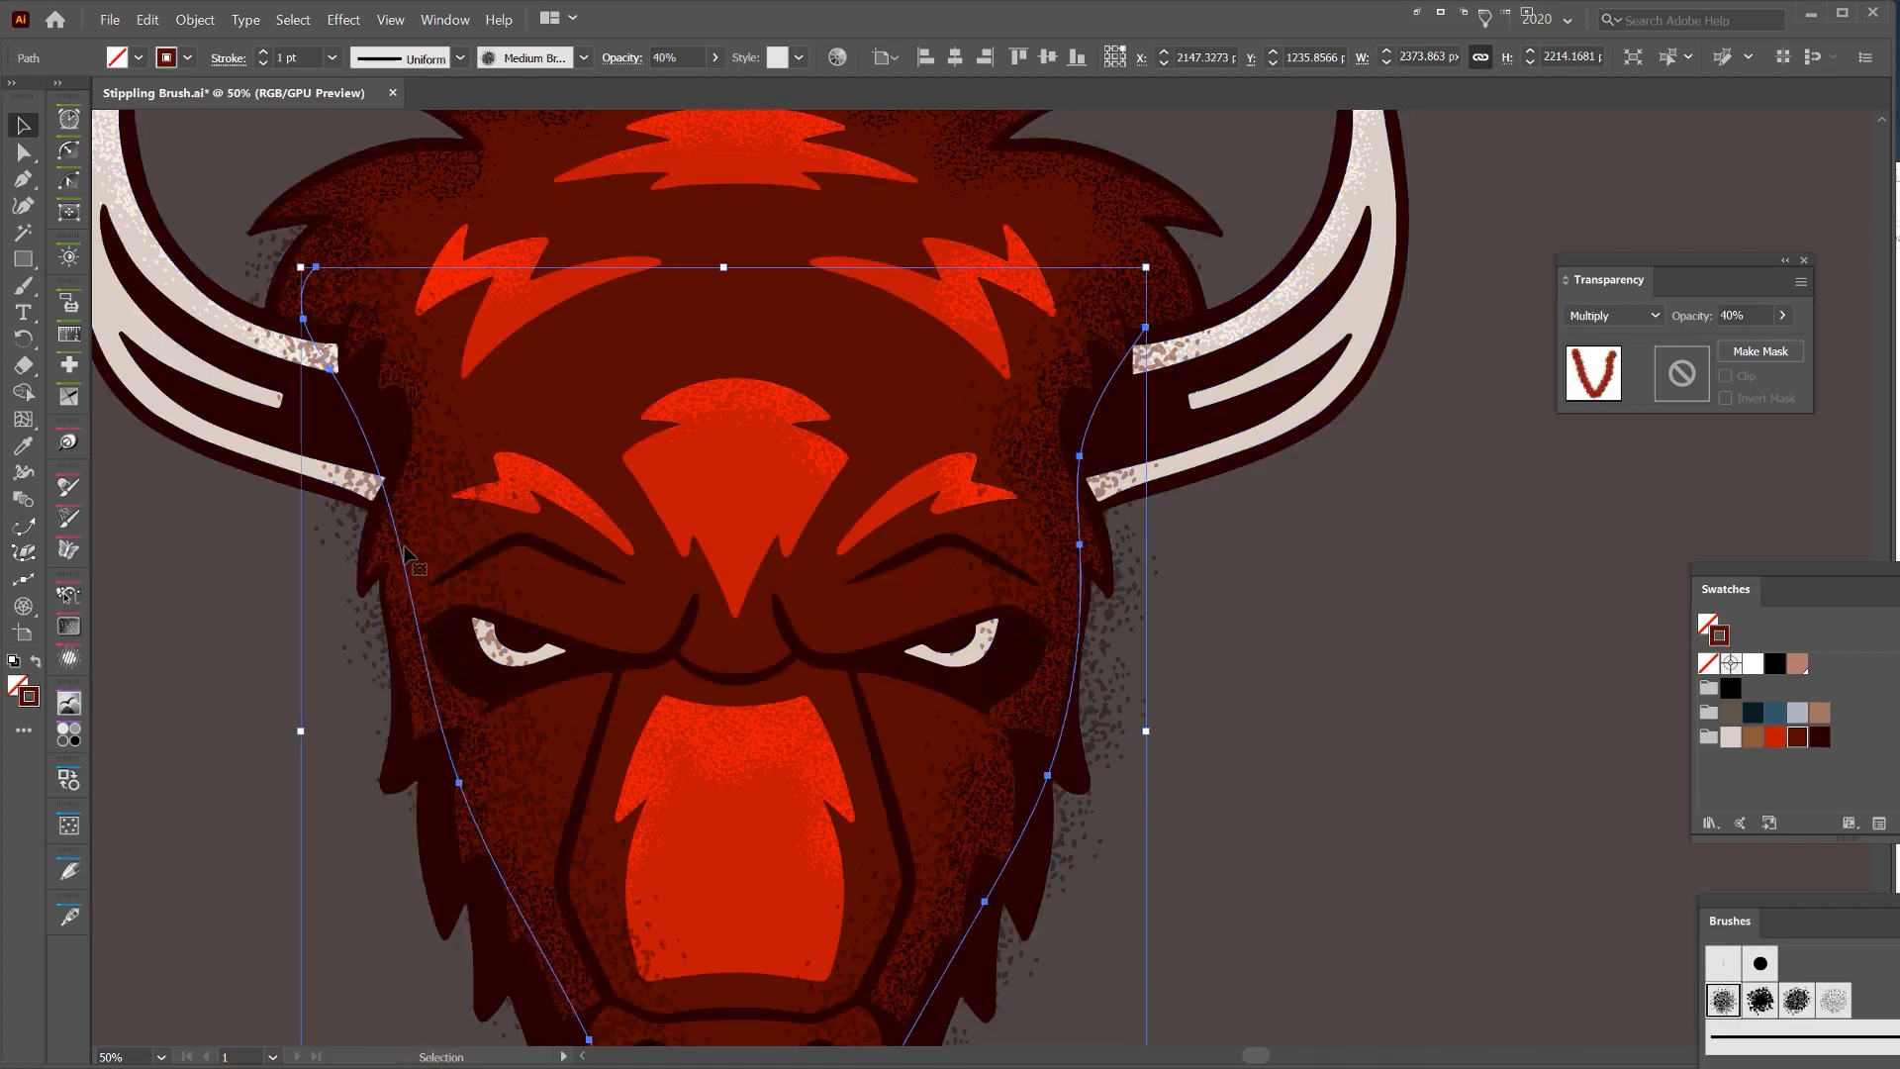
pyautogui.click(264, 64)
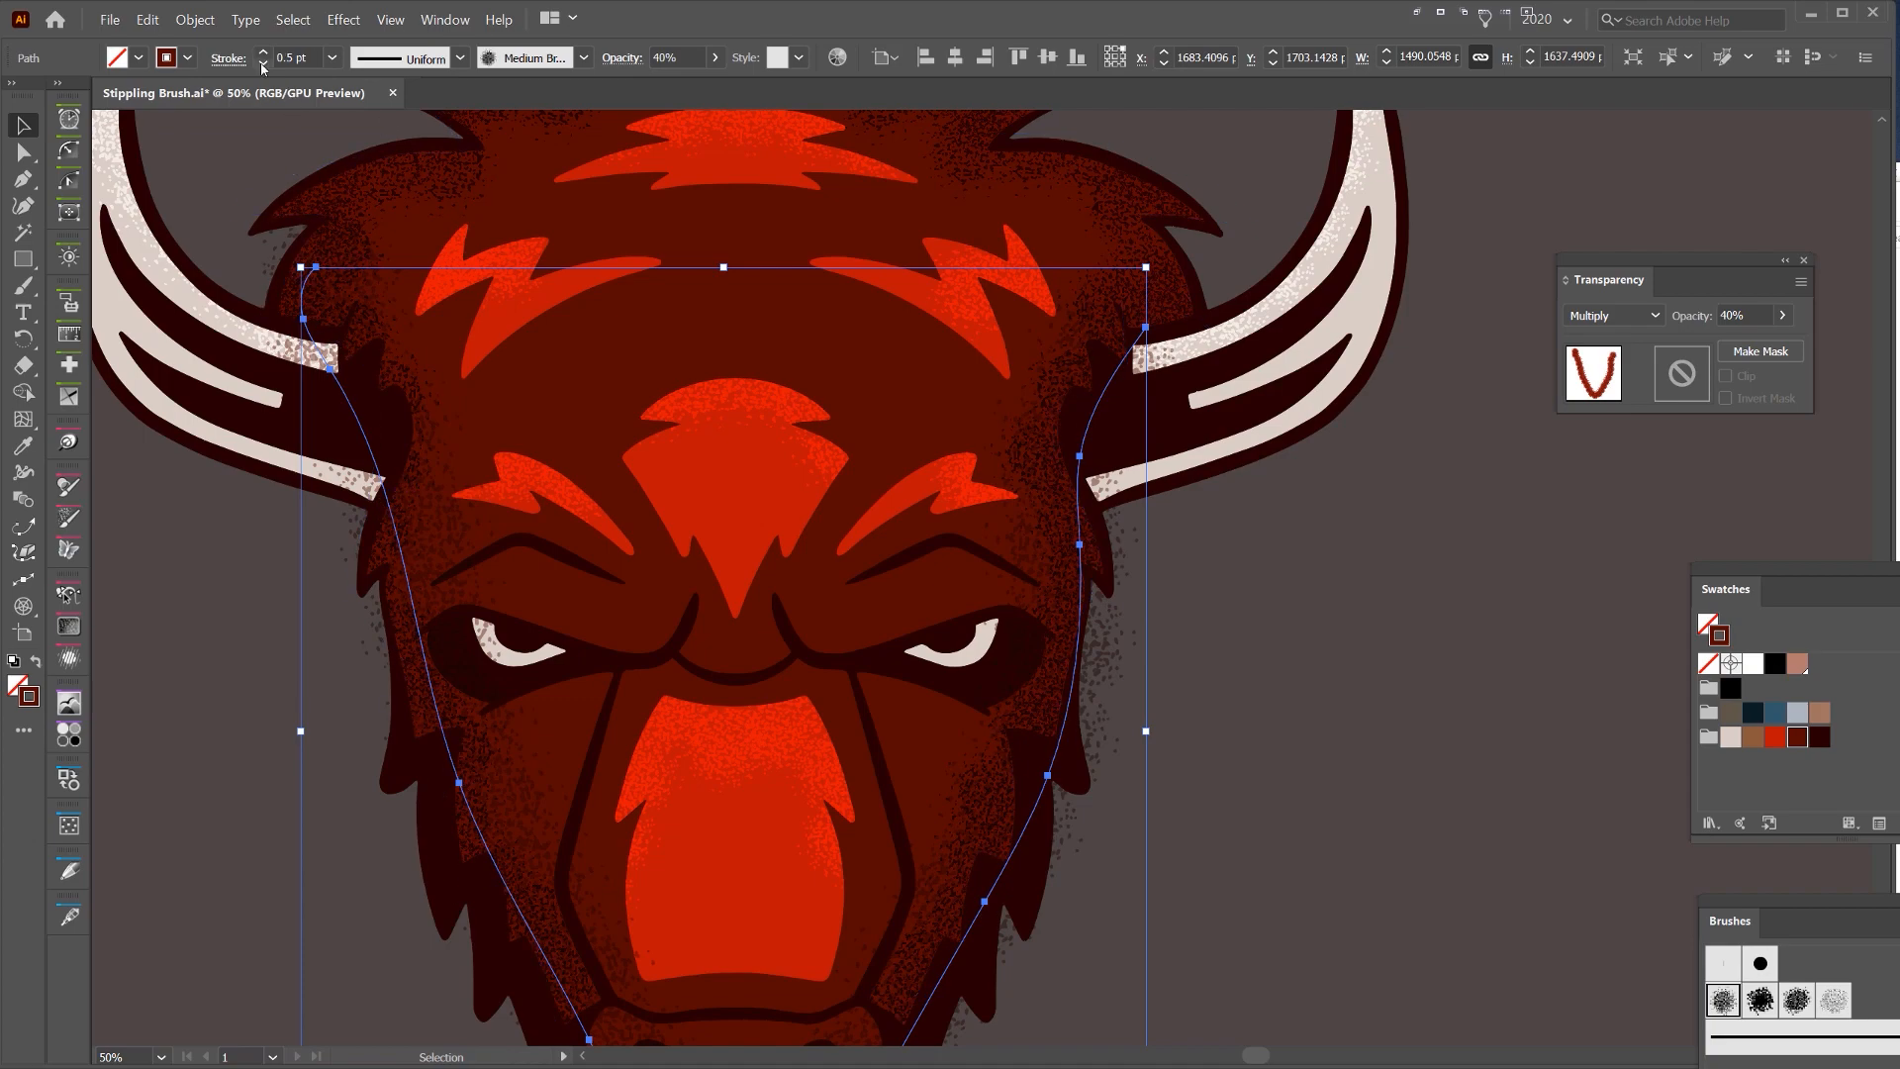
pyautogui.keyDown('shift'); pyautogui.click(1141, 438); pyautogui.keyUp('shift')
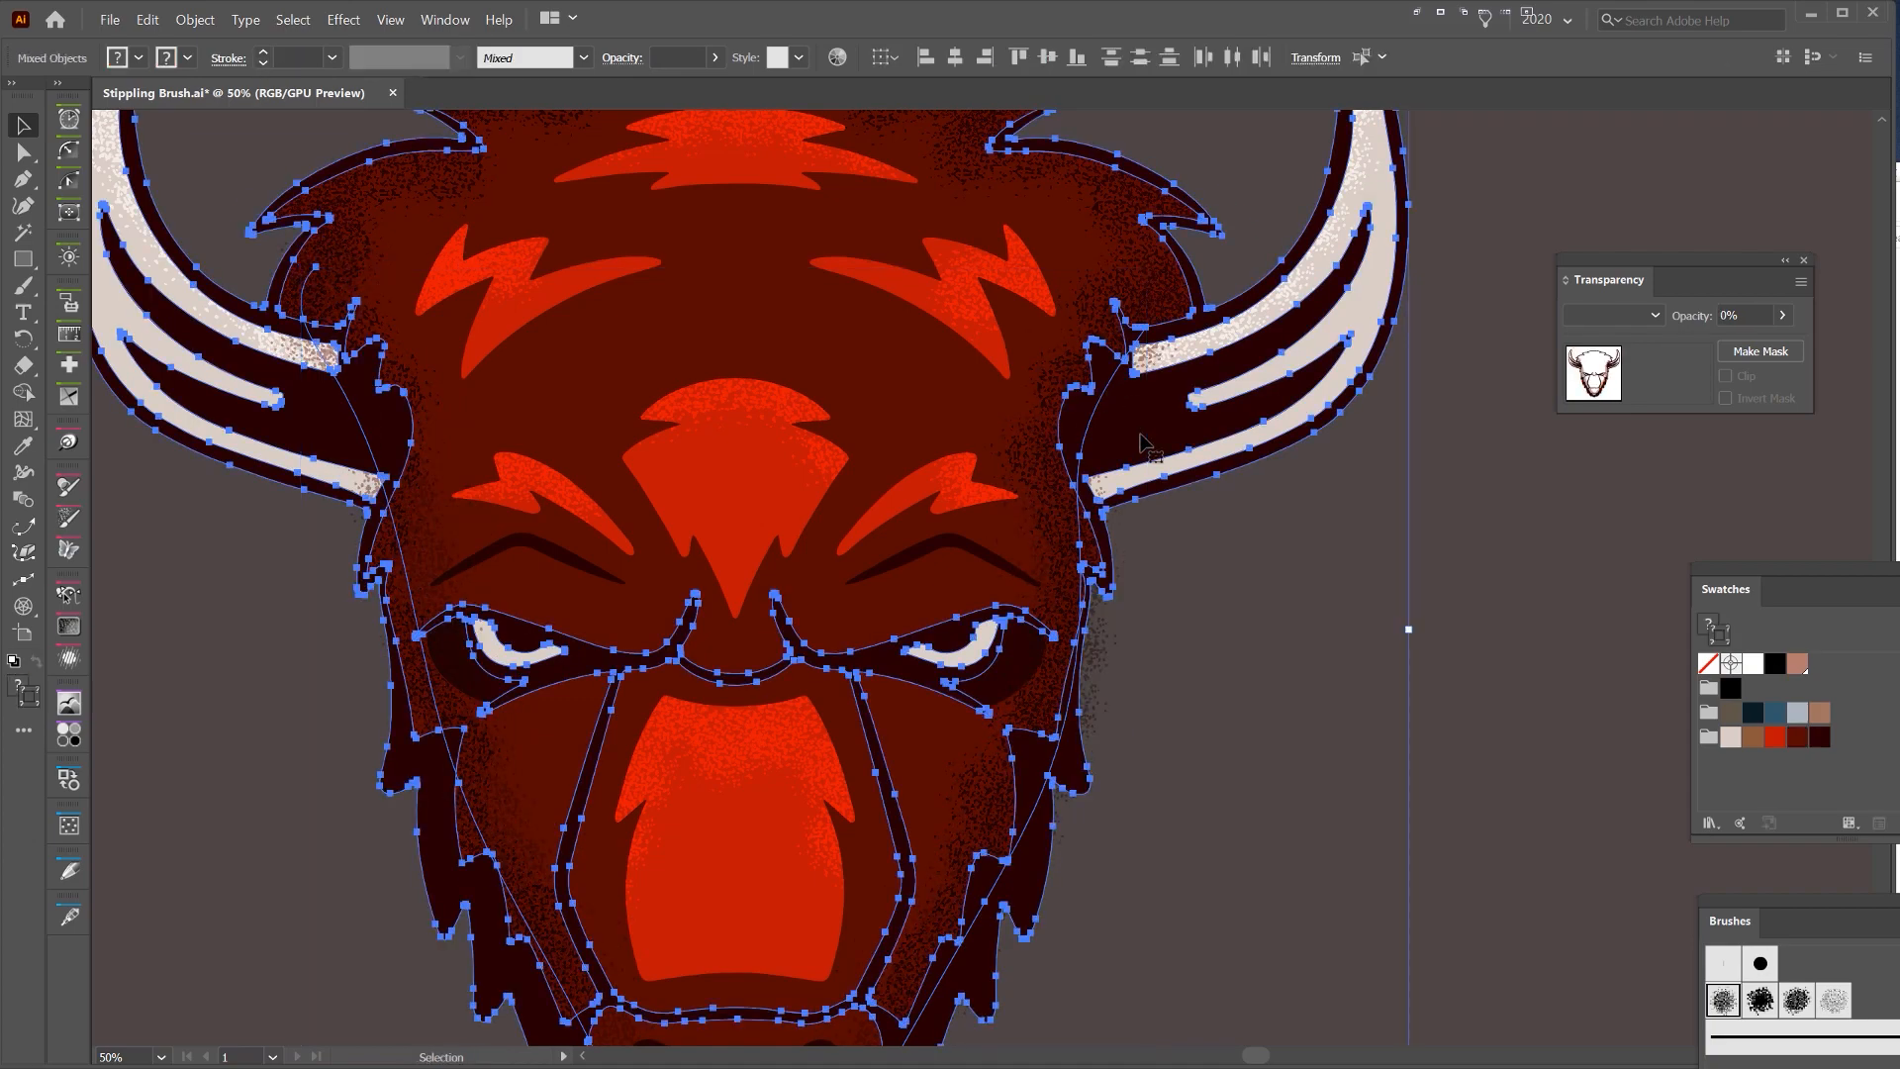
pyautogui.hotkey('ctrl', '7')
pyautogui.click(1158, 568)
pyautogui.click(1339, 554)
pyautogui.click(1164, 445)
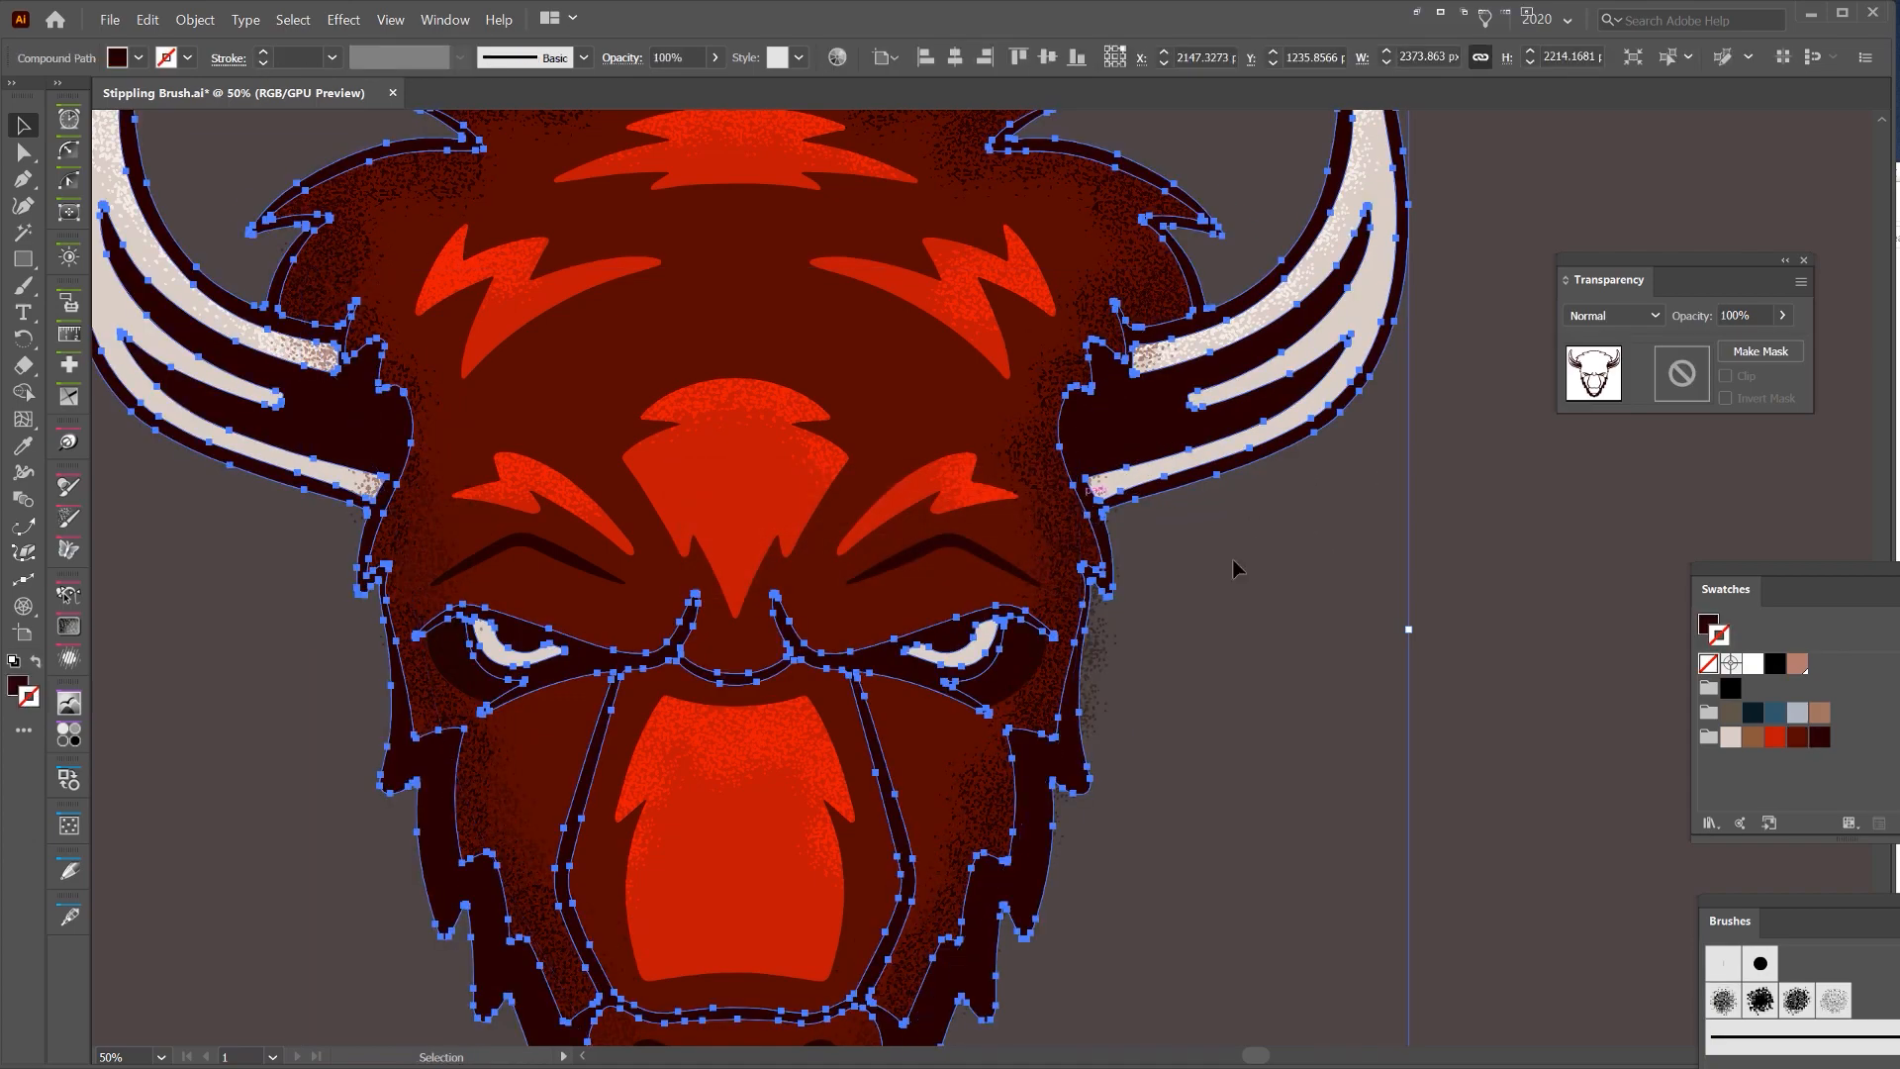
pyautogui.click(1234, 561)
# - Clip the V-shaped stipple stroke inside the dark outline compound path with a clipping mask, accepting the complex shape
pyautogui.moveTo(1066, 546); pyautogui.dragTo(997, 541)
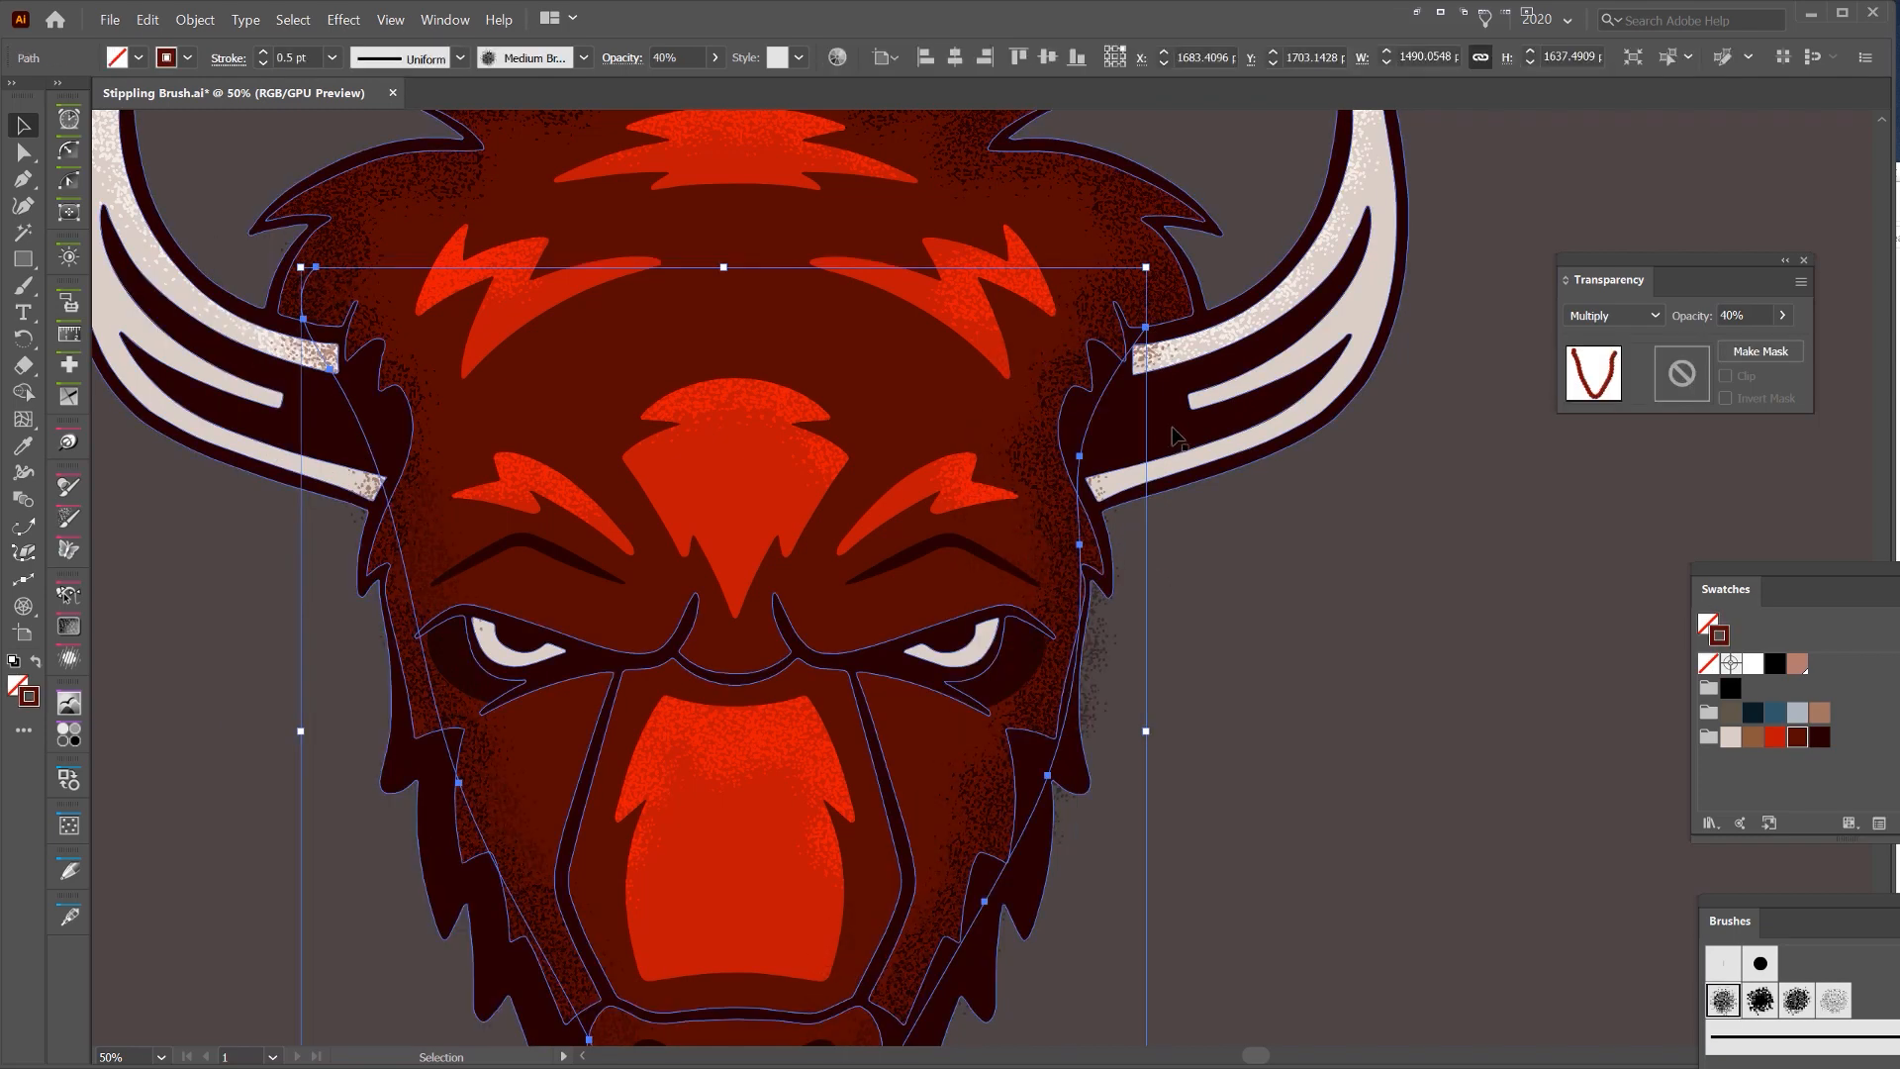
pyautogui.click(1169, 436)
pyautogui.keyDown('shift'); pyautogui.click(1057, 540); pyautogui.keyUp('shift')
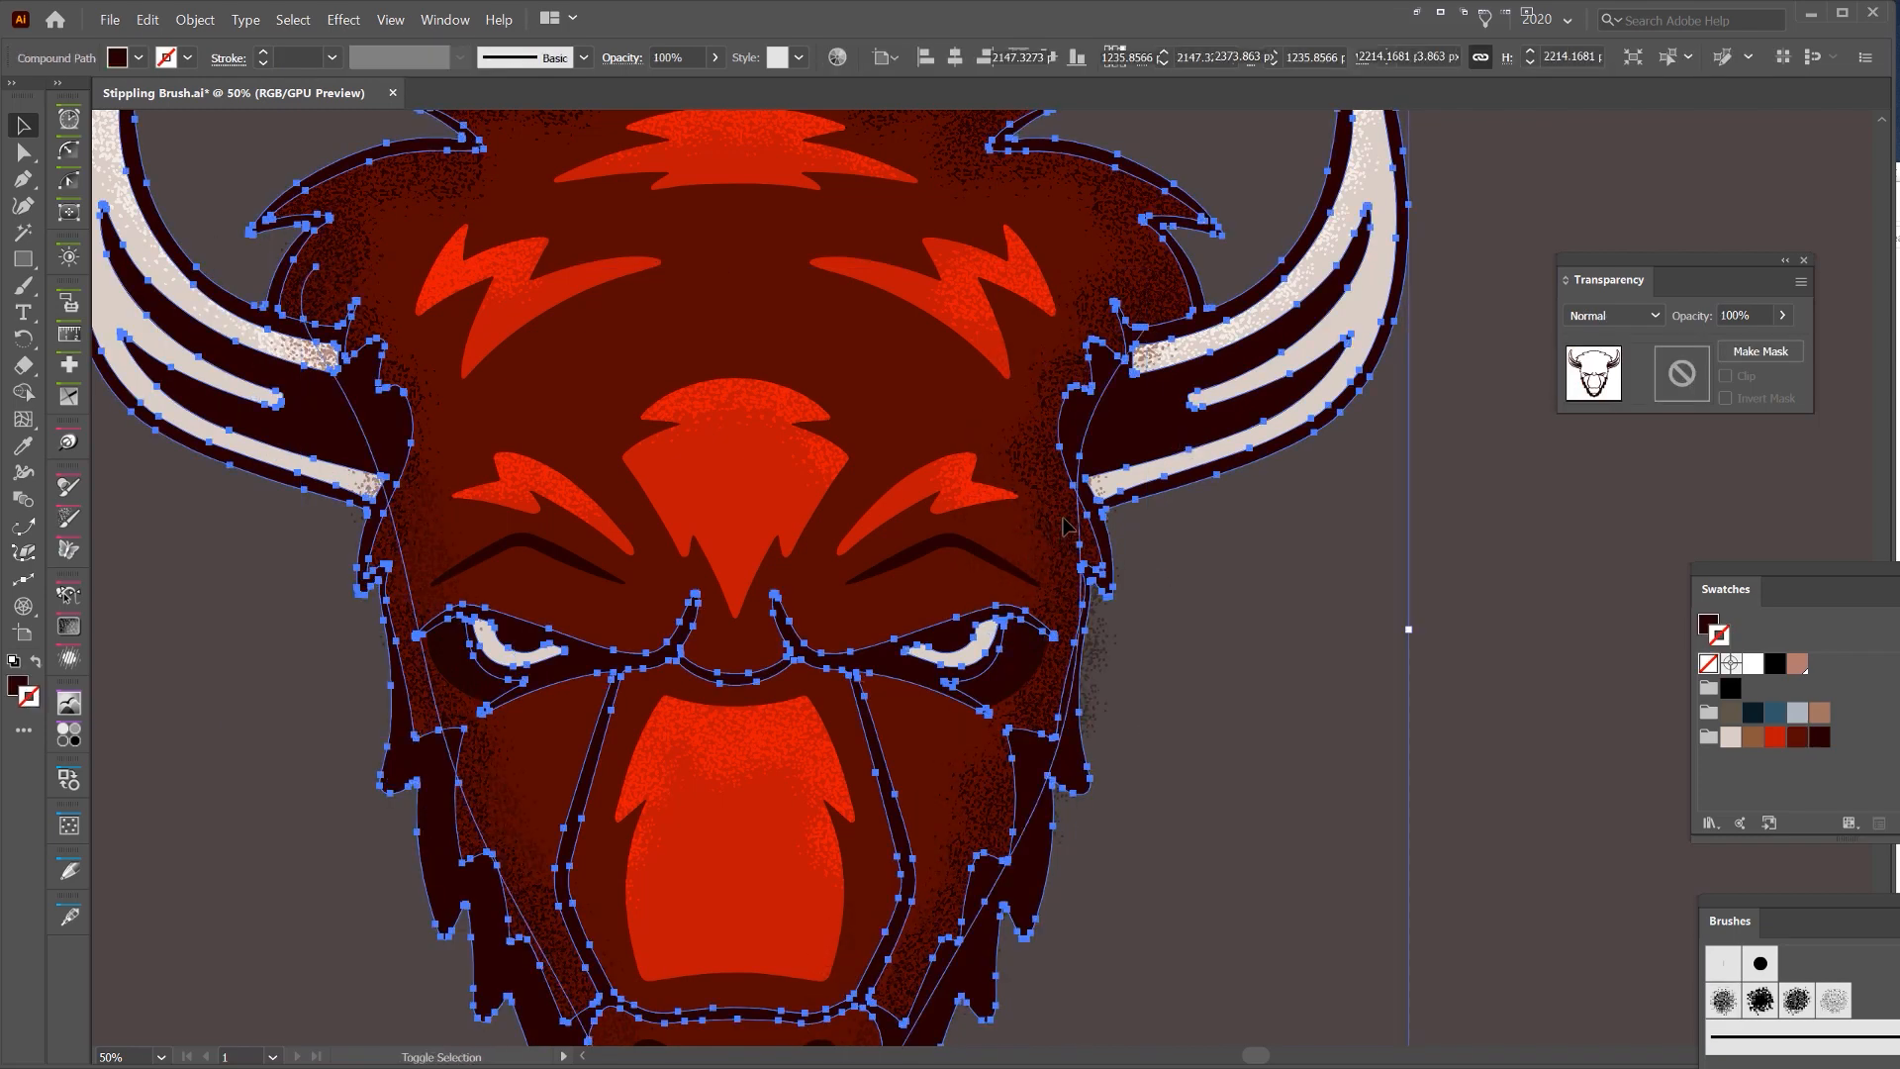
pyautogui.hotkey('ctrl', '7')
pyautogui.moveTo(963, 476); pyautogui.dragTo(956, 482)
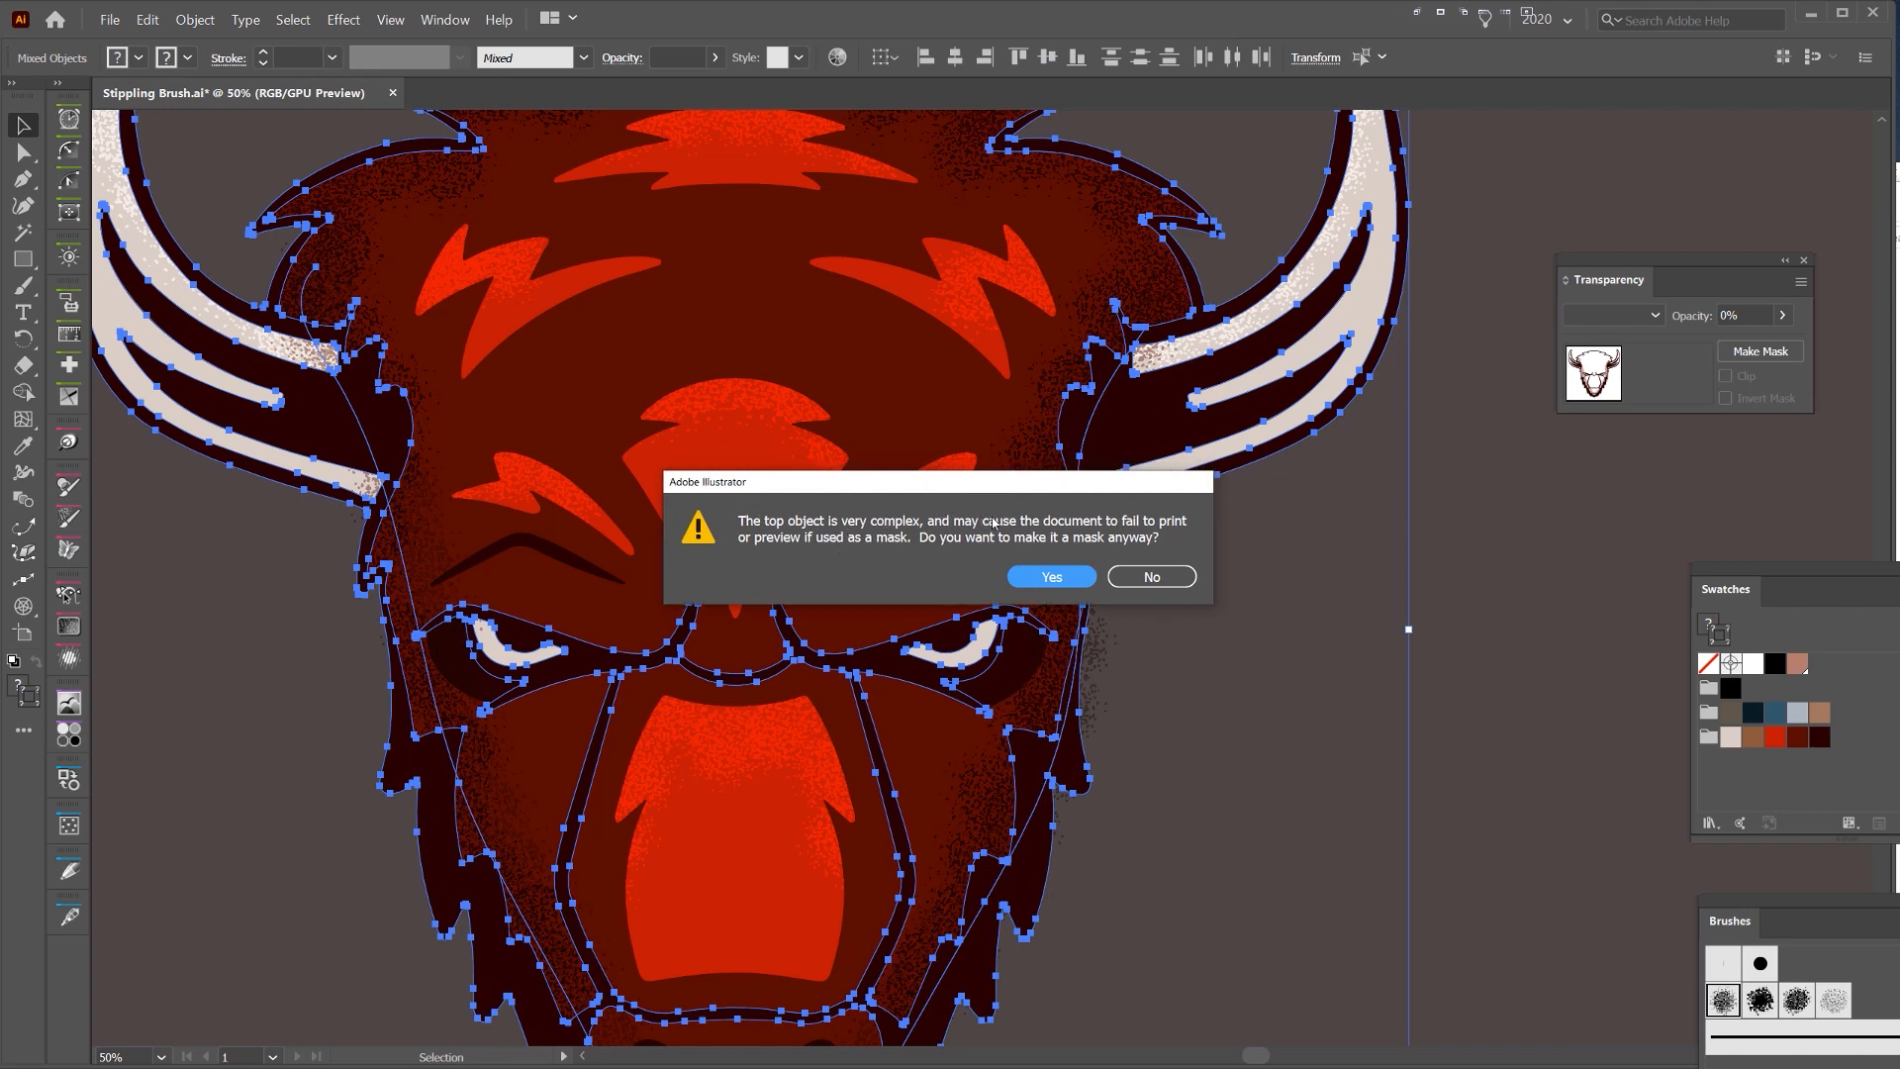
pyautogui.click(1018, 574)
# - Inspect the clipped stipple texture up close around the horn base and deselect the clip group
pyautogui.scroll(4, 1114, 396)
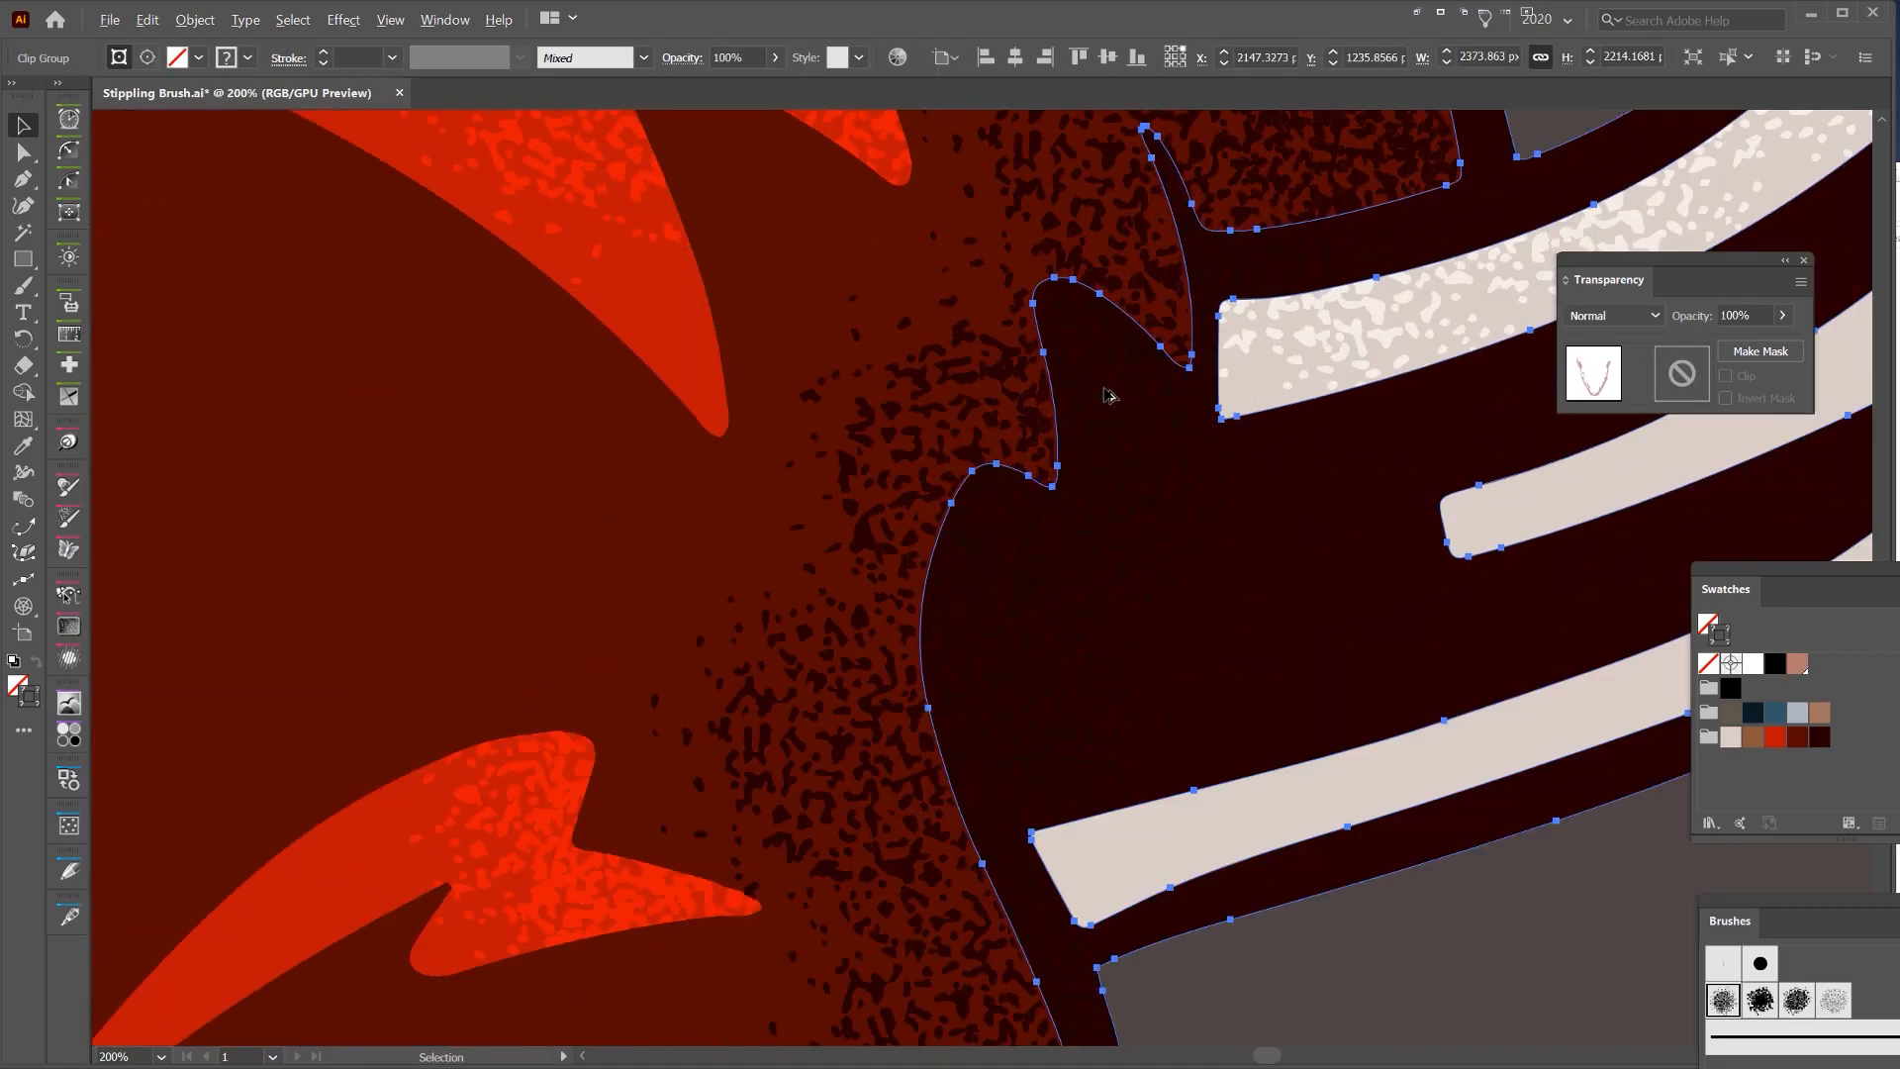
pyautogui.scroll(8, 1114, 395)
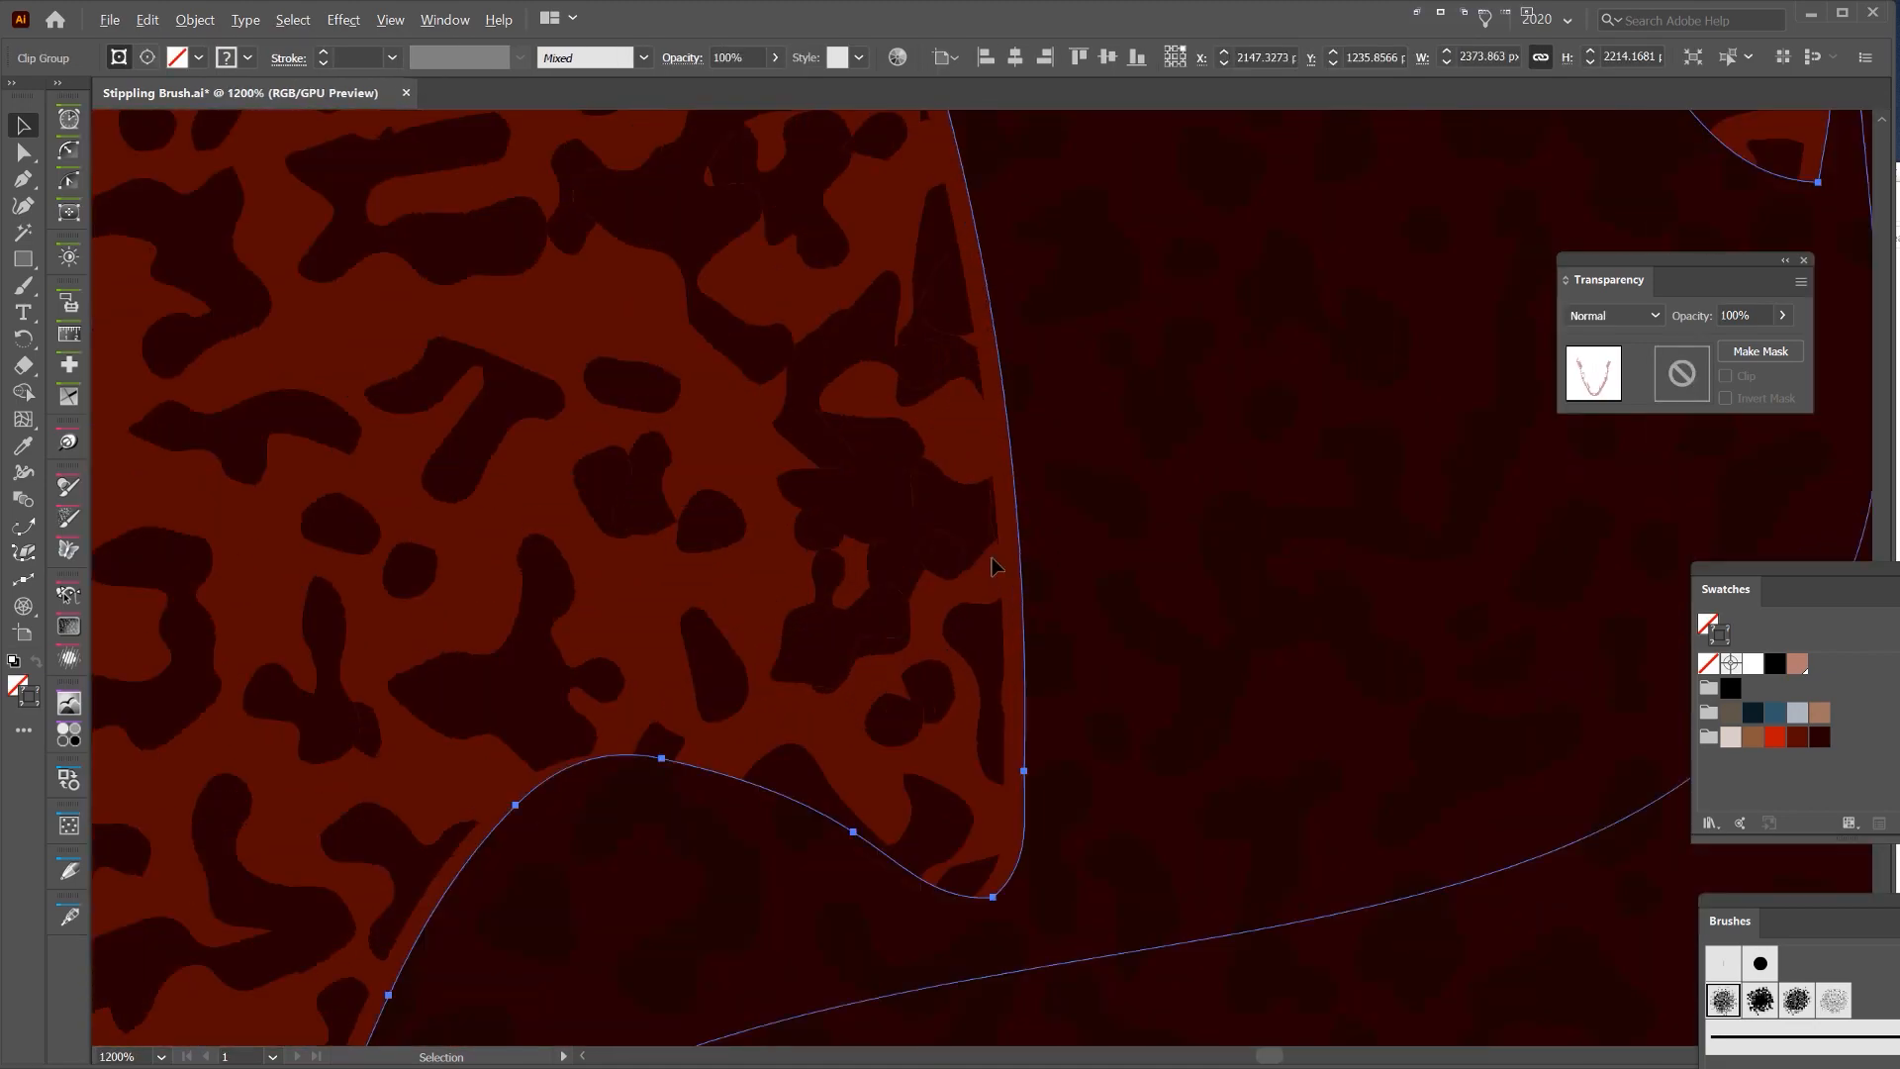
pyautogui.scroll(-9, 1072, 562)
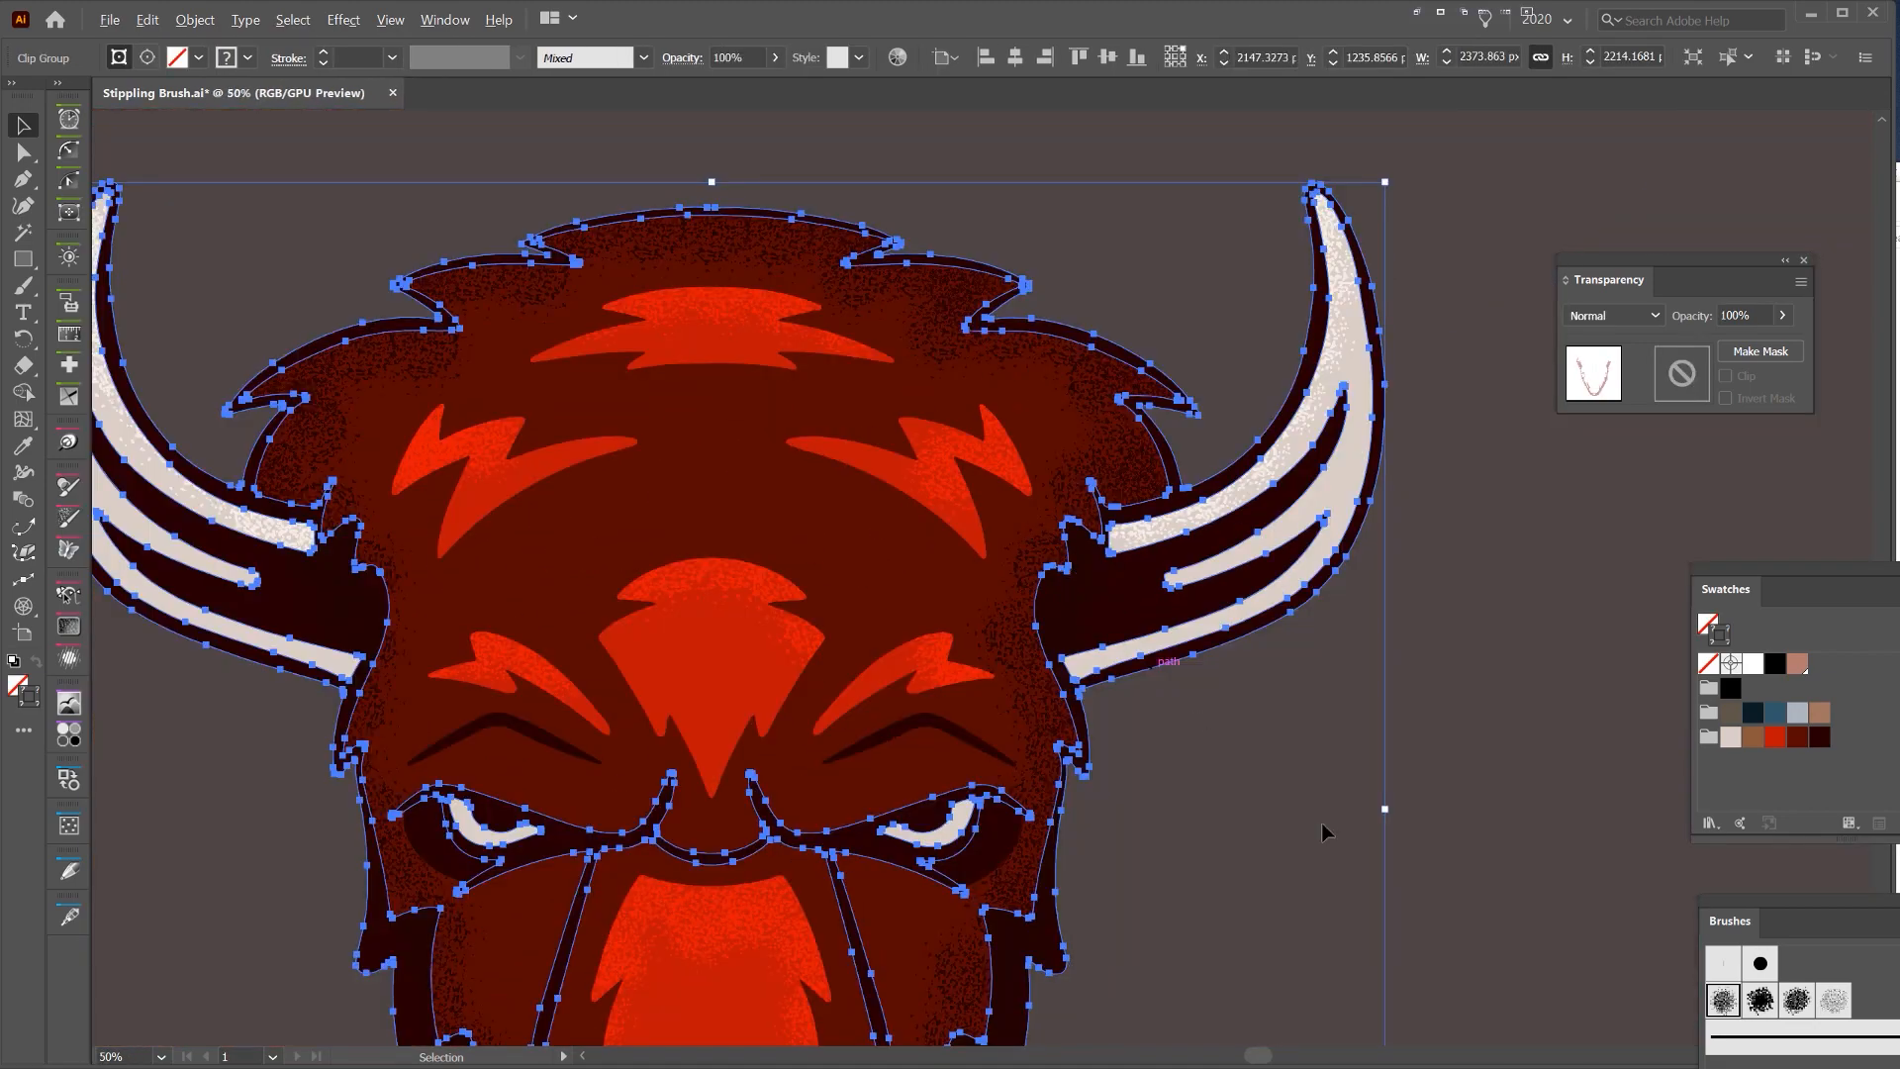
pyautogui.click(1321, 825)
pyautogui.moveTo(1220, 654); pyautogui.dragTo(1235, 506)
pyautogui.moveTo(1152, 495); pyautogui.dragTo(1165, 548)
pyautogui.scroll(3, 1131, 482)
pyautogui.hotkey('ctrl', 'z')
pyautogui.scroll(-4, 1166, 551)
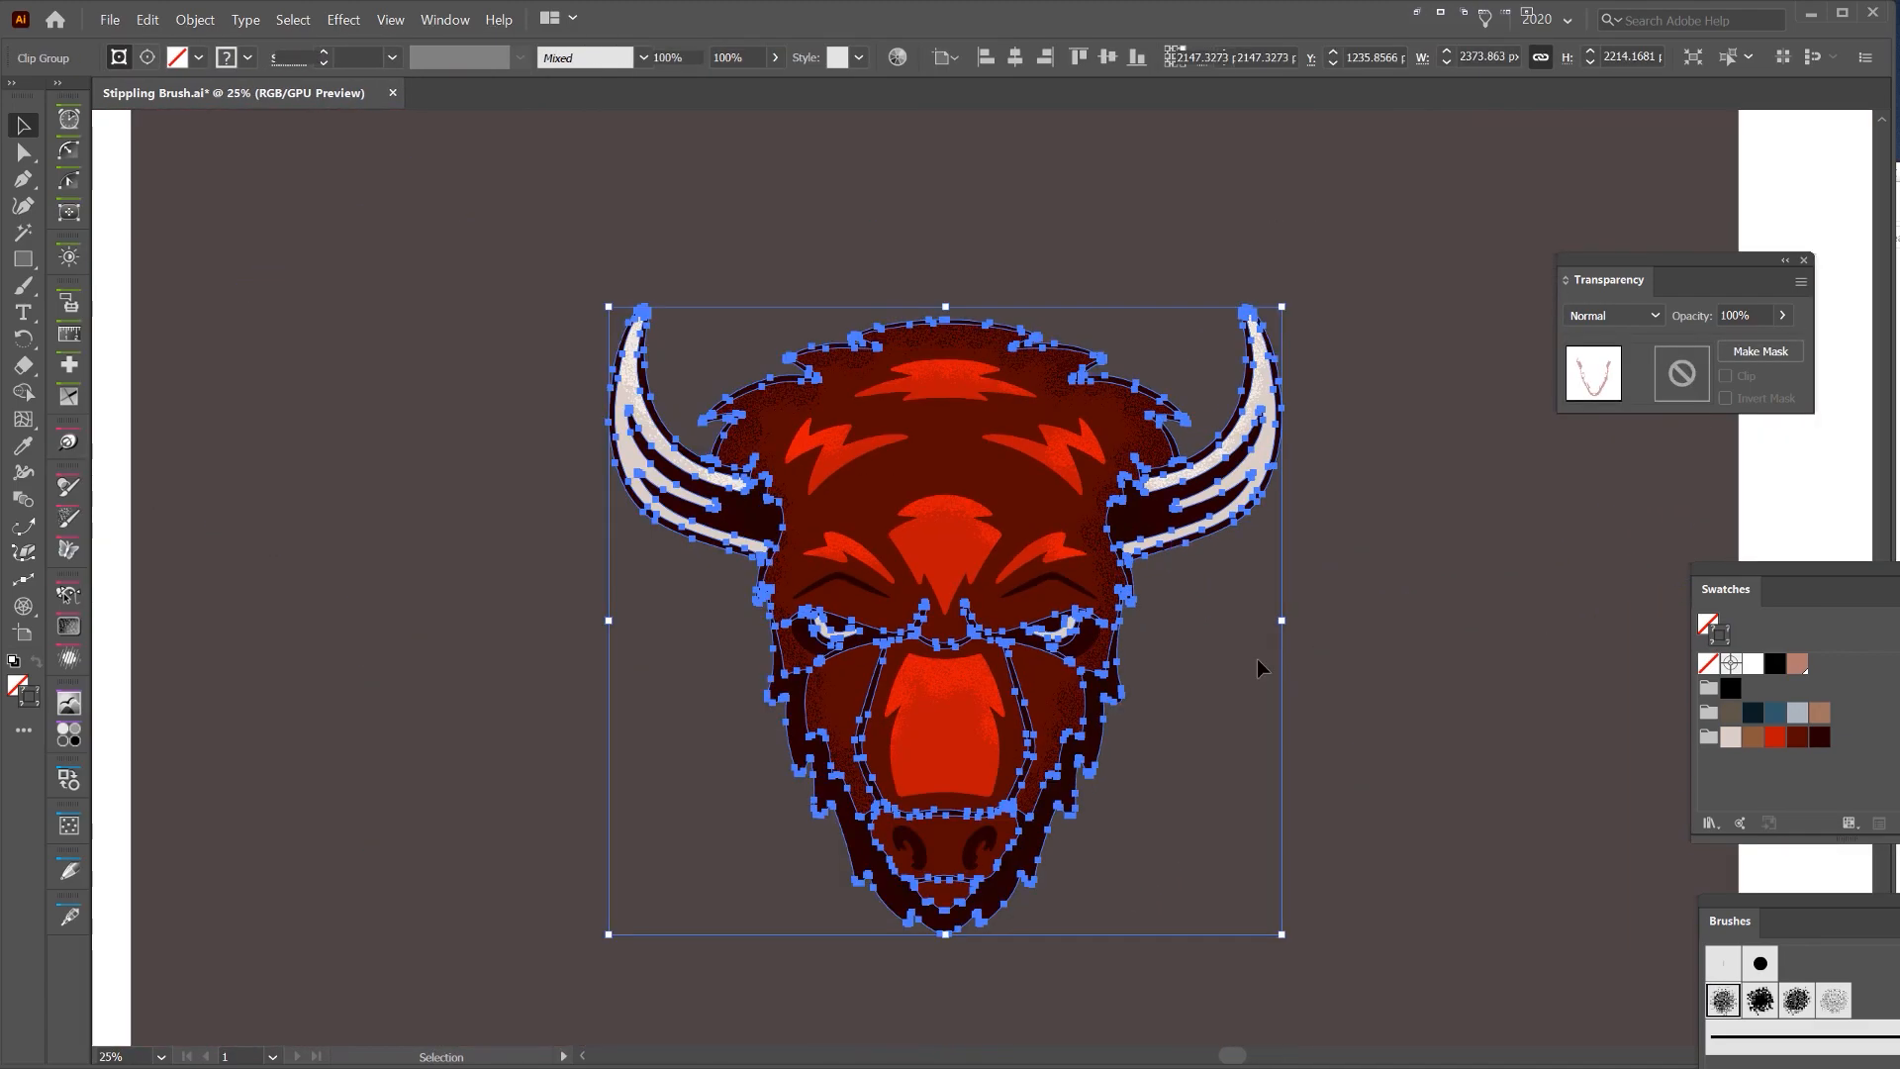
pyautogui.click(1257, 656)
# - Review the finished bison head in full-screen view, both close up and as a whole
pyautogui.press('f')
pyautogui.press('f')
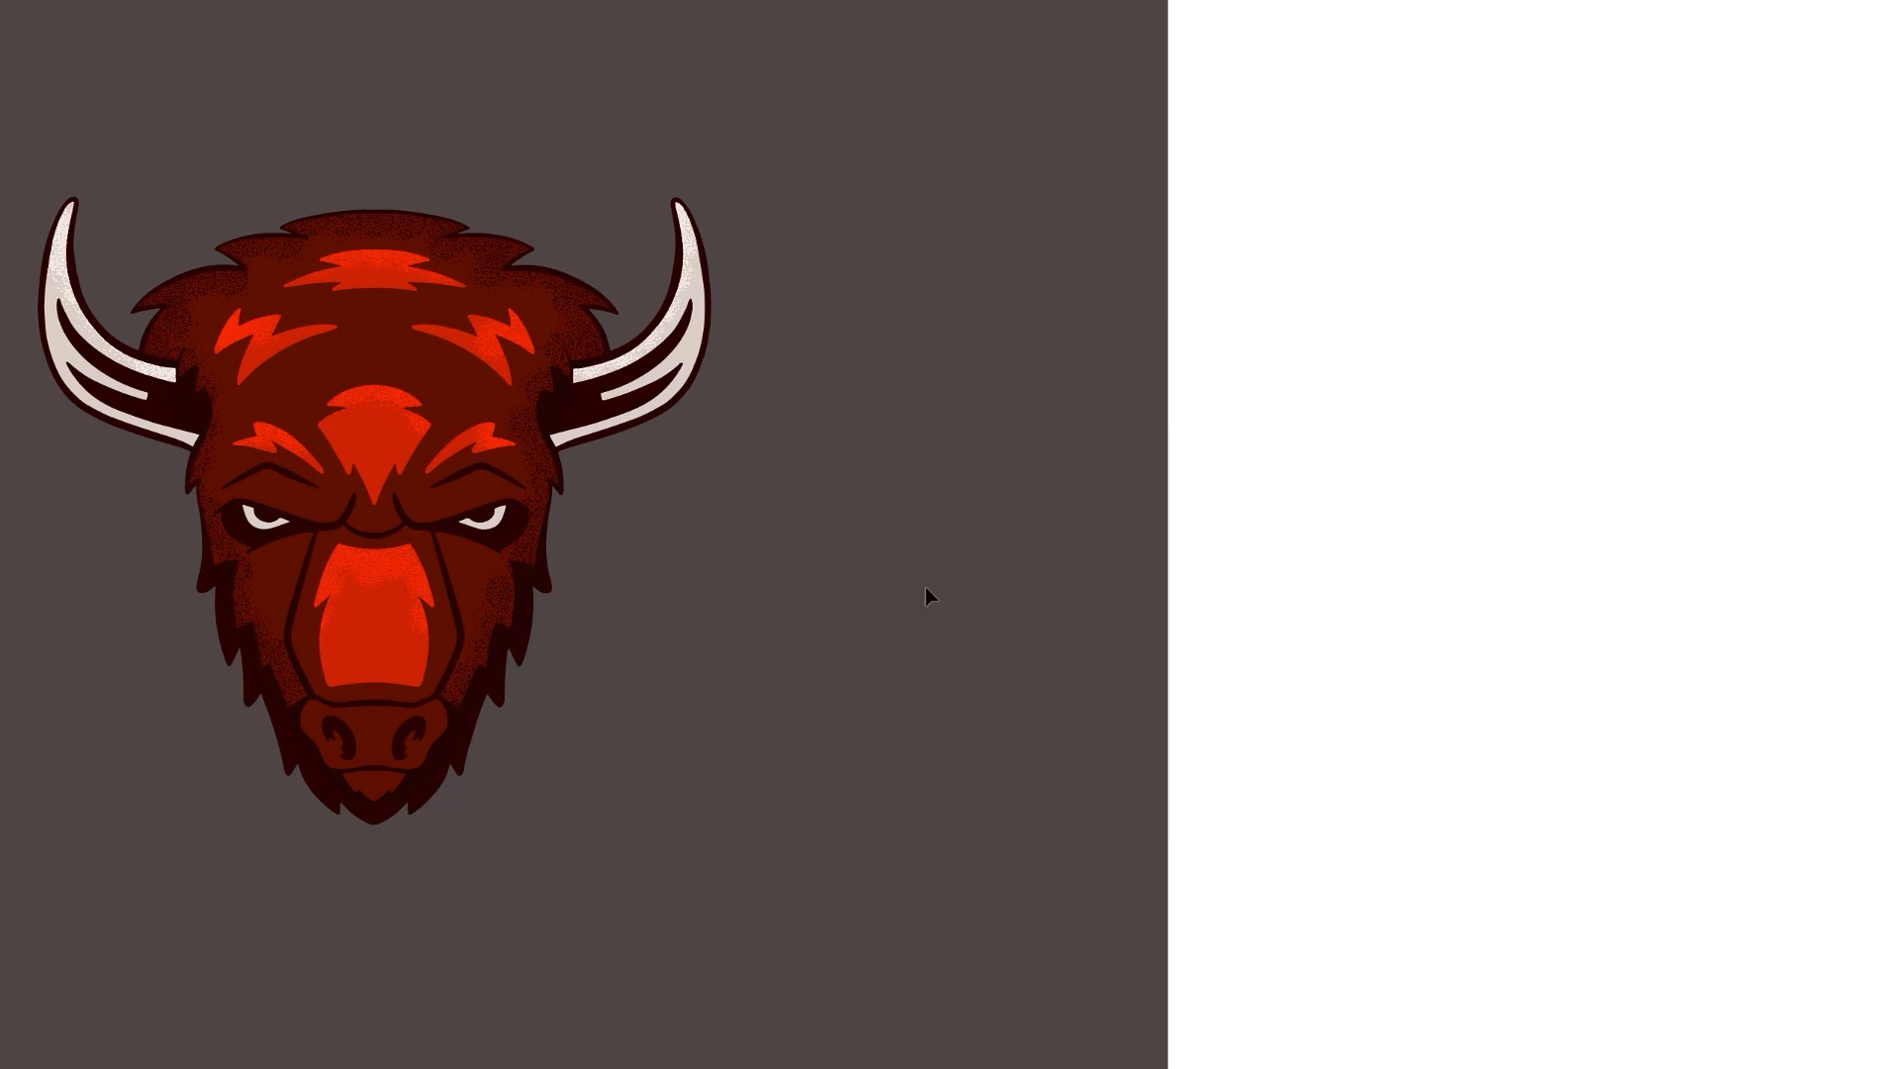
pyautogui.moveTo(925, 586); pyautogui.dragTo(1485, 538)
pyautogui.scroll(1, 1234, 515)
pyautogui.moveTo(1247, 533); pyautogui.dragTo(1461, 619)
pyautogui.scroll(1, 1468, 518)
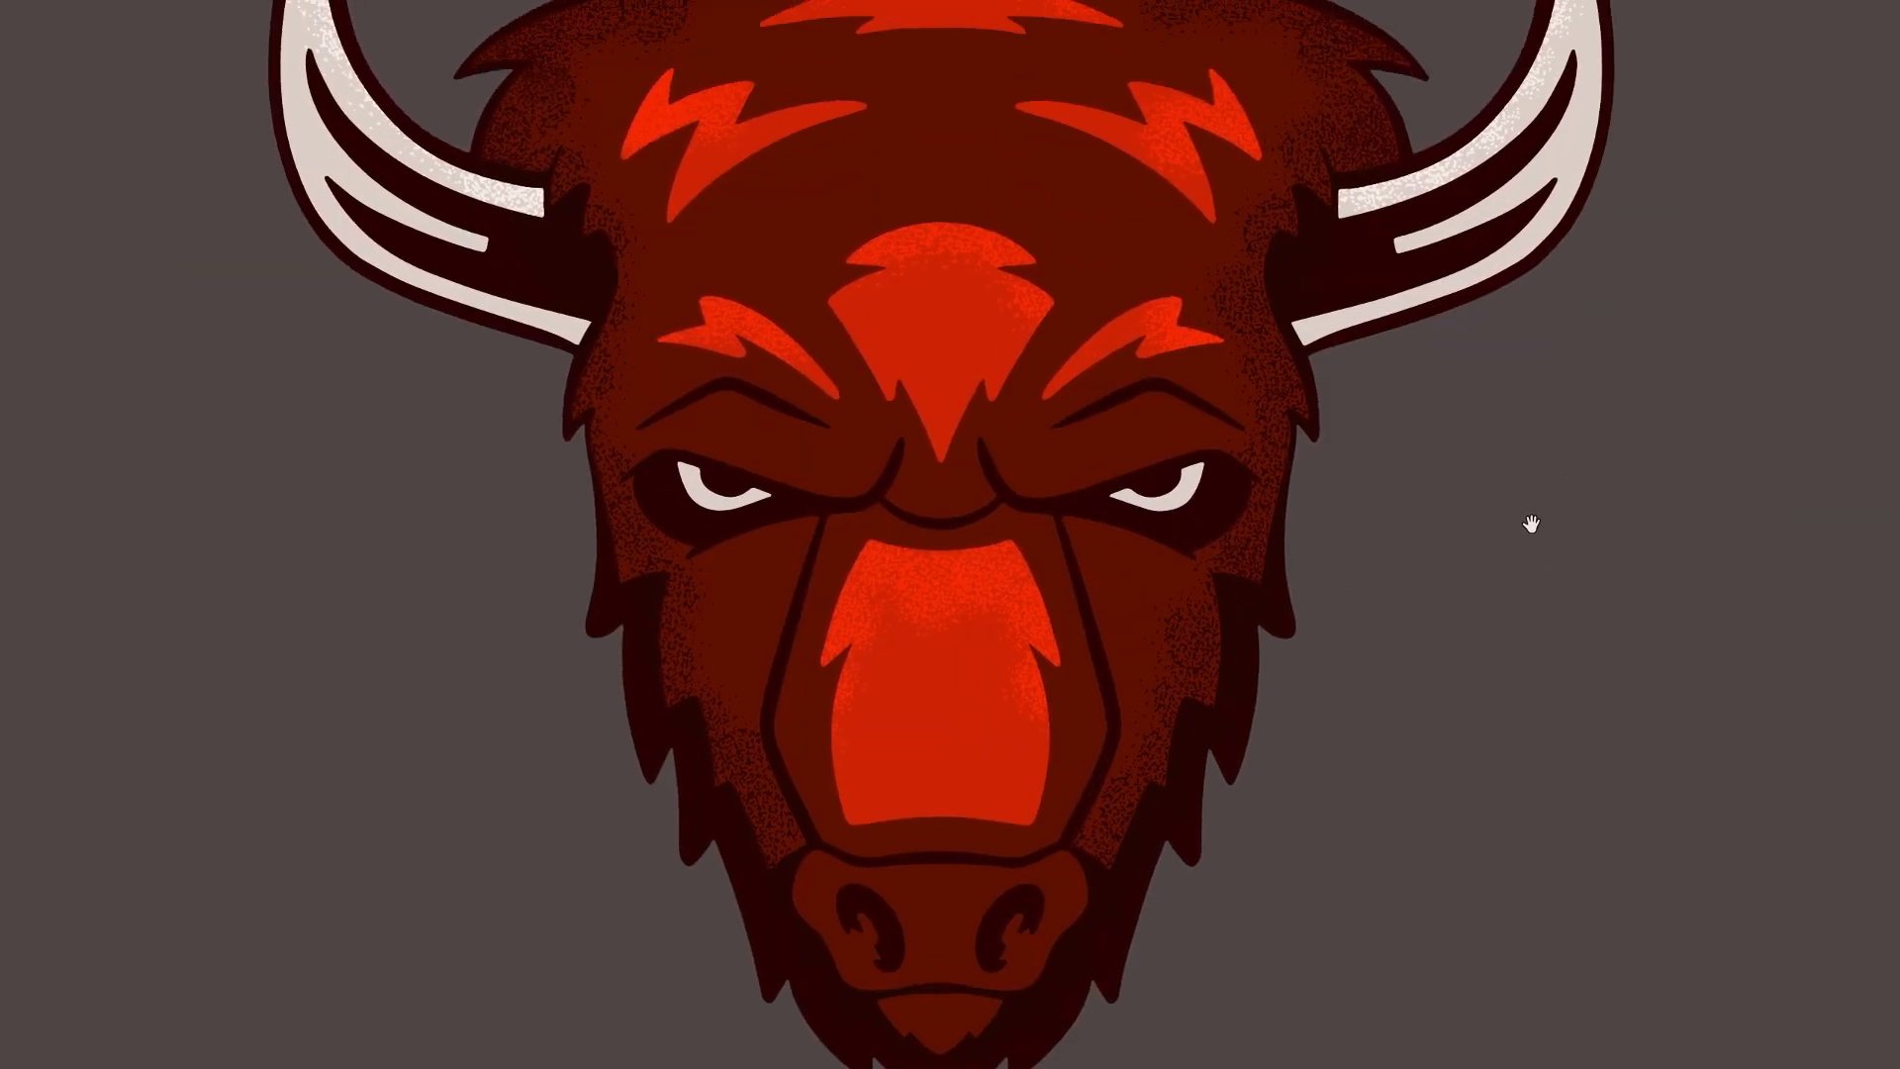
pyautogui.moveTo(1540, 502); pyautogui.dragTo(1586, 362)
pyautogui.scroll(1, 1319, 547)
pyautogui.scroll(-2, 1320, 542)
pyautogui.moveTo(1410, 368); pyautogui.dragTo(1353, 531)
pyautogui.scroll(-1, 1388, 513)
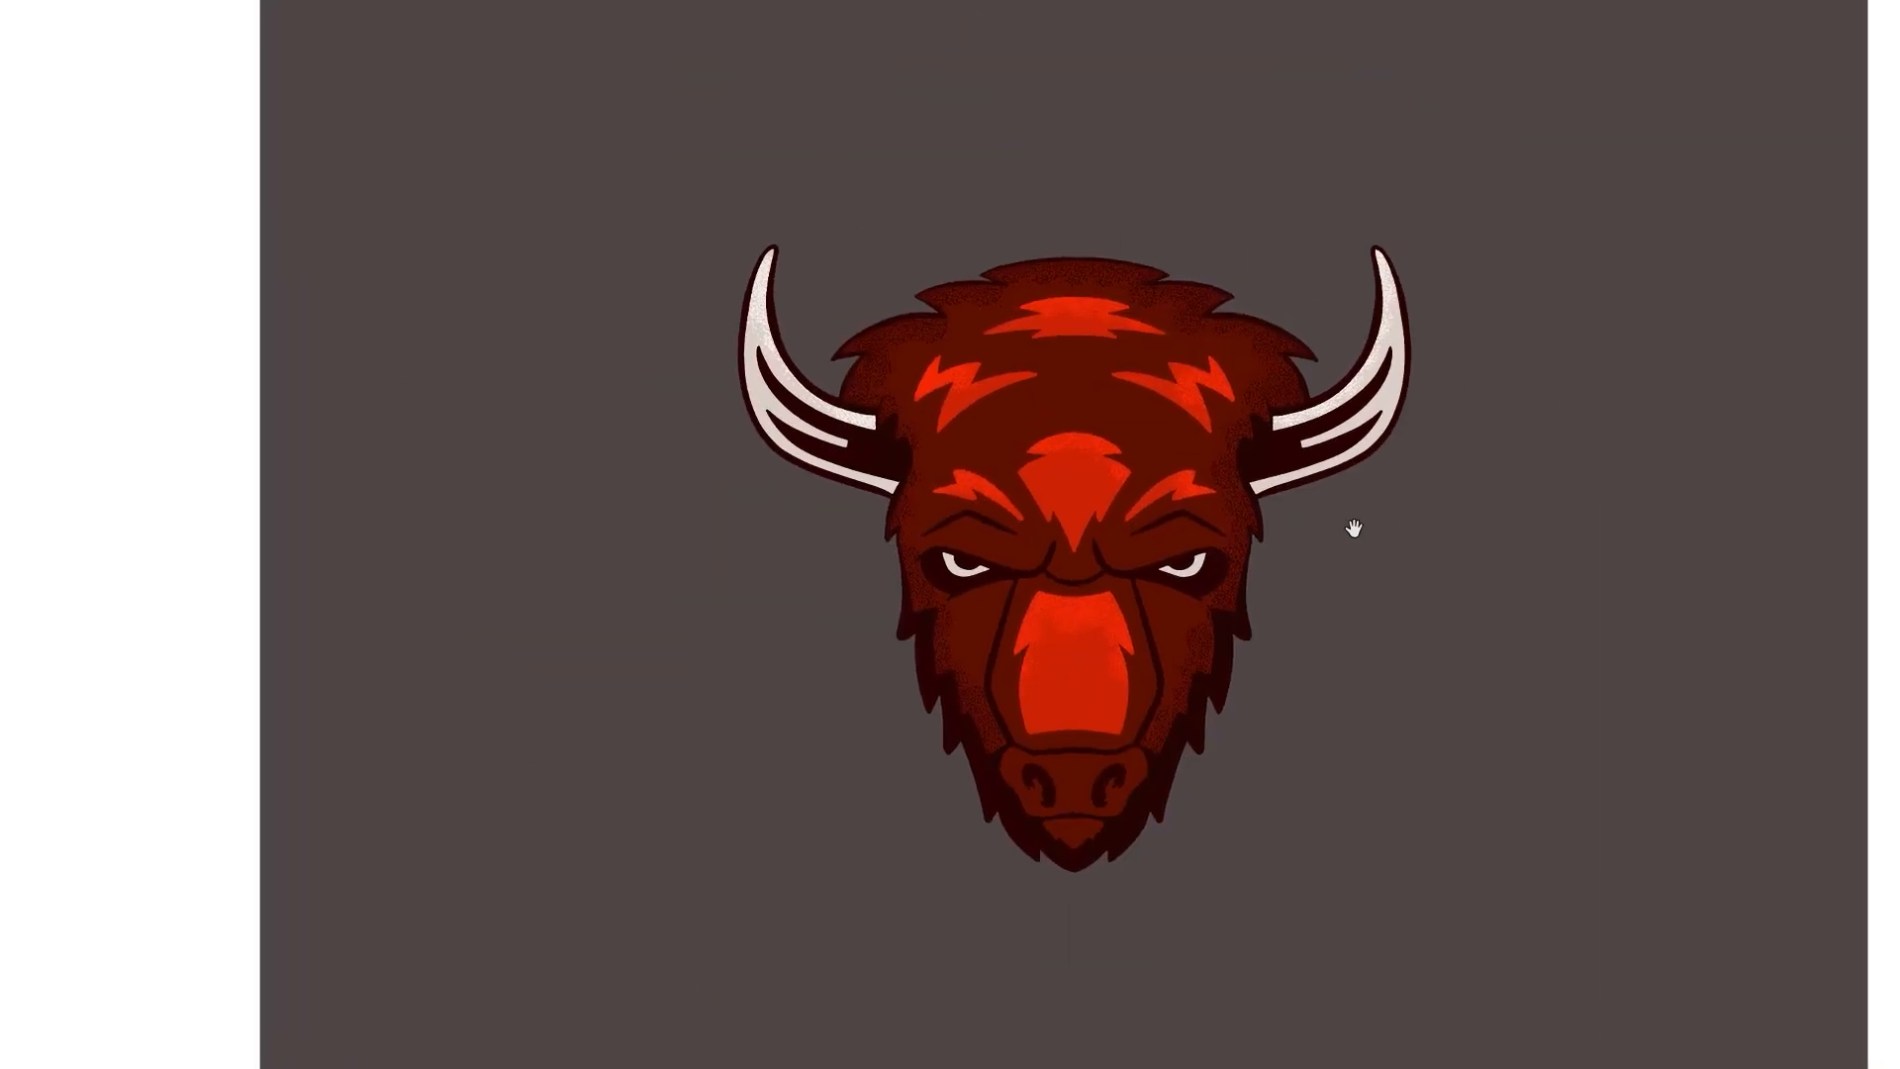
# - Return to the normal screen mode, centre the bison head in view and hide all panels
pyautogui.press('f')
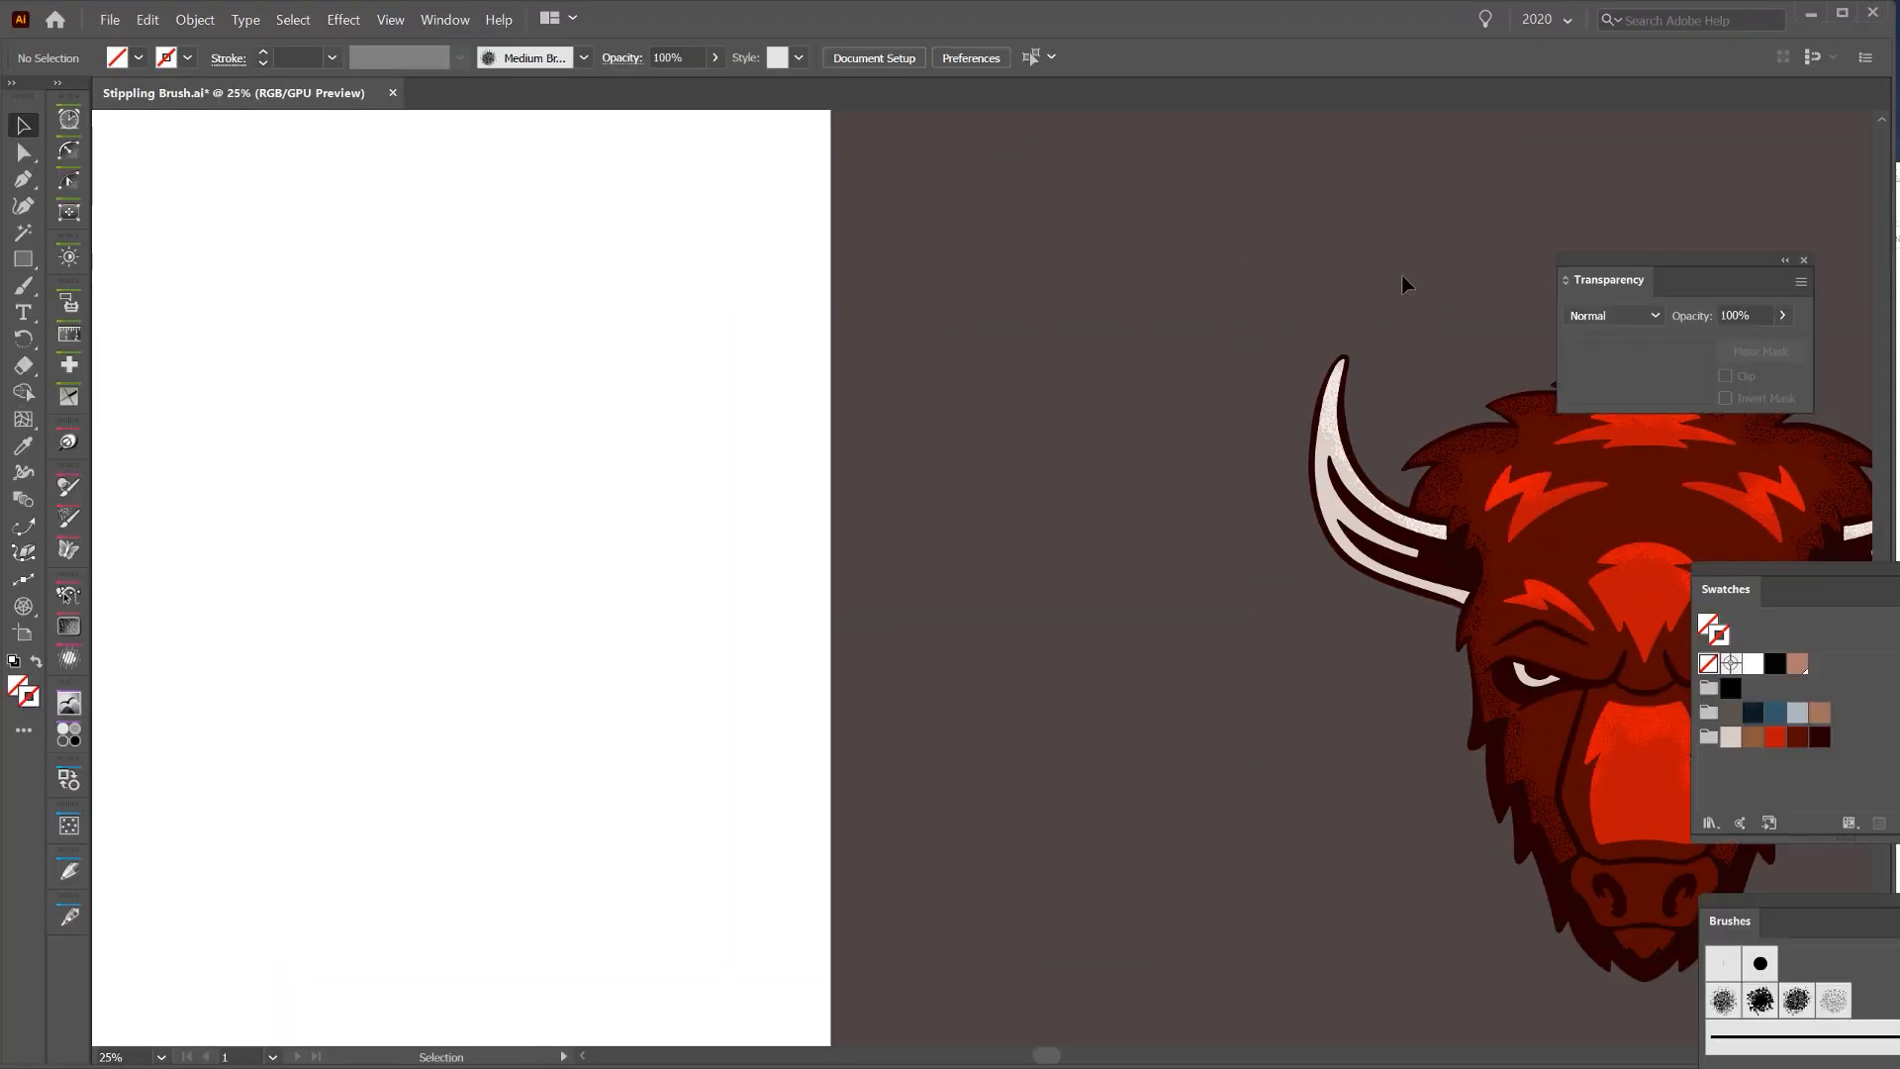
pyautogui.moveTo(1405, 284); pyautogui.dragTo(723, 203)
pyautogui.press('Tab')
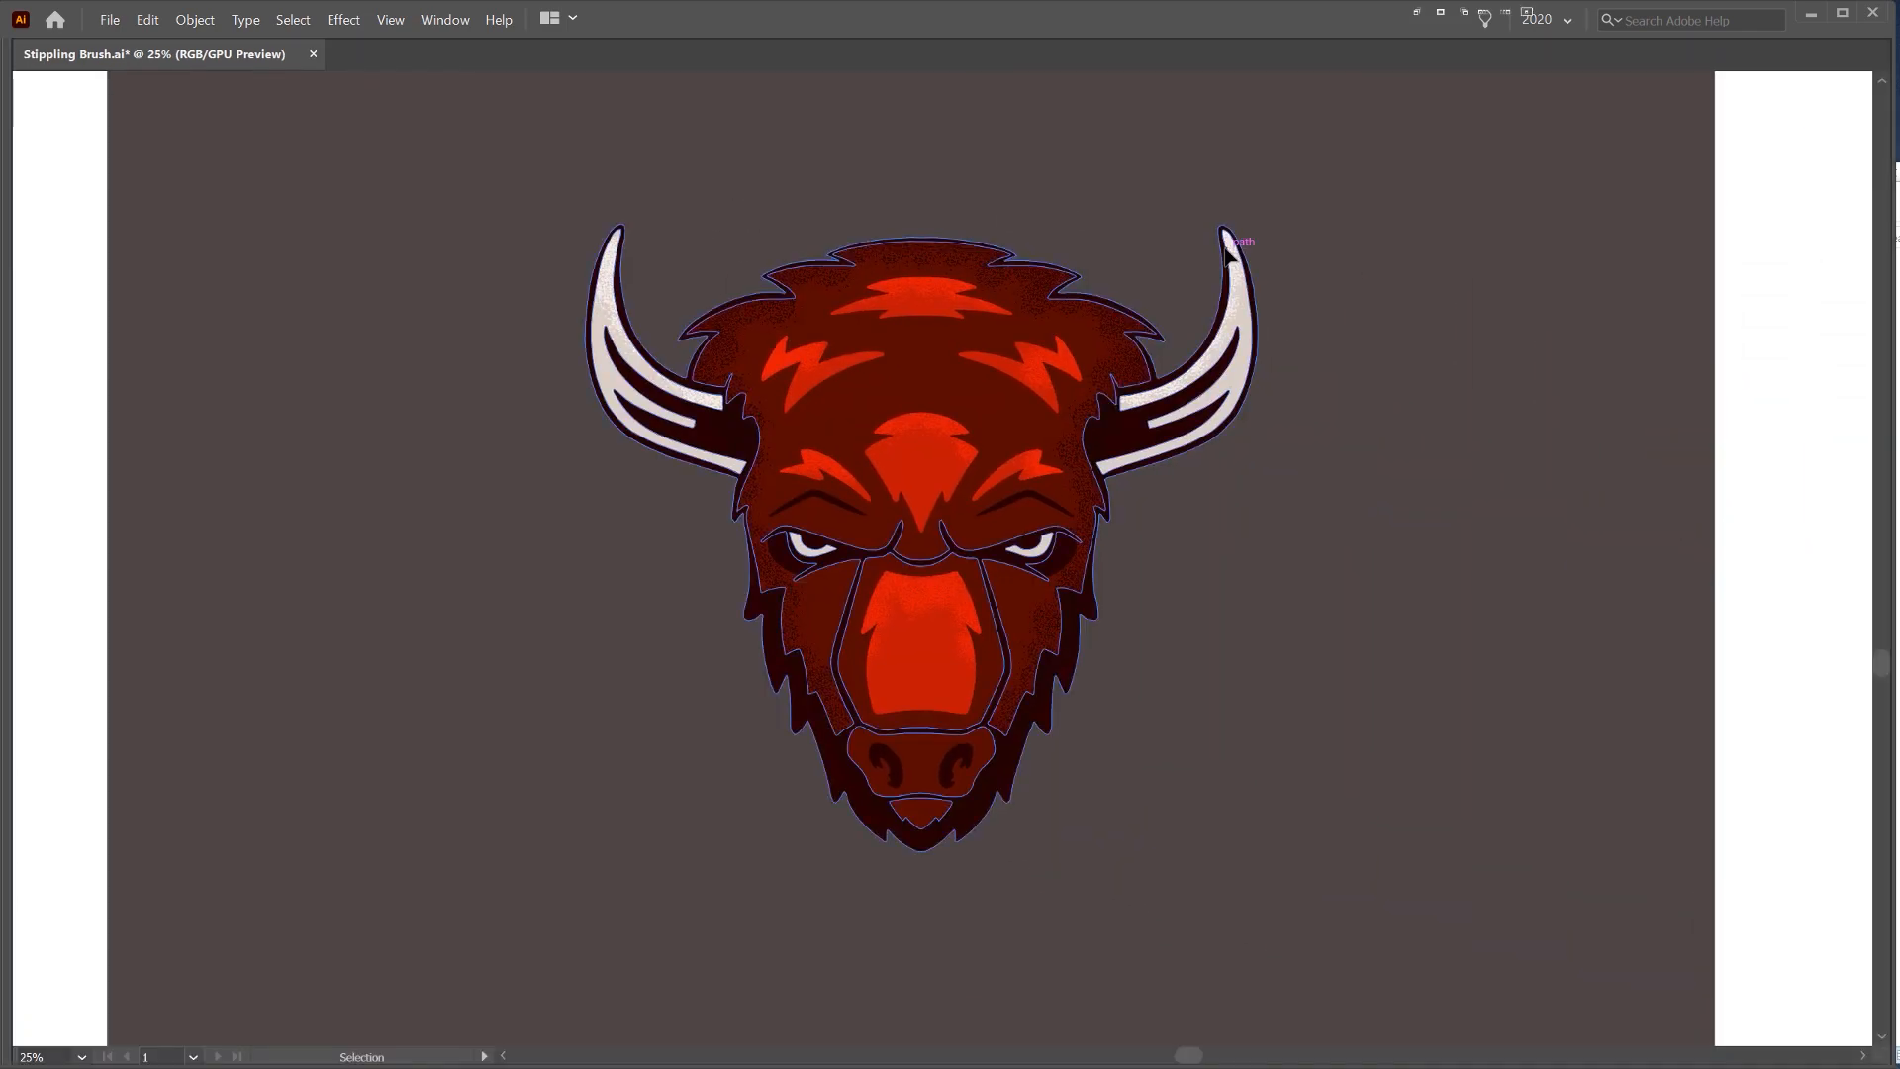
pyautogui.scroll(1, 1138, 290)
pyautogui.press('a')
pyautogui.moveTo(1227, 376); pyautogui.dragTo(1275, 260)
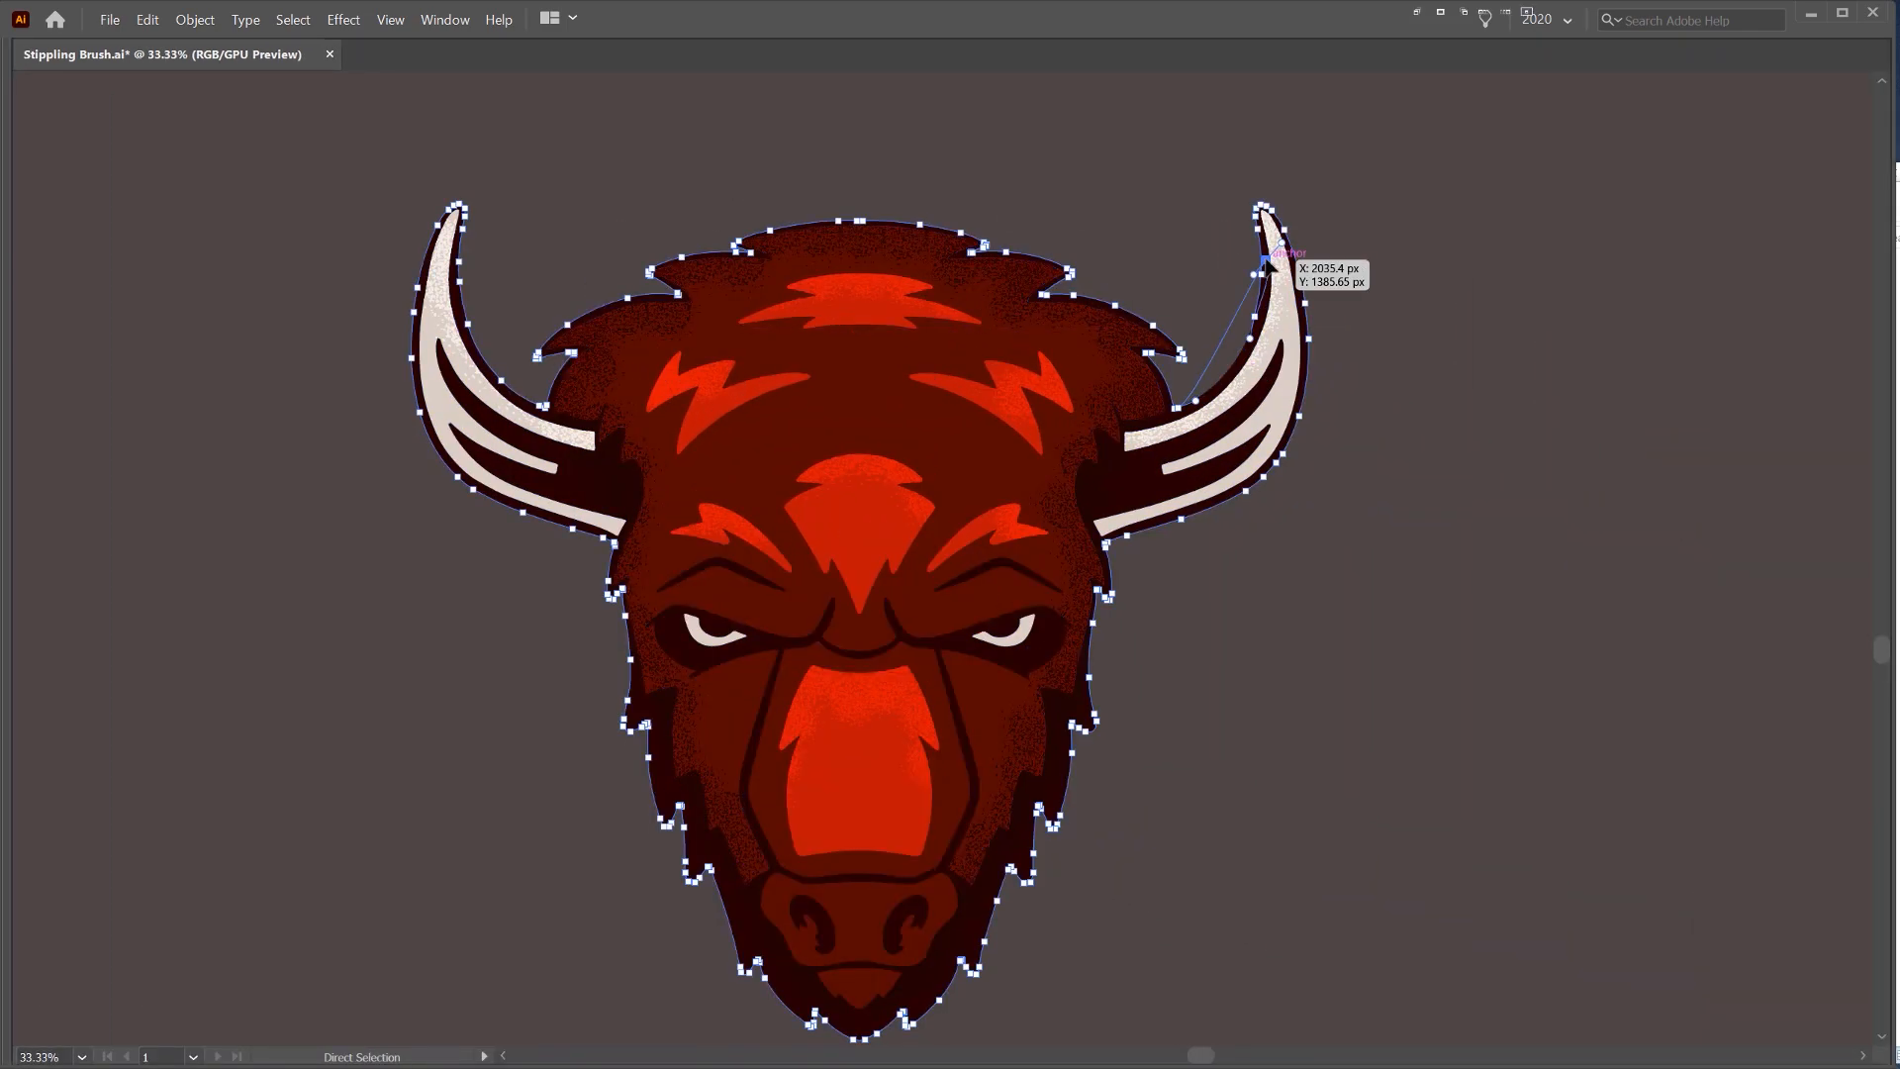
pyautogui.hotkey('ctrl', 'z')
pyautogui.click(1165, 492)
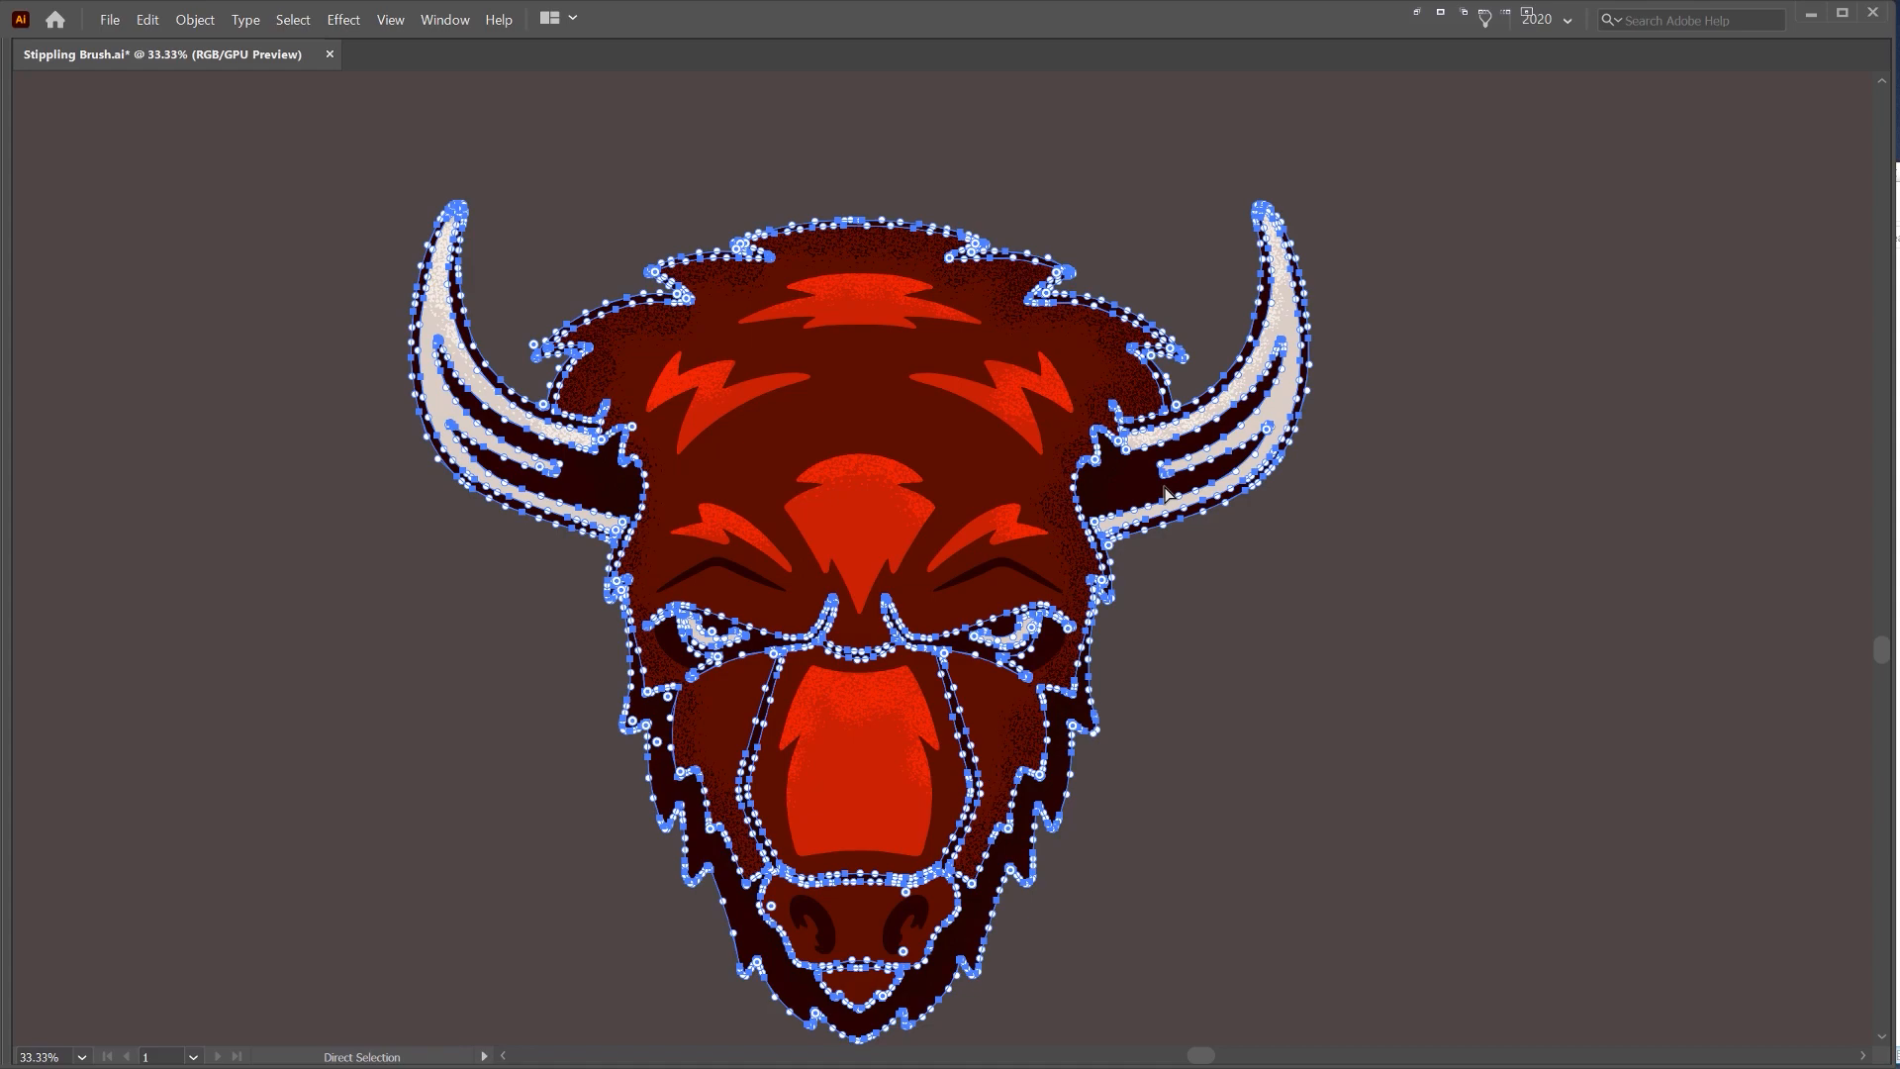
pyautogui.click(1285, 505)
pyautogui.scroll(2, 1275, 471)
pyautogui.moveTo(1265, 460); pyautogui.dragTo(1421, 518)
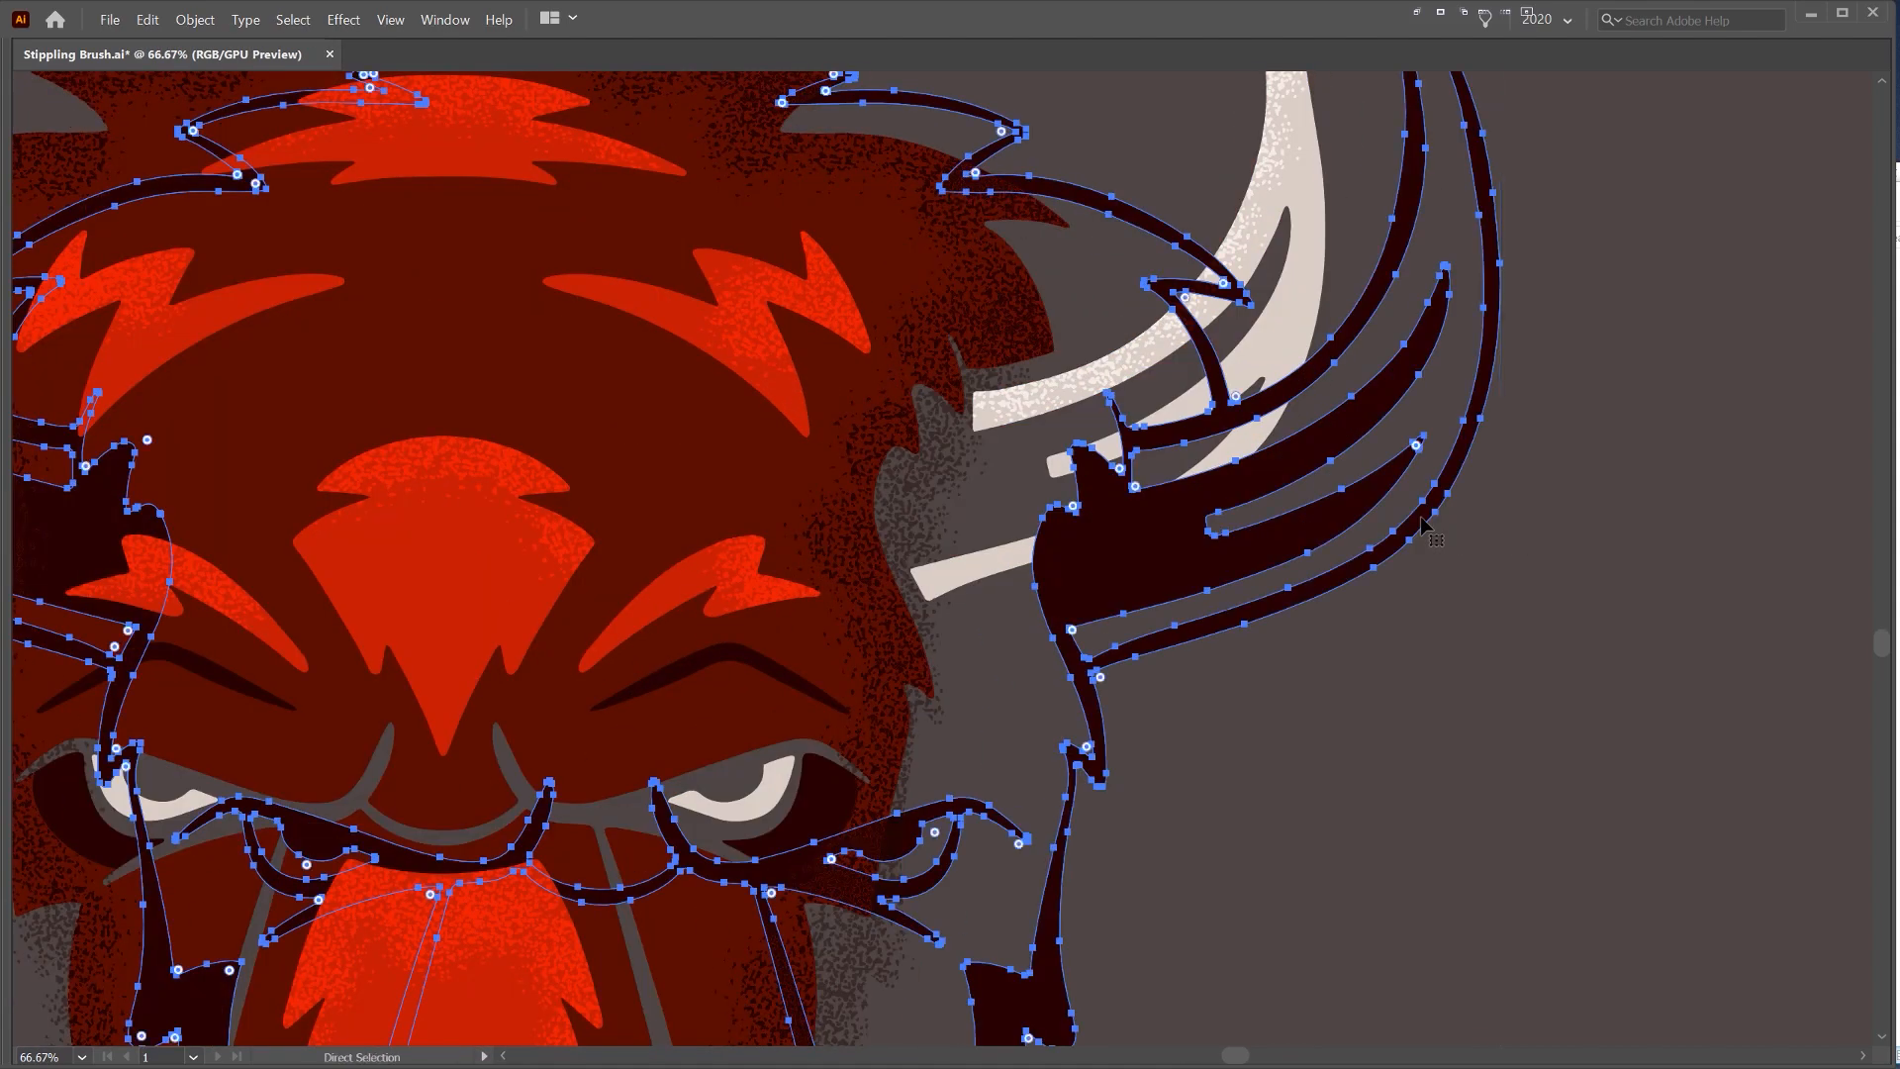
pyautogui.hotkey('ctrl', 'z')
# - Try stroking the dark outline compound path with the medium stipple scatter brush at 0.25 pt
pyautogui.scroll(-2, 1421, 516)
pyautogui.press('v')
pyautogui.press('Tab')
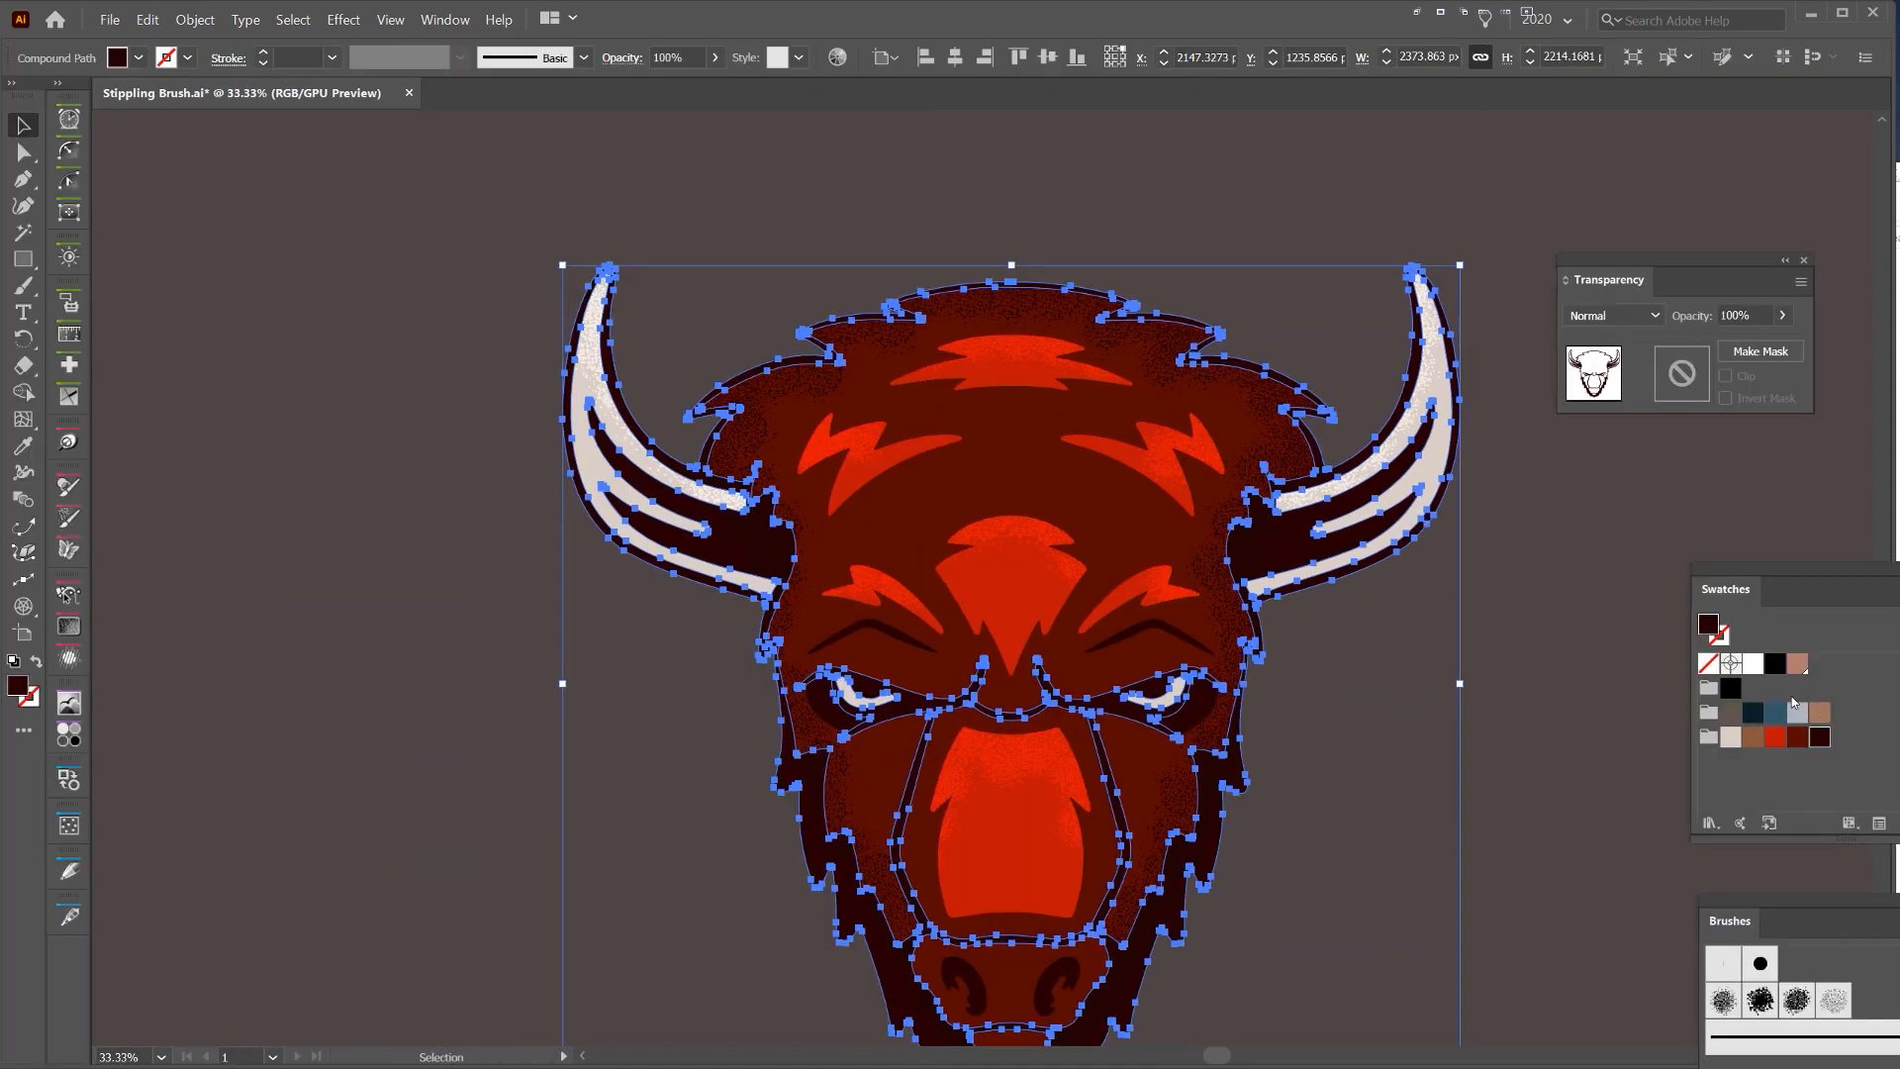
pyautogui.press('x')
pyautogui.moveTo(1788, 917); pyautogui.dragTo(1532, 658)
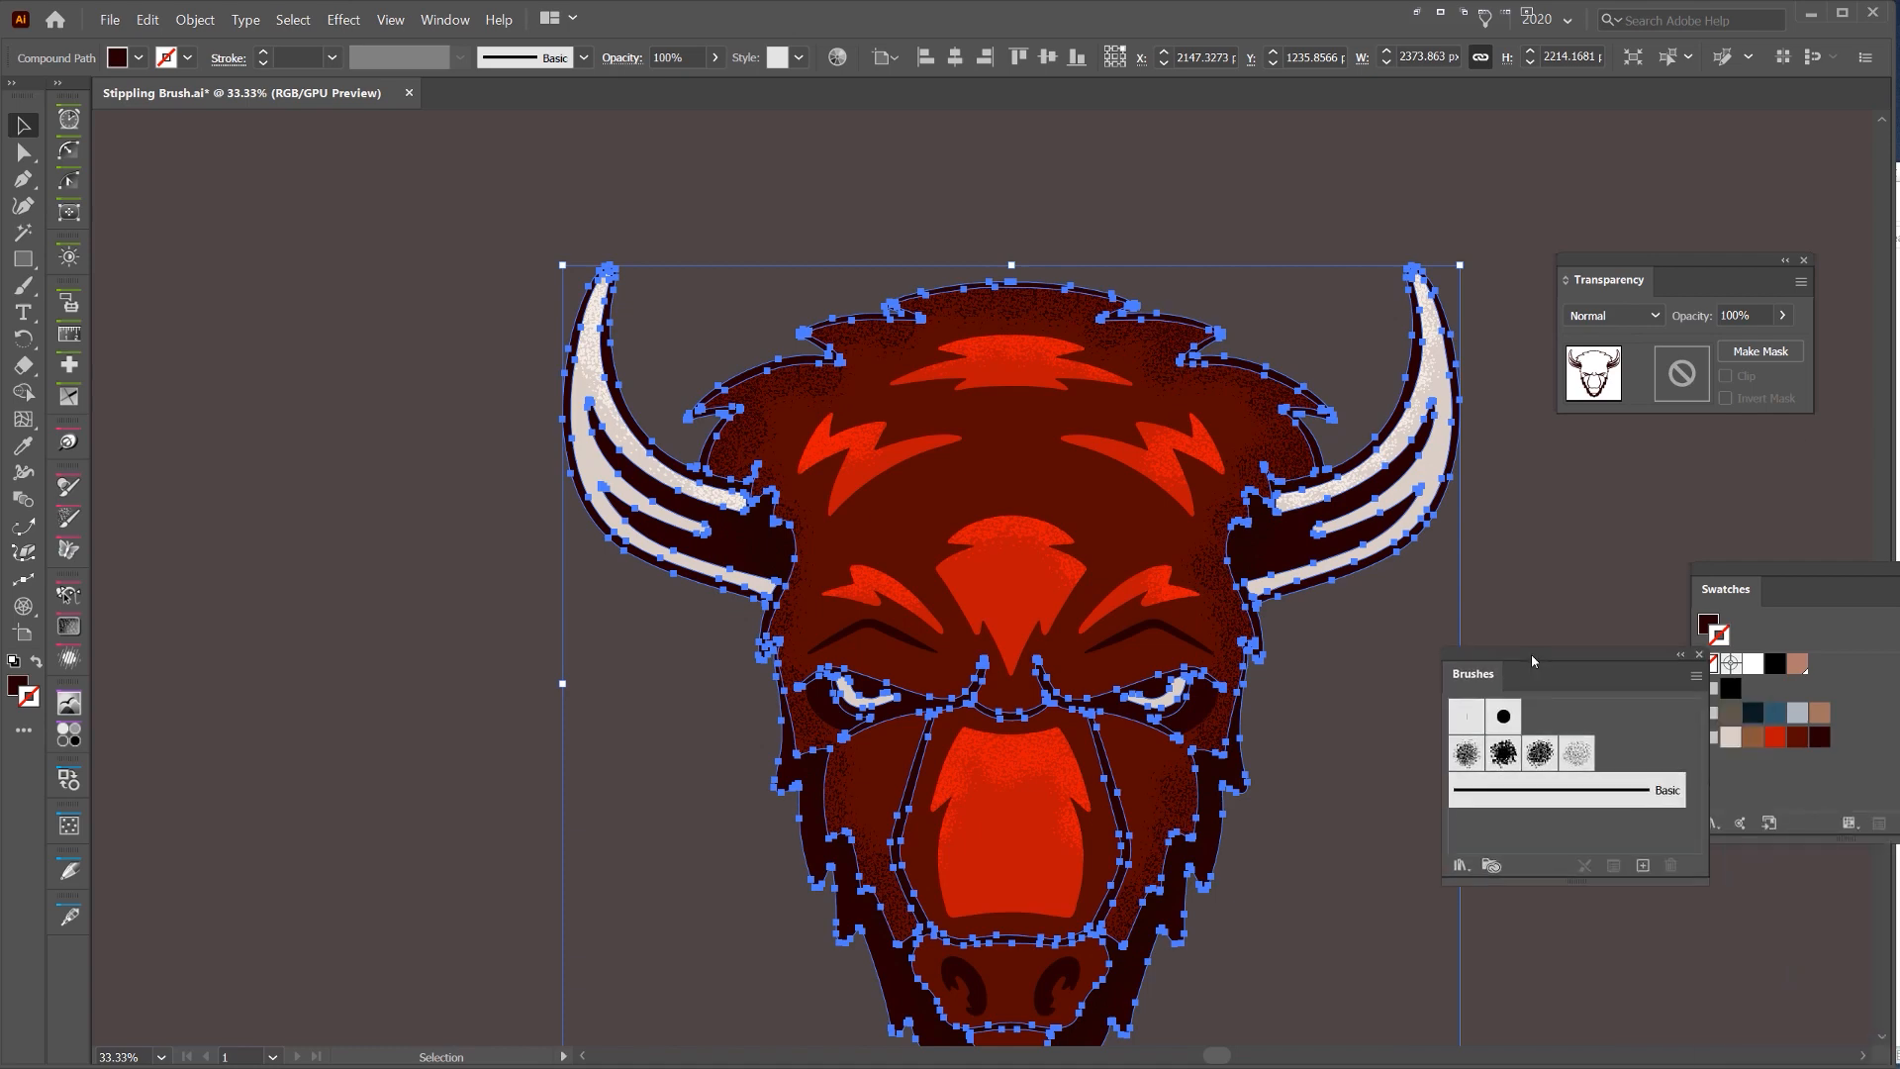
pyautogui.click(1469, 756)
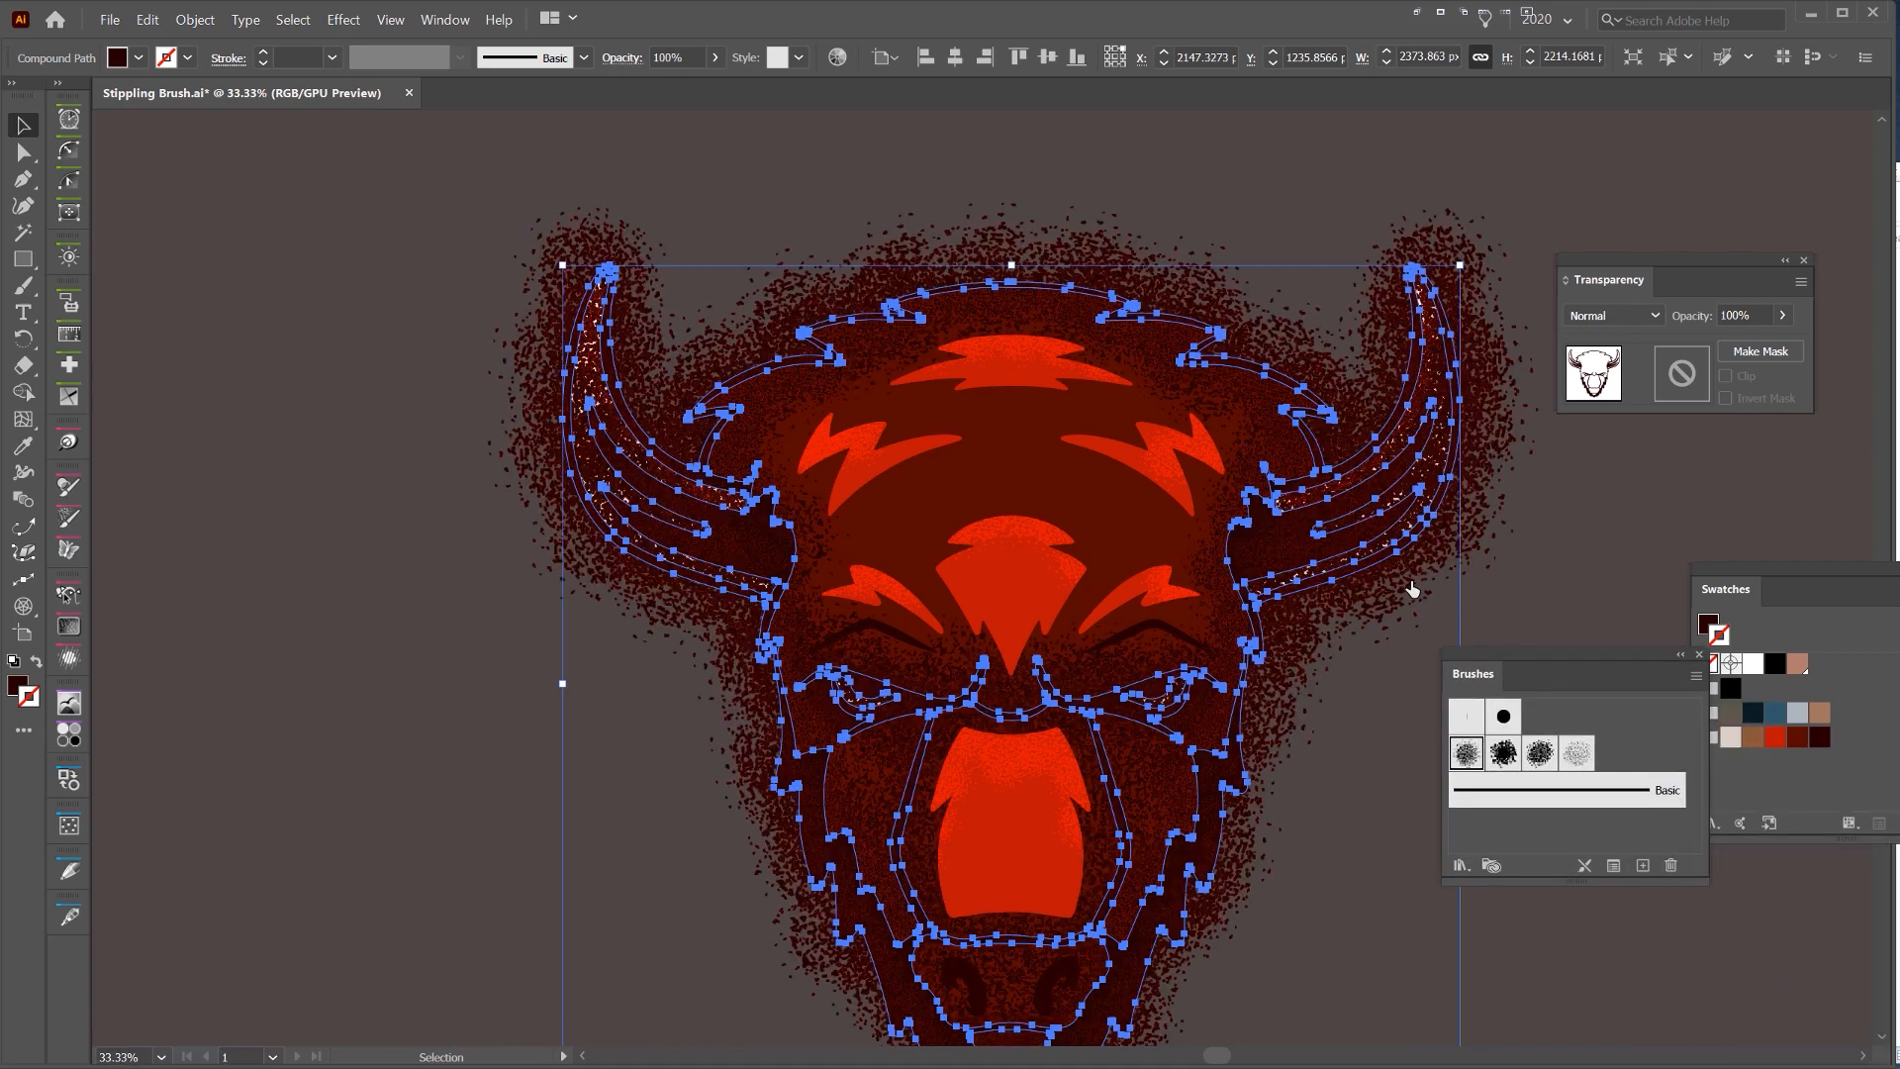
pyautogui.click(332, 56)
pyautogui.click(336, 80)
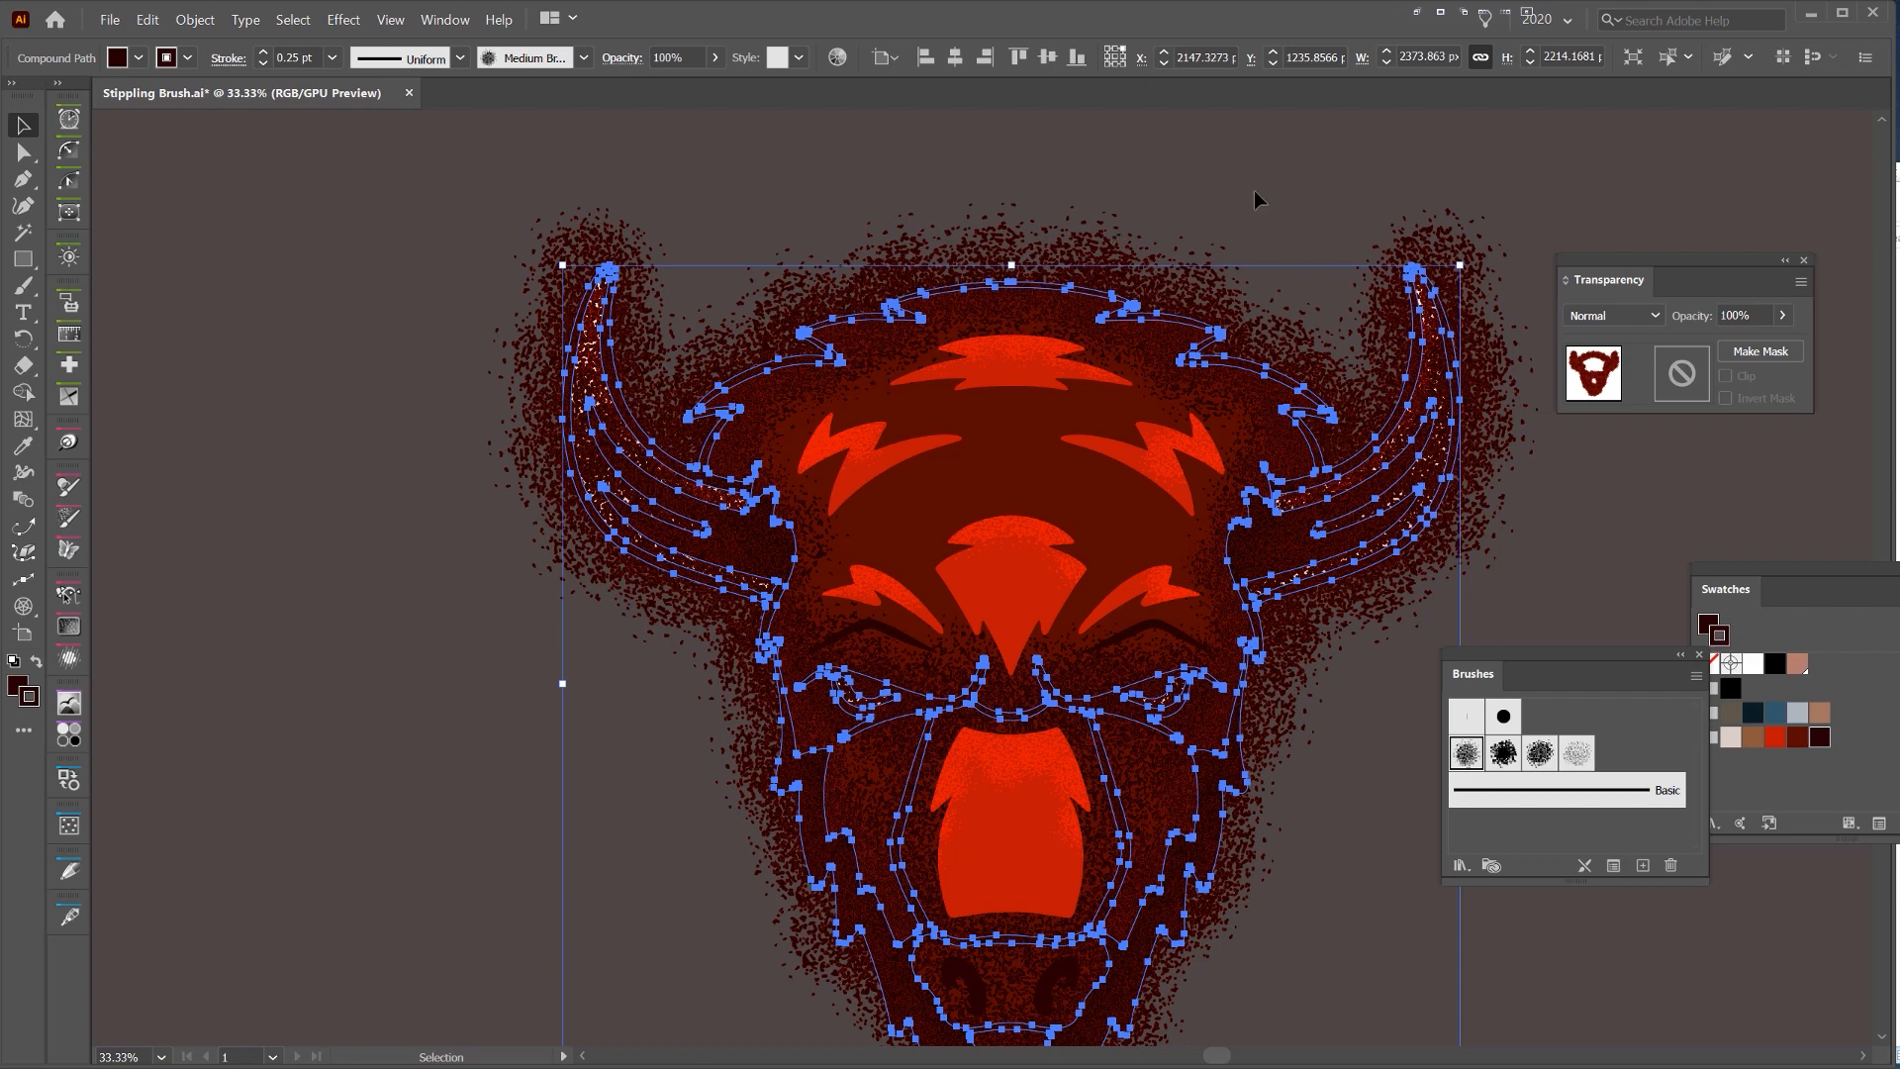
pyautogui.click(1302, 195)
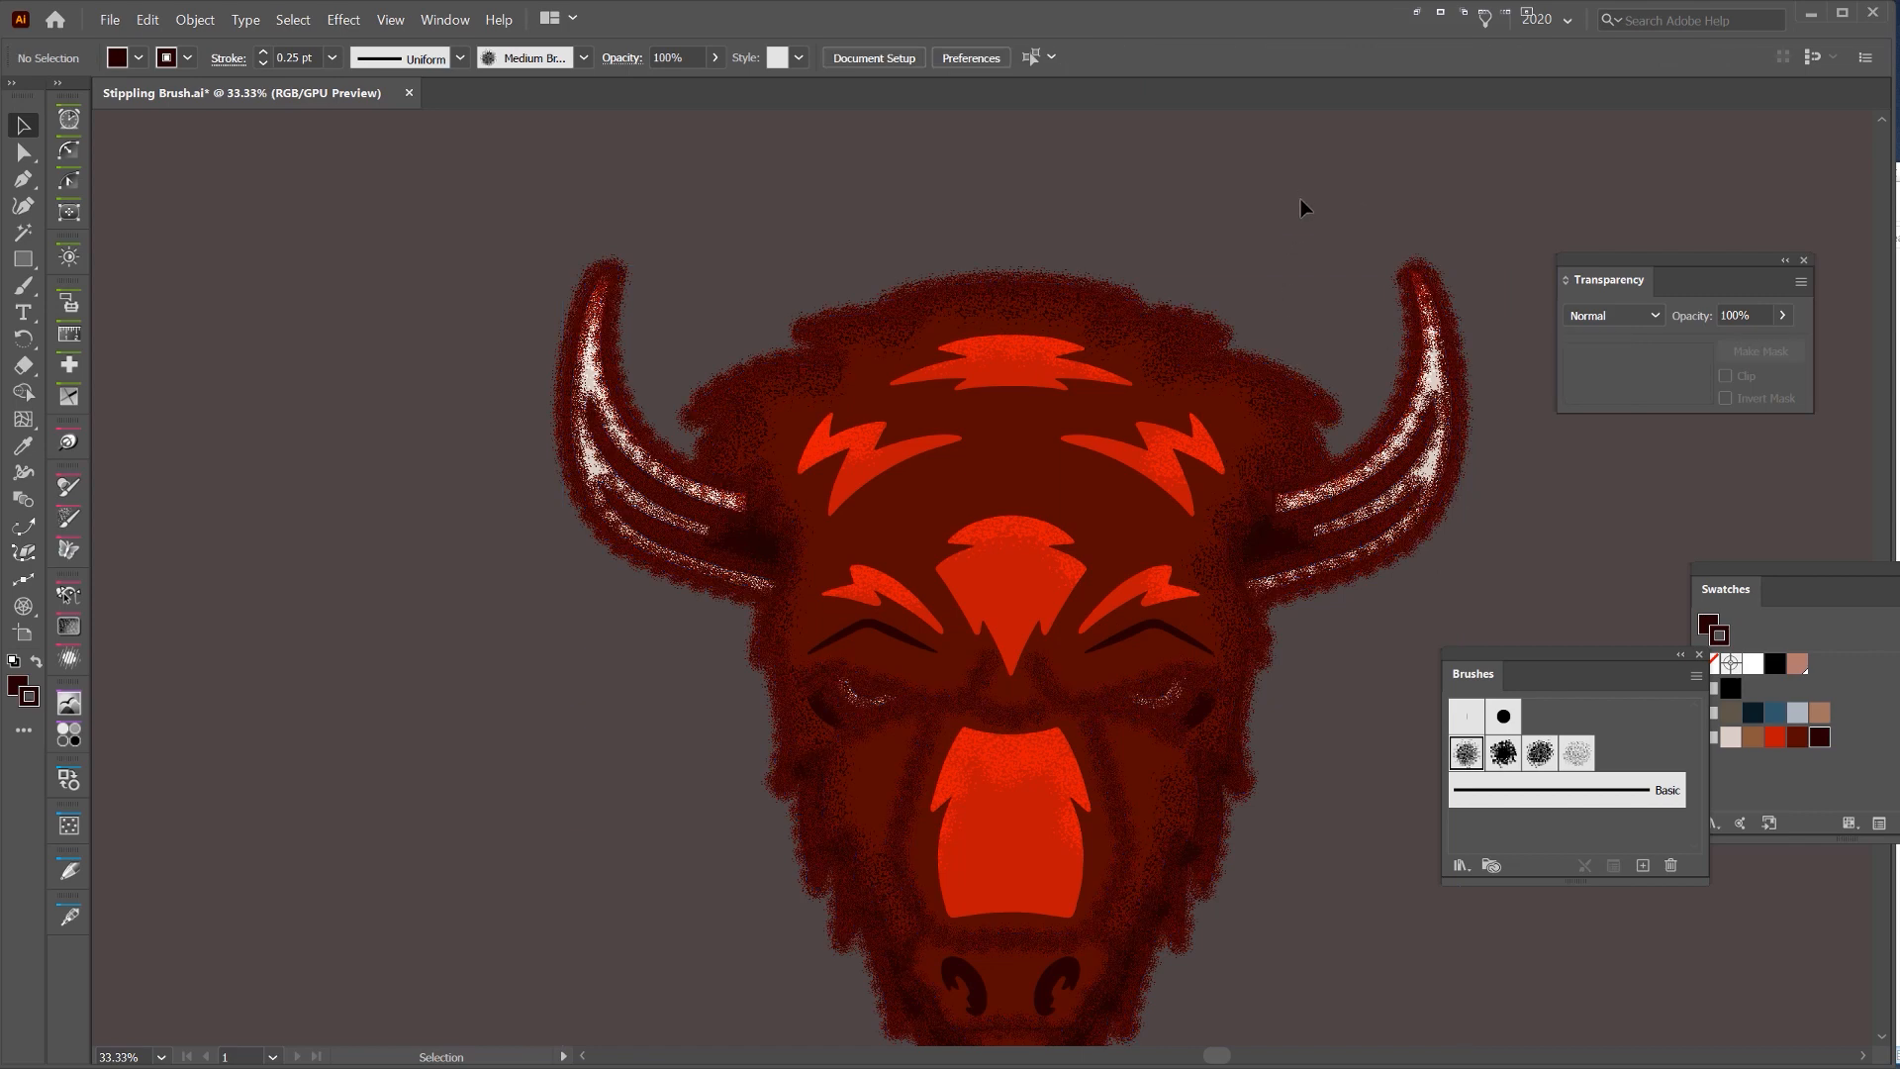
pyautogui.hotkey('ctrl', 'a')
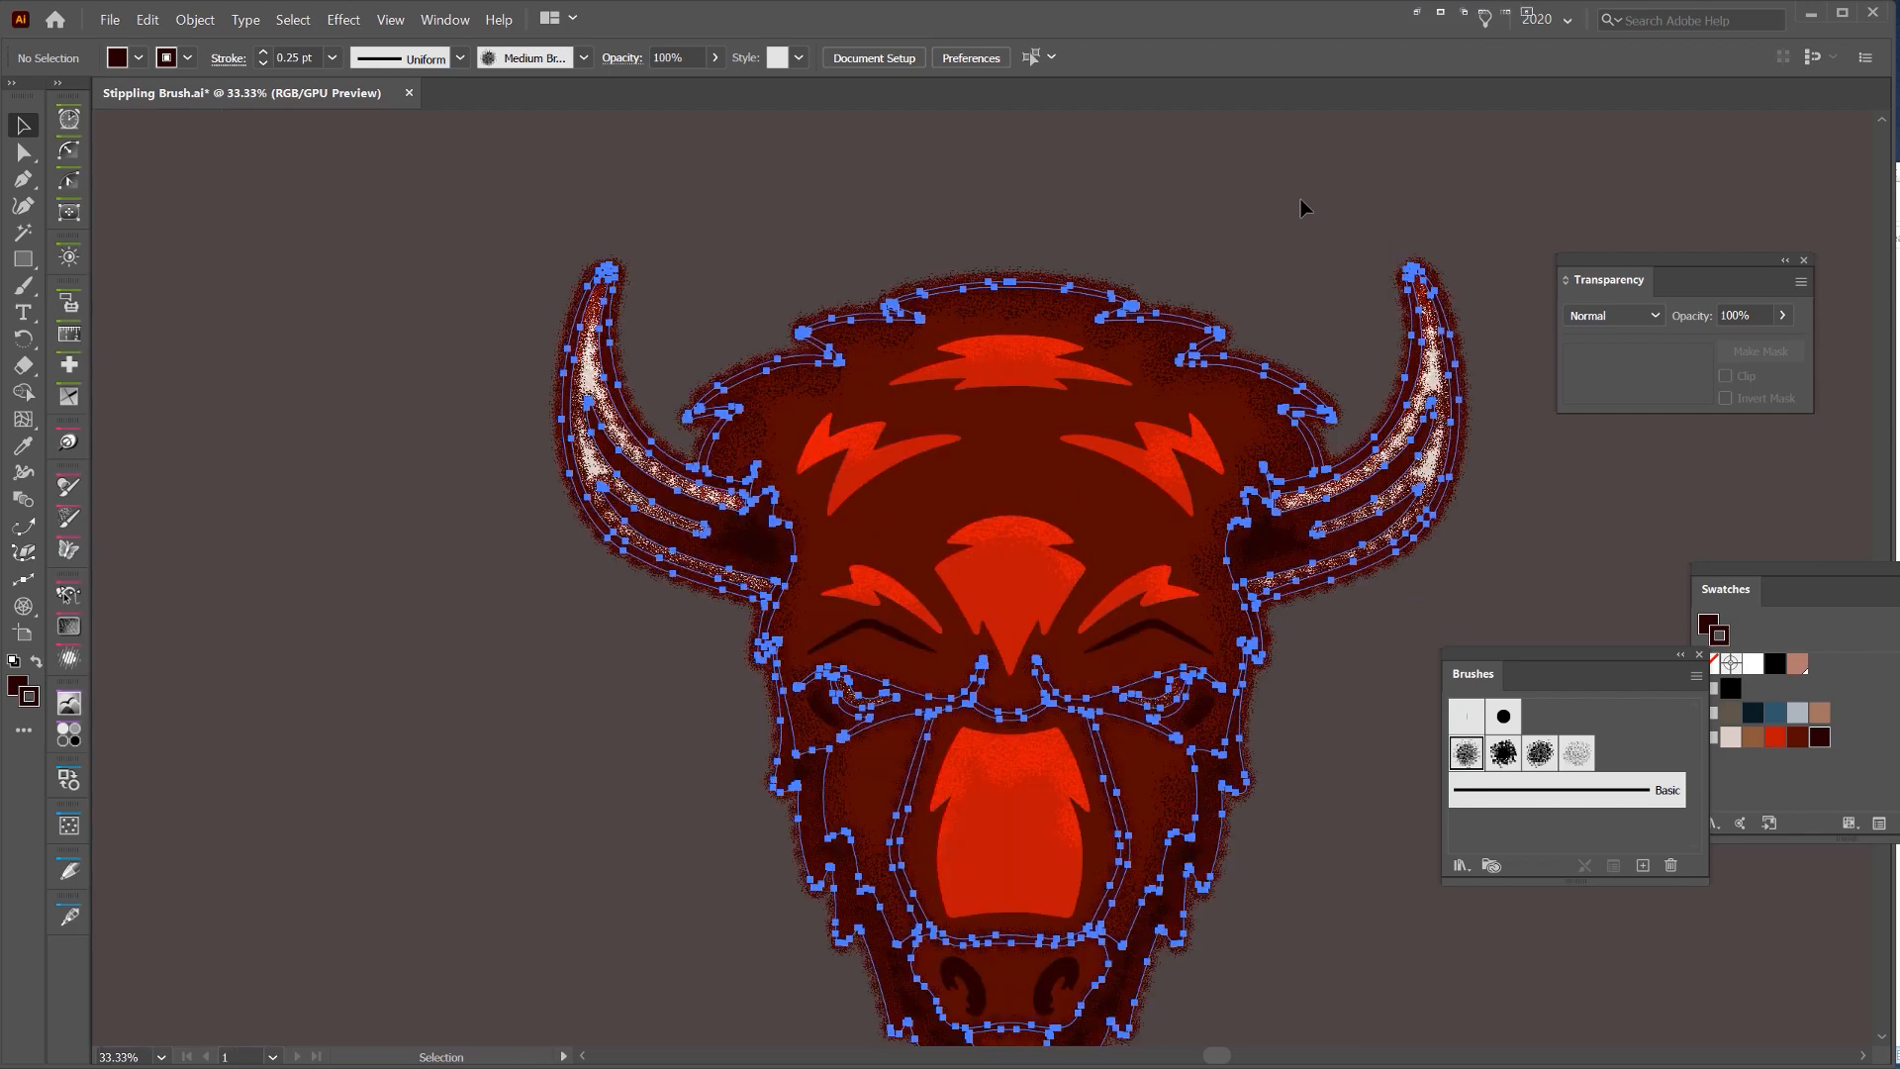
pyautogui.hotkey('ctrl', 'shift', 'alt', 'e')
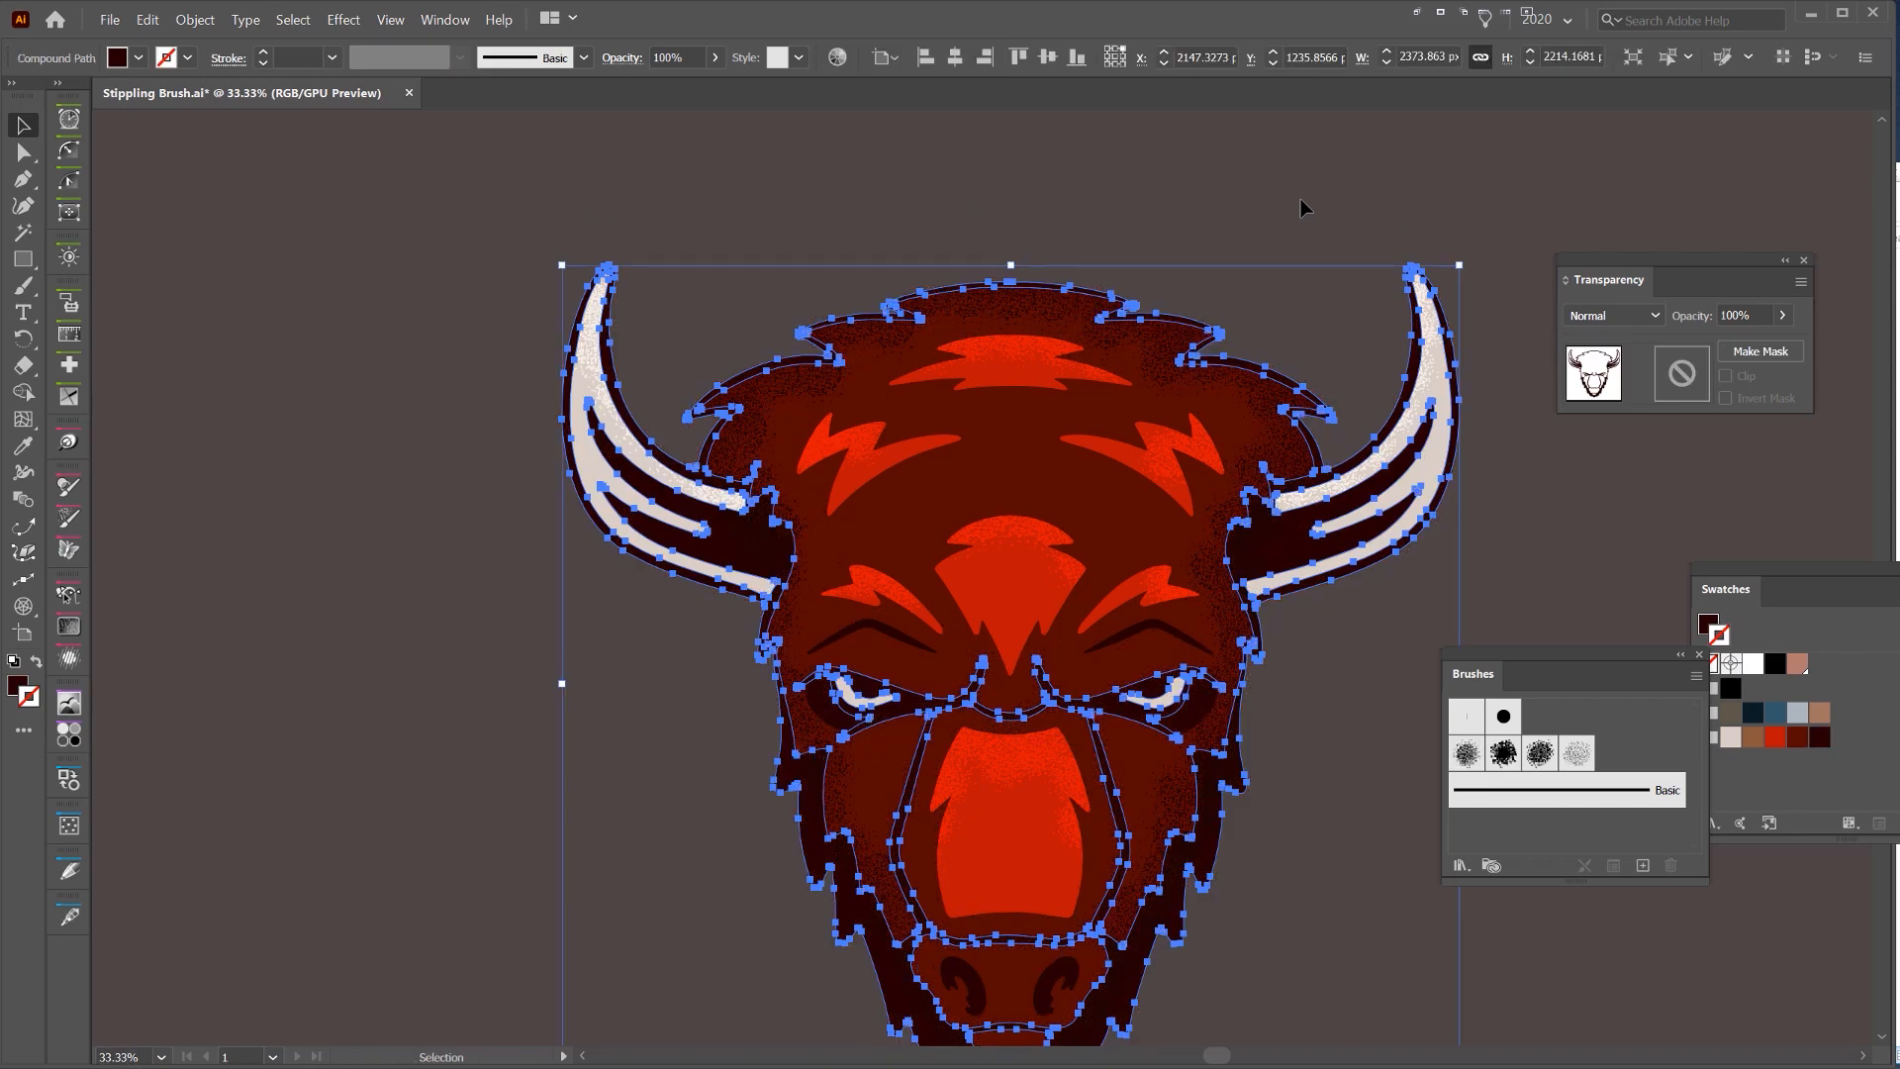
# - Recolour the background rectangle with the dark red fur swatch and deselect it
pyautogui.hotkey('ctrl', '-')
pyautogui.hotkey('ctrl', '-')
pyautogui.click(1419, 196)
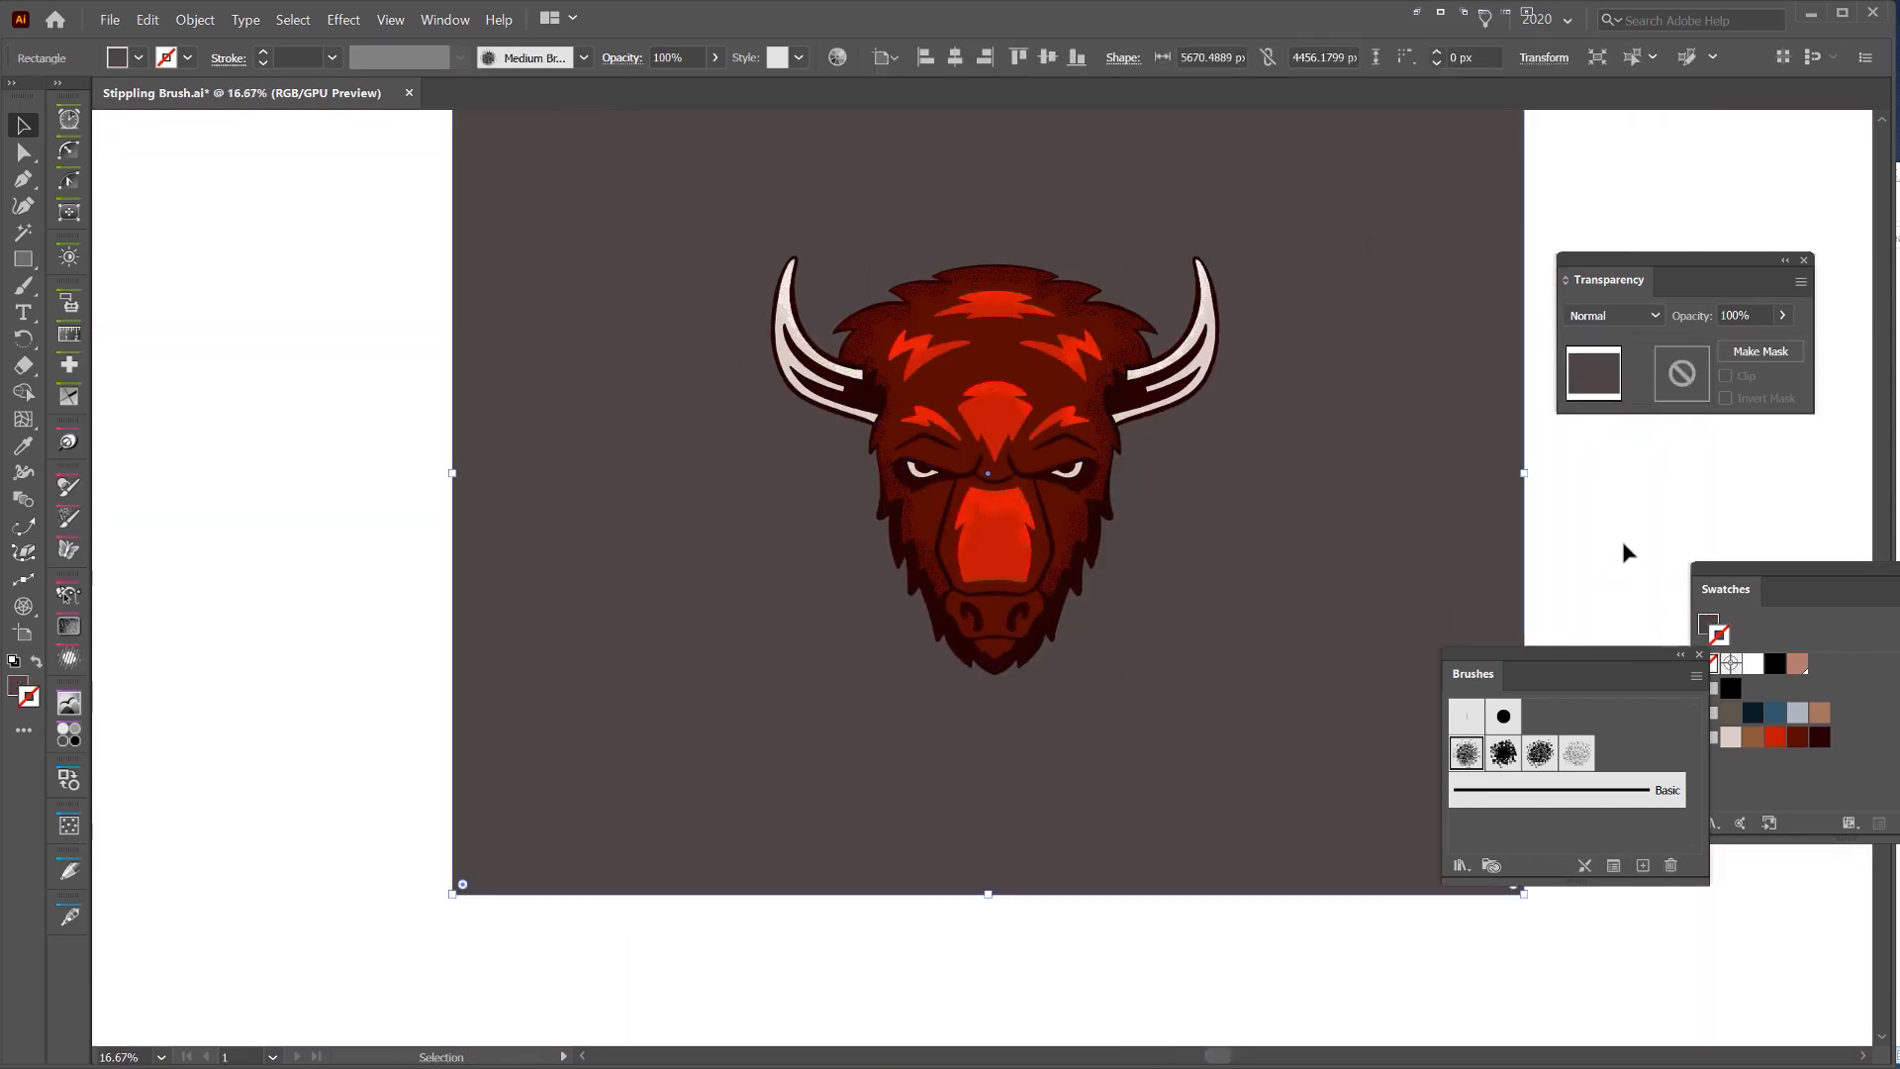
pyautogui.click(1819, 738)
pyautogui.click(1801, 741)
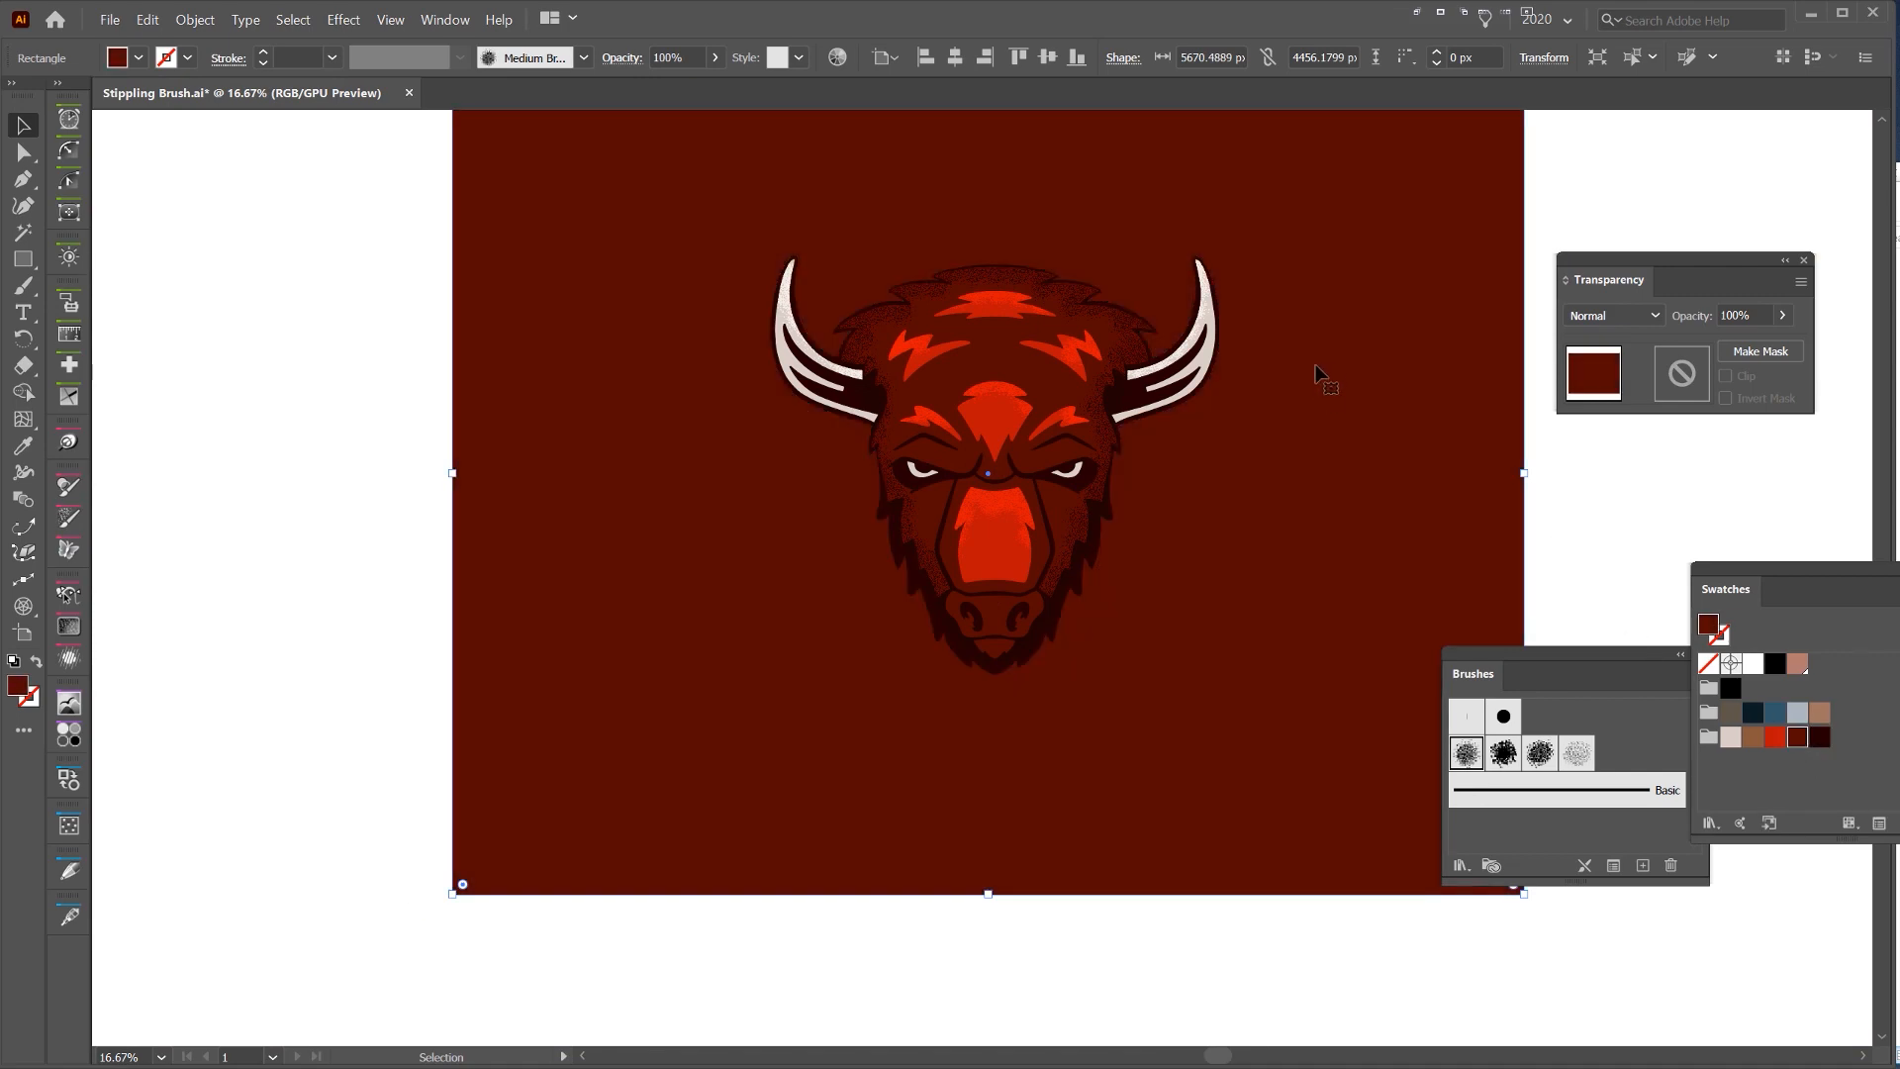
pyautogui.moveTo(1328, 352); pyautogui.dragTo(1317, 378)
pyautogui.hotkey('ctrl', 'shift', 'a')
pyautogui.moveTo(1184, 192); pyautogui.dragTo(1109, 273)
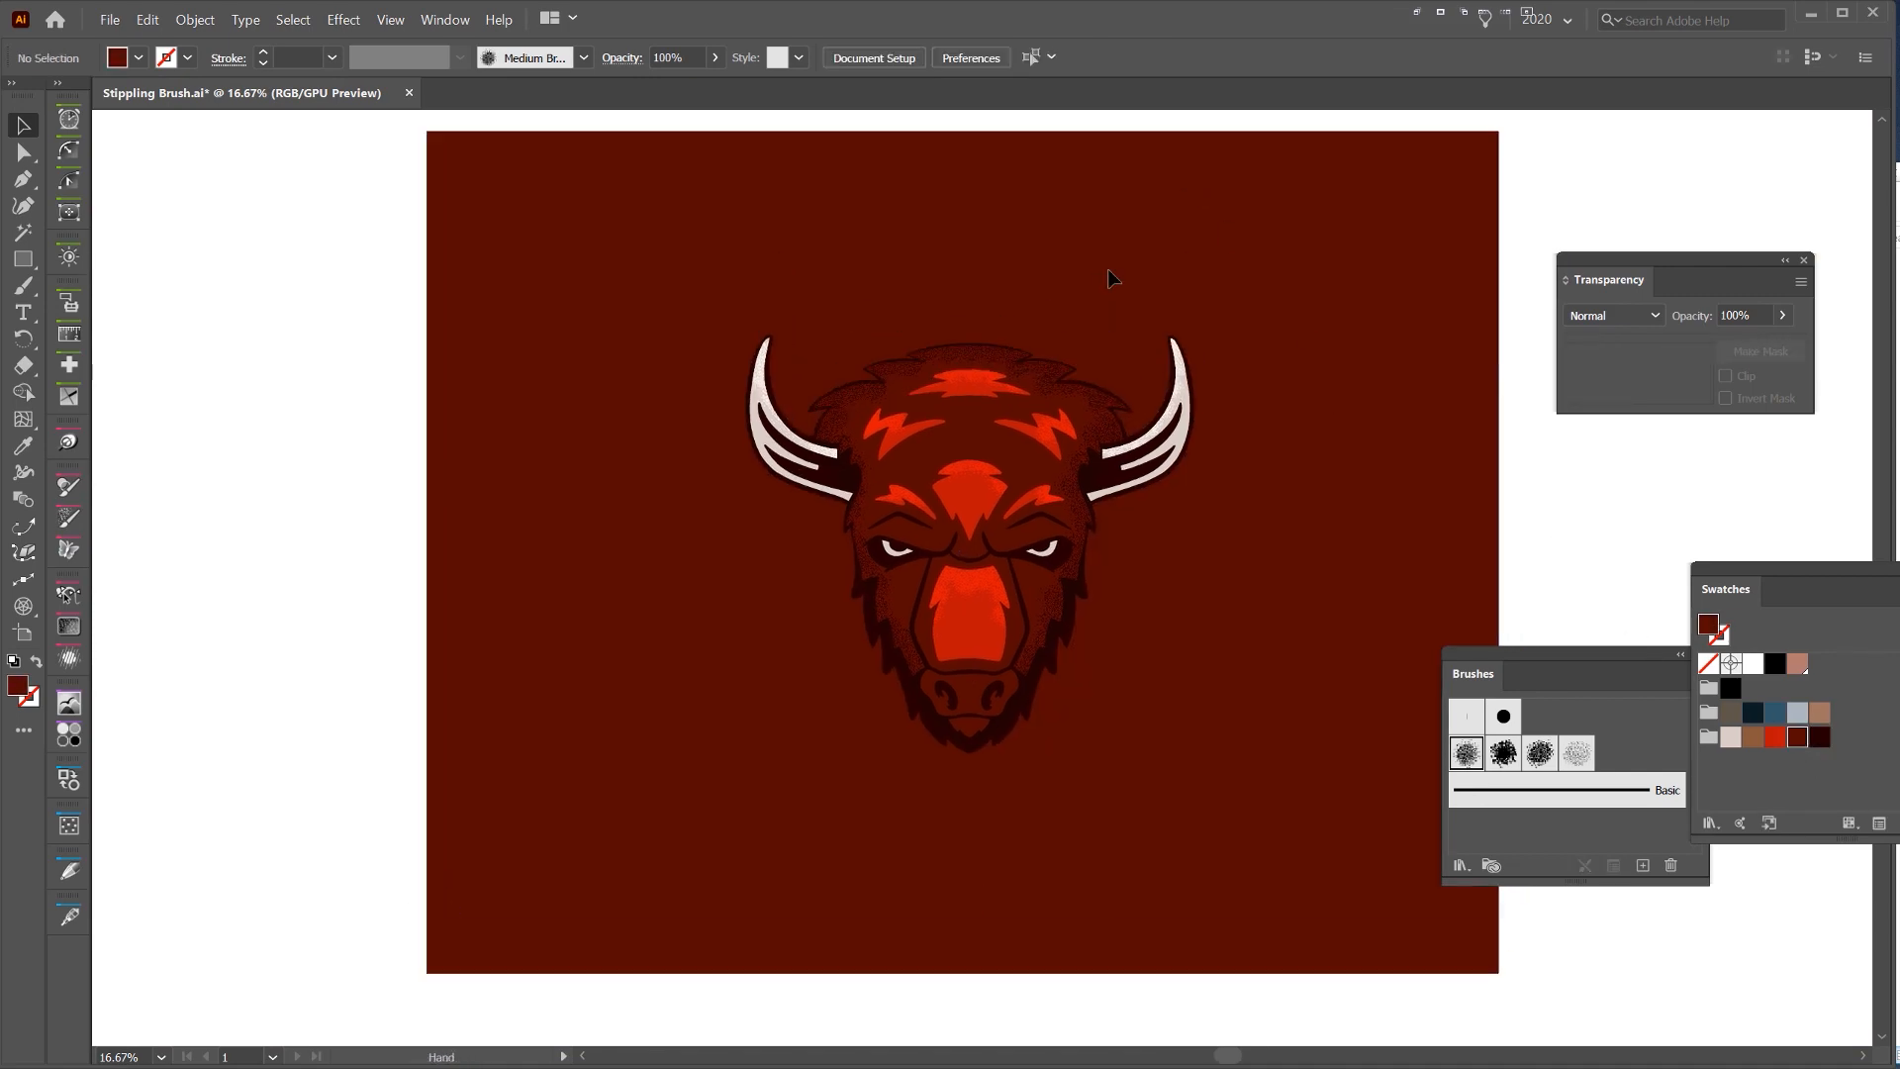
# - Rearrange the Transparency, Swatches and Brushes panels in a stack beside the bison head
pyautogui.moveTo(1603, 661); pyautogui.dragTo(1832, 839)
pyautogui.scroll(1, 1014, 455)
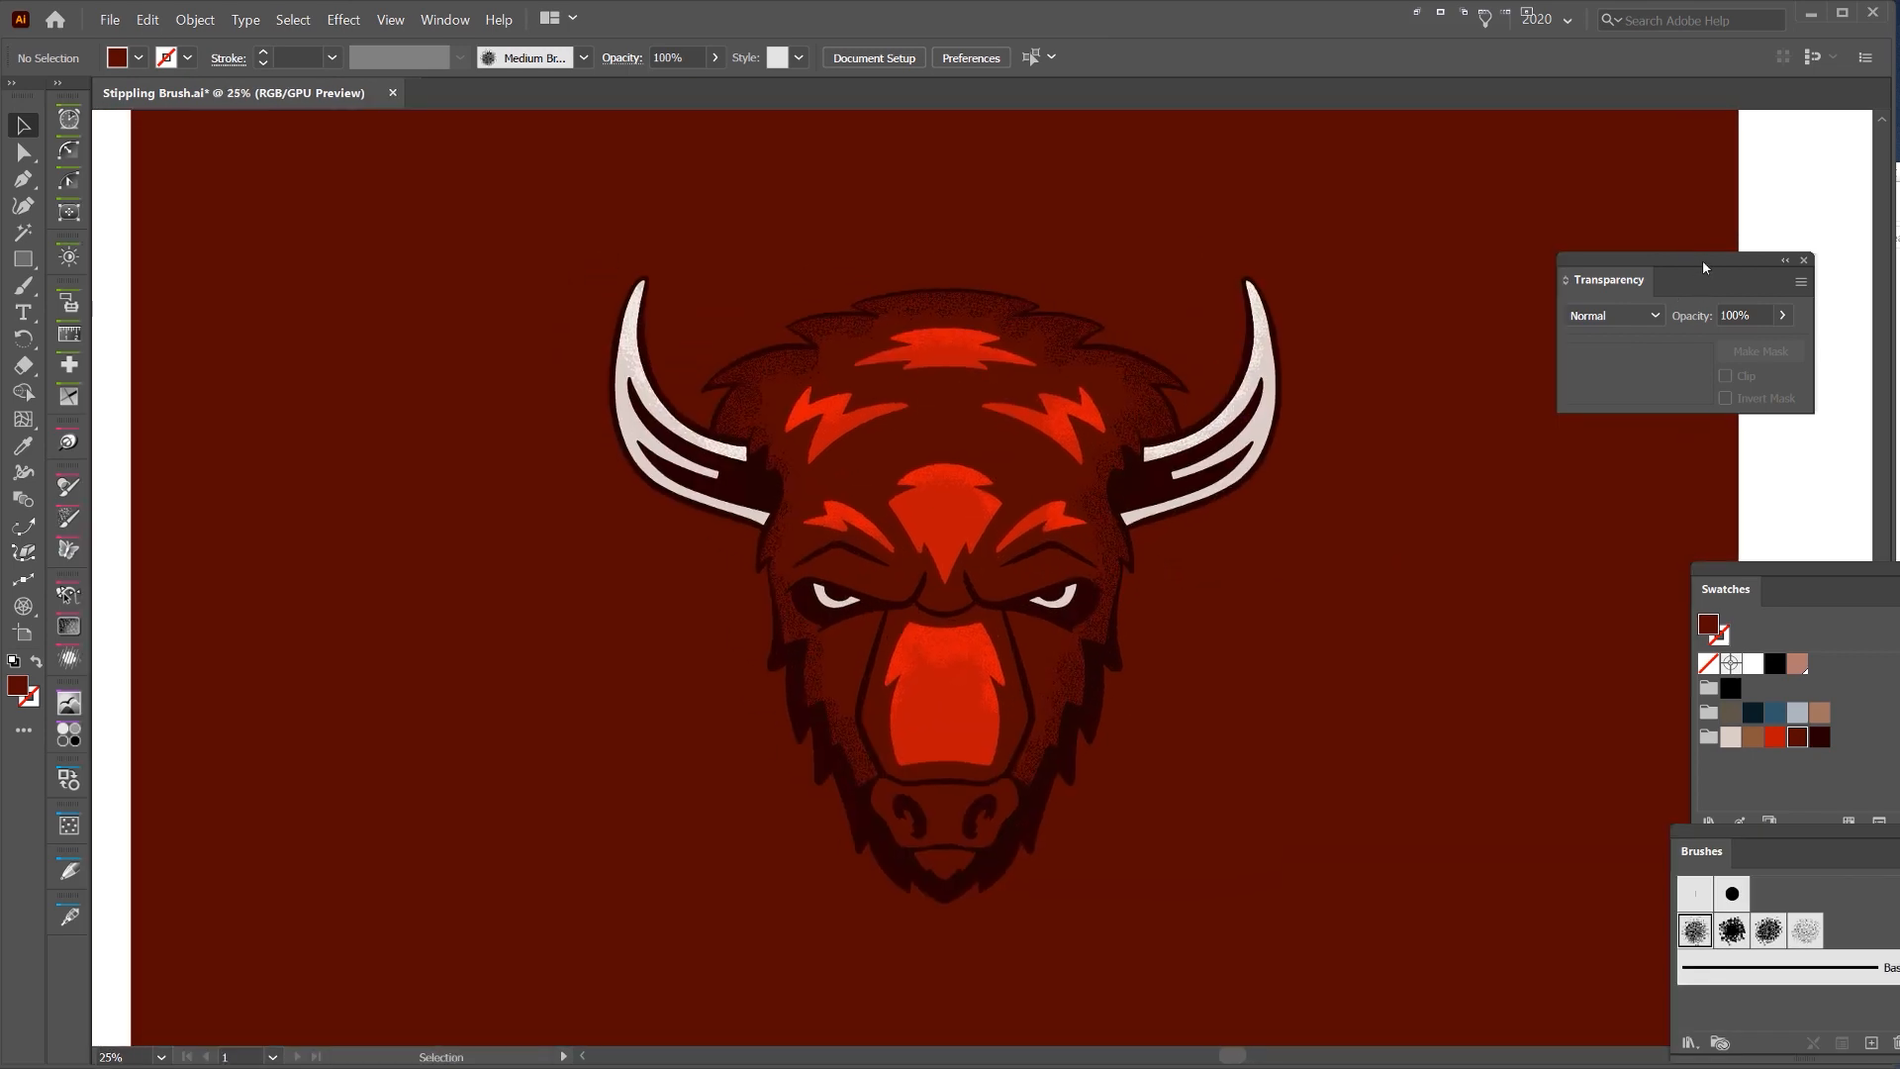
pyautogui.moveTo(1703, 259); pyautogui.dragTo(1814, 372)
pyautogui.moveTo(1497, 261)
pyautogui.mouseDown()
pyautogui.moveTo(1570, 222)
pyautogui.moveTo(1475, 251)
pyautogui.mouseUp()
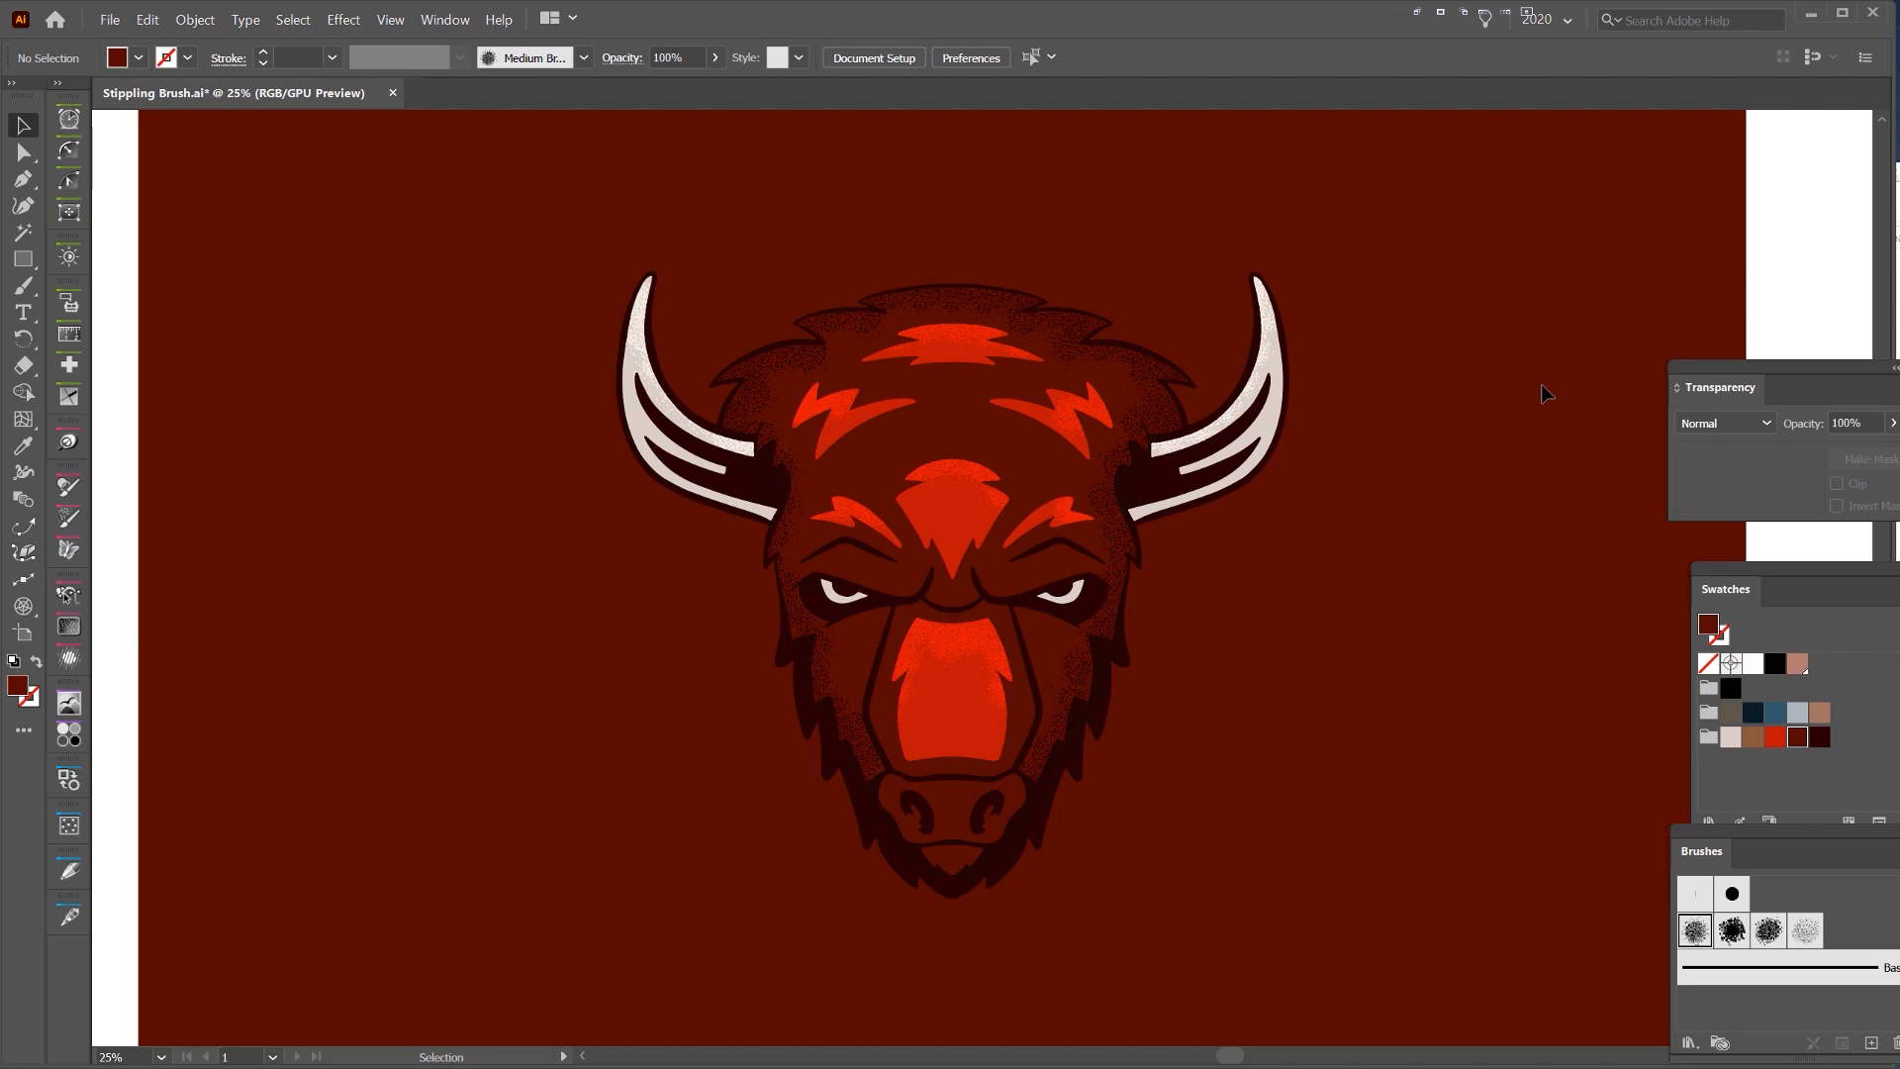
pyautogui.moveTo(1751, 373); pyautogui.dragTo(1660, 263)
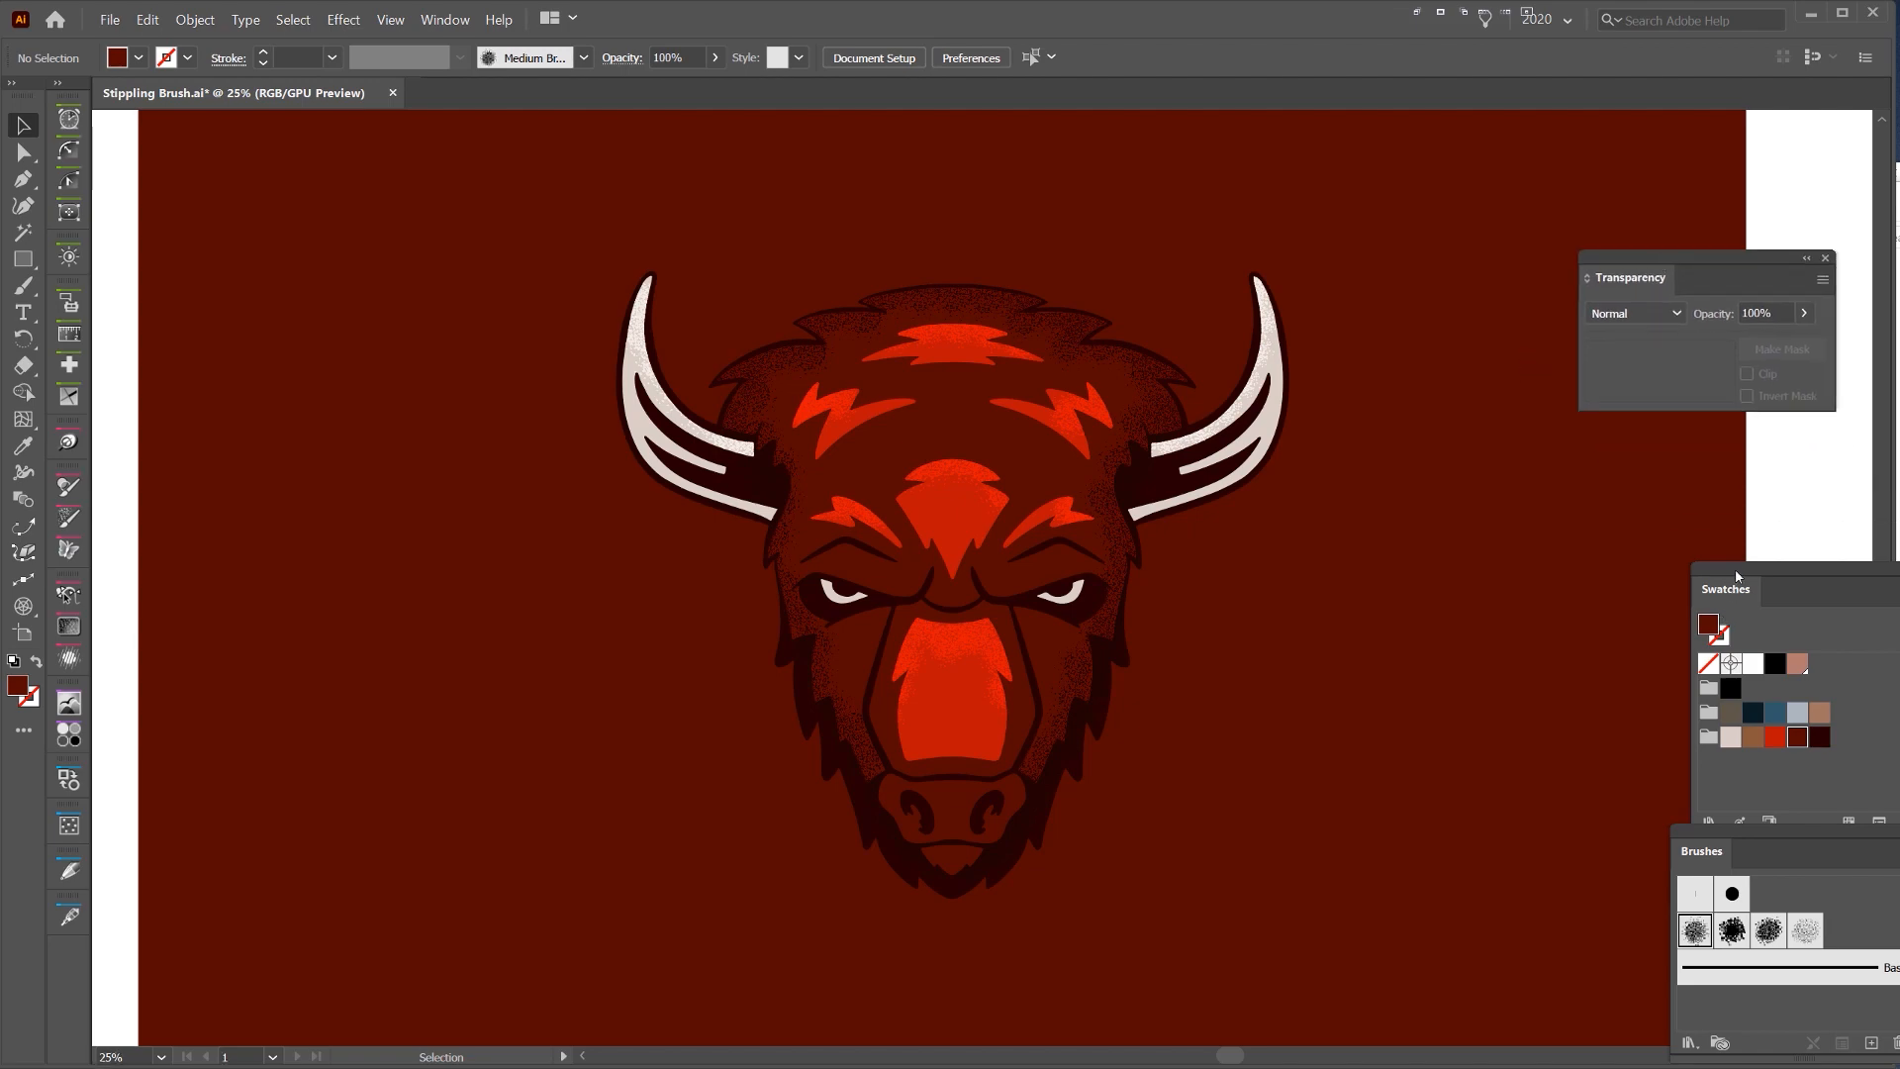
pyautogui.moveTo(1743, 577); pyautogui.dragTo(1629, 446)
pyautogui.moveTo(1734, 804); pyautogui.dragTo(1641, 713)
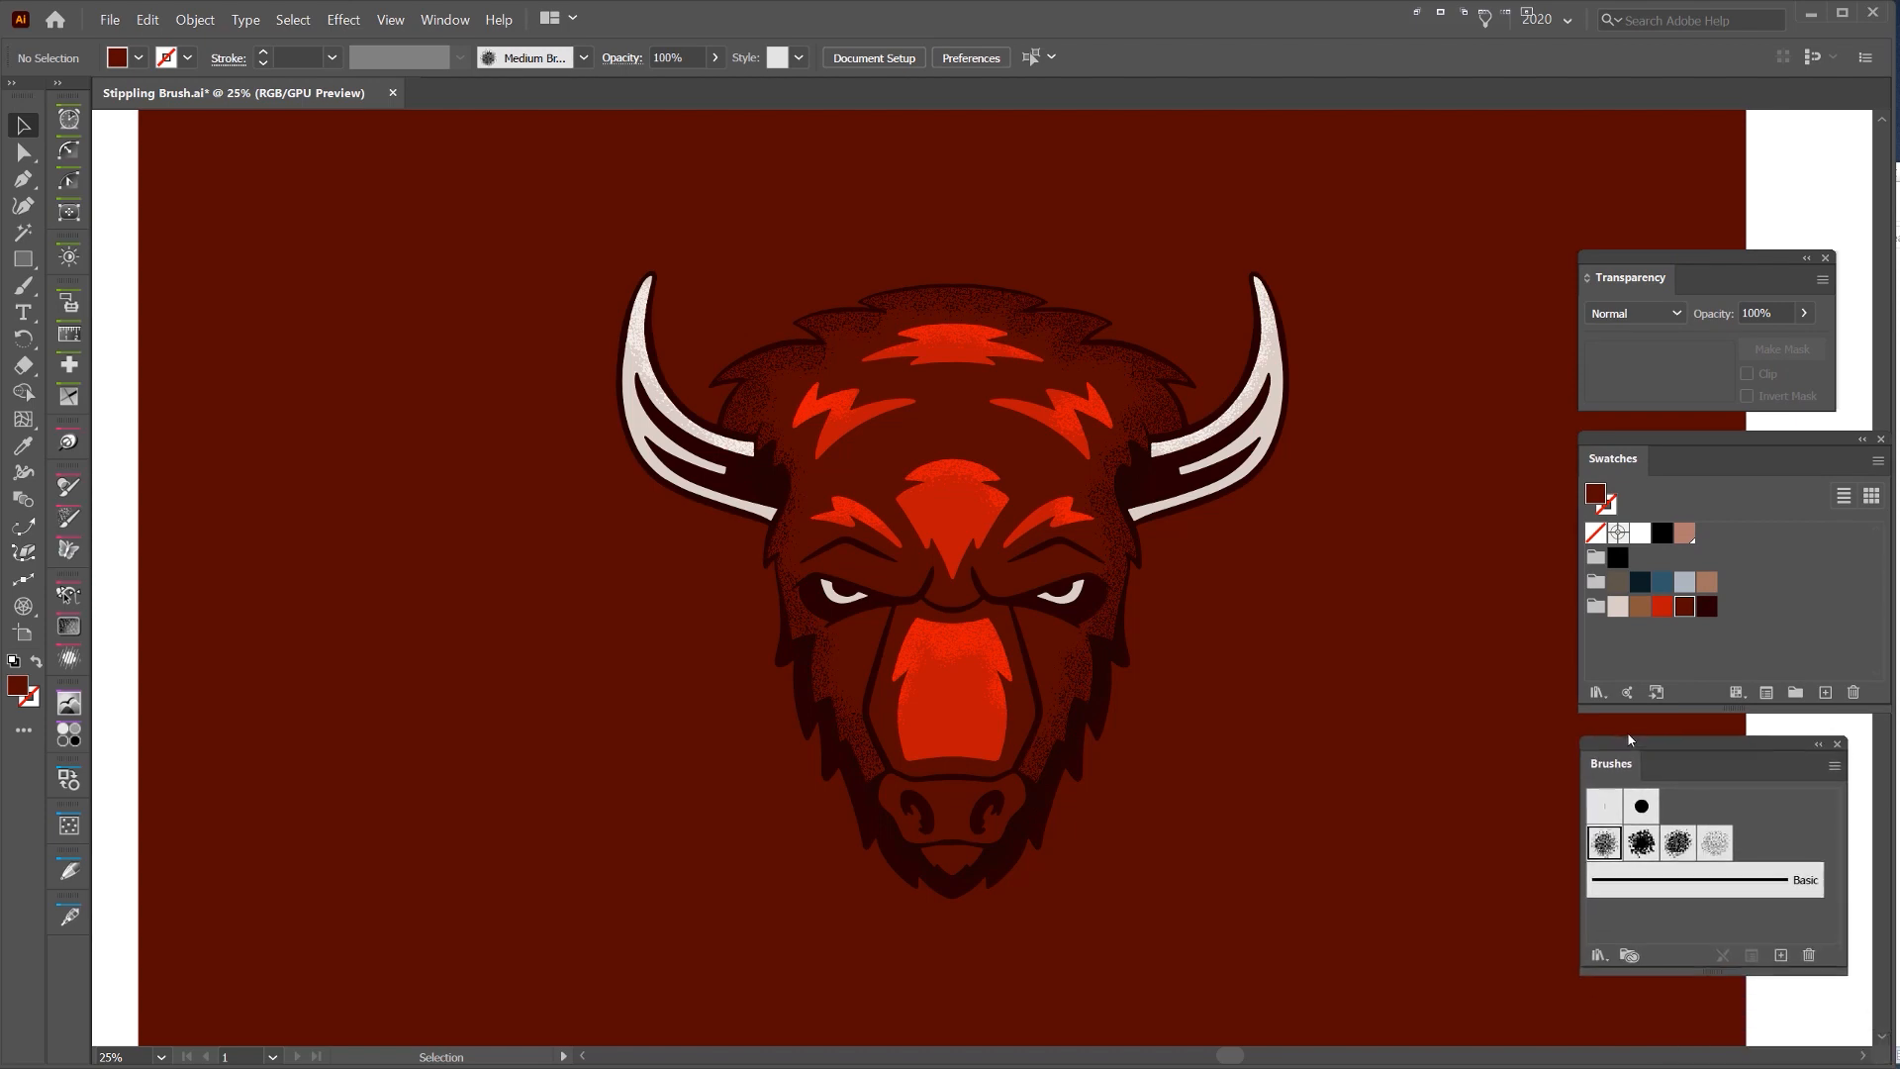
# - Draw a circle about 2166 px wide centred on the bison's face and send it to the back
pyautogui.scroll(-2, 1217, 514)
pyautogui.scroll(-2, 1217, 516)
pyautogui.moveTo(1280, 442); pyautogui.dragTo(1234, 577)
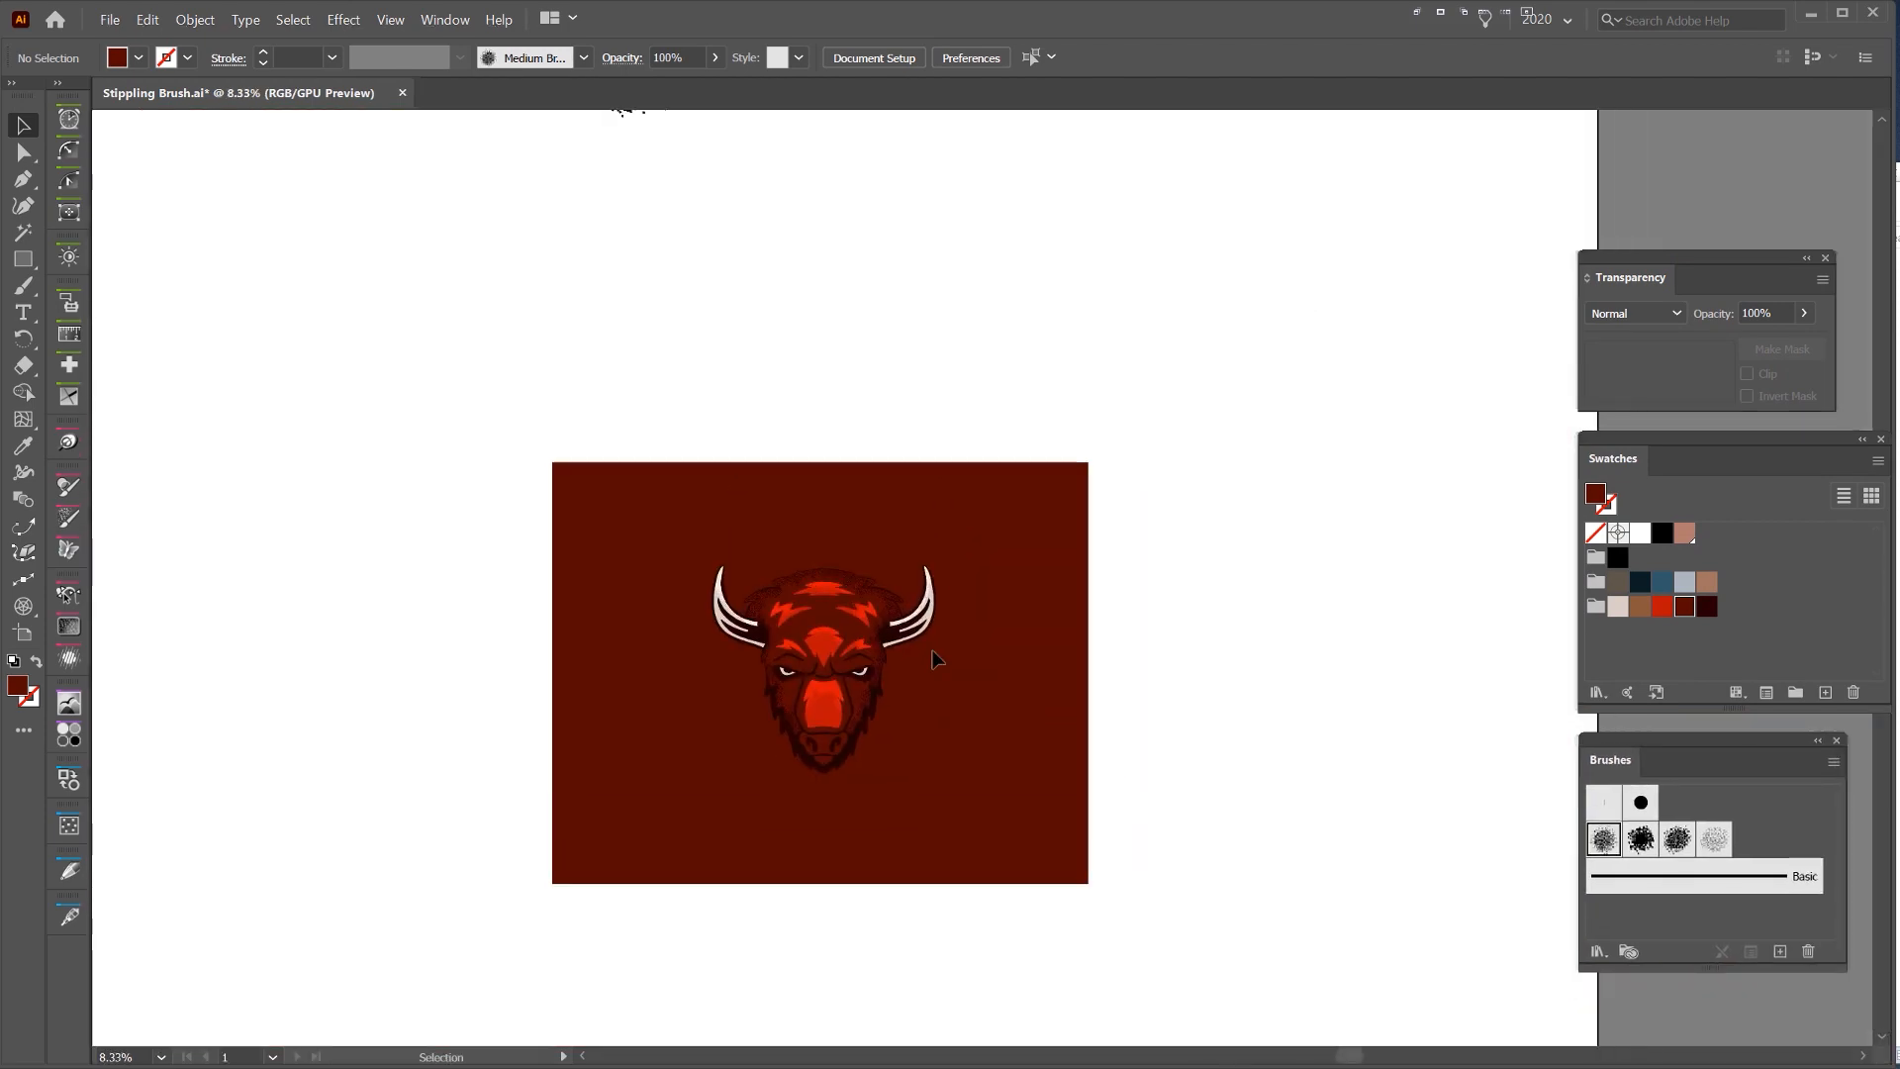
pyautogui.scroll(3, 934, 661)
pyautogui.moveTo(956, 644)
pyautogui.mouseDown()
pyautogui.moveTo(1095, 687)
pyautogui.moveTo(1141, 613)
pyautogui.mouseUp()
pyautogui.scroll(-1, 1100, 683)
pyautogui.press('b')
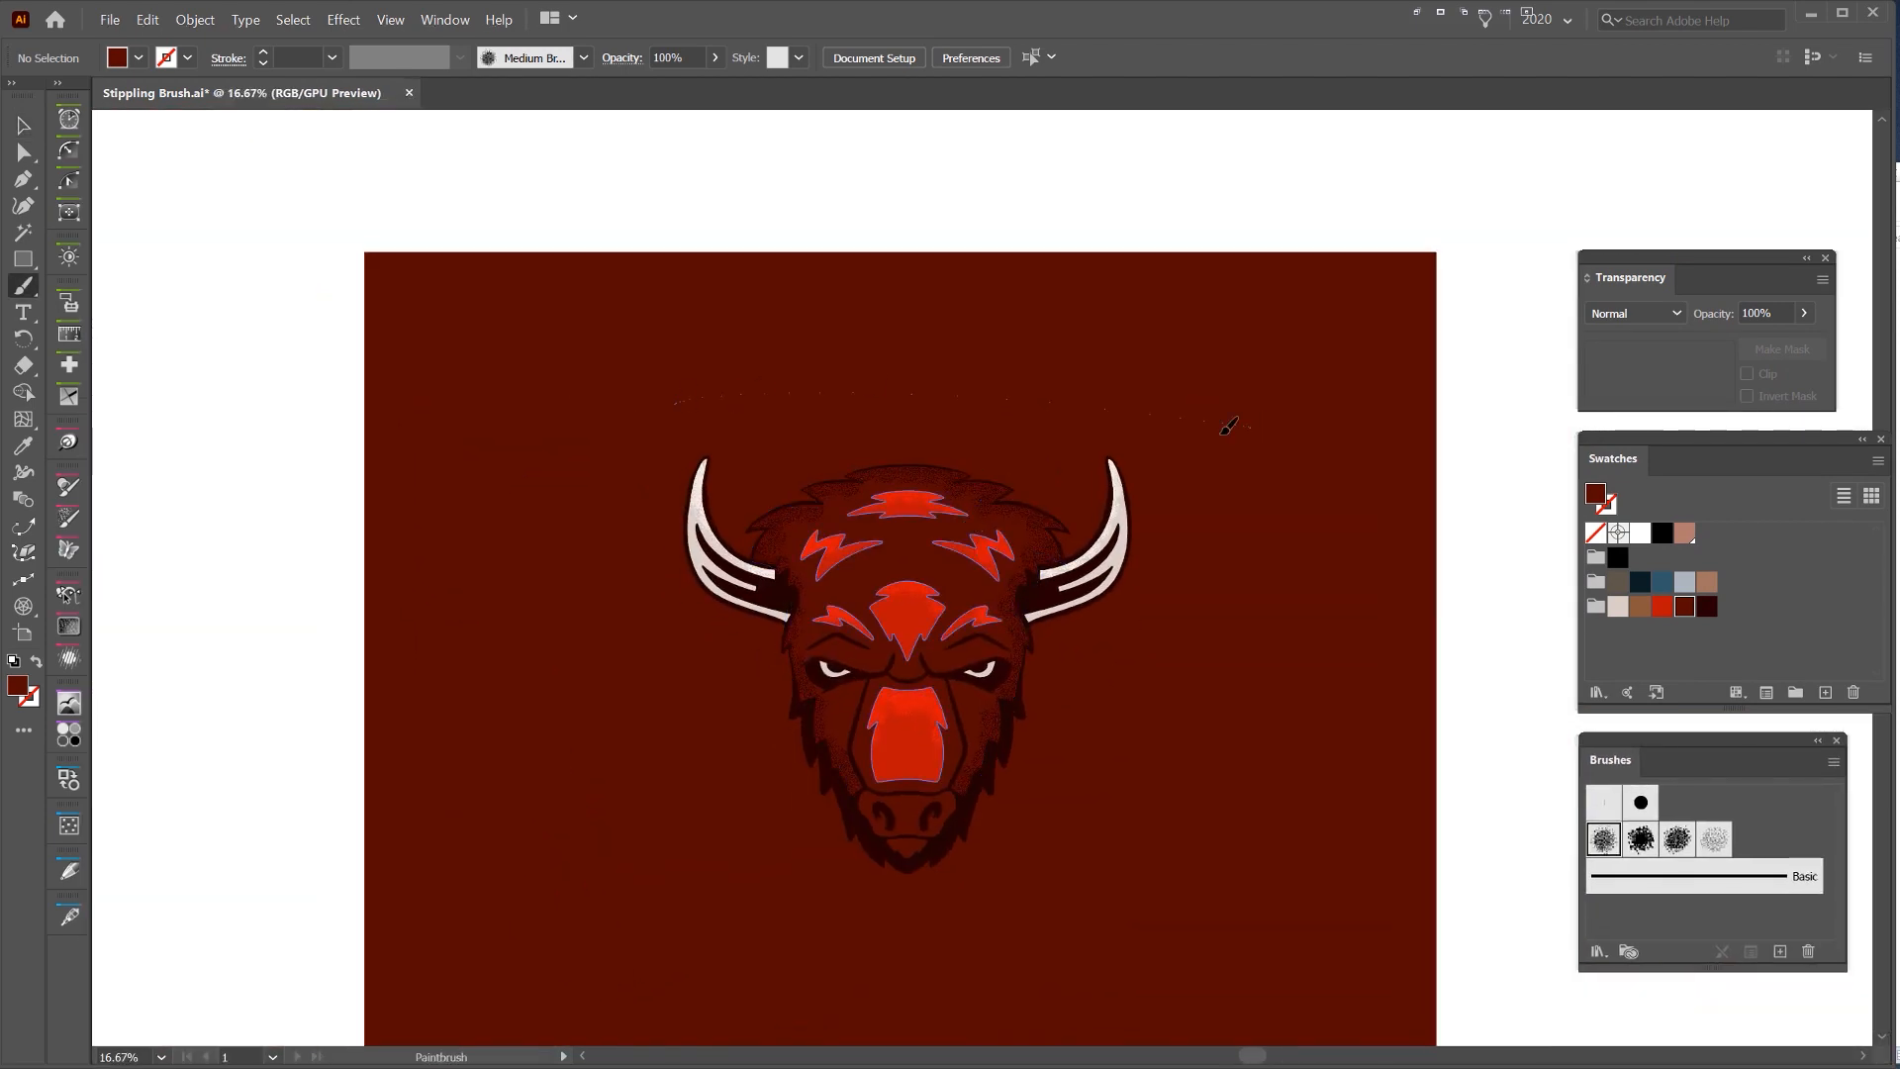
pyautogui.moveTo(1223, 432); pyautogui.dragTo(1227, 436)
pyautogui.press('m')
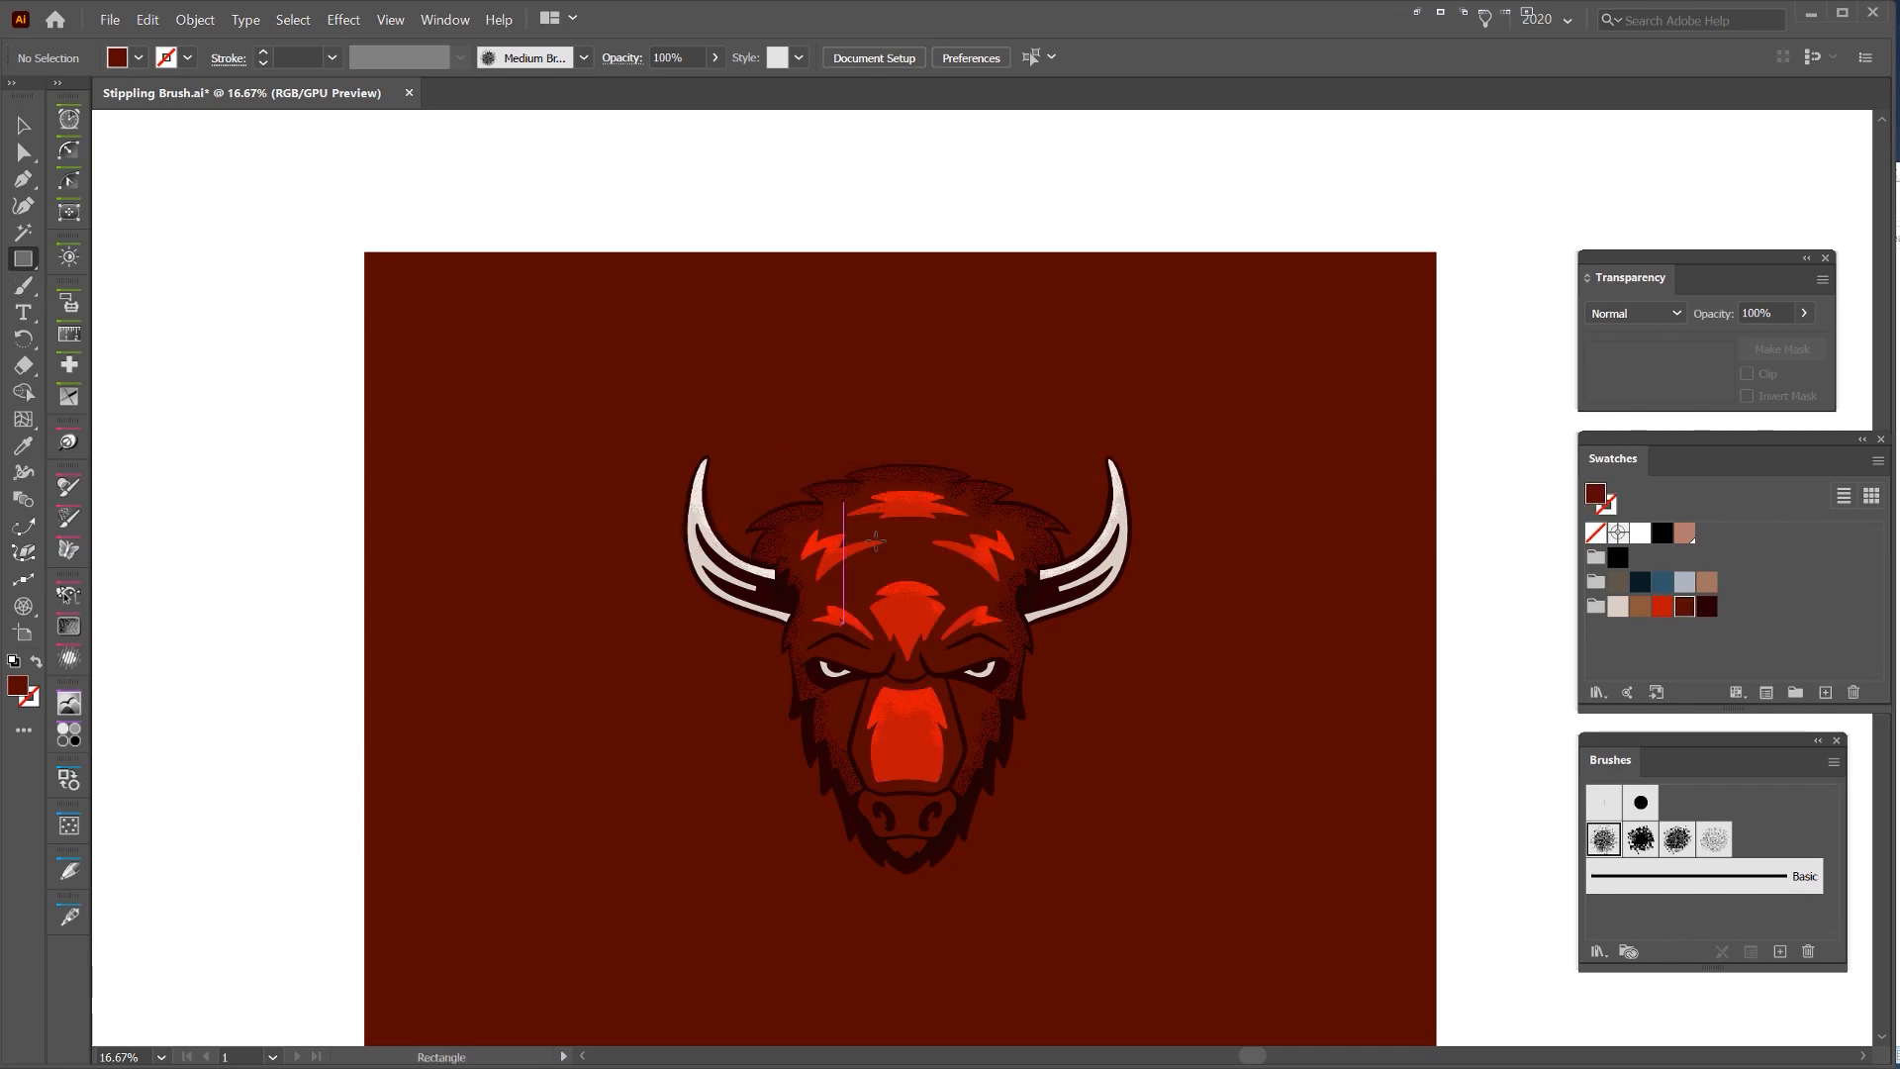
pyautogui.press('l')
pyautogui.moveTo(907, 653)
pyautogui.mouseDown()
pyautogui.moveTo(1034, 831)
pyautogui.moveTo(1074, 871)
pyautogui.moveTo(1113, 858)
pyautogui.mouseUp()
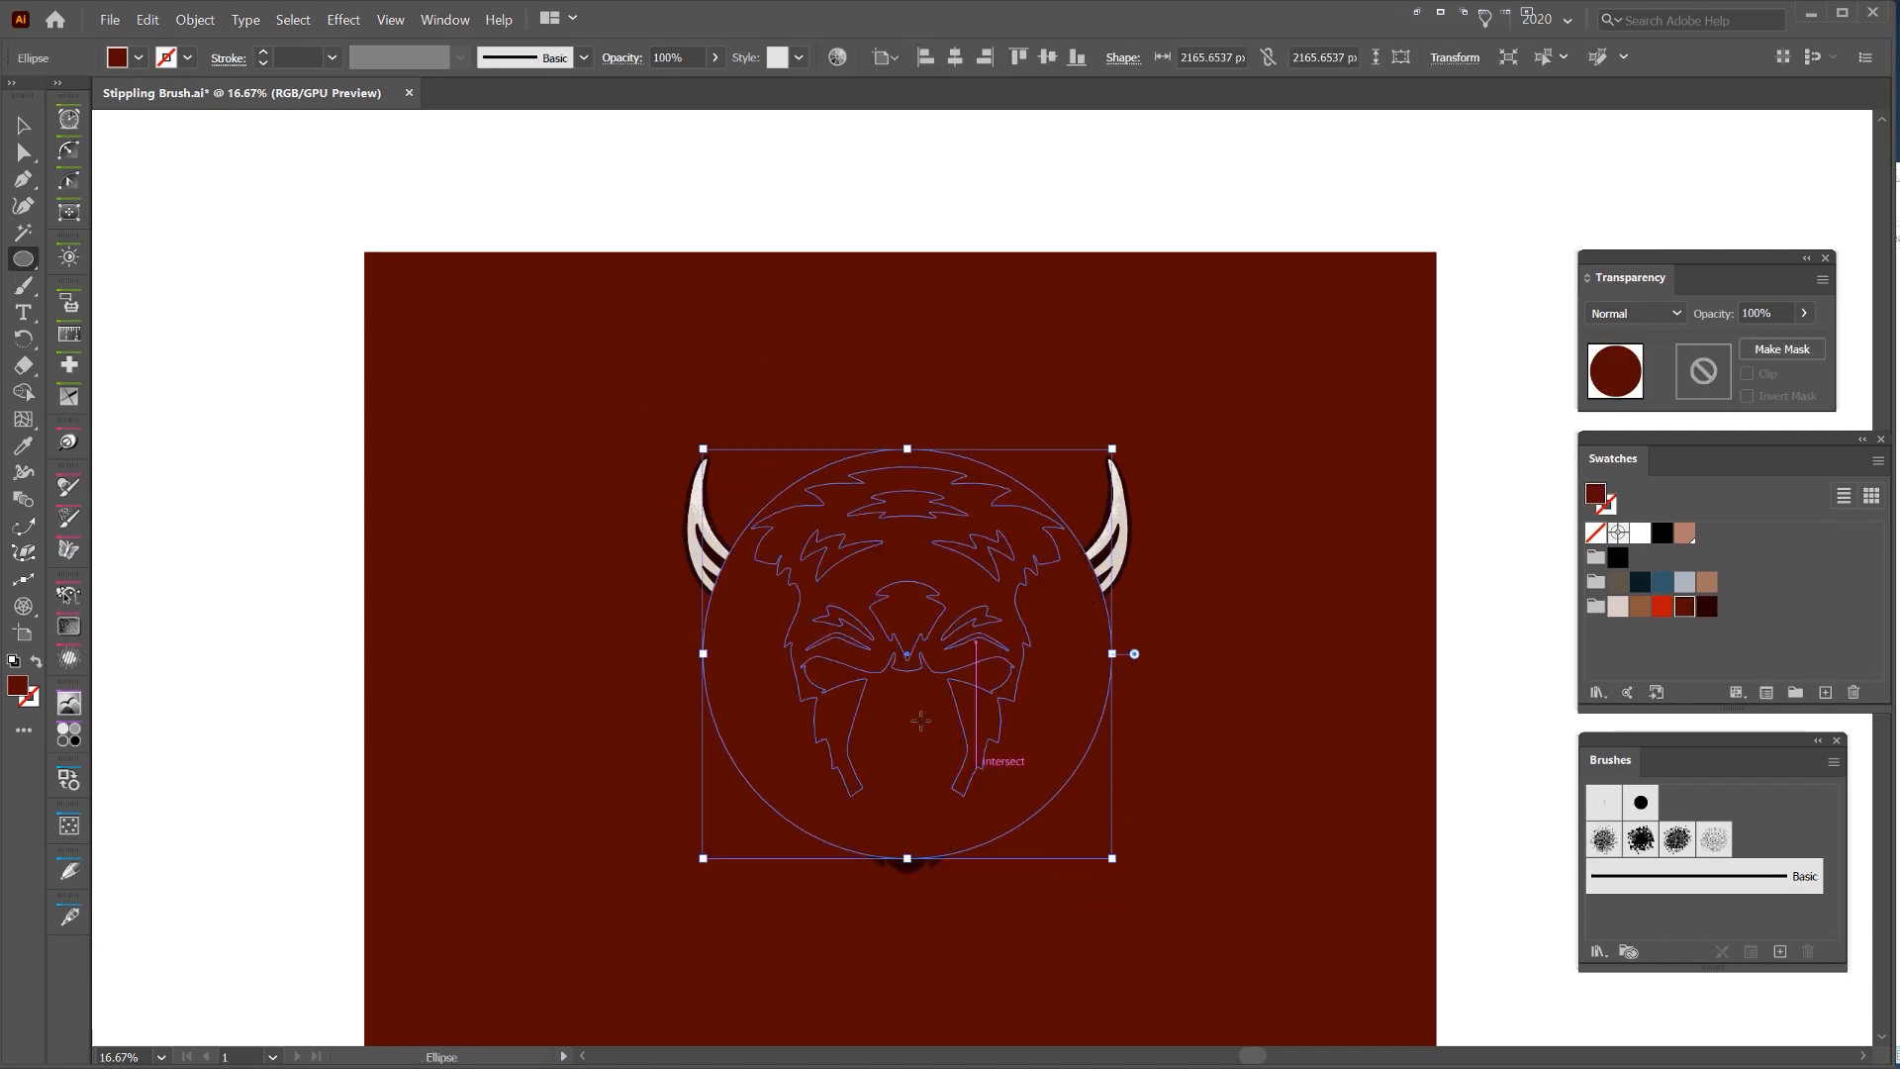
pyautogui.scroll(1, 921, 722)
pyautogui.hotkey('ctrl', 'shift', '[')
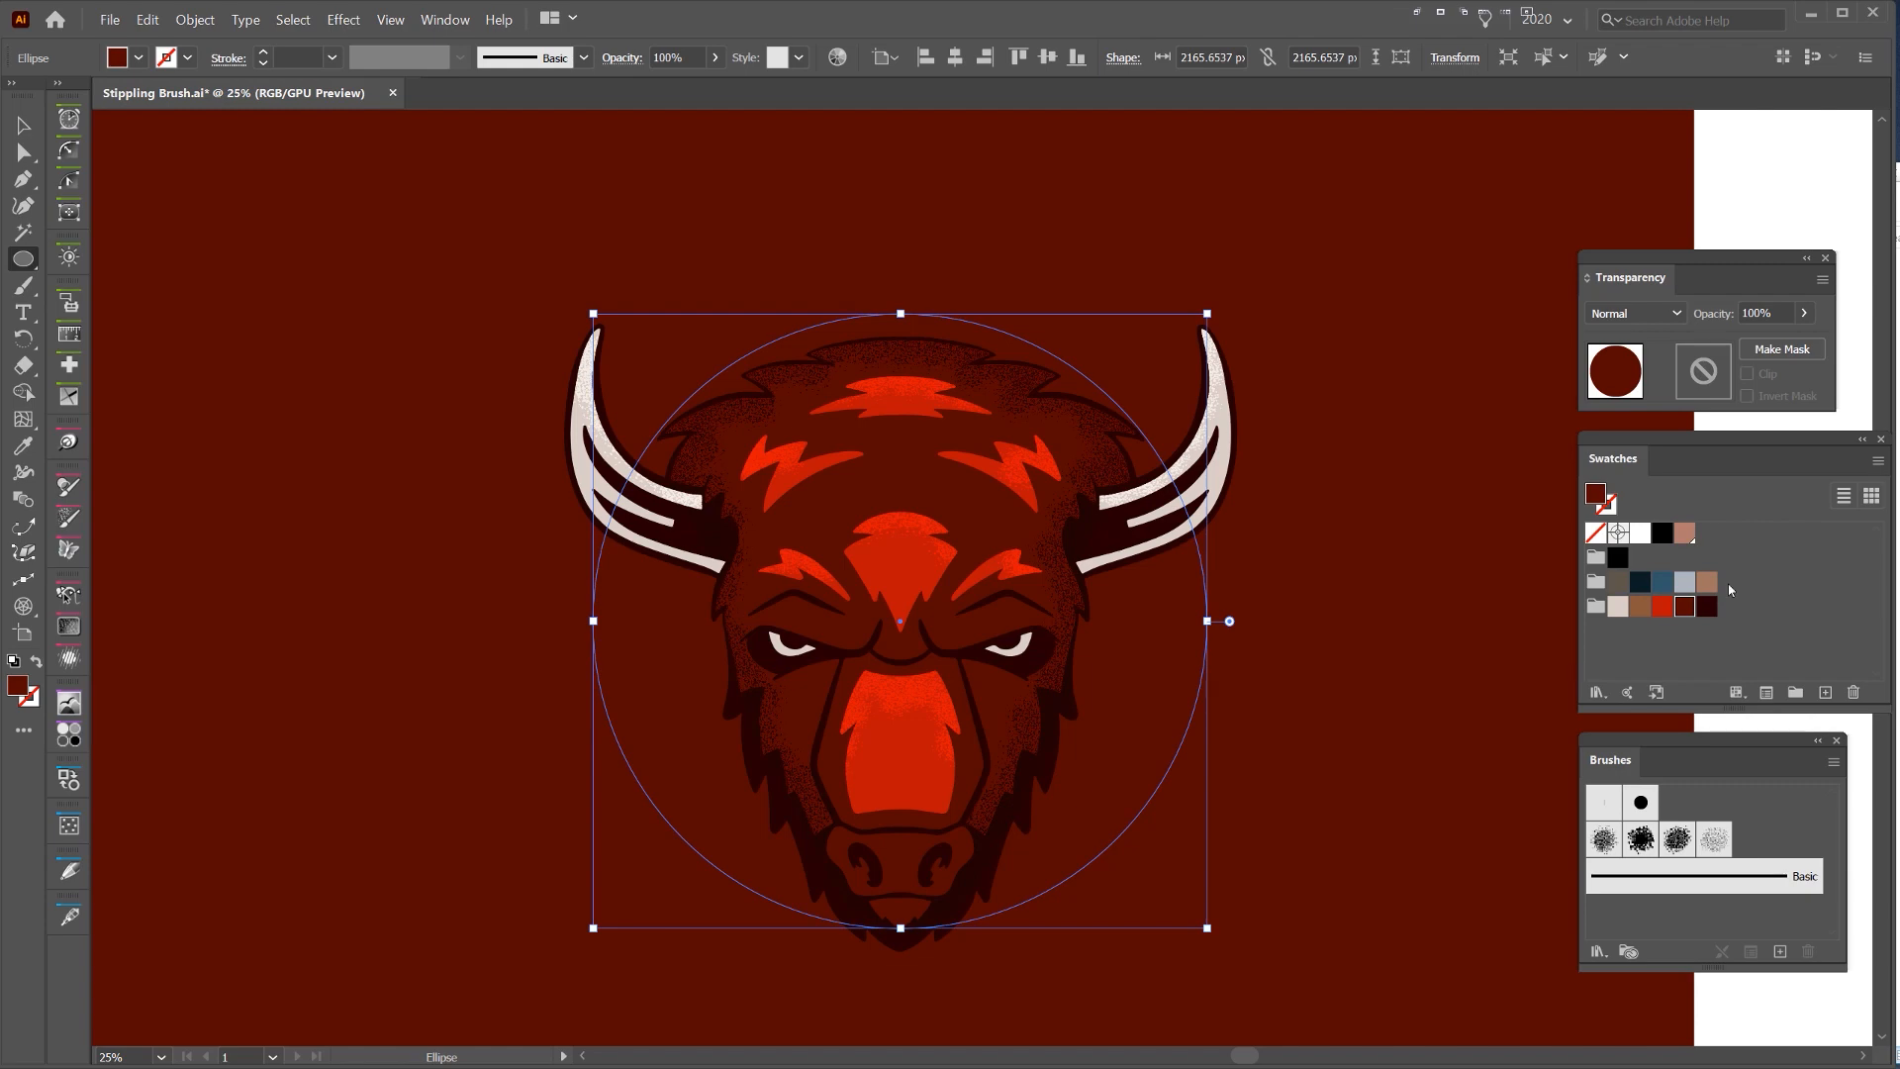
# - Give the circle no fill and a darkest-maroon stroke with the coarse stipple scatter brush, blended with Multiply
pyautogui.click(1638, 840)
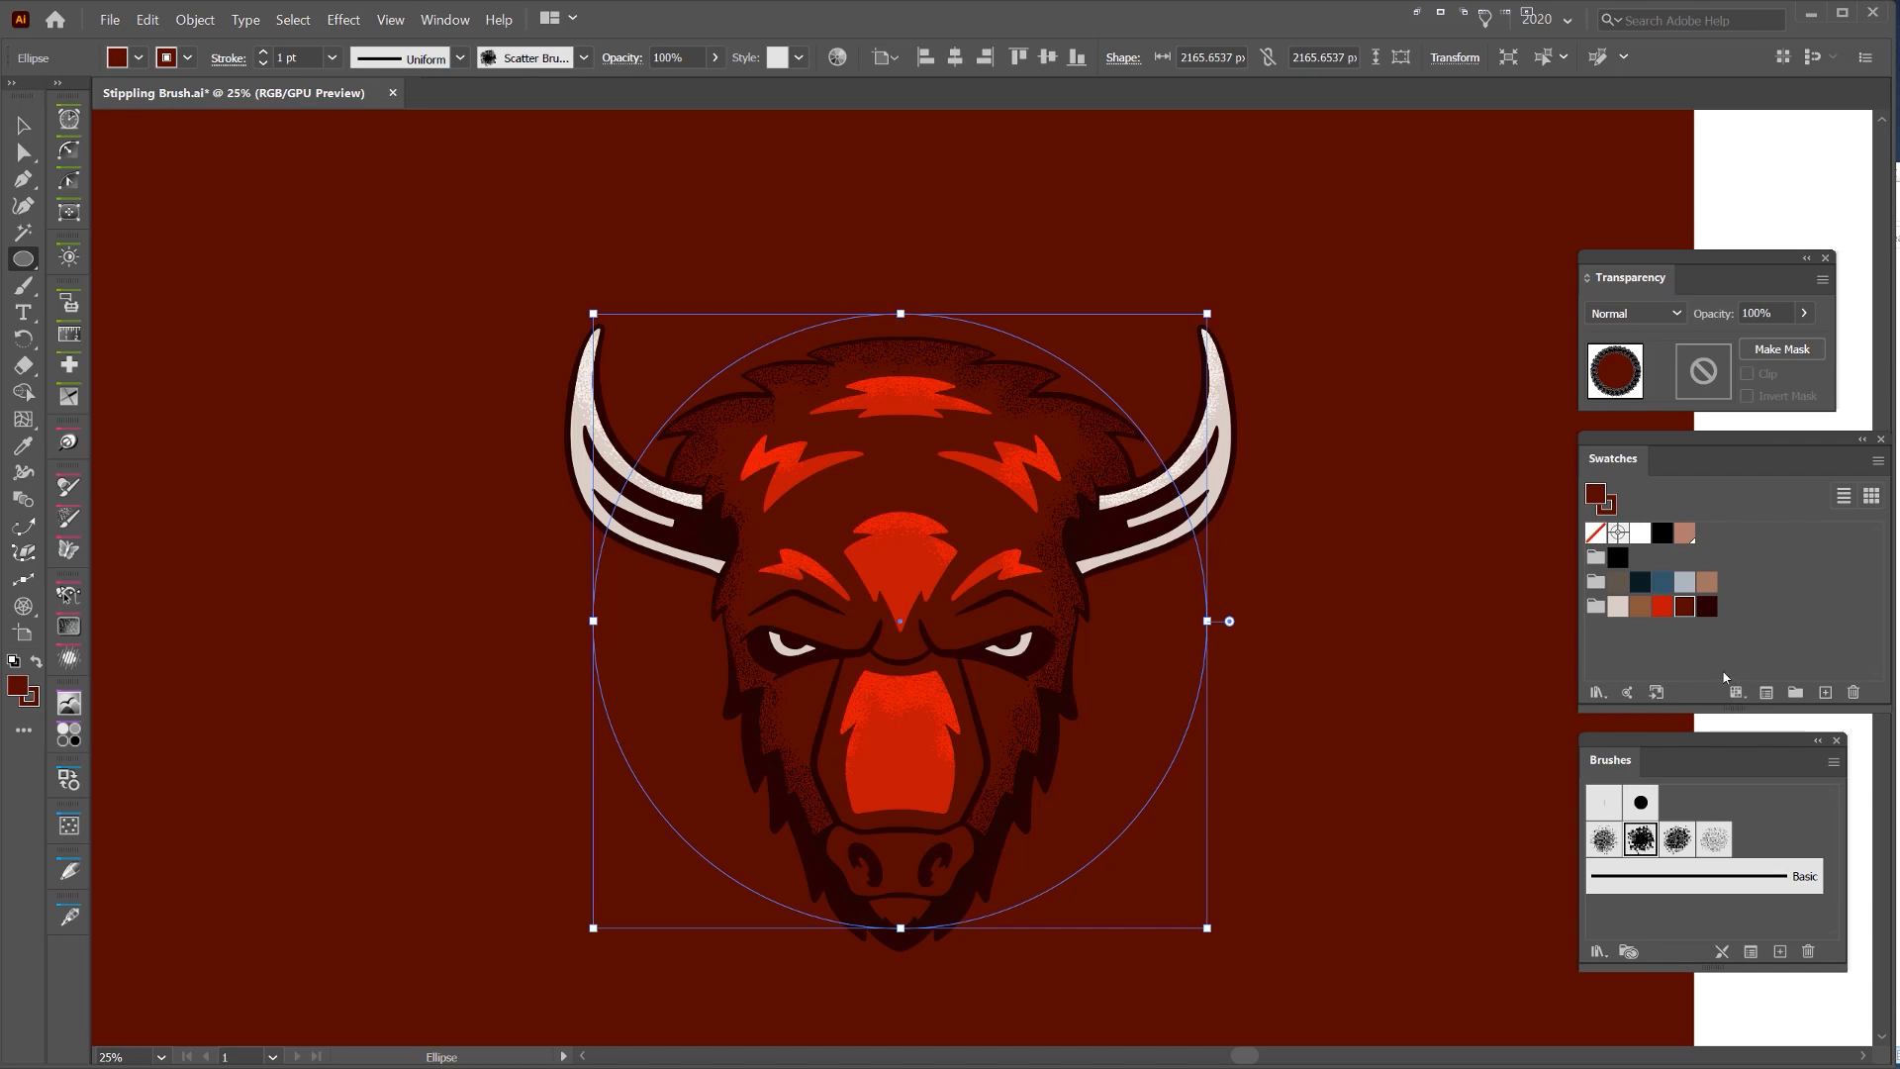
pyautogui.press('/')
pyautogui.press('x')
pyautogui.click(1706, 611)
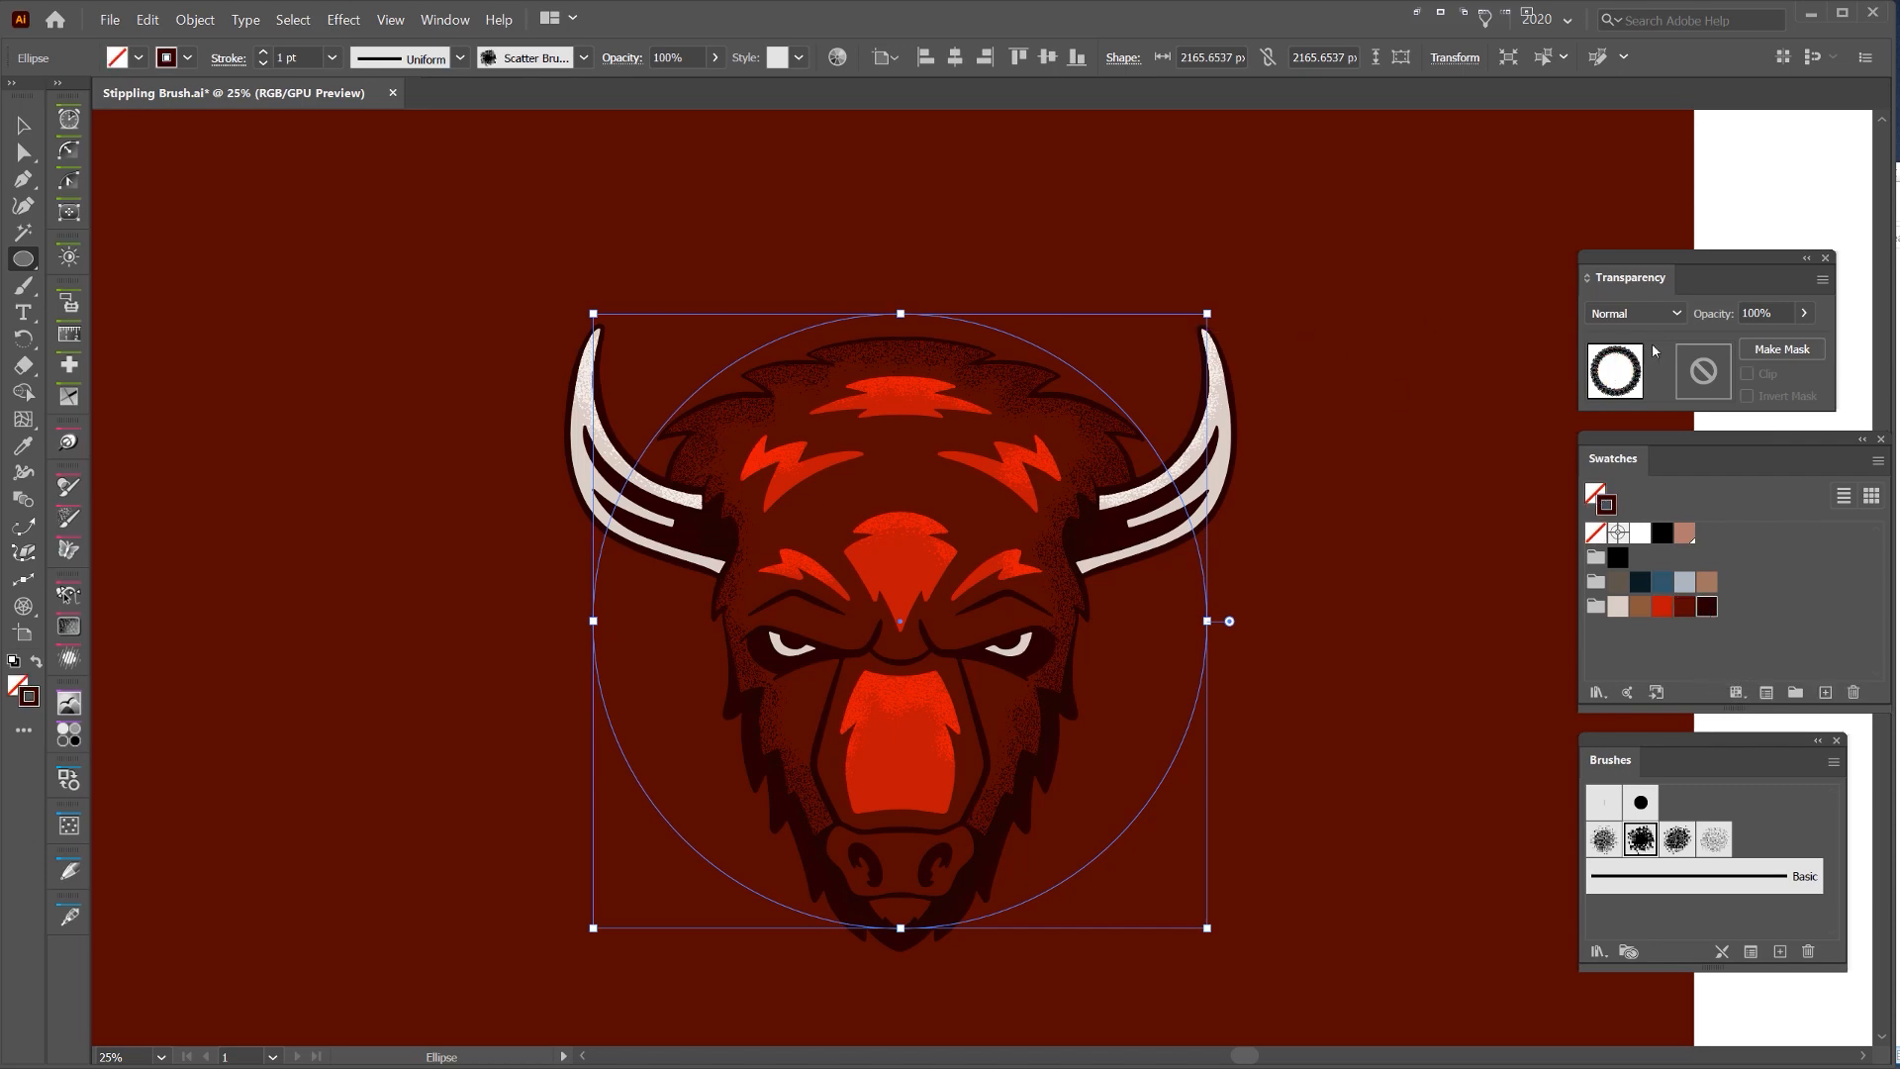
pyautogui.click(1635, 313)
pyautogui.click(1628, 394)
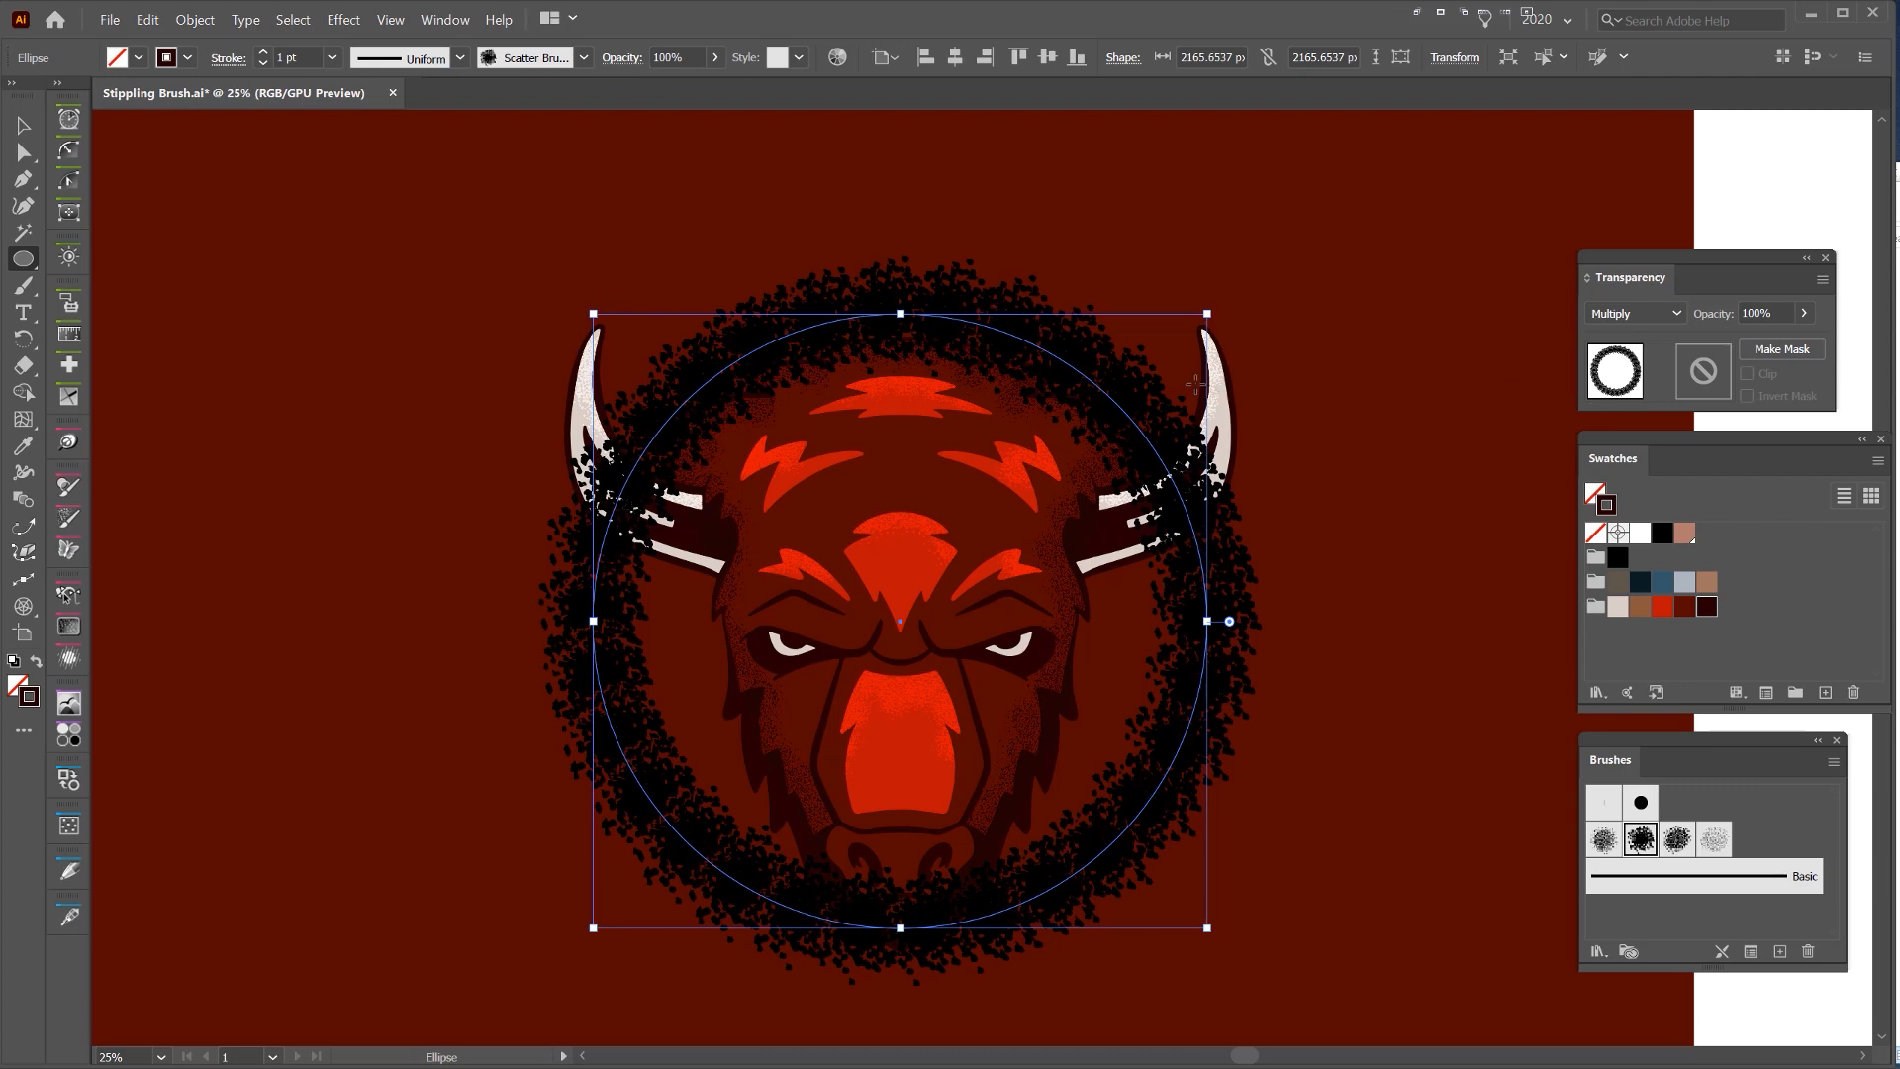
# - Move the stippled circle behind the bison head and shrink it about its centre to about 1581 px
pyautogui.press('v')
pyautogui.hotkey('ctrl', '[')
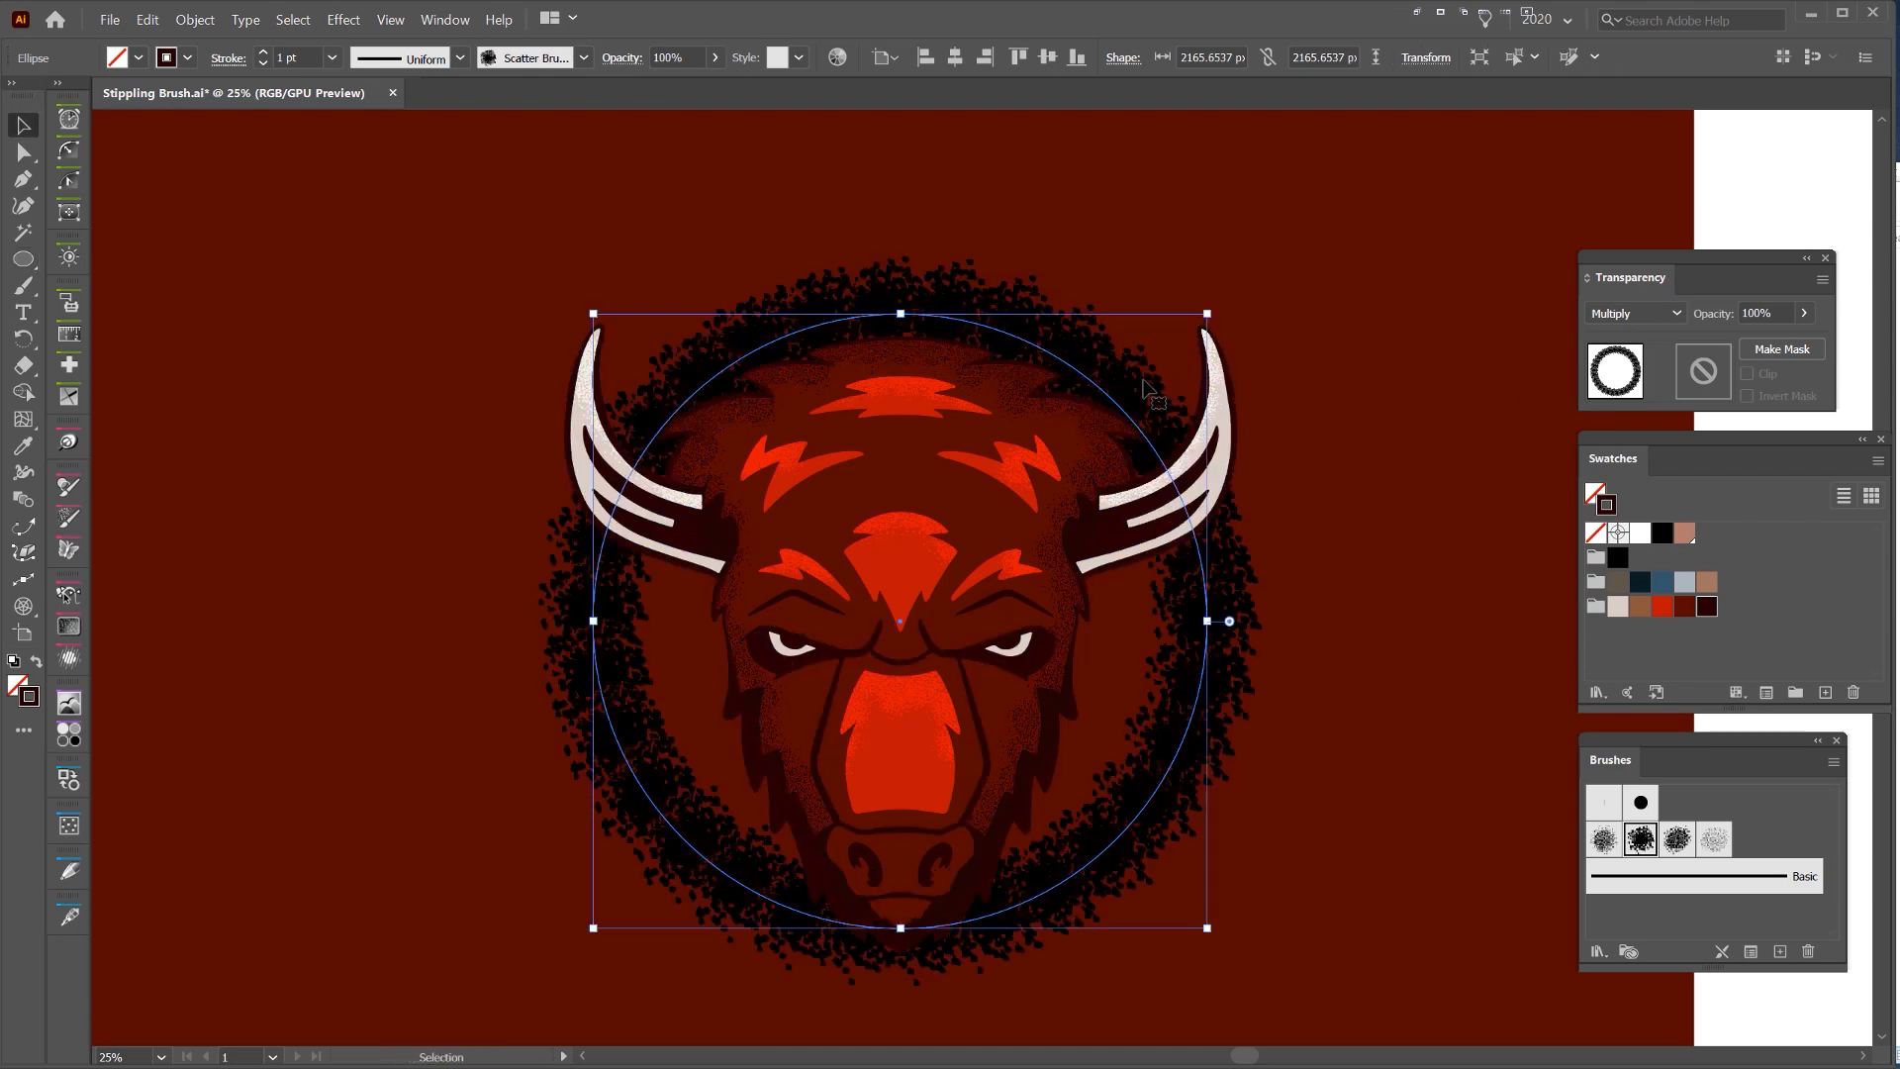
pyautogui.moveTo(900, 314); pyautogui.dragTo(901, 396)
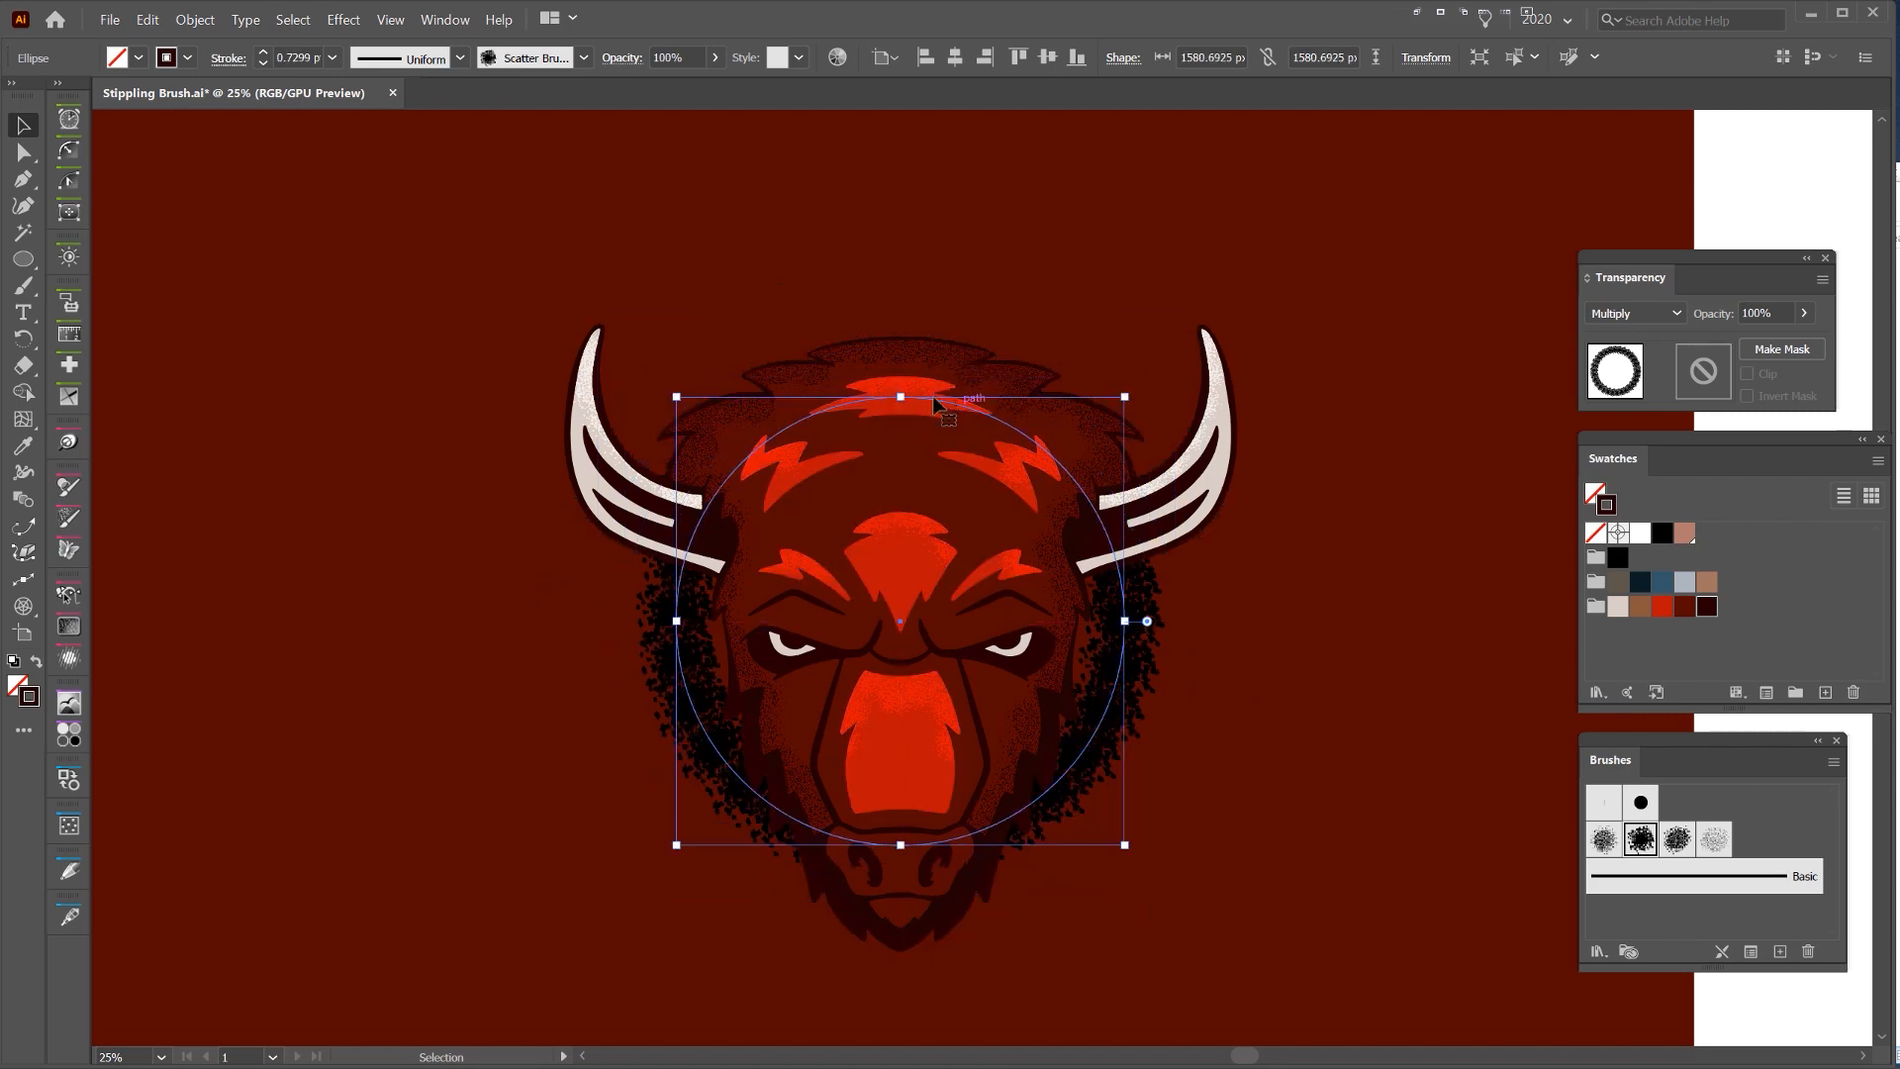
# - Set the stippled circle's stroke weight to 1 pt and its opacity to 30%
pyautogui.click(263, 53)
pyautogui.click(264, 54)
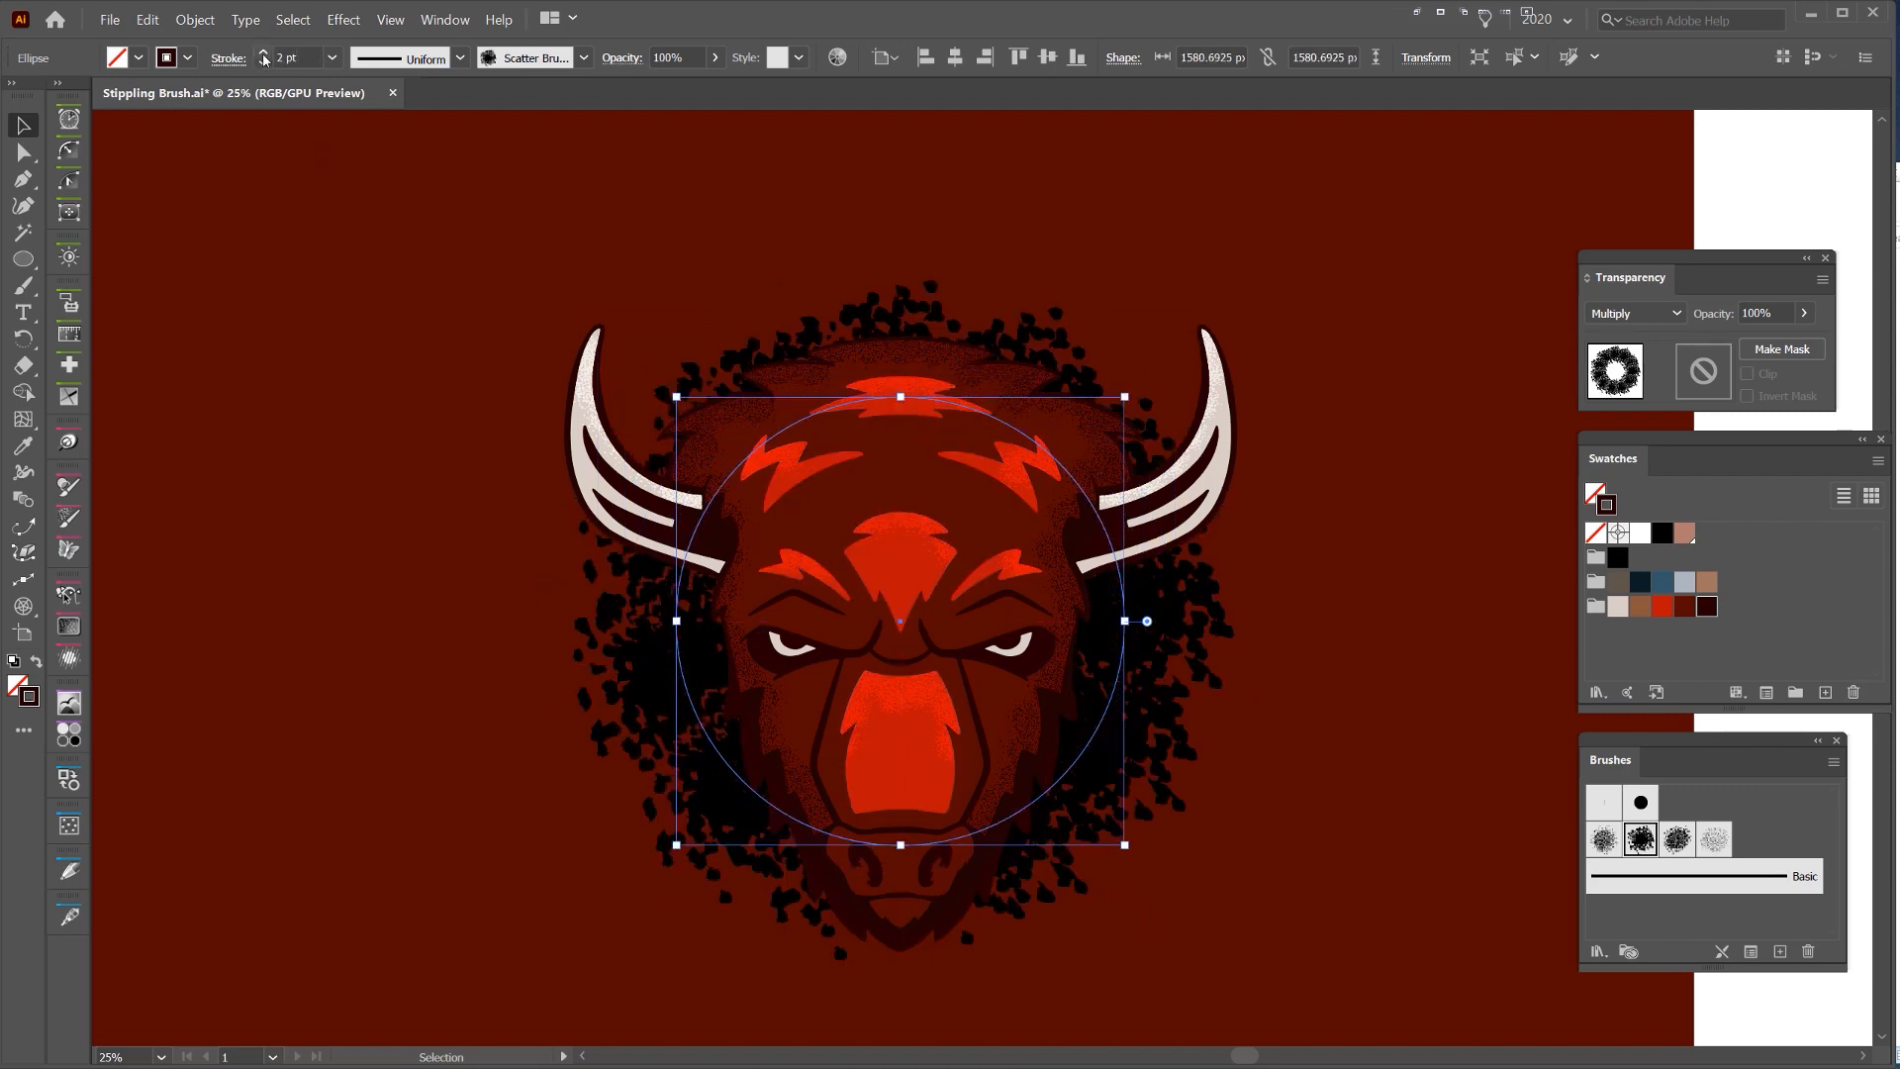
pyautogui.click(264, 64)
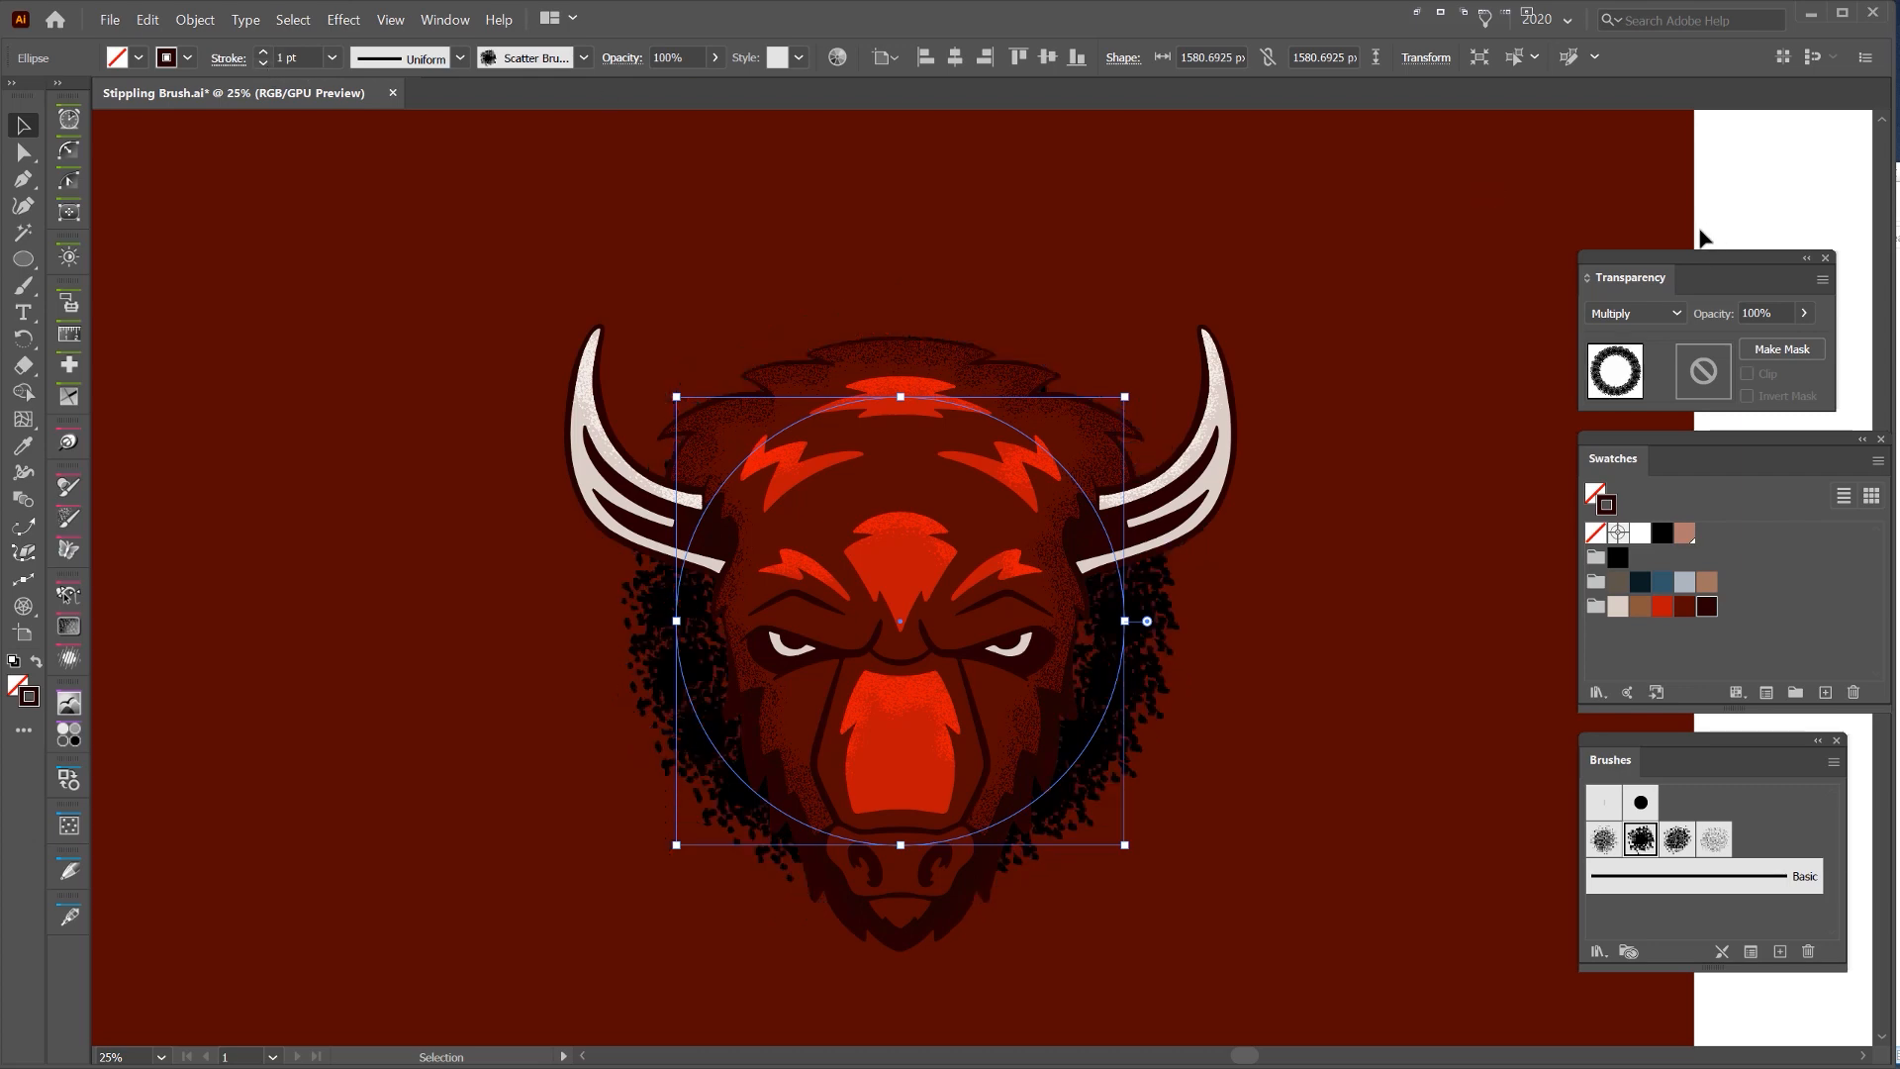
pyautogui.click(1742, 313)
pyautogui.press('Return')
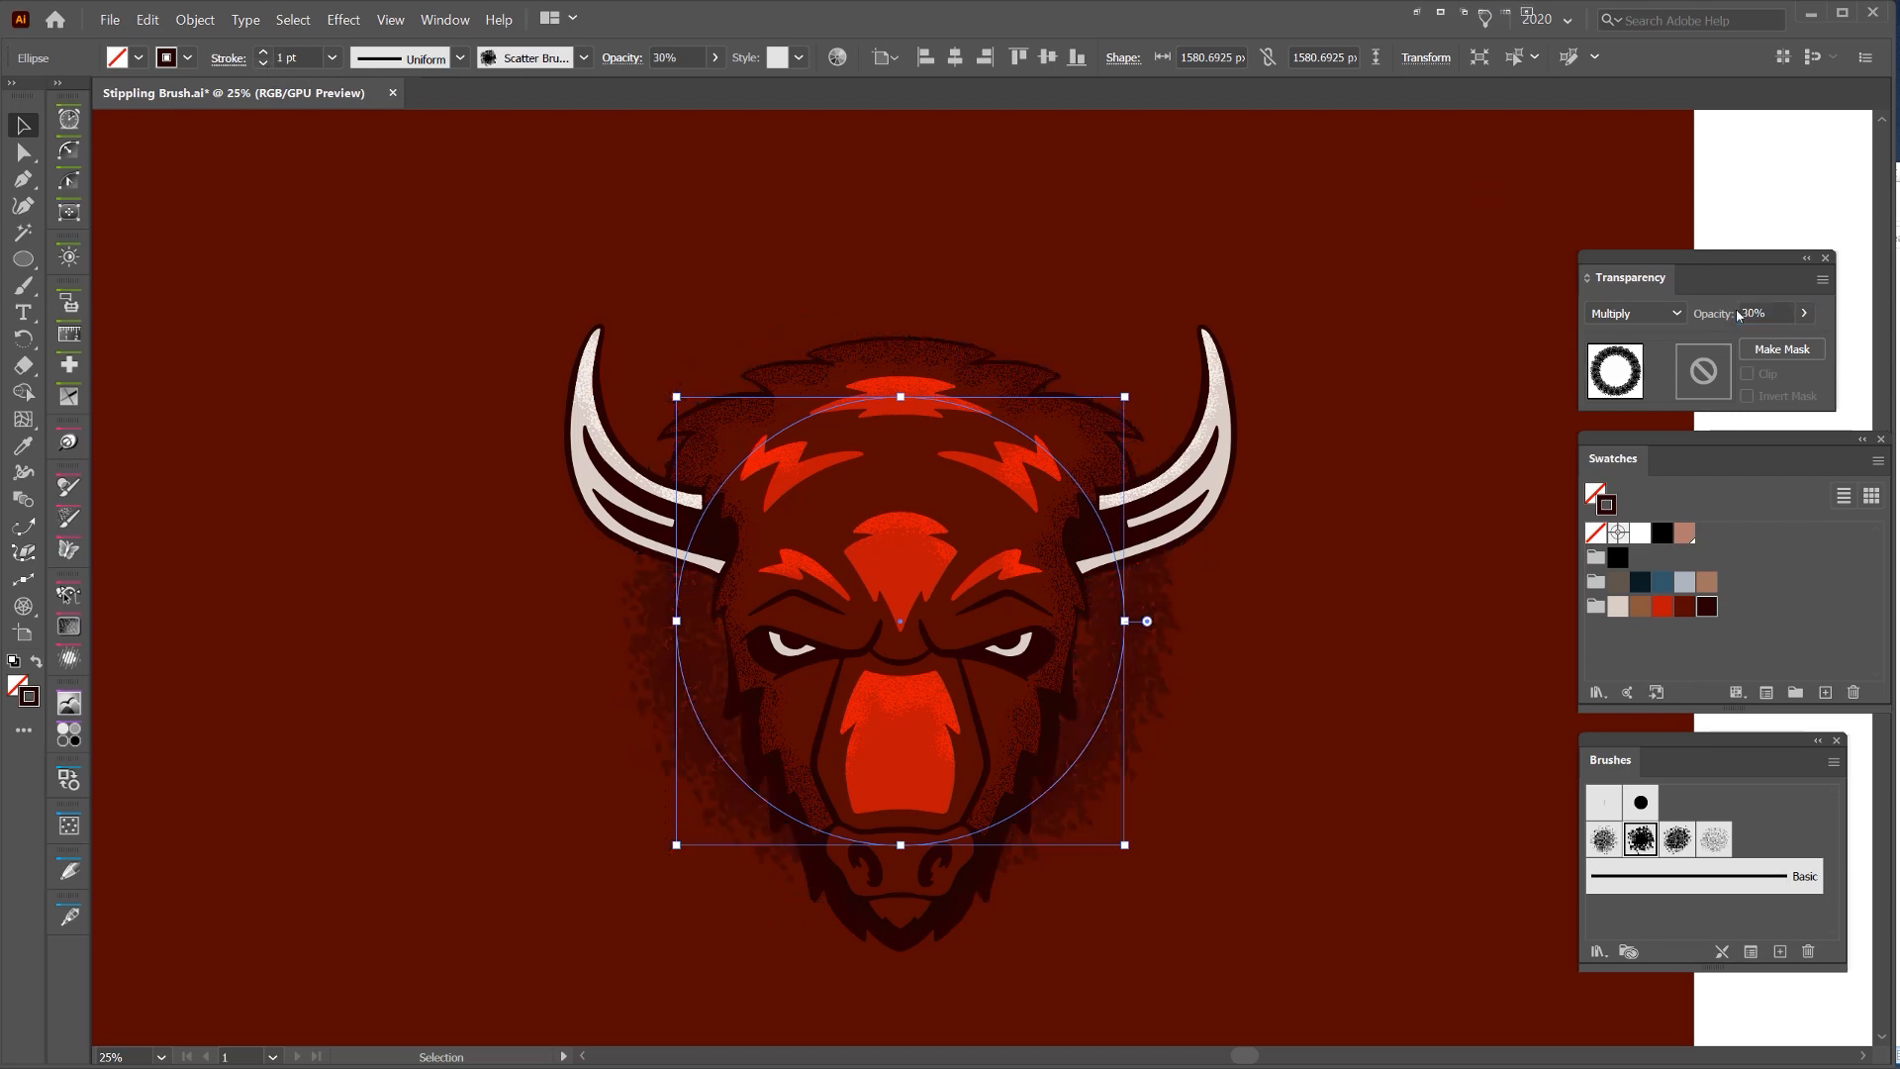
# - Check the shading deselected, then reselect the stippled circle and enlarge it about its centre to about 1725 px
pyautogui.scroll(-3, 1527, 372)
pyautogui.click(1266, 146)
pyautogui.scroll(3, 879, 294)
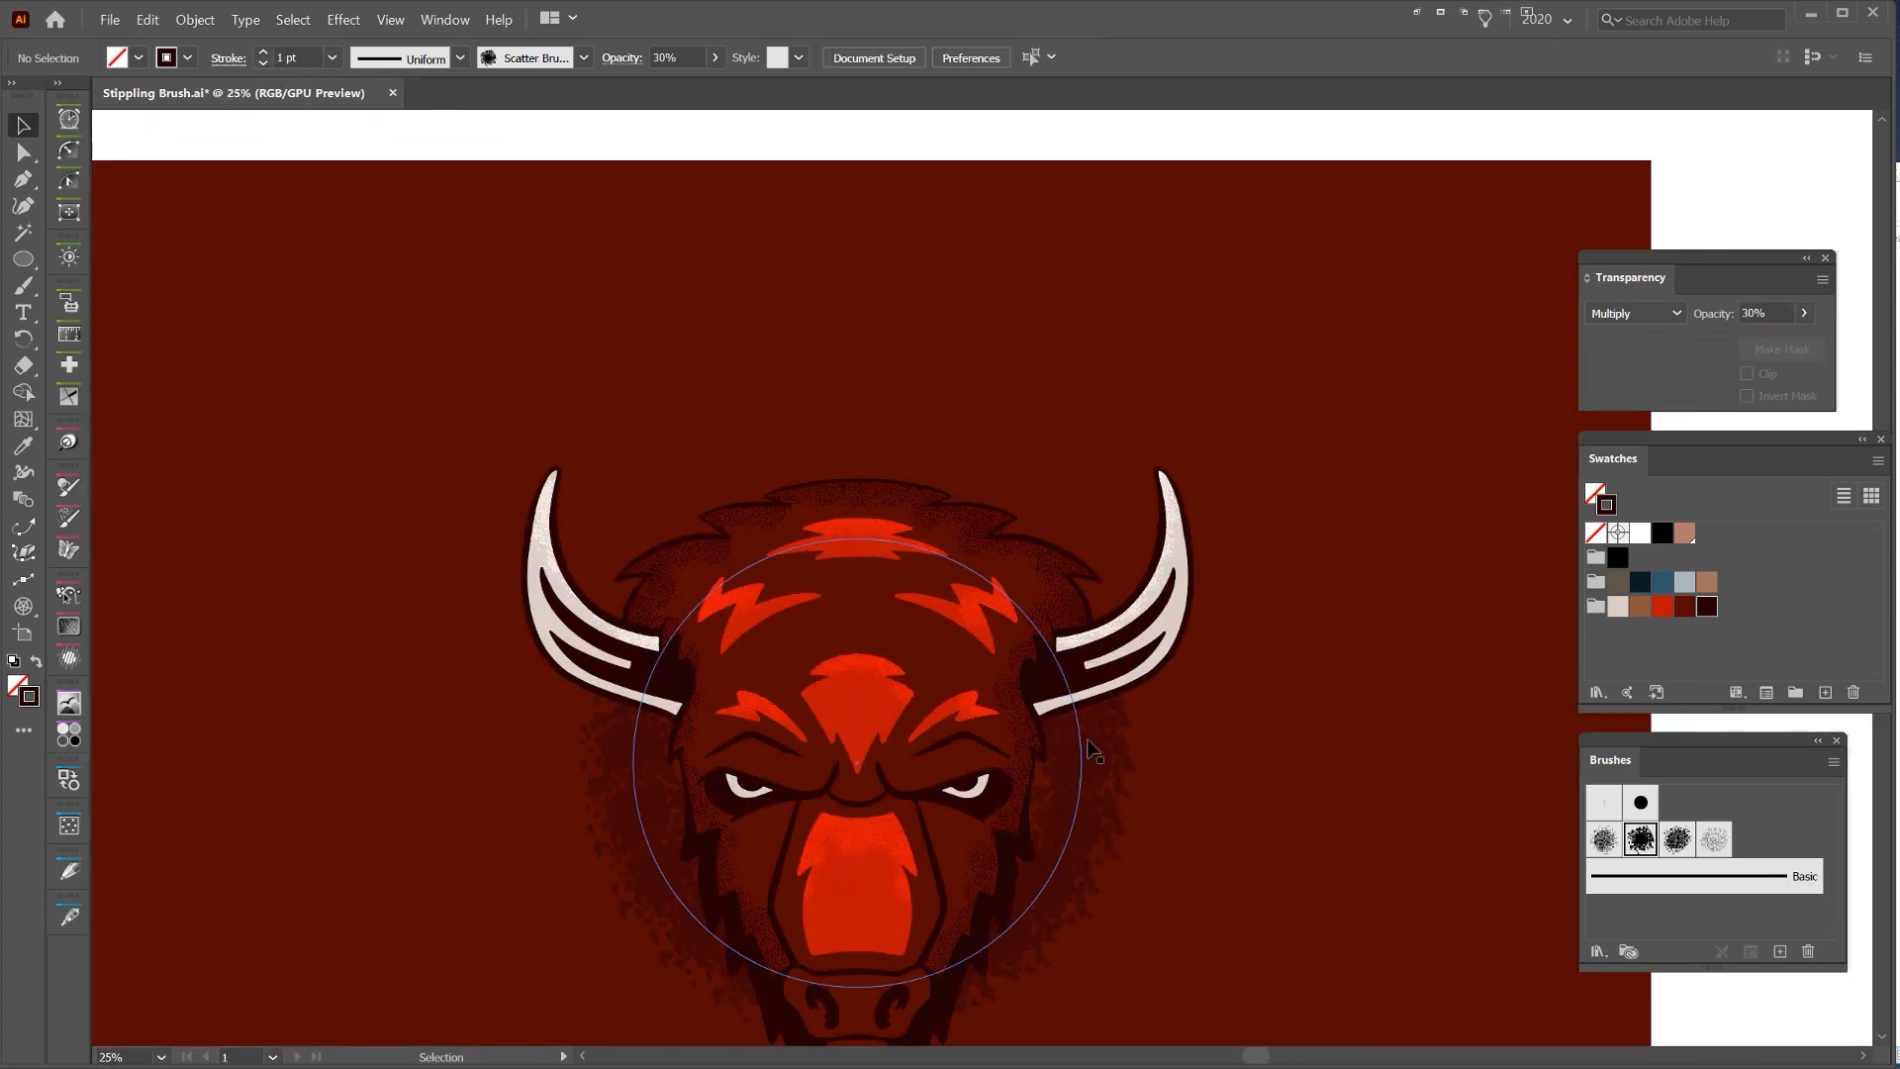
pyautogui.click(1085, 749)
pyautogui.moveTo(857, 539); pyautogui.dragTo(866, 483)
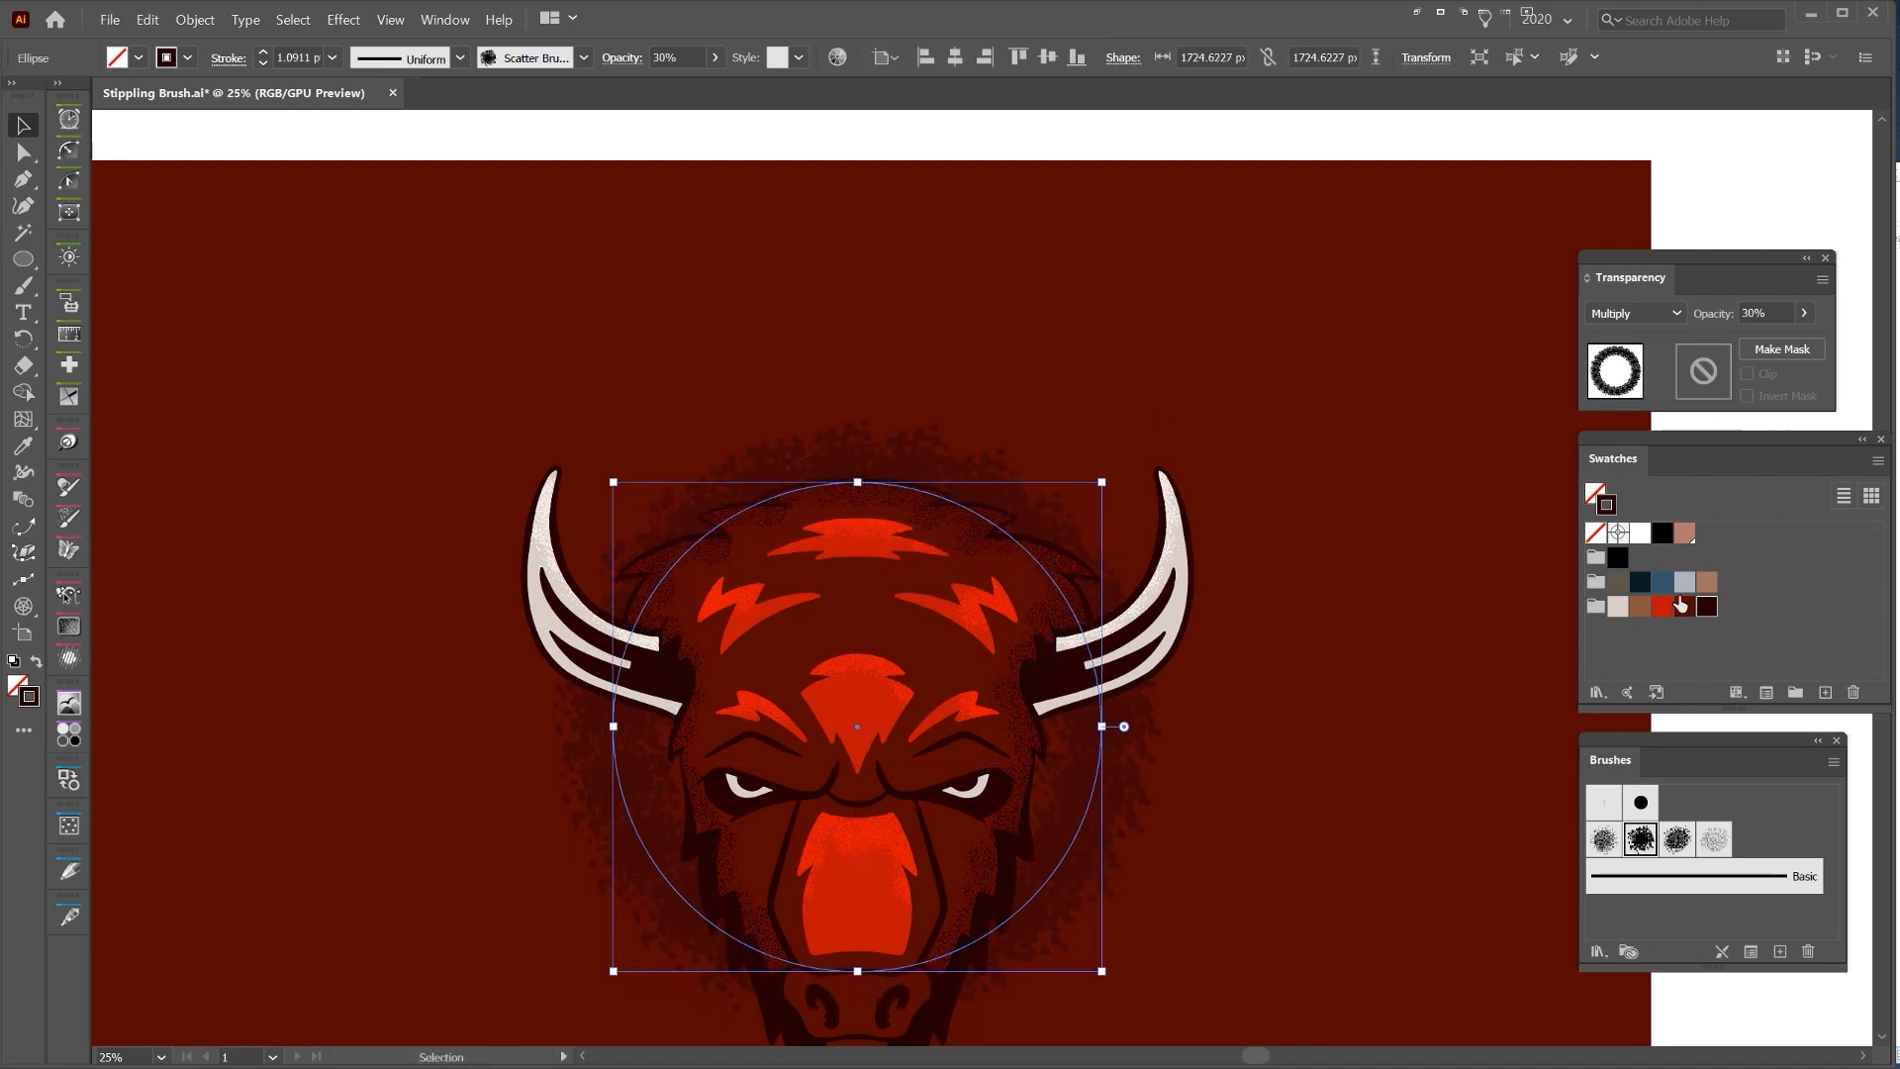
# - Try the Screen, Color Dodge and Difference blending modes on the stippled circle
pyautogui.click(1635, 313)
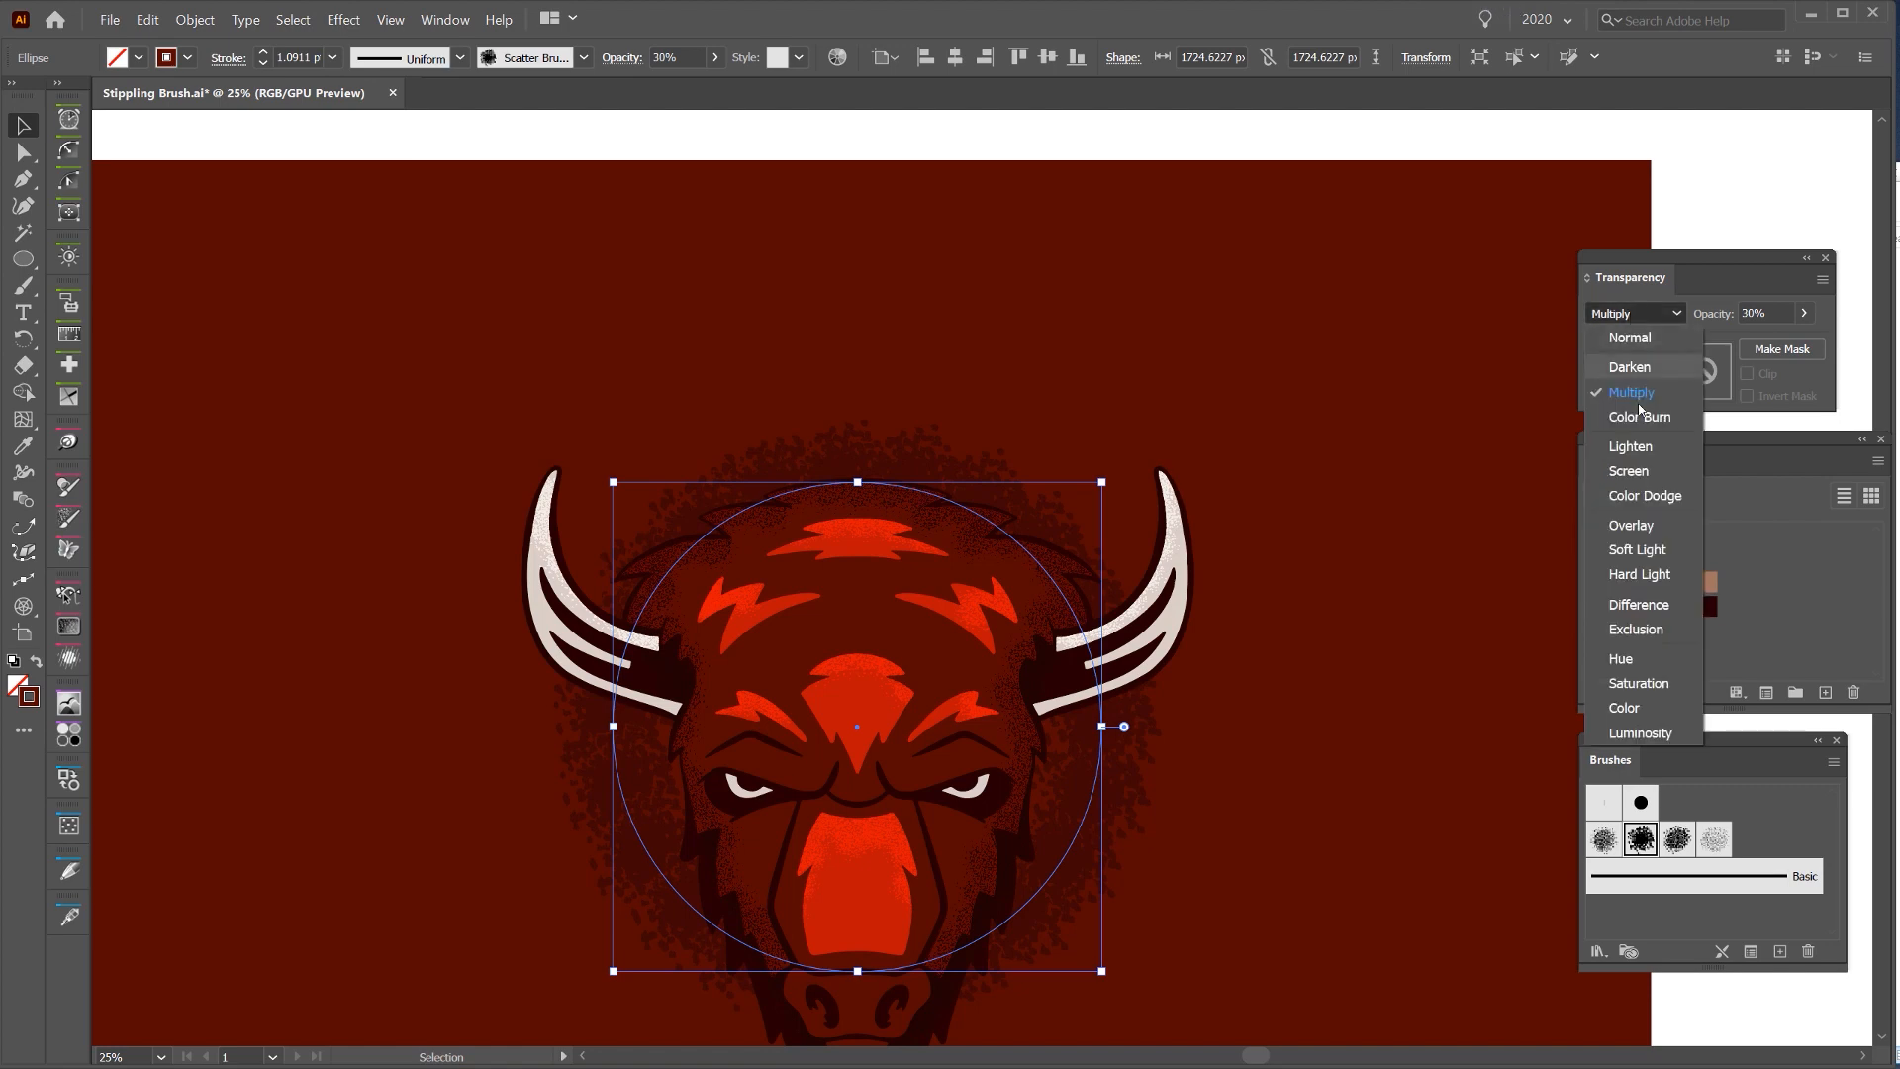
pyautogui.click(1635, 319)
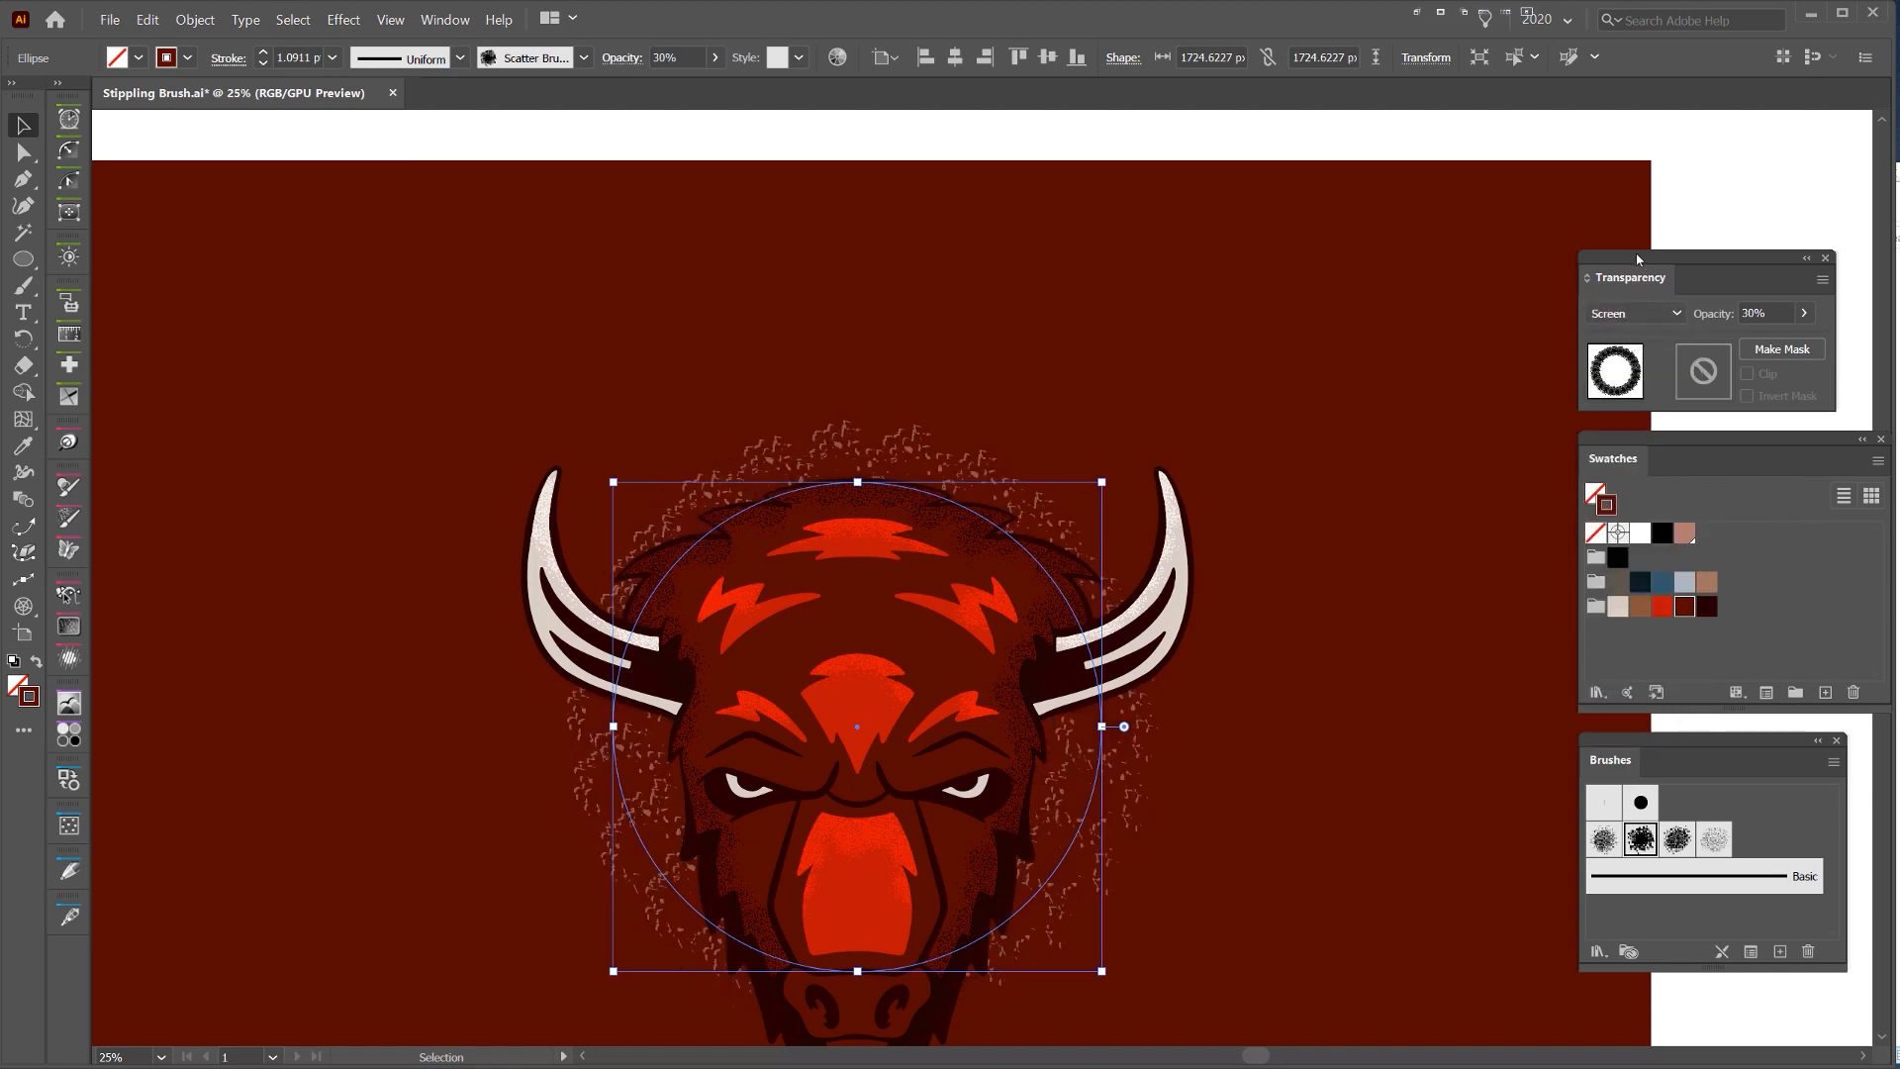
pyautogui.moveTo(1636, 252); pyautogui.dragTo(1143, 495)
pyautogui.scroll(-1, 1131, 557)
pyautogui.moveTo(951, 439); pyautogui.dragTo(1011, 297)
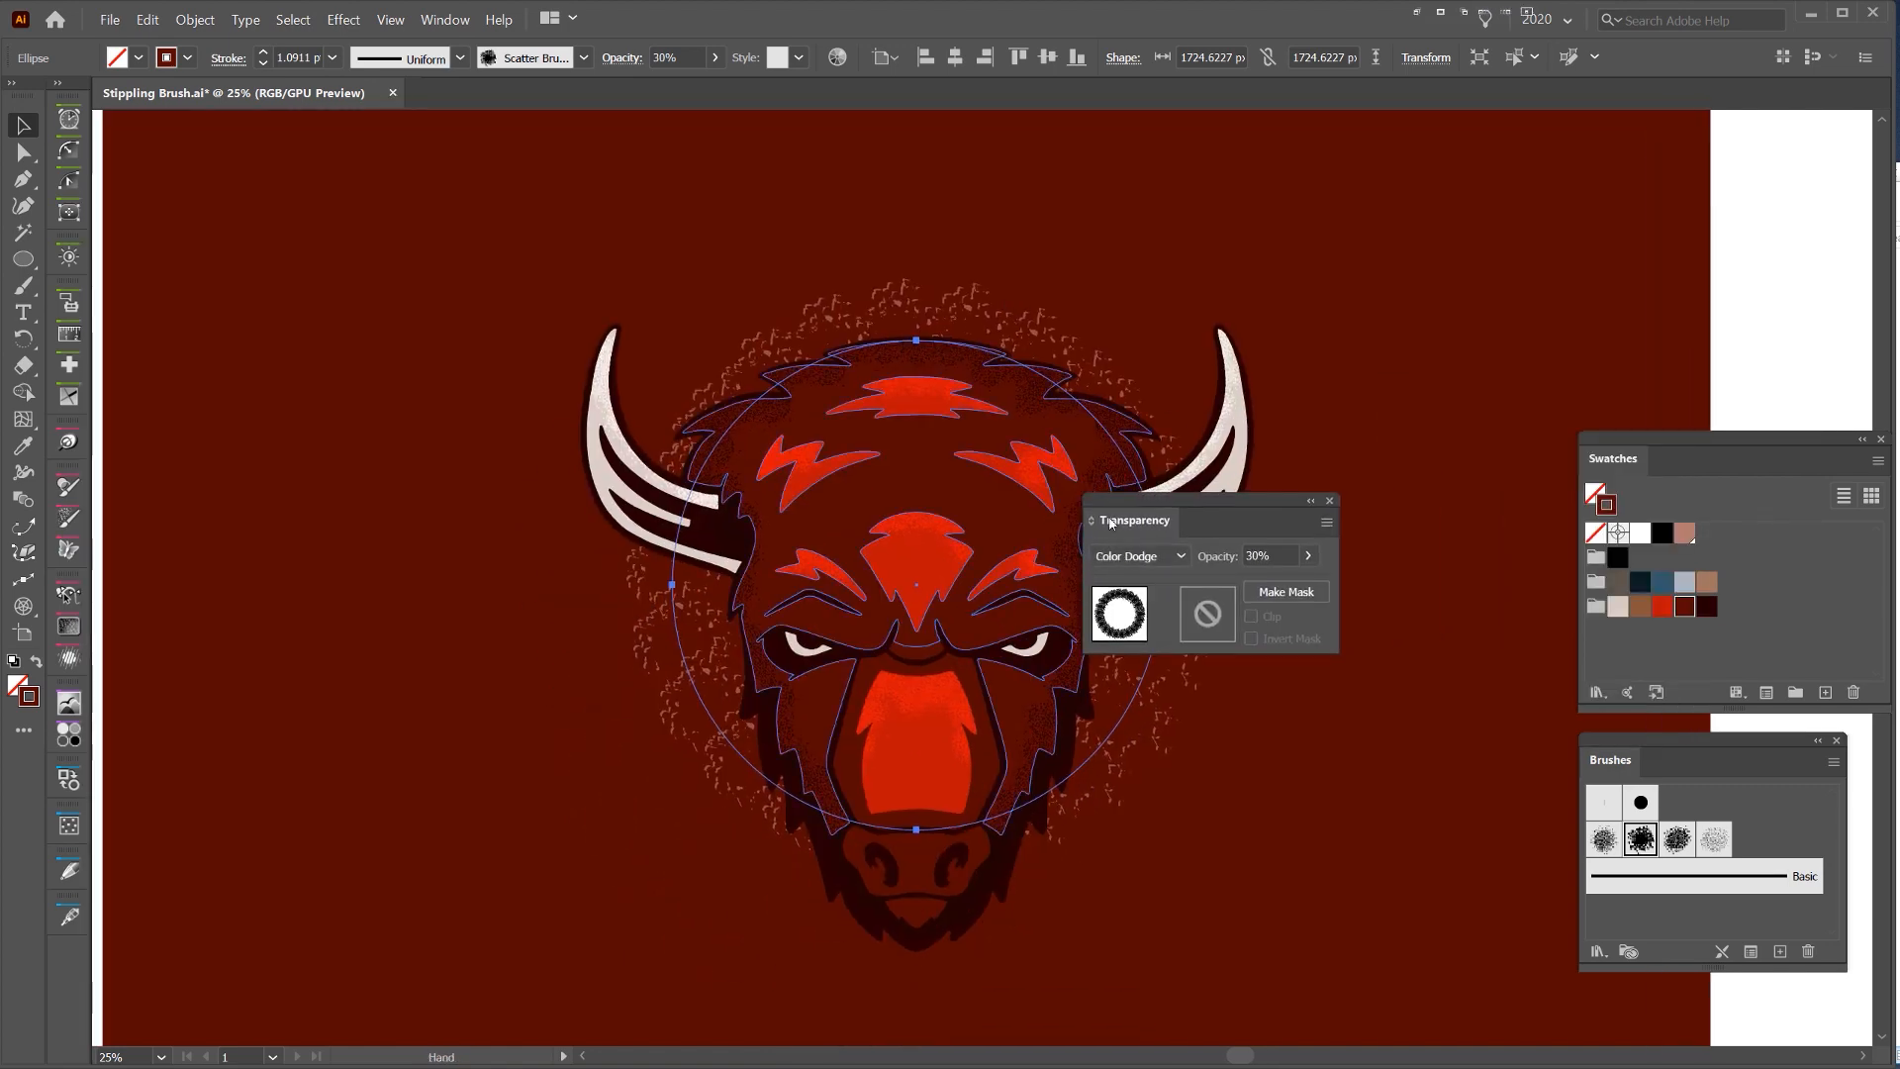
pyautogui.scroll(-1, 1143, 558)
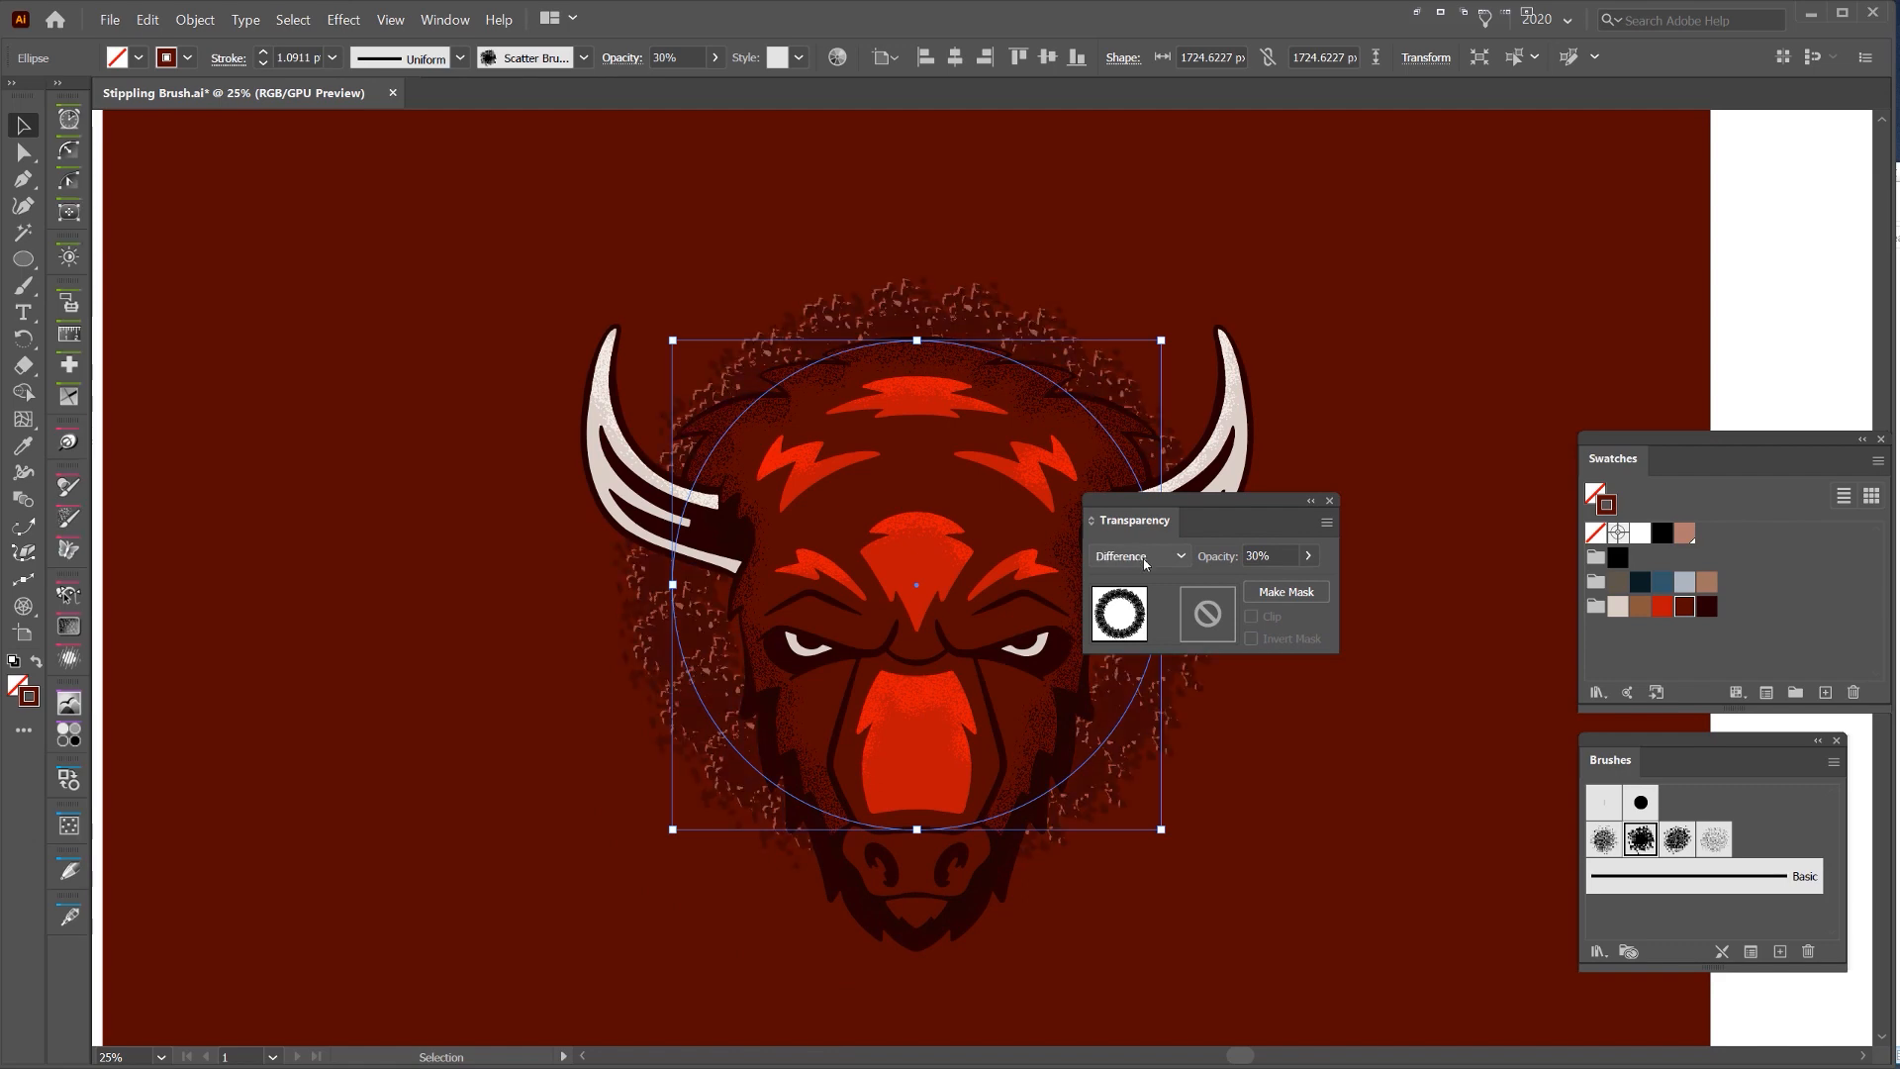
# - Set the stippled circle's opacity to 40% and move the Transparency panel clear of the bison head
pyautogui.write('40')
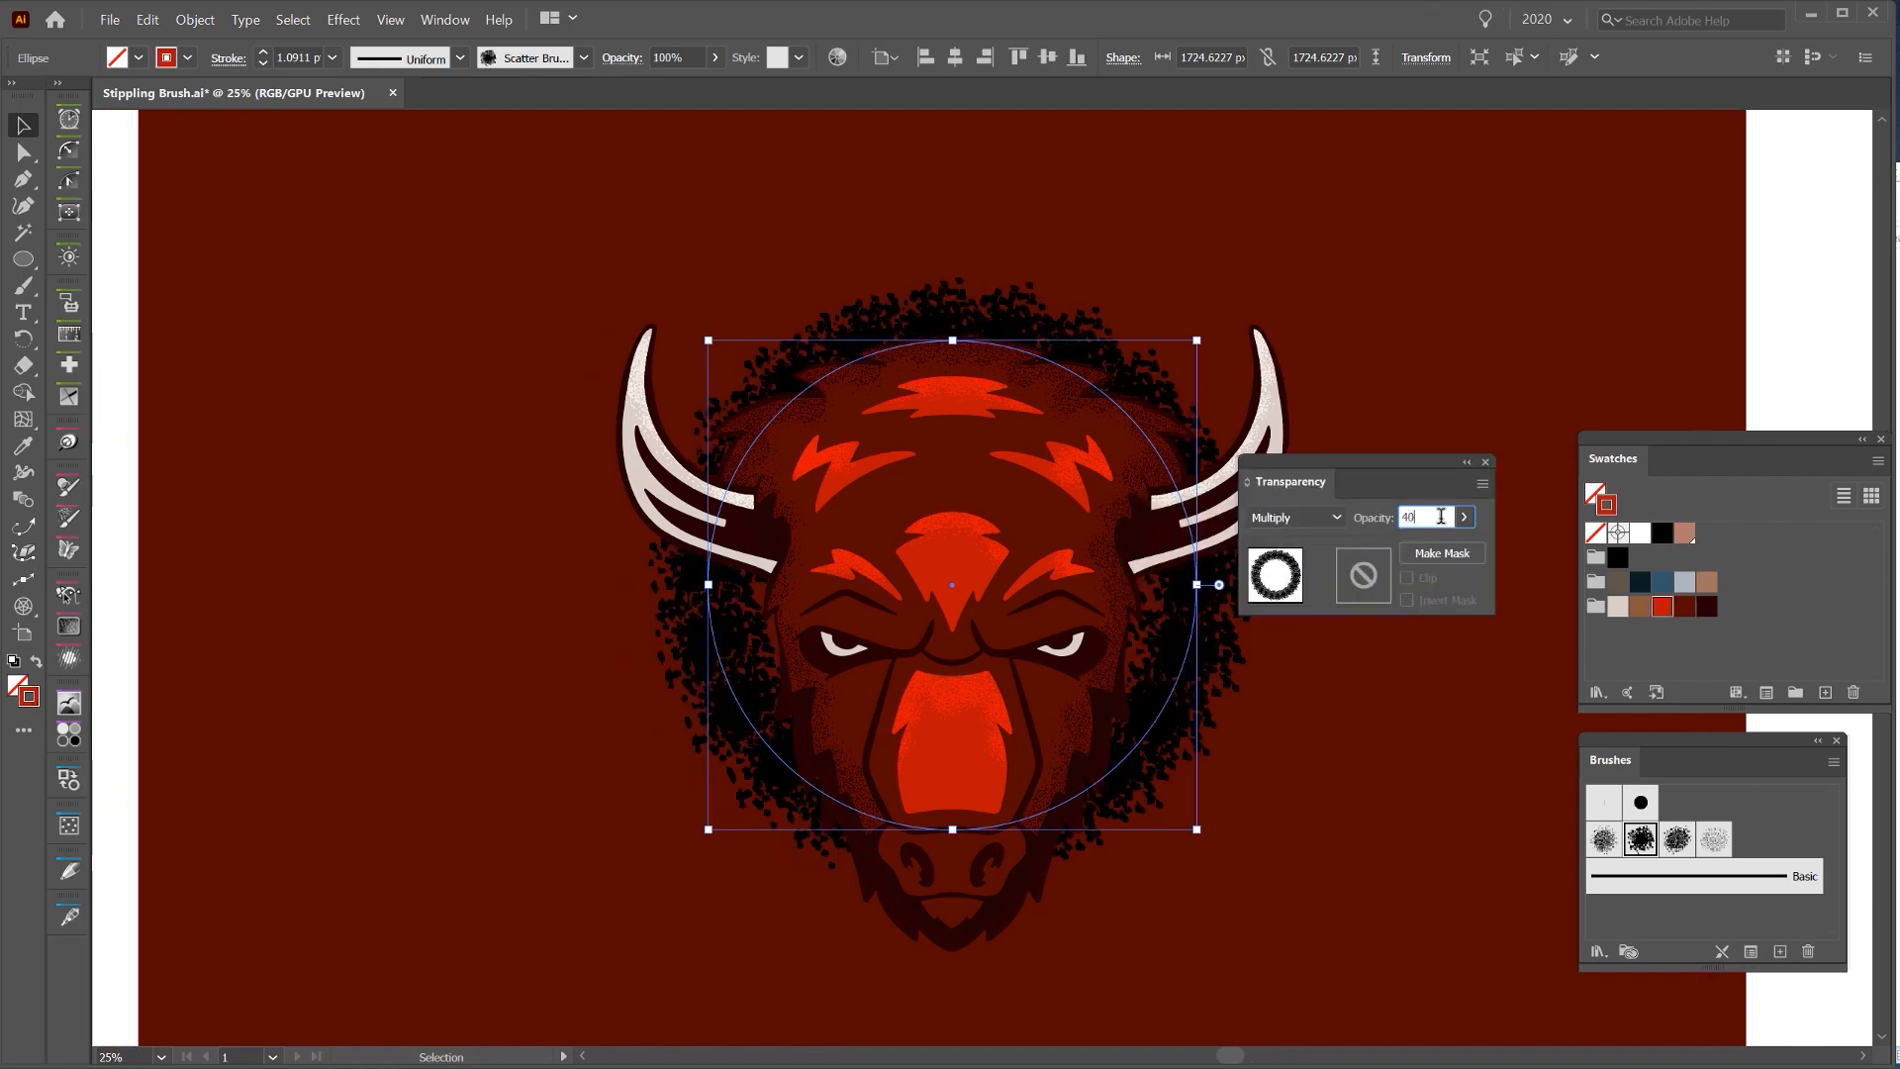
pyautogui.press('Return')
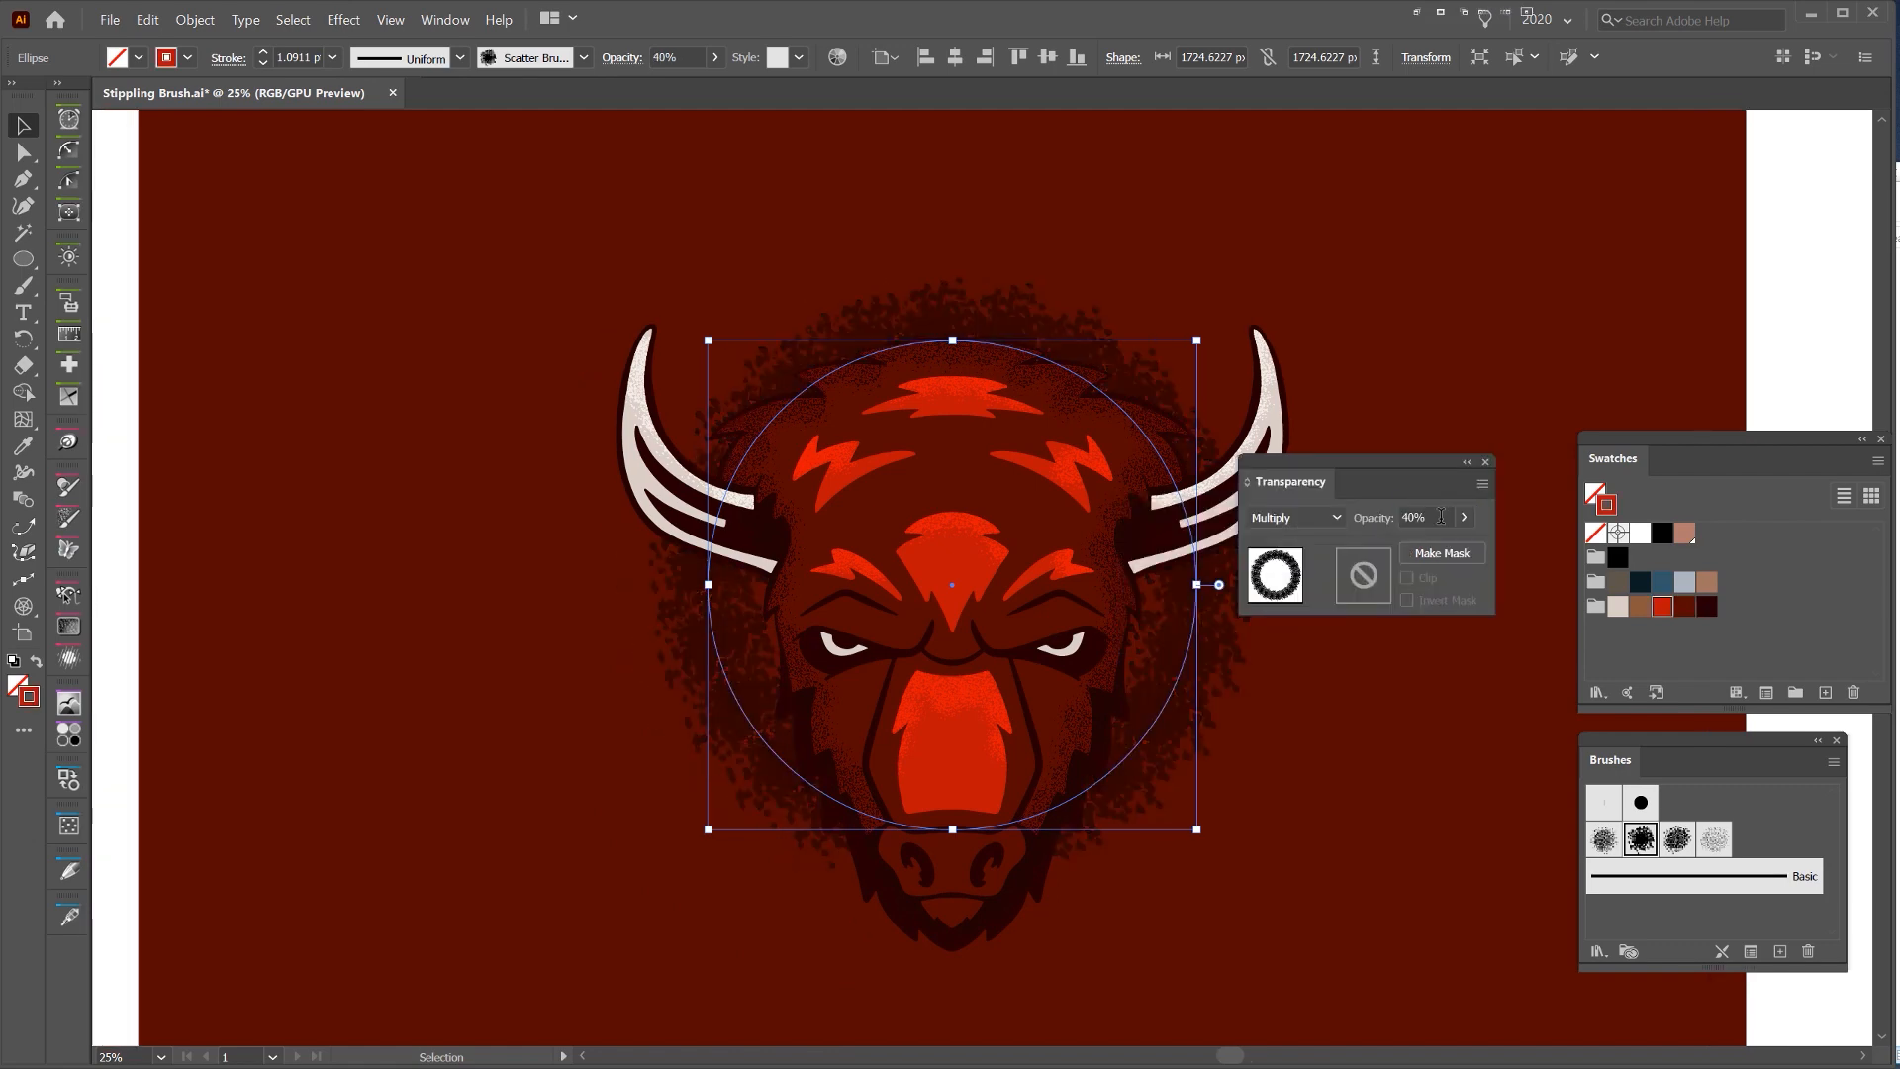
pyautogui.moveTo(1435, 461); pyautogui.dragTo(1801, 365)
pyautogui.click(1532, 295)
pyautogui.hotkey('ctrl', '-')
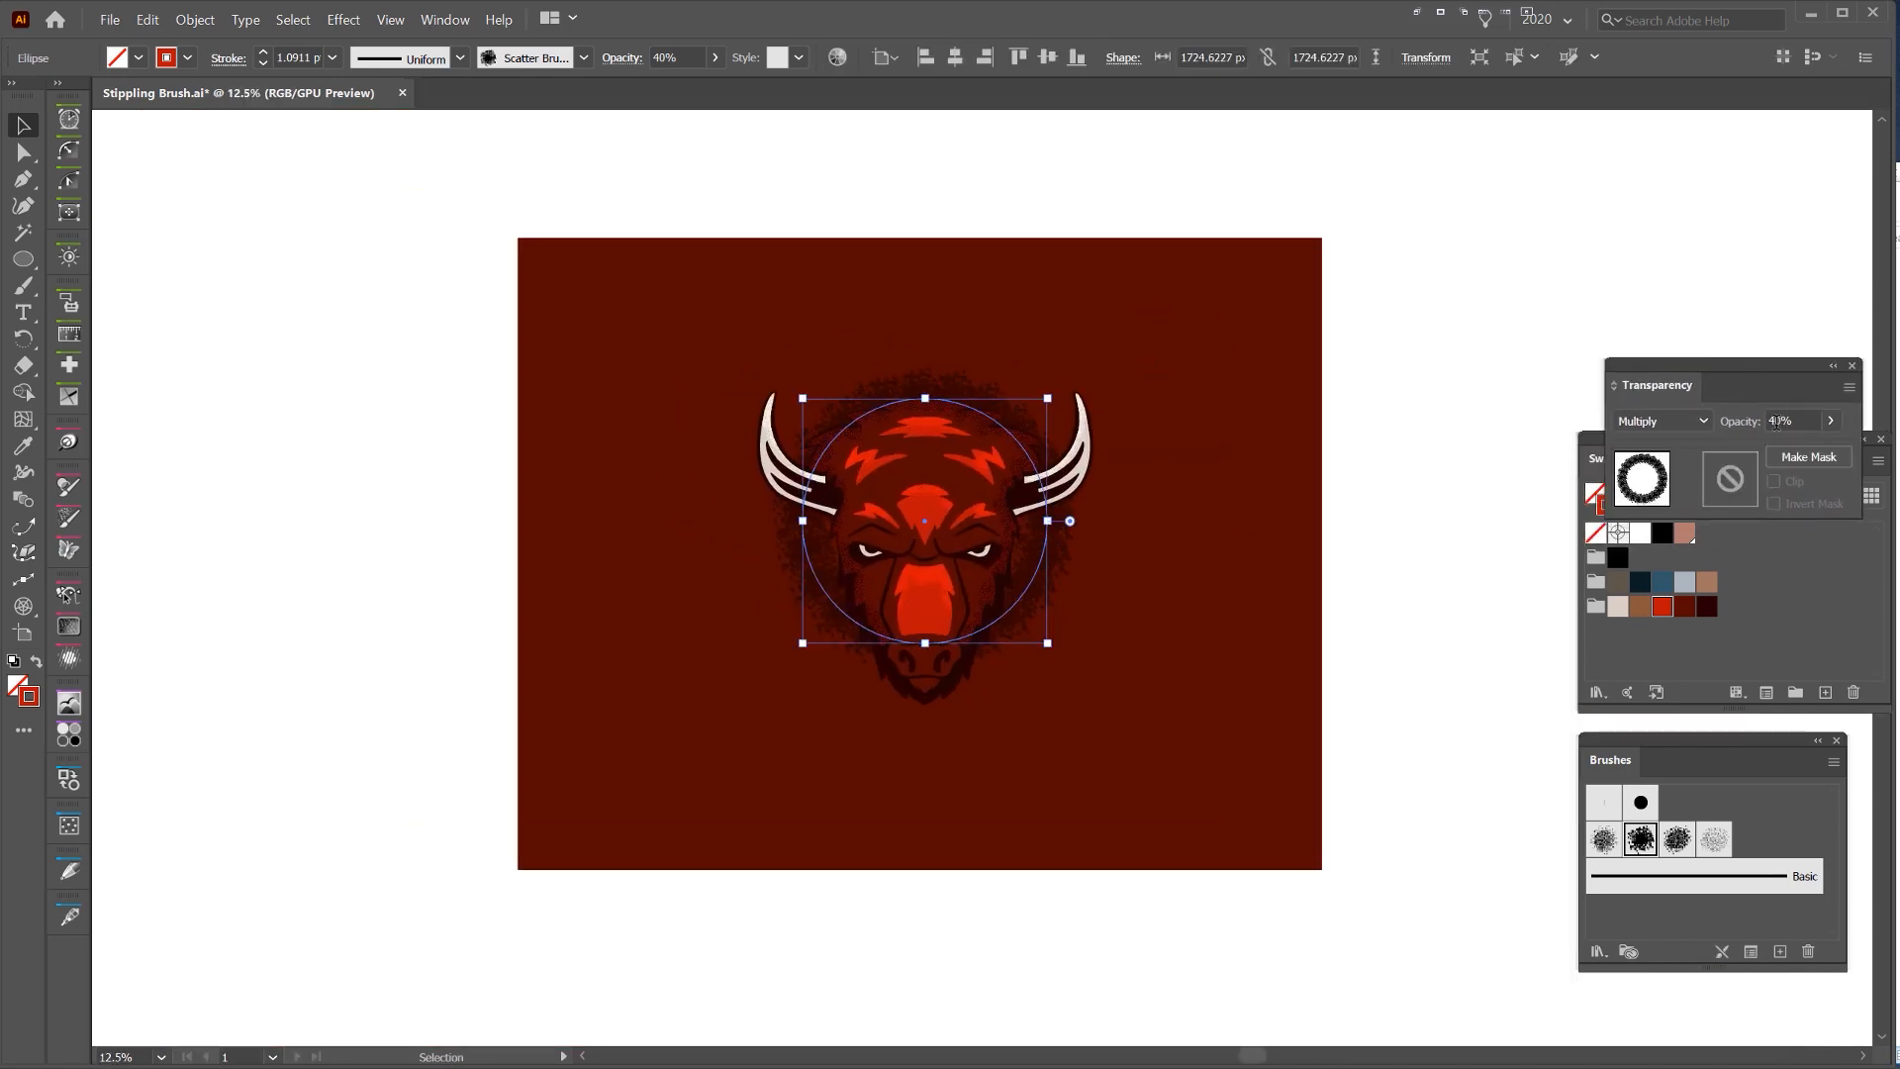